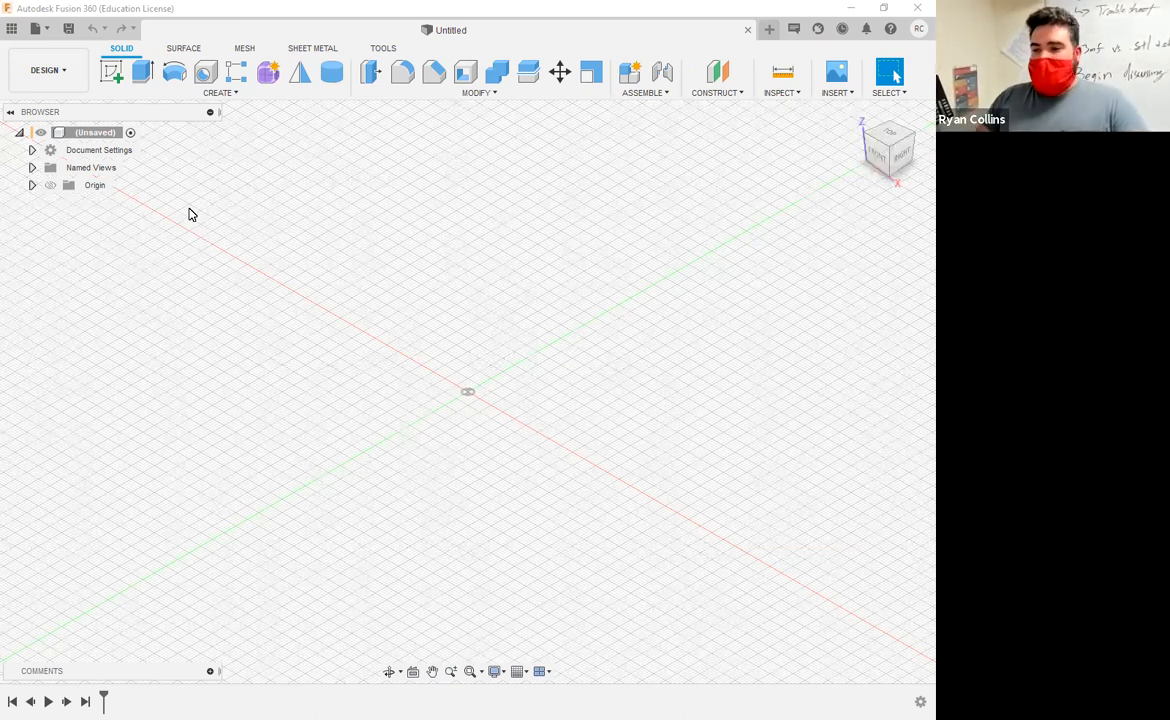
click(42, 34)
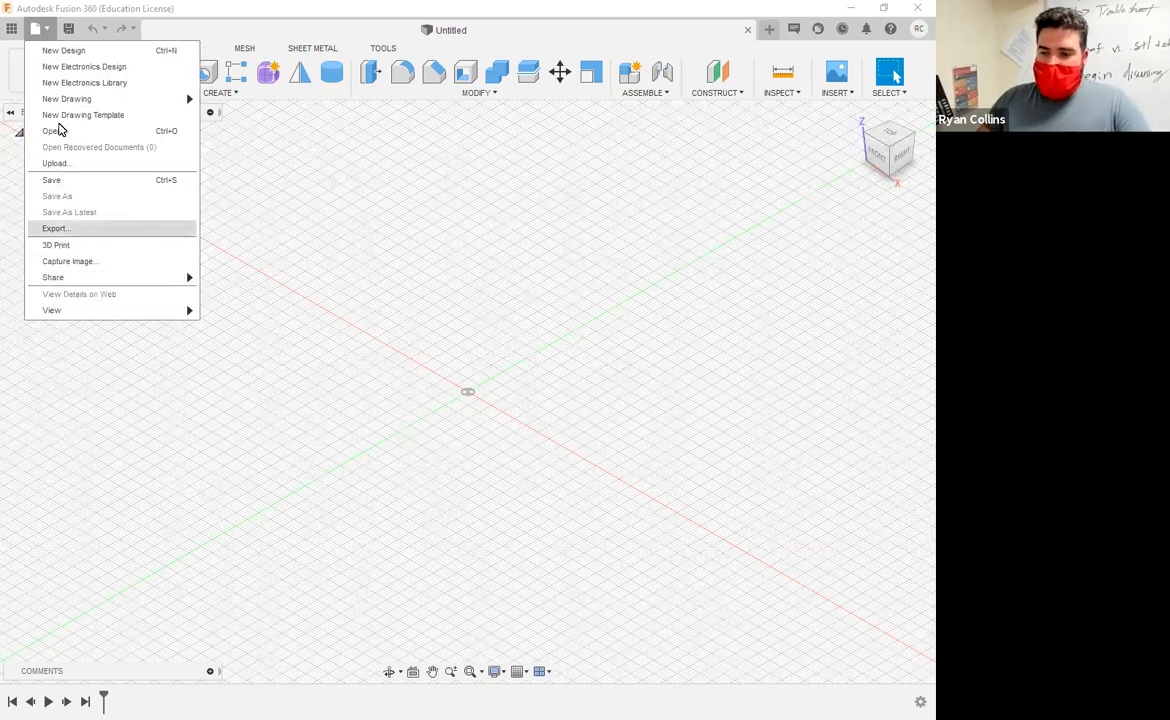
click(388, 240)
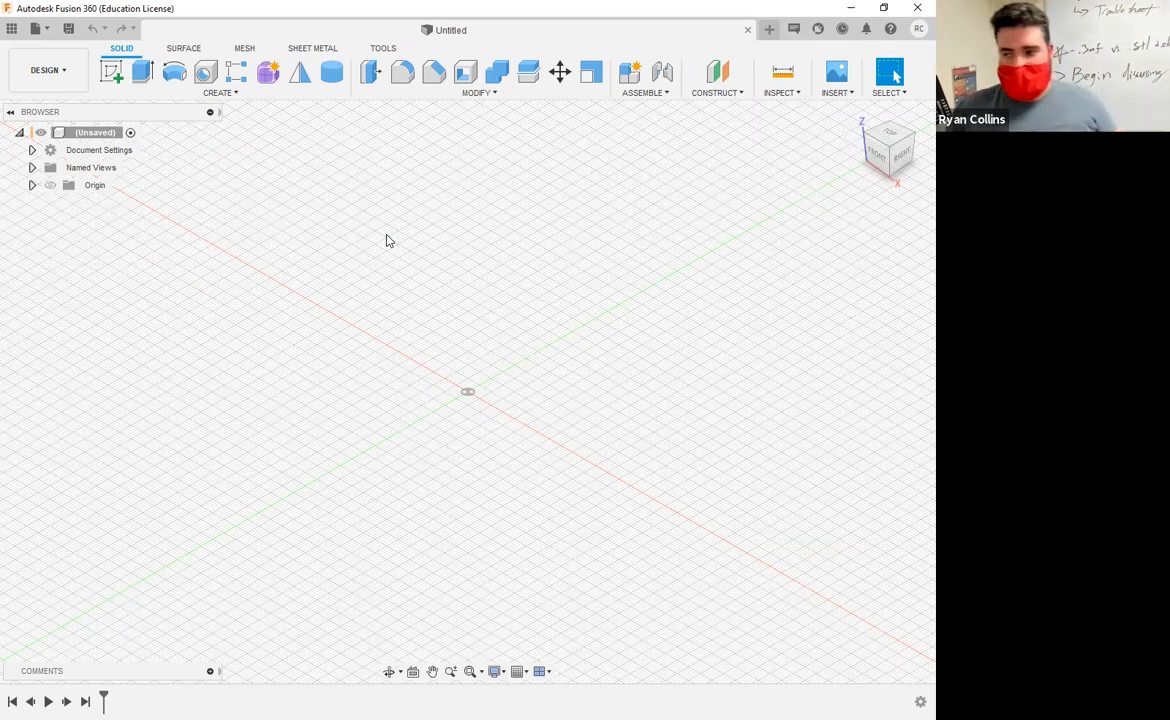
click(840, 94)
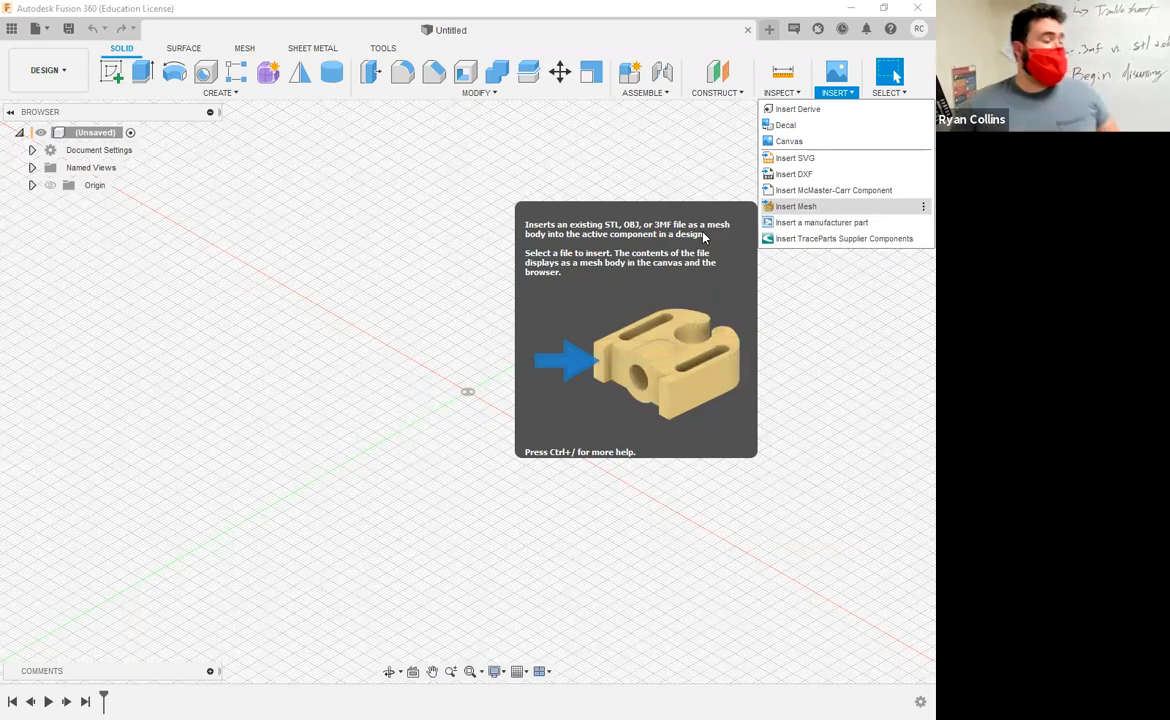
click(820, 207)
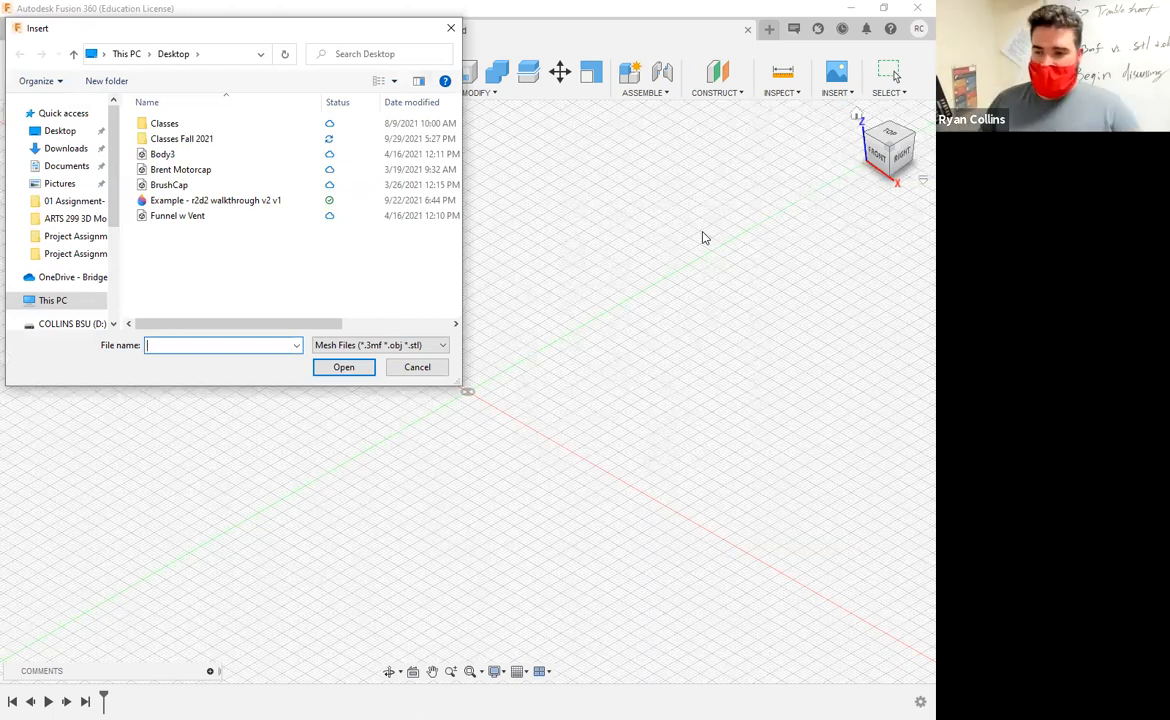
click(55, 149)
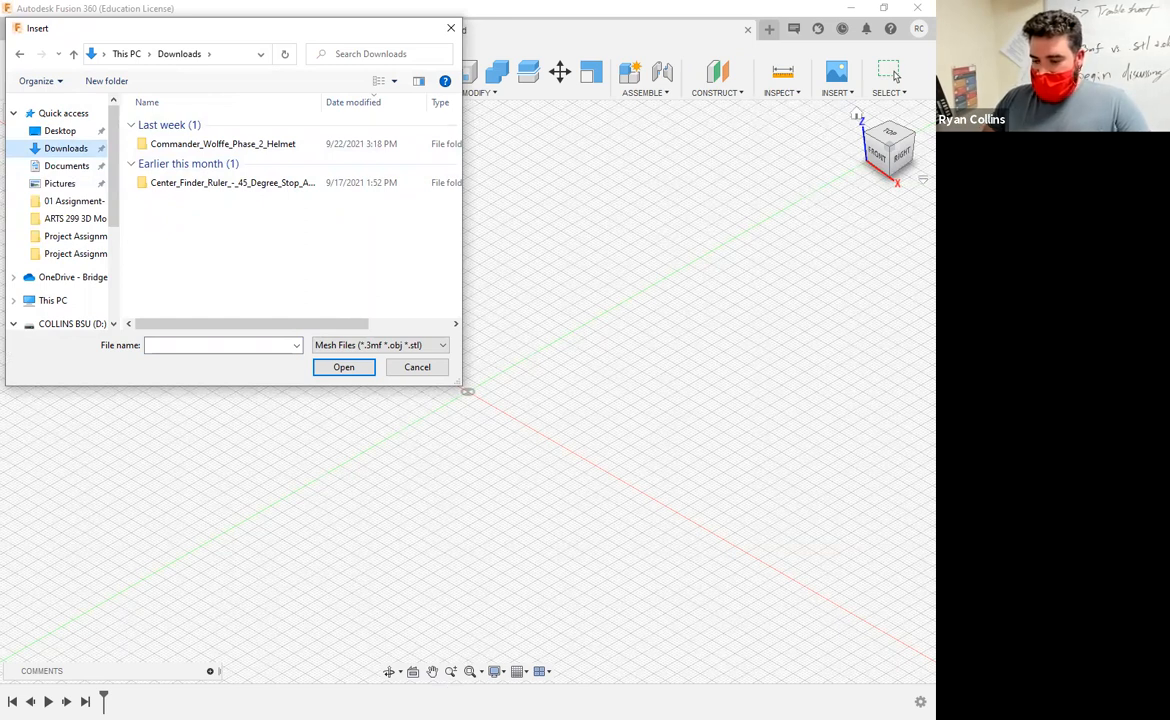
click(186, 211)
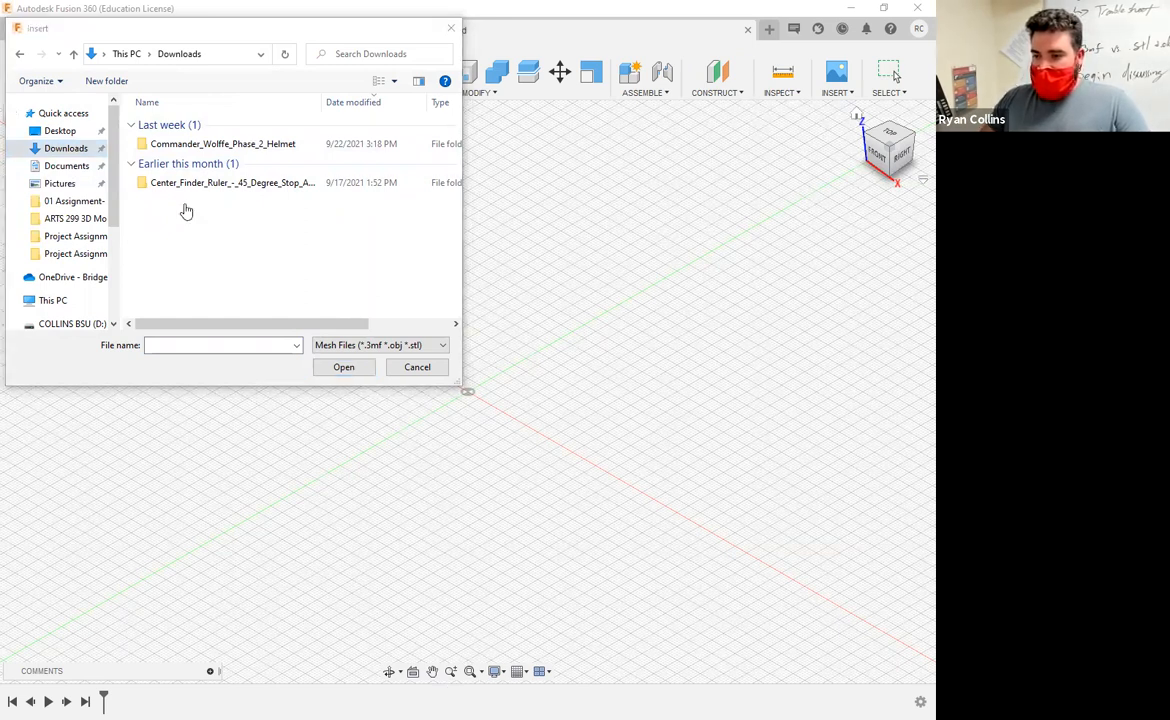
click(81, 34)
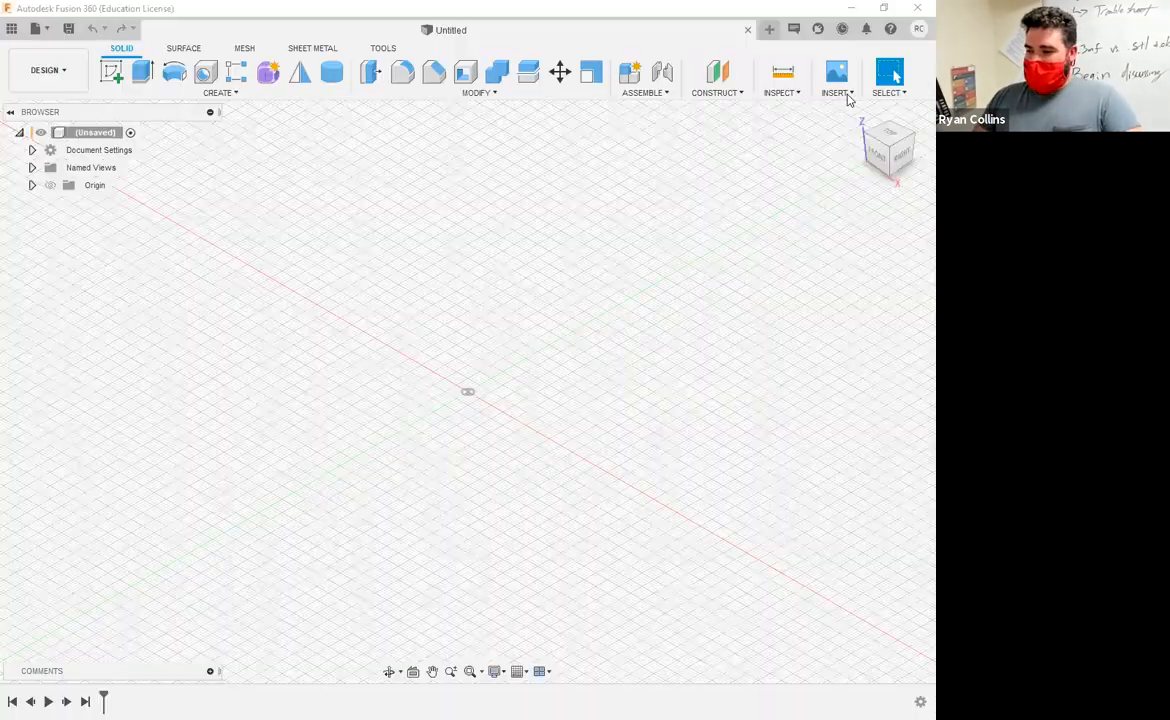
Insert the mesh file Main_Body from the files folder inside iPhone_X_ in Downloads
click(846, 96)
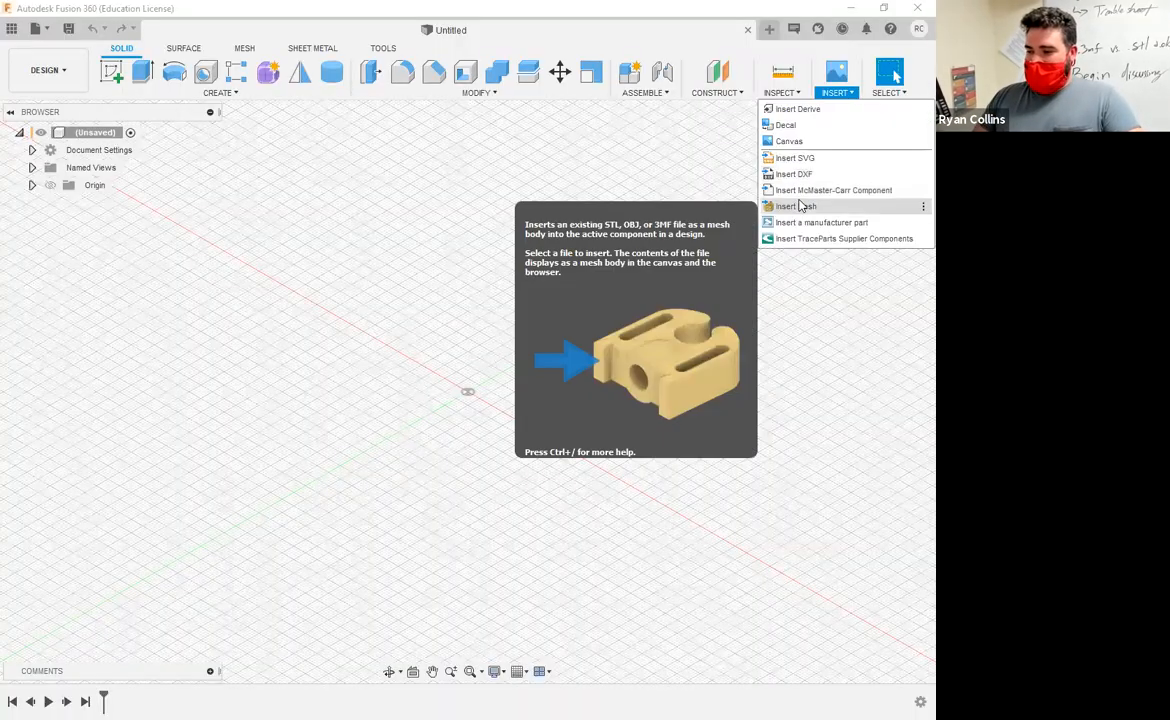
click(797, 206)
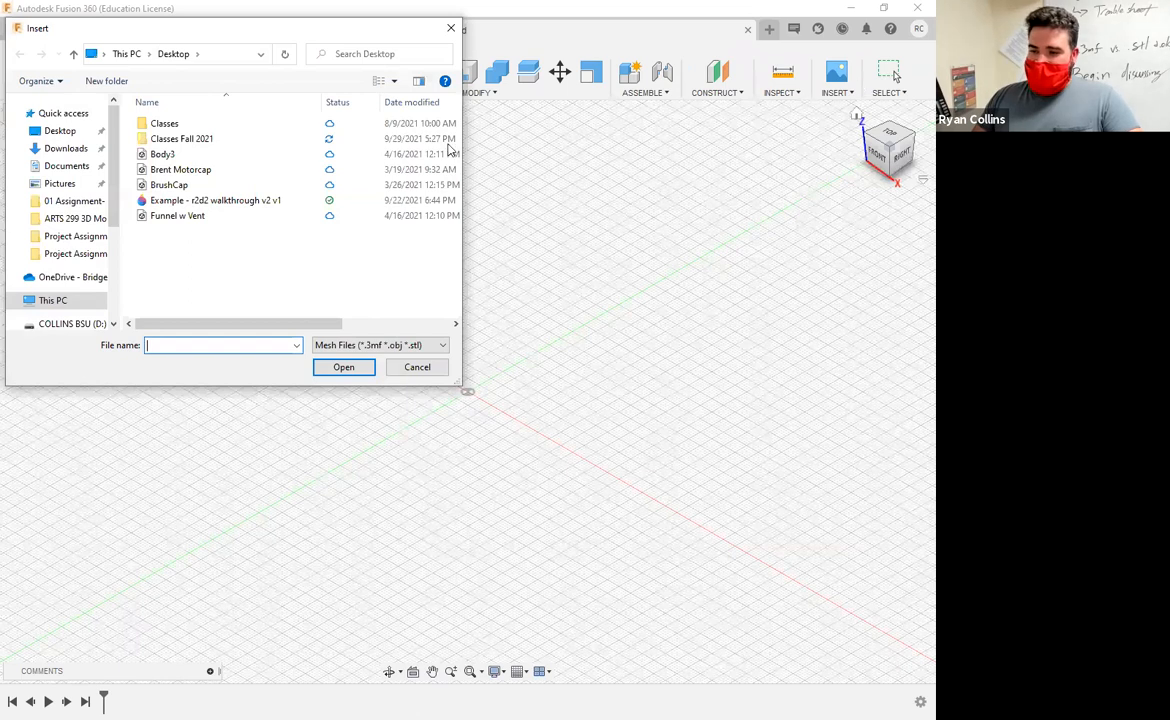
click(66, 148)
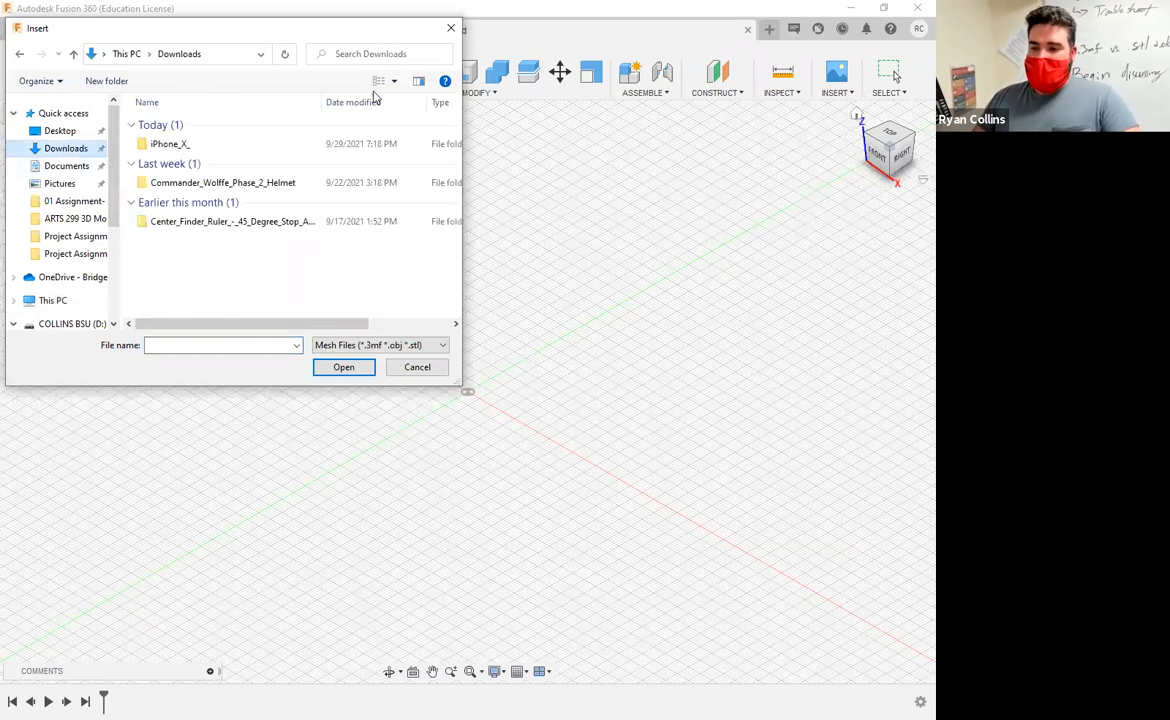
double_click(160, 144)
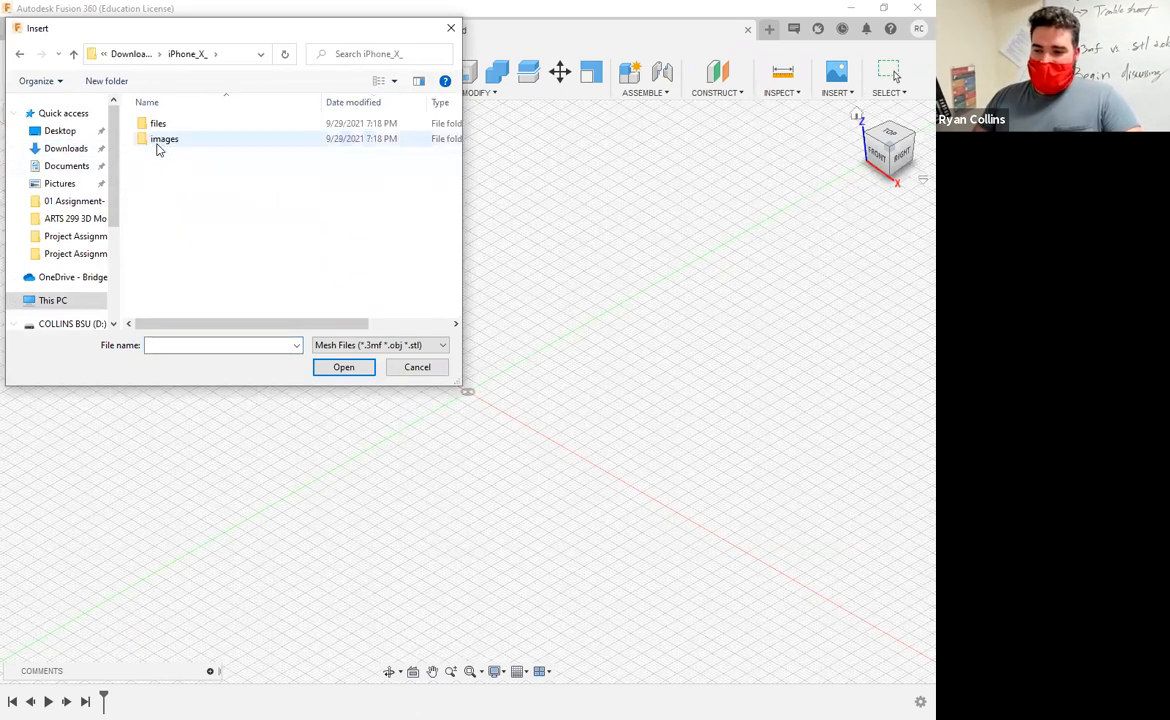
double_click(158, 125)
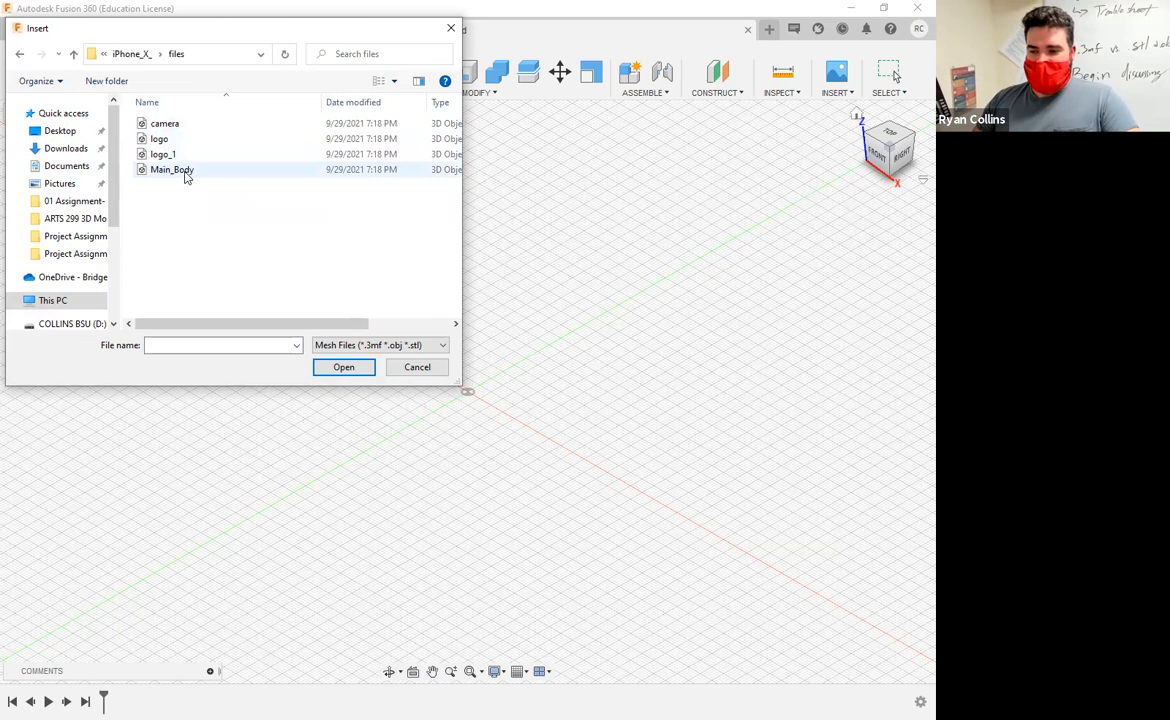
click(172, 170)
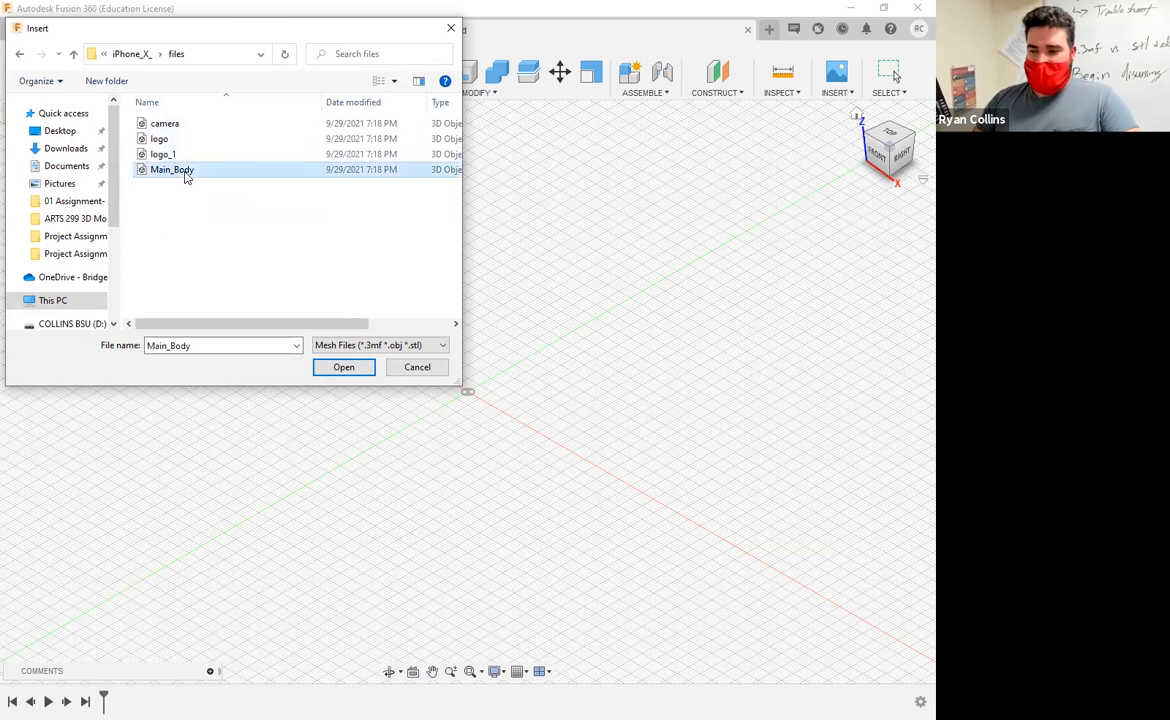
click(343, 367)
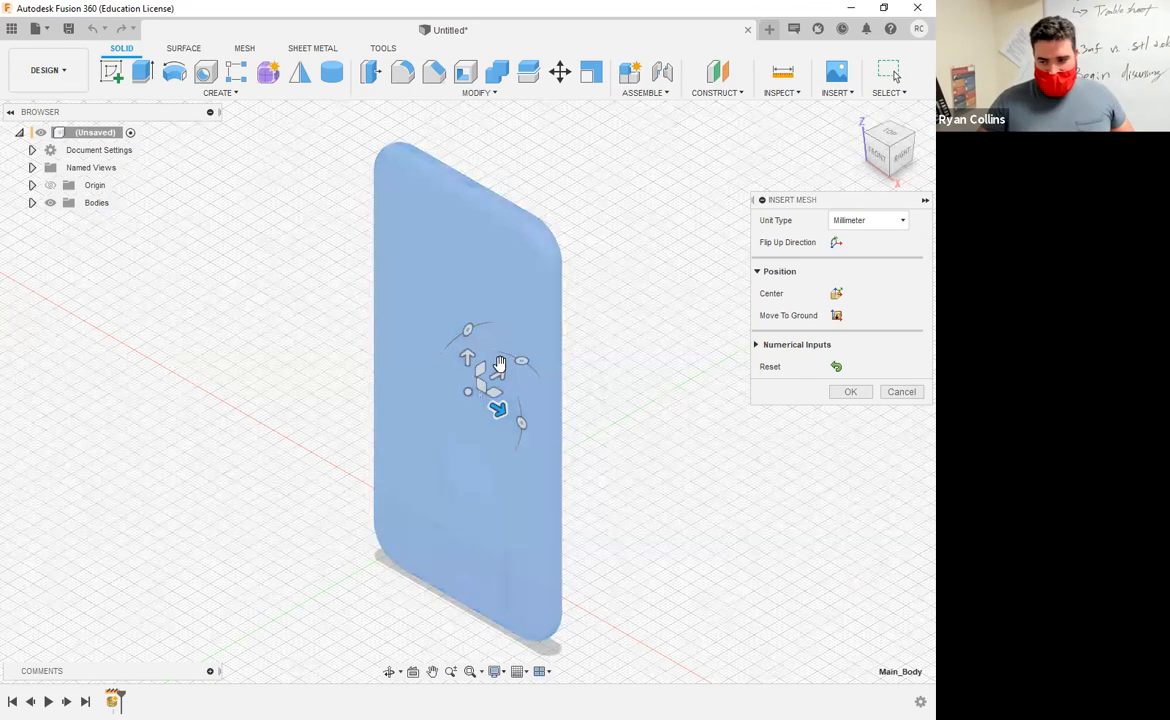
Rotate the inserted phone mesh from upright until it lies flat, parallel to the ground plane
shift+middle_drag(690, 445, 631, 450)
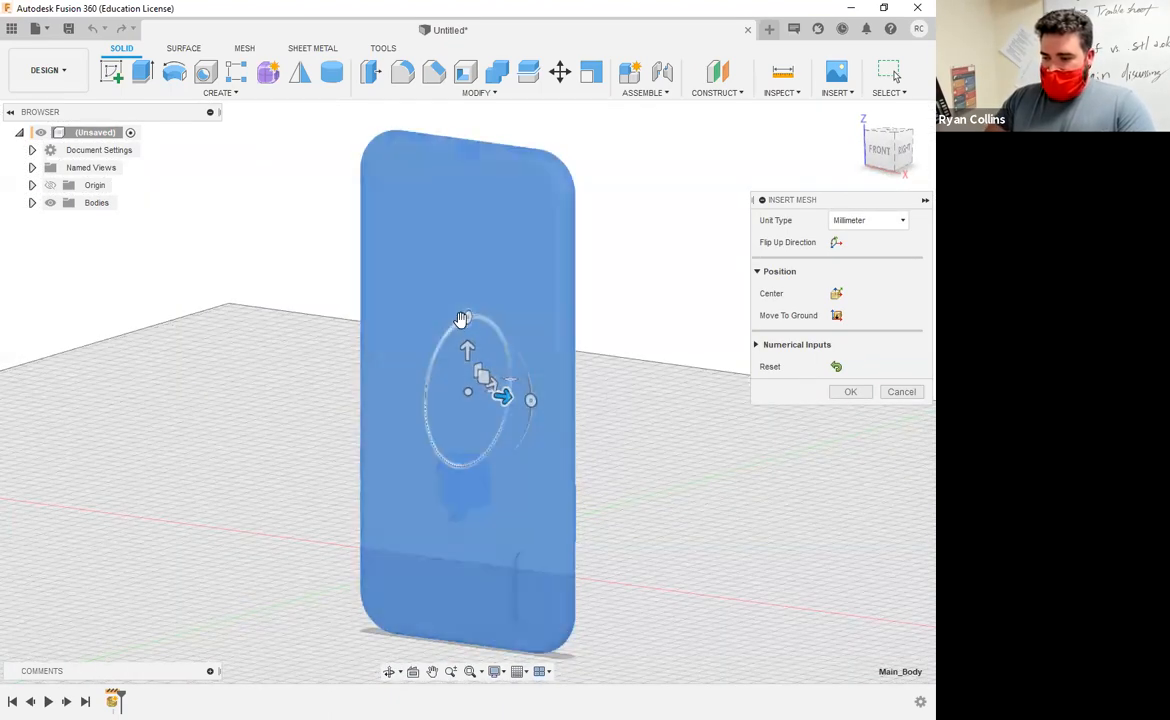
drag(466, 320, 403, 427)
shift+middle_drag(734, 528, 643, 523)
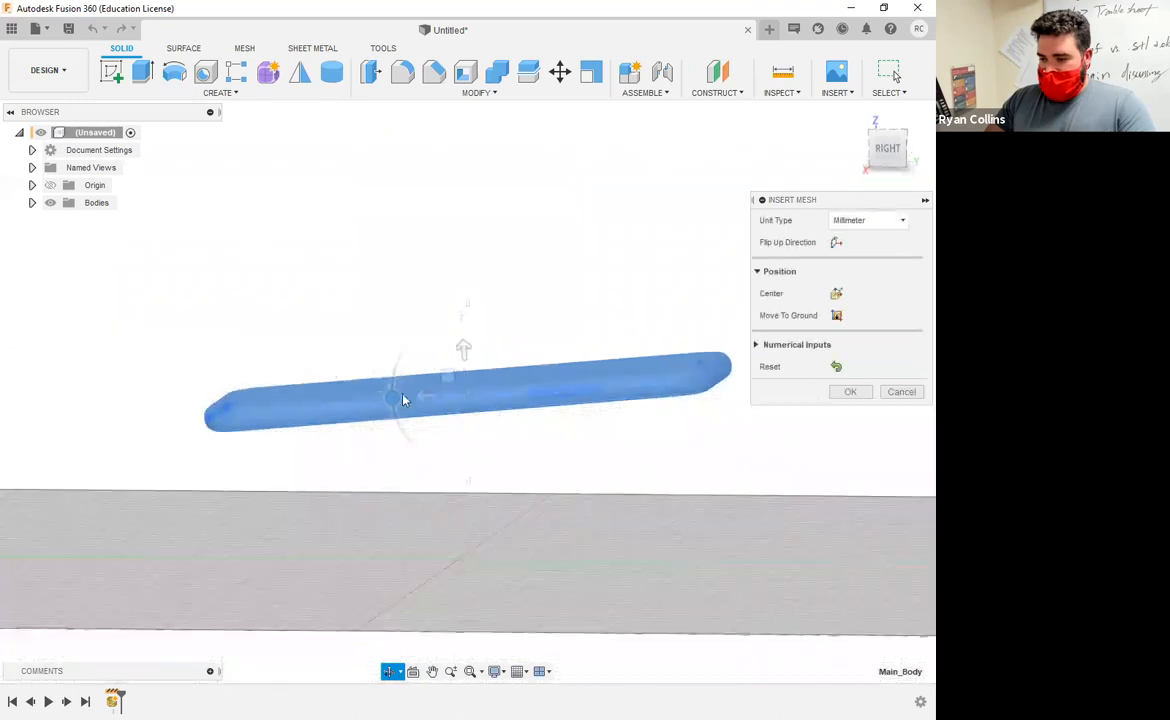
drag(394, 398, 394, 391)
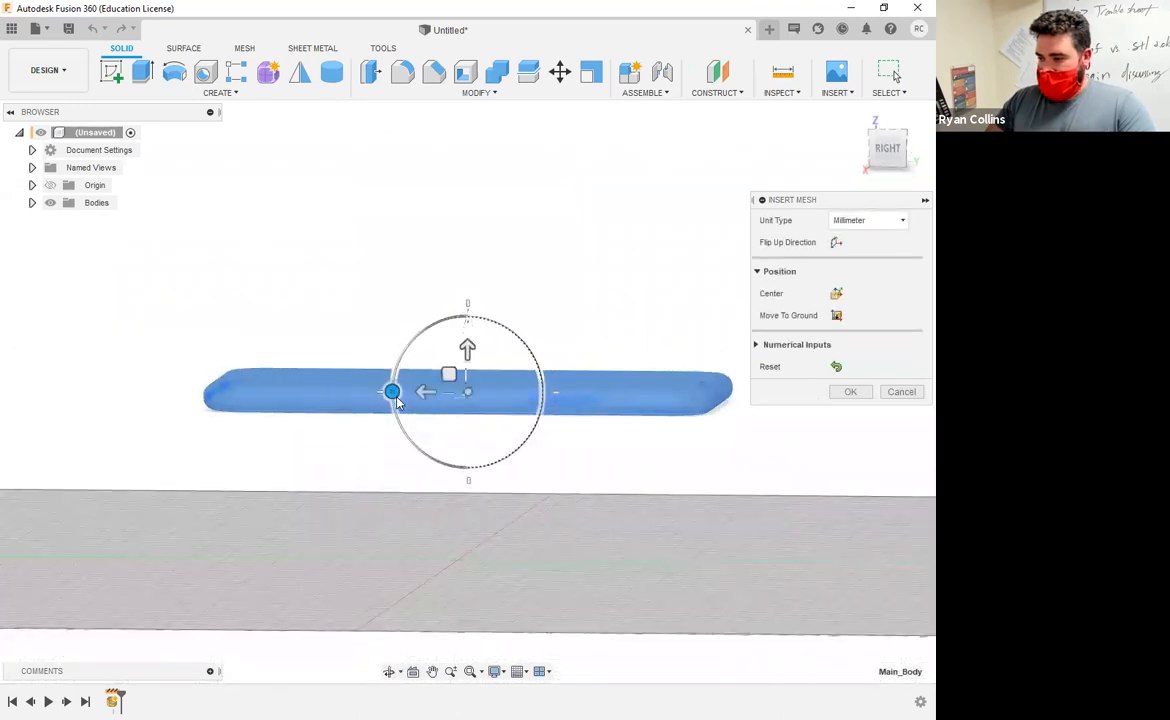
Lower the flat phone mesh about 46 mm onto the ground plane and accept the mesh insertion
shift+middle_drag(560, 526, 622, 562)
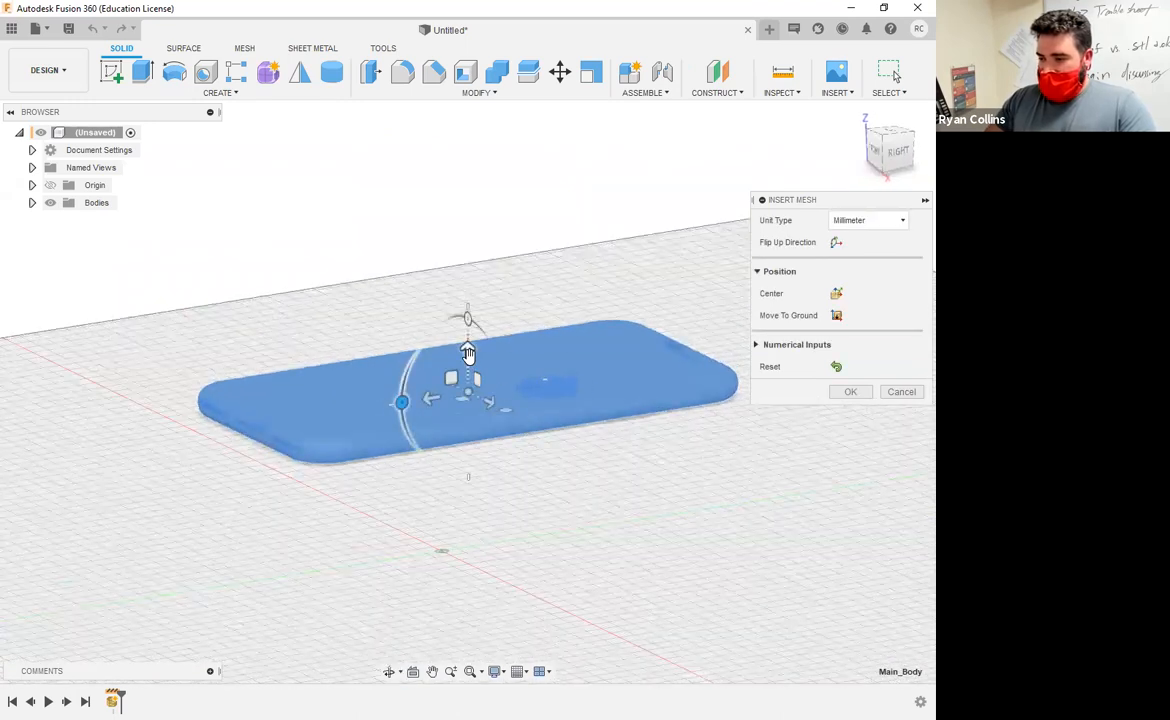
drag(471, 352, 470, 510)
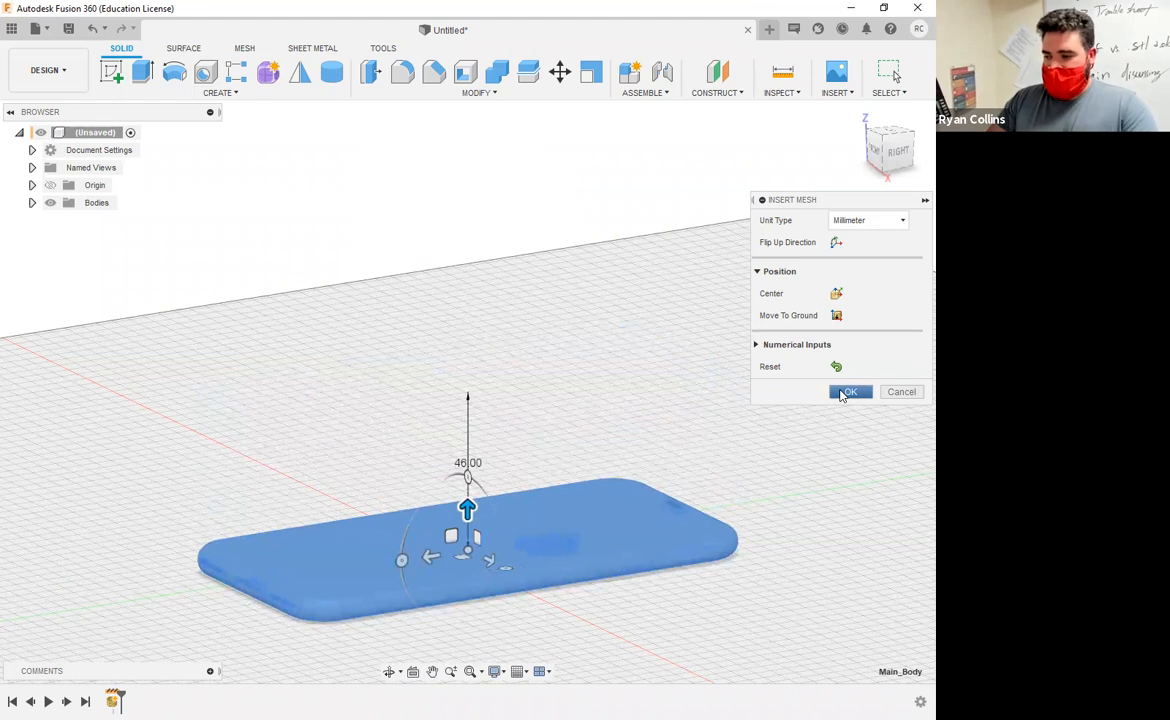
click(848, 392)
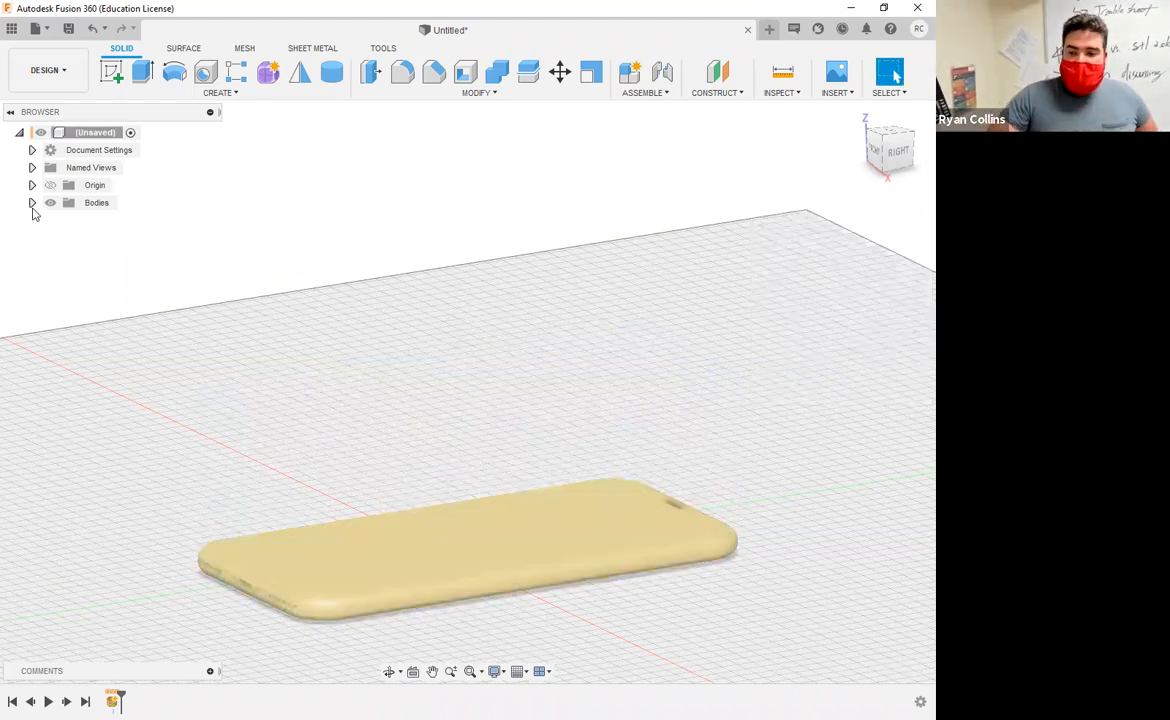
Expand the Bodies folder and inspect the inserted Main_Body mesh
click(32, 203)
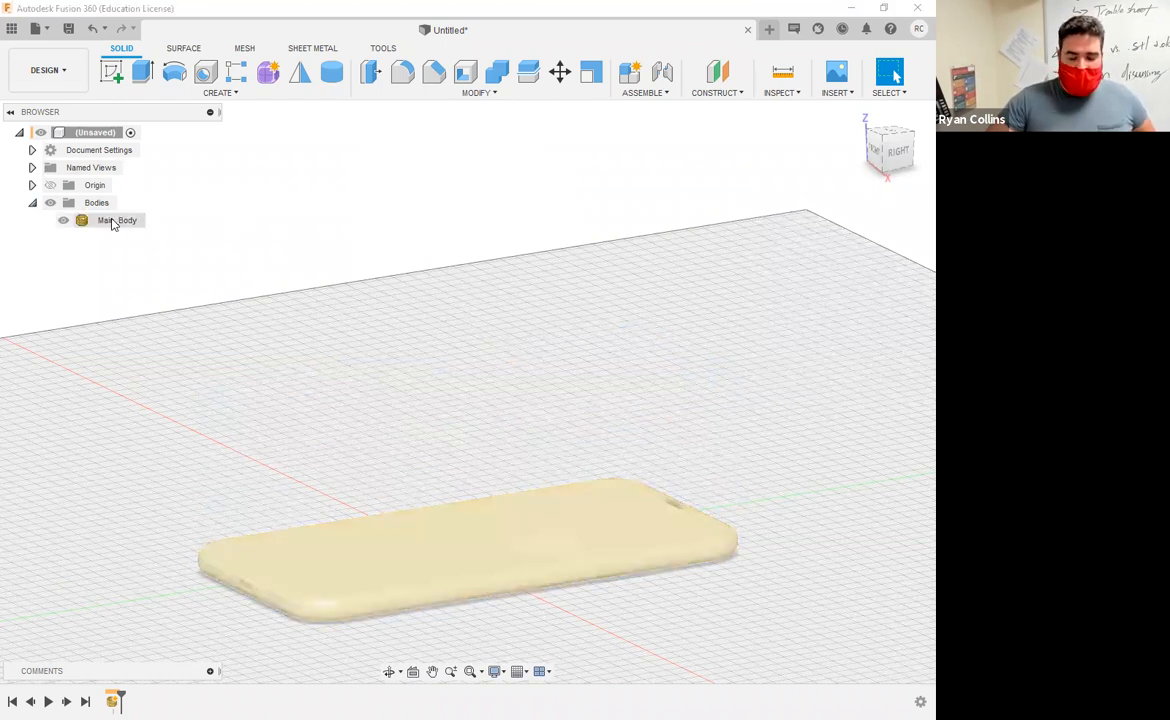
click(114, 228)
click(516, 331)
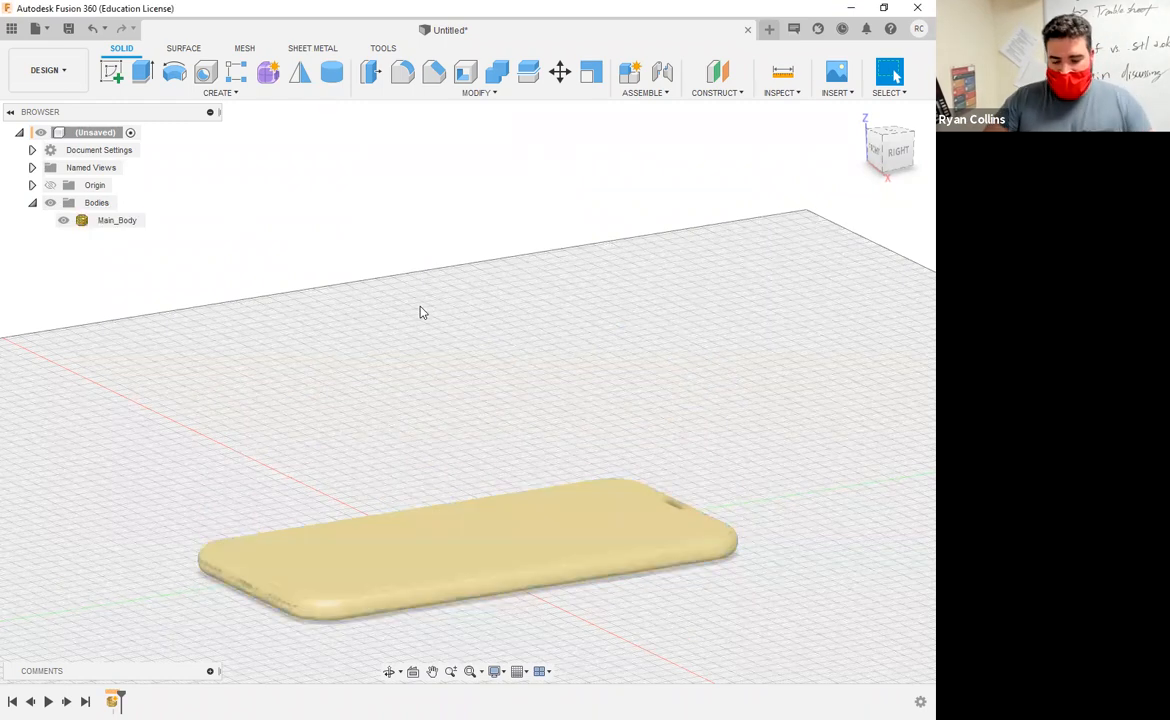
Move the Main_Body mesh up 2 mm along Z so its underside rests on the ground plane
click(900, 152)
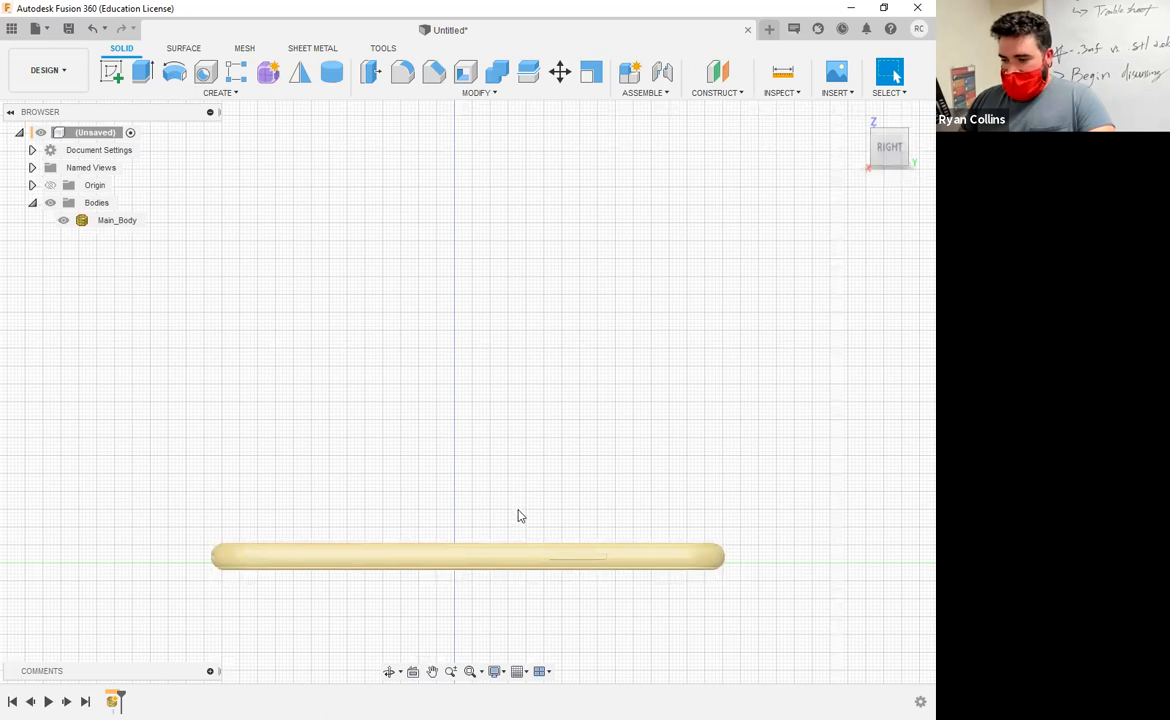
scroll(508, 499, up, 2)
middle_drag(500, 481, 536, 401)
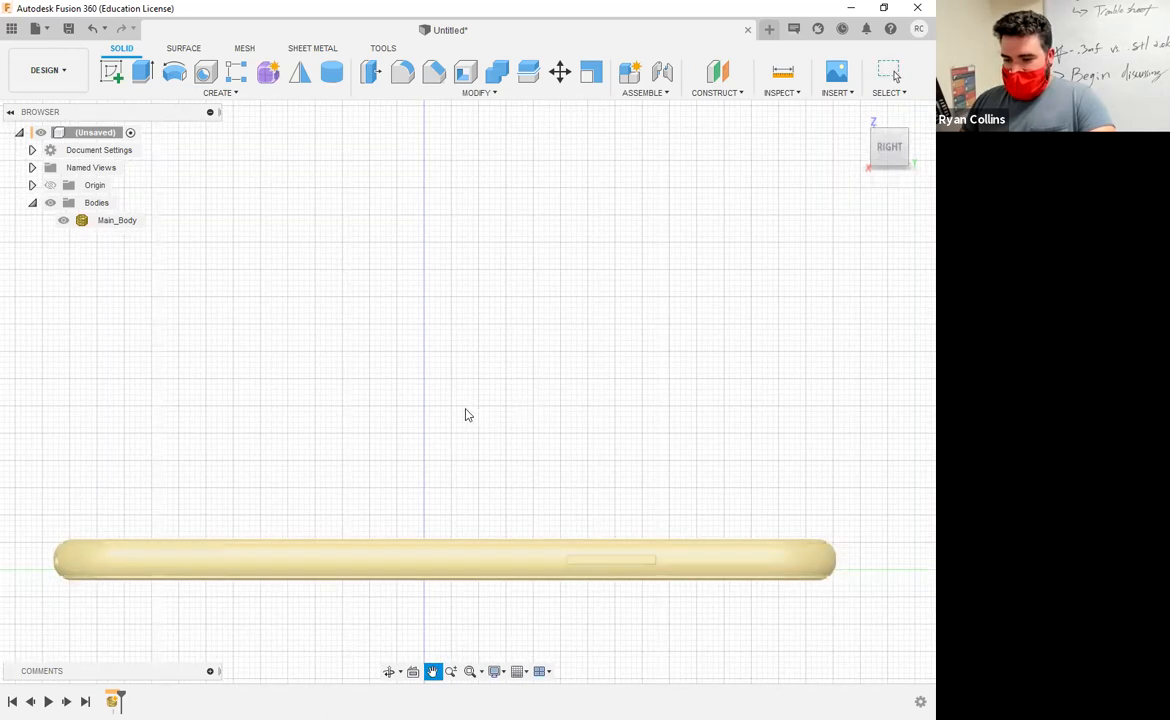
middle_drag(465, 414, 535, 397)
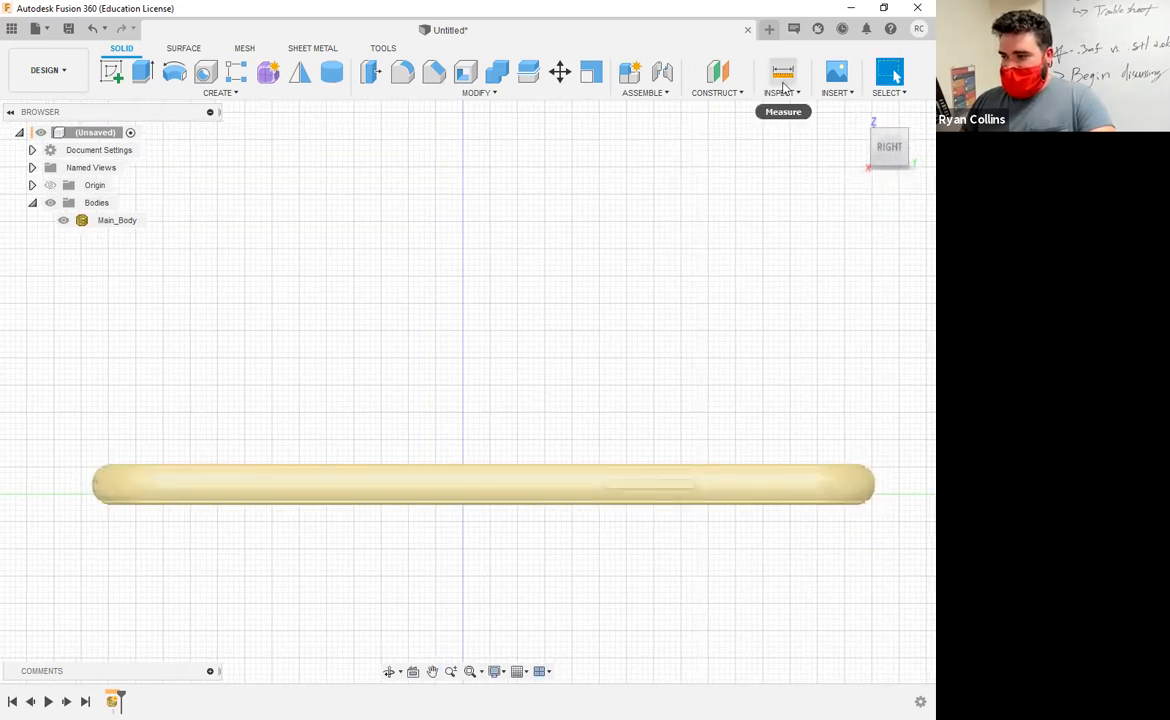
click(532, 492)
click(532, 492)
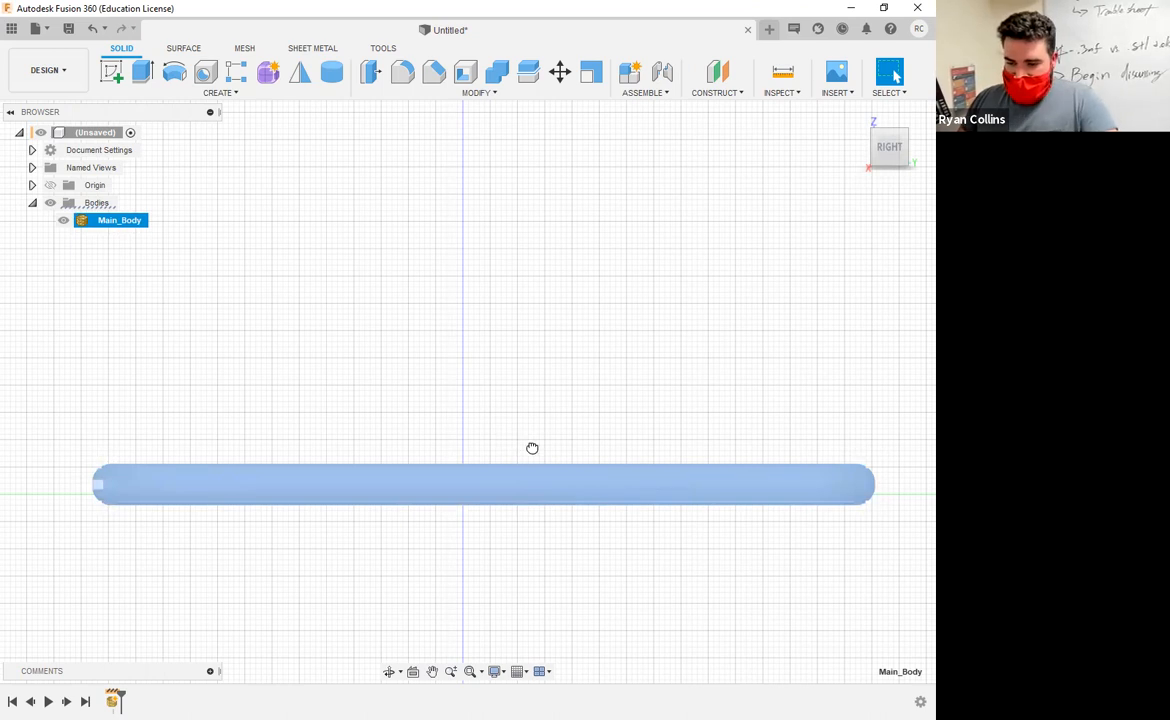
key(m)
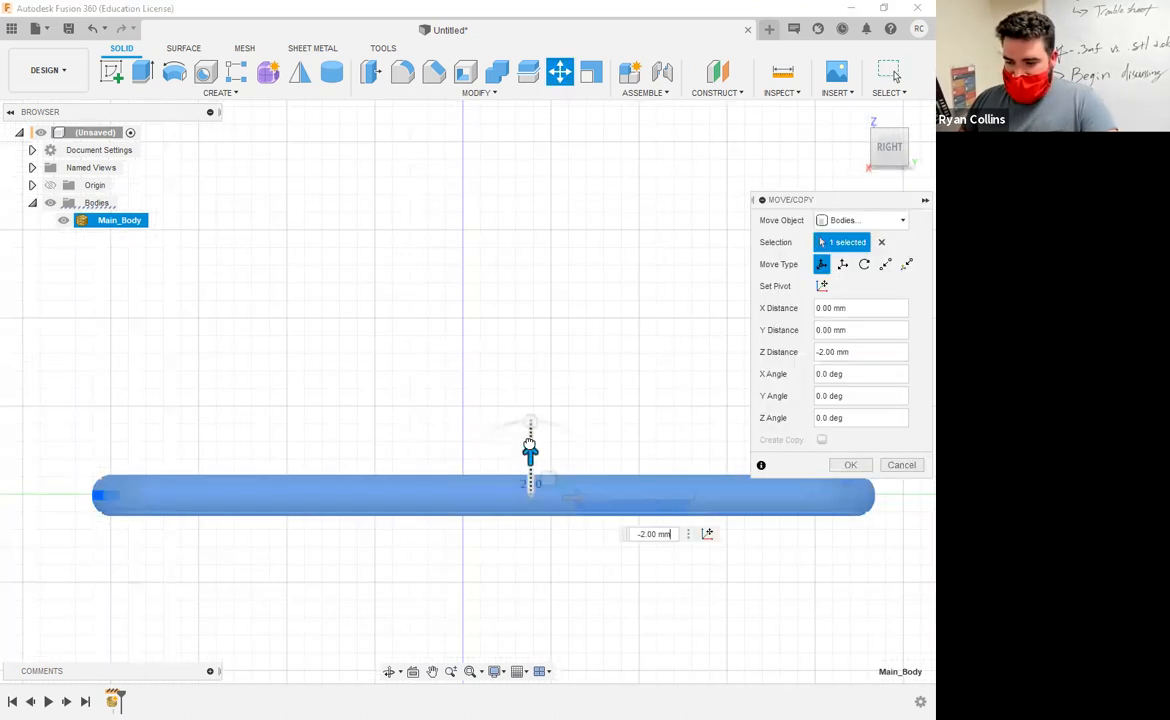
drag(528, 429, 530, 412)
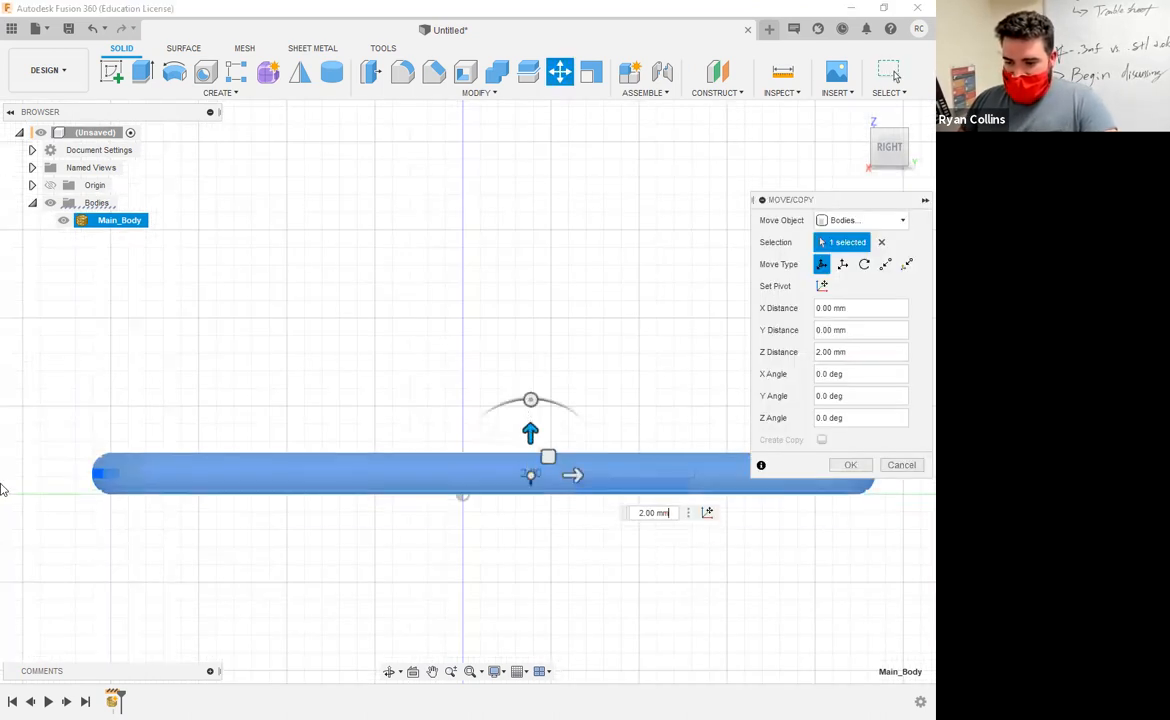
shift+middle_drag(269, 578, 287, 541)
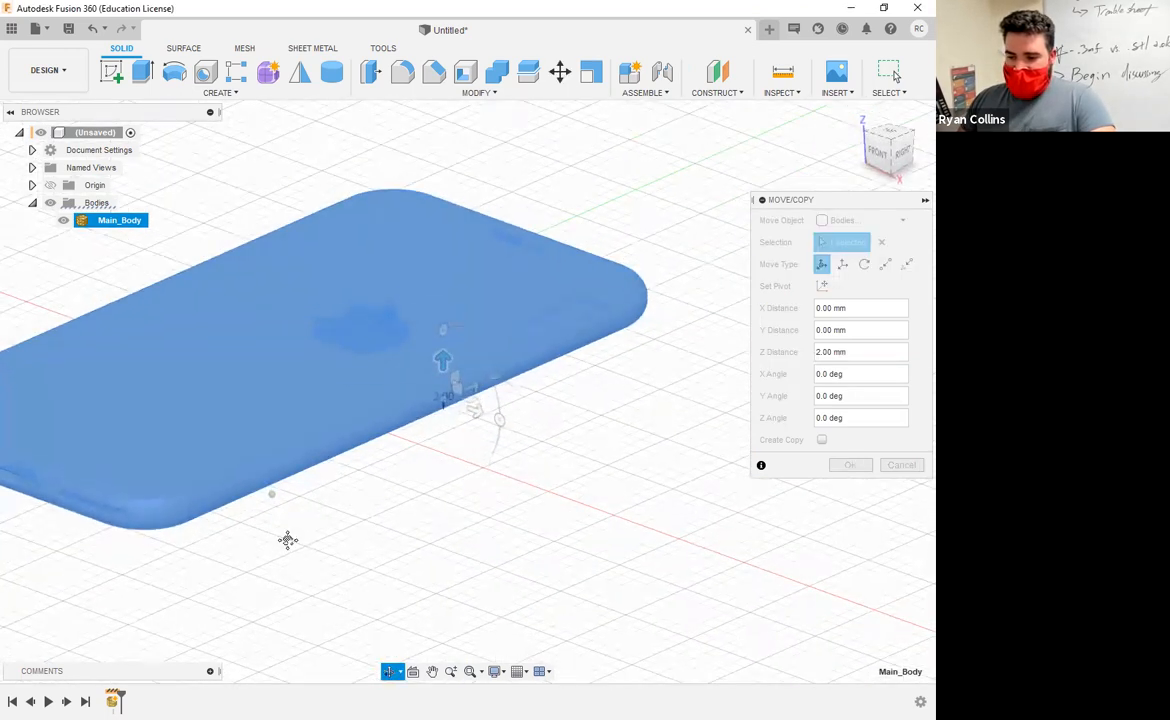
middle_drag(90, 612, 259, 605)
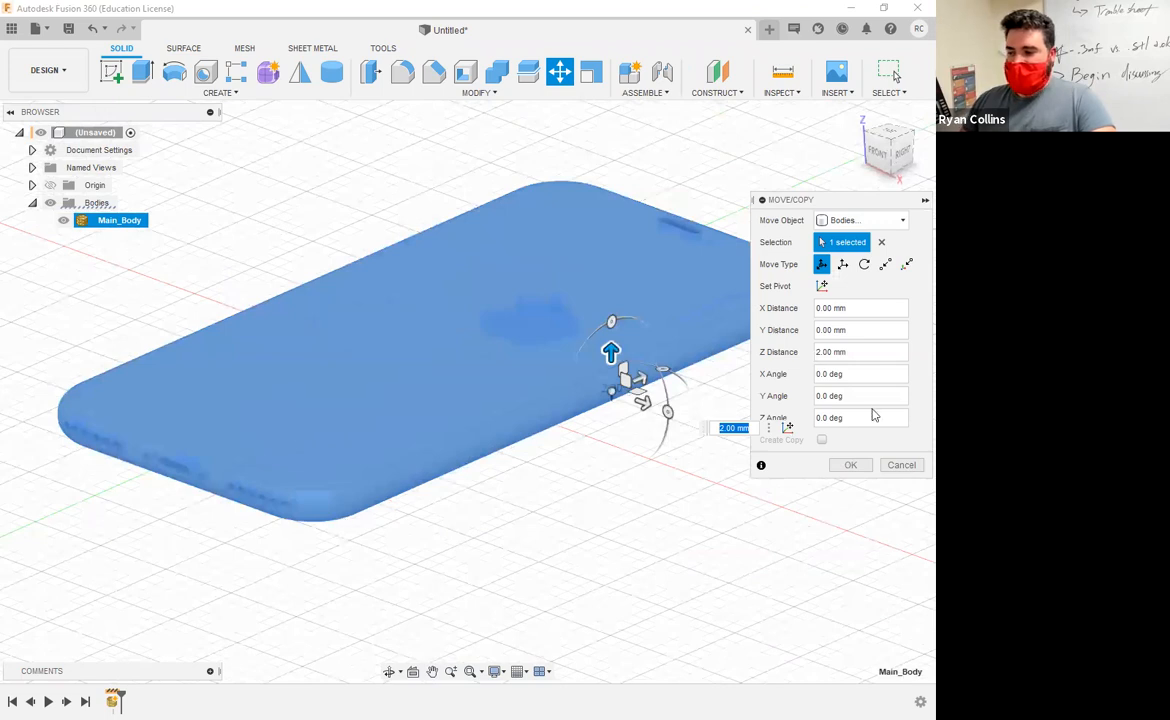
click(848, 465)
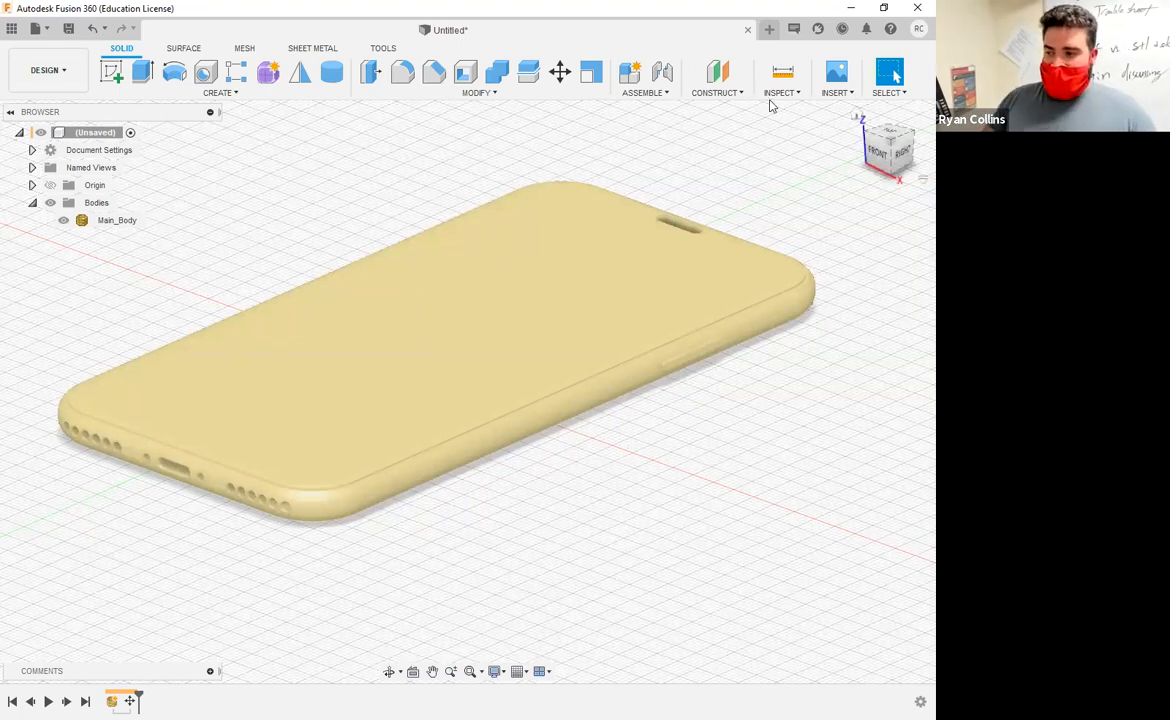
Measure the phone mesh's width between its two long edges near the notch end, viewed from the top
click(783, 72)
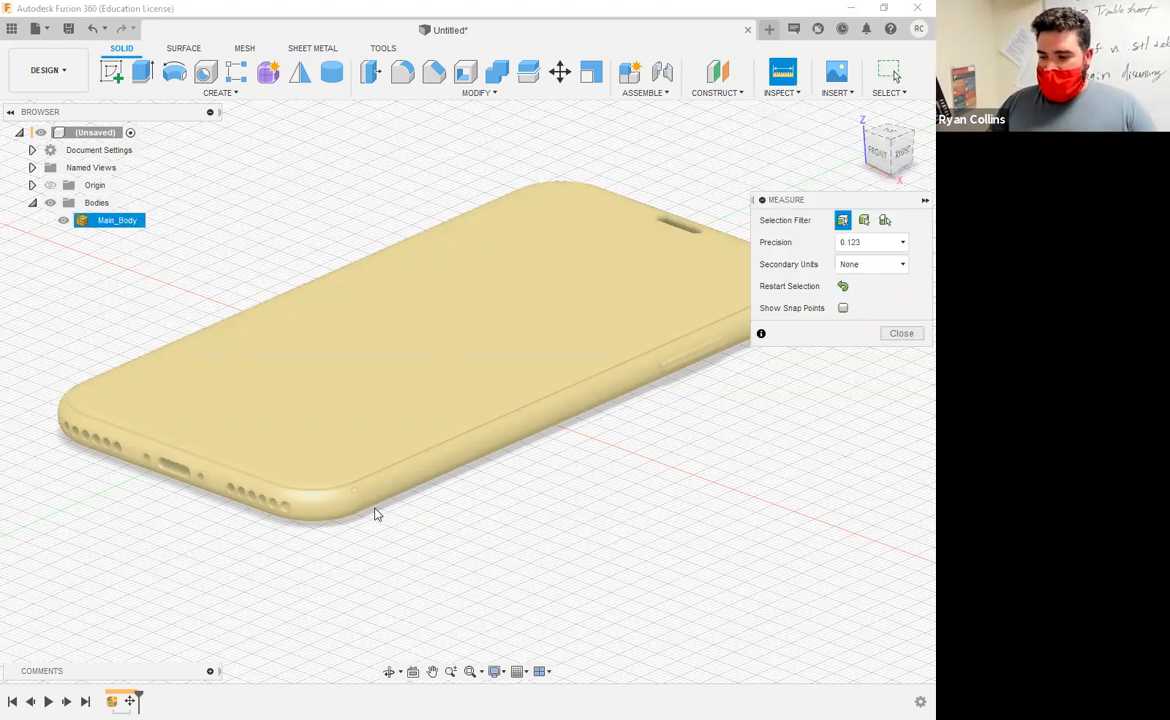
click(890, 134)
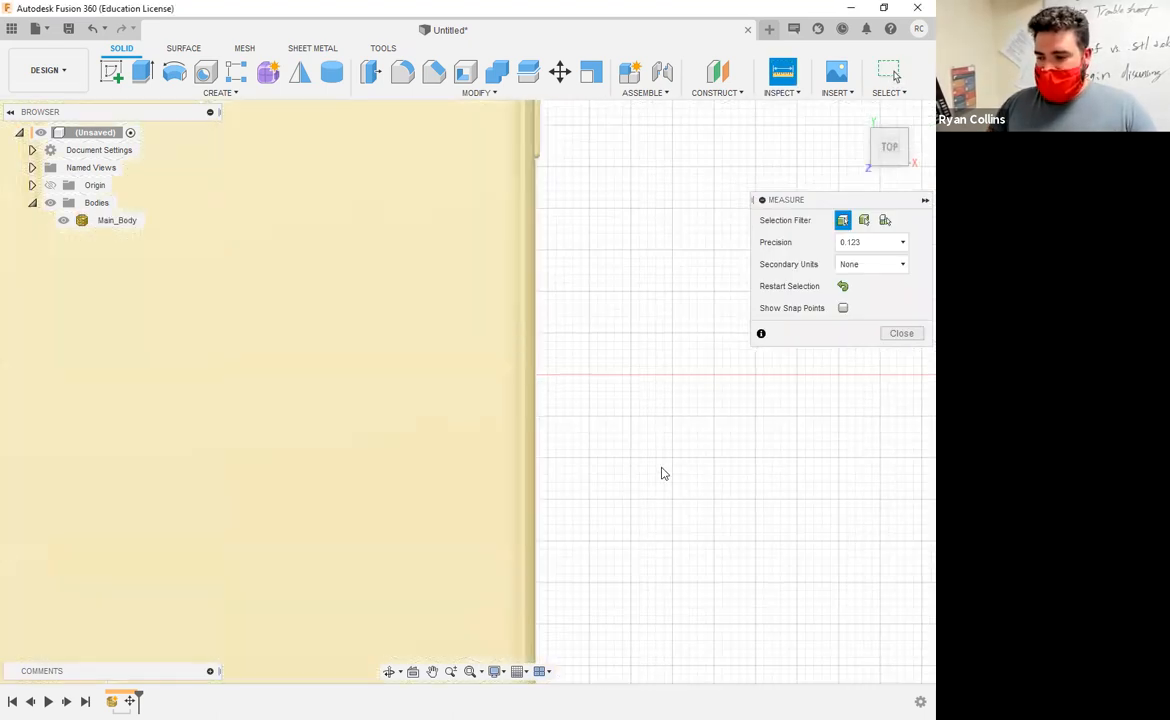
scroll(659, 471, down, 5)
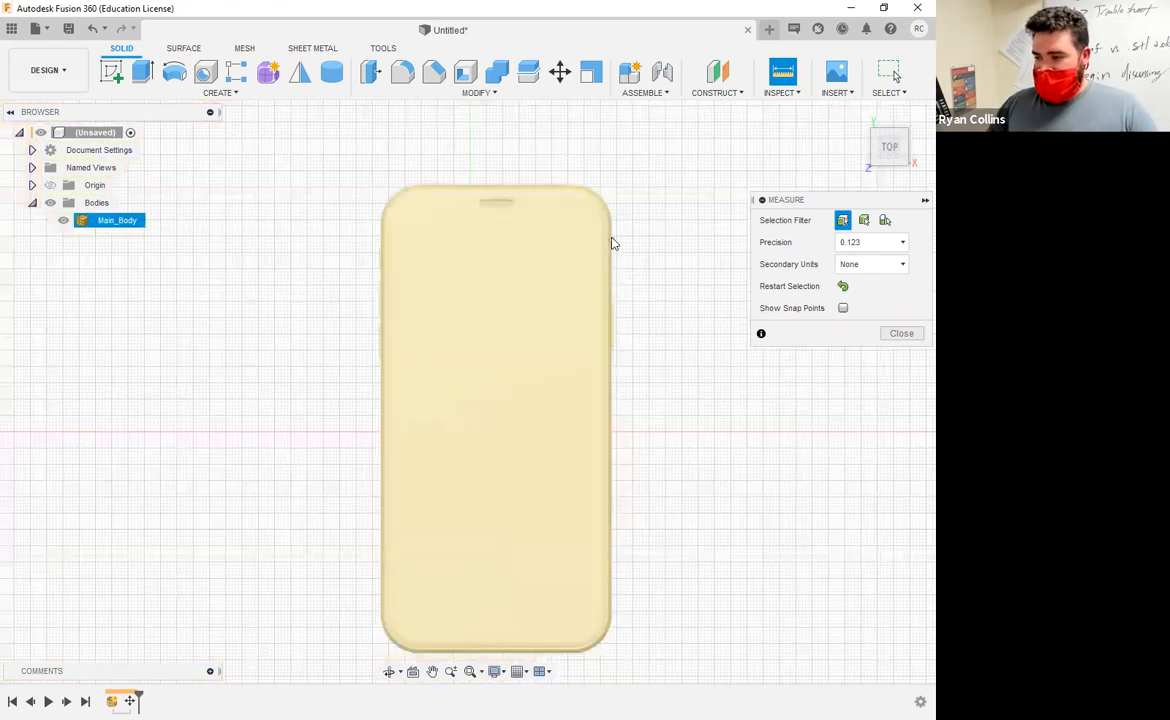
click(612, 240)
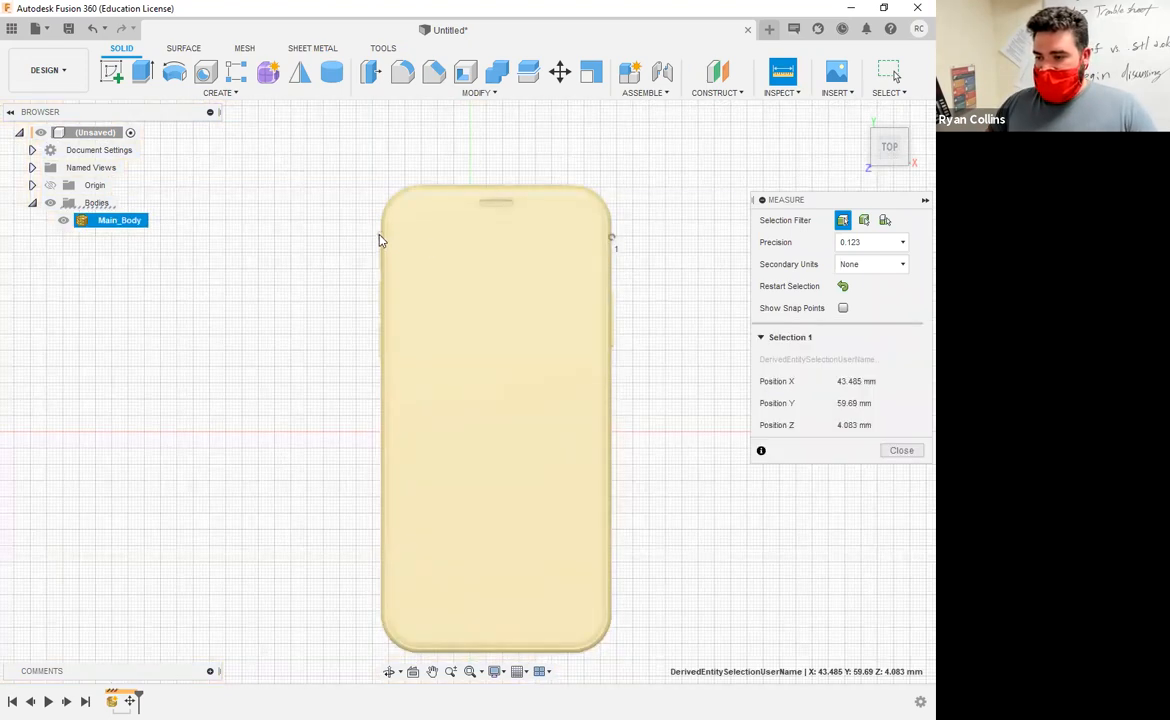
click(380, 238)
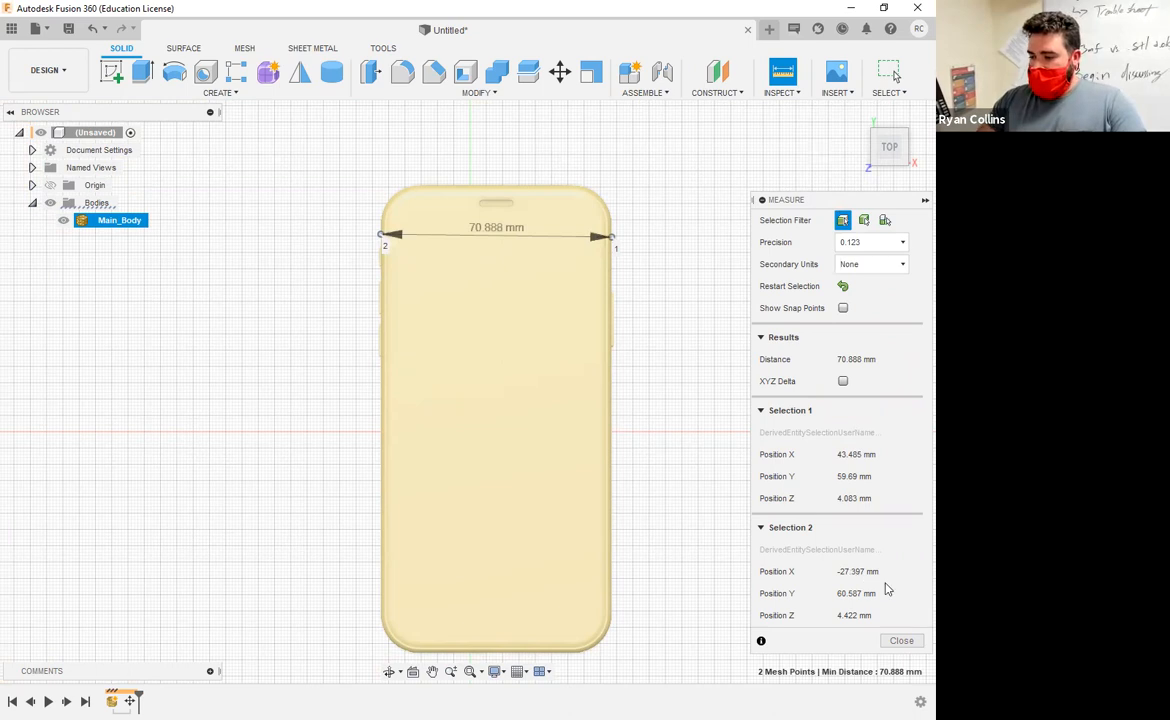
key(Escape)
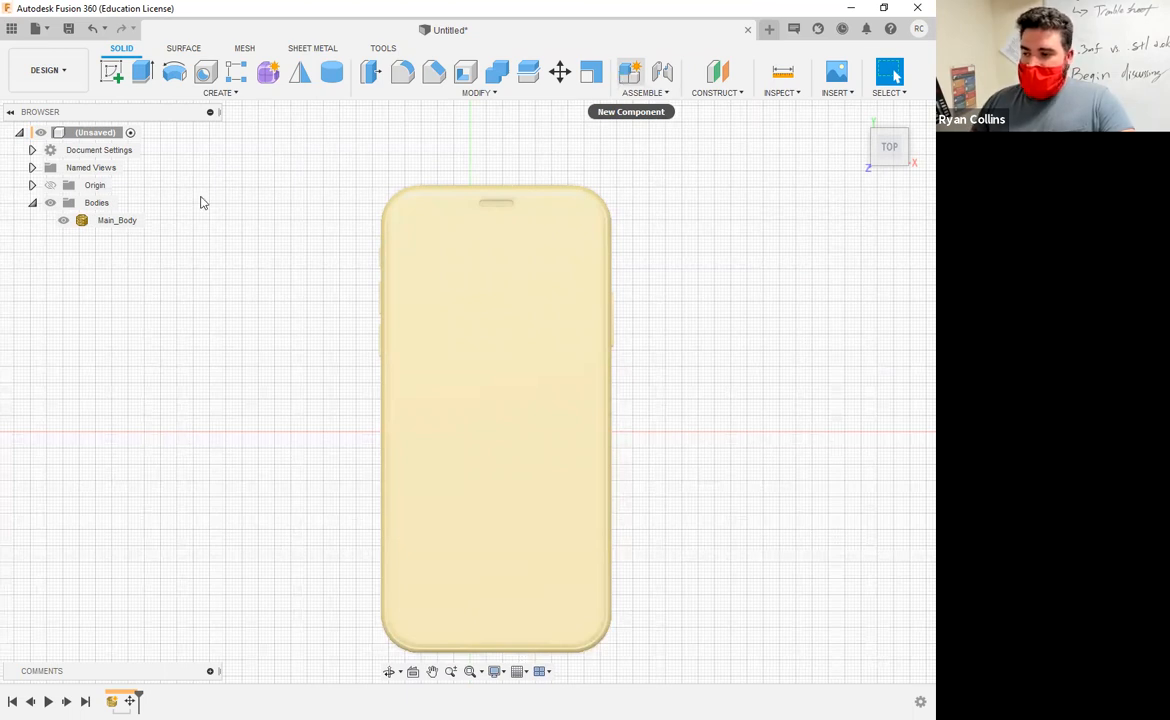
Create an internal standard component named Phone Case under the top-level design and make it active
click(622, 78)
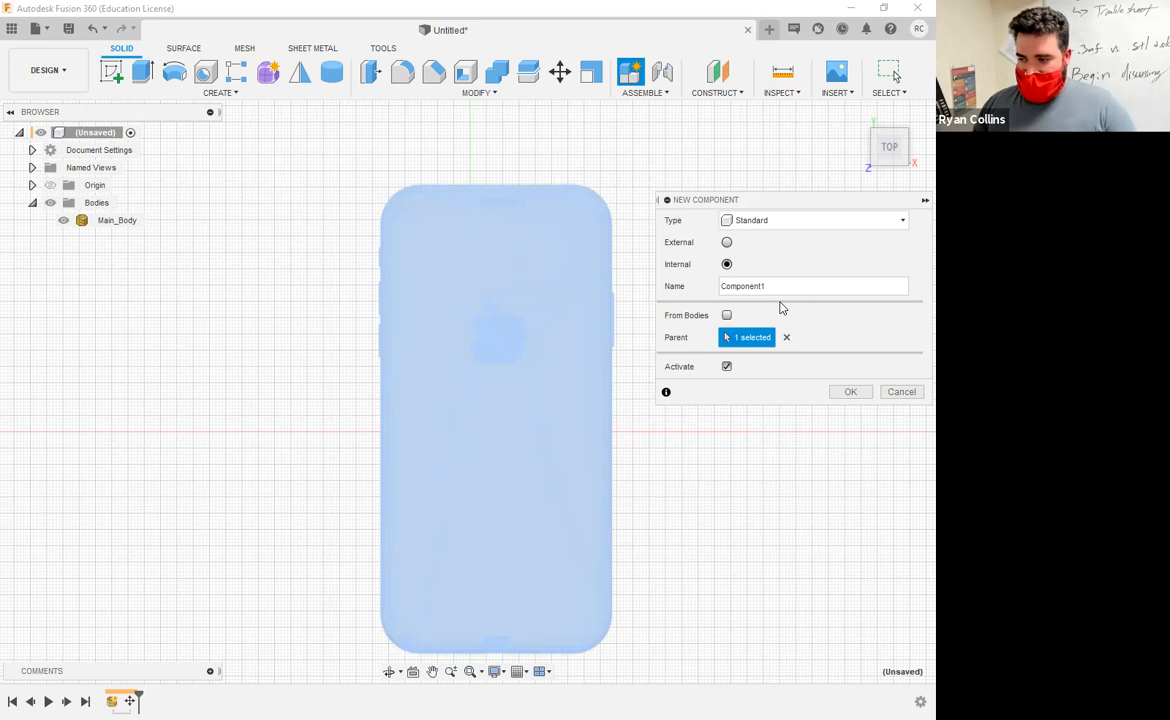
double_click(771, 287)
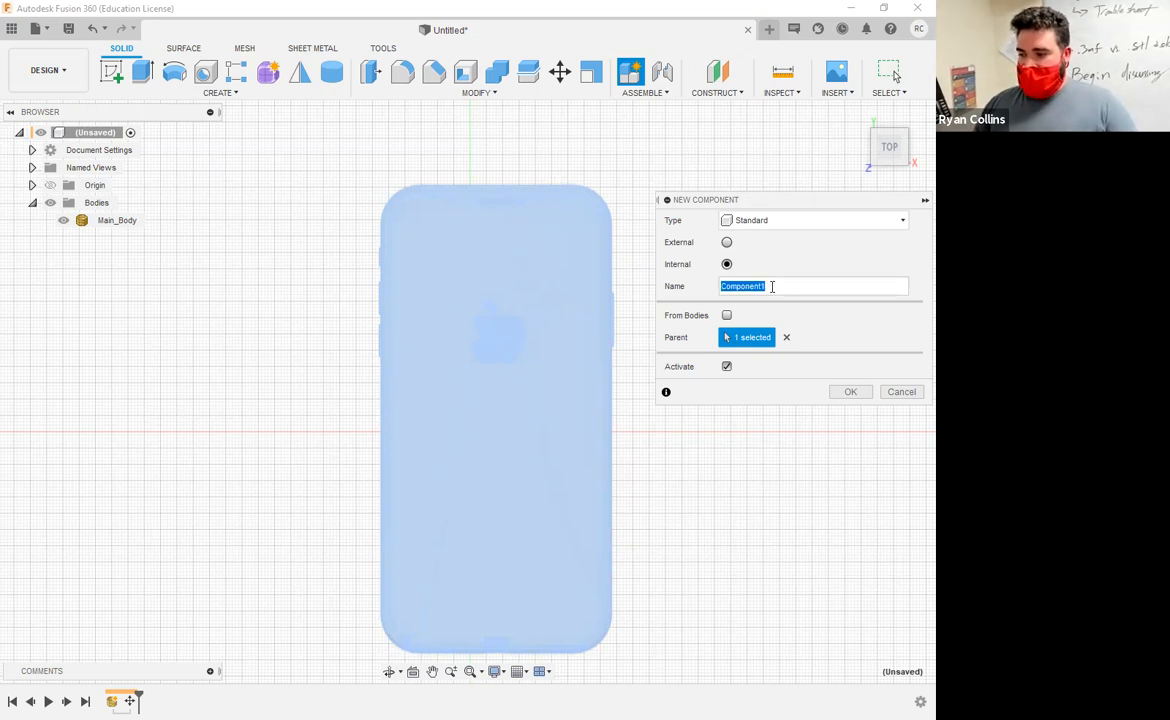
text(Ph)
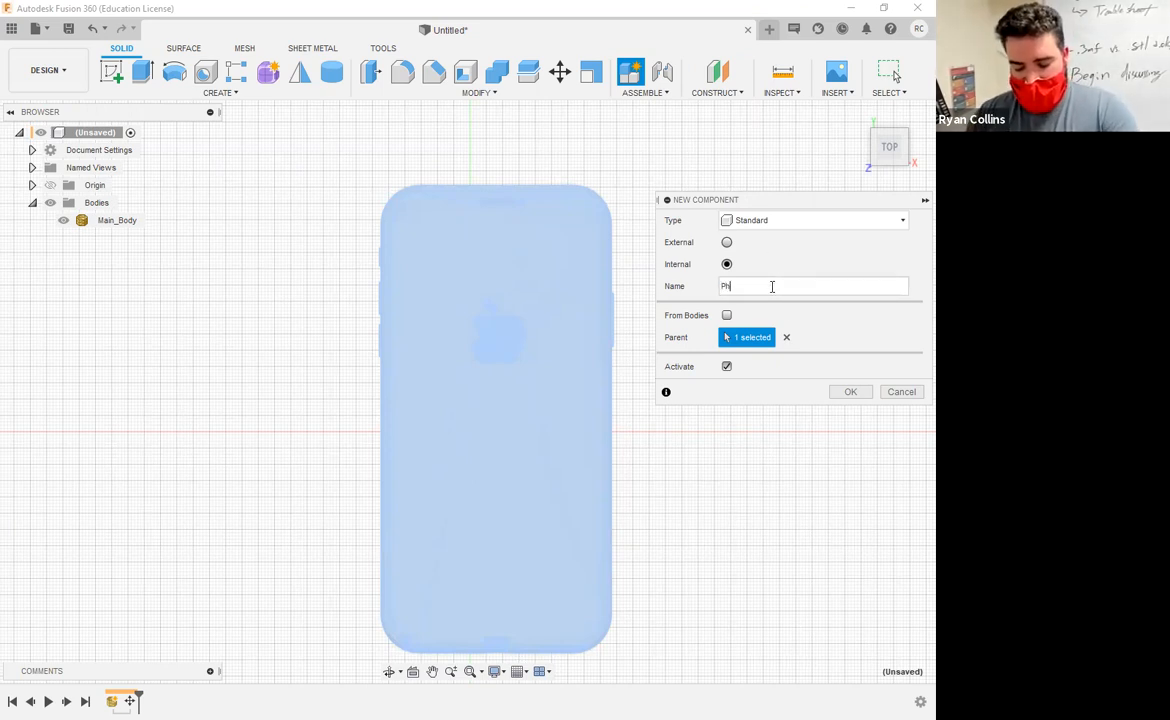
text(one Case)
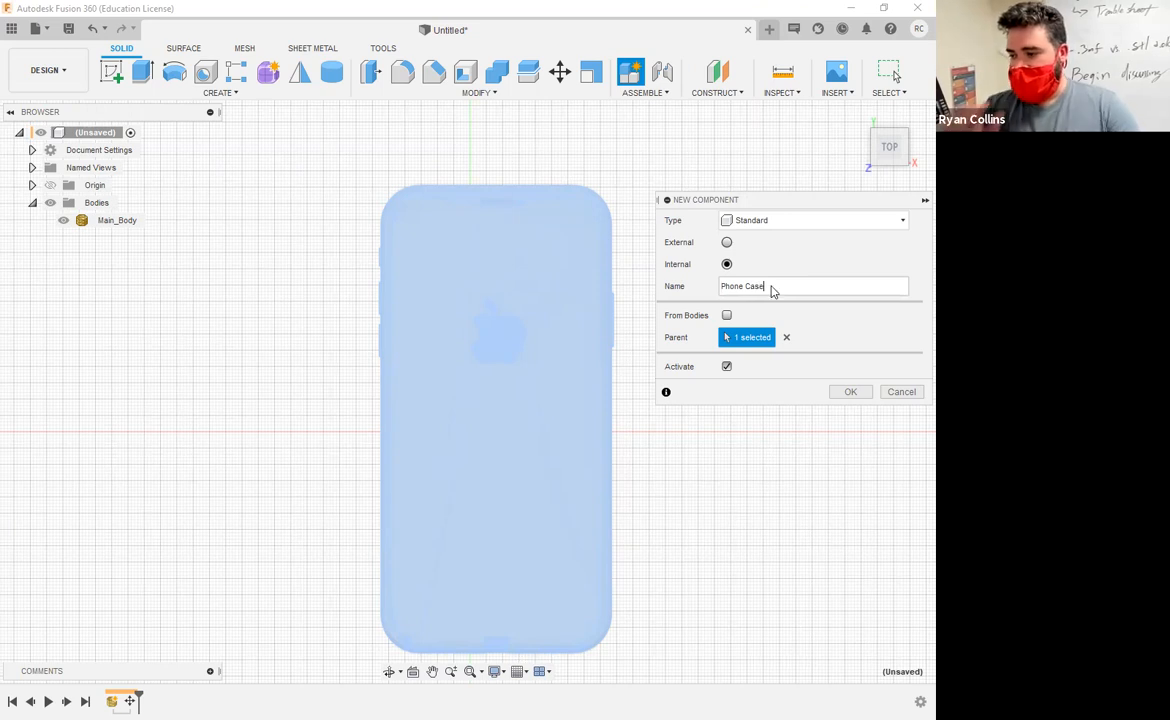
key(Return)
click(413, 356)
click(748, 329)
click(576, 350)
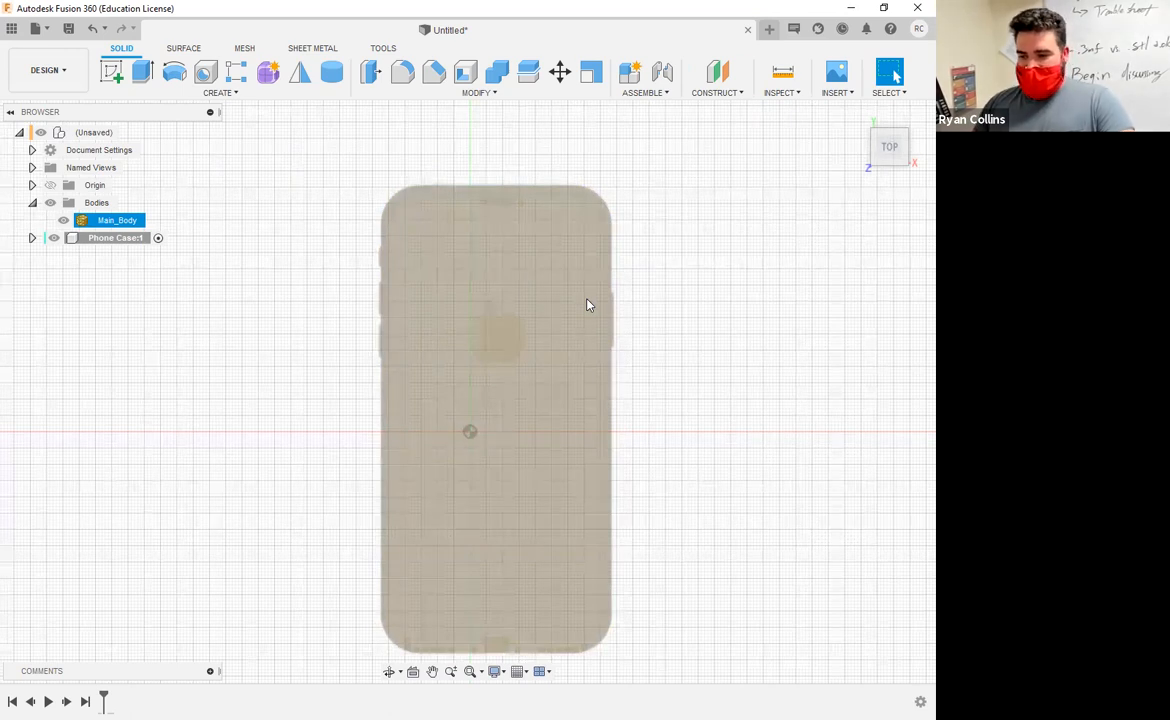
click(896, 214)
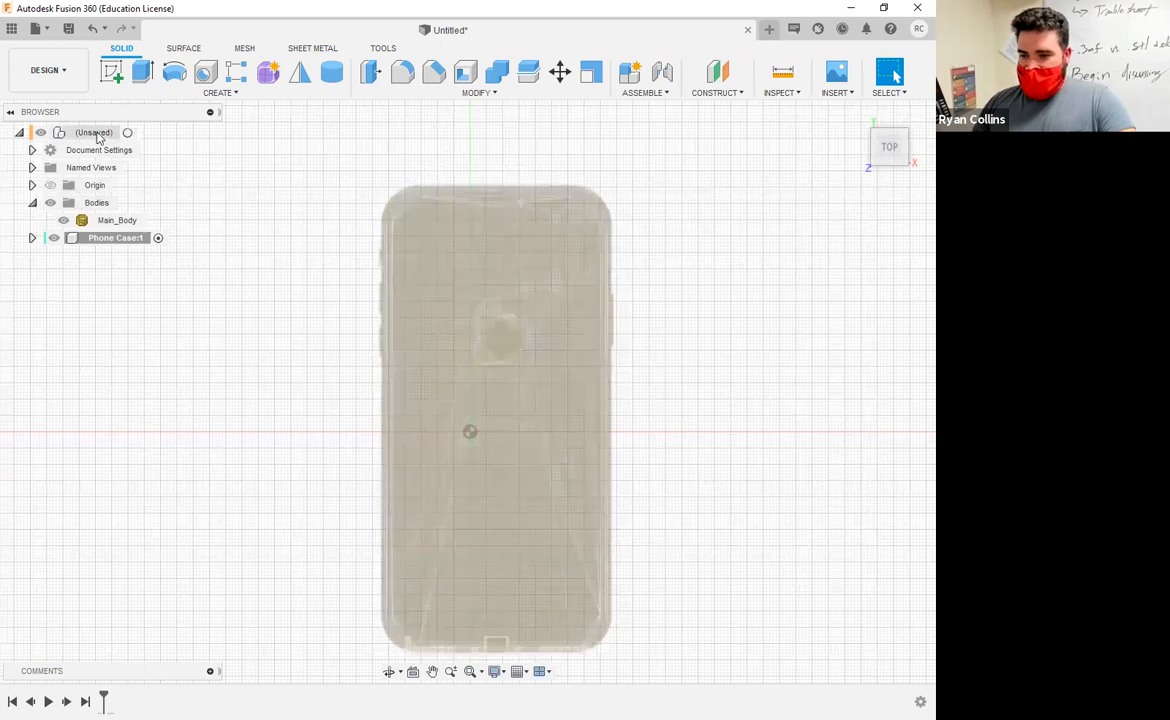
Activate the top-level design and move the Main_Body mesh -7 mm along X to centre it on the origin
click(128, 134)
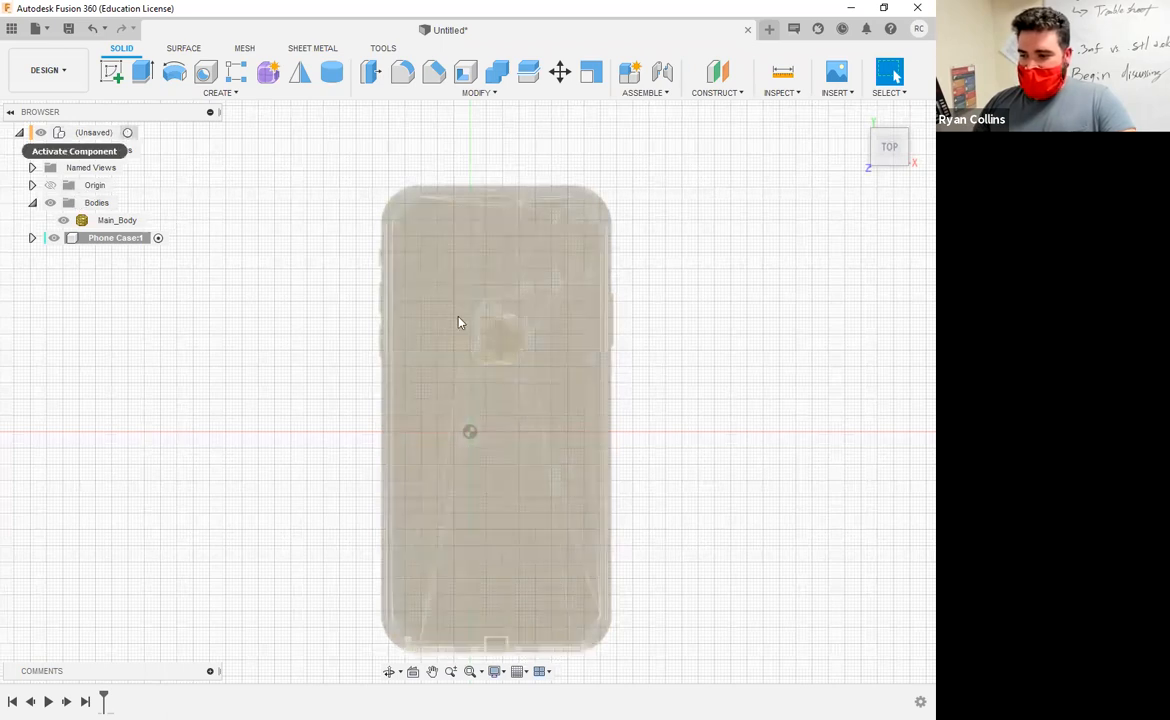
click(588, 372)
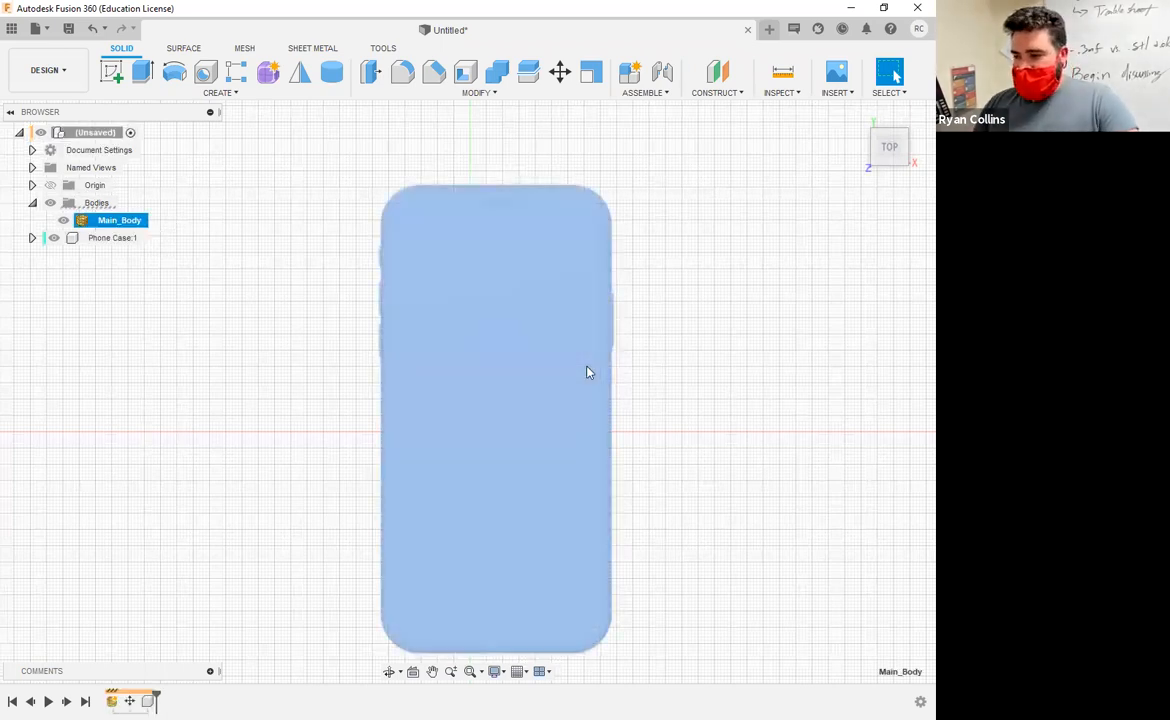
key(m)
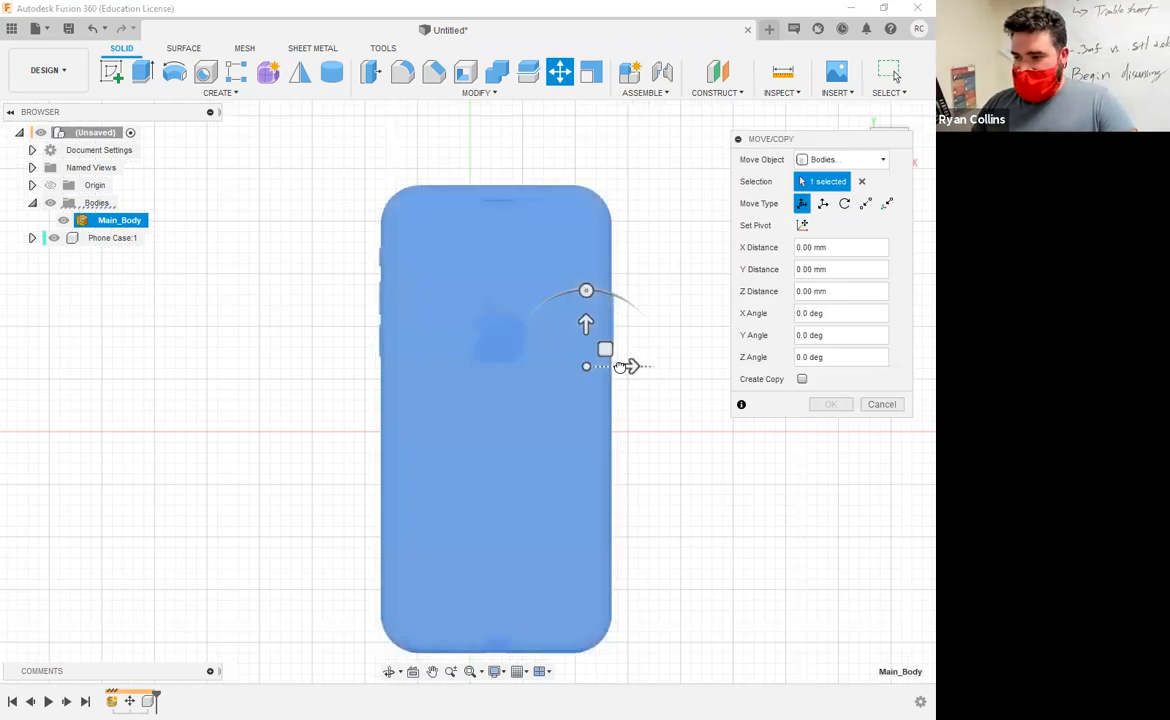
drag(629, 367, 606, 366)
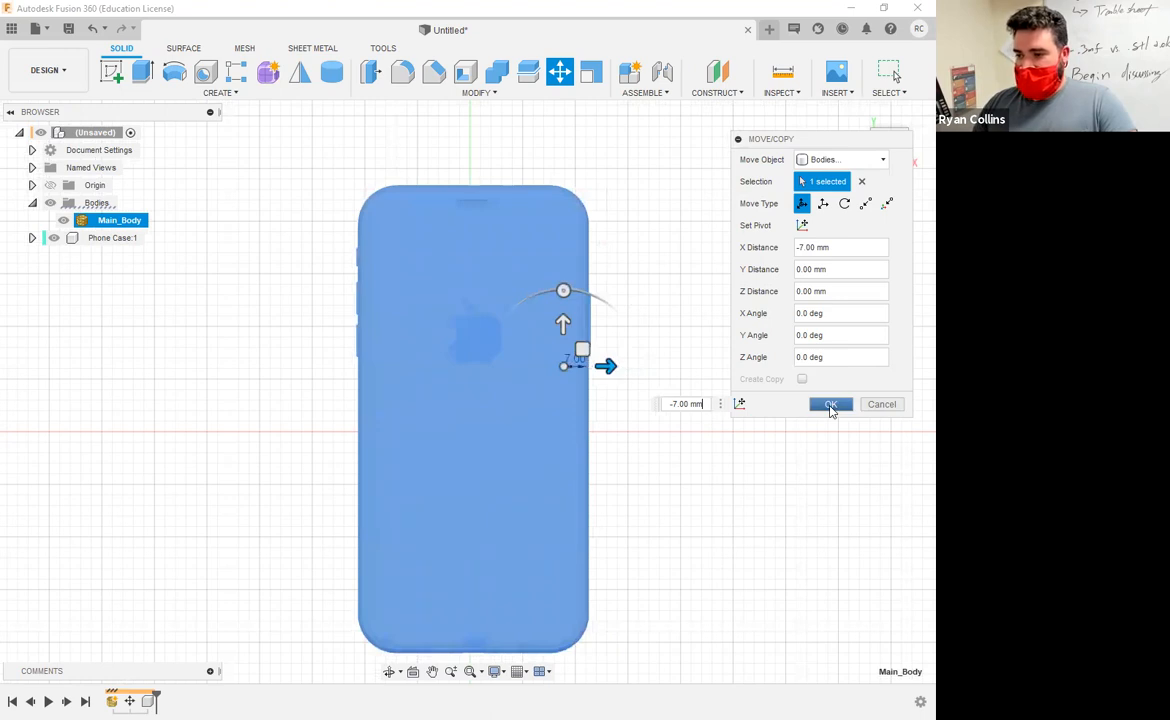
click(831, 405)
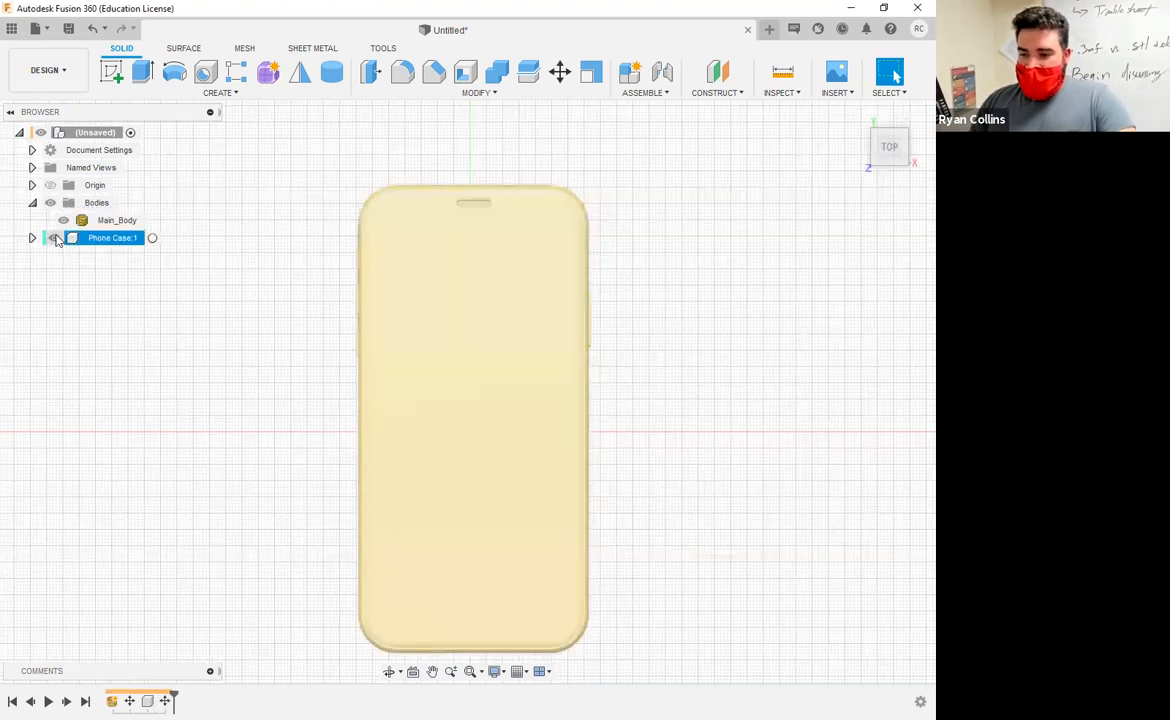
Activate the Phone Case component and start a sketch on its horizontal XY plane
click(153, 239)
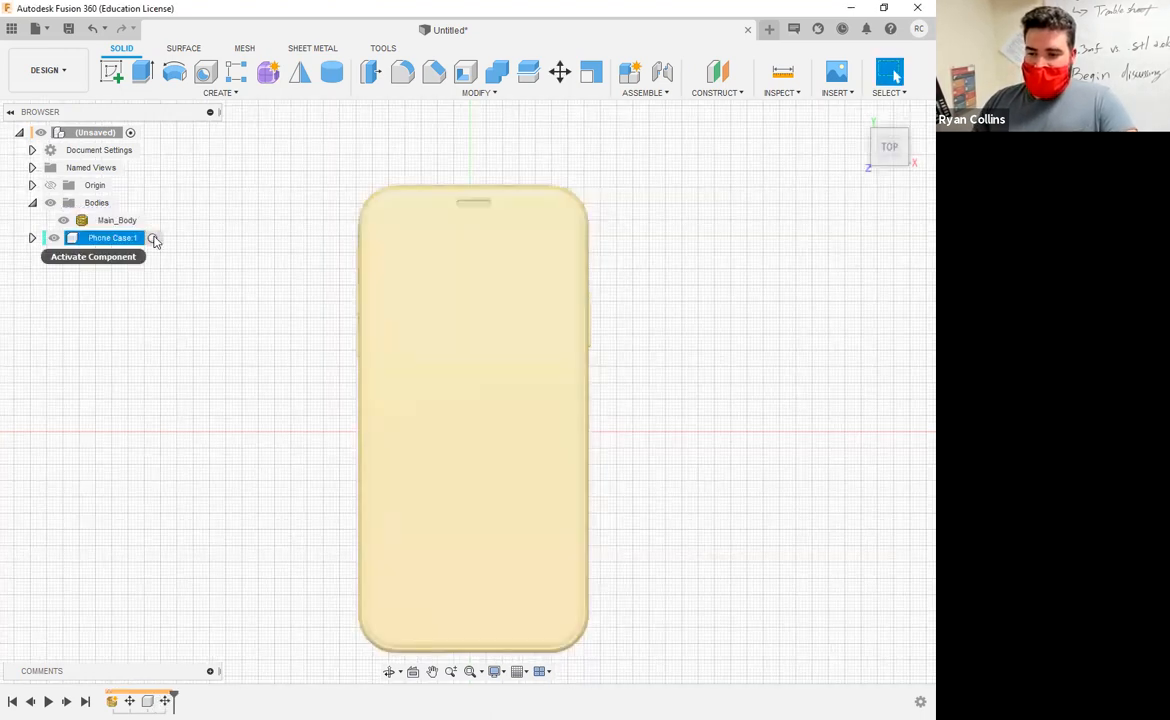
click(178, 326)
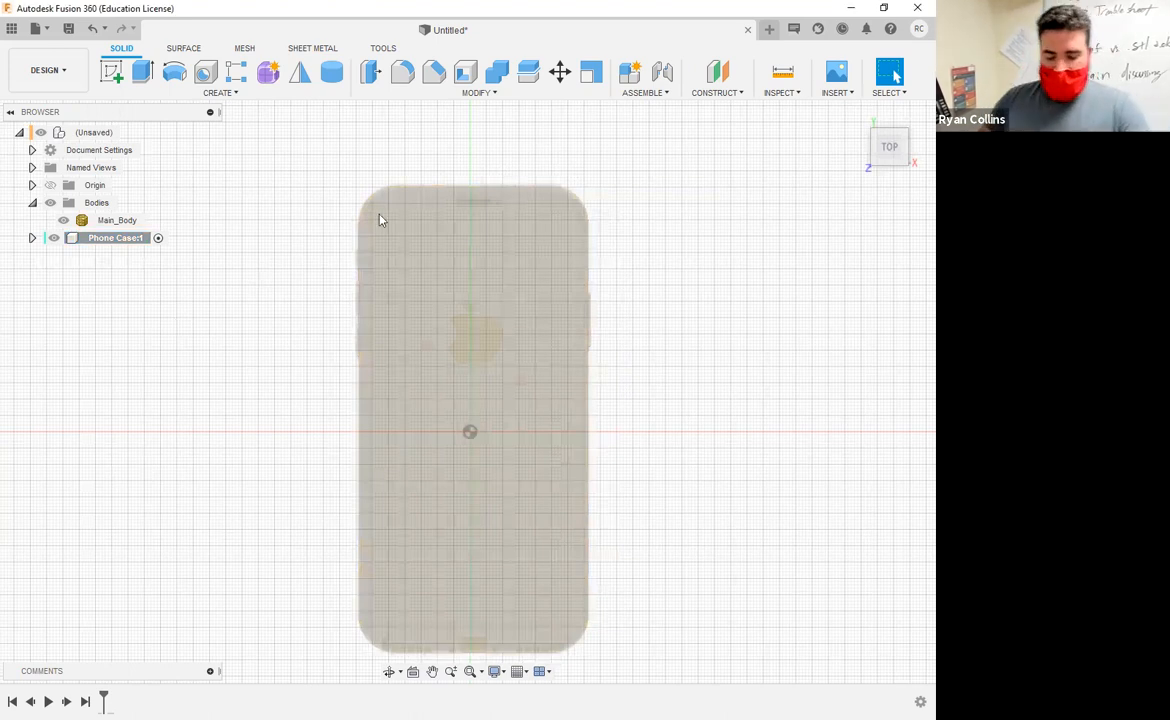
click(111, 70)
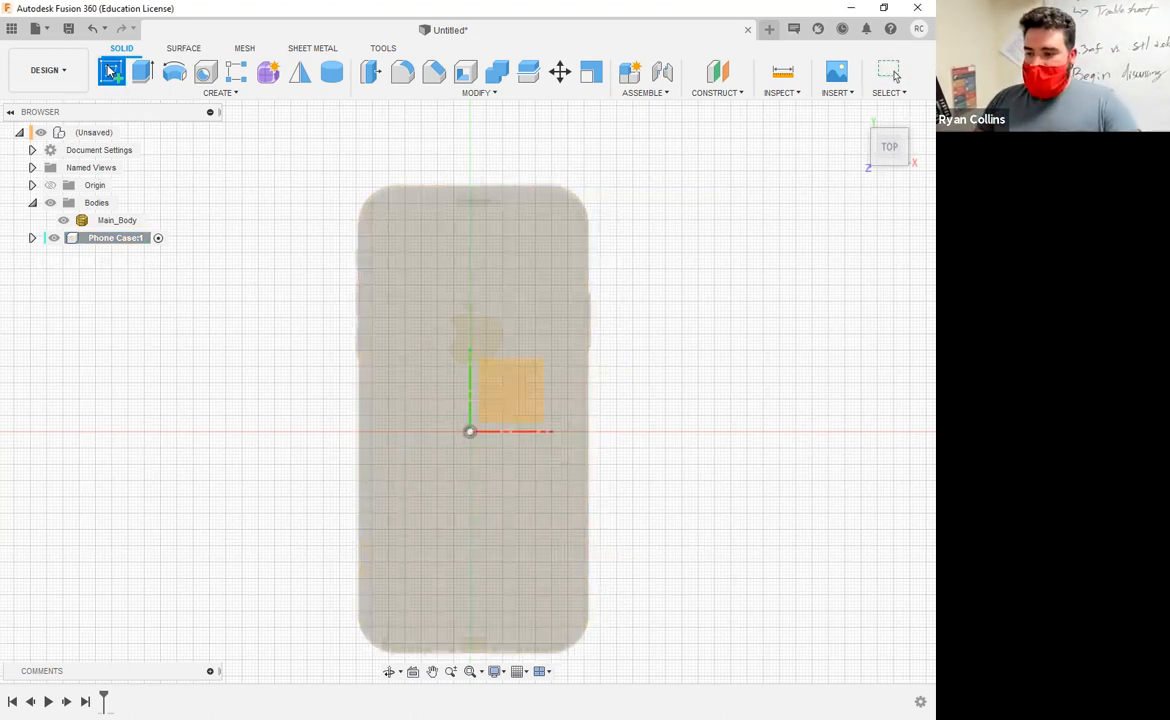
click(510, 383)
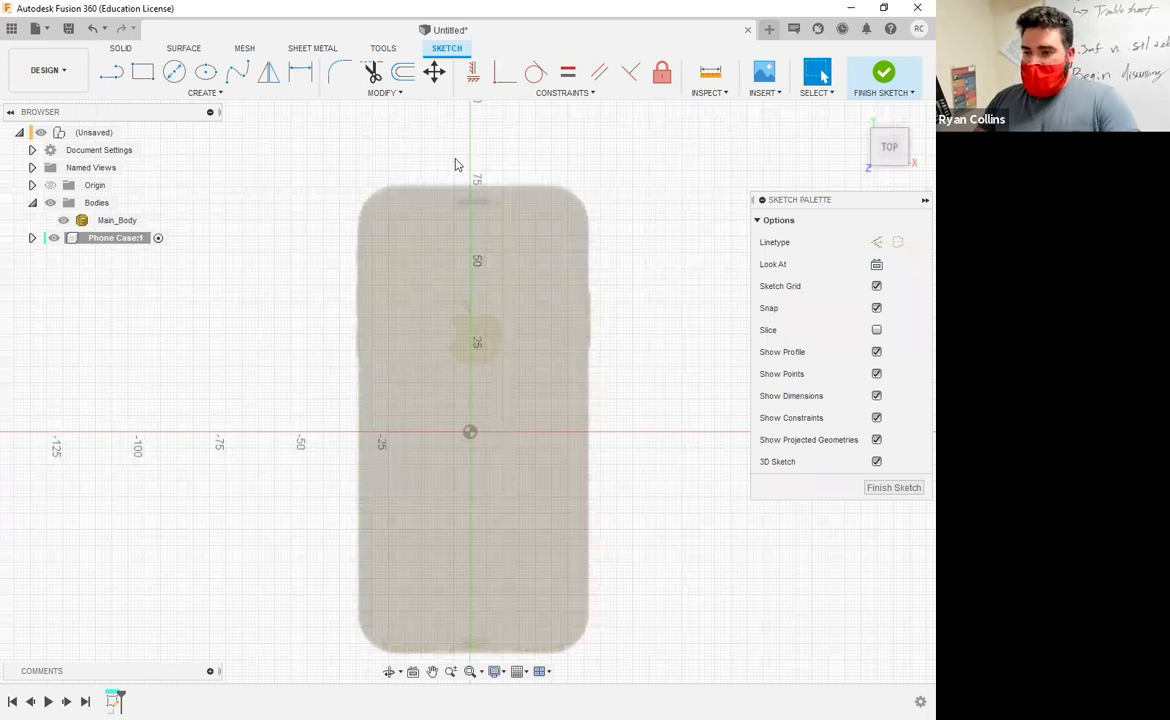
Sketch a two-point rectangle about 144 mm long enclosing the phone's outline and convert its sides to construction lines
click(143, 73)
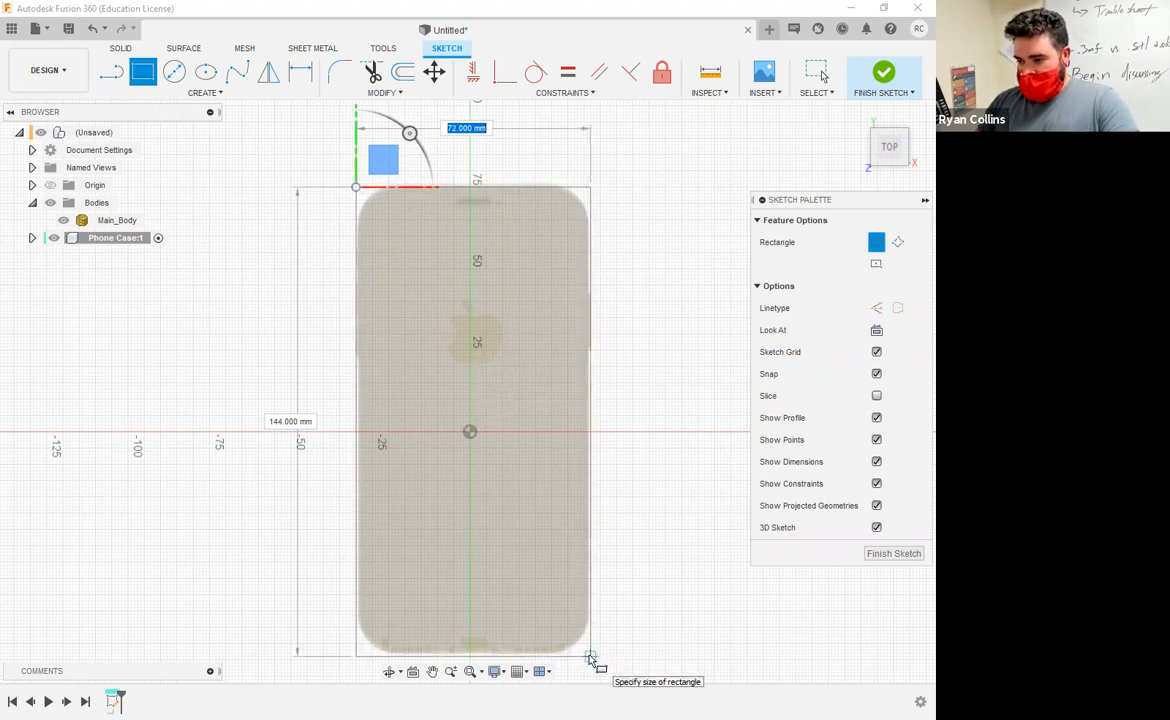
click(590, 659)
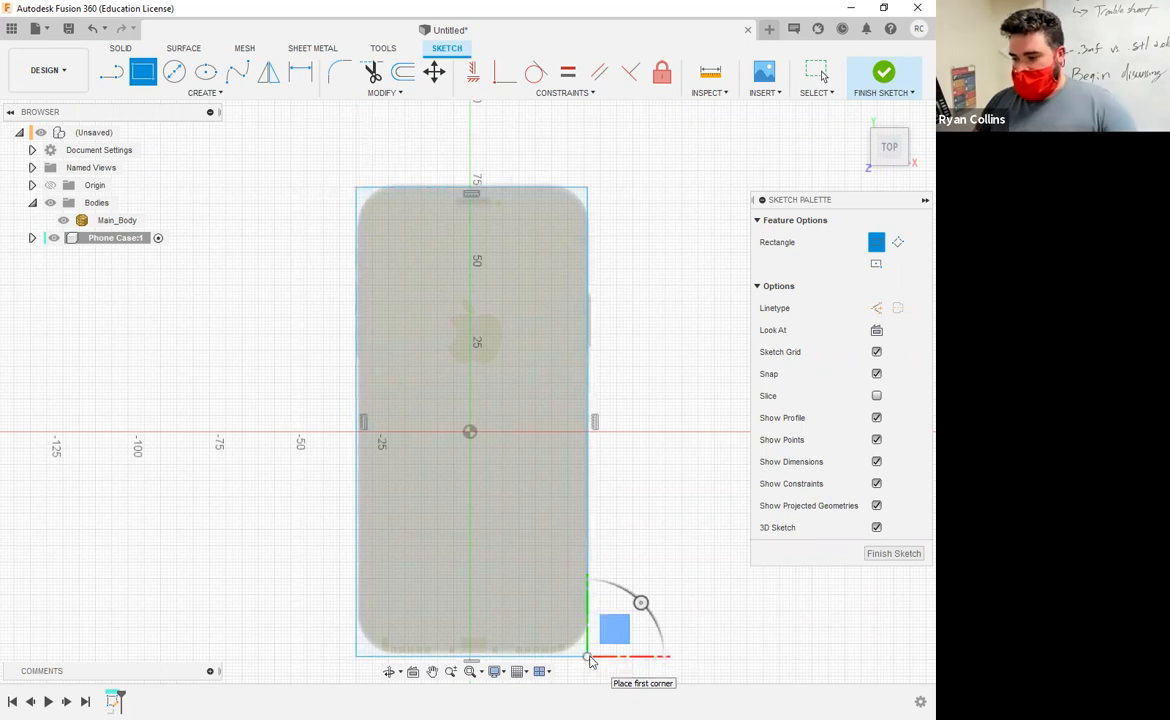
key(Escape)
double_click(587, 576)
key(x)
click(631, 425)
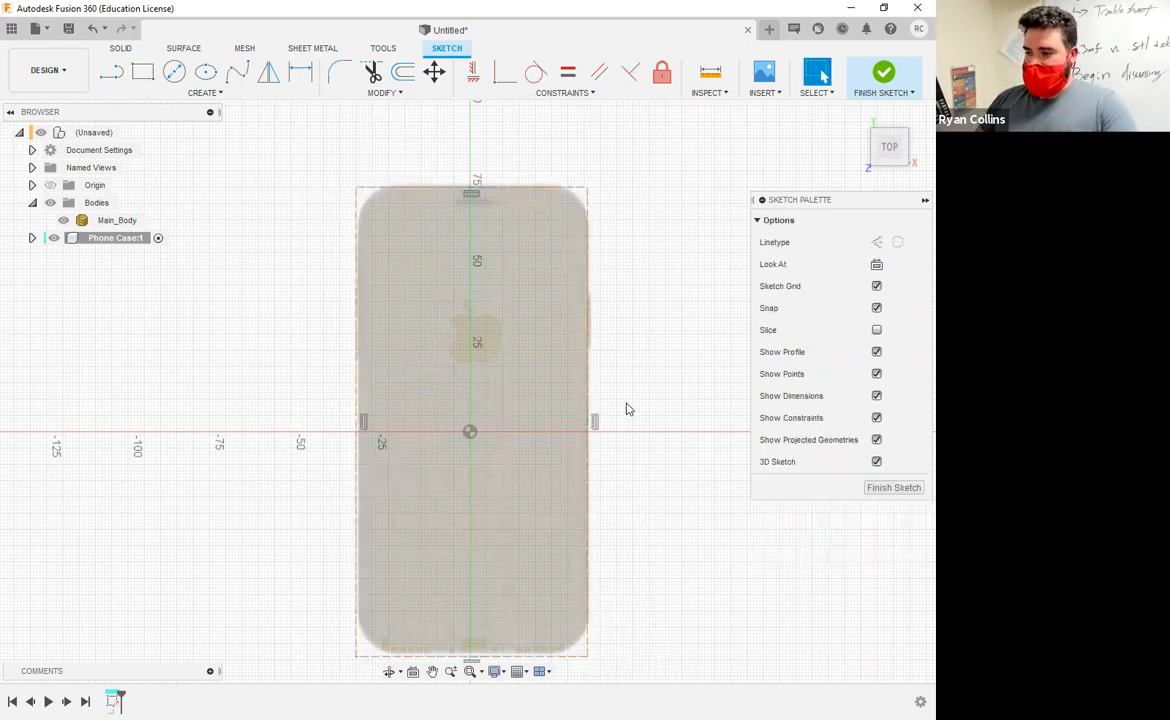
Draw a diagonal line from the rectangle's upper-left corner to its lower-right corner and convert it to construction
click(111, 71)
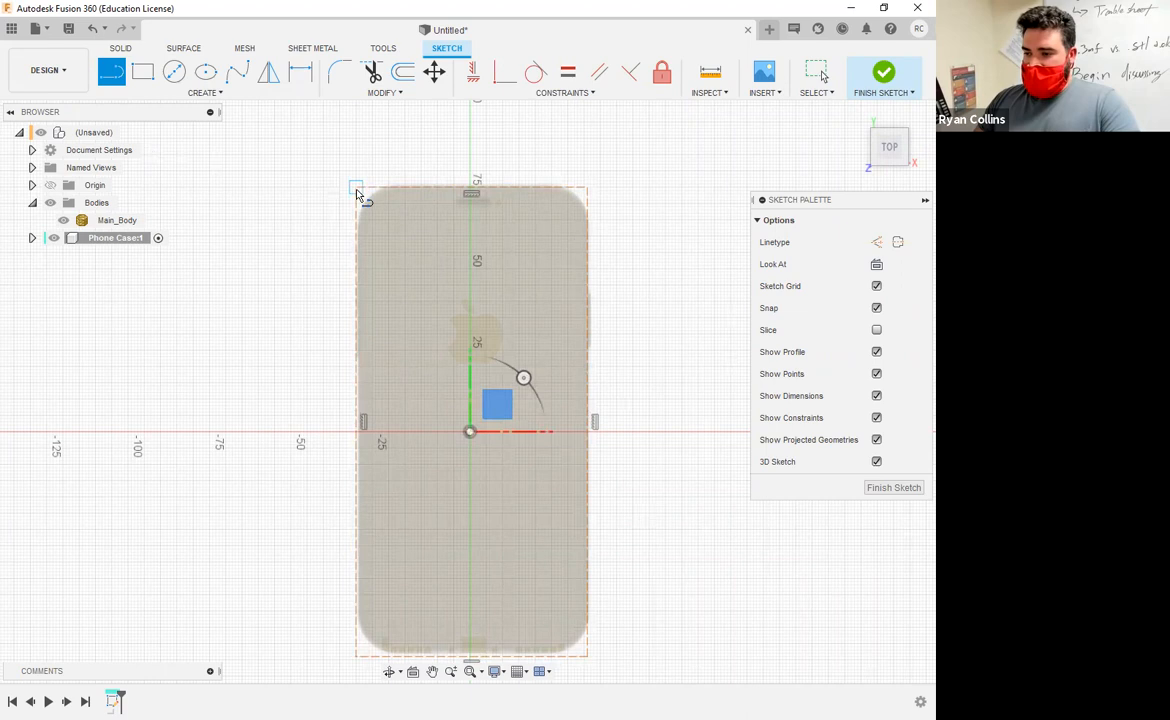
click(588, 656)
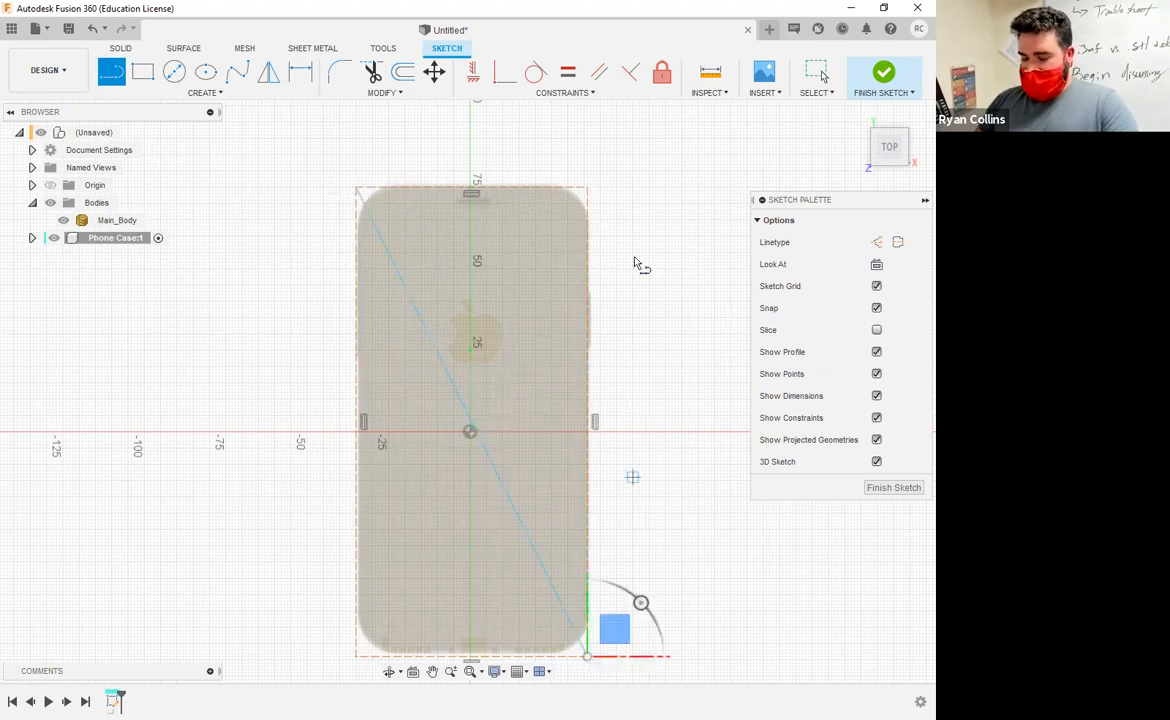
key(Escape)
click(431, 334)
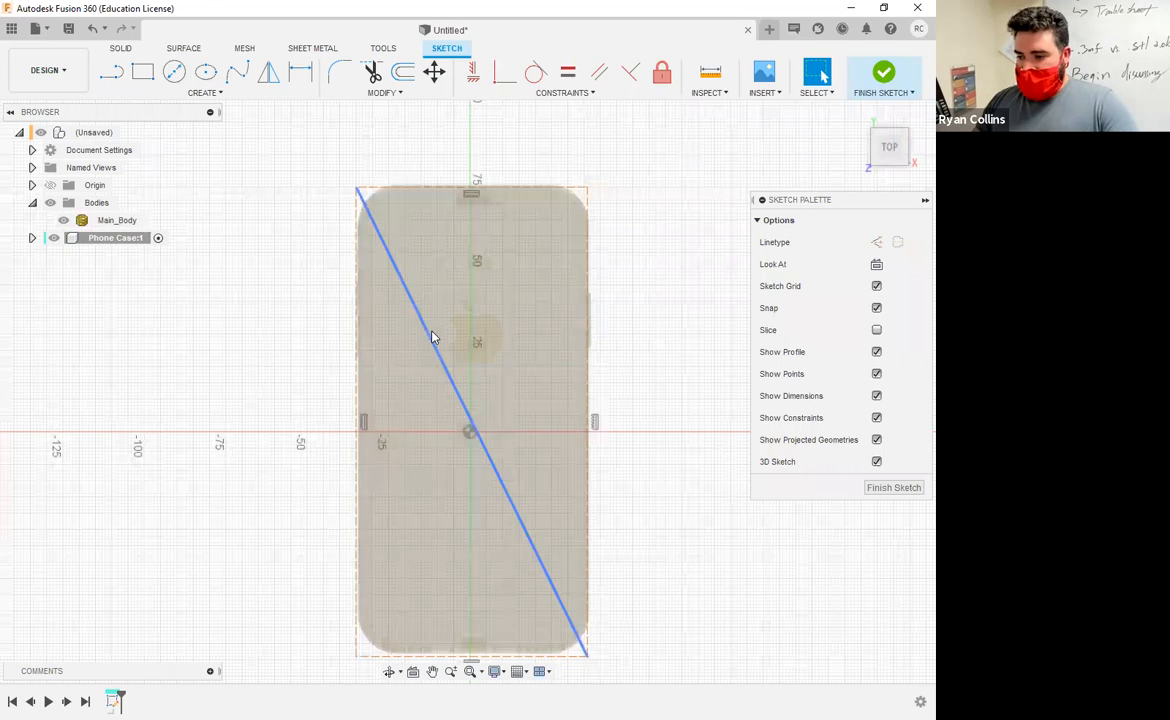
click(661, 264)
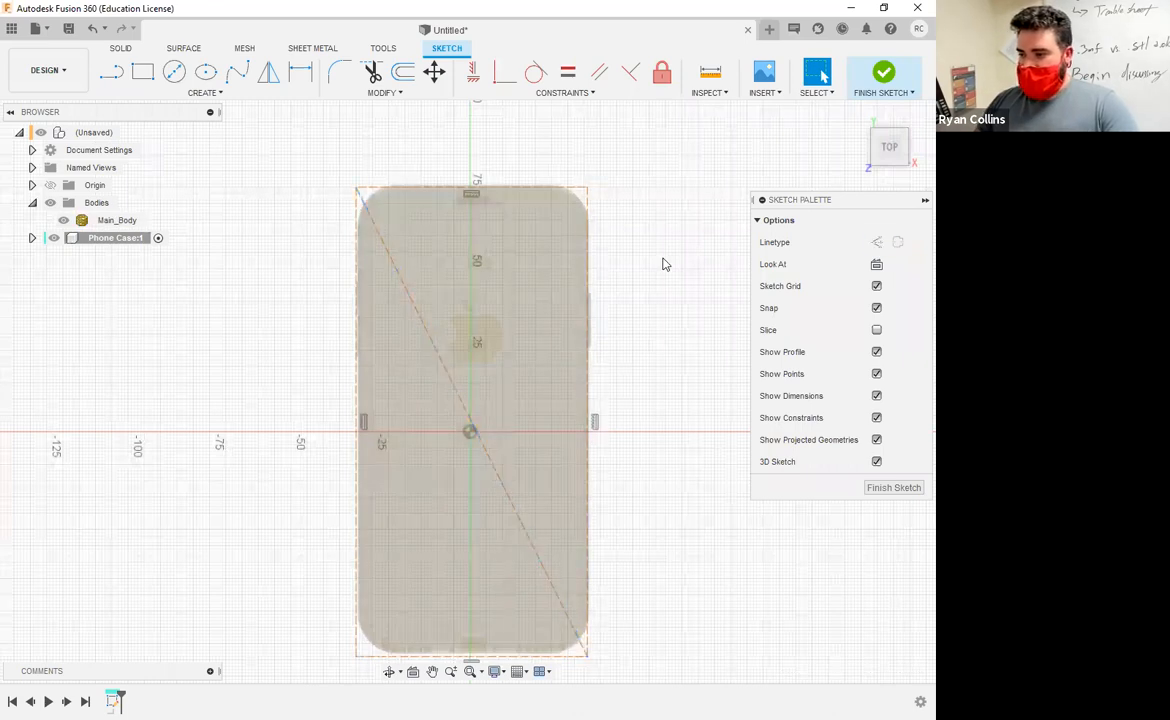
Turn on the construction linetype, draw the rectangle's other diagonal from upper right to lower left, and finish the sketch
right_click(661, 264)
click(658, 212)
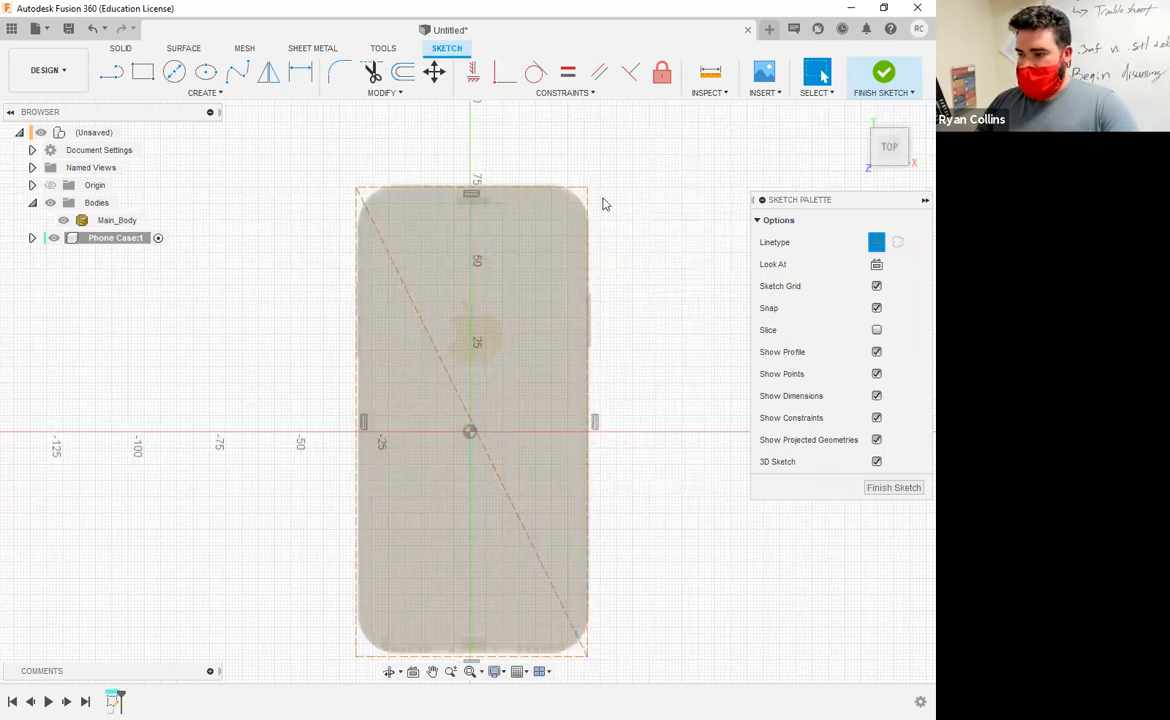
click(111, 72)
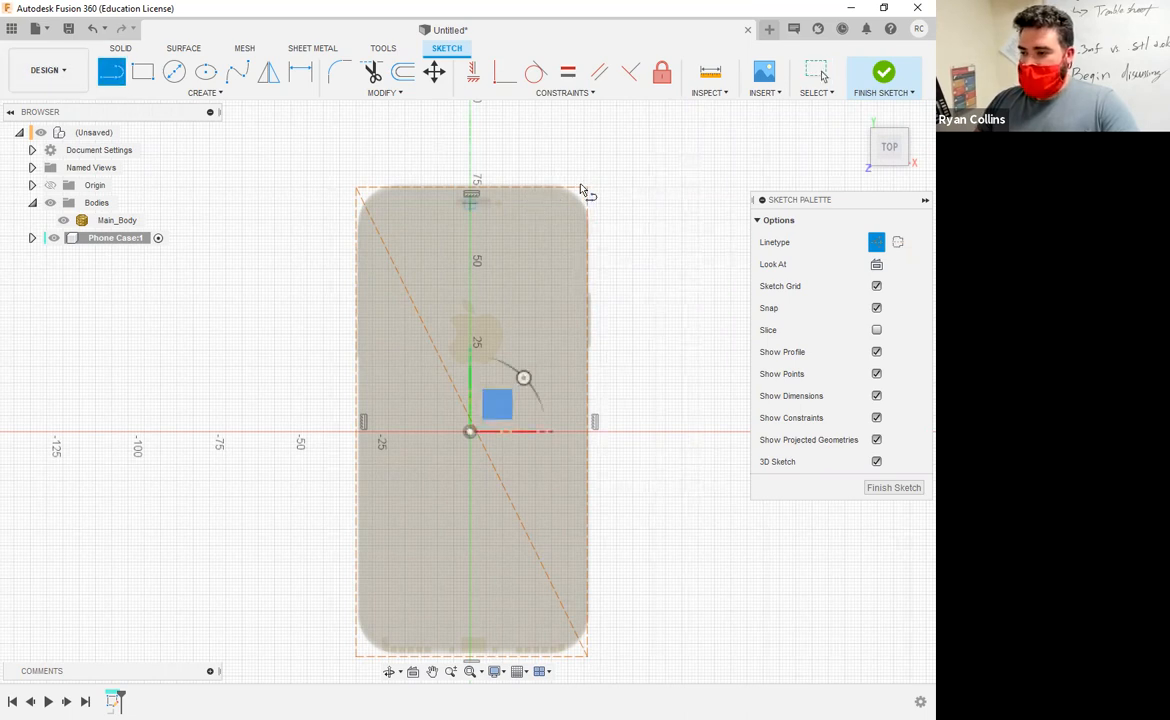
click(352, 662)
key(Escape)
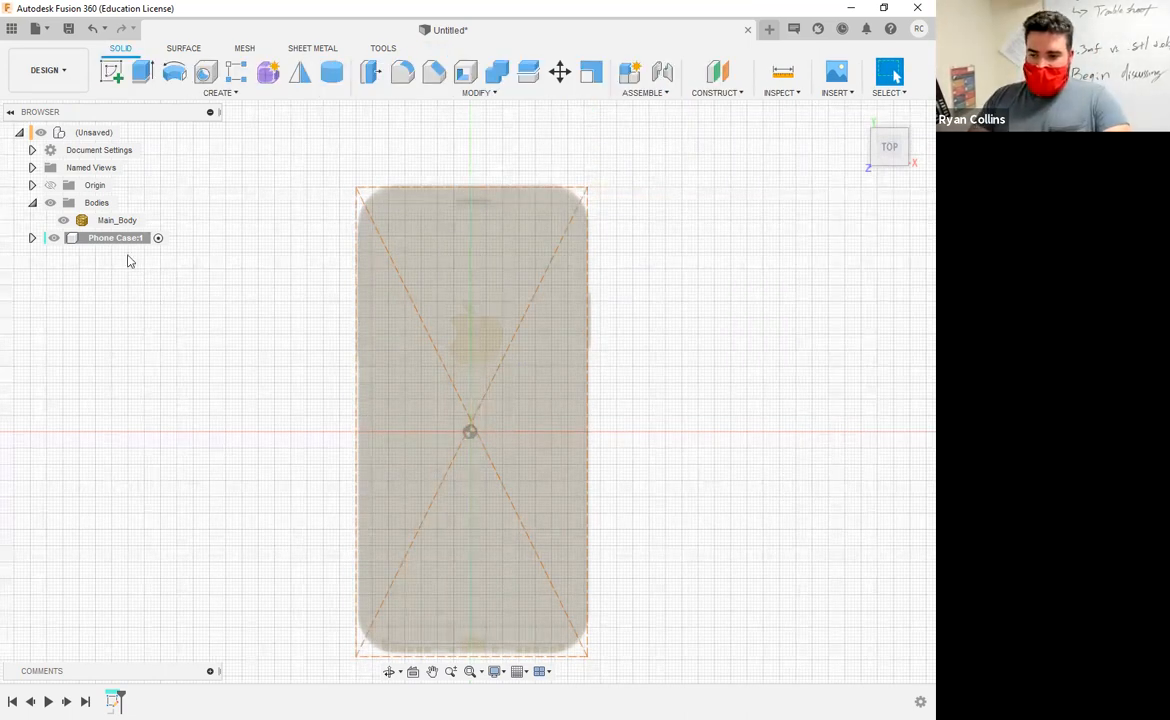
Expand the Phone Case component's sketches and start a second sketch on its horizontal XY plane
click(32, 238)
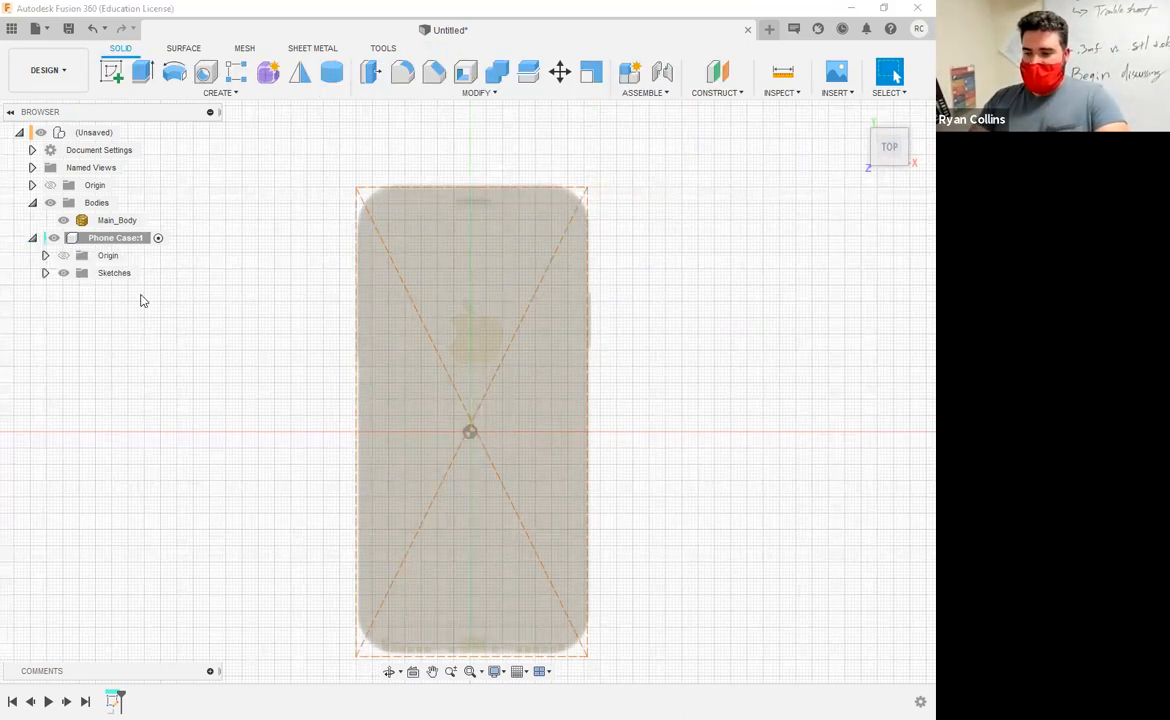
click(45, 273)
click(105, 73)
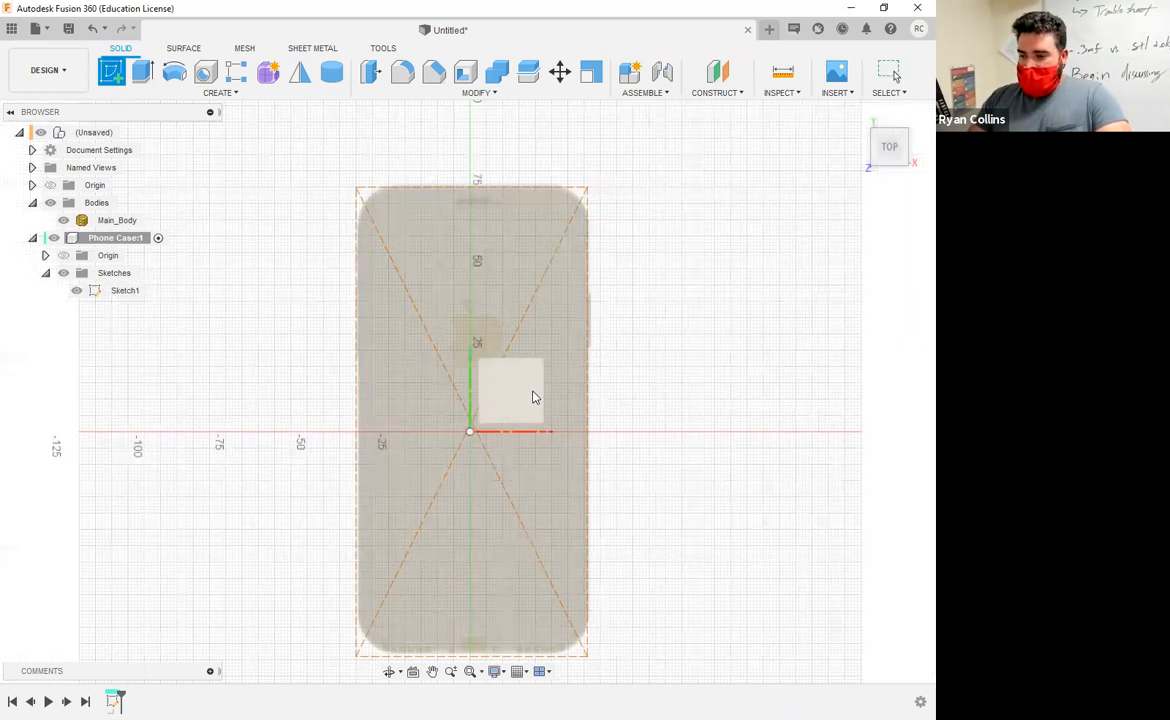
click(486, 356)
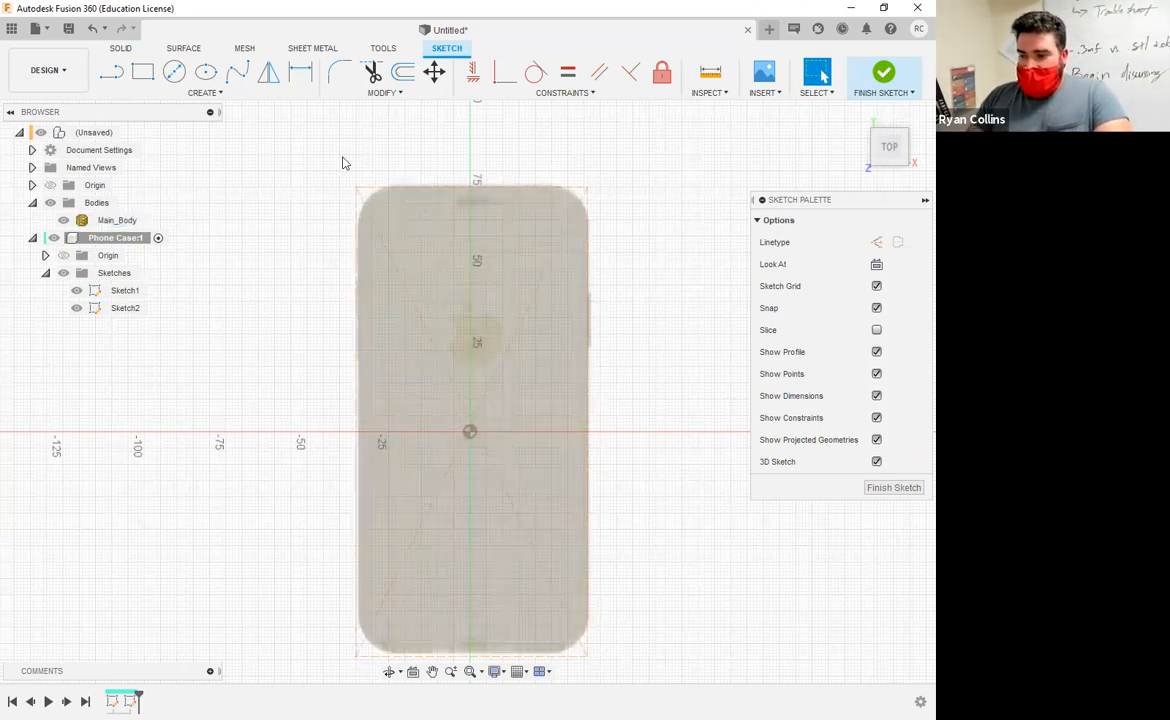
Draw a center rectangle about 70 mm wide and 150 mm long from the origin, snapping its corner to the construction rectangle's upper-left corner
click(143, 73)
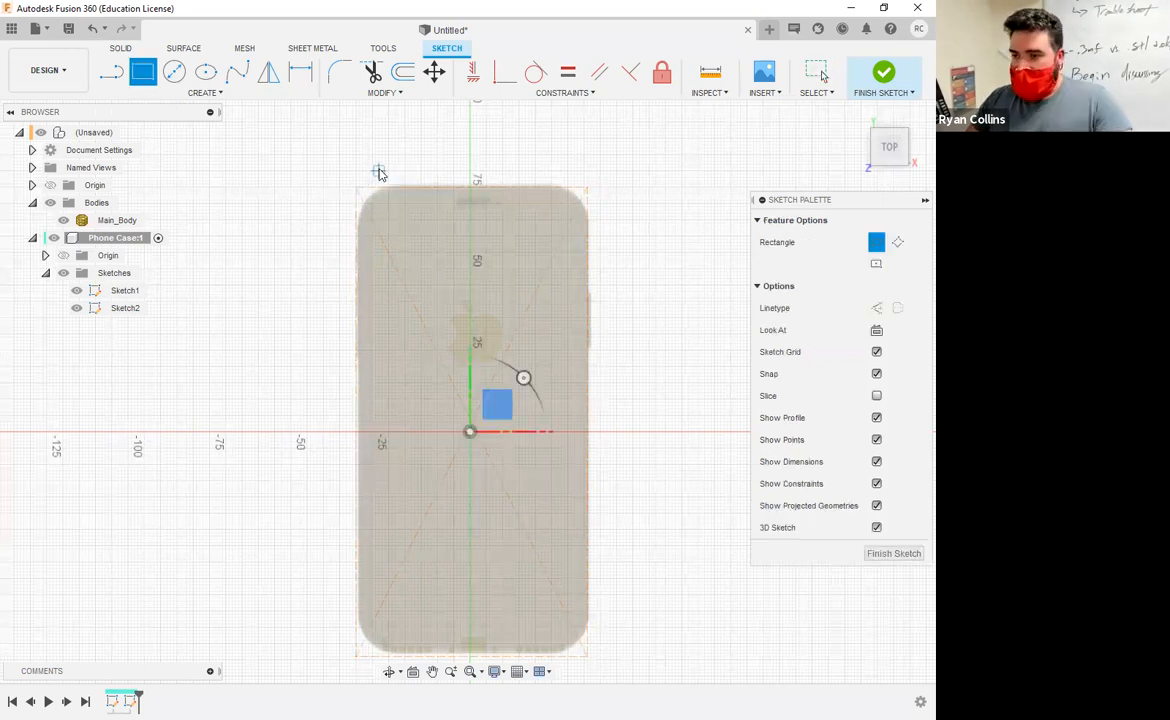
key(Escape)
click(205, 92)
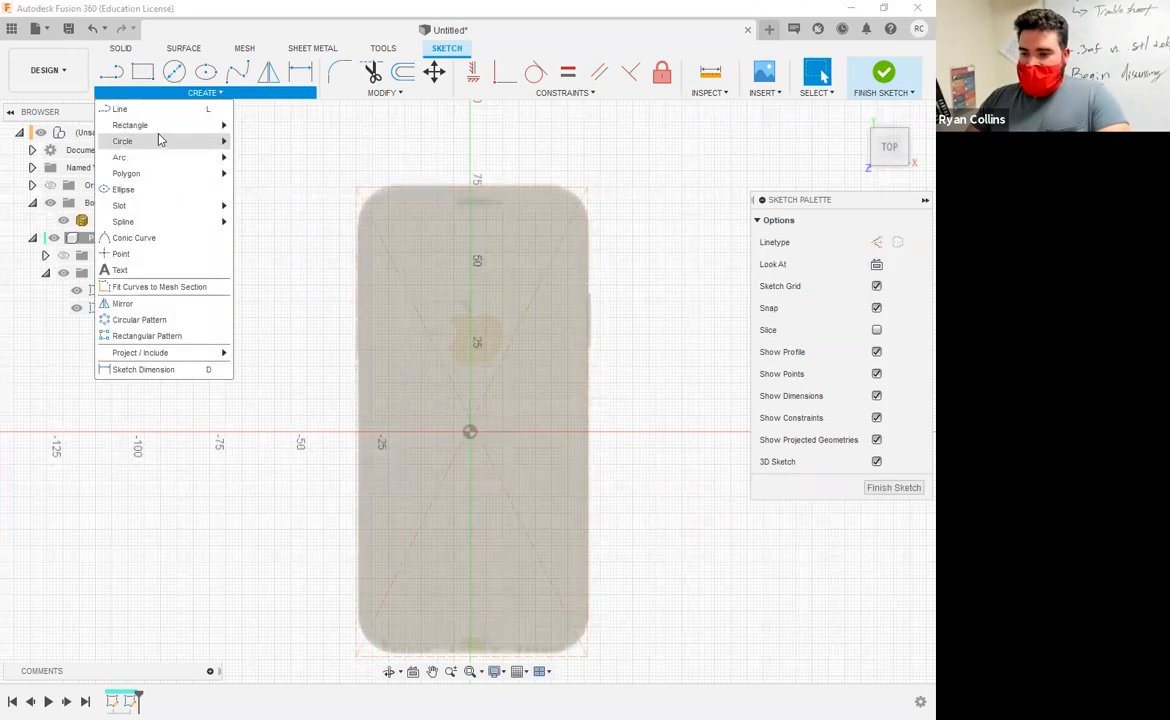
mouse_move(200, 125)
click(268, 157)
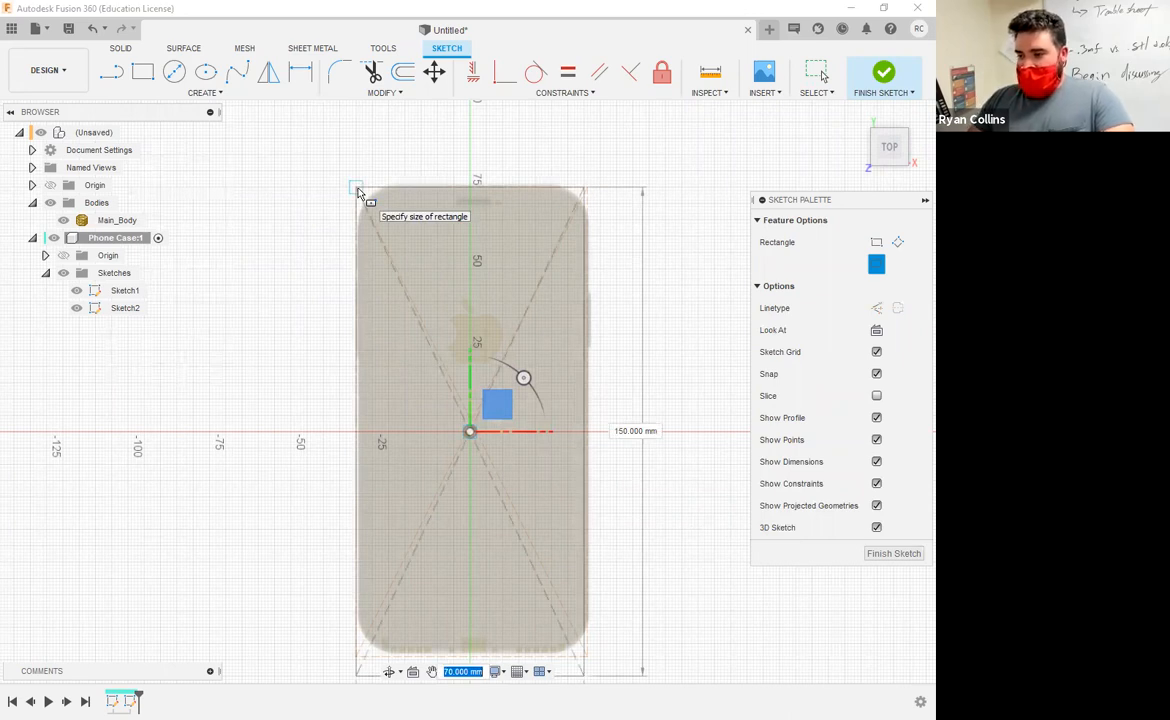
key(Return)
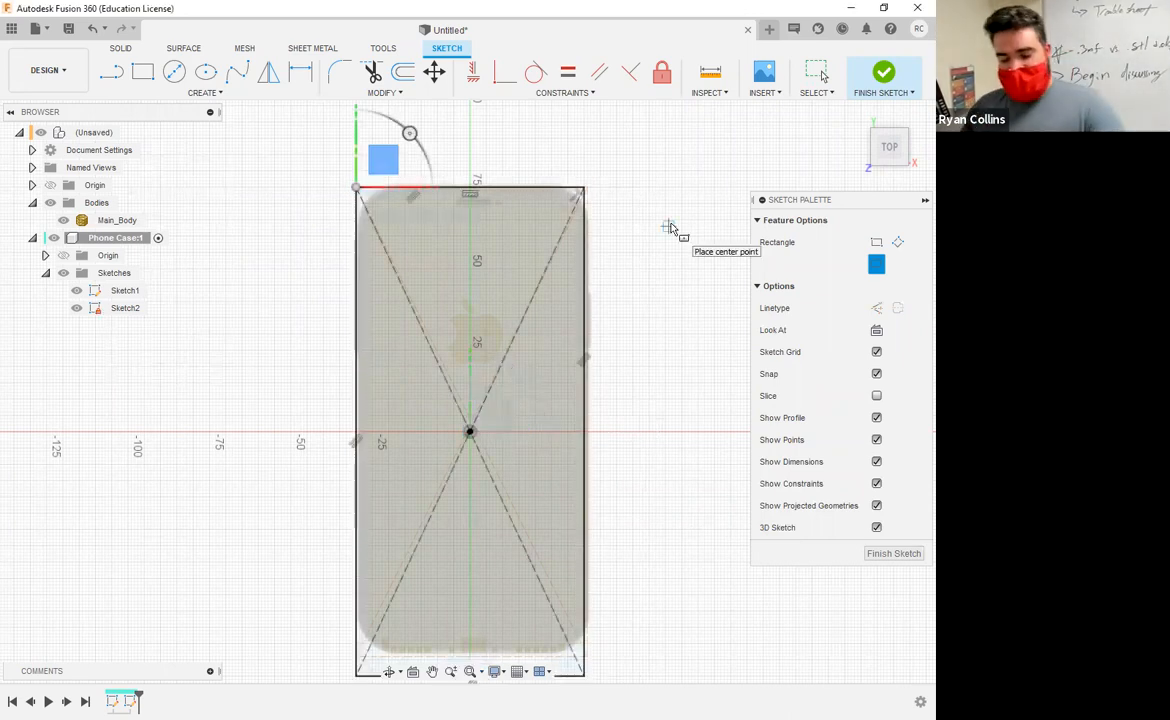
key(Escape)
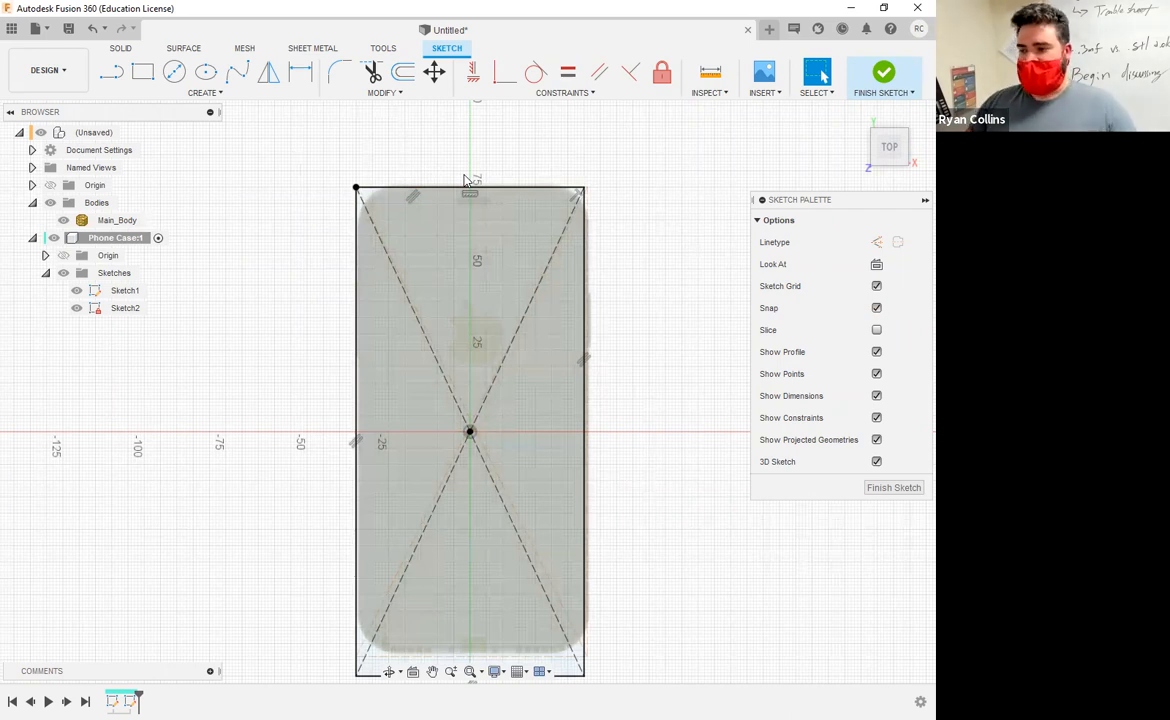
Draw a second center rectangle from the origin, 80 mm wide and 155 mm long, enclosing the phone outline
click(362, 218)
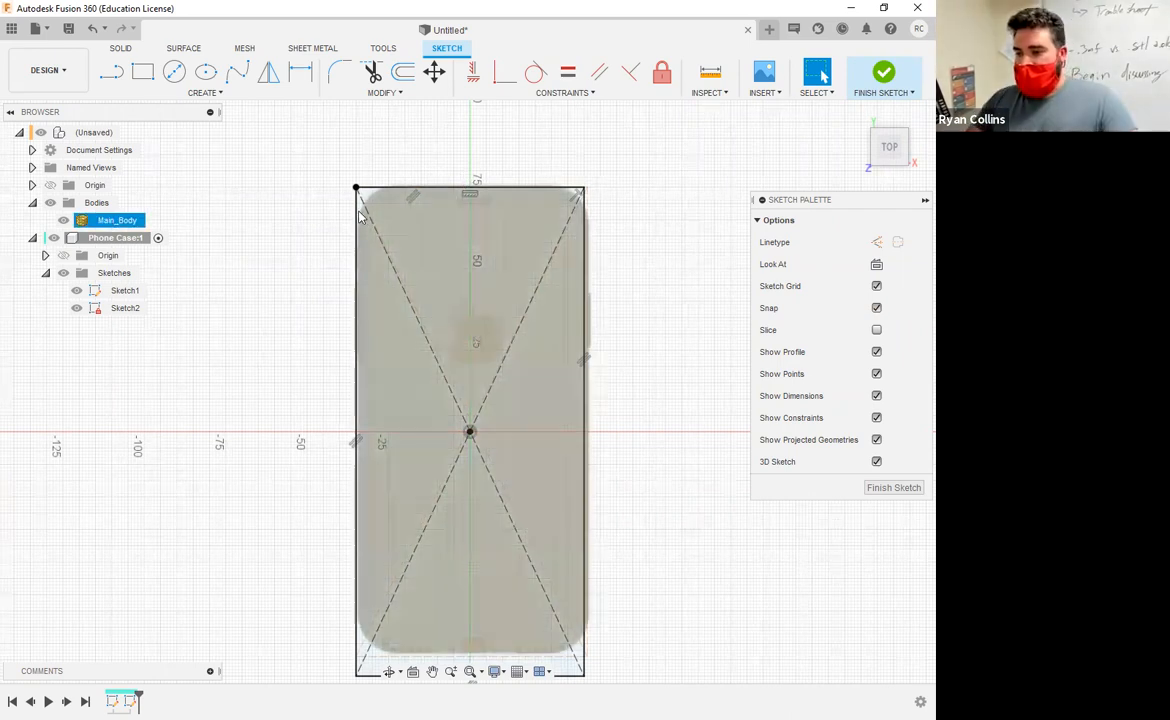
right_click(237, 200)
click(245, 158)
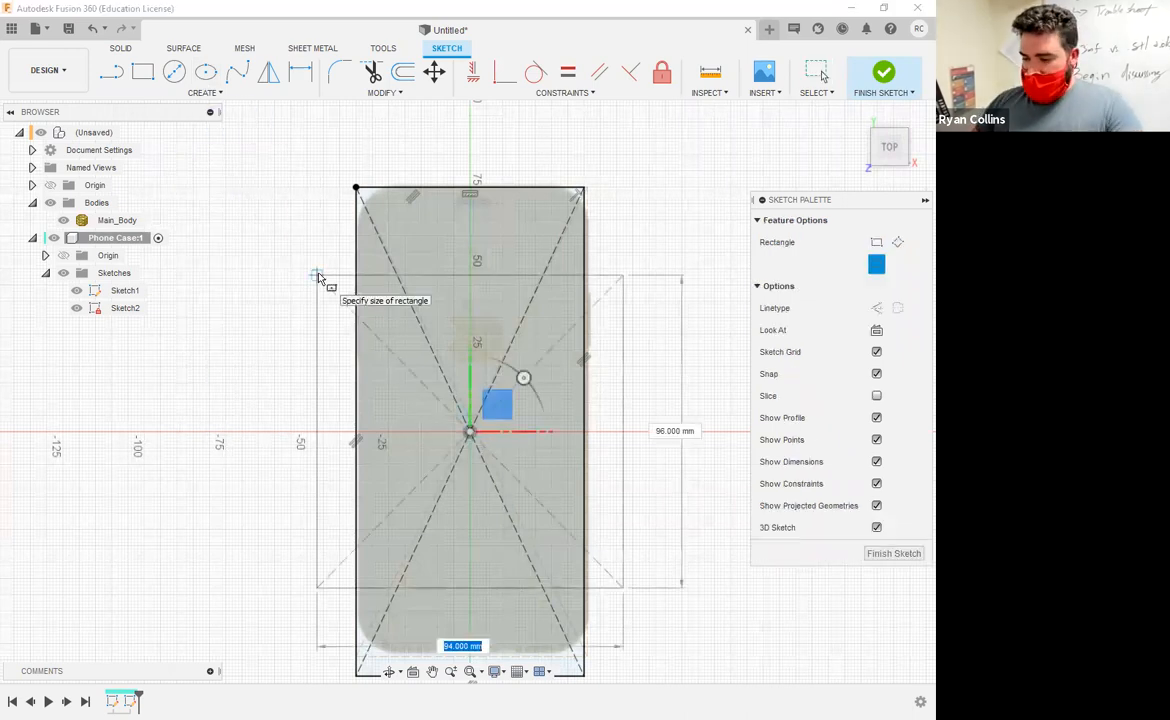
text(80)
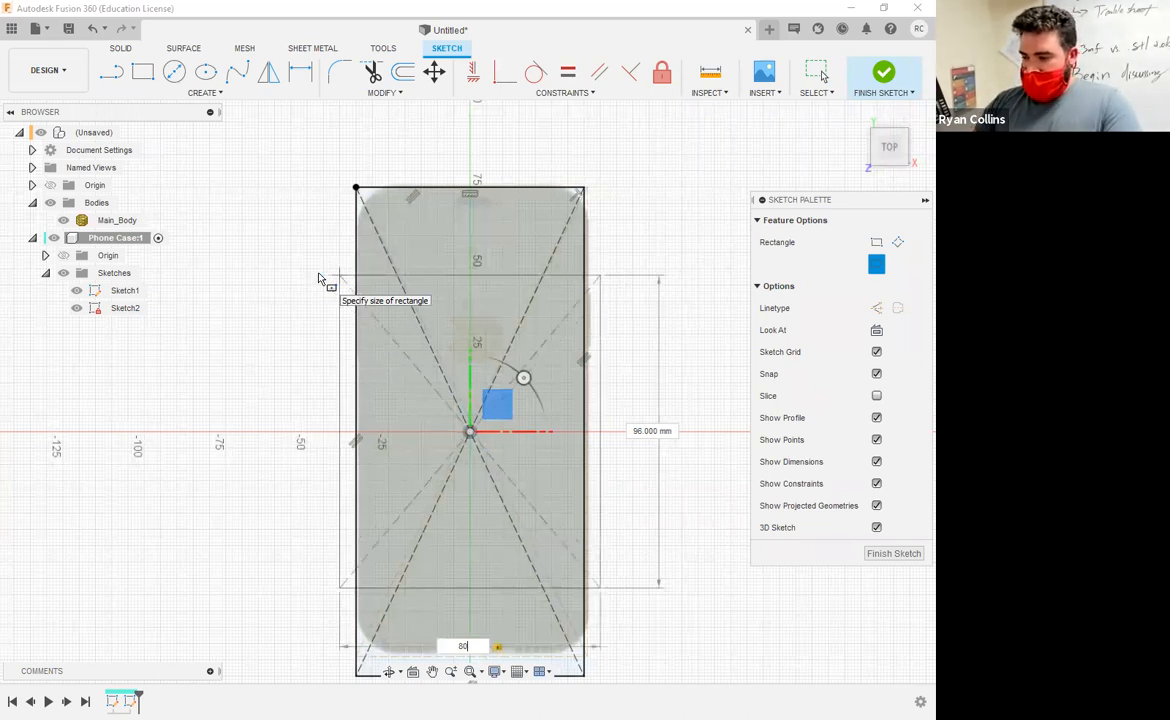
key(Tab)
text(155)
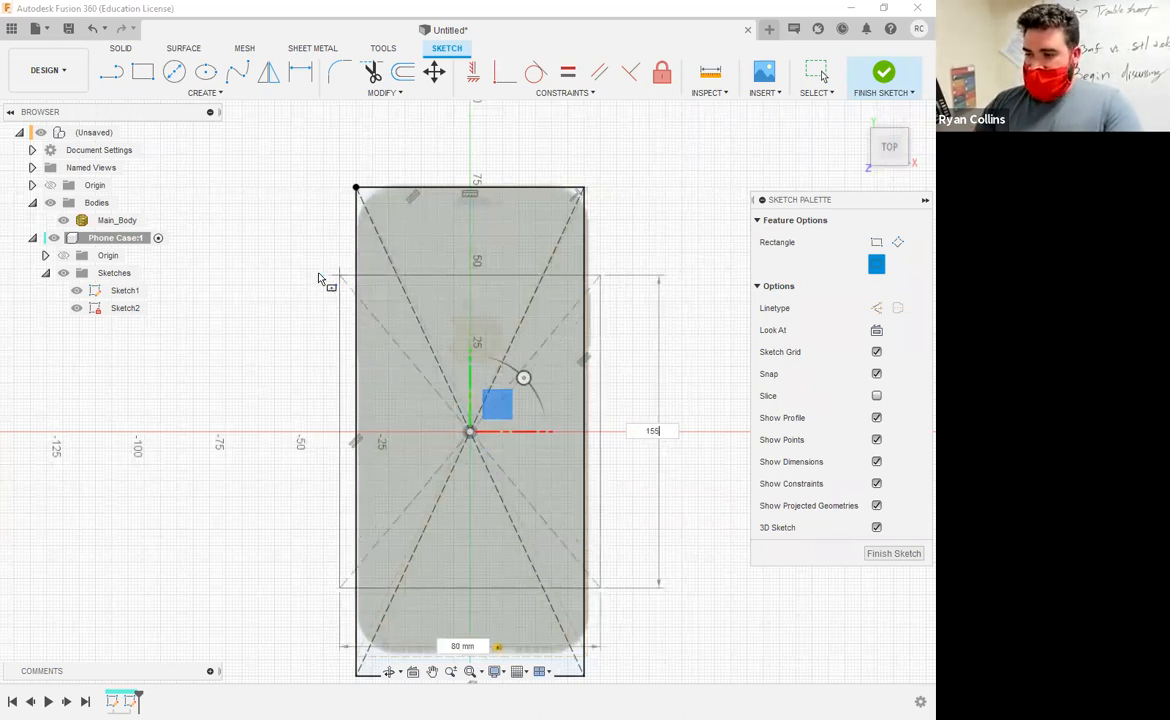
key(Tab)
key(Return)
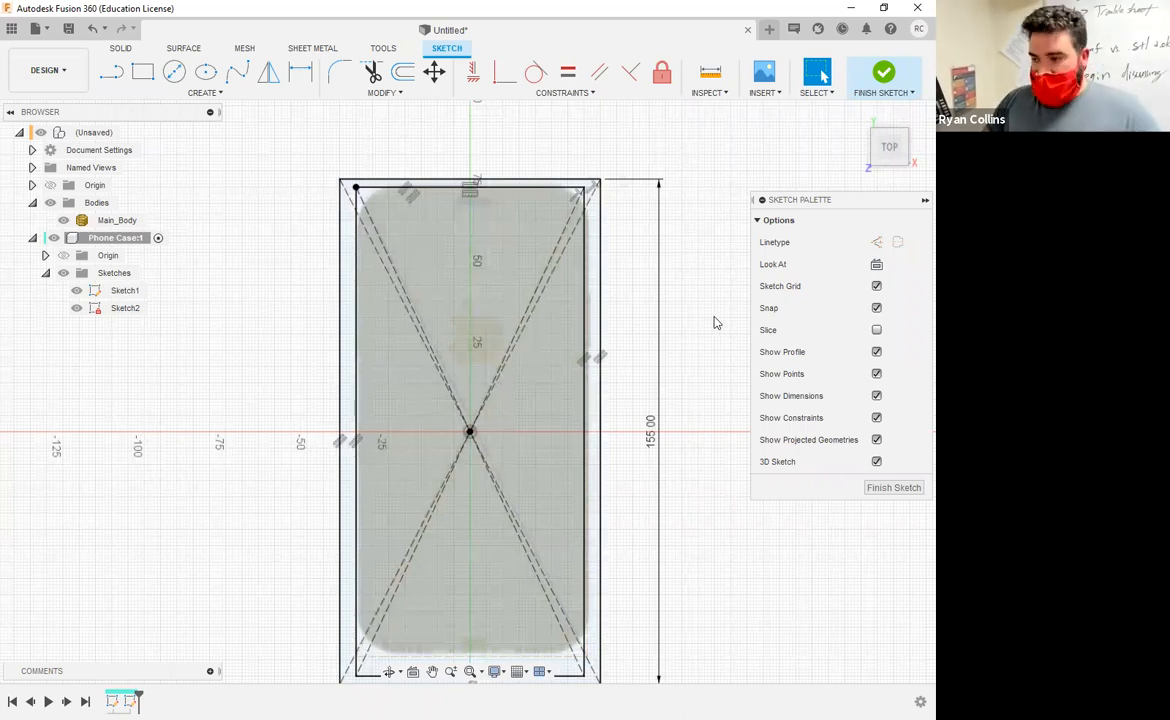
Delete the four sides of the smaller inner rectangle and finish the sketch
double_click(583, 318)
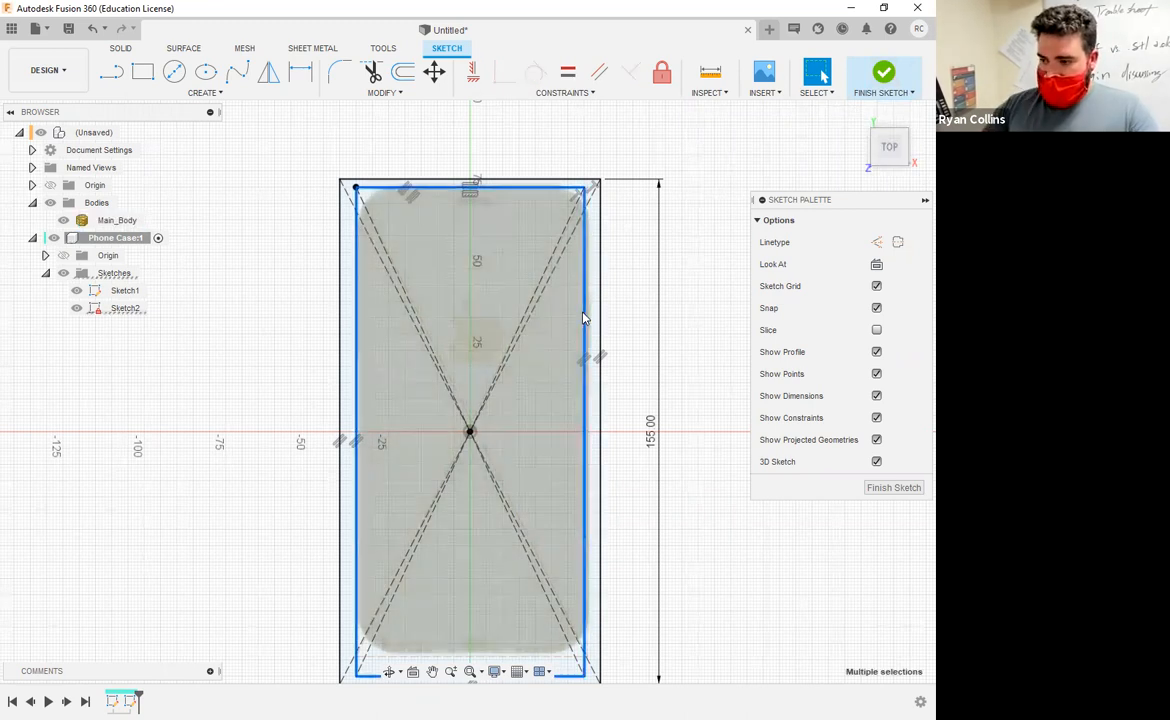
key(Delete)
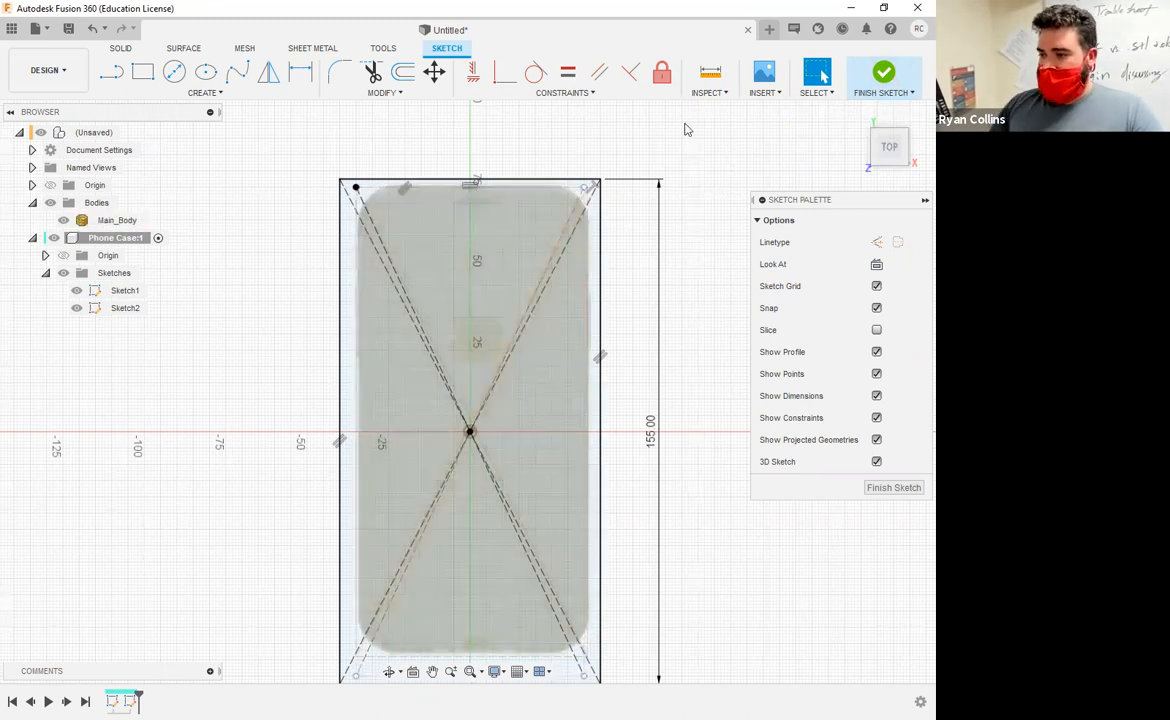
click(884, 75)
Extrude the 80 × 155 mm rectangle upward 11.3 mm as a new body
shift+middle_drag(715, 356, 822, 406)
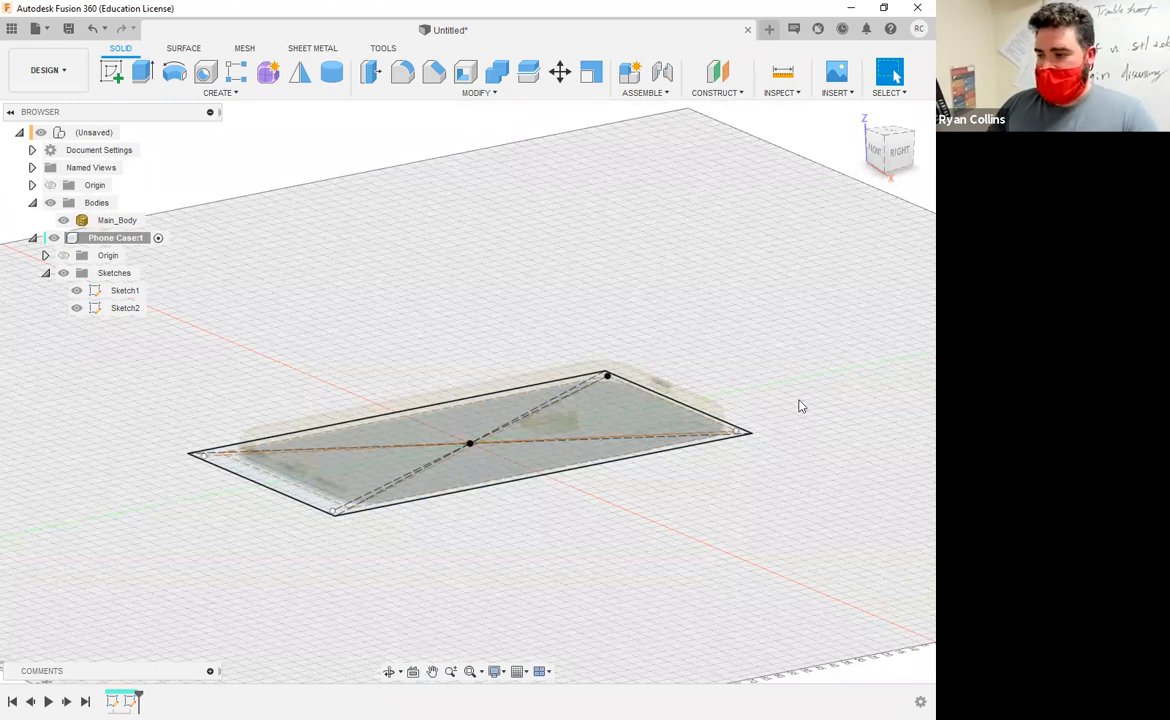
key(e)
click(489, 441)
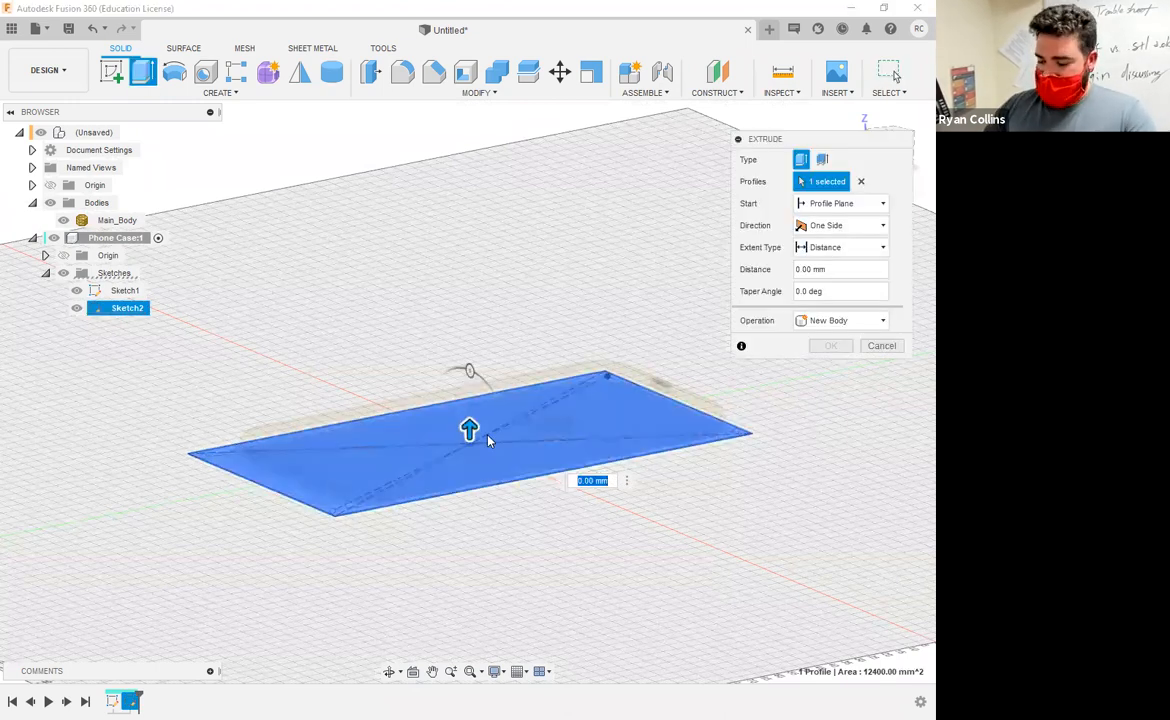
text(11)
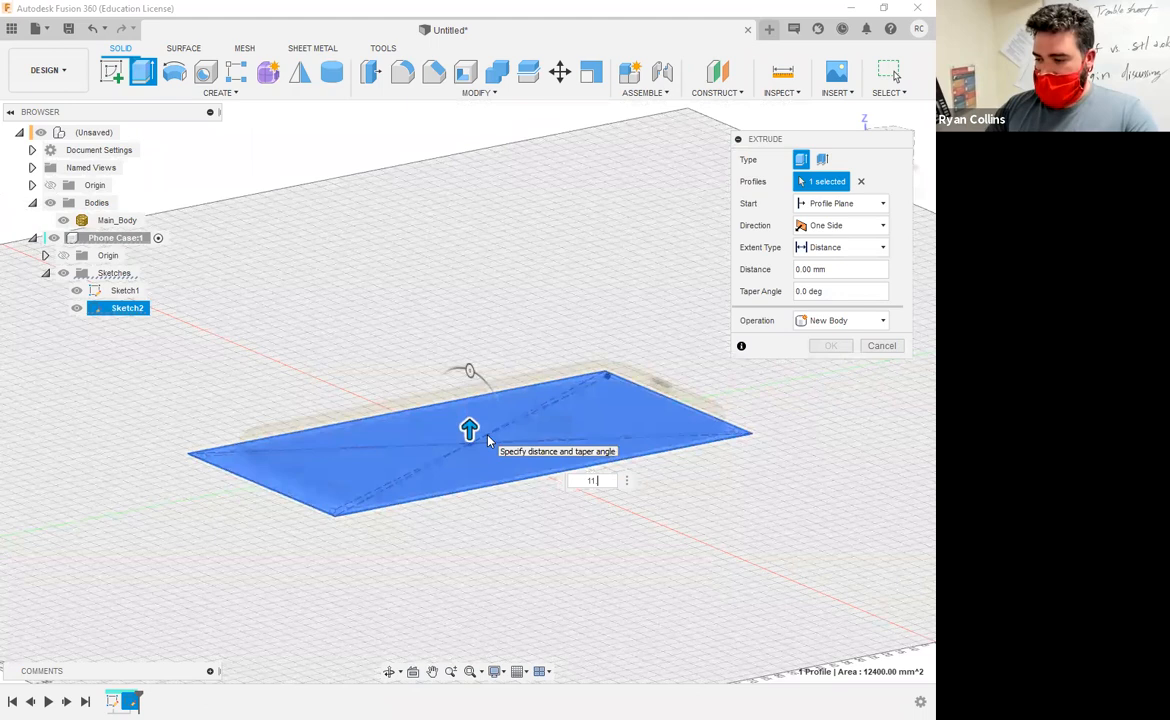
text(.3)
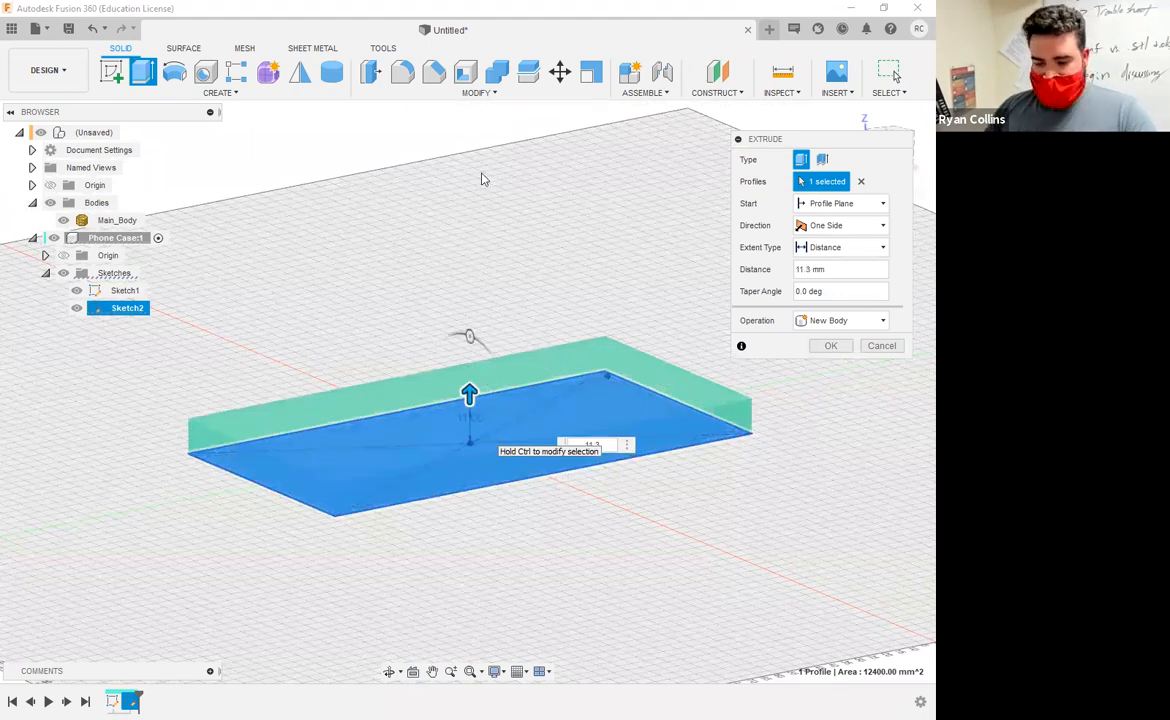
key(Return)
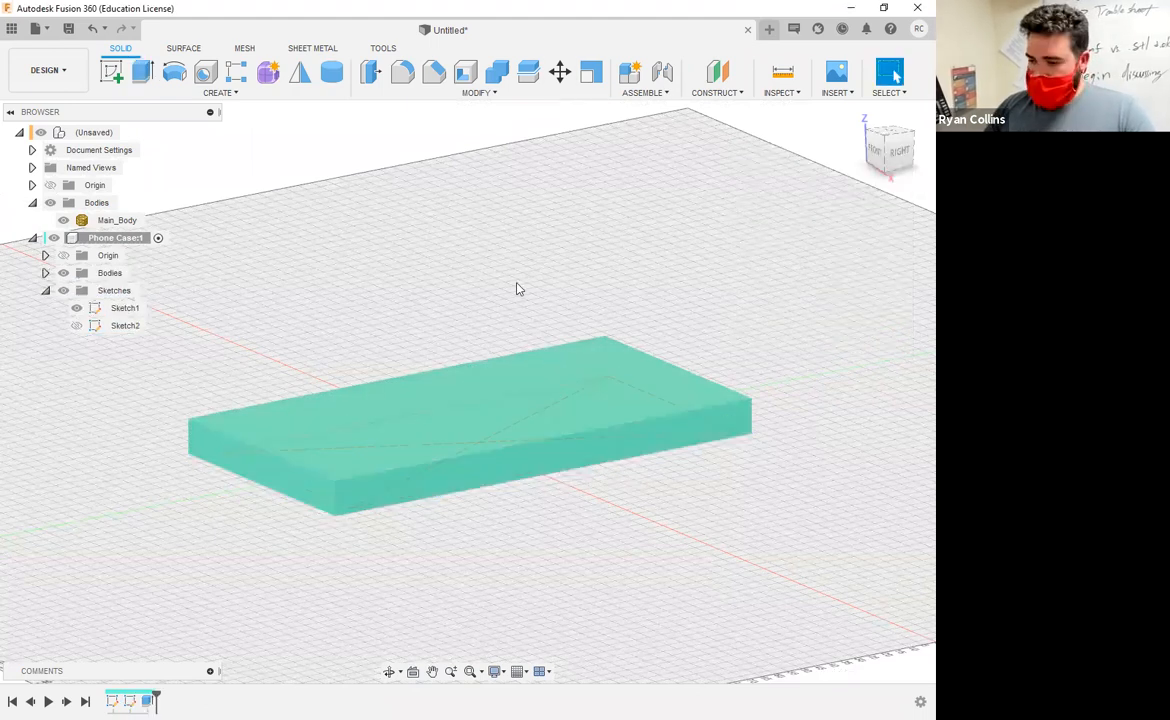
Fillet the four vertical corner edges of the case block with a 15 mm radius
click(403, 73)
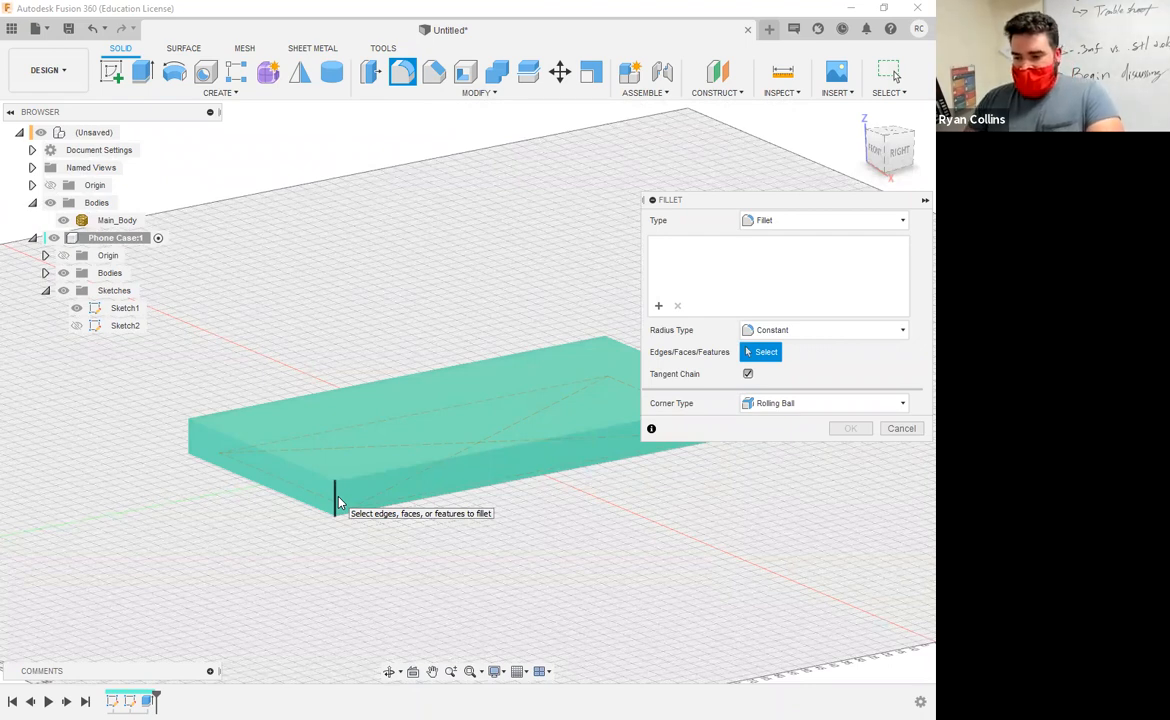
click(336, 502)
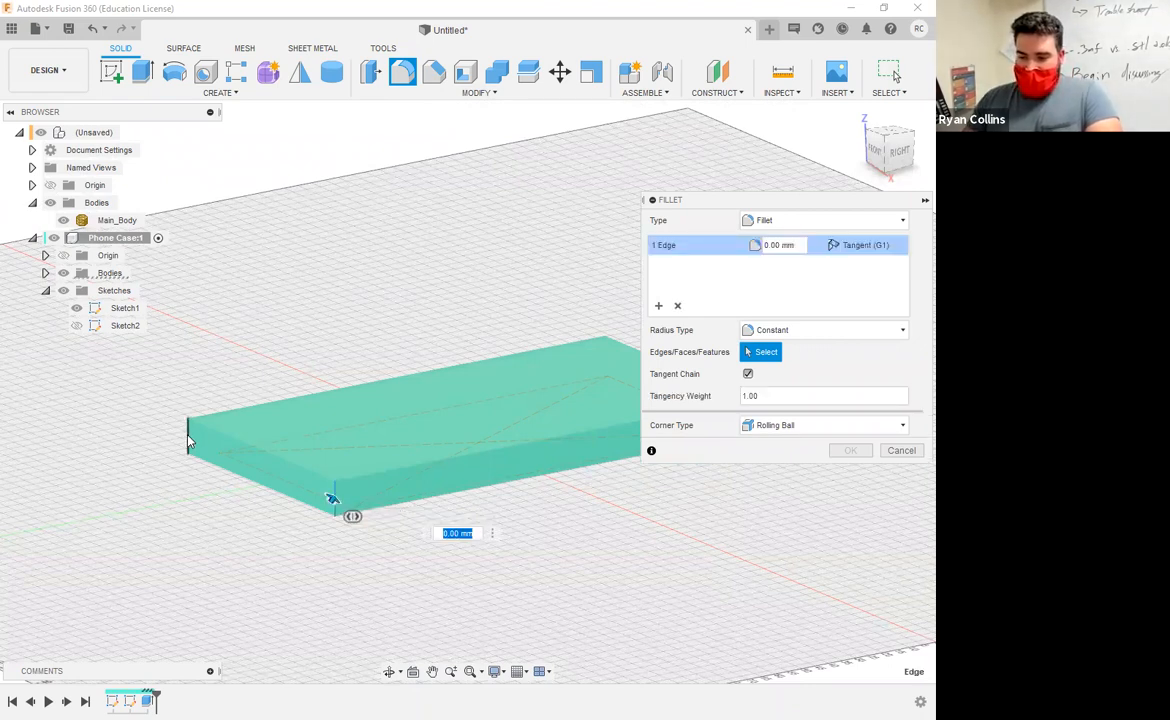
shift+middle_drag(577, 571, 458, 528)
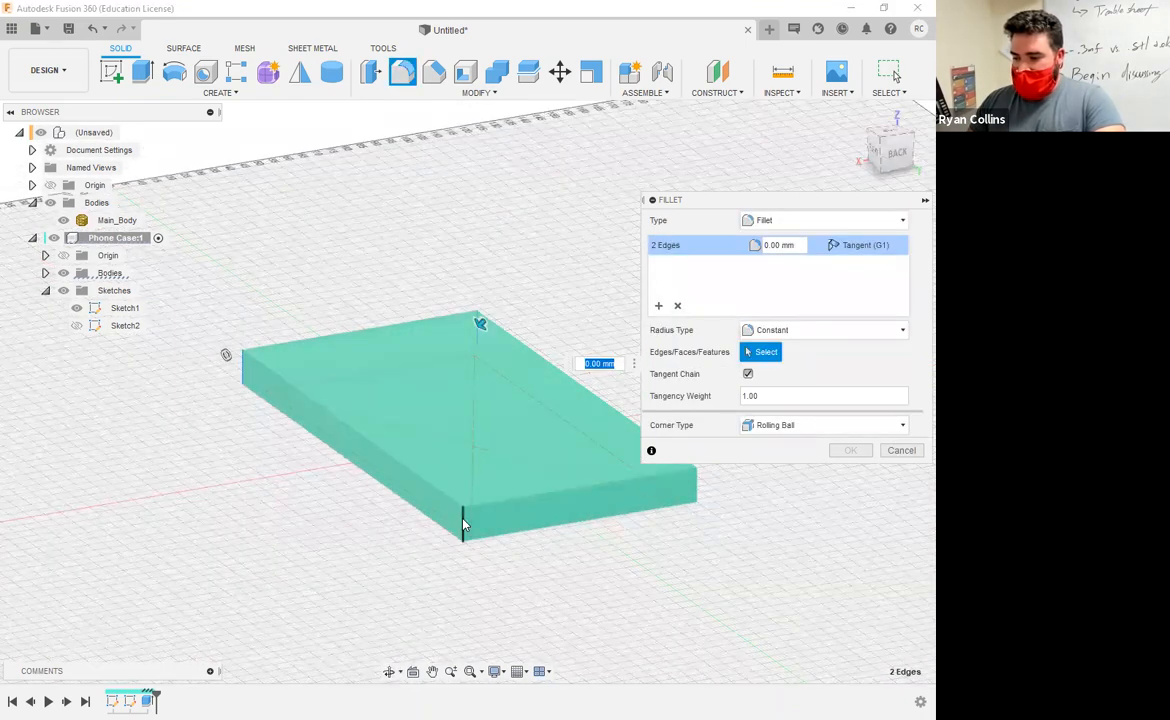
click(695, 482)
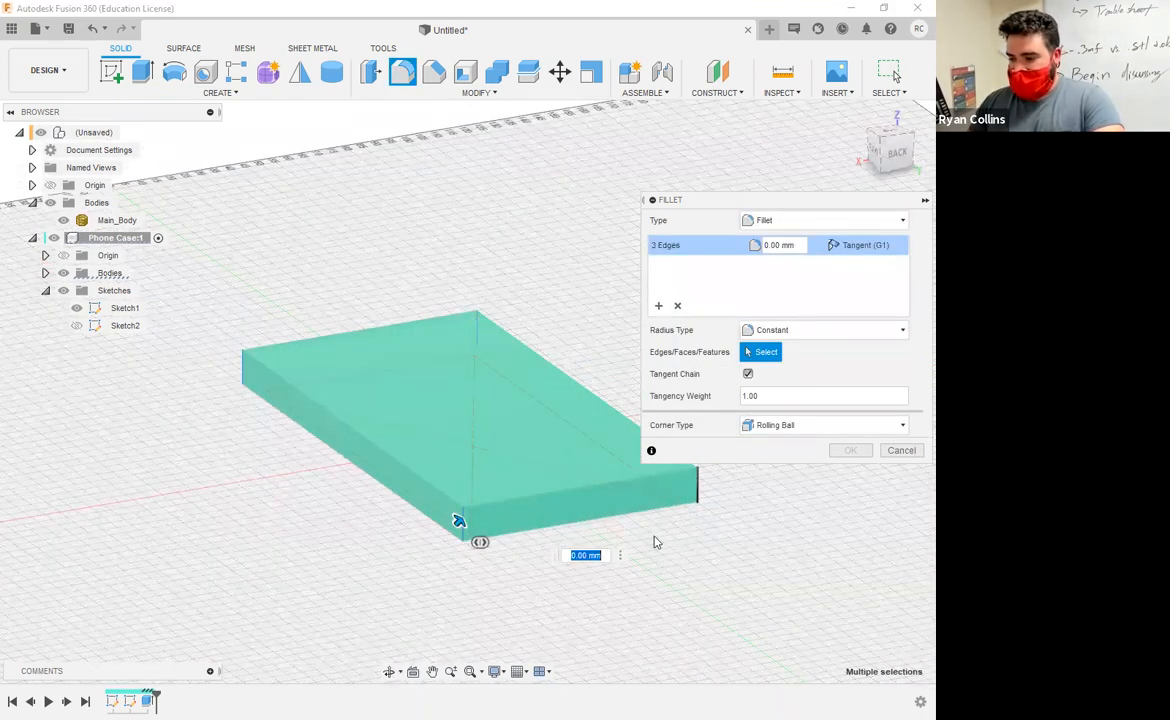
click(705, 480)
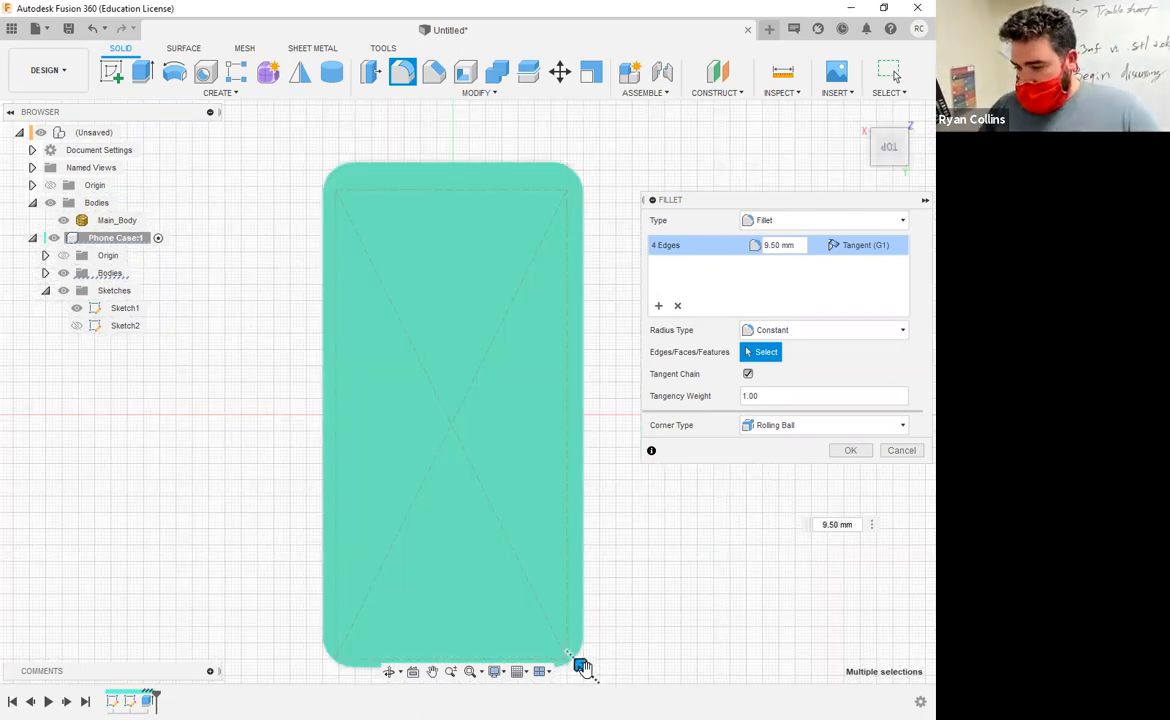
middle_drag(598, 616, 599, 609)
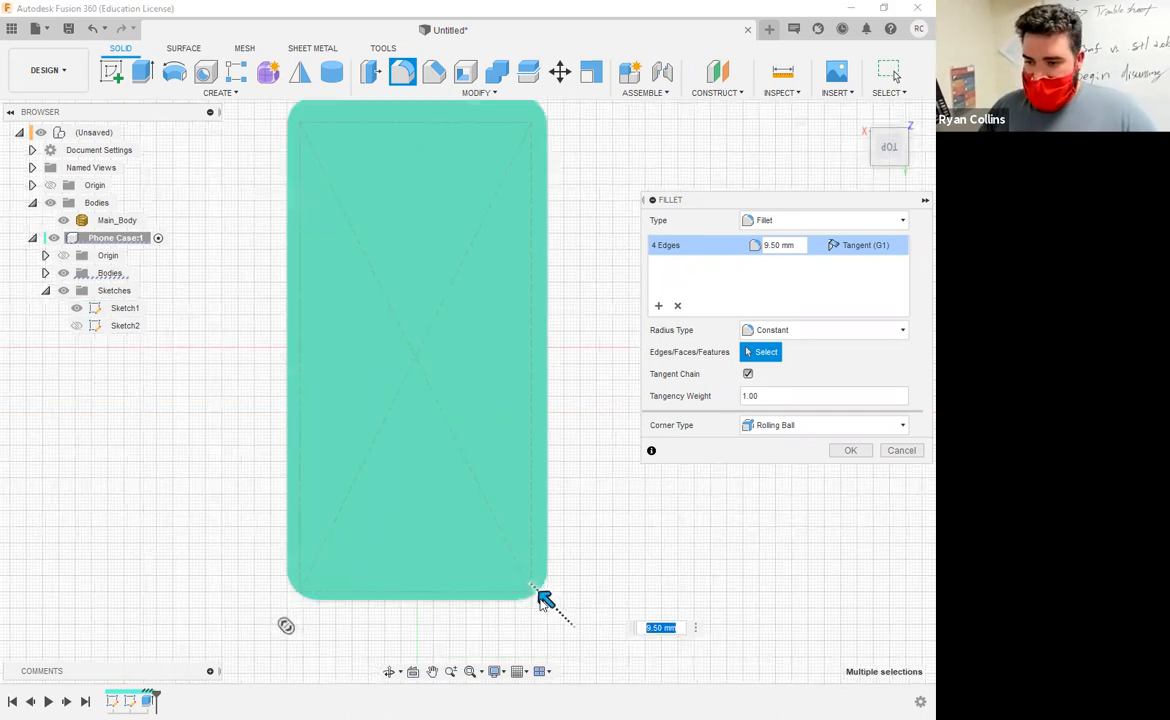
drag(543, 600, 538, 593)
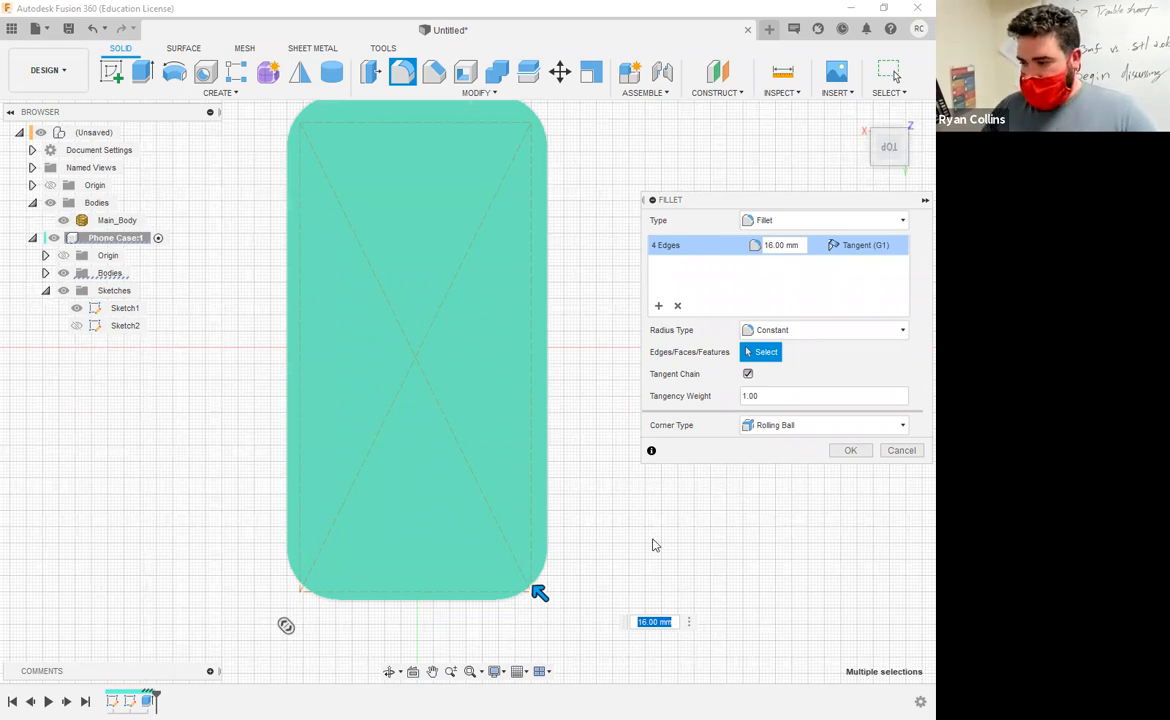
shift+middle_drag(627, 410, 410, 554)
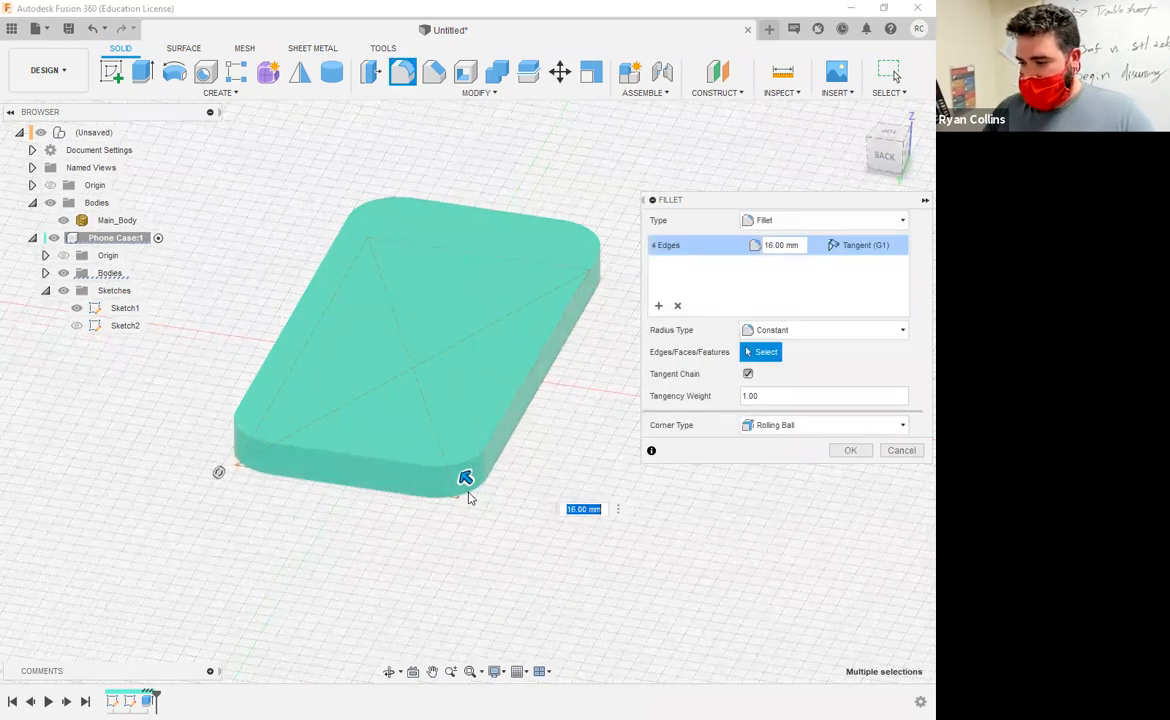
text(15)
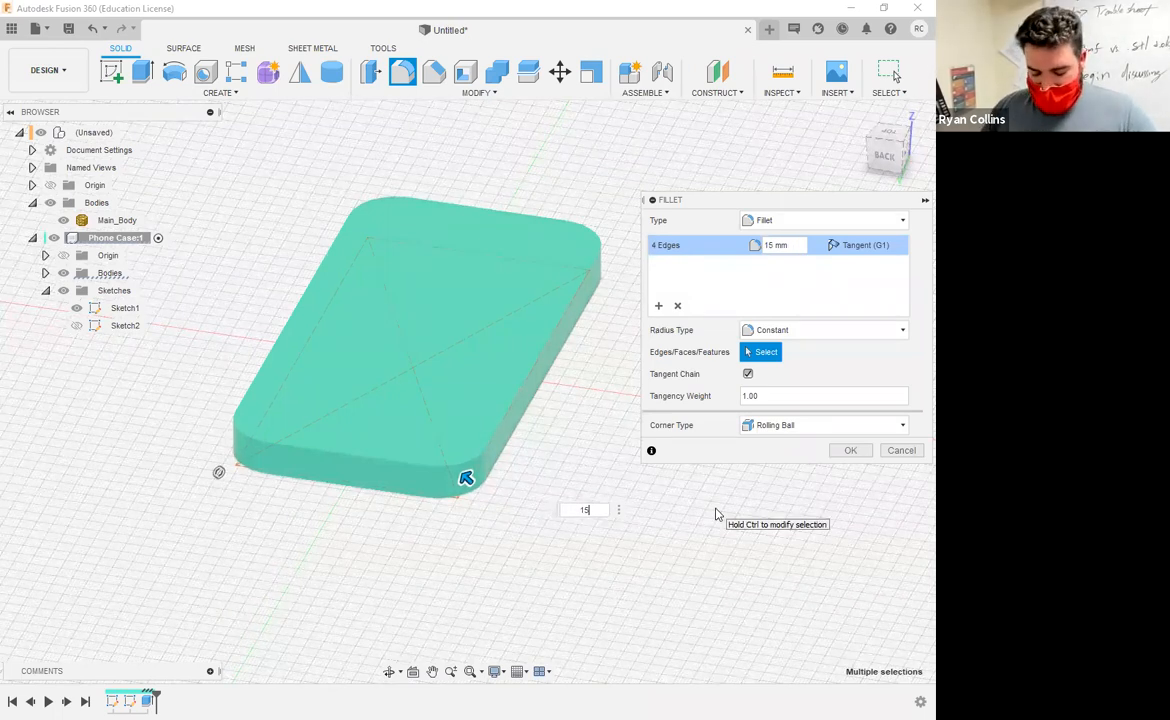
key(Return)
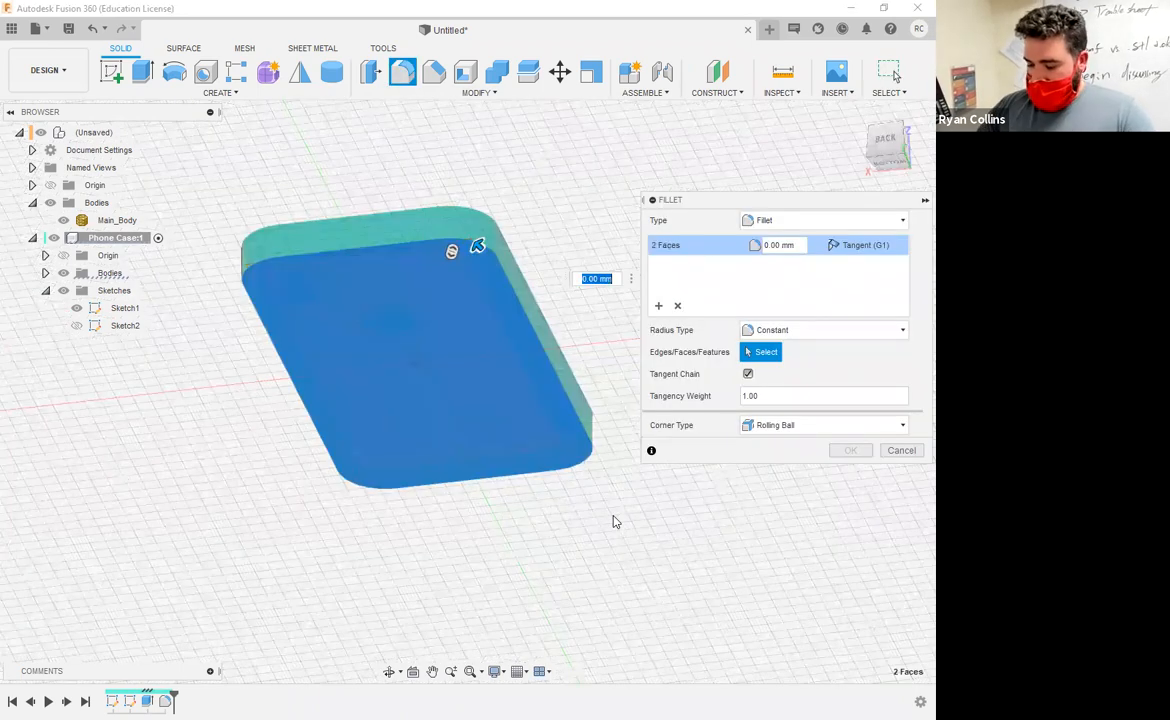
Fillet the edges around the block's top and bottom faces with a 1 mm radius
text(1)
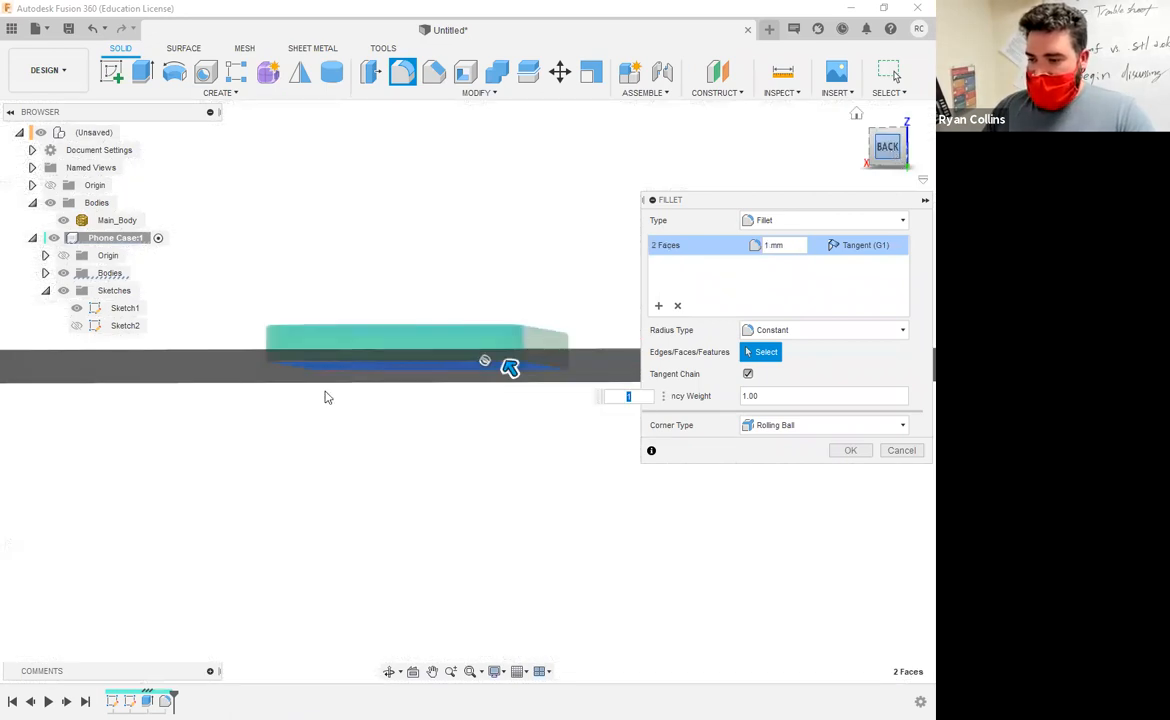
click(850, 450)
Start a new sketch on the top face of the rounded case block
shift+middle_drag(695, 449, 730, 402)
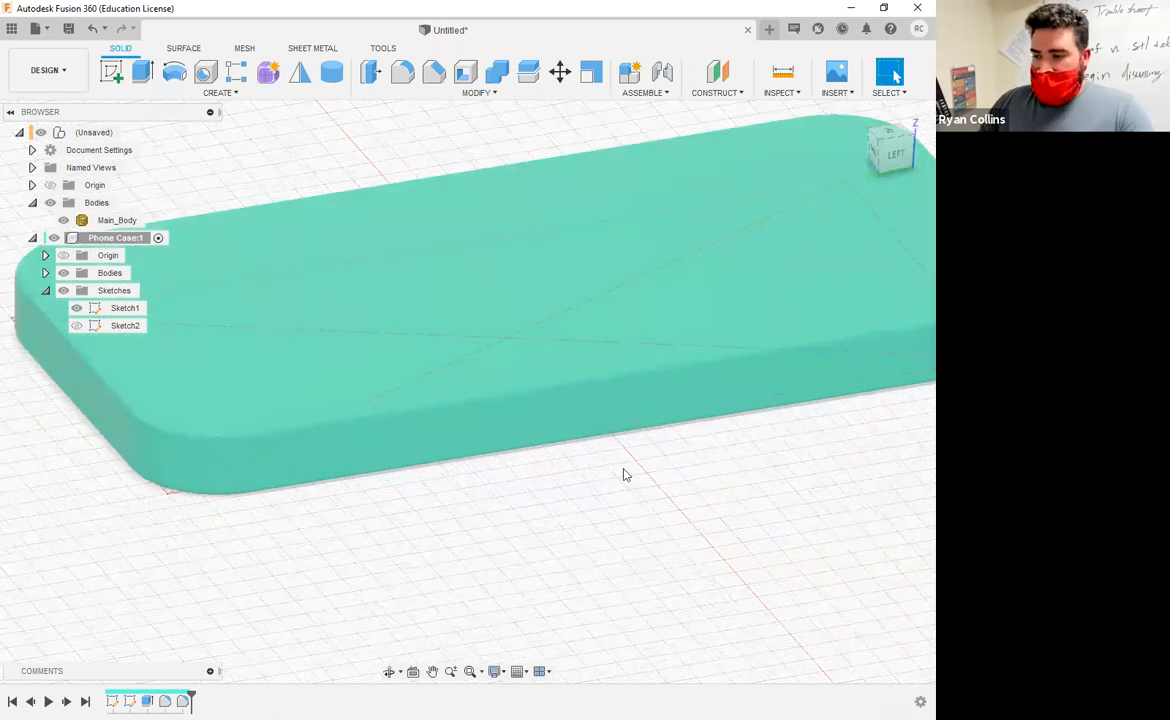
scroll(624, 474, down, 4)
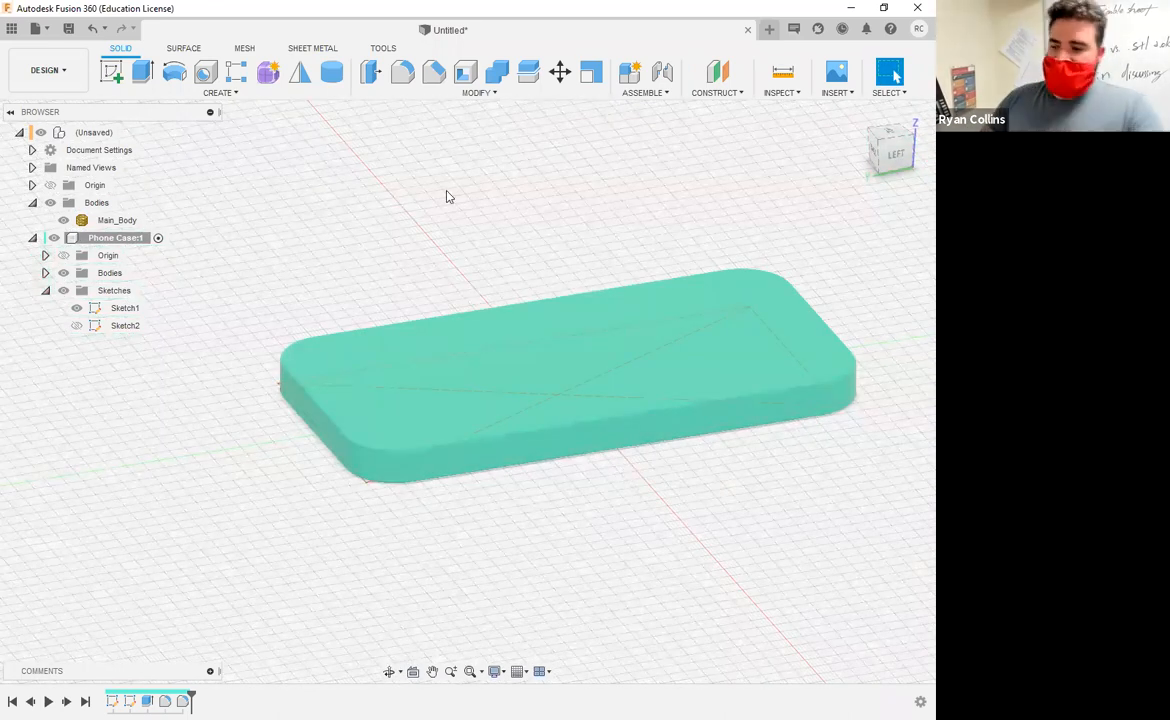
click(112, 72)
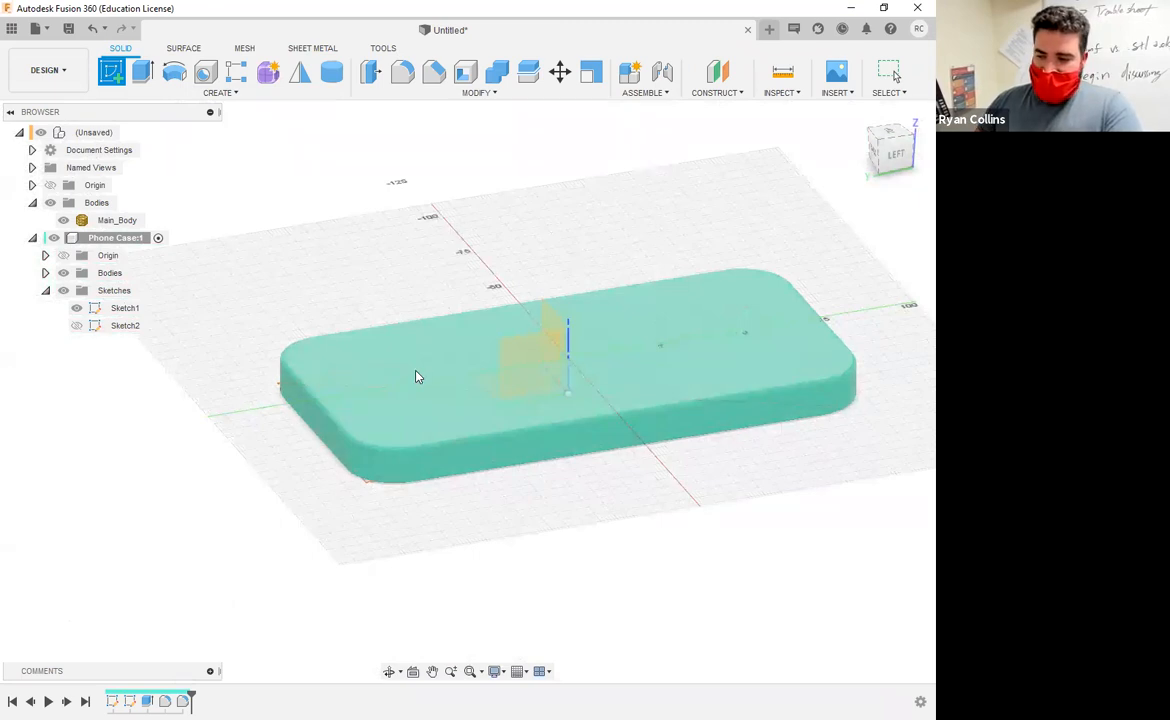
click(616, 245)
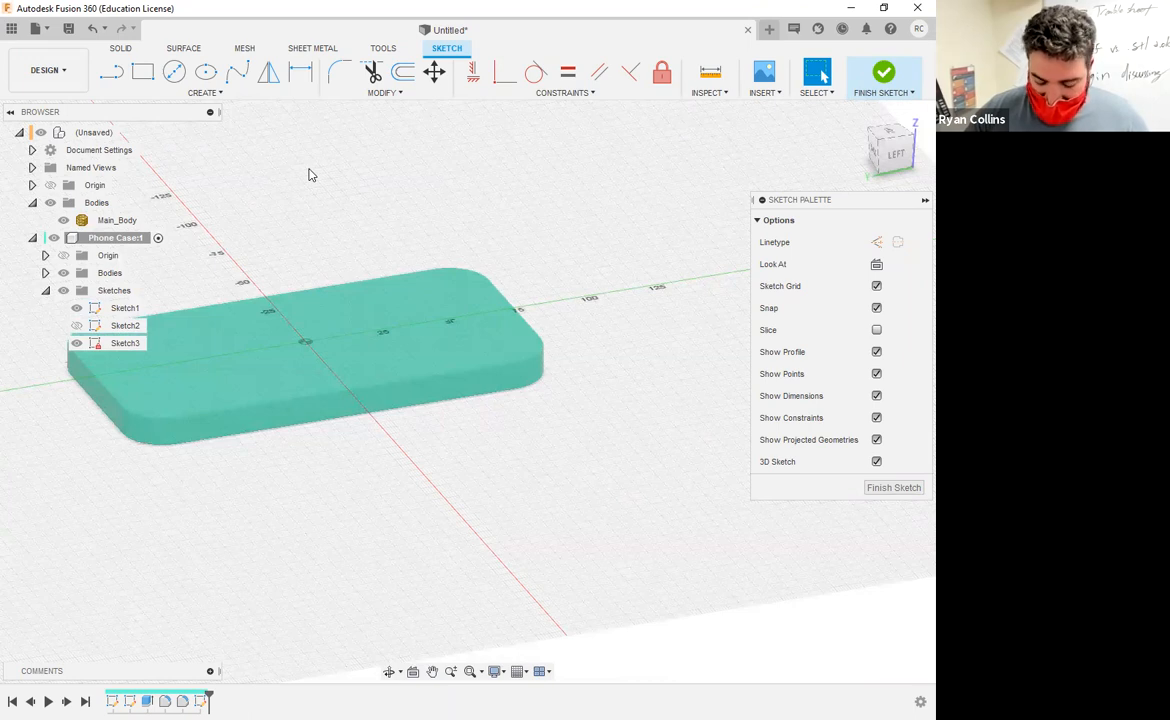
Draw a center rectangle 72.1 mm wide and 142 mm long, centred on the origin of the case block's top face
click(203, 92)
mouse_move(160, 131)
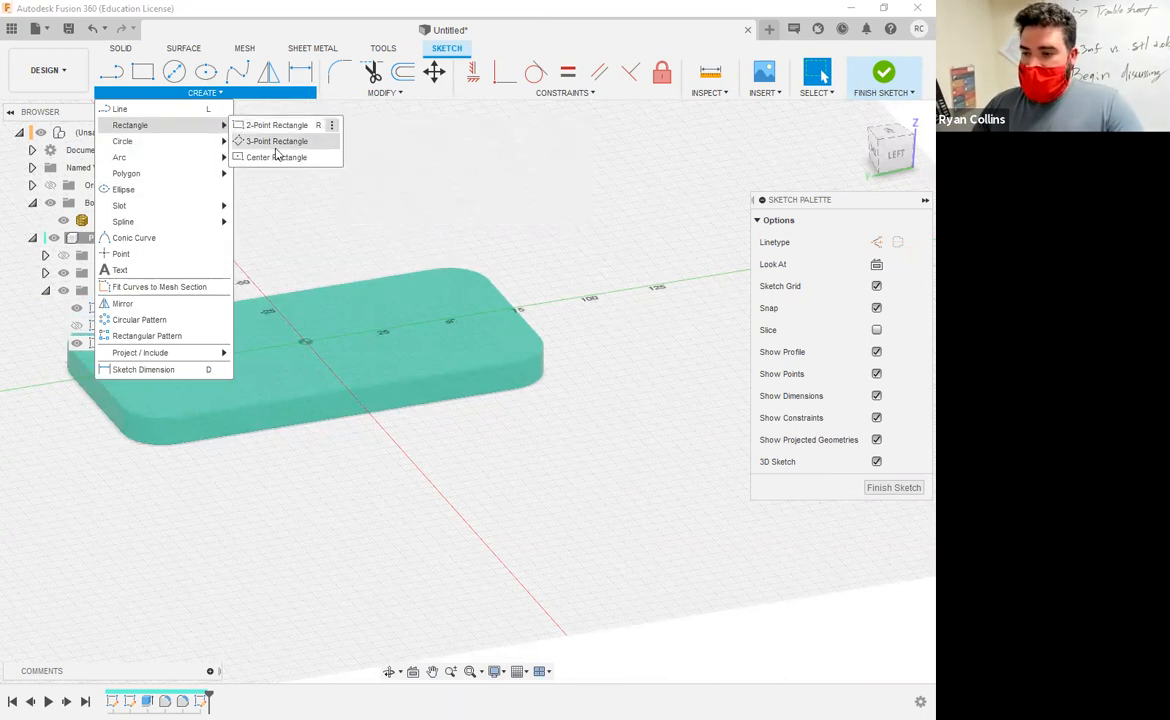
click(275, 148)
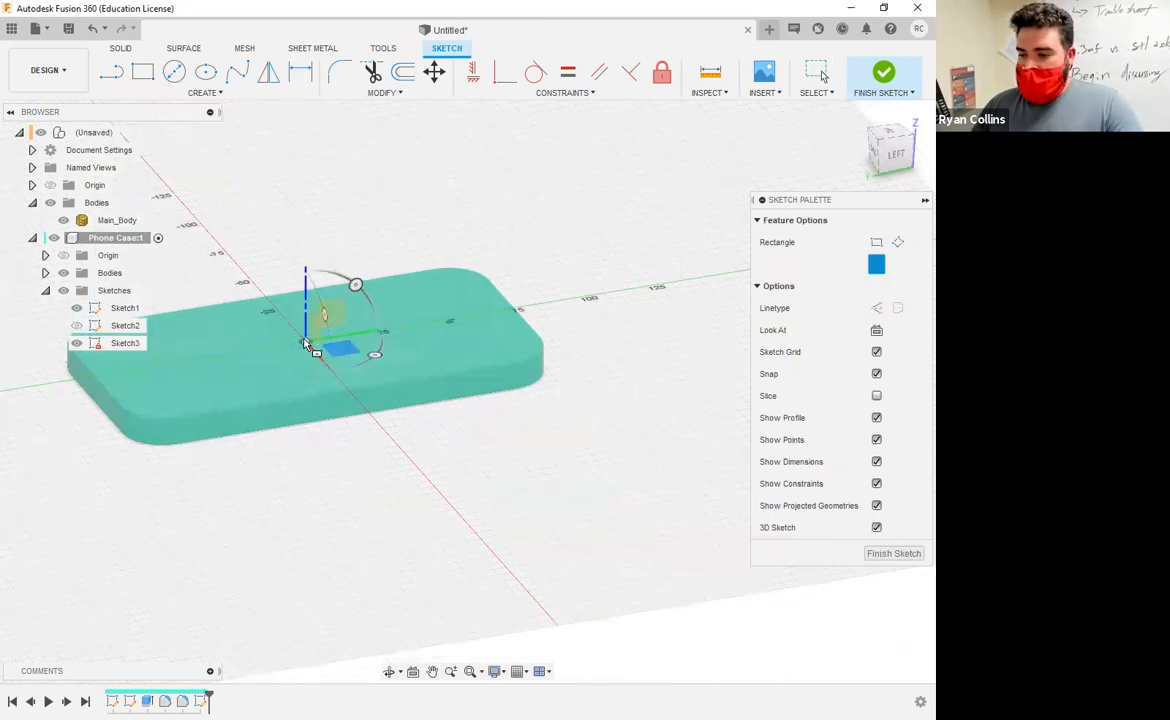
click(420, 344)
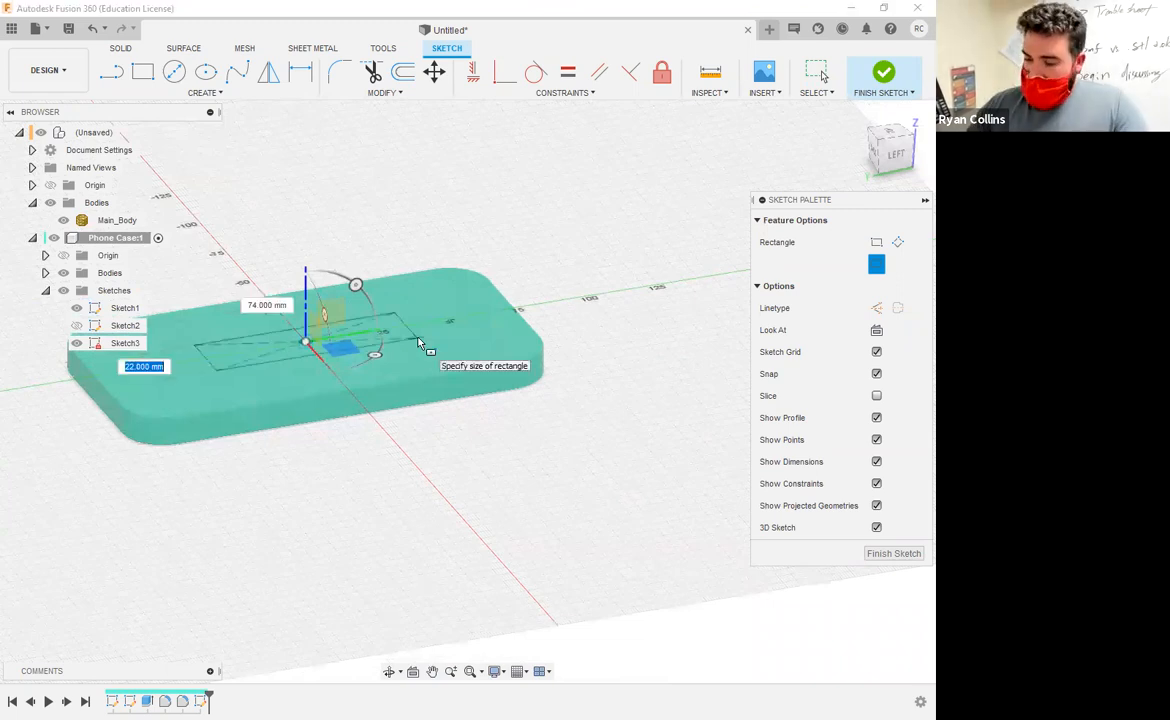
text(72.1)
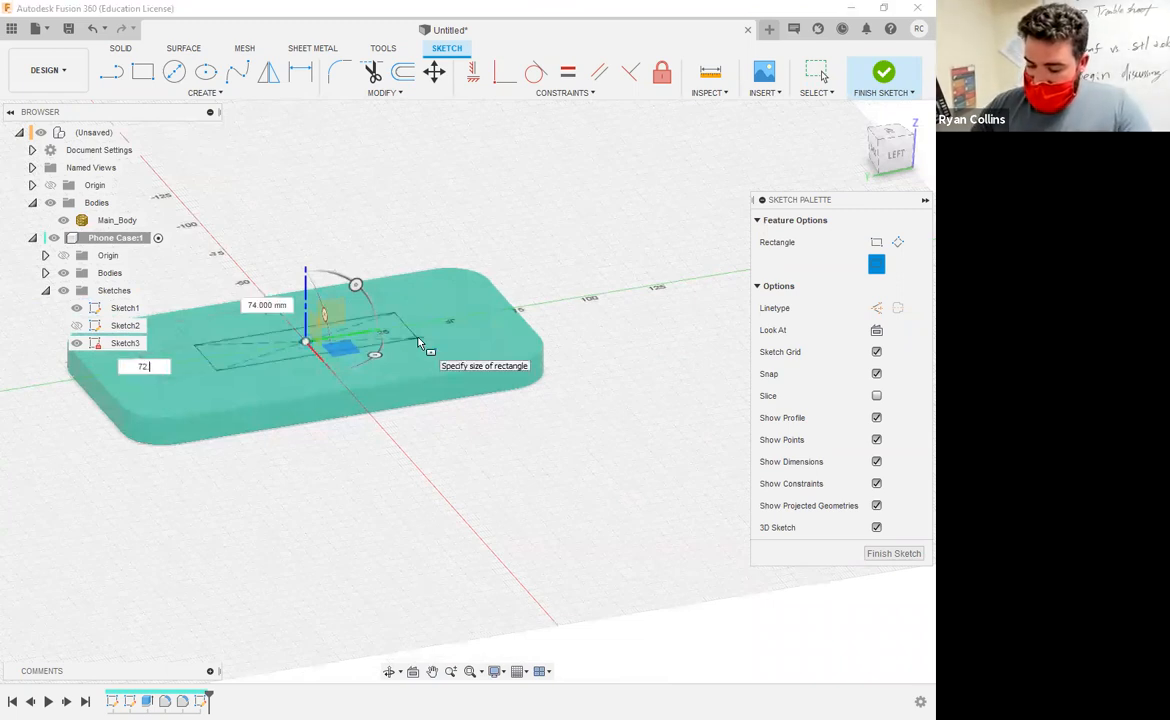
key(Tab)
text(144)
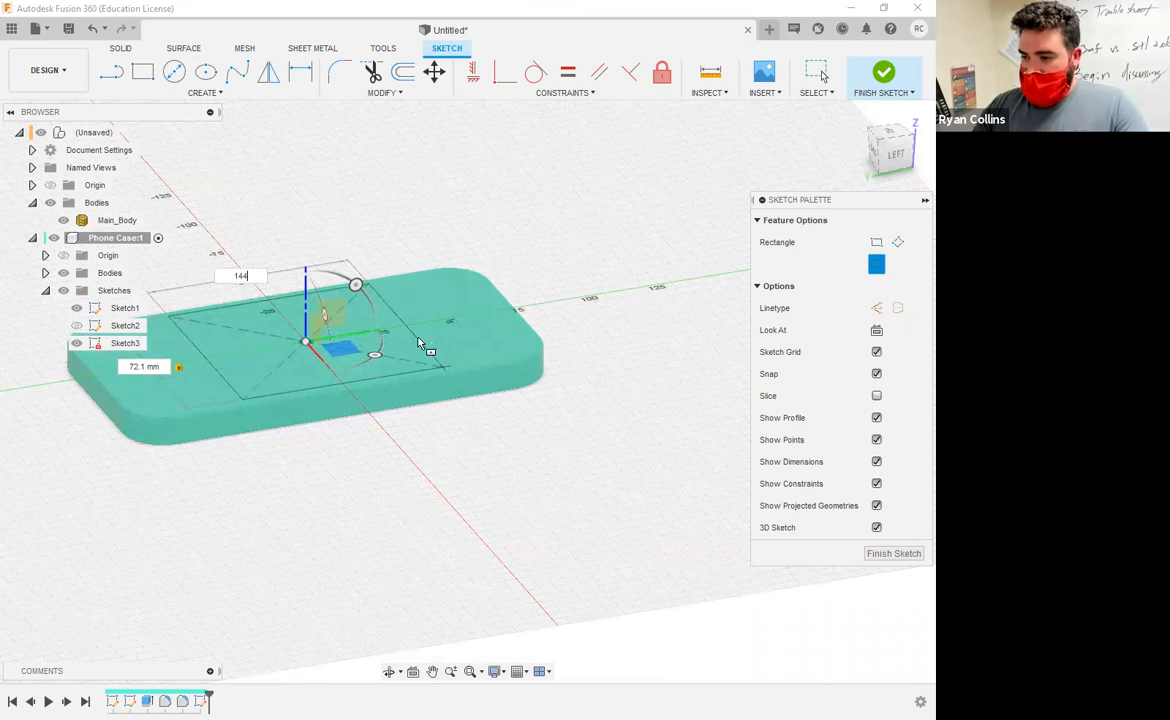
key(Tab)
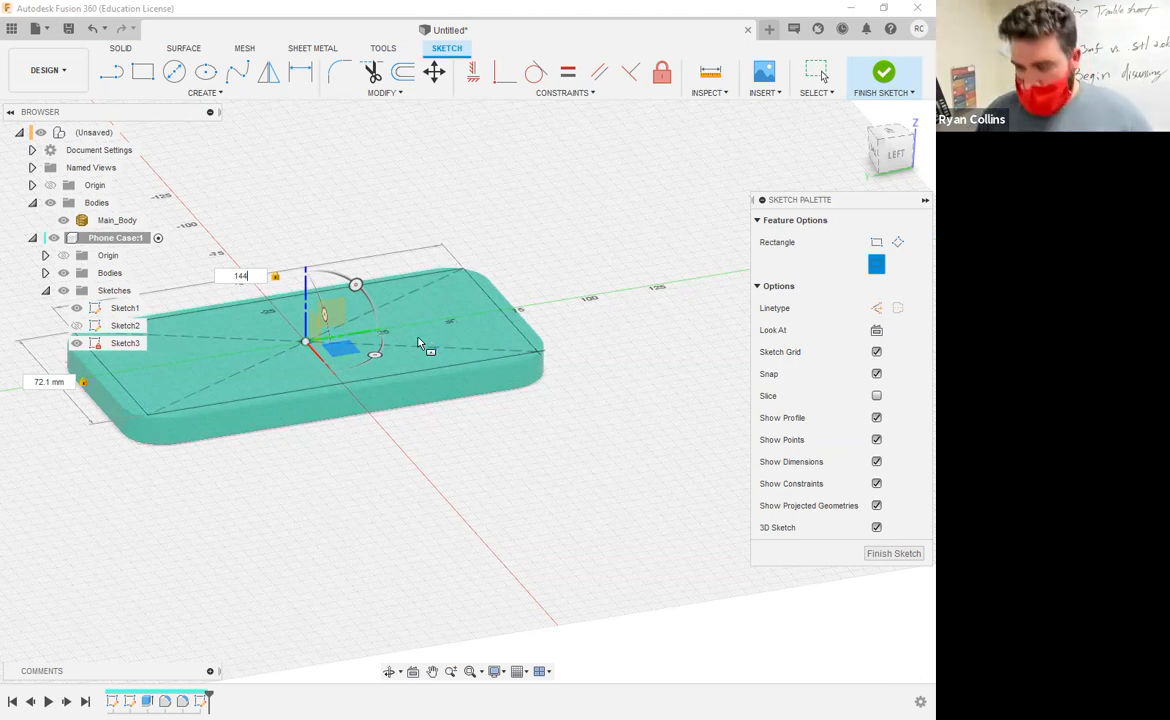
key(BackSpace)
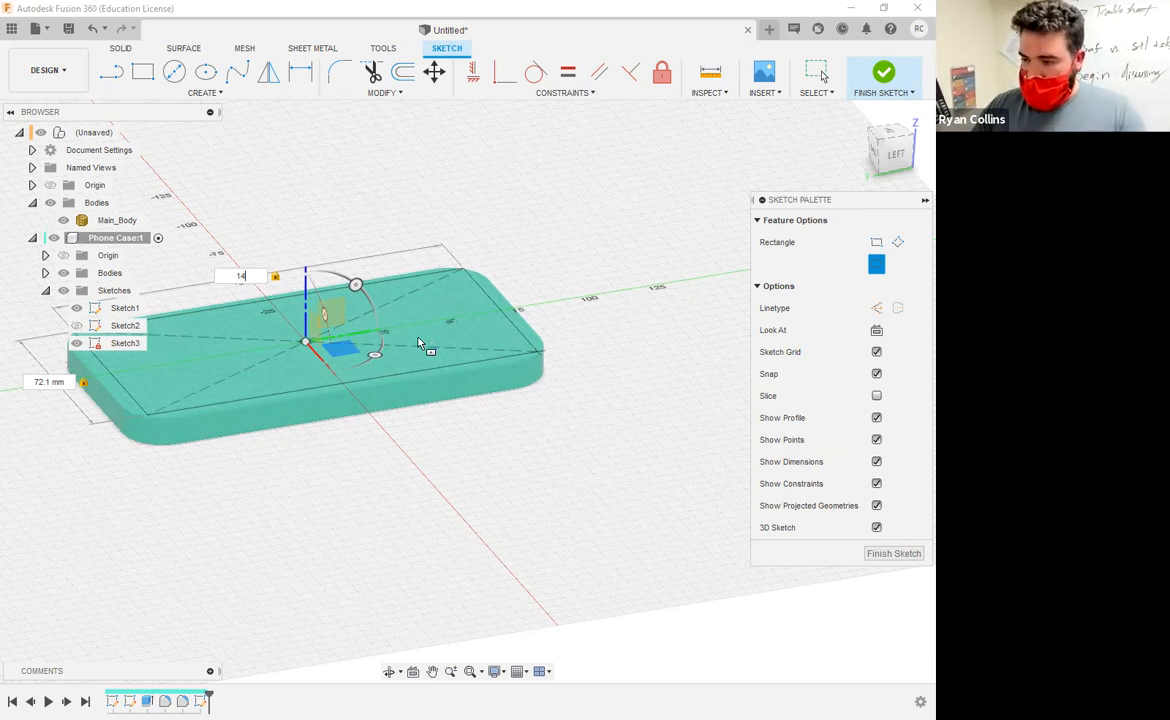
text(2)
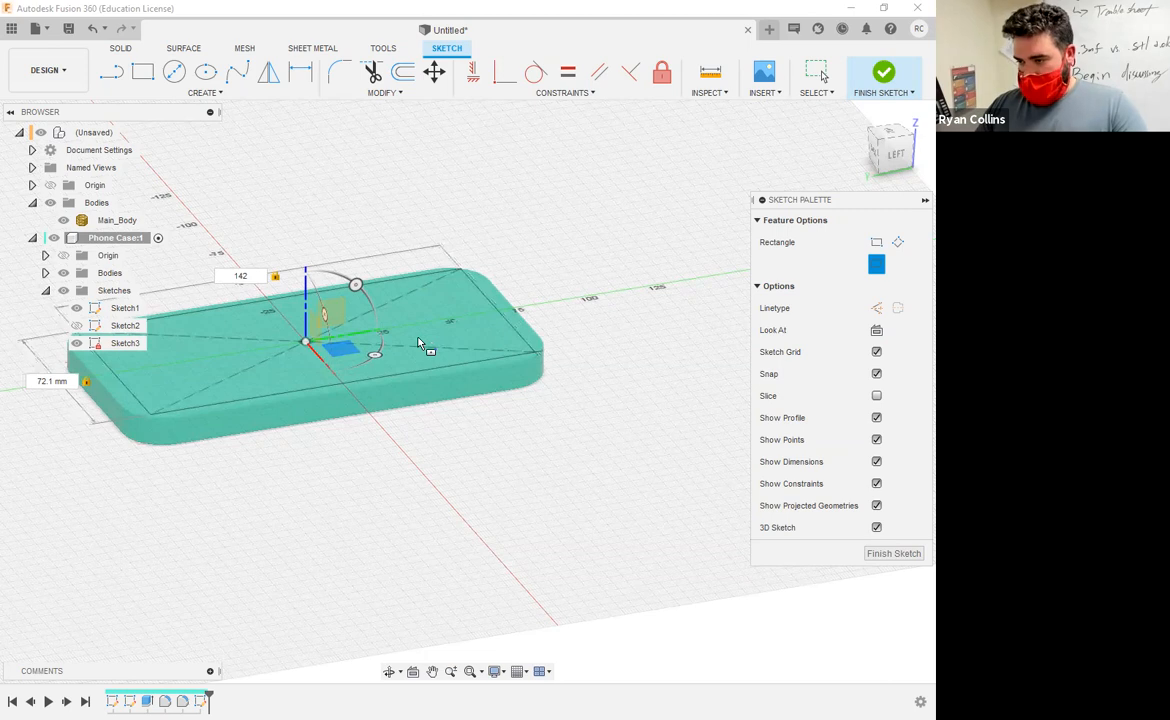
key(Return)
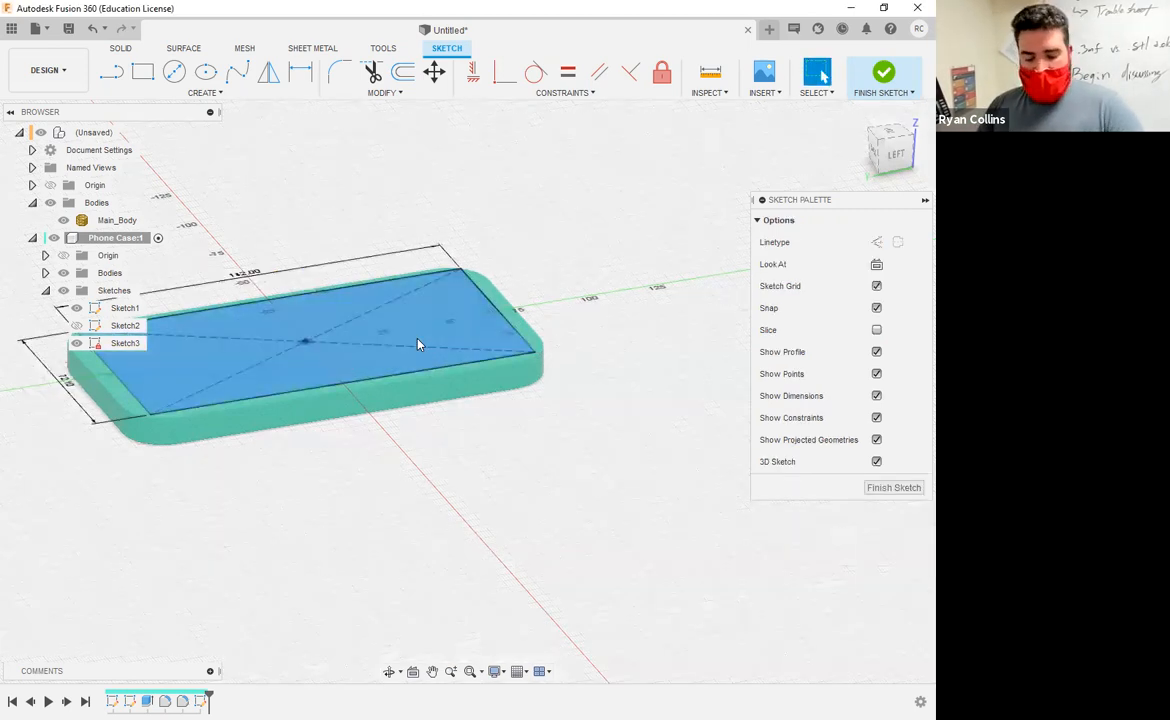
Fillet the first corner of the 72.1 × 142 mm sketch rectangle with a 15 mm radius
middle_drag(540, 201, 640, 192)
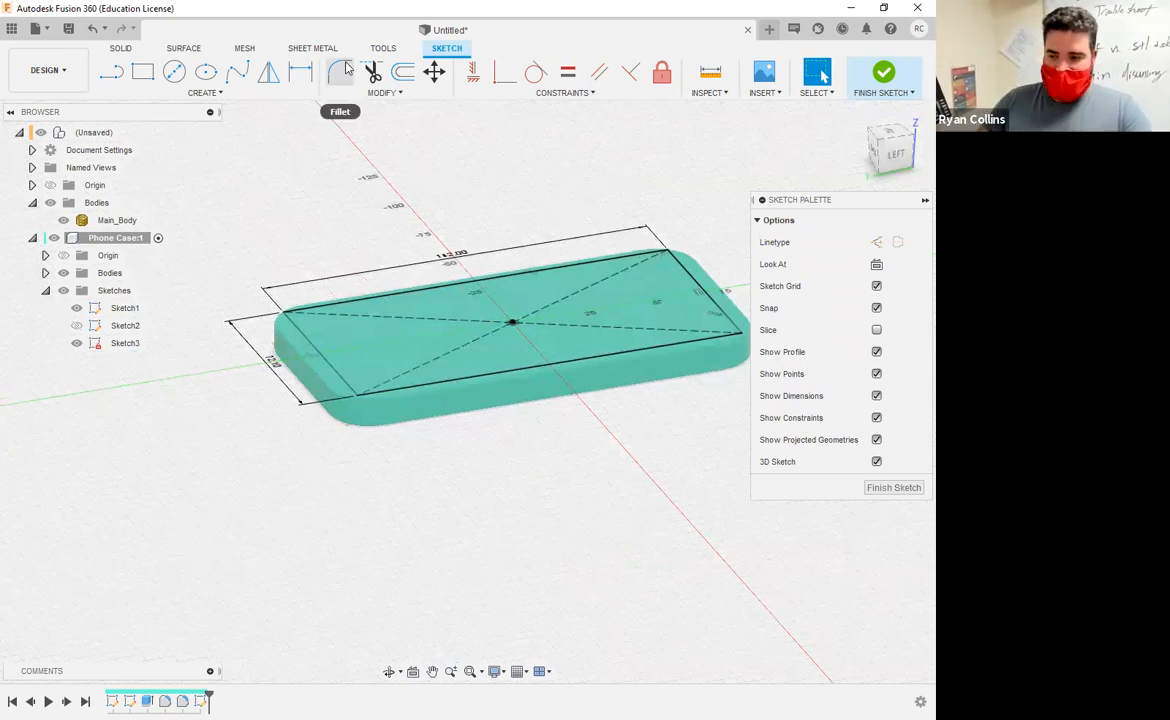
mouse_move(447, 187)
shift+middle_down()
mouse_move(554, 233)
mouse_move(399, 161)
shift+middle_up()
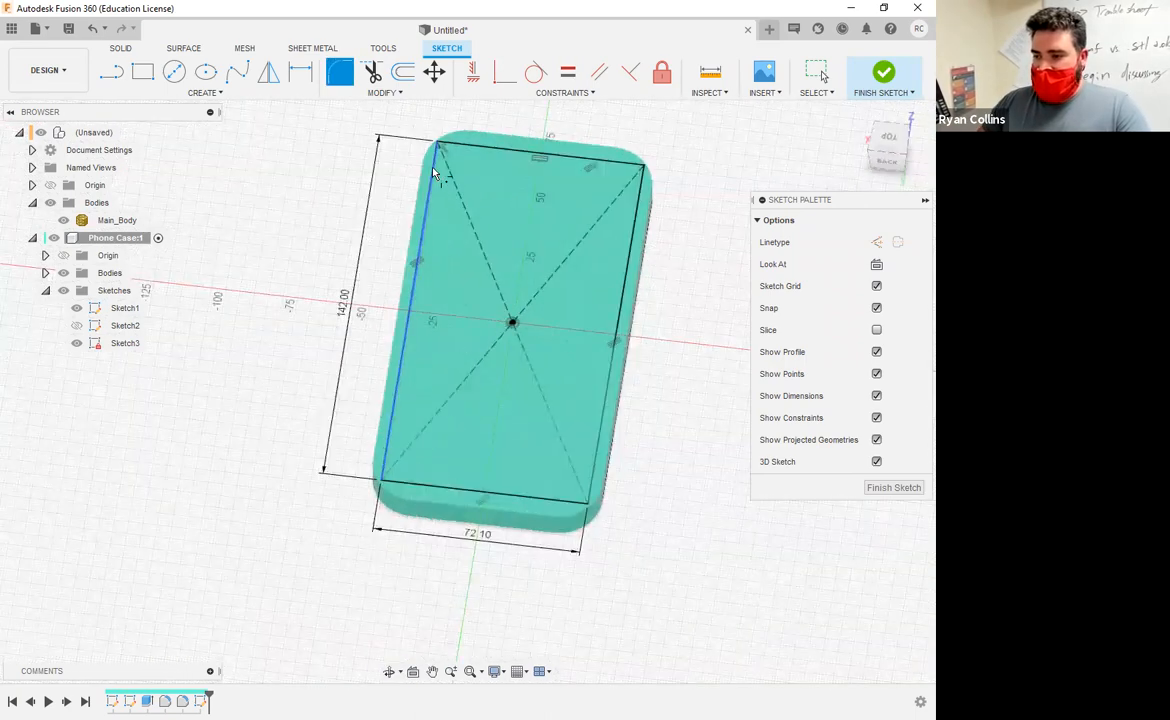
click(505, 263)
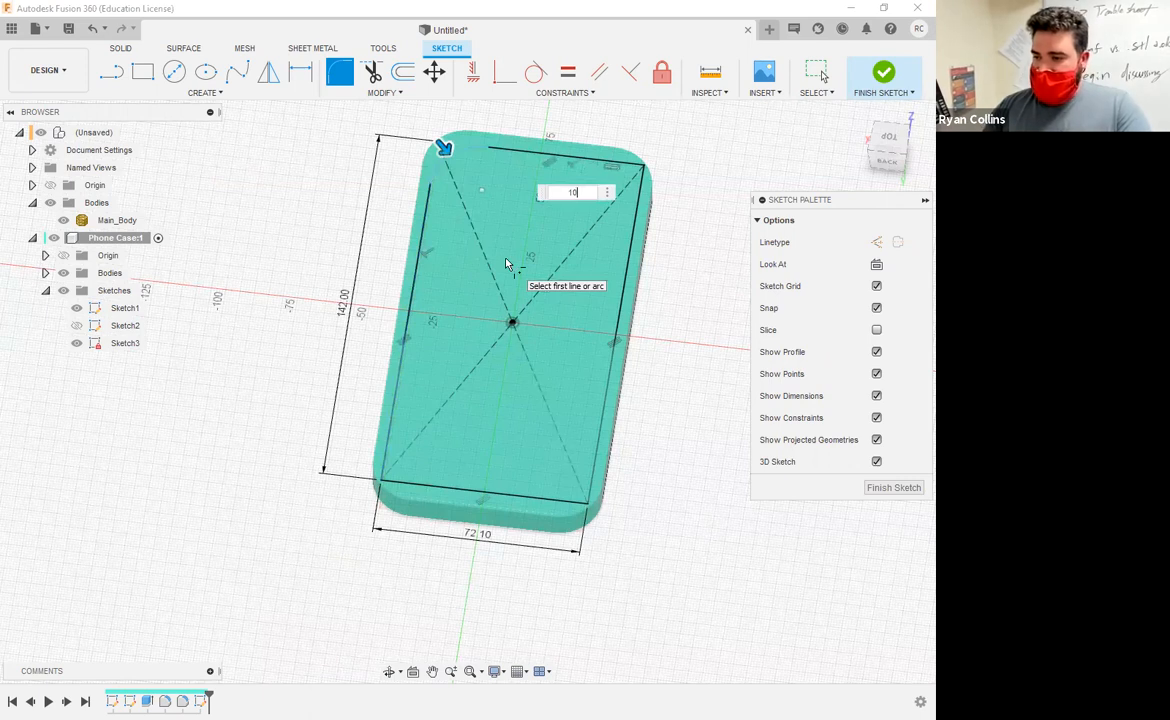
text(15)
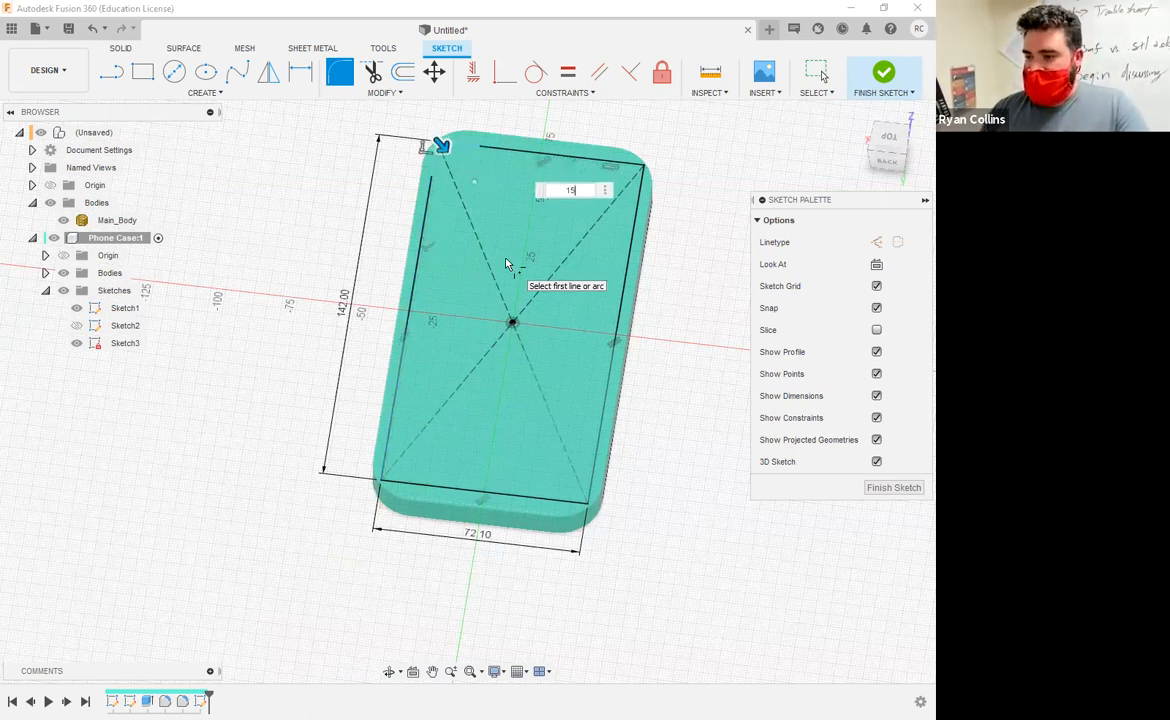
key(Return)
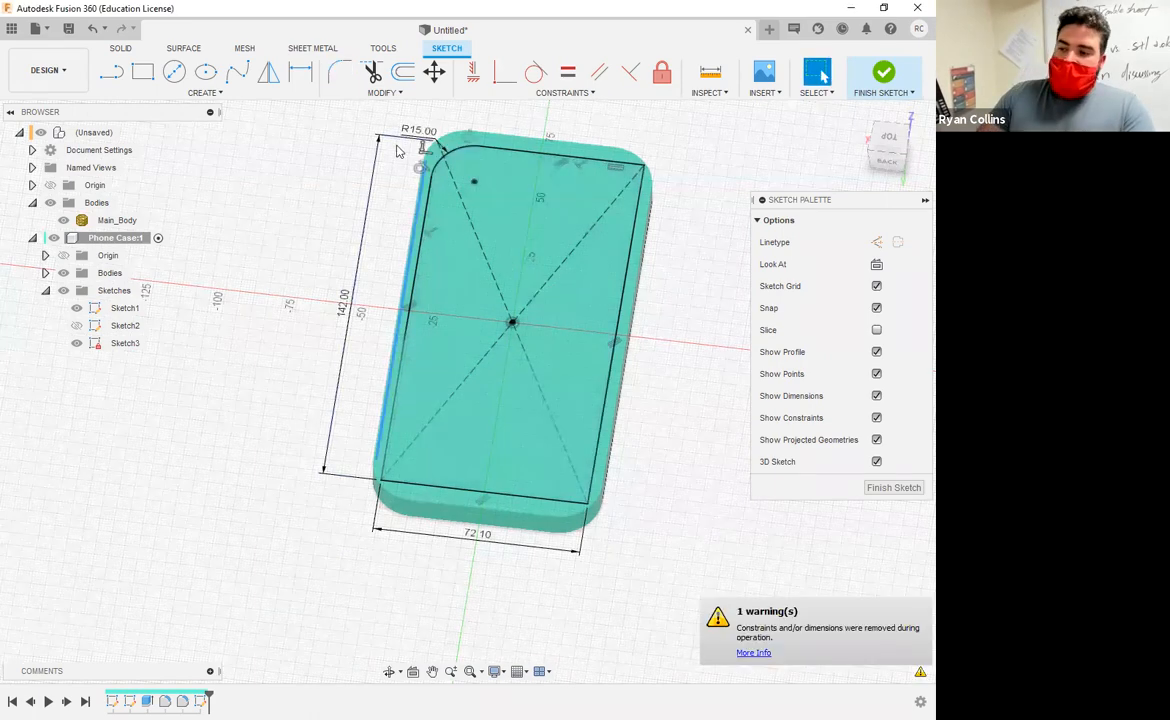
Fillet the adjacent corner on the same short side of the rectangle, linking its radius to parameter d11
scroll(400, 165, up, 5)
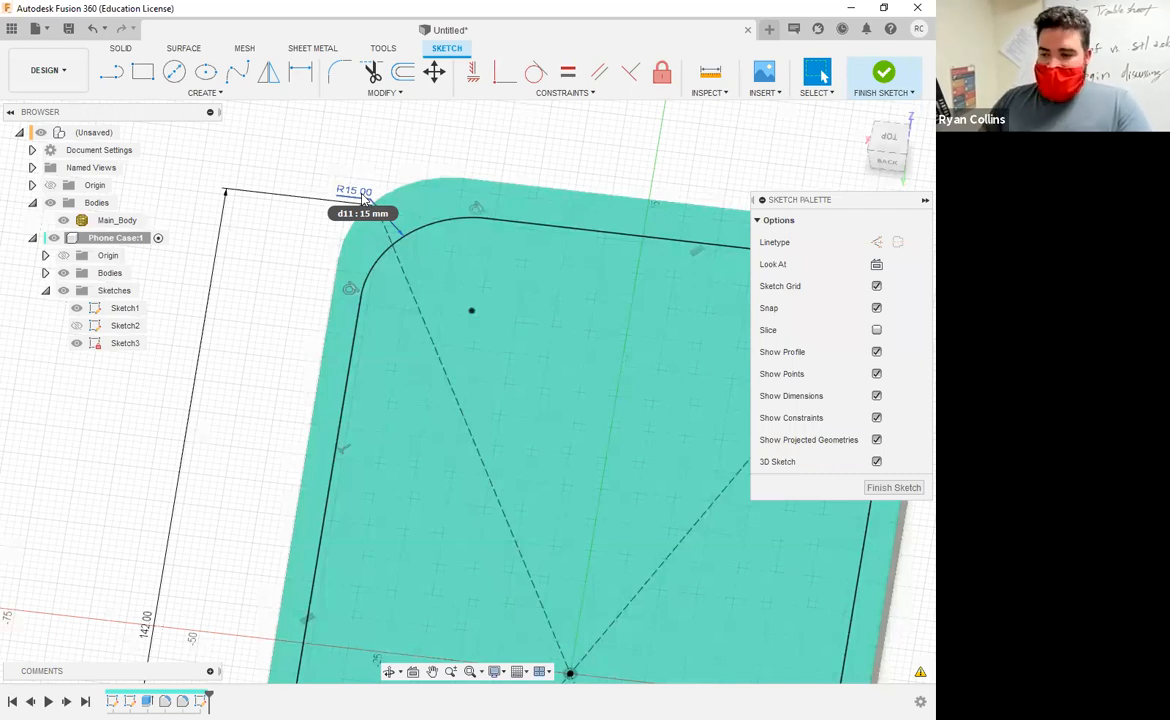
scroll(466, 184, down, 5)
right_click(625, 270)
click(621, 222)
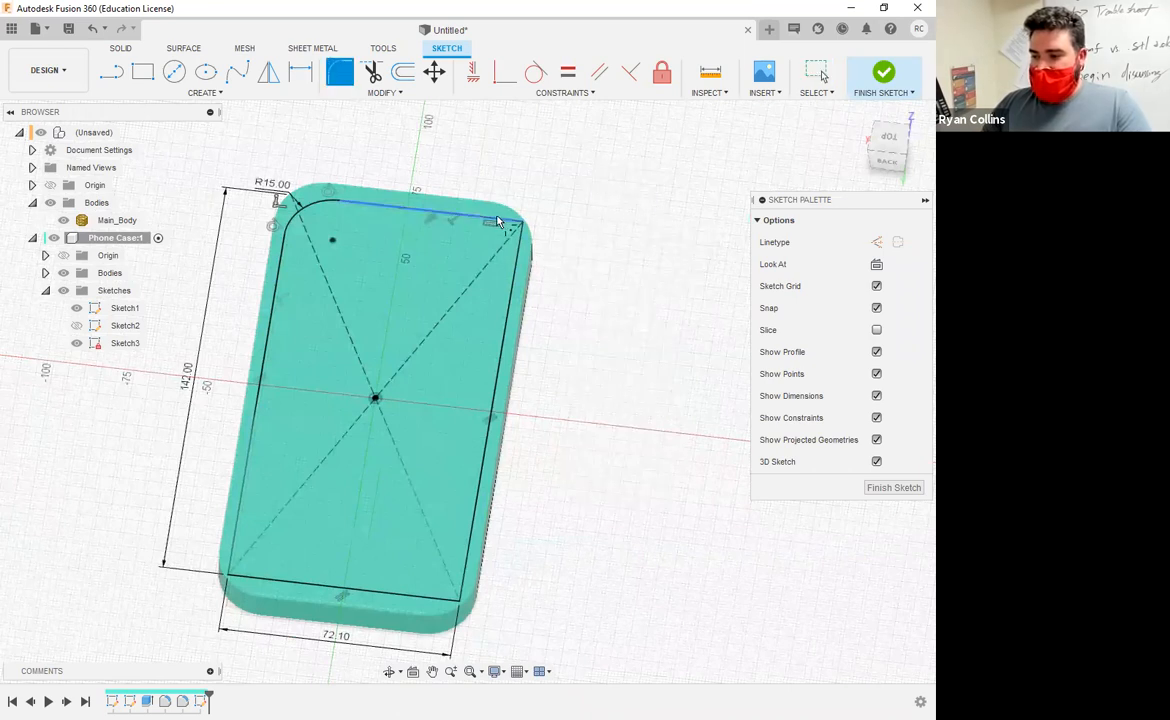
click(497, 222)
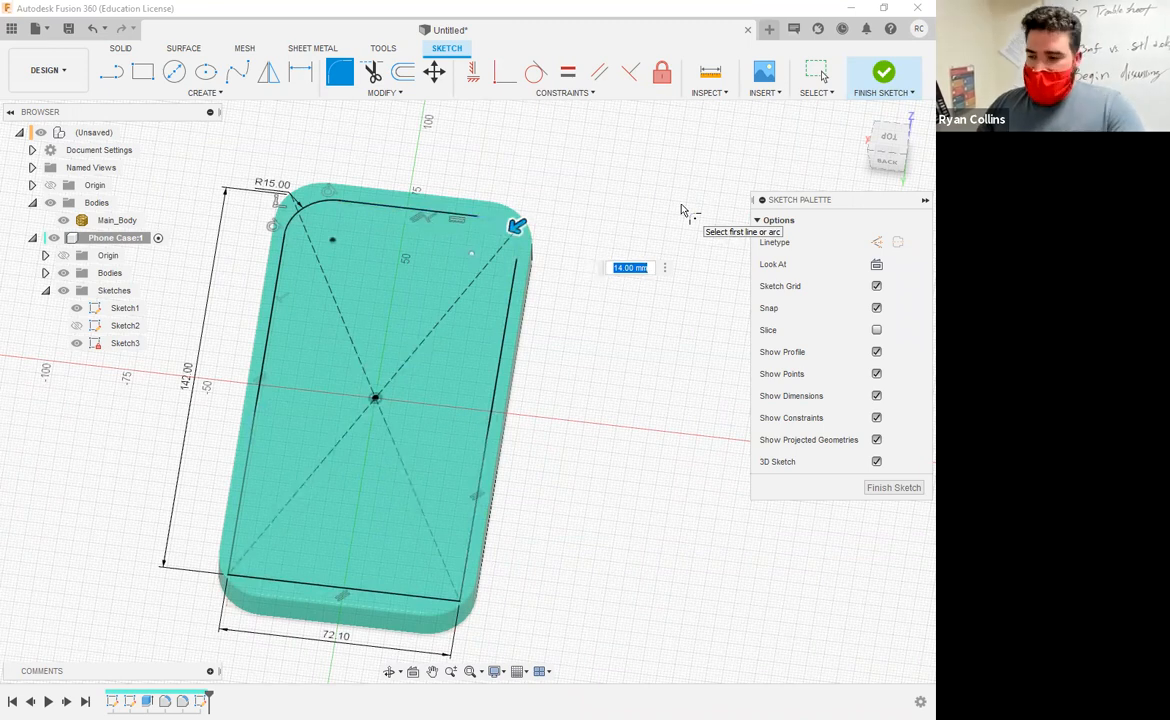
text(d11)
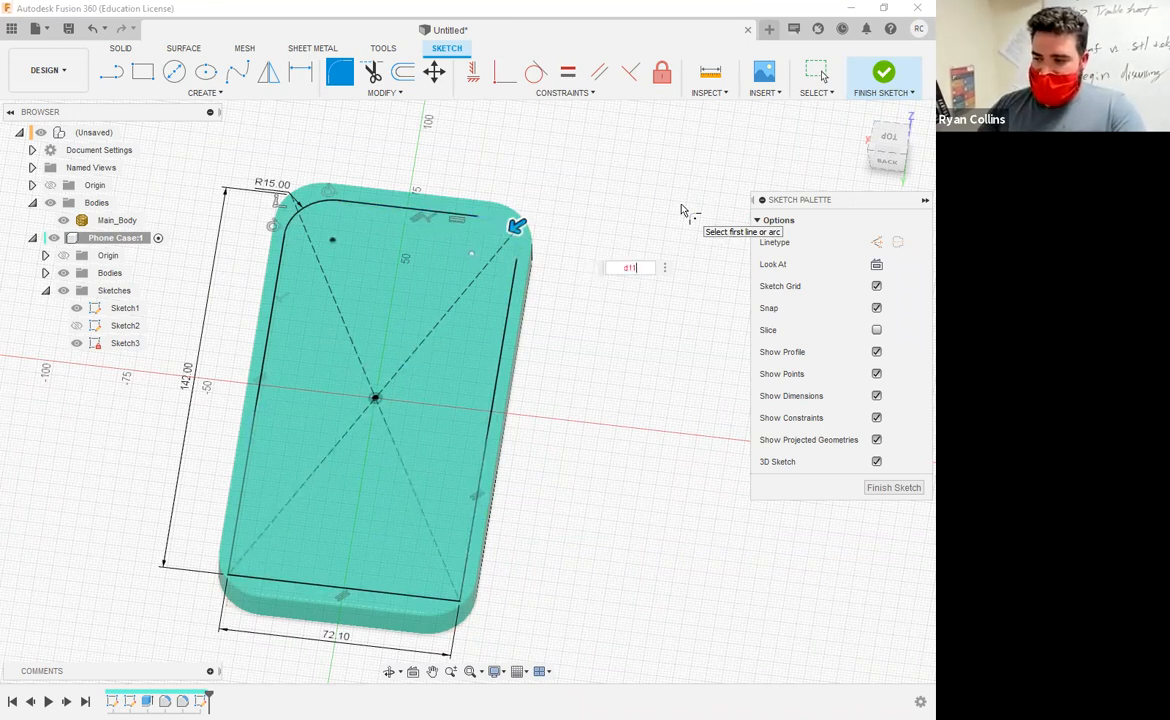
key(Return)
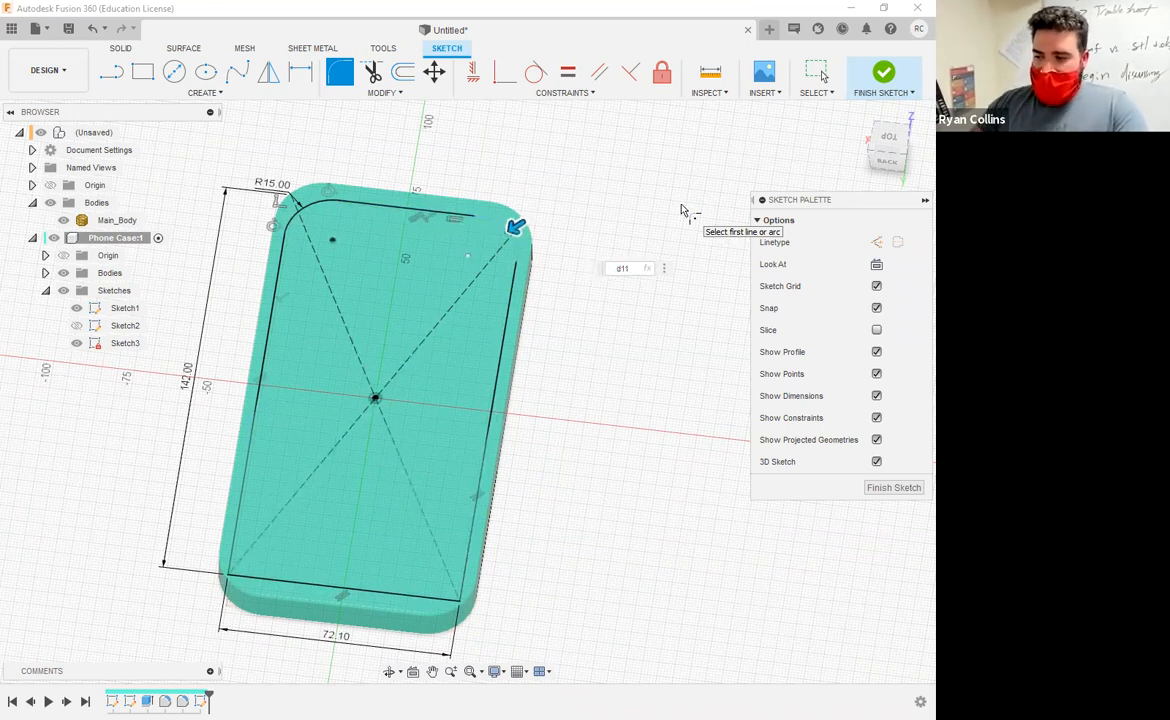
Fillet the two remaining rectangle corners at the opposite short side with the radius linked to d11
scroll(629, 473, down, 2)
right_click(629, 473)
click(632, 423)
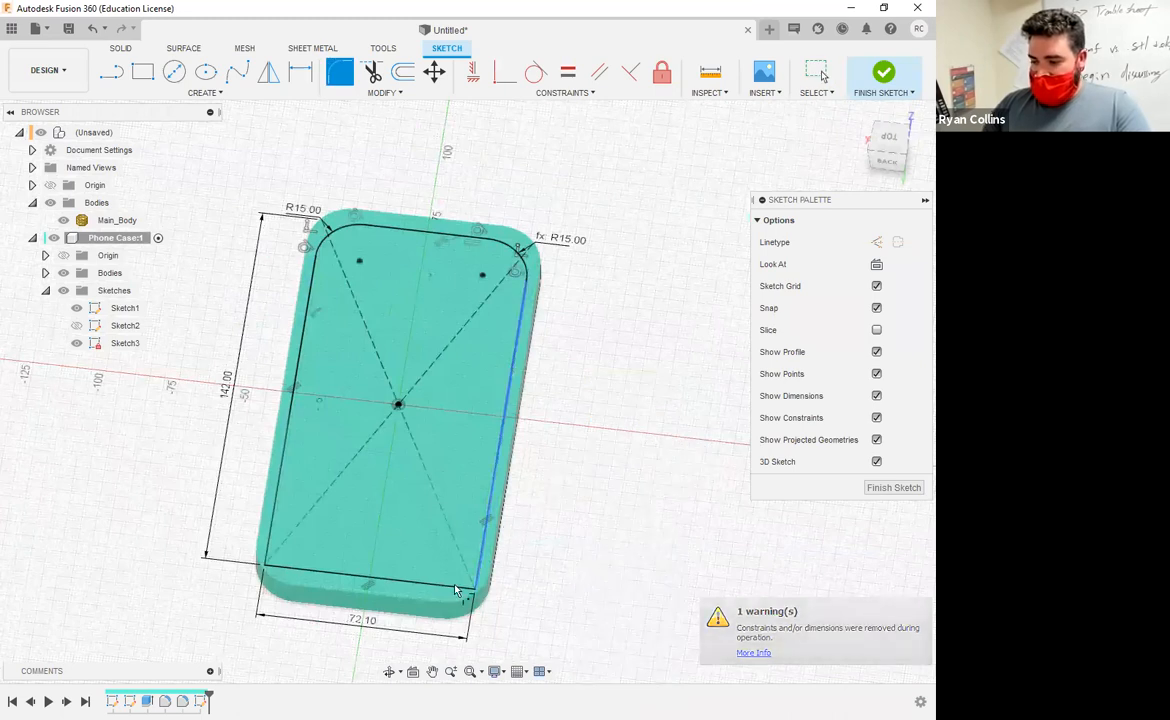
text(d11)
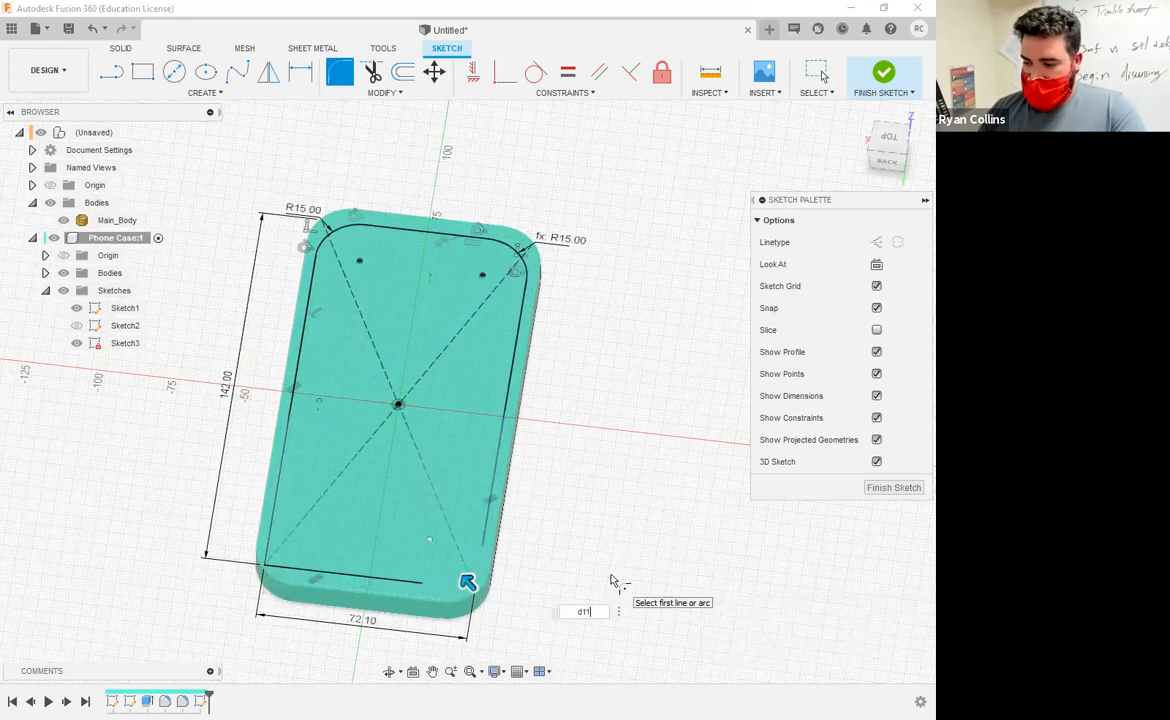
click(622, 531)
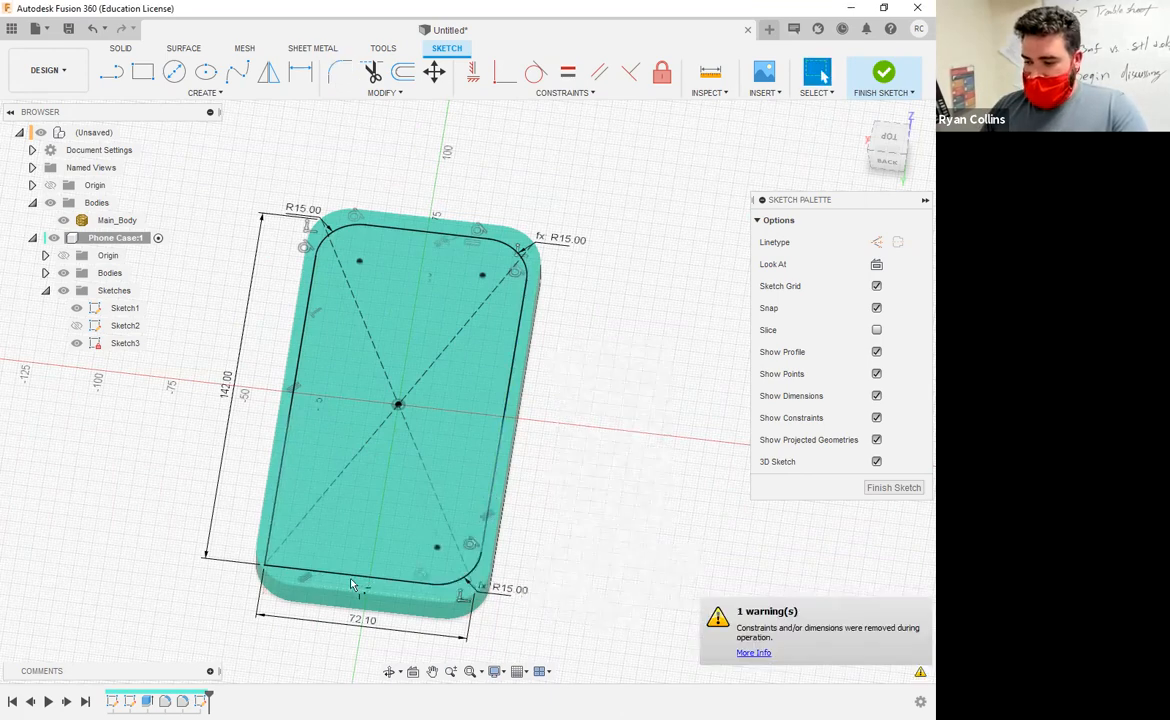
click(269, 532)
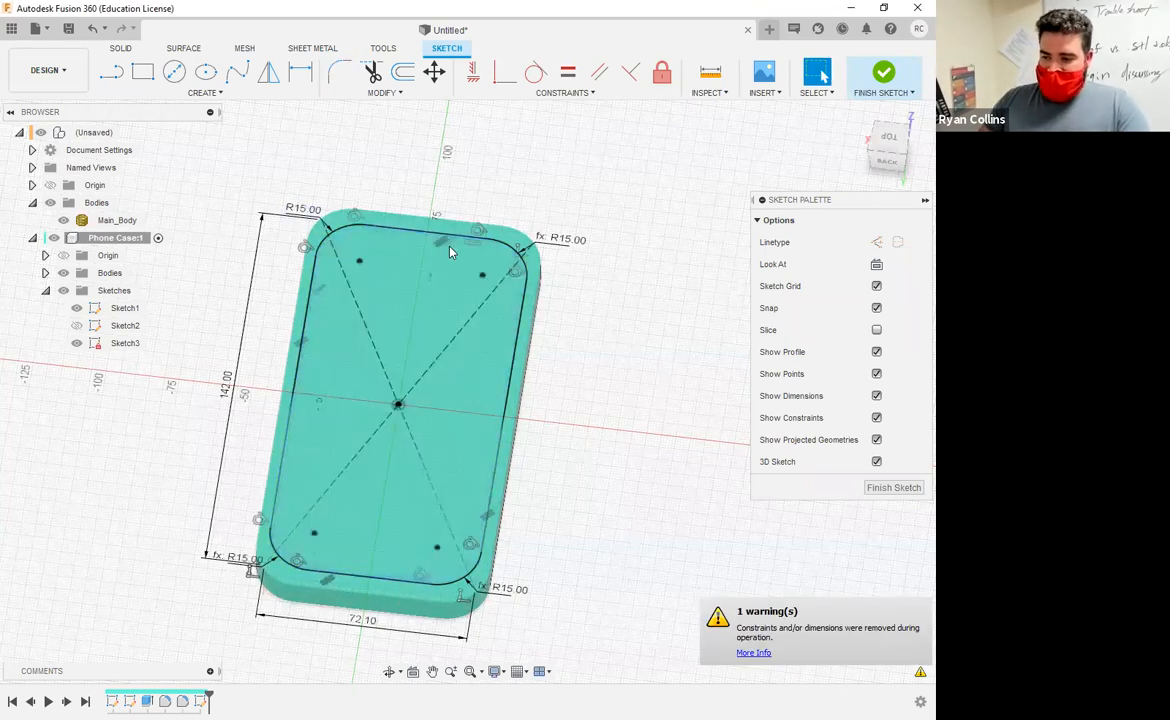
Set the driving corner radius d11 to 16 mm and finish the sketch
double_click(313, 185)
text(1)
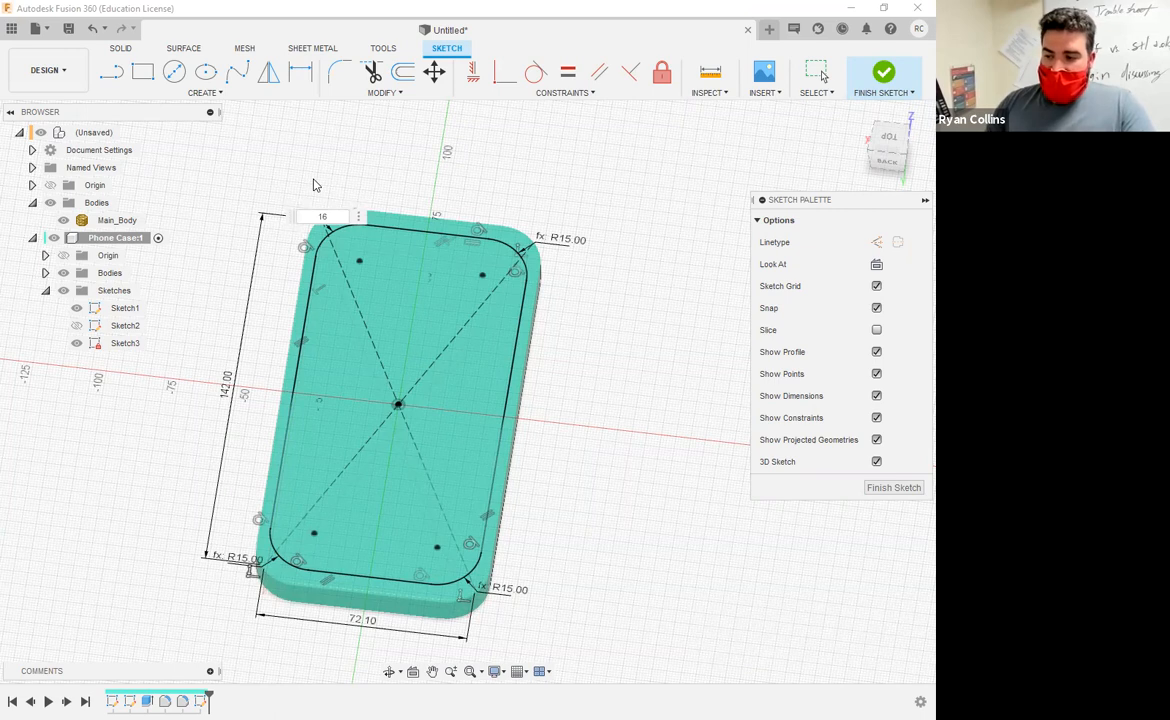
text(6)
key(Return)
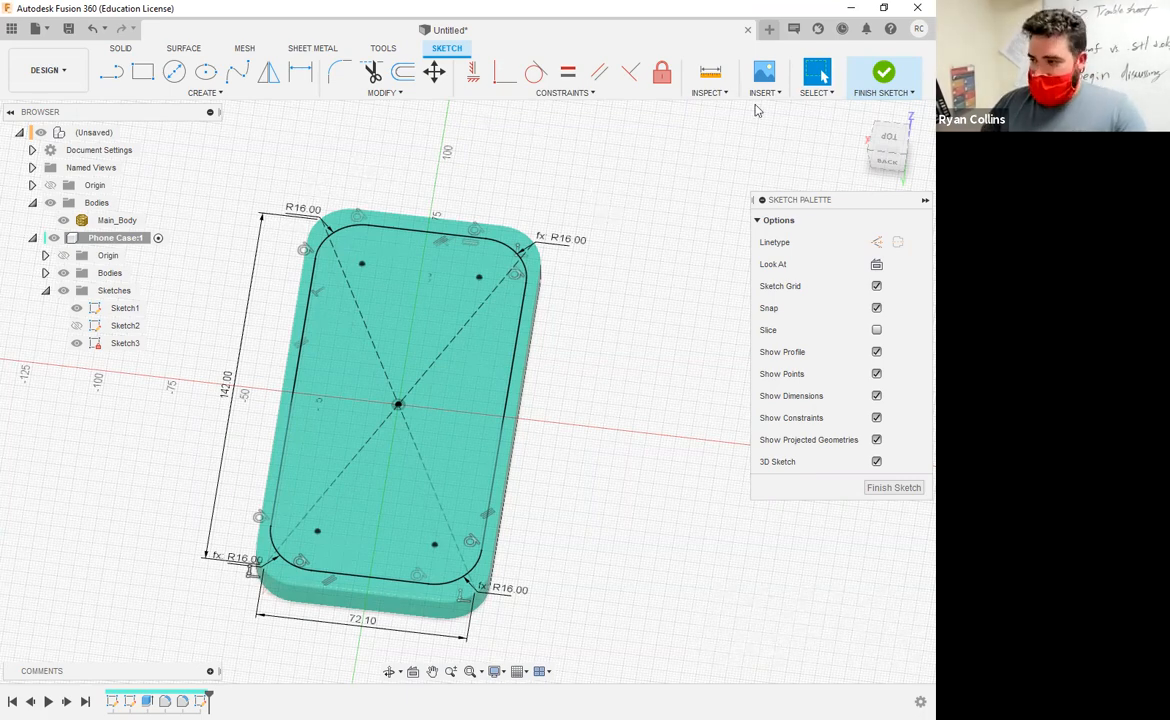
click(881, 74)
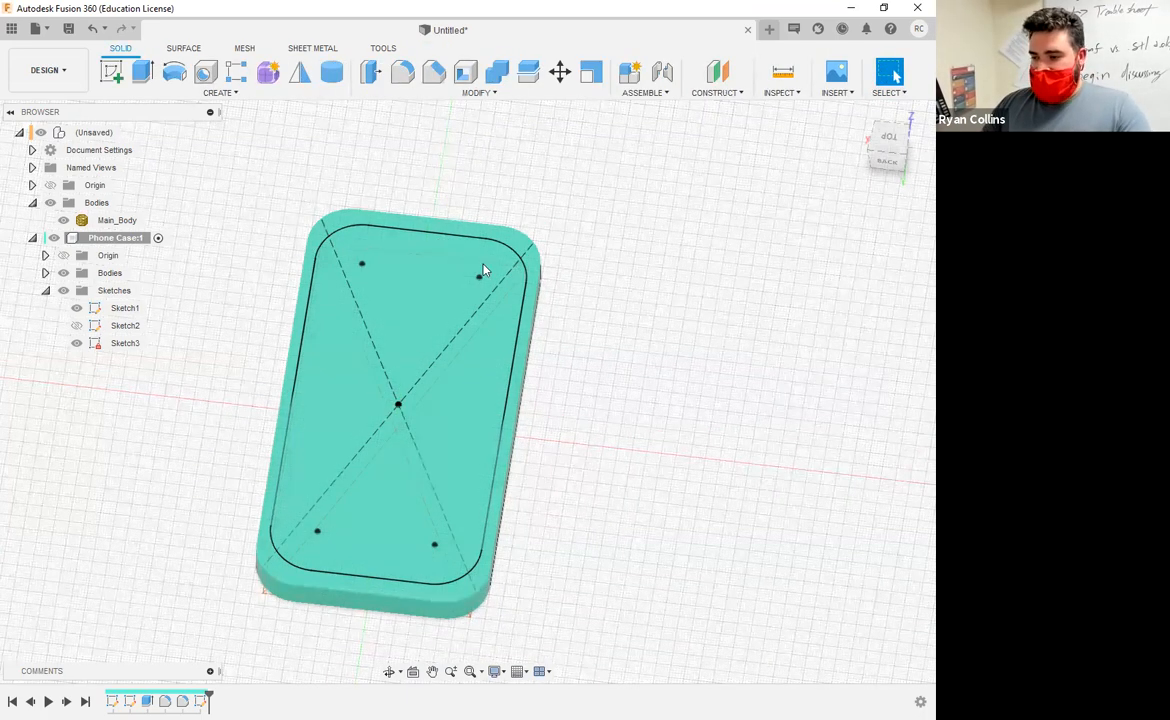
Extrude the rounded rectangle profile by -1 mm to cut a recess into the top of the case block
shift+middle_drag(580, 404, 462, 383)
click(566, 390)
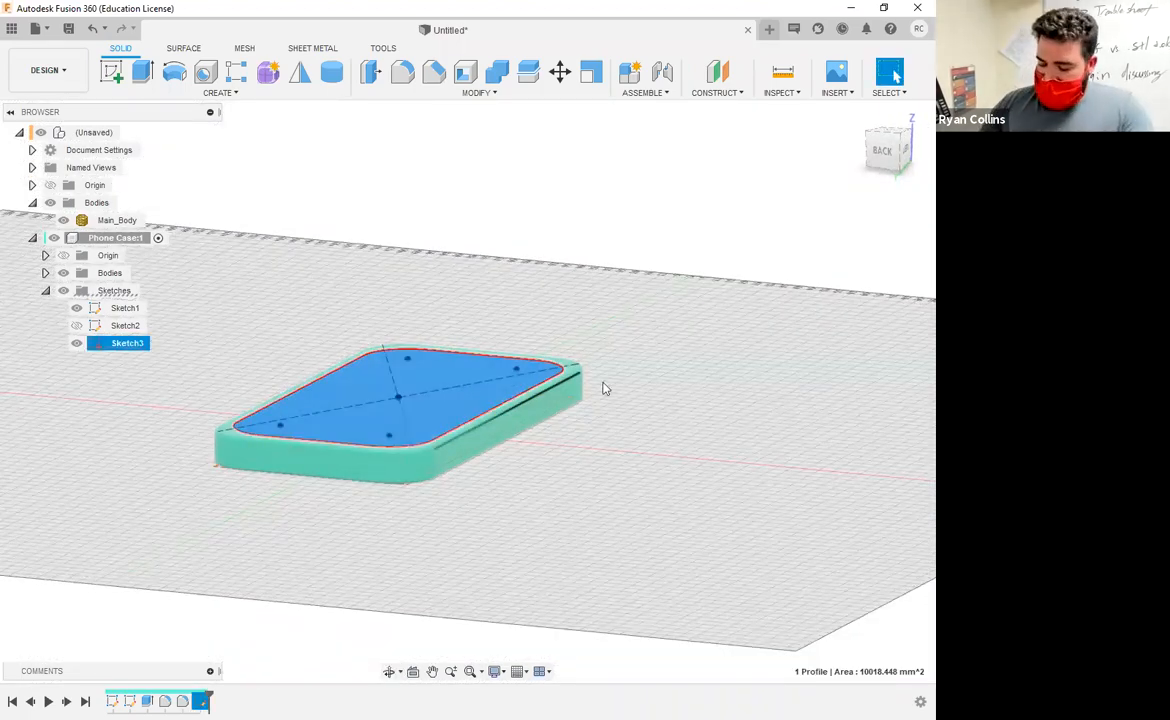
key(e)
text(-1)
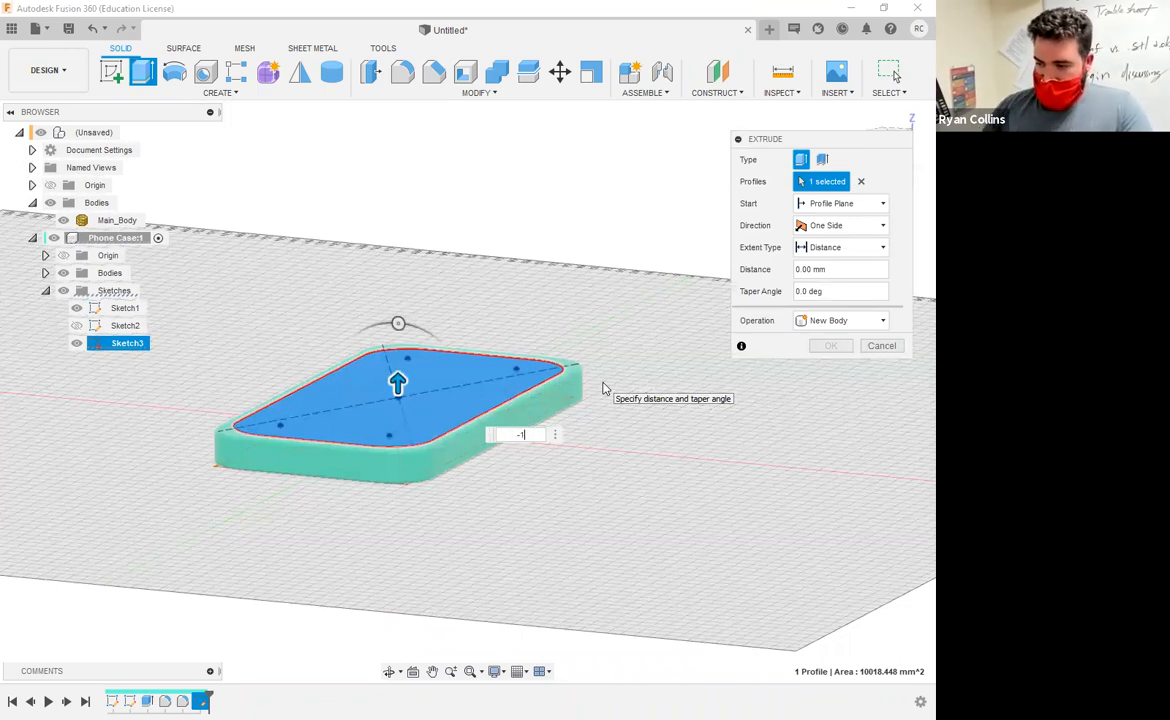
key(Return)
Activate the top-level component of the design in place of the Phone Case component
shift+middle_drag(474, 246, 520, 272)
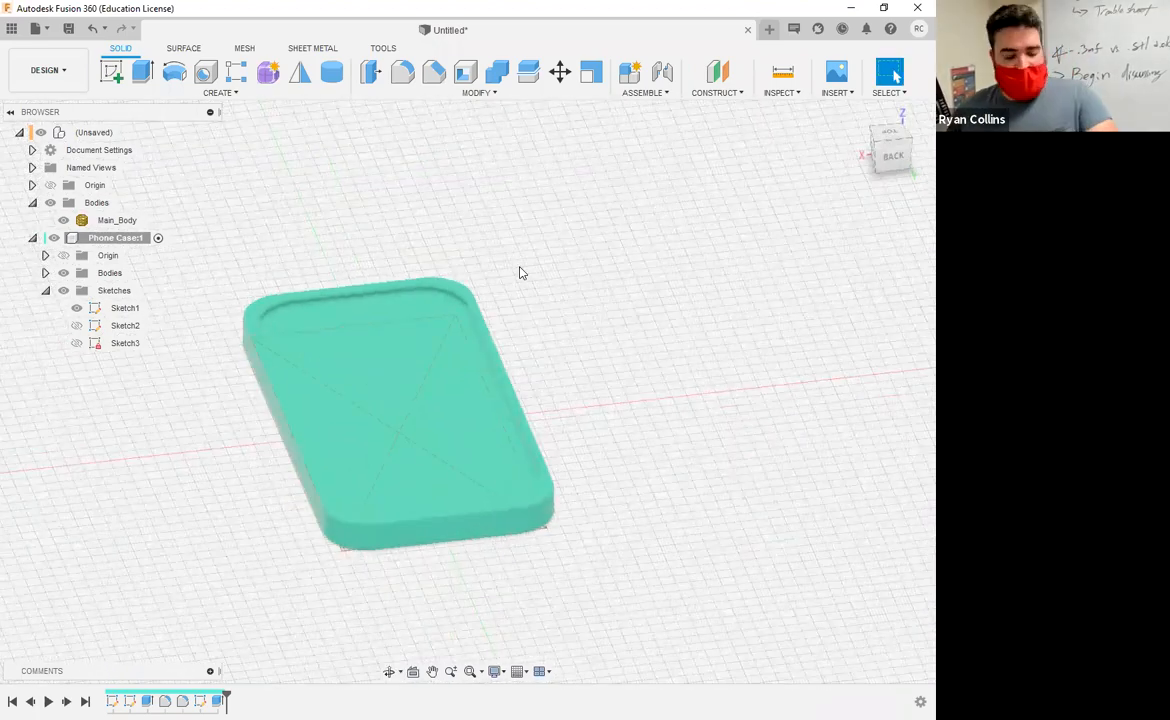
shift+middle_drag(590, 364, 744, 296)
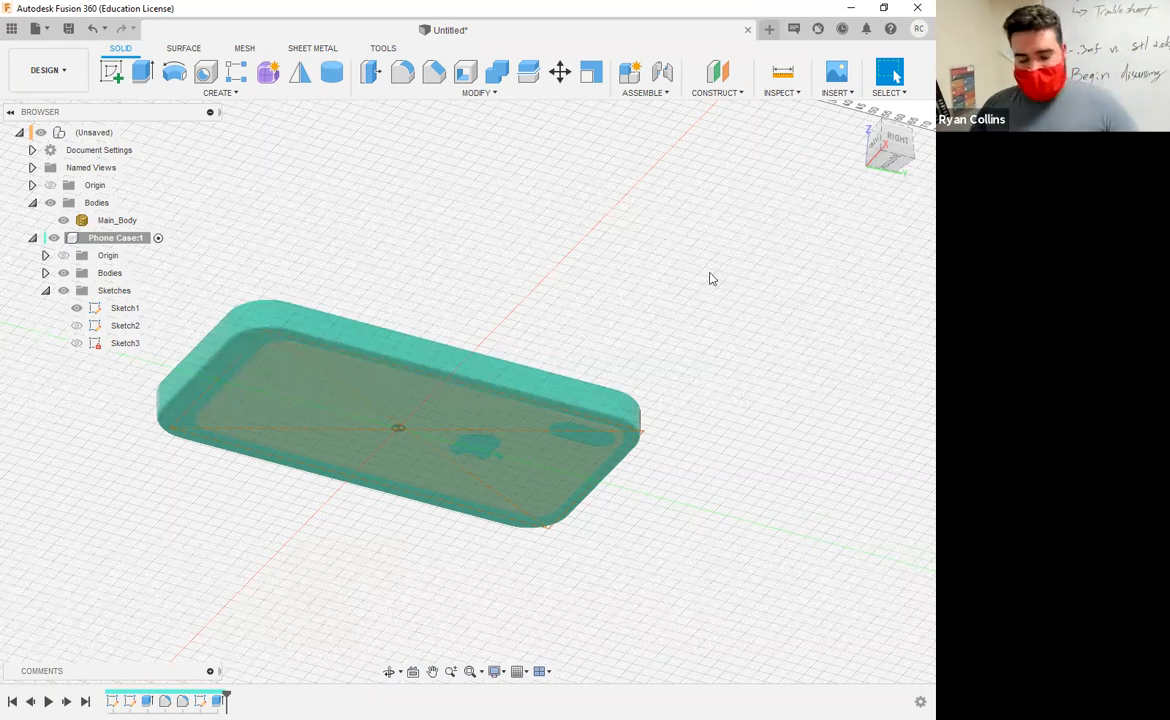
shift+middle_drag(447, 262, 110, 255)
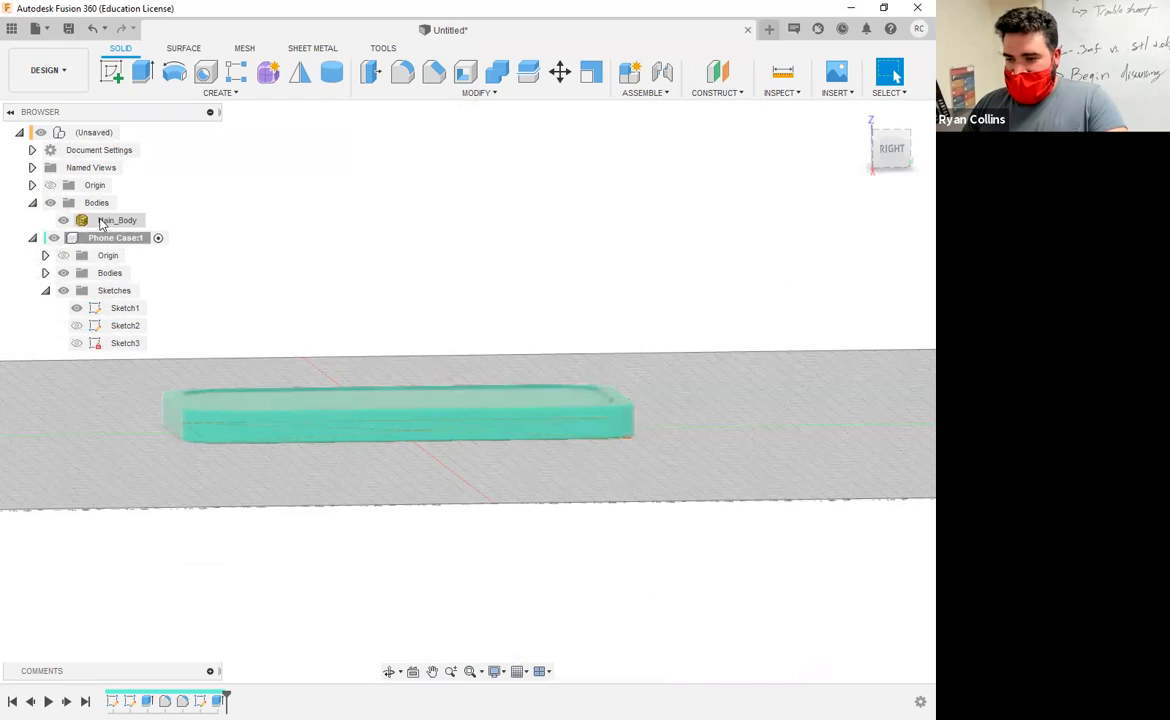
shift+middle_drag(475, 347, 107, 126)
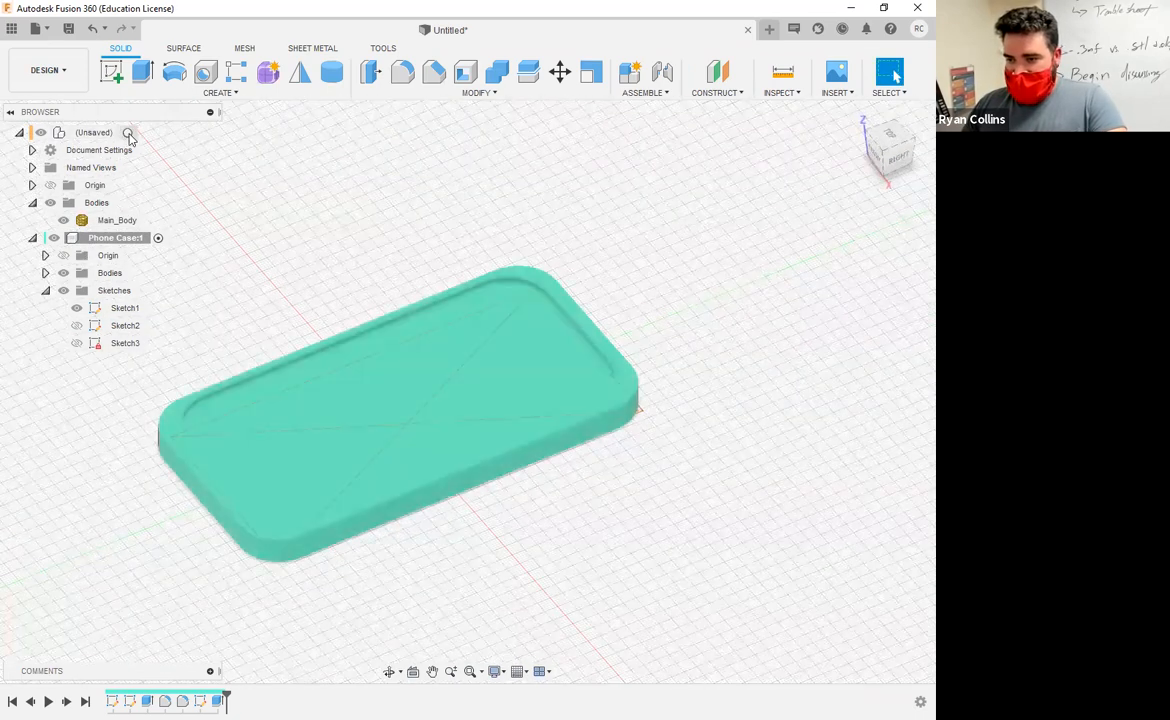
mouse_move(735, 322)
shift+middle_down()
mouse_move(747, 446)
mouse_move(695, 250)
shift+middle_up()
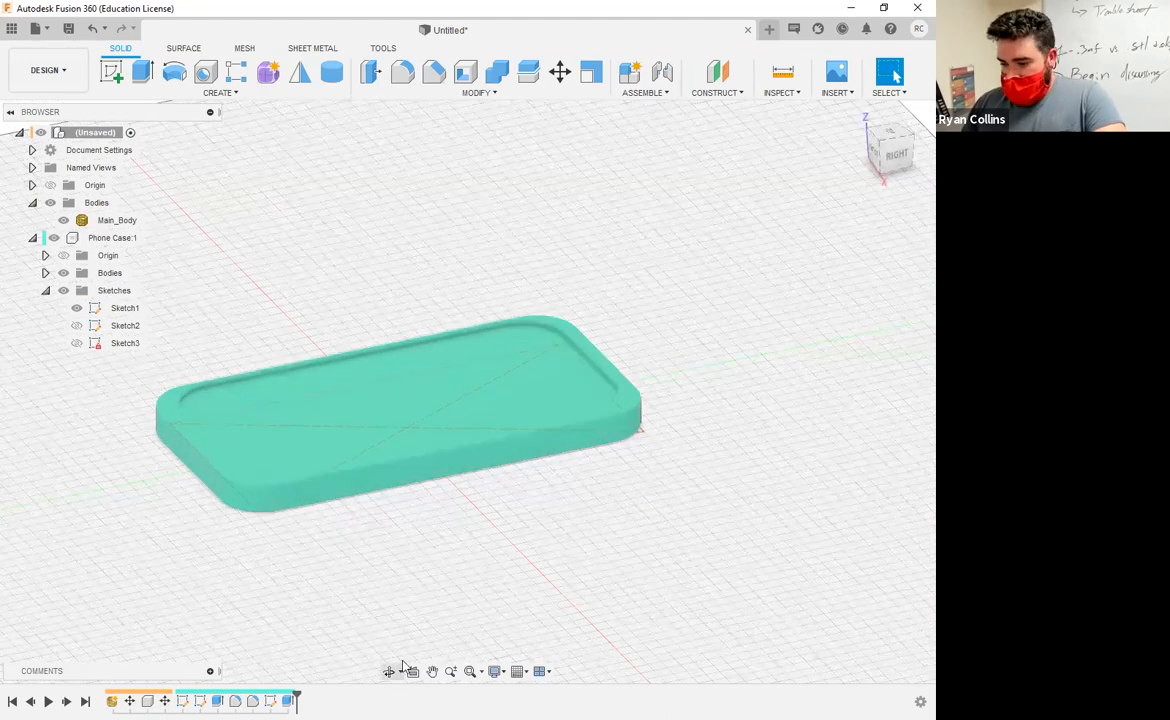
Set the visual style to Shaded with Visible Edges Only
click(495, 672)
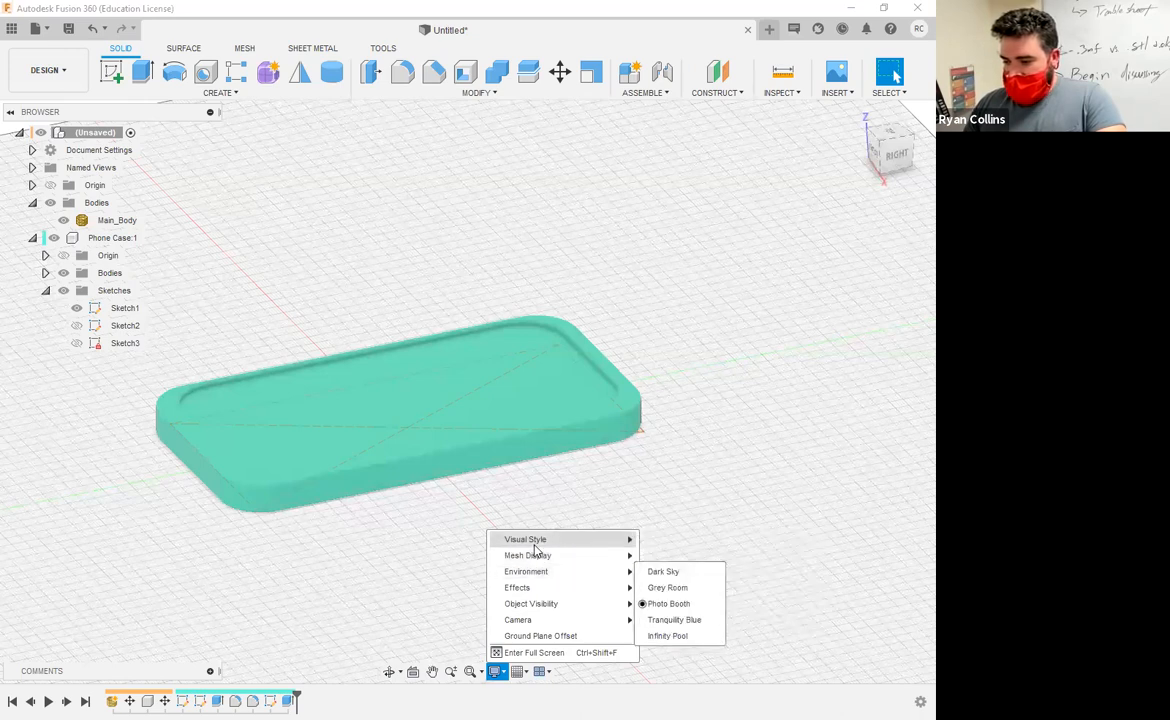
mouse_move(535, 542)
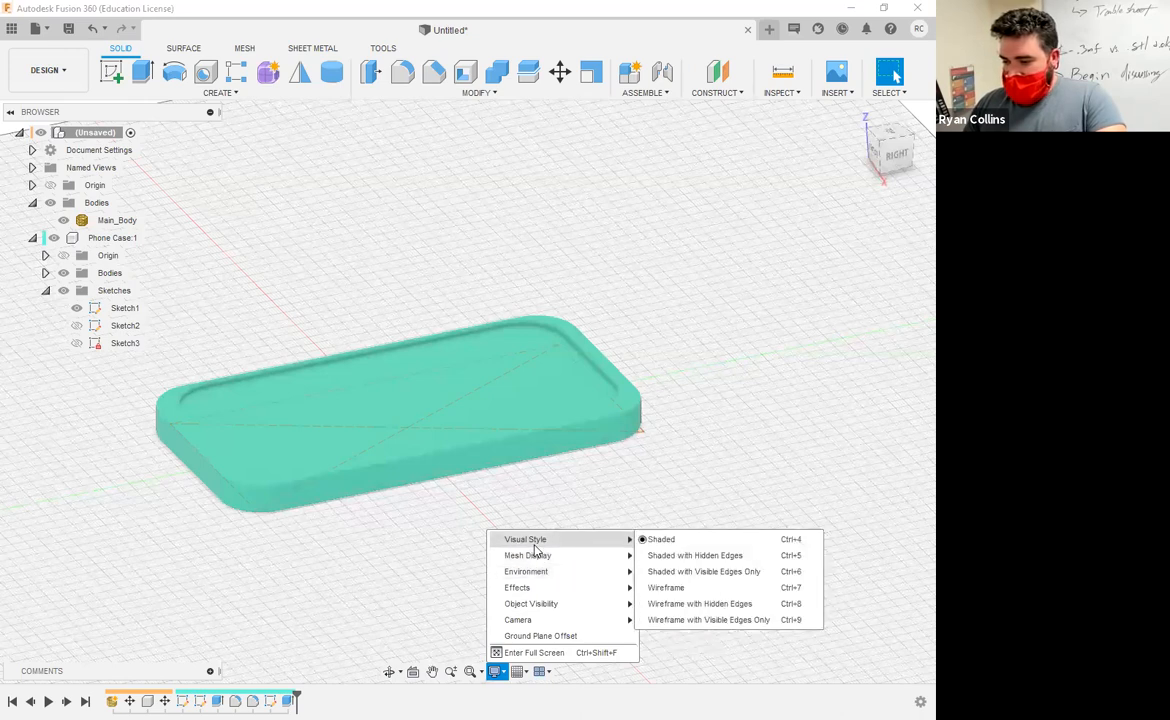
click(695, 572)
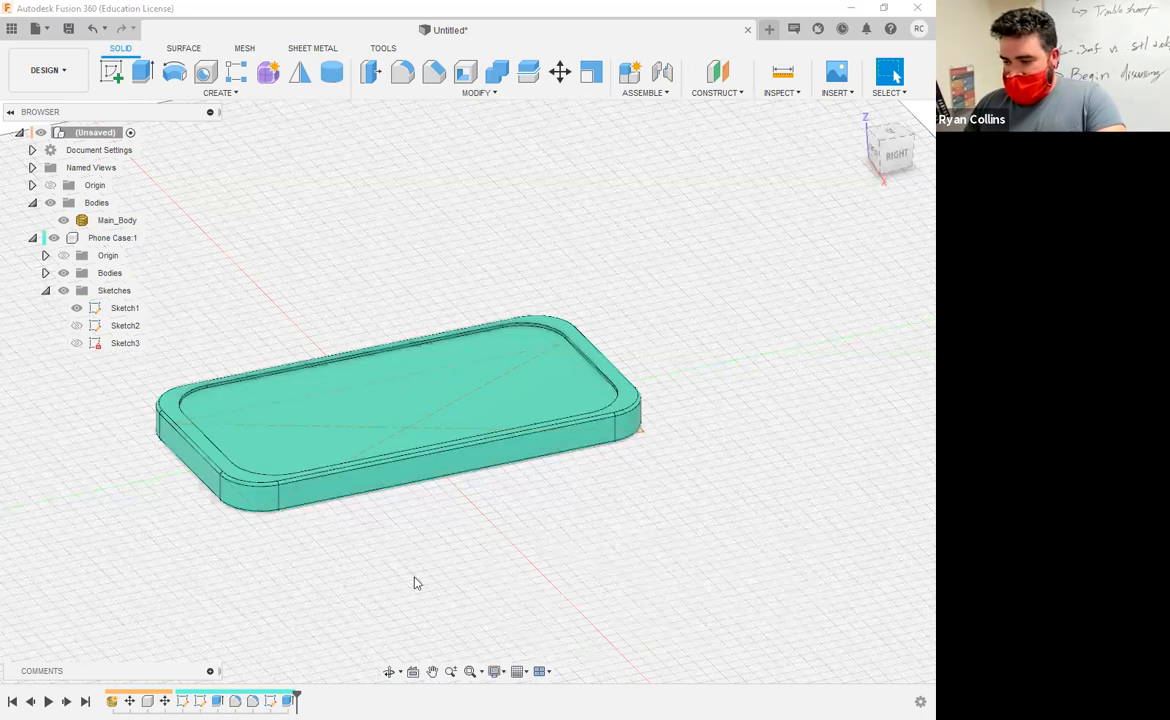
Set the visual style to Wireframe with Hidden Edges and inspect the phone mesh inside the case from several sides
click(496, 672)
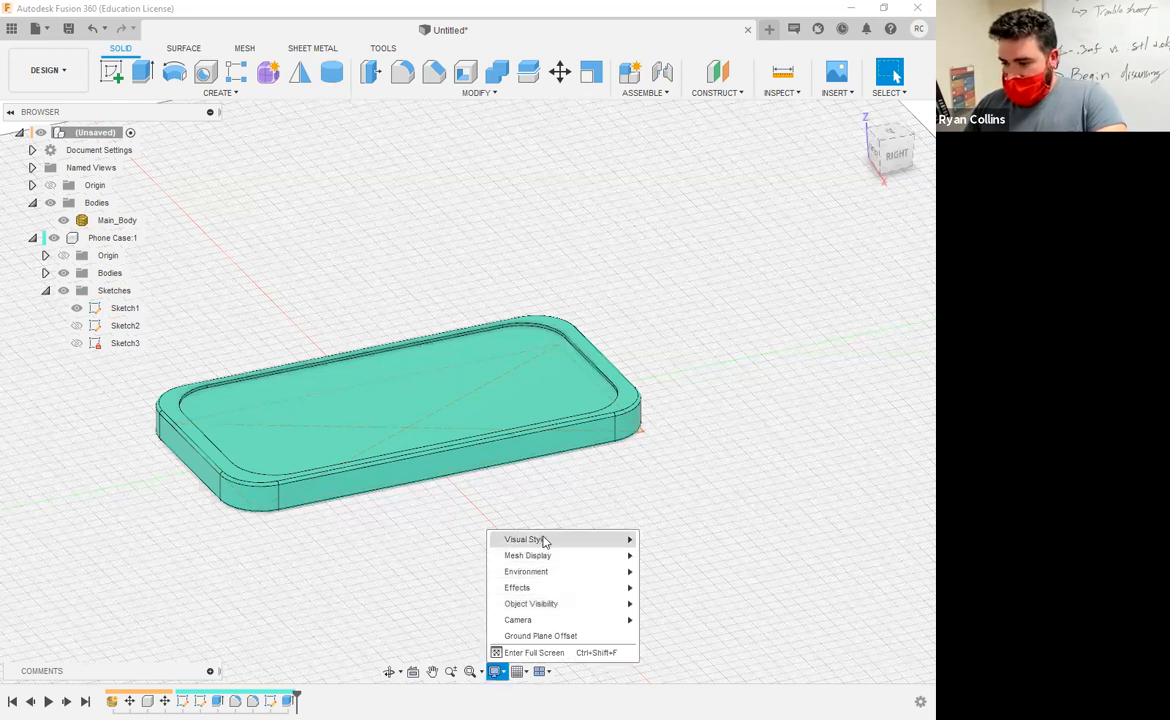
mouse_move(580, 545)
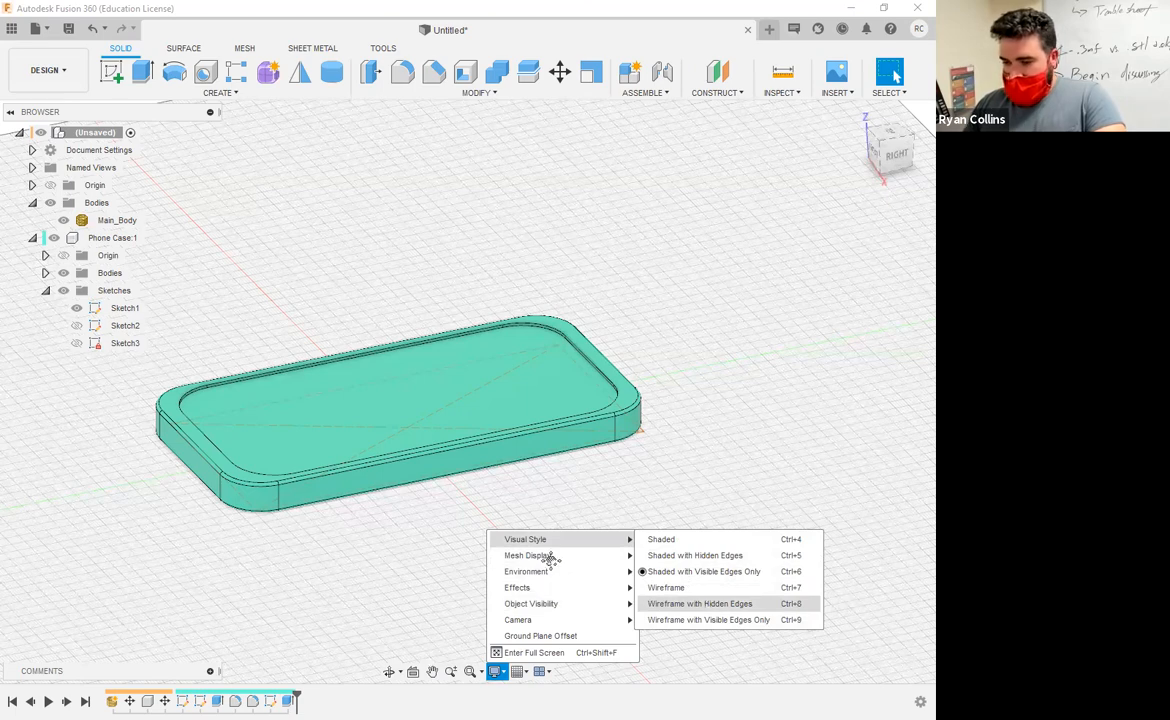
click(700, 604)
shift+middle_drag(346, 513, 504, 530)
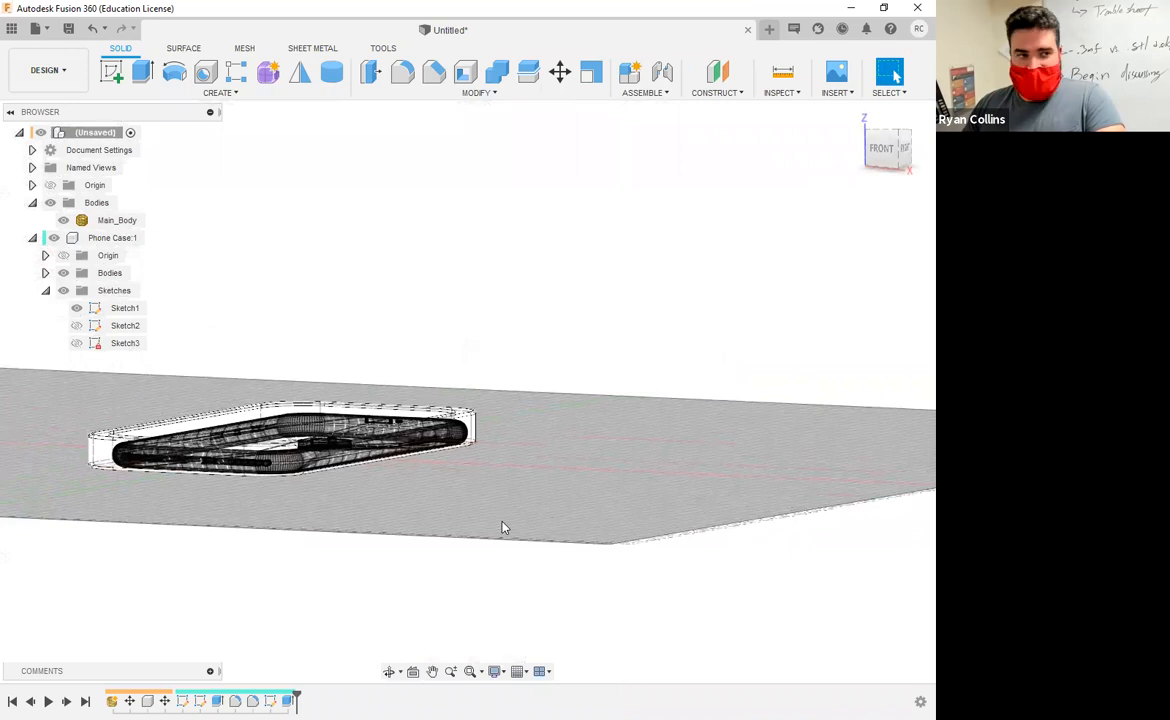
shift+middle_drag(559, 415, 528, 478)
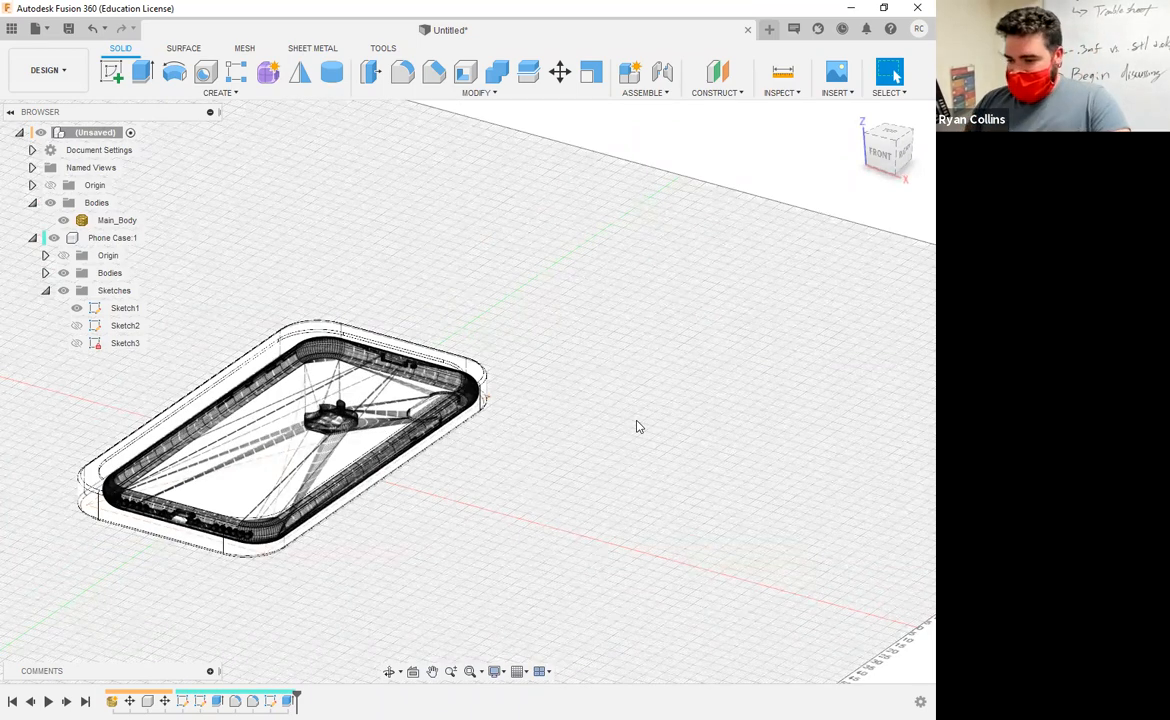
shift+middle_drag(561, 387, 484, 462)
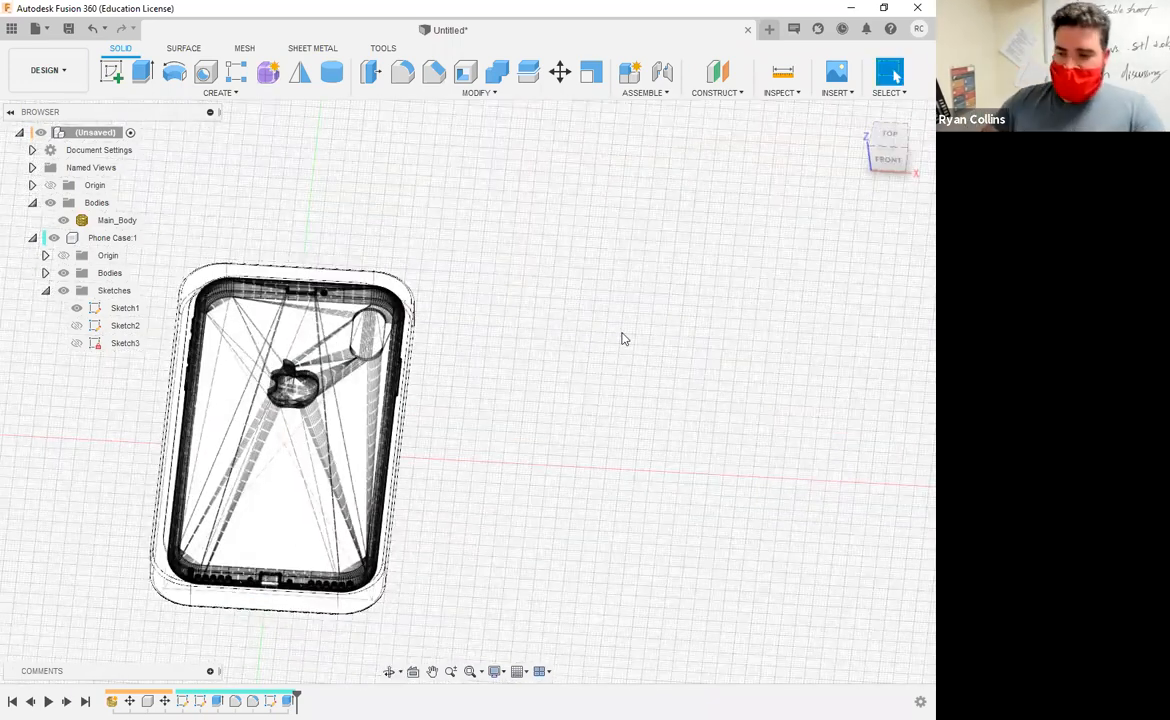
shift+middle_drag(617, 360, 540, 517)
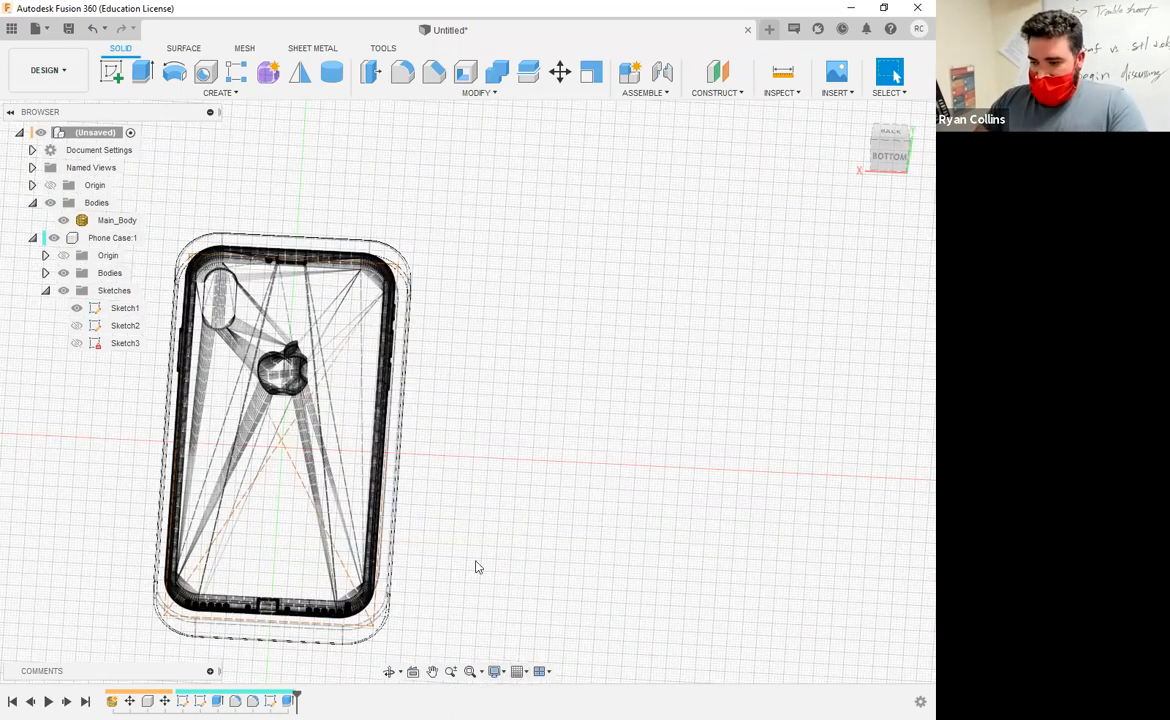
Activate the Phone Case component in place of the top-level component
click(887, 160)
scroll(304, 349, up, 4)
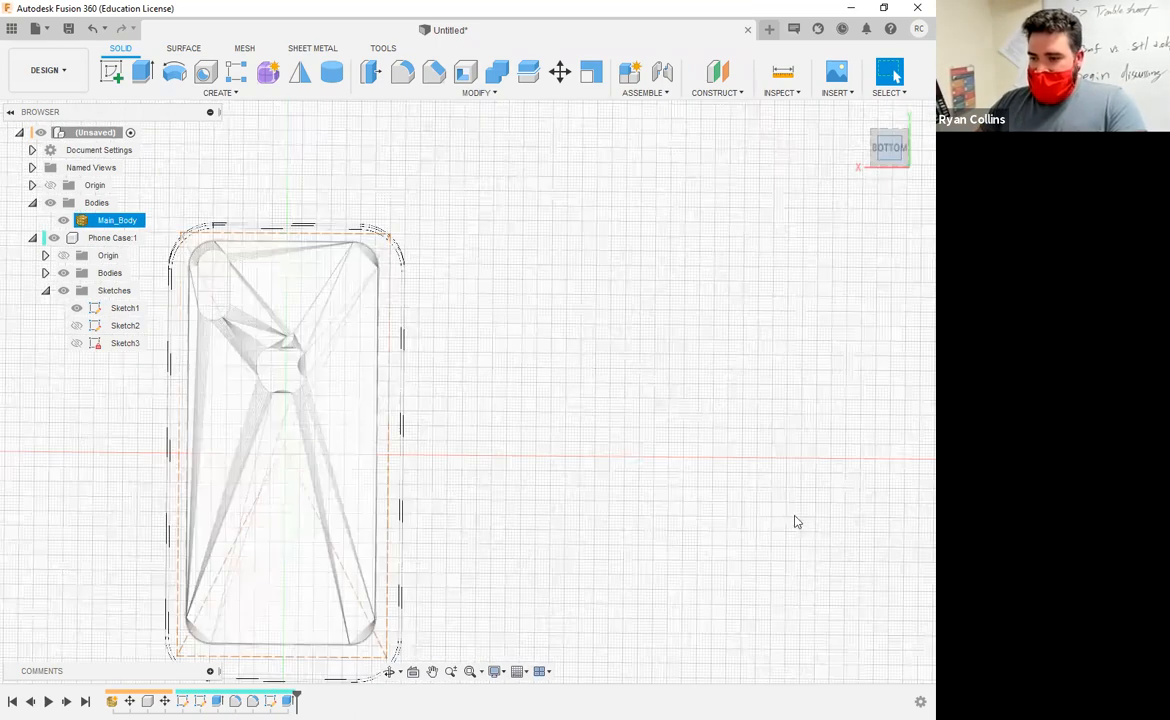
click(111, 72)
shift+middle_drag(750, 399, 750, 428)
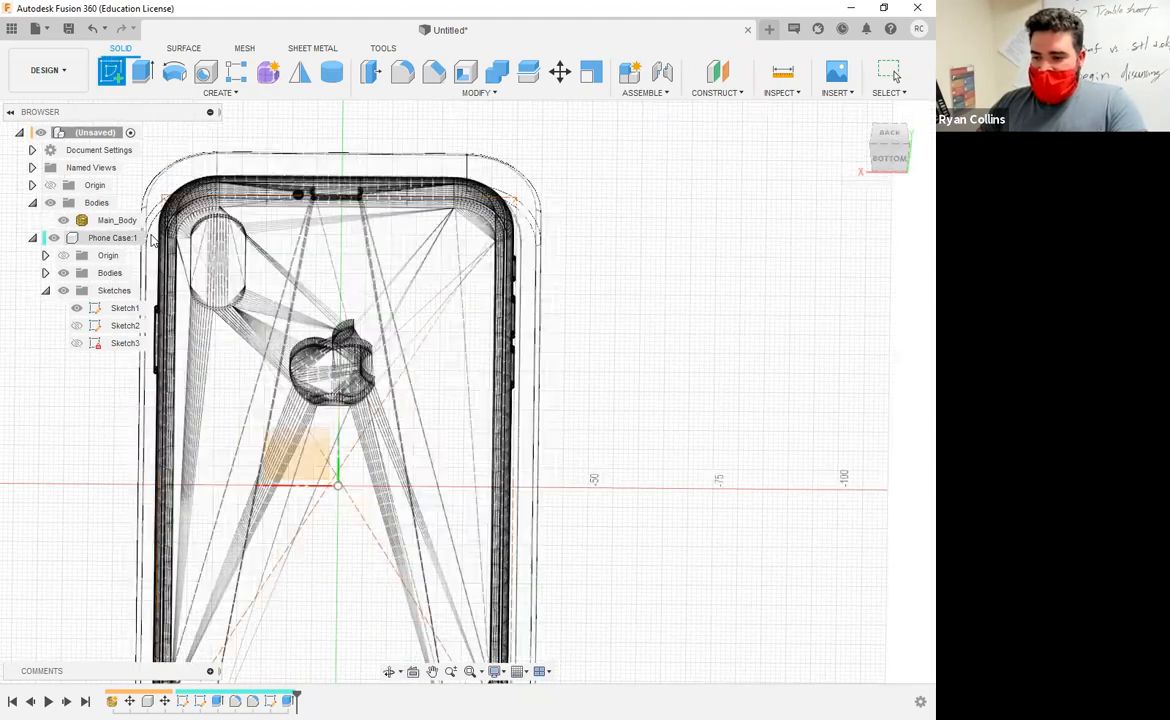
click(152, 237)
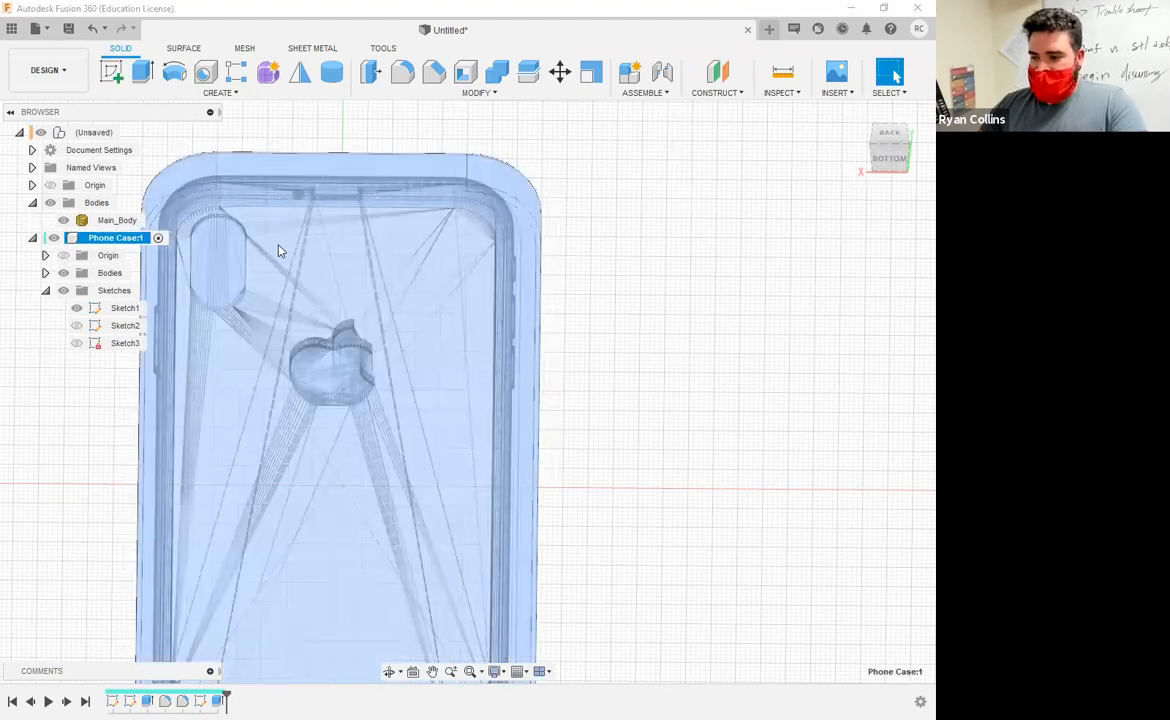
Start a new sketch on the bottom face of the phone case body
shift+middle_drag(549, 432, 536, 418)
click(206, 442)
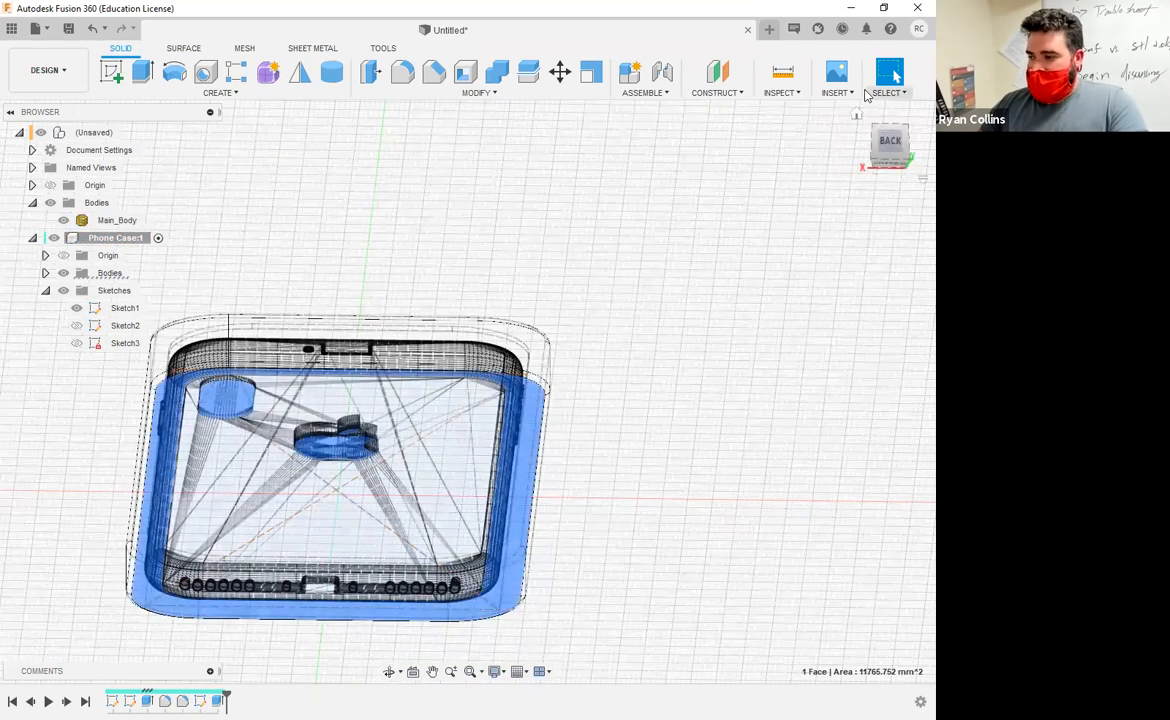
shift+middle_drag(849, 271, 897, 170)
click(897, 170)
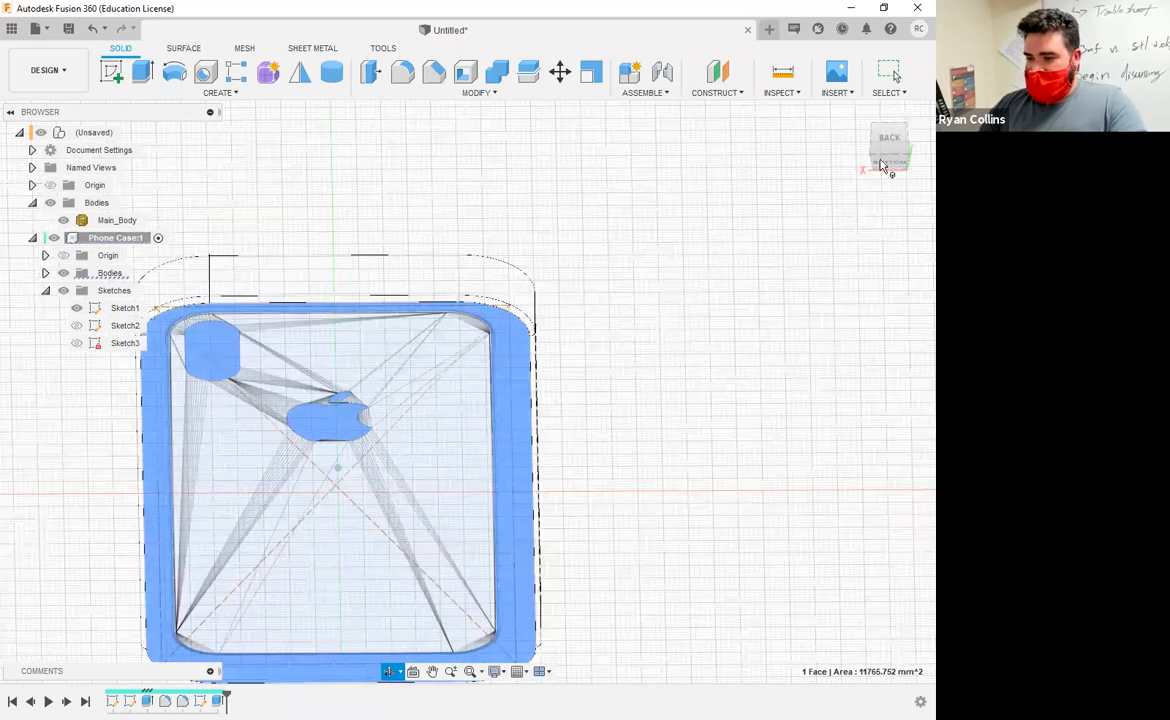
click(115, 74)
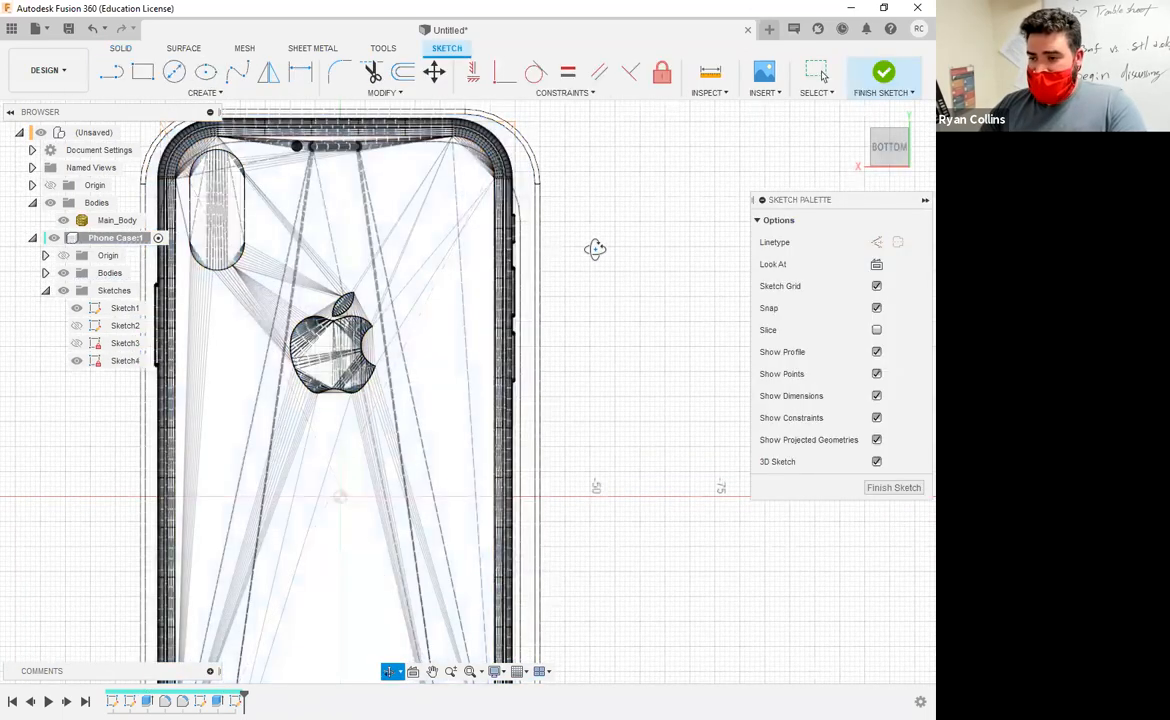
click(535, 293)
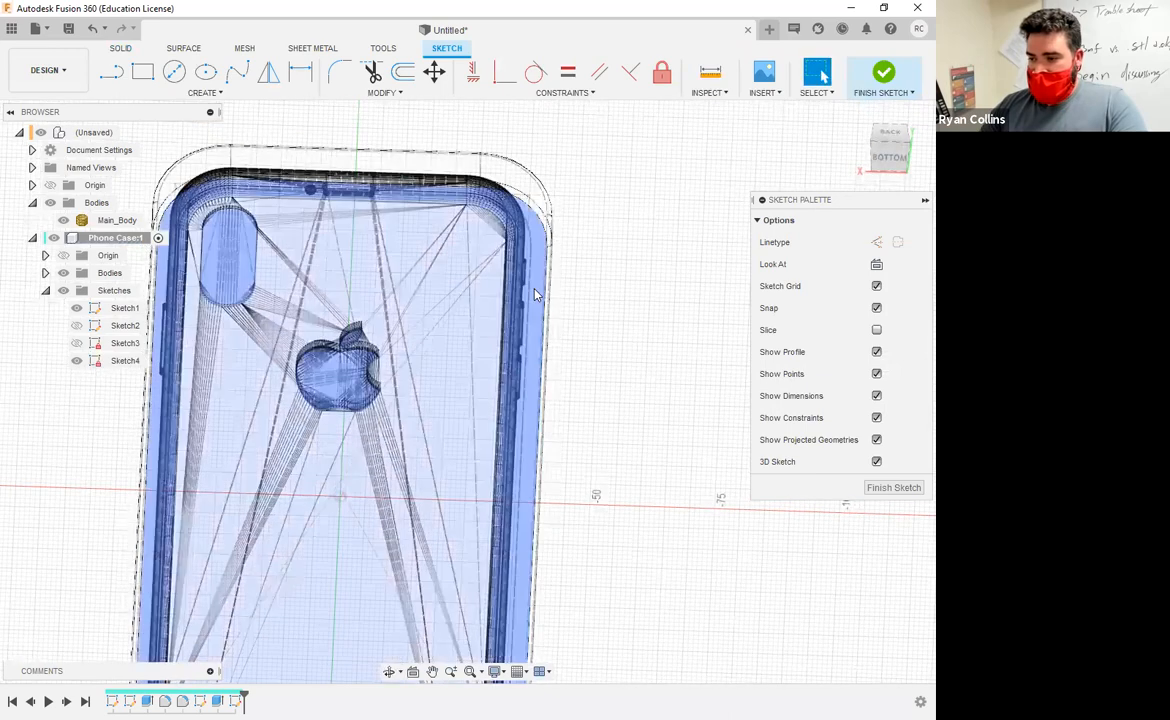
click(174, 74)
click(885, 160)
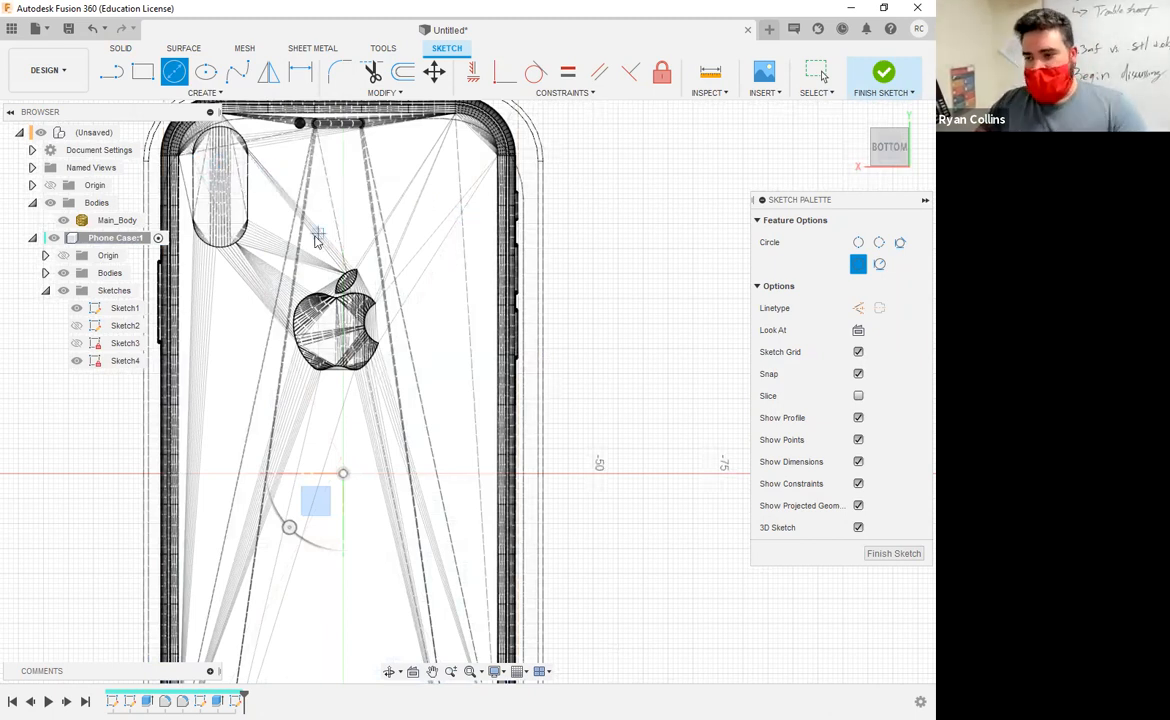
key(Escape)
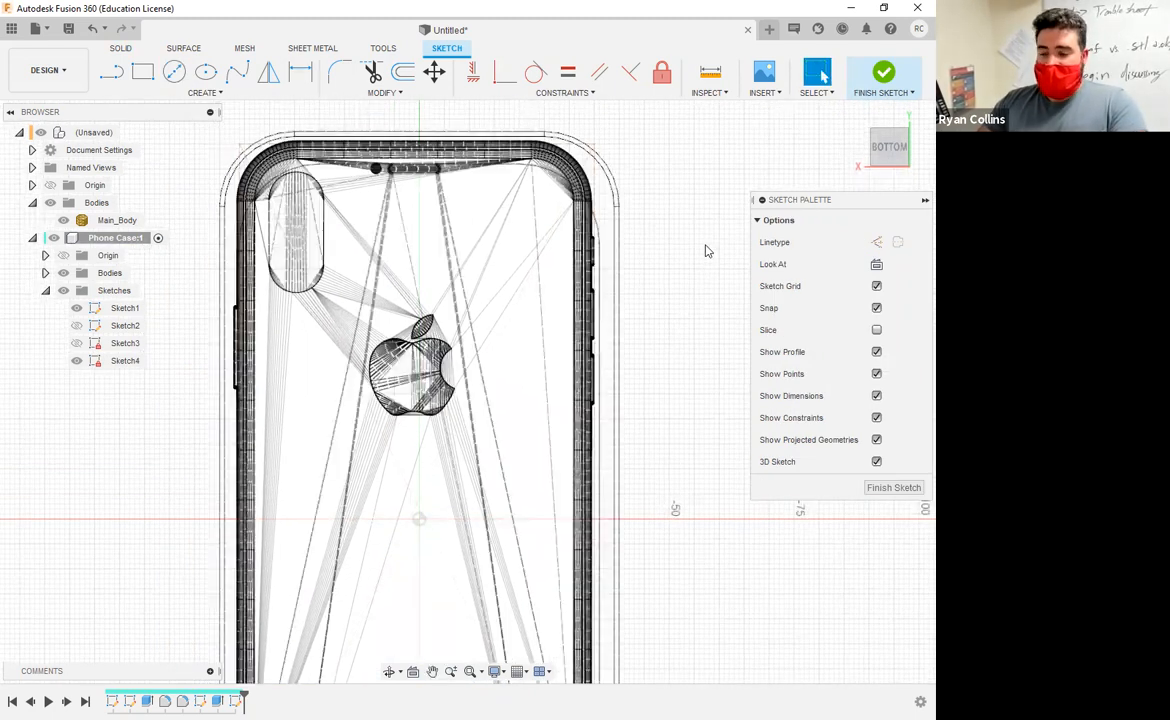
click(198, 93)
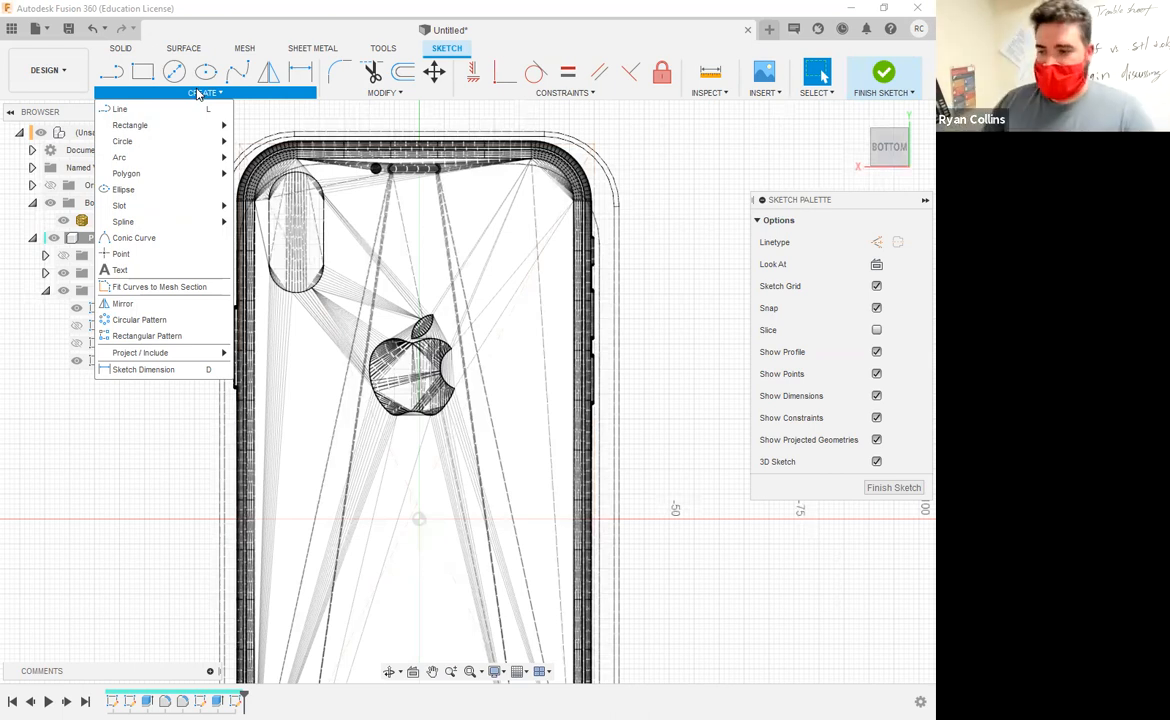
middle_drag(612, 394, 636, 342)
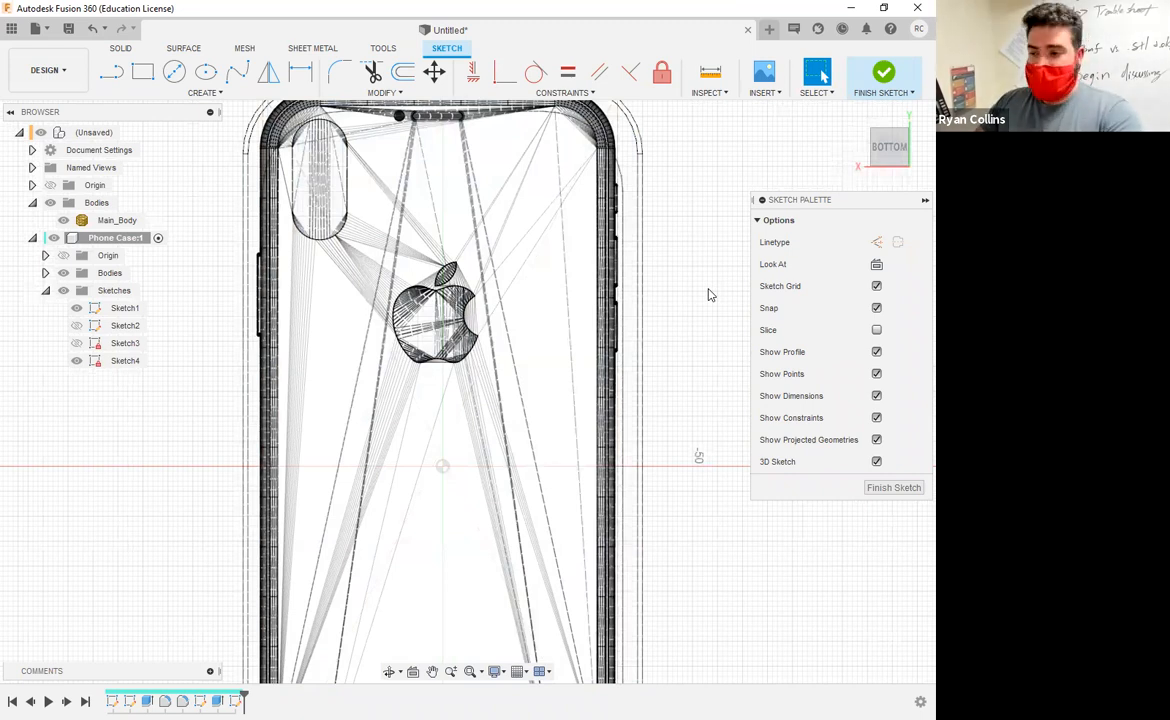
Try to project geometry for the camera opening into the sketch, picking the case's bottom face
key(p)
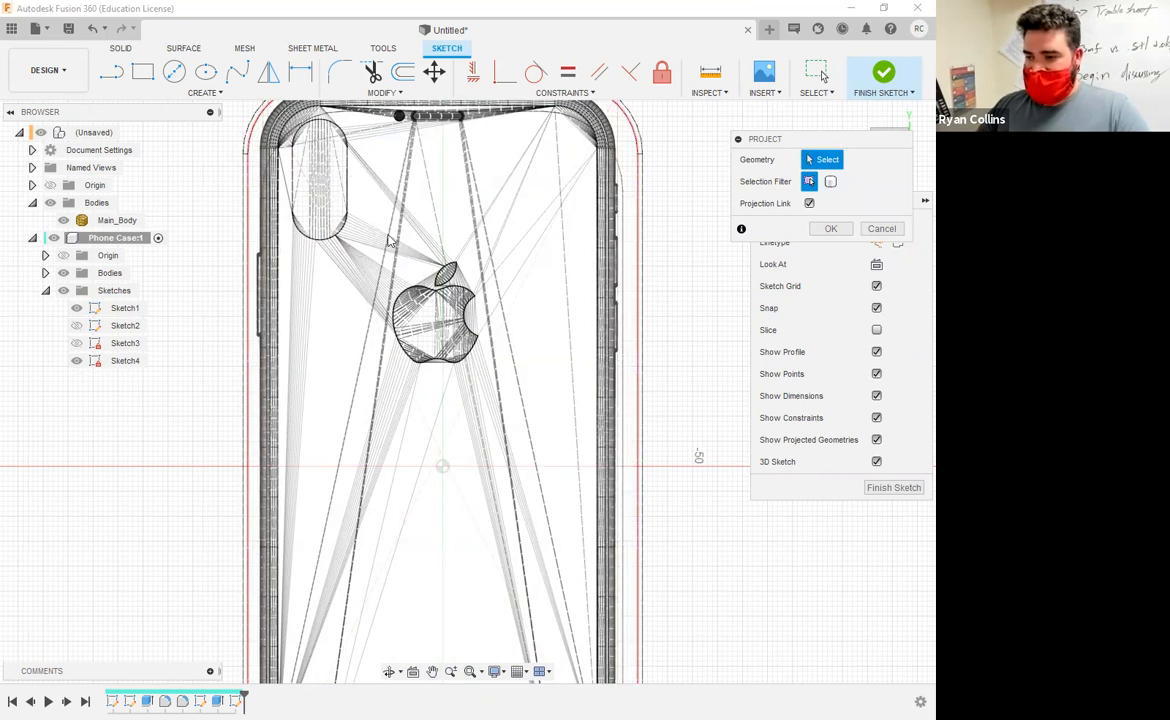
scroll(351, 213, up, 3)
shift+middle_drag(351, 213, 378, 232)
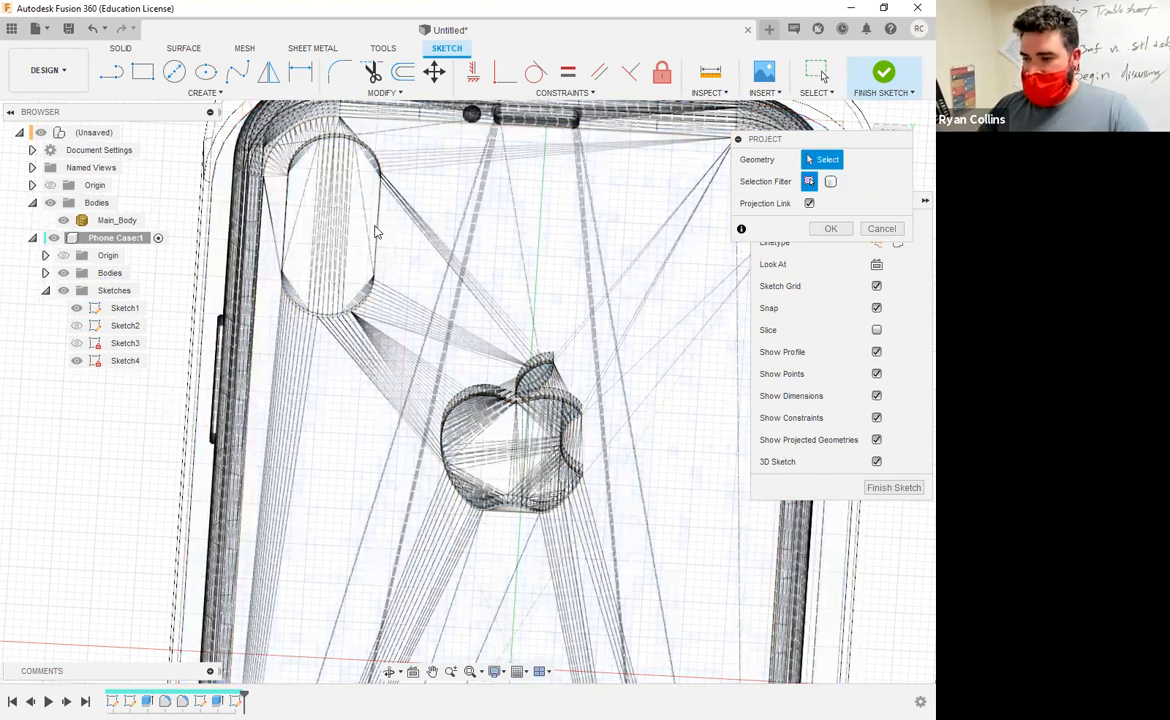
click(690, 220)
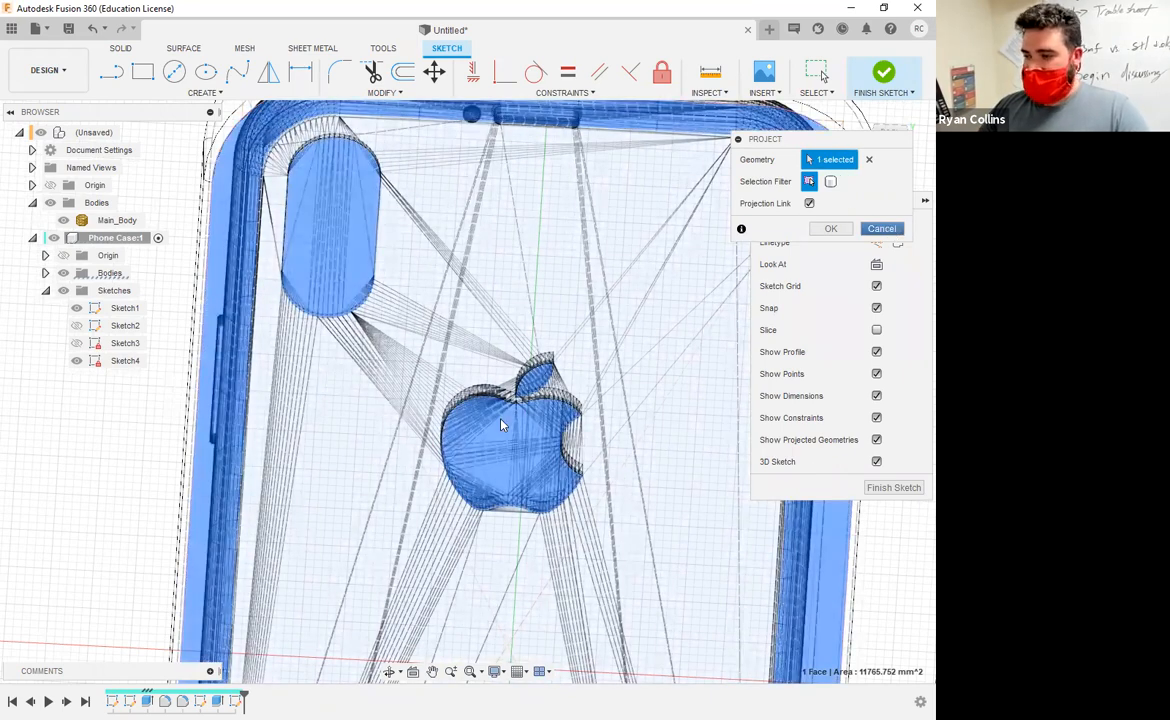
key(Escape)
mouse_move(825, 262)
shift+middle_down()
mouse_move(797, 237)
mouse_move(705, 226)
shift+middle_up()
click(510, 356)
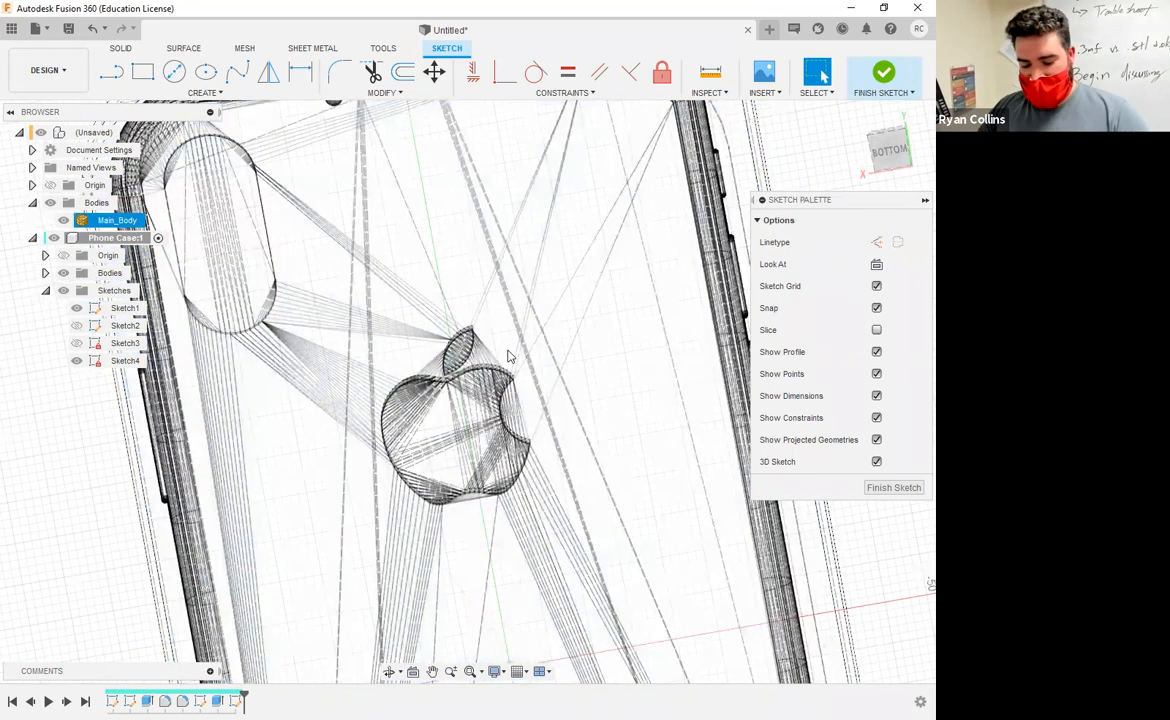
key(Escape)
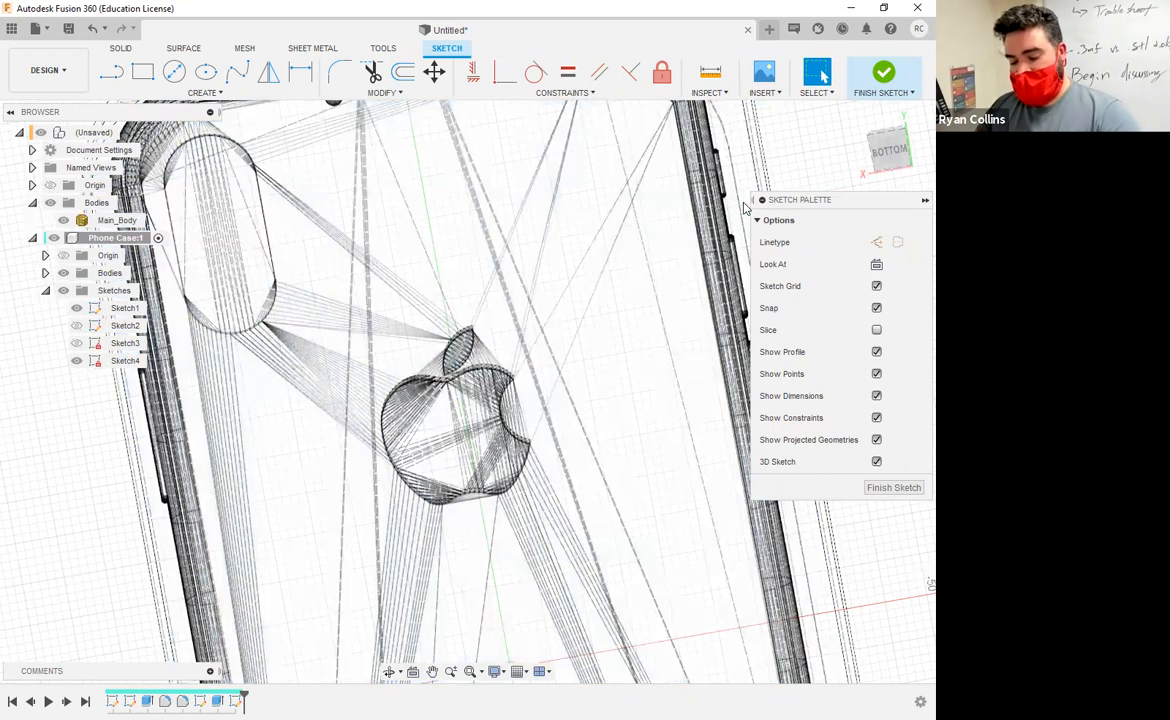
Draw a two-point circle about 10.9 mm in diameter over the lower rounded end of the phone's camera outline
click(889, 153)
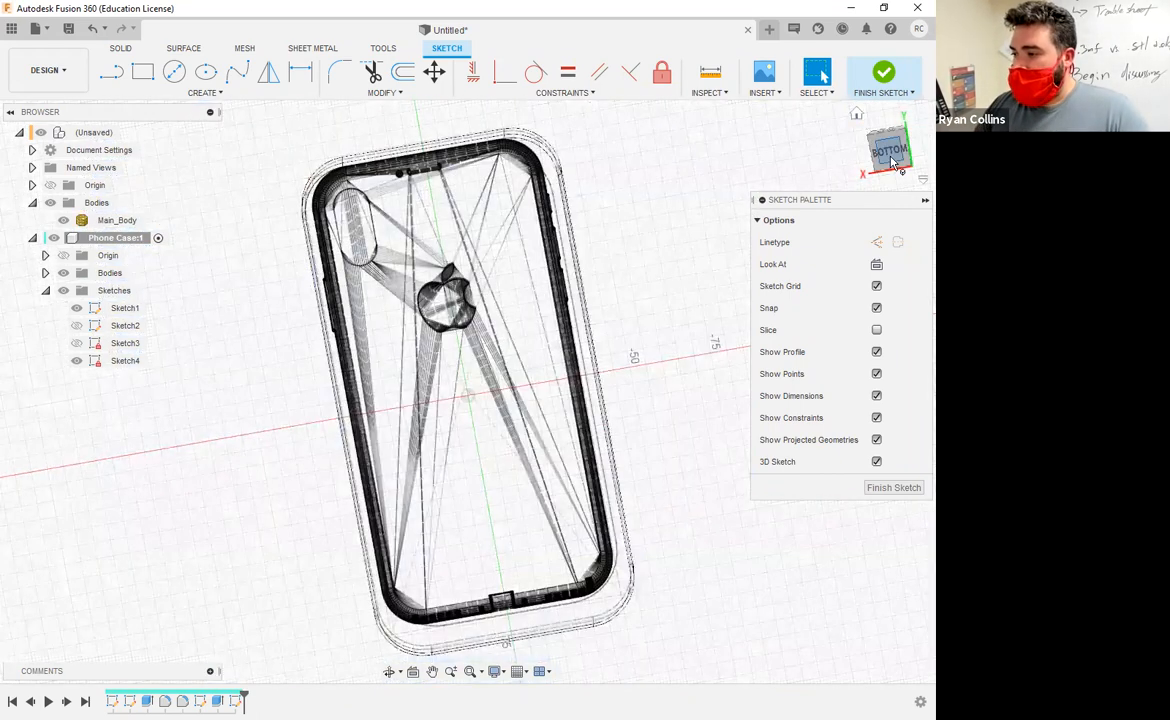
scroll(376, 230, up, 4)
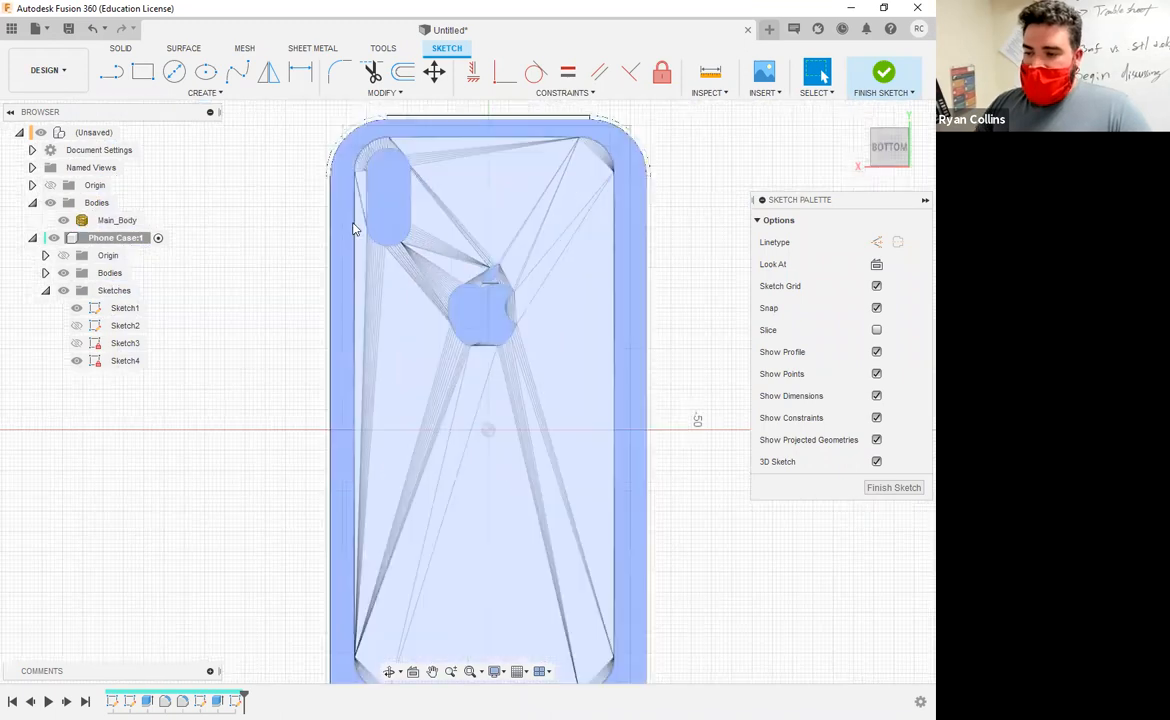
click(174, 71)
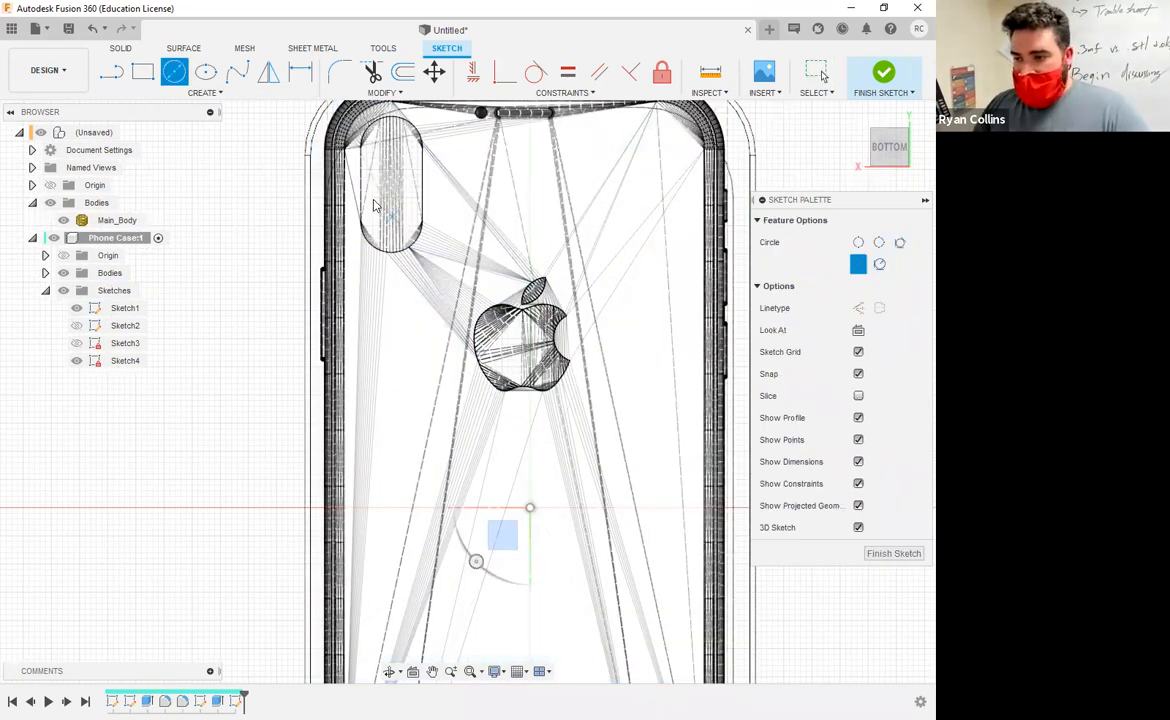
key(Escape)
click(205, 92)
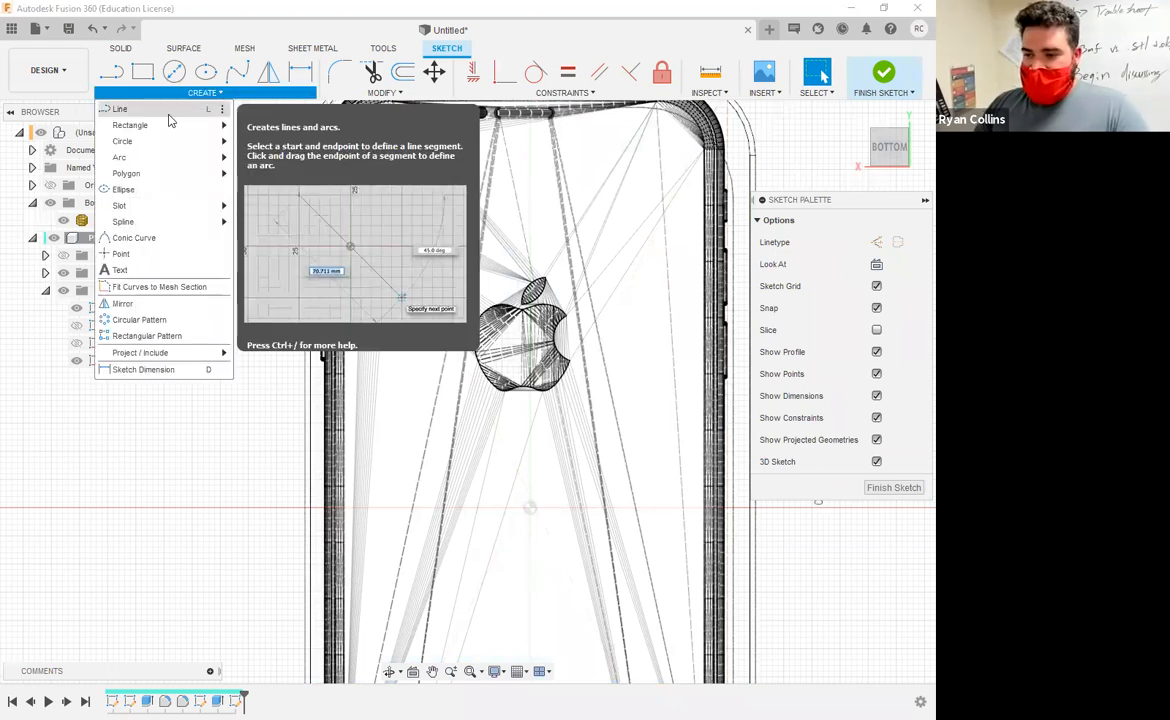
mouse_move(180, 141)
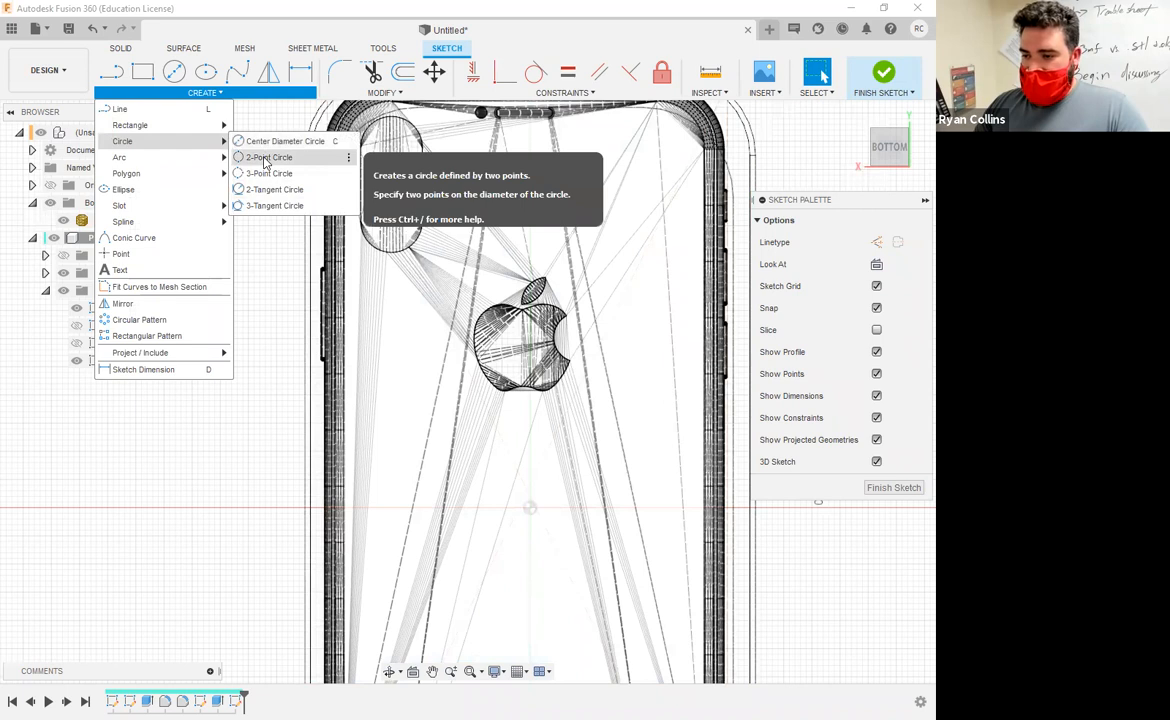
click(266, 158)
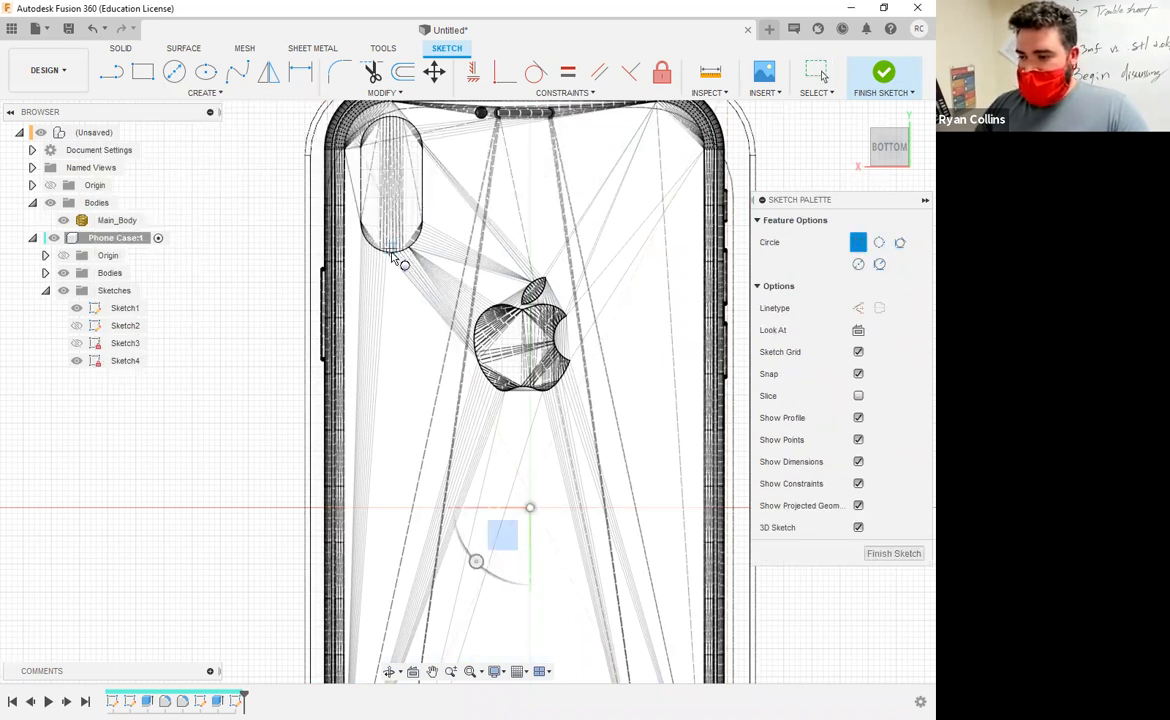
scroll(393, 257, up, 5)
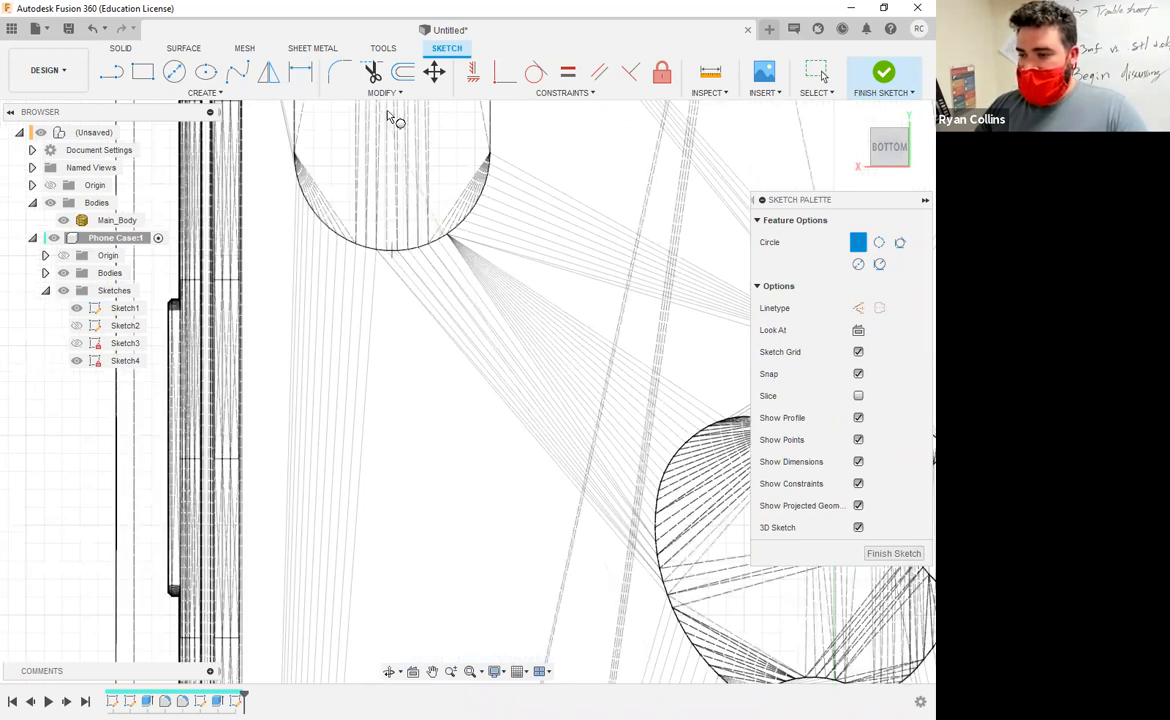
scroll(399, 138, up, 3)
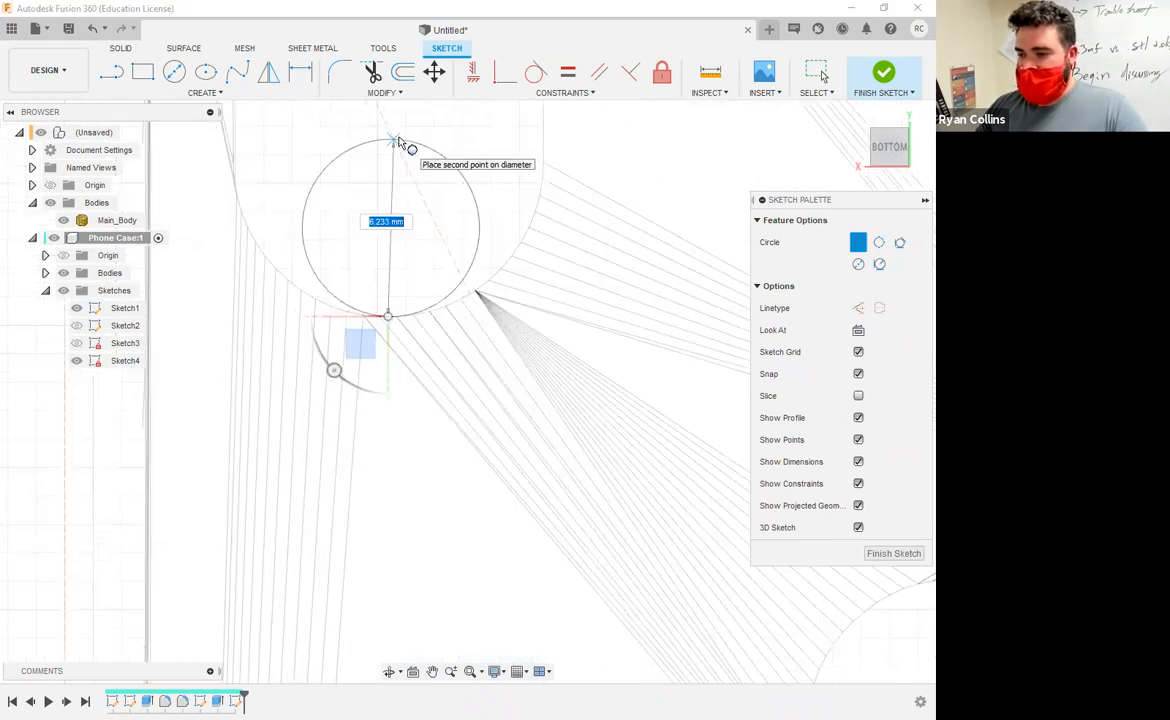
middle_drag(397, 132, 401, 302)
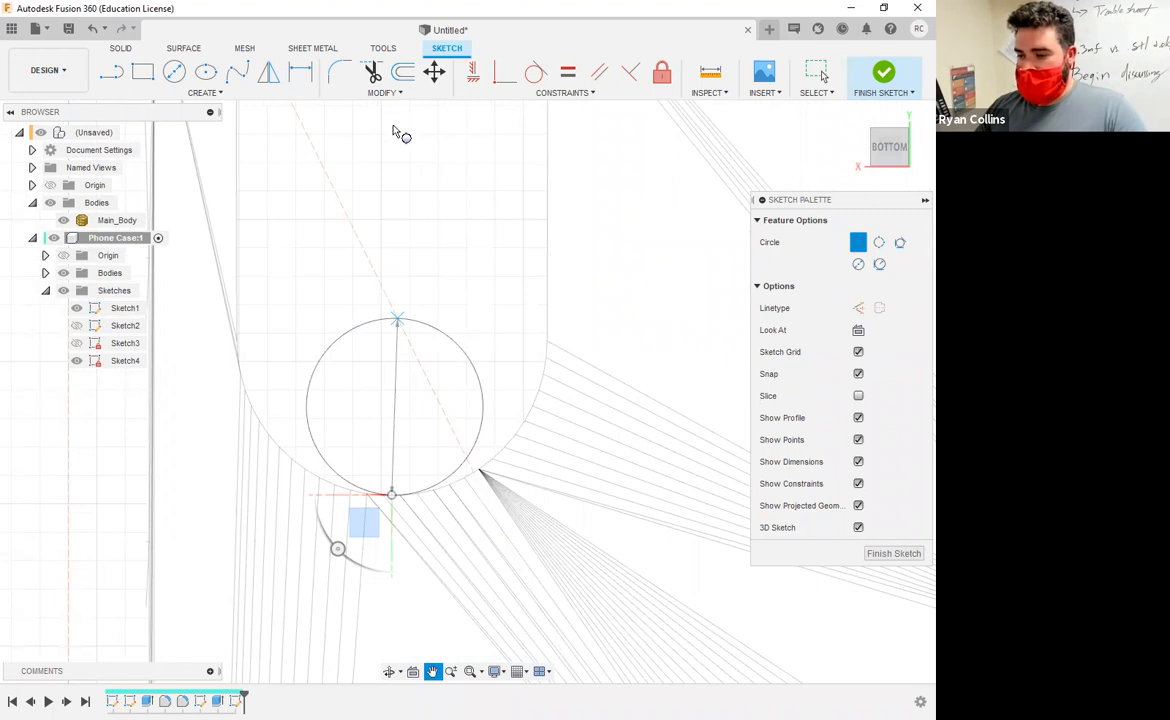
scroll(397, 132, up, 2)
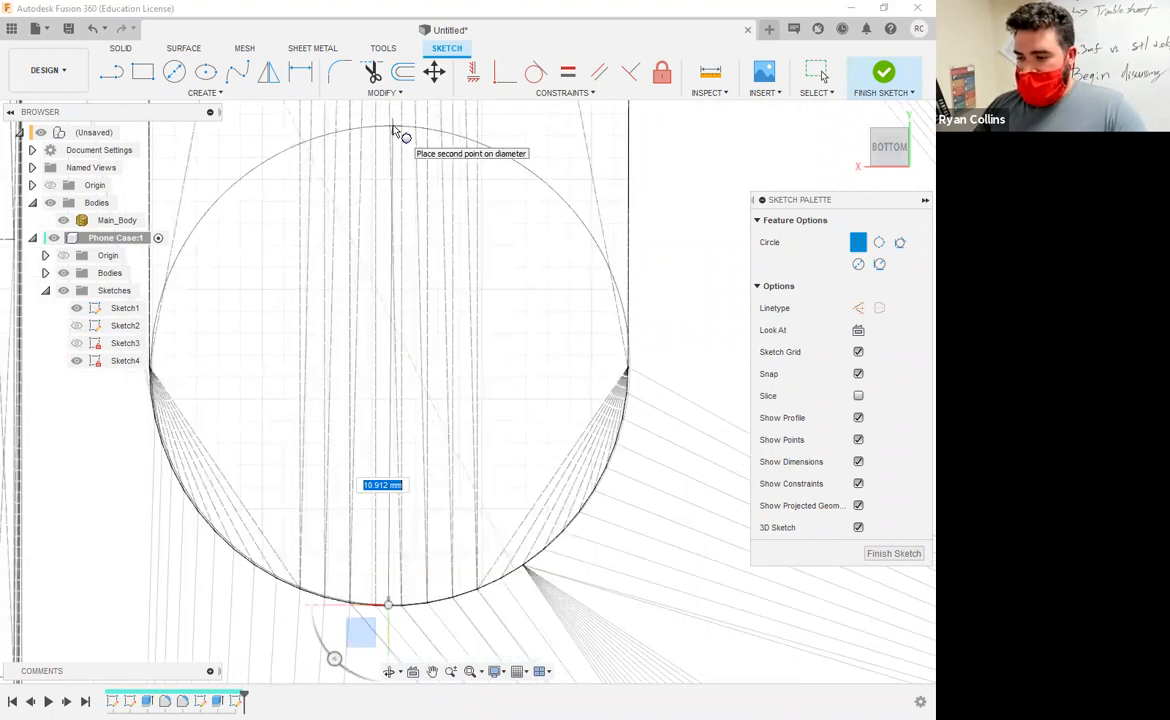
click(436, 283)
Dimension the circle at the lower end of the camera outline to an 11 mm diameter
scroll(436, 283, down, 5)
key(d)
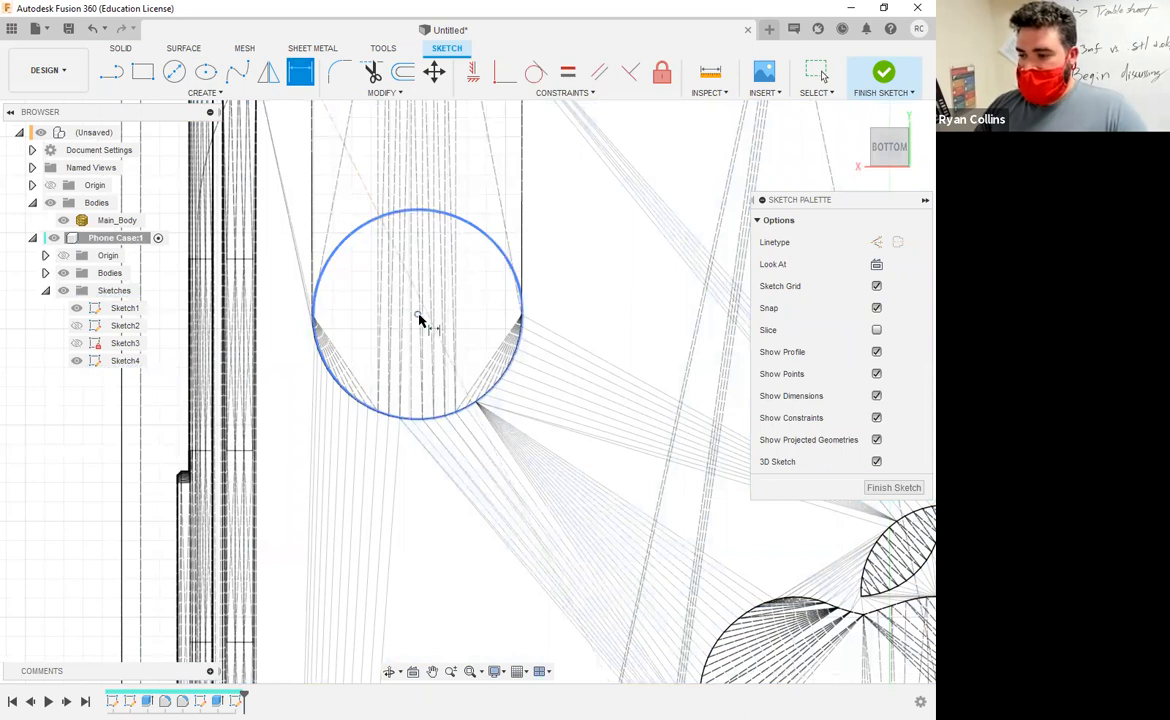
click(467, 221)
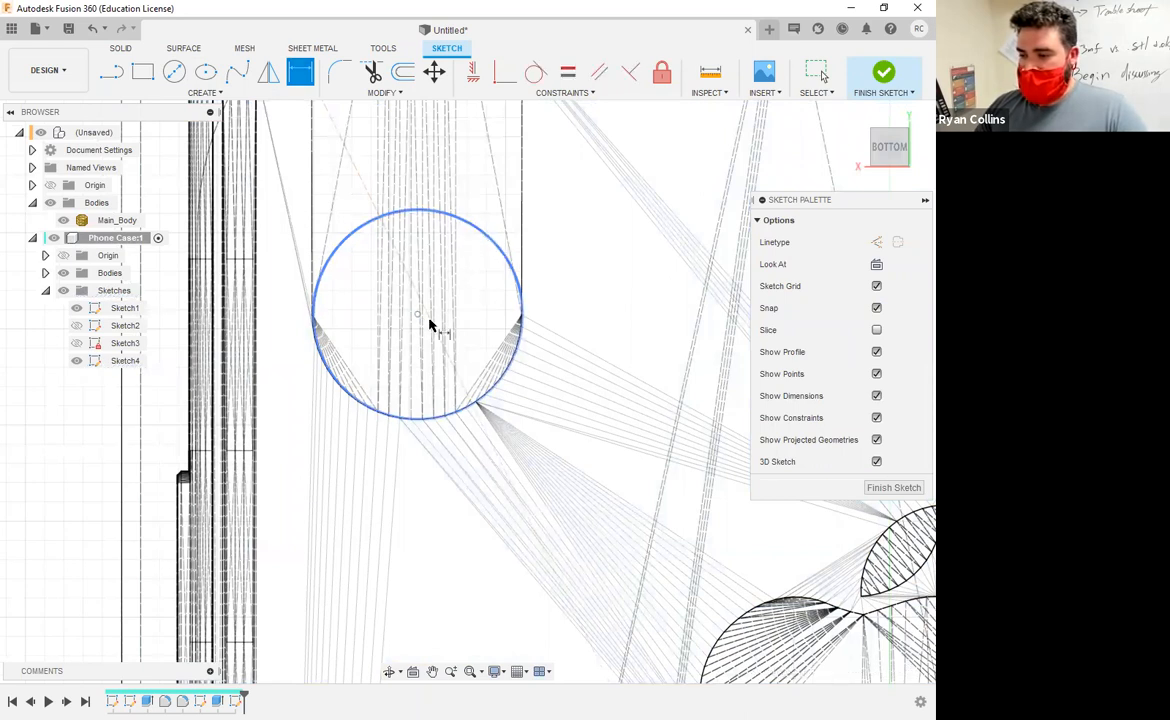
click(459, 305)
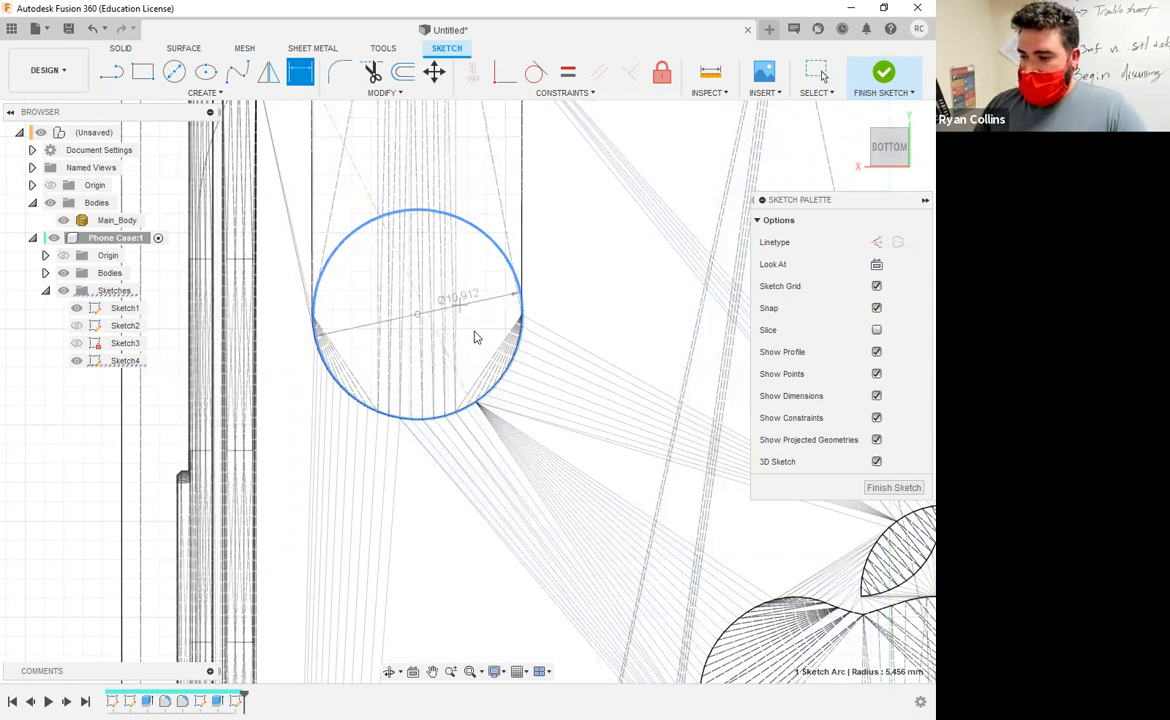
text(11)
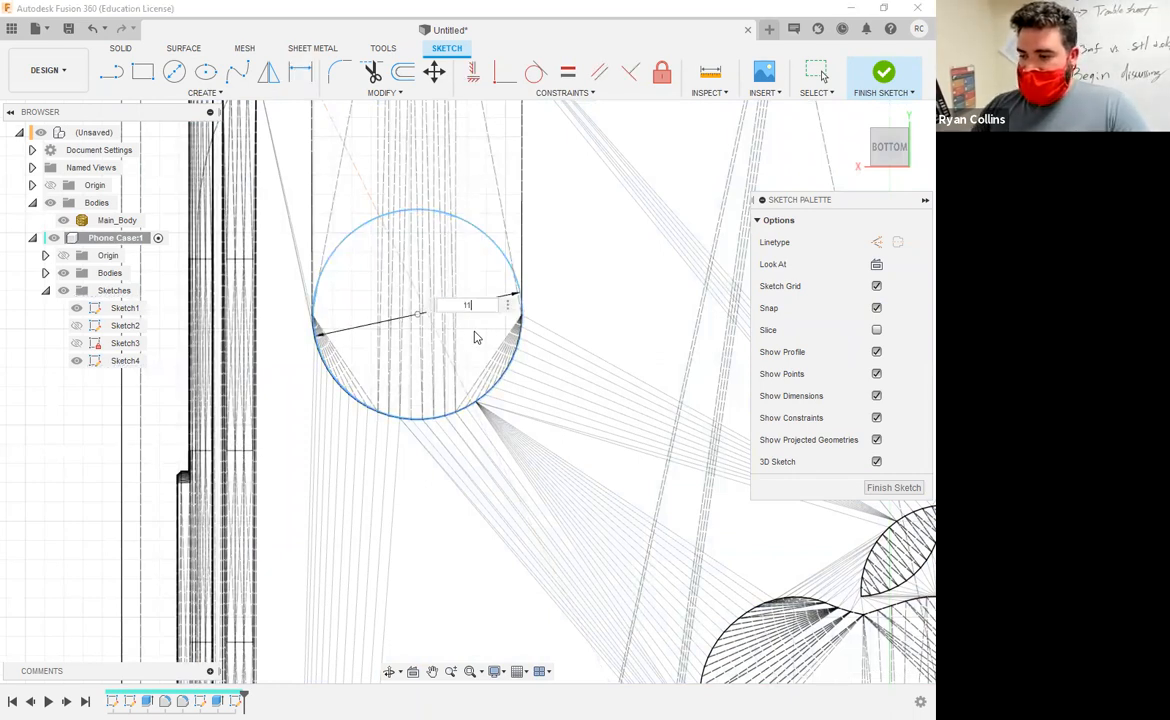
key(Return)
Draw a vertical construction line from the 11 mm circle's center up past the top edge of the phone case
scroll(467, 298, down, 5)
middle_drag(564, 222, 528, 367)
click(174, 72)
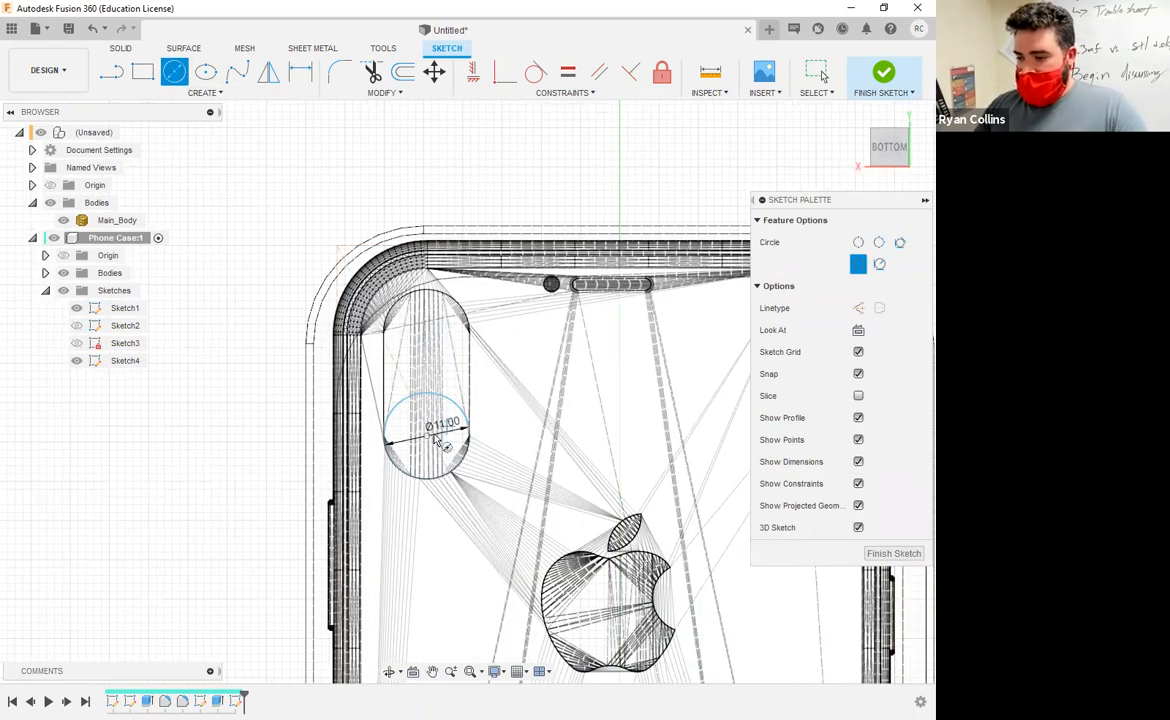
key(Escape)
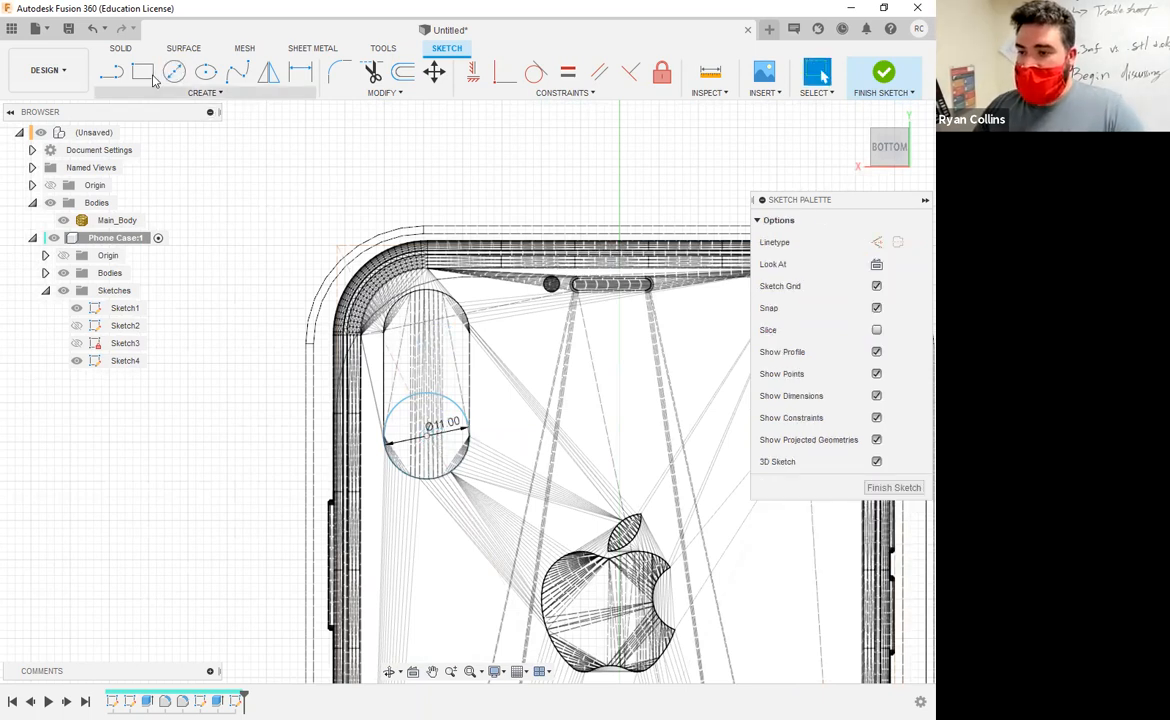
click(117, 78)
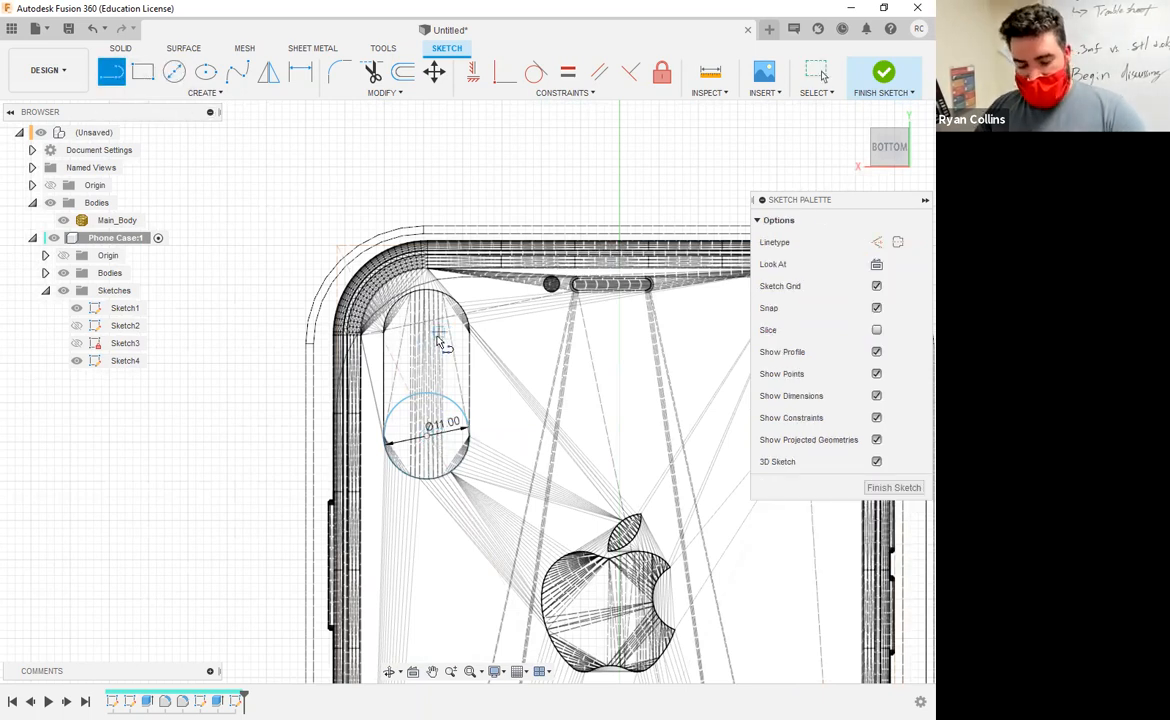
key(x)
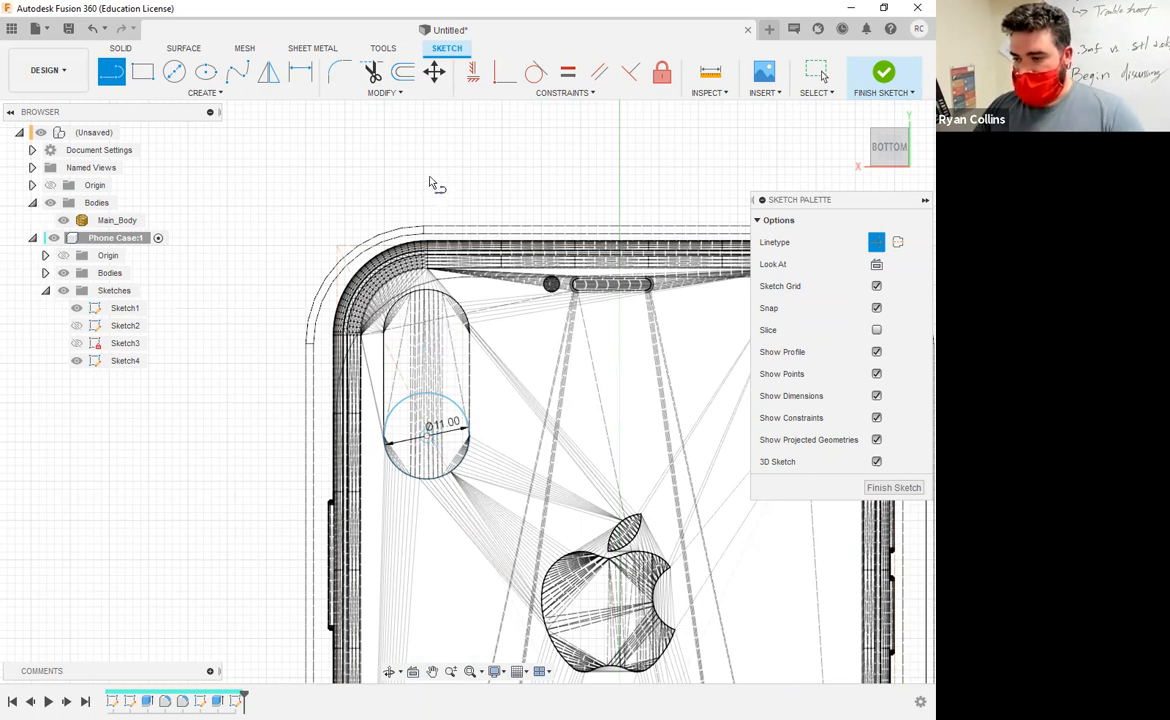
key(Escape)
Add an 11 mm circle on the construction line near the camera outline's upper end and change it to normal geometry
key(c)
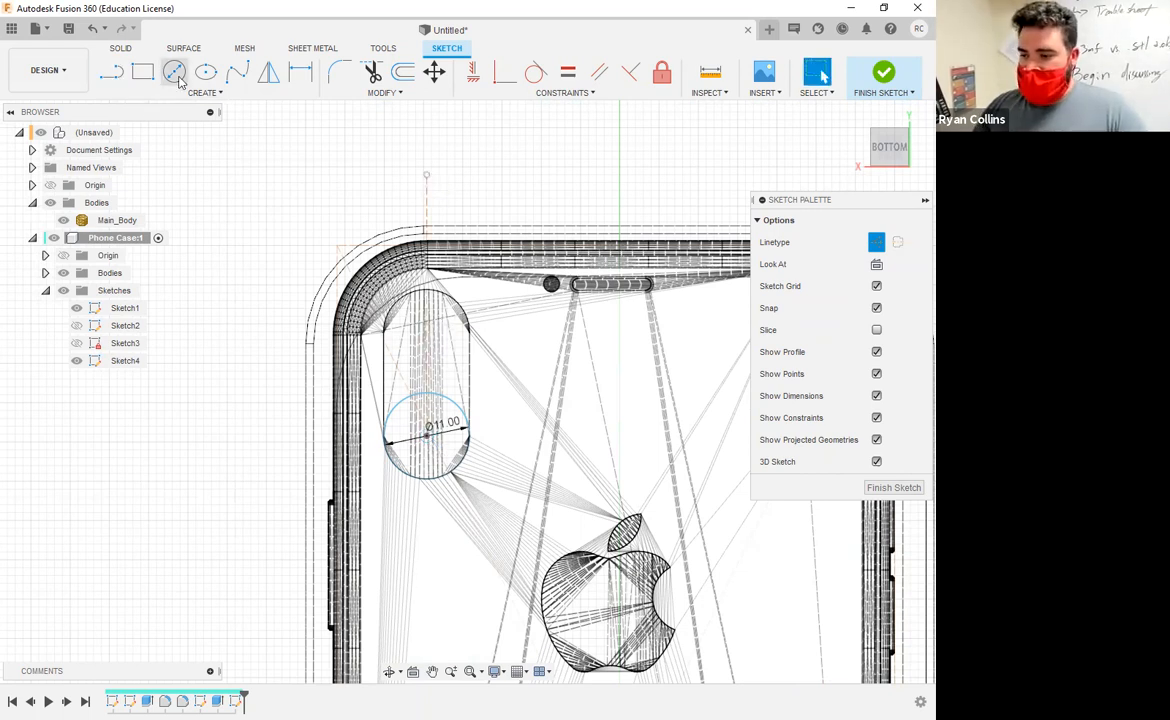
click(427, 336)
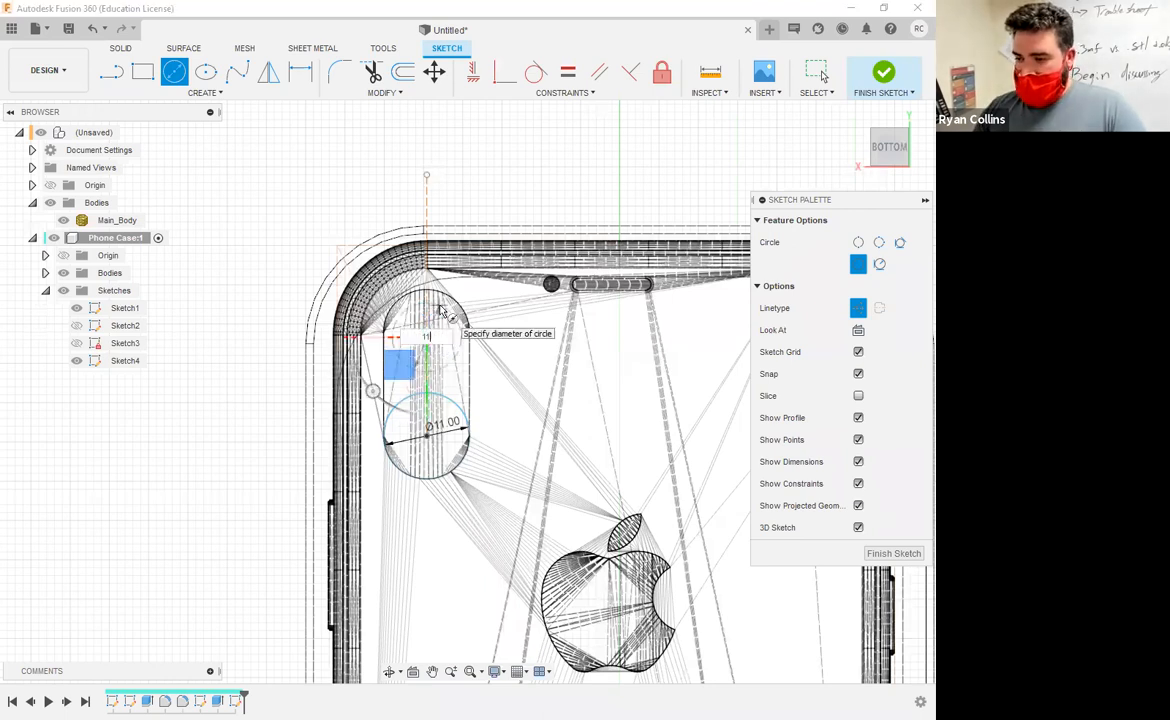
key(Return)
scroll(463, 358, up, 4)
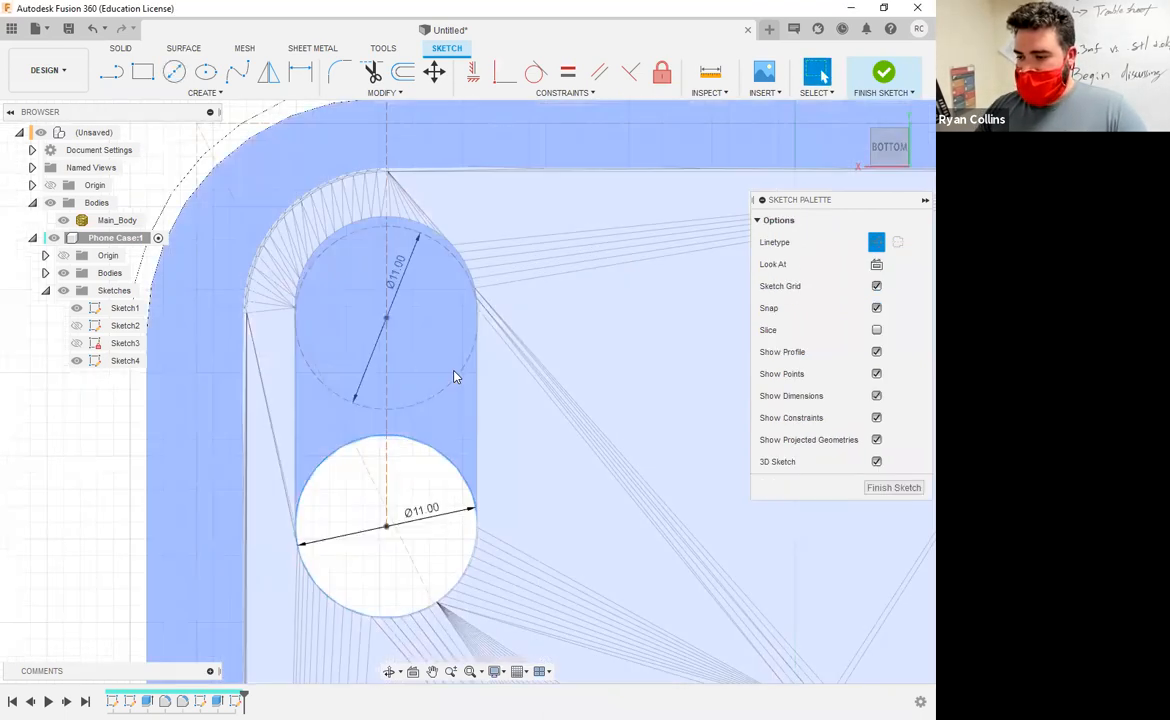
click(455, 381)
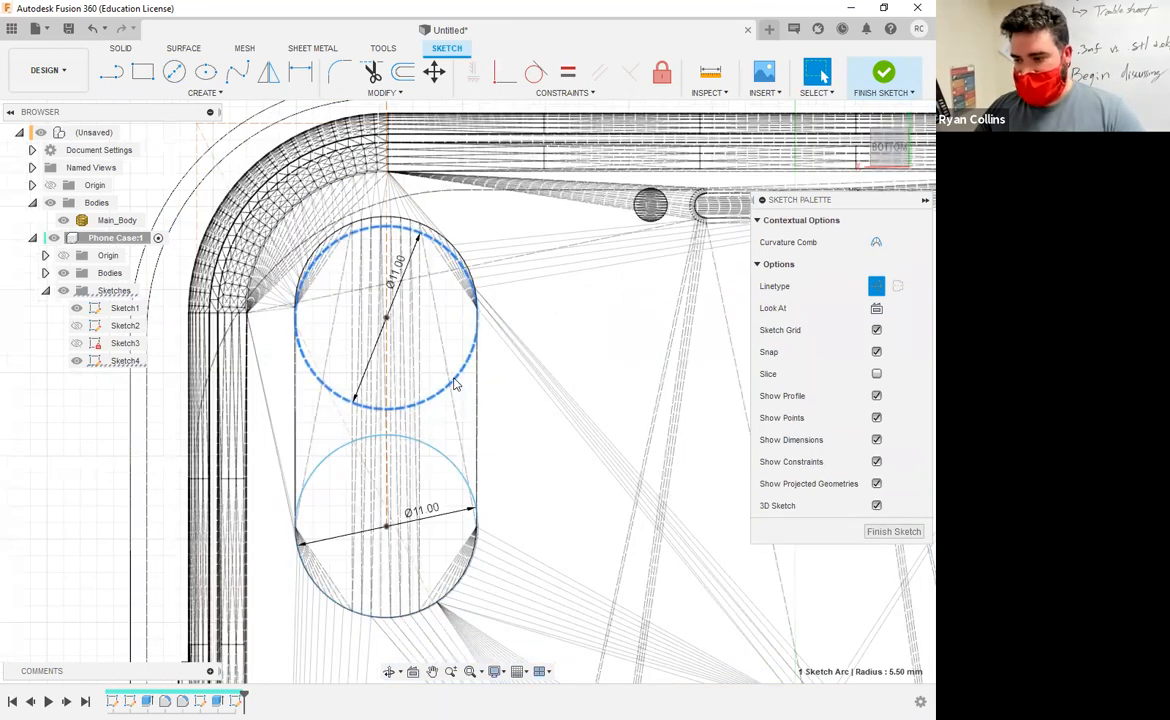
key(x)
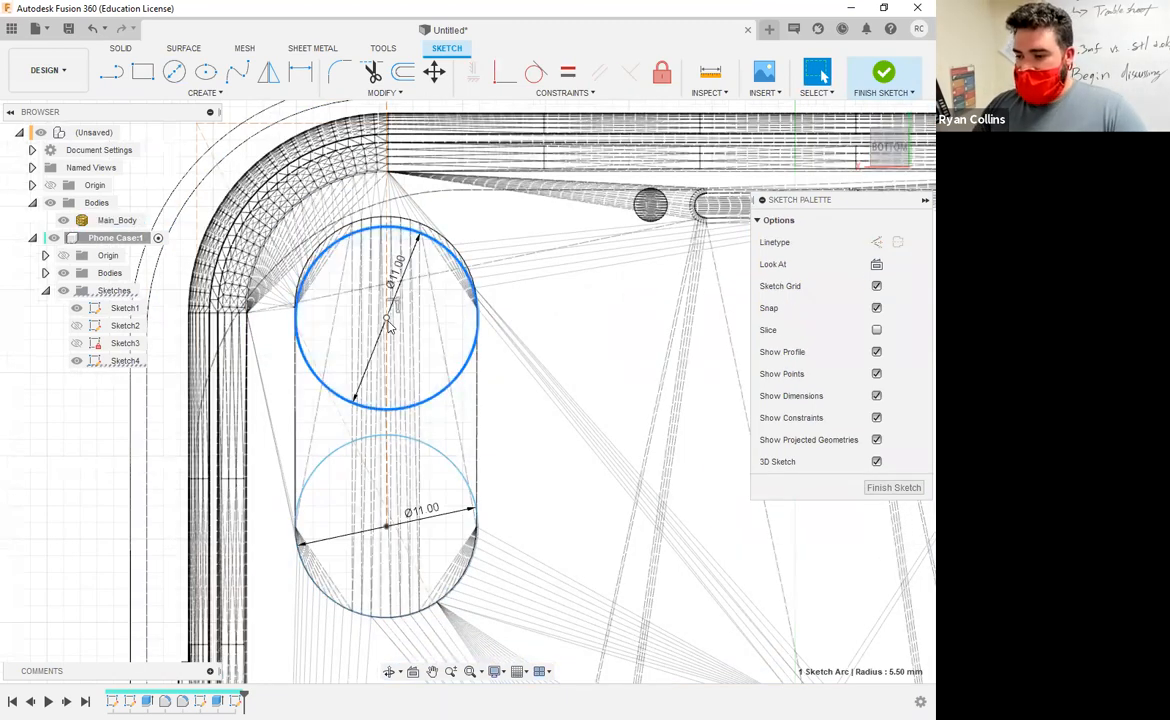
Move the upper circle's center point along the construction line with a Y distance of -0.5 mm
click(388, 322)
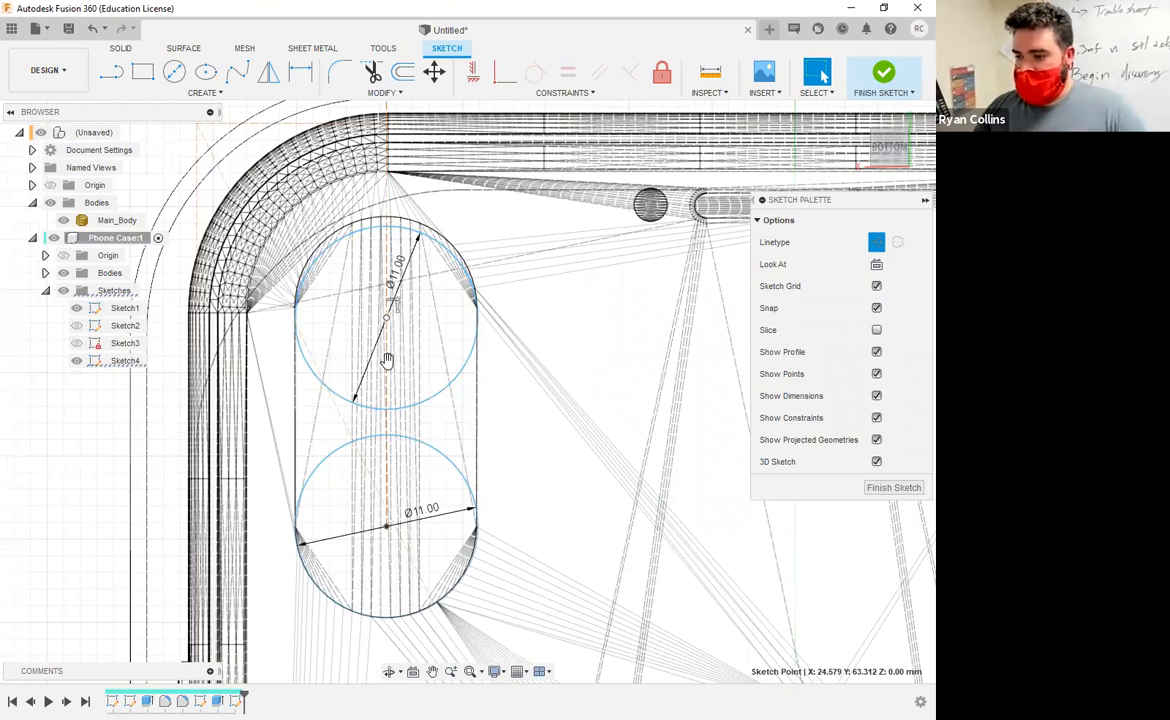
key(m)
drag(387, 330, 387, 345)
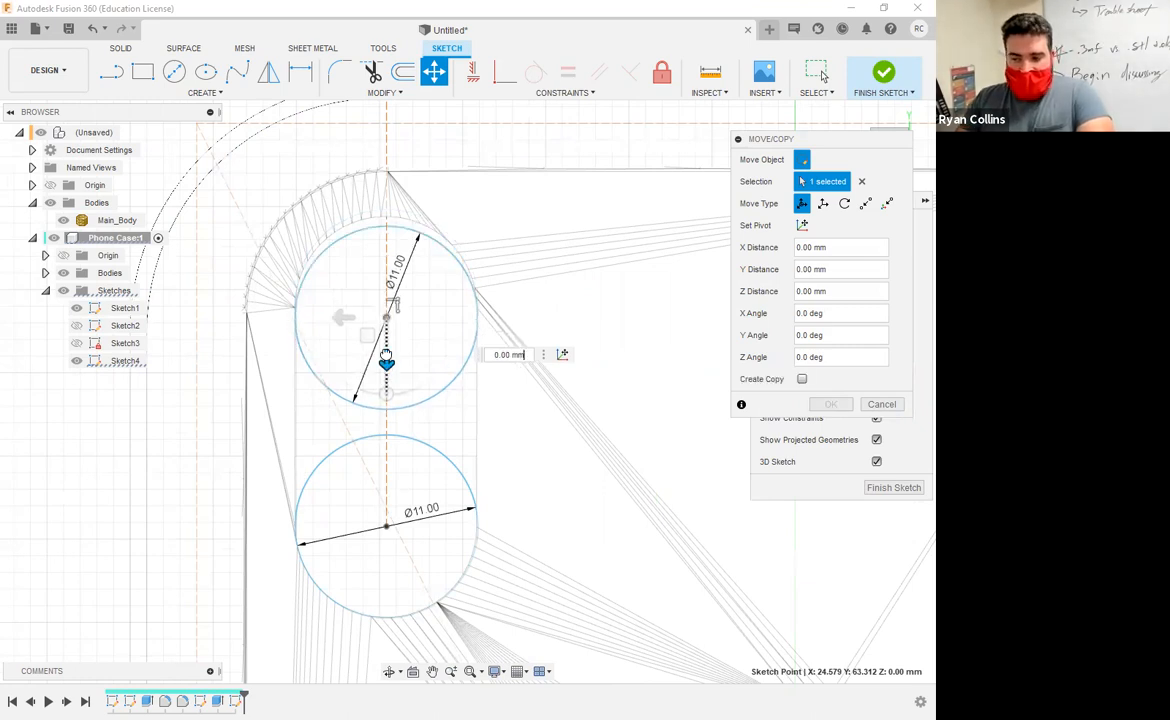
mouse_move(386, 353)
mouse_down()
mouse_move(386, 308)
mouse_move(386, 352)
mouse_up()
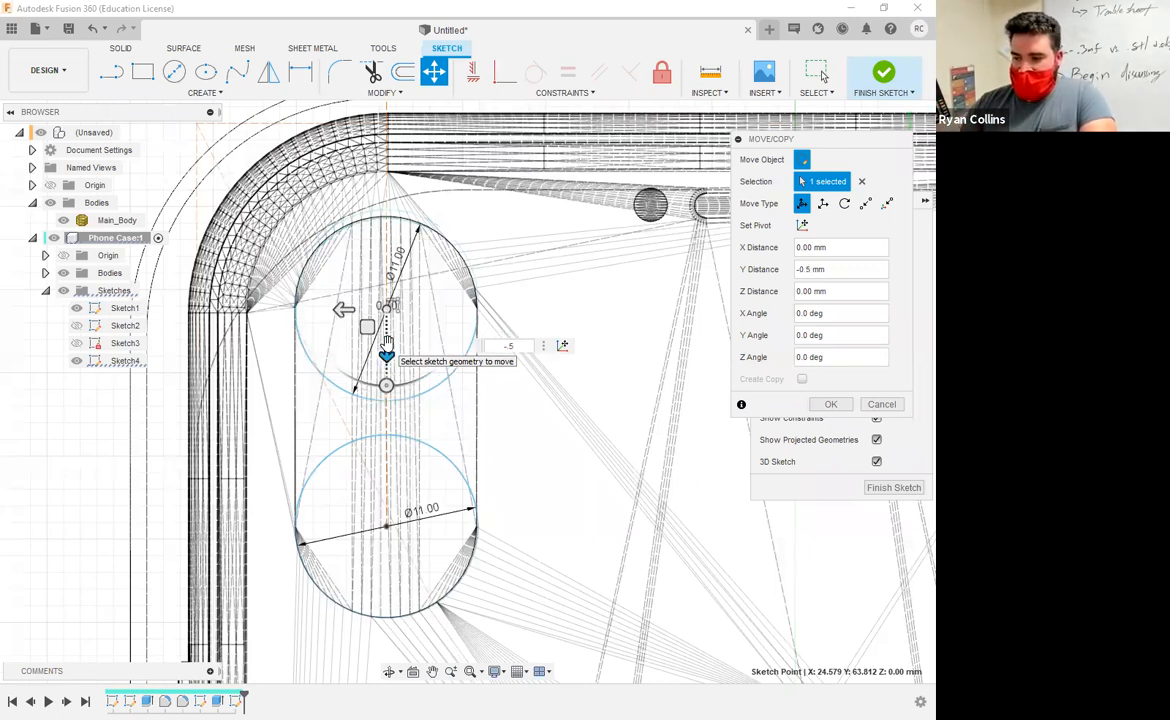
key(Return)
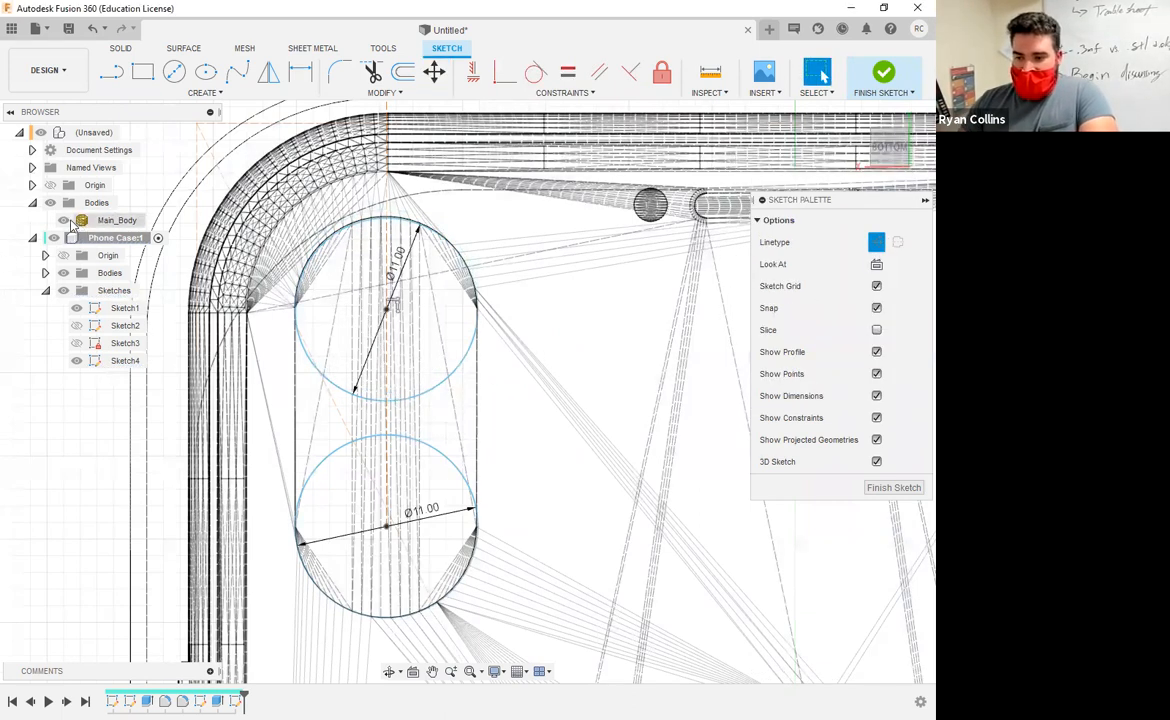
Hide the Main_Body mesh and connect the two circles with vertical tangent lines on both sides
click(64, 221)
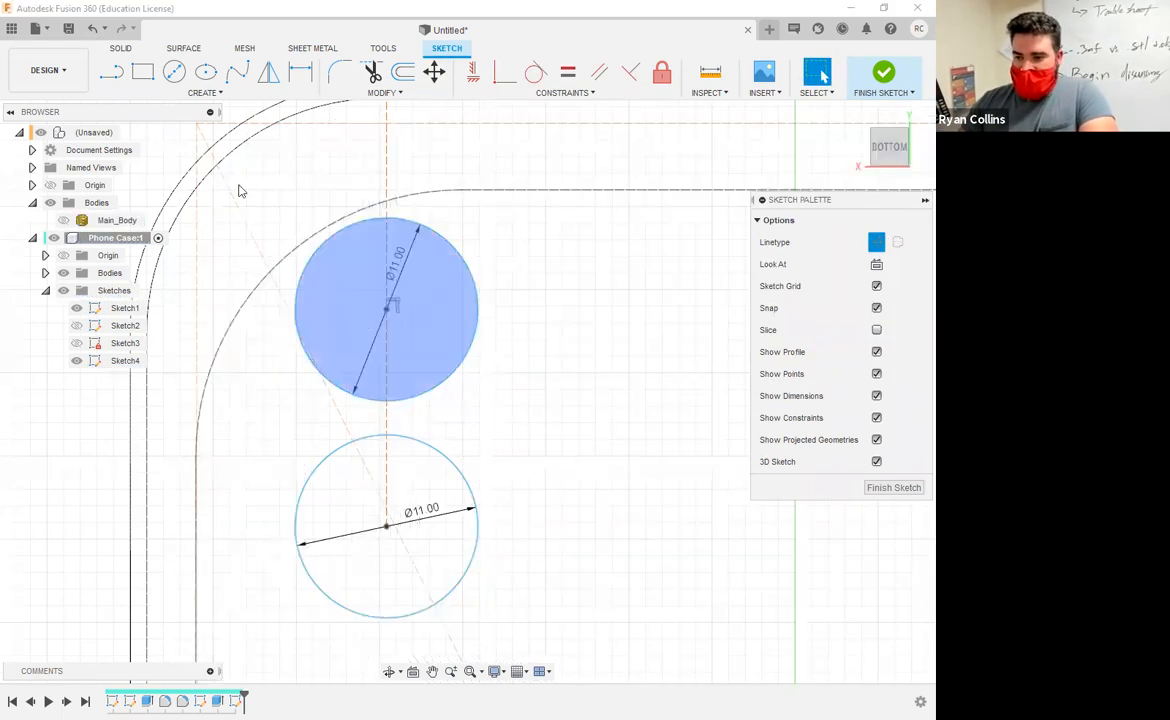
click(113, 72)
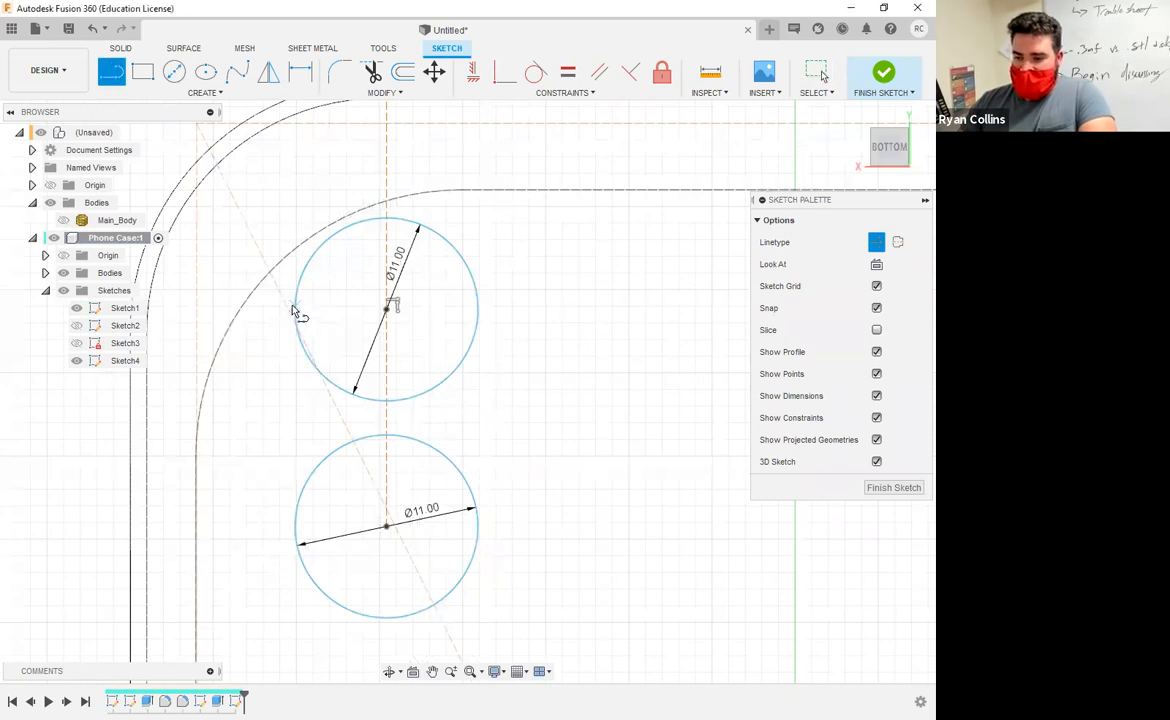
click(294, 526)
click(478, 526)
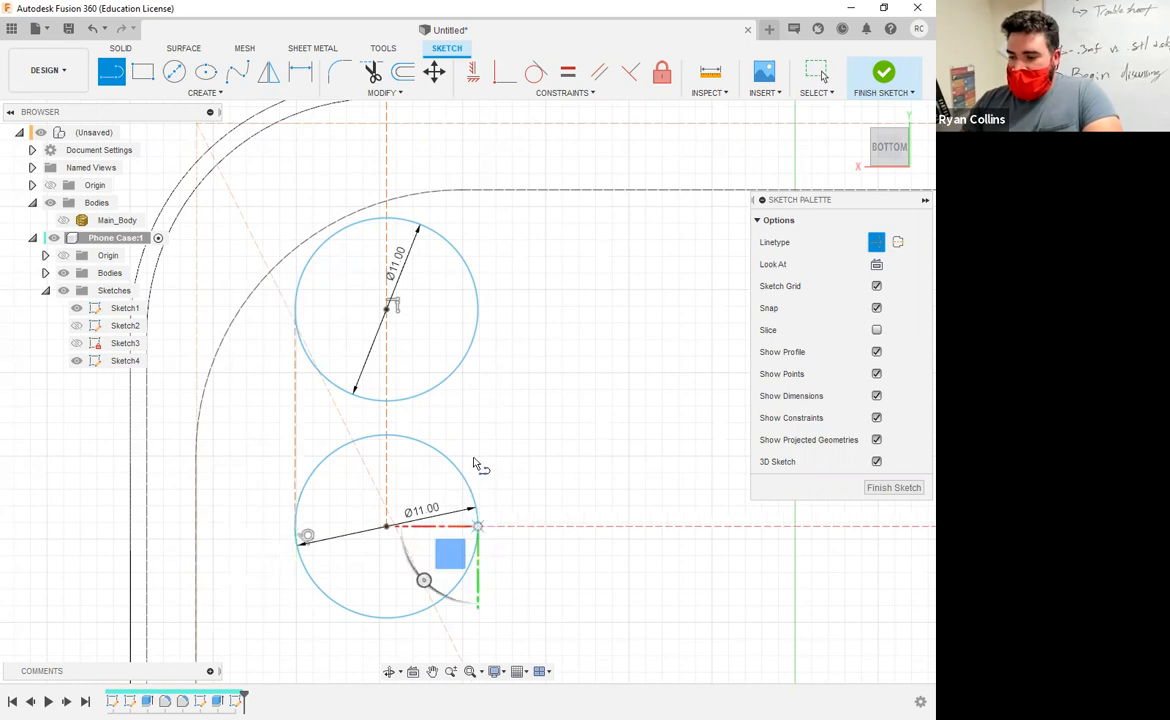
click(479, 312)
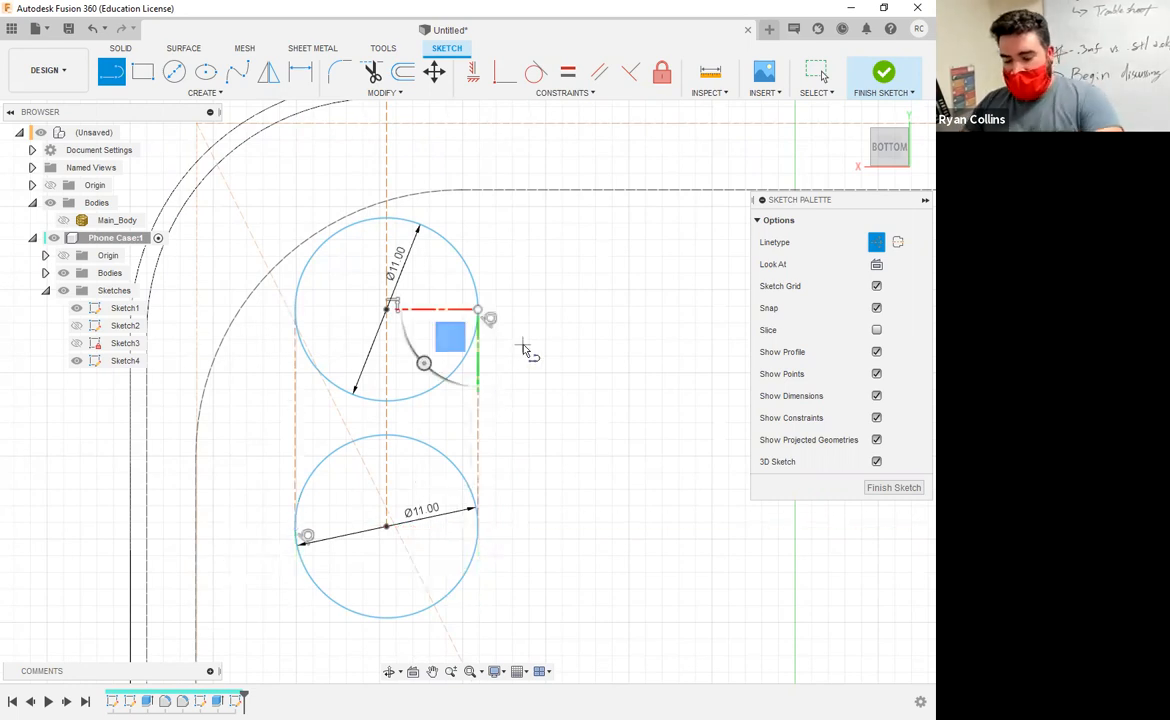
key(Escape)
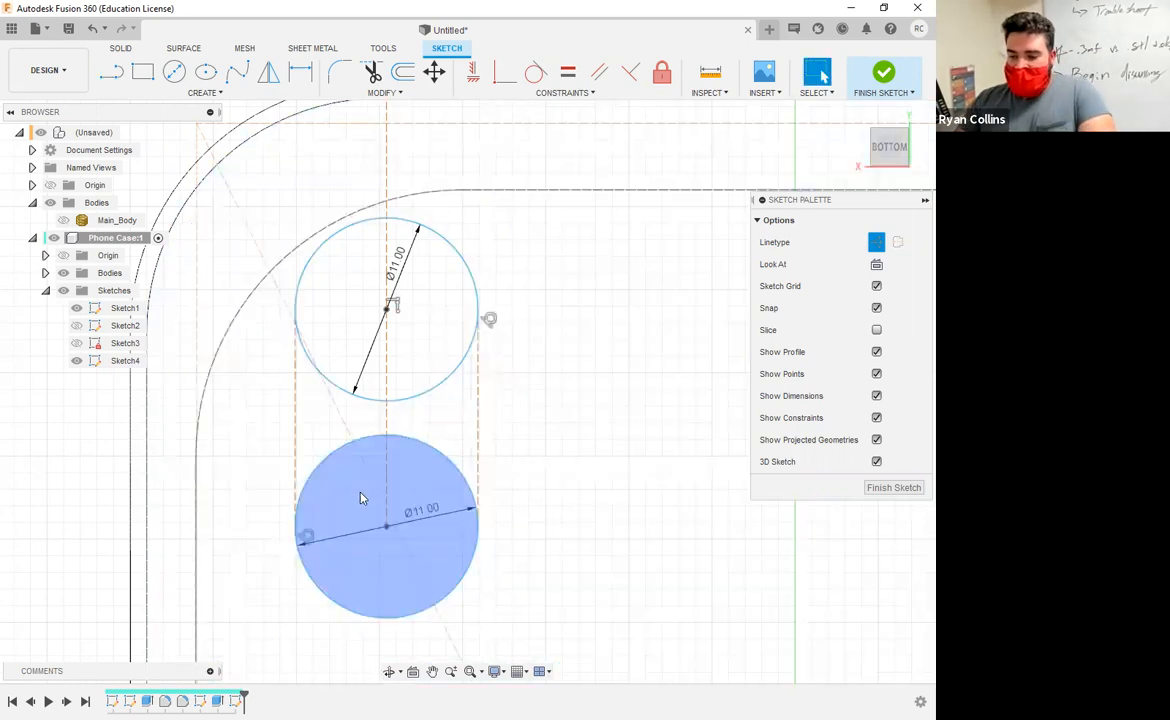
Convert the two vertical side lines between the circles from construction to normal geometry
scroll(340, 452, up, 3)
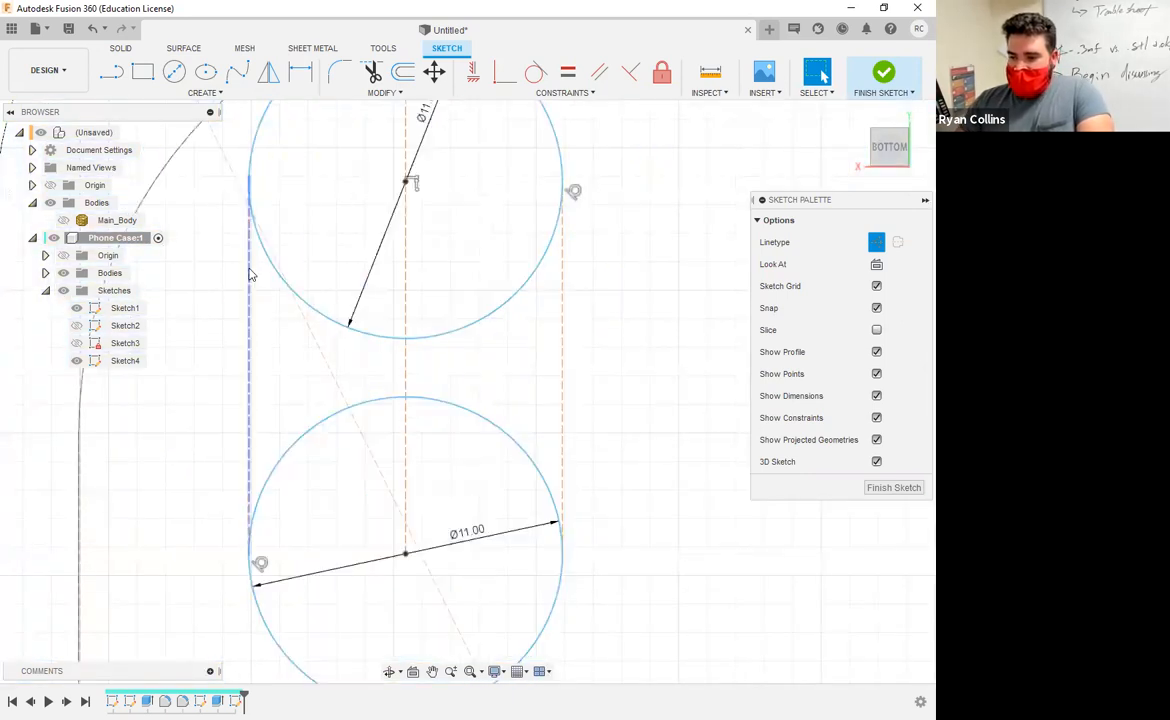
click(250, 275)
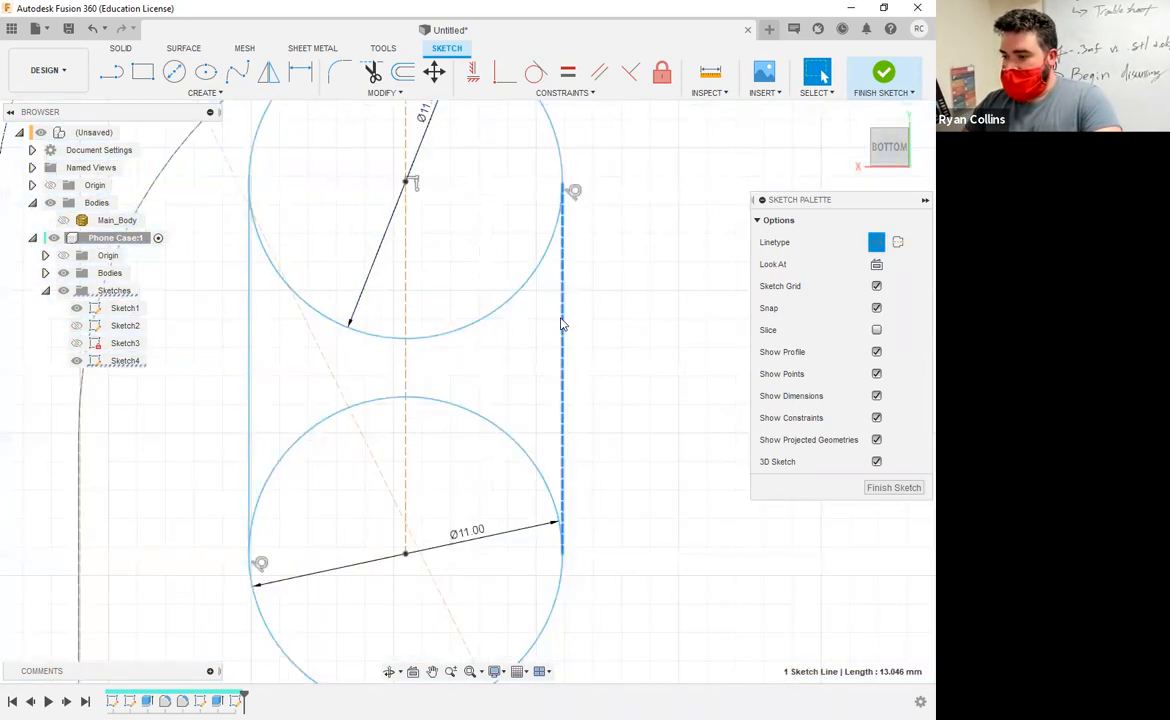
click(562, 327)
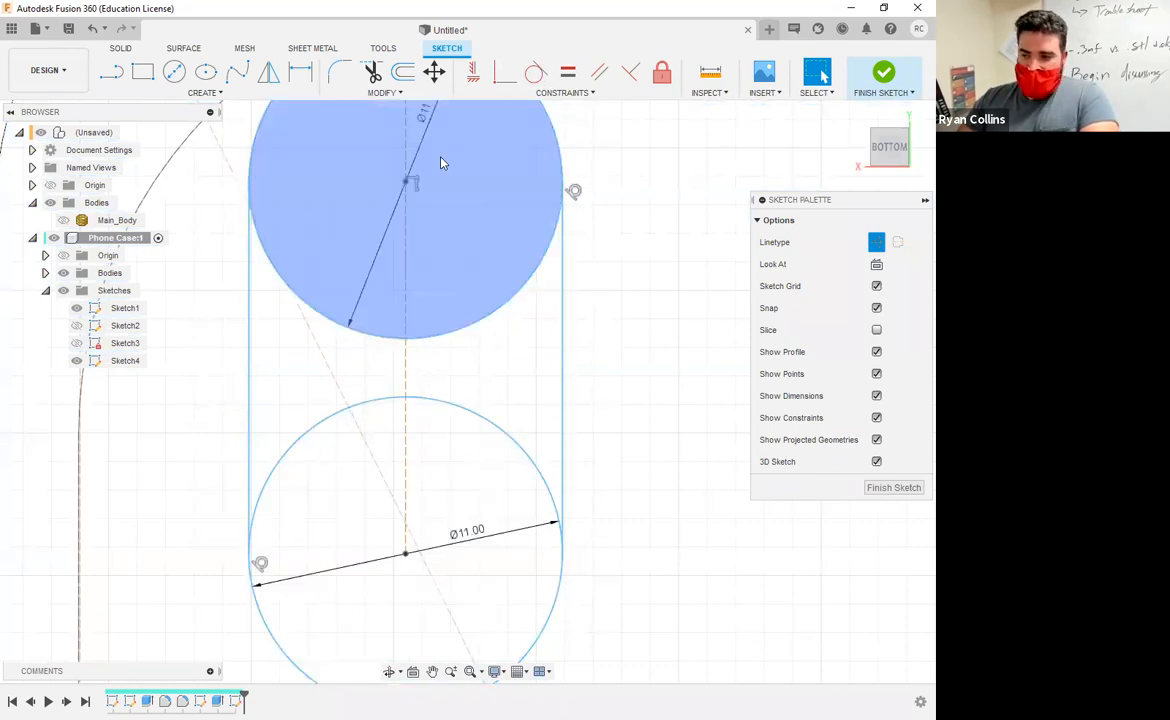
Try to make the right side line tangent to the lower circle, and undo that constraint
click(536, 78)
click(564, 447)
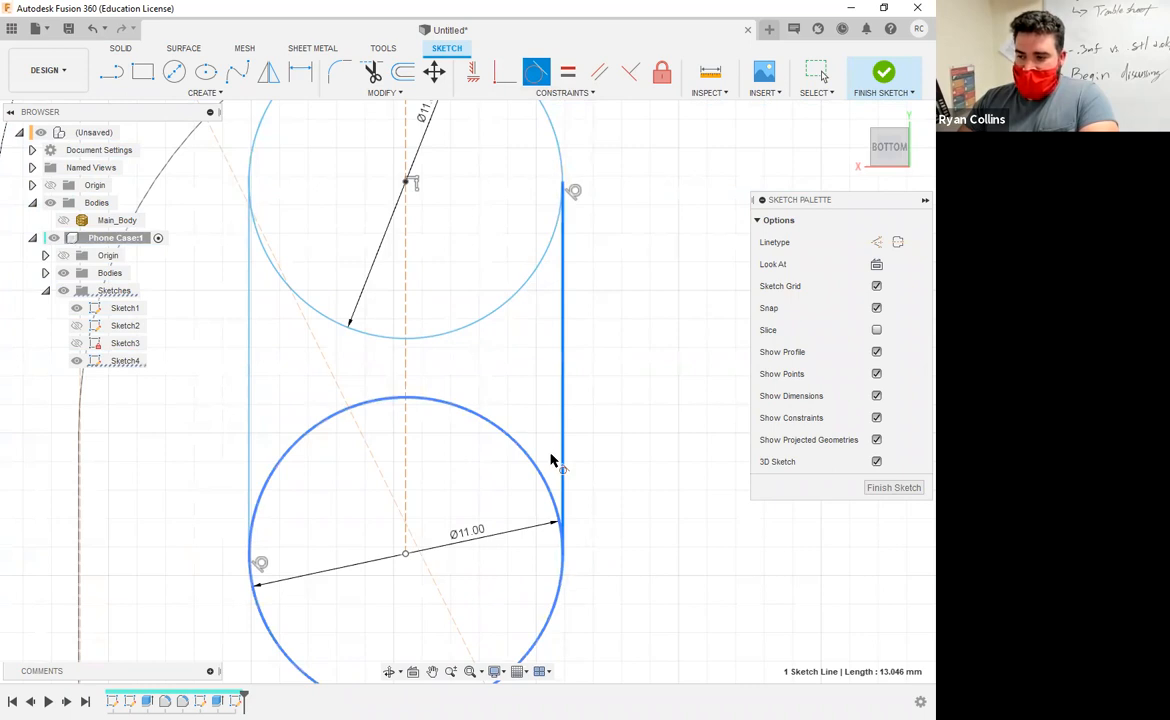
scroll(554, 457, down, 7)
mouse_move(626, 355)
middle_down()
mouse_move(452, 420)
mouse_move(396, 352)
middle_up()
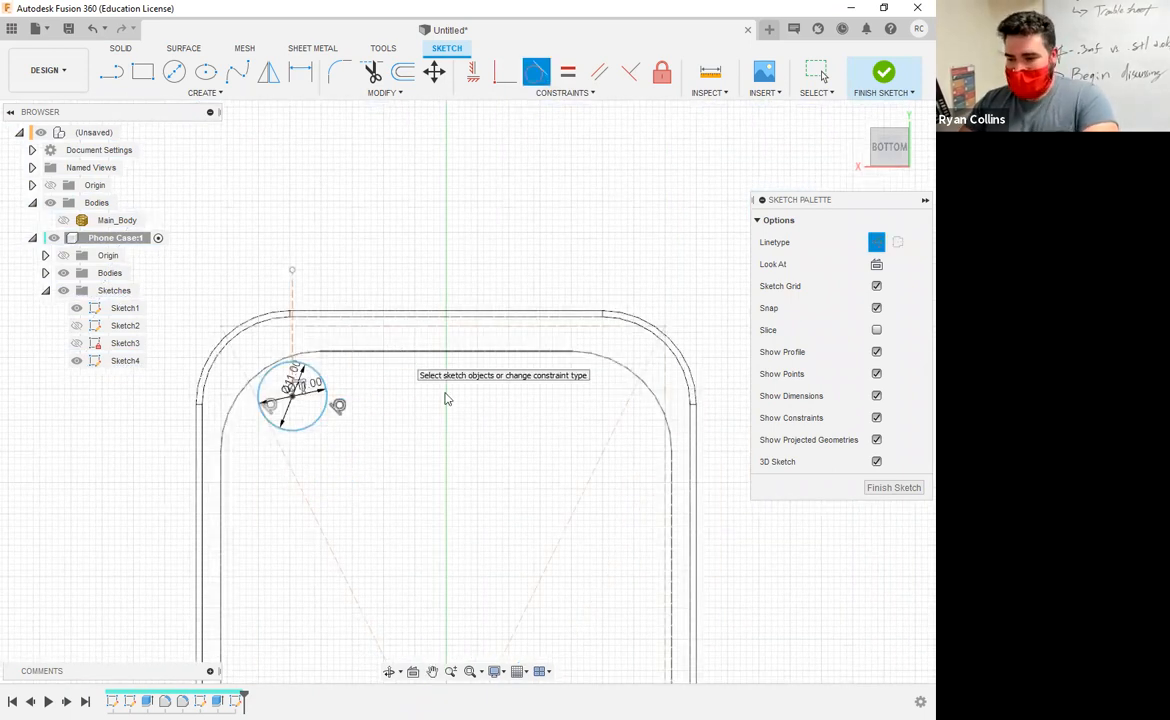
key(Escape)
key(ctrl+z)
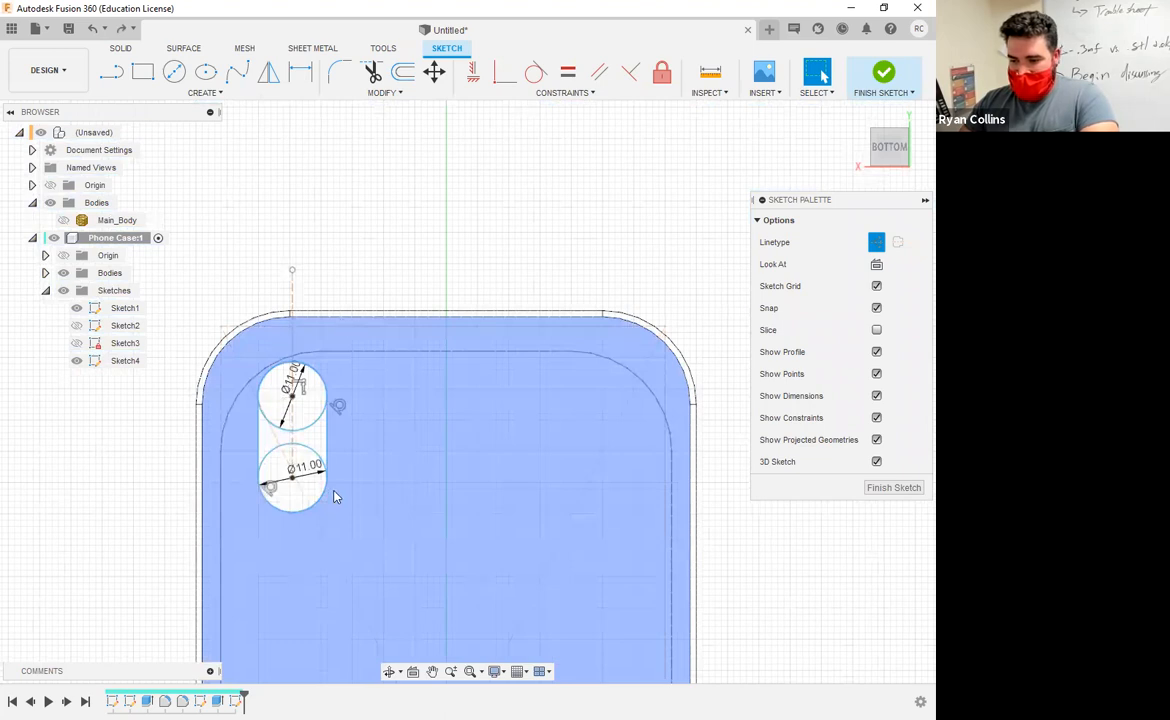
Apply a tangent constraint between the upper circle and the left side line
scroll(334, 491, down, 3)
scroll(334, 491, up, 7)
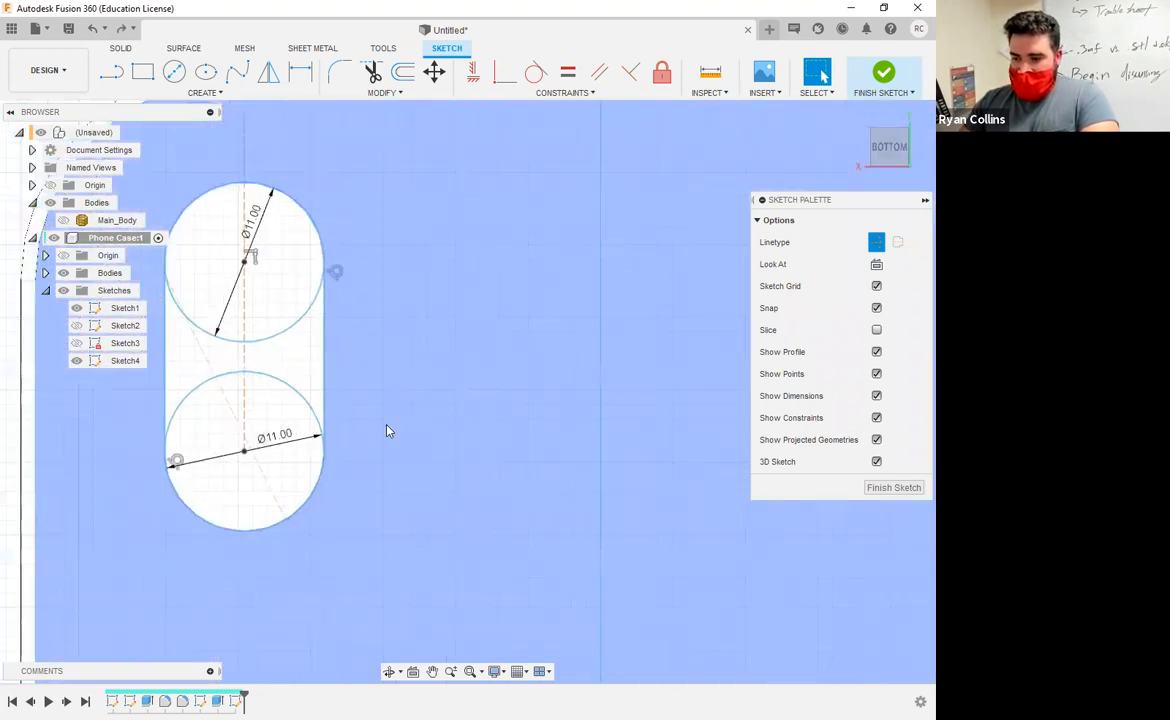
scroll(389, 430, down, 2)
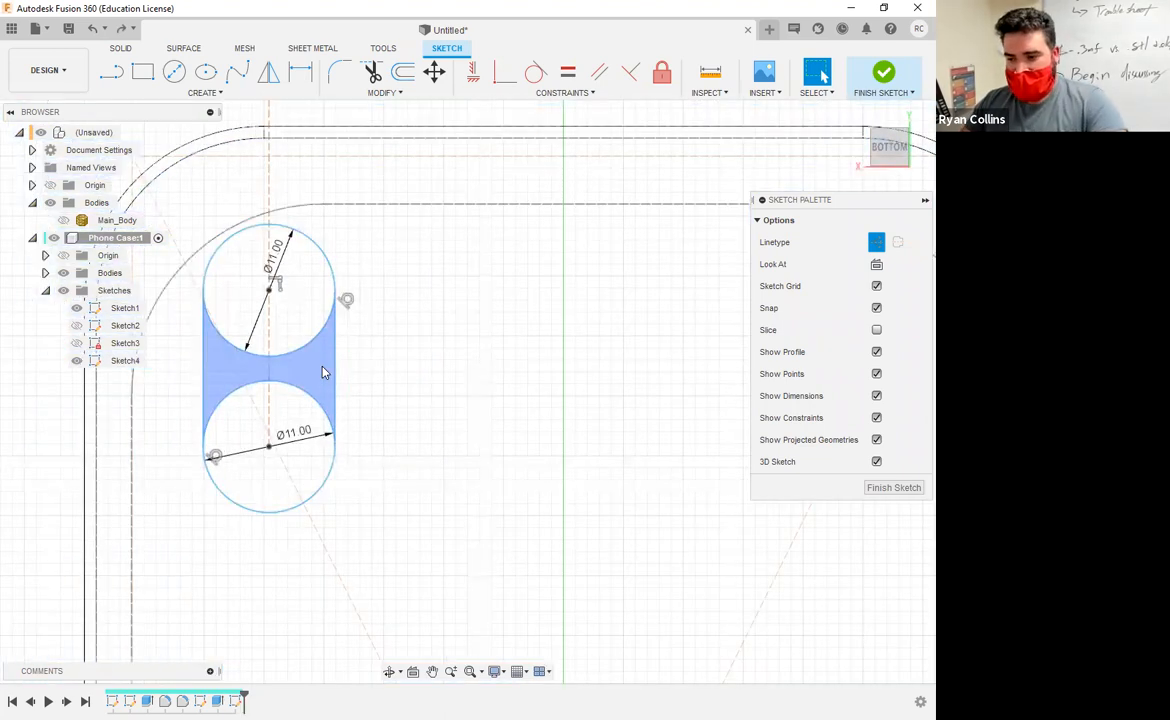
middle_drag(397, 352, 650, 397)
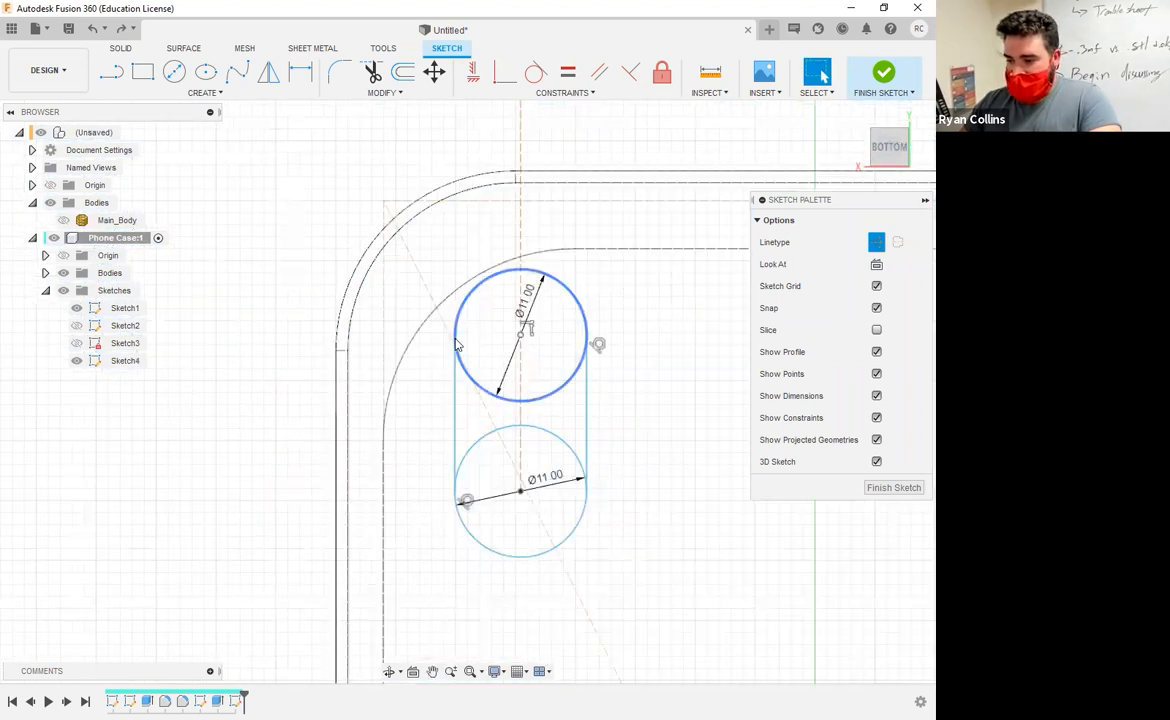
scroll(456, 340, up, 6)
scroll(480, 350, up, 3)
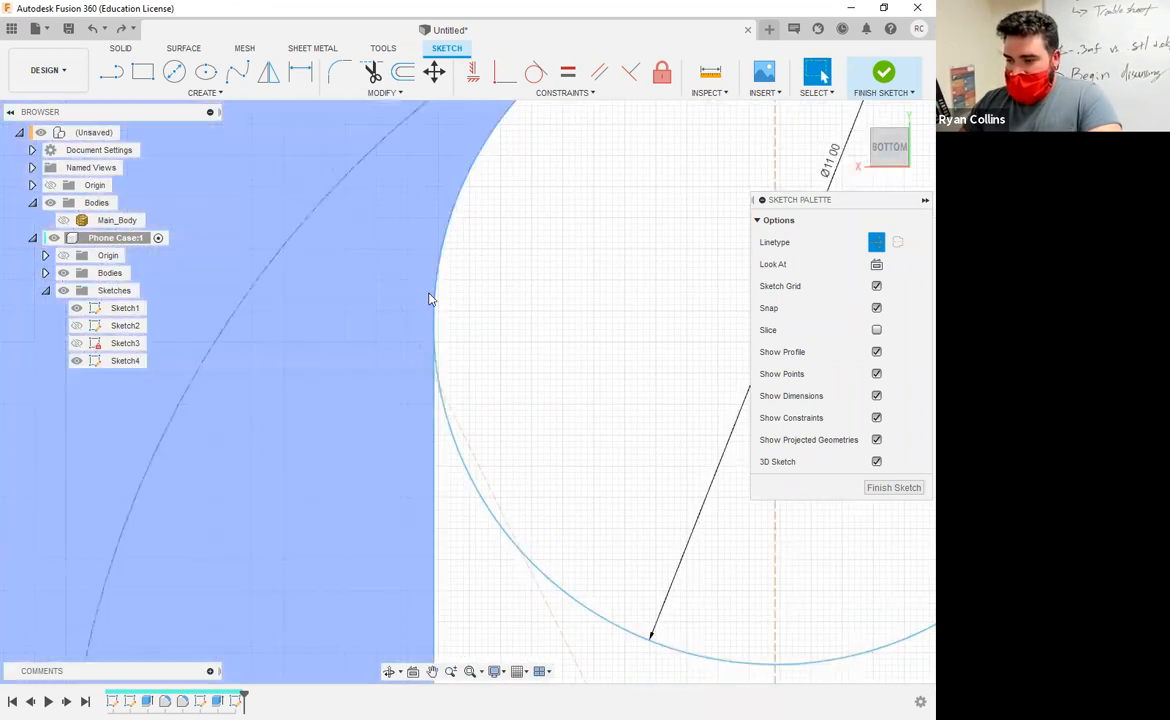
click(535, 71)
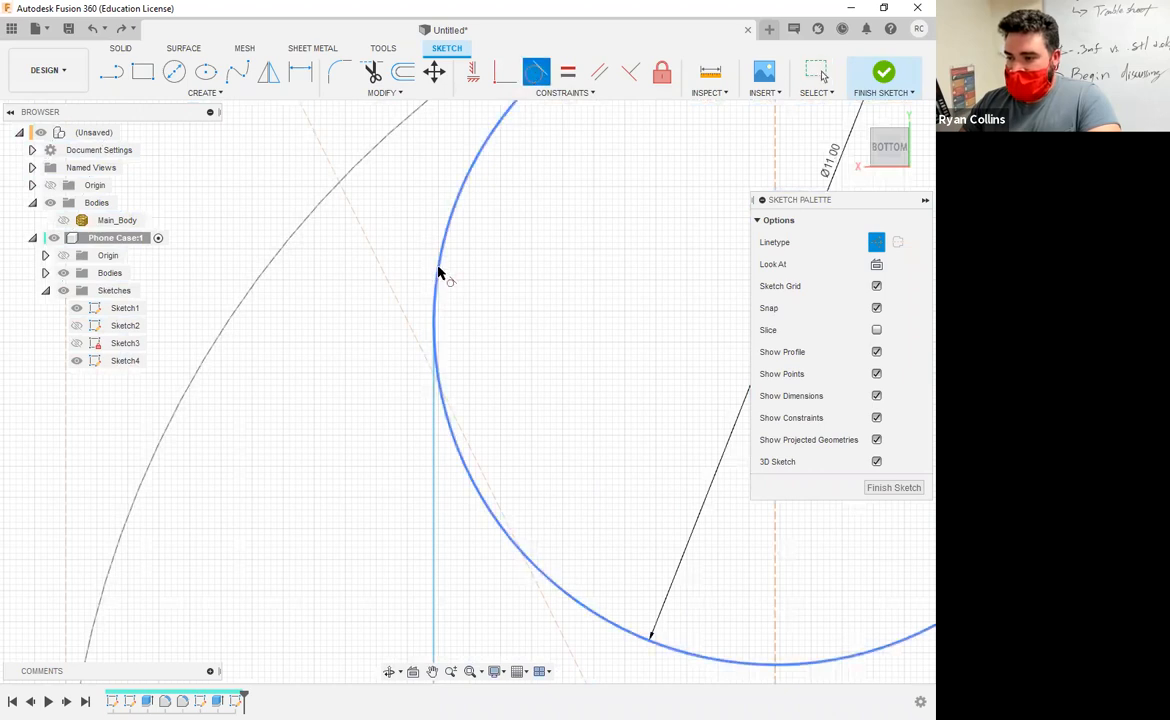
click(438, 272)
click(436, 436)
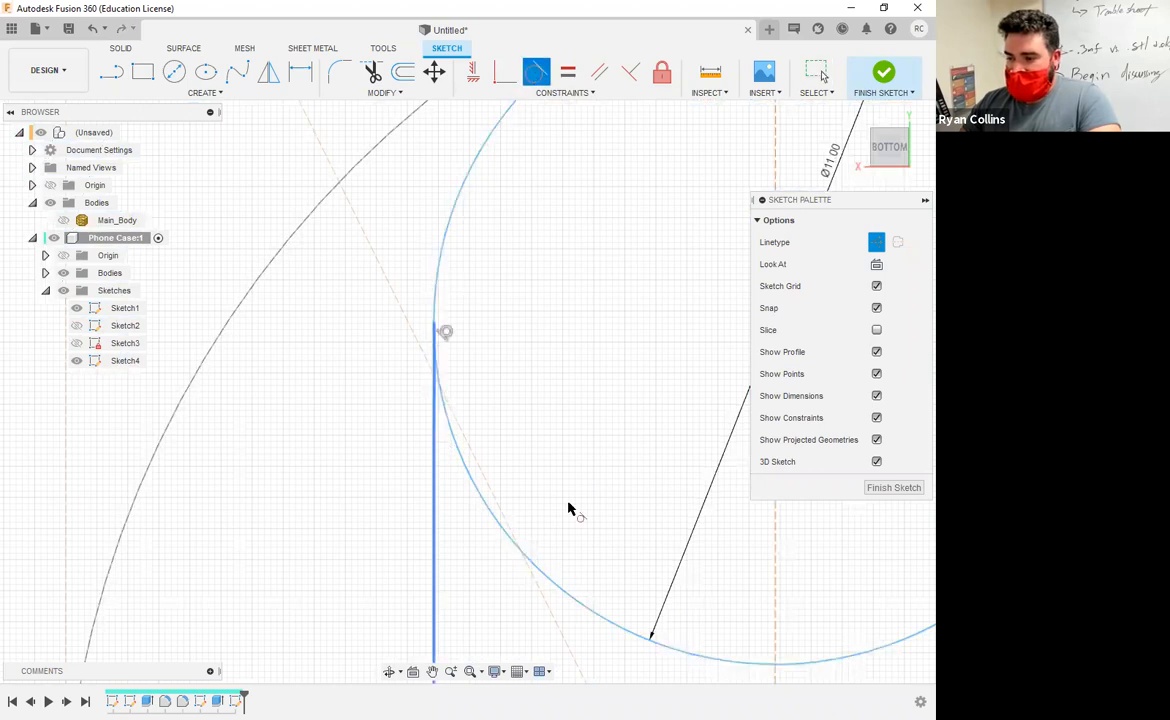
Apply a tangent constraint between the lower circle and the right side line
scroll(574, 507, down, 3)
mouse_move(574, 507)
middle_down()
mouse_move(326, 319)
mouse_move(284, 313)
middle_up()
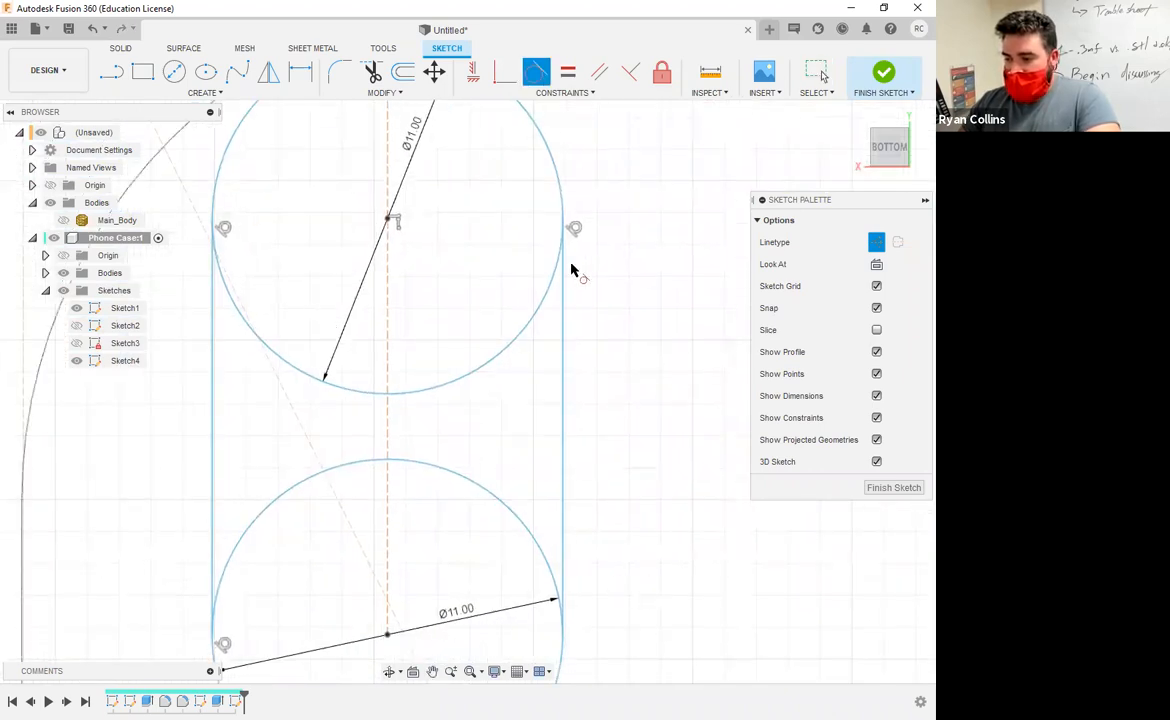
click(548, 569)
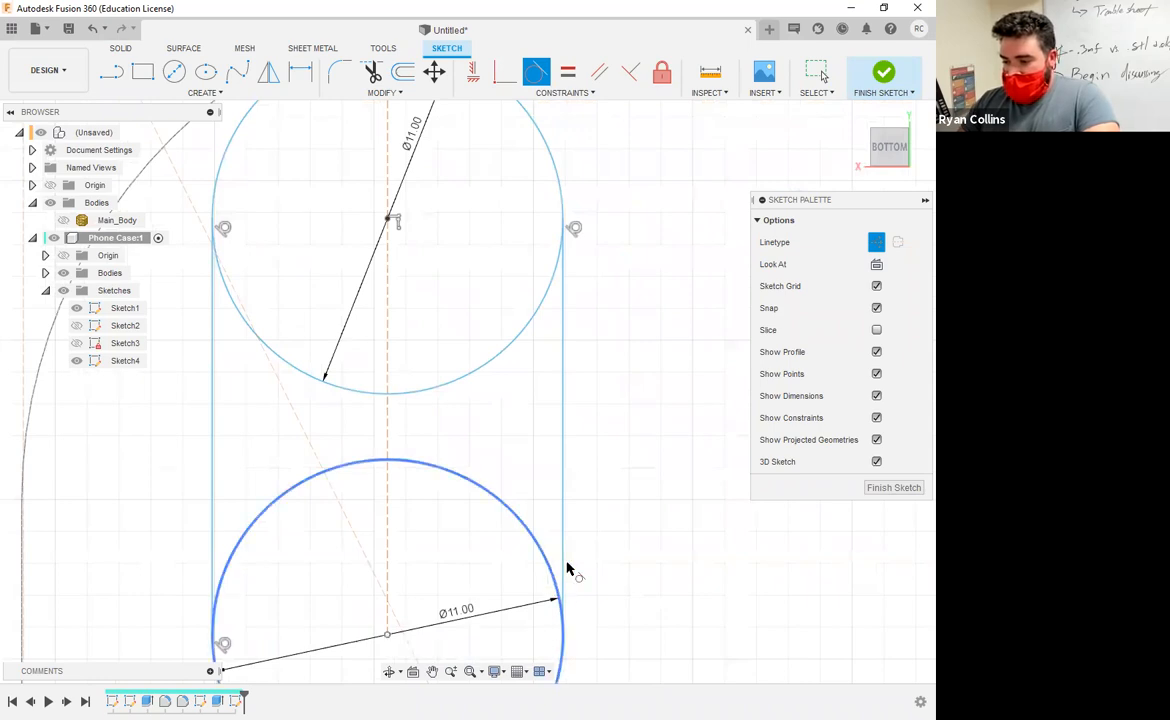
click(564, 570)
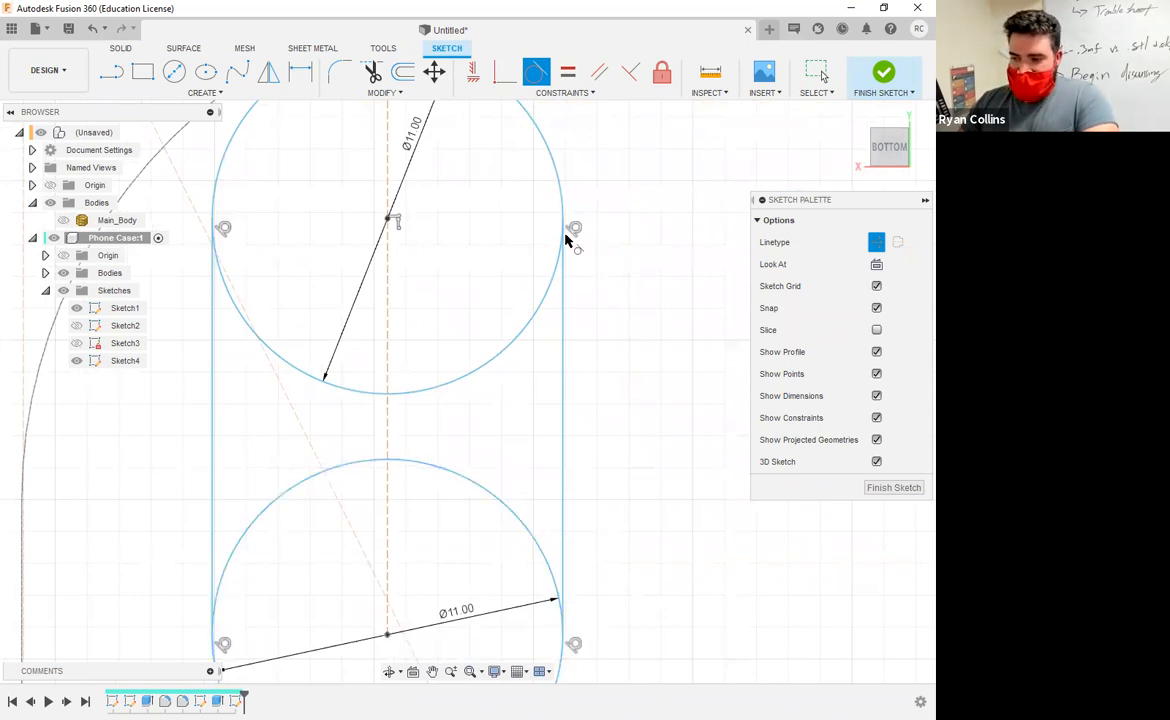
key(Escape)
scroll(463, 428, down, 2)
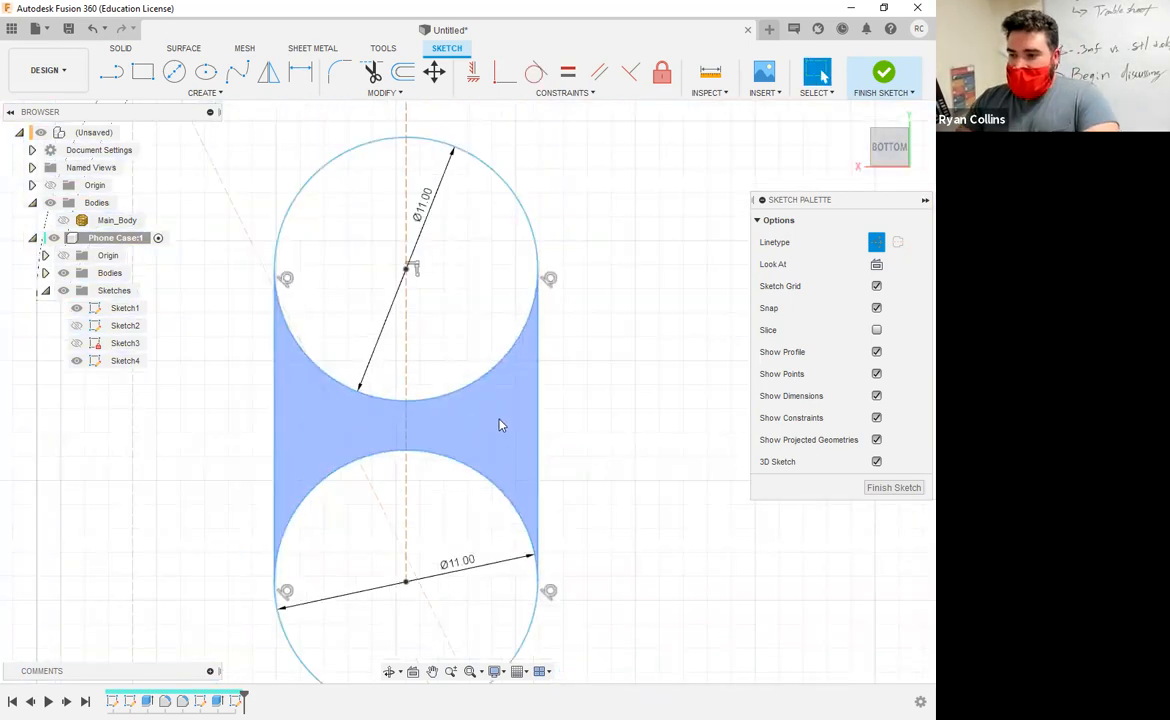
scroll(501, 425, down, 2)
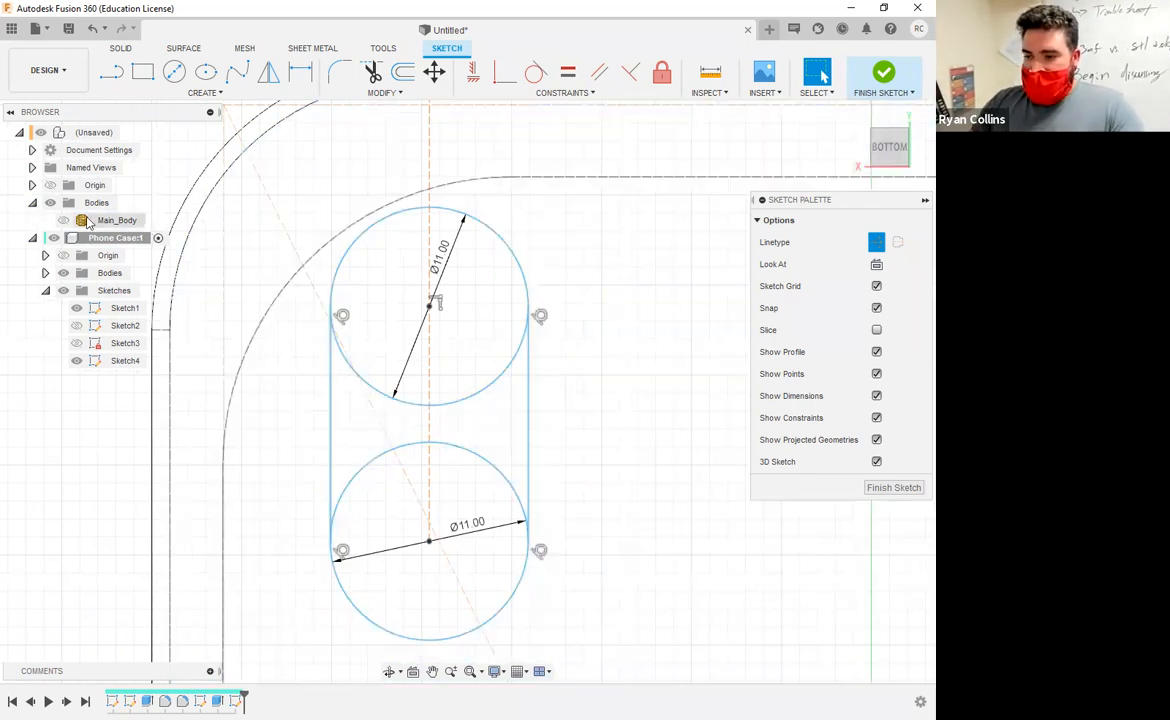
click(402, 76)
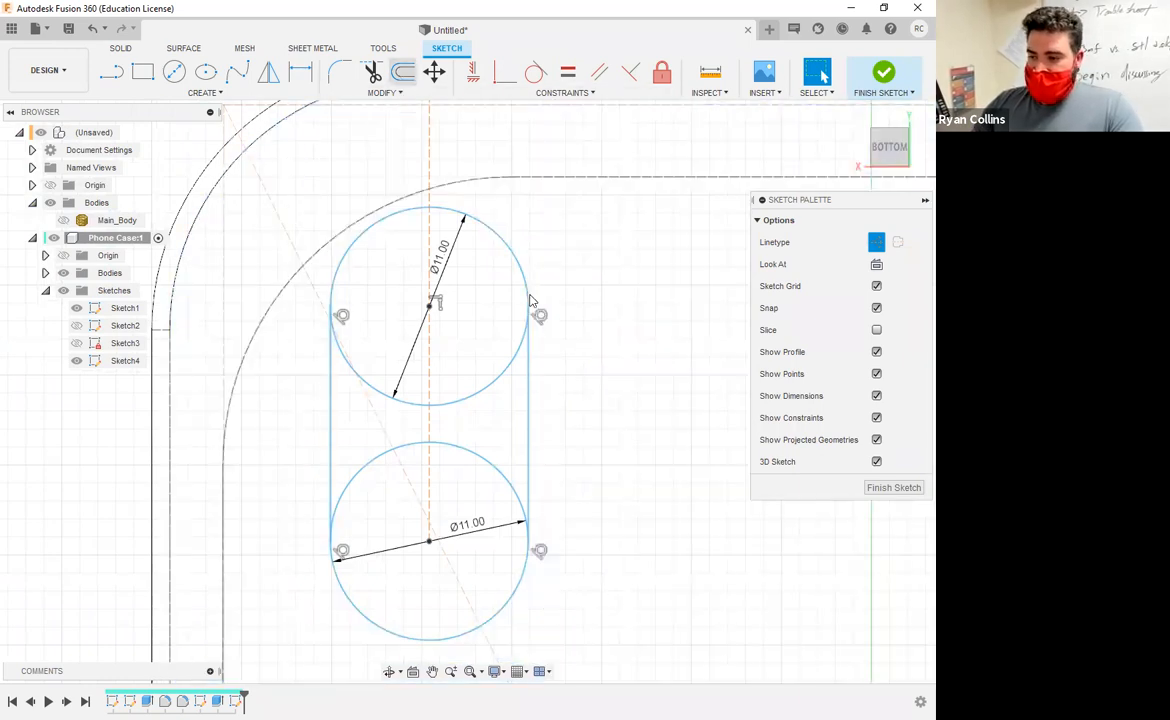
click(522, 383)
click(880, 228)
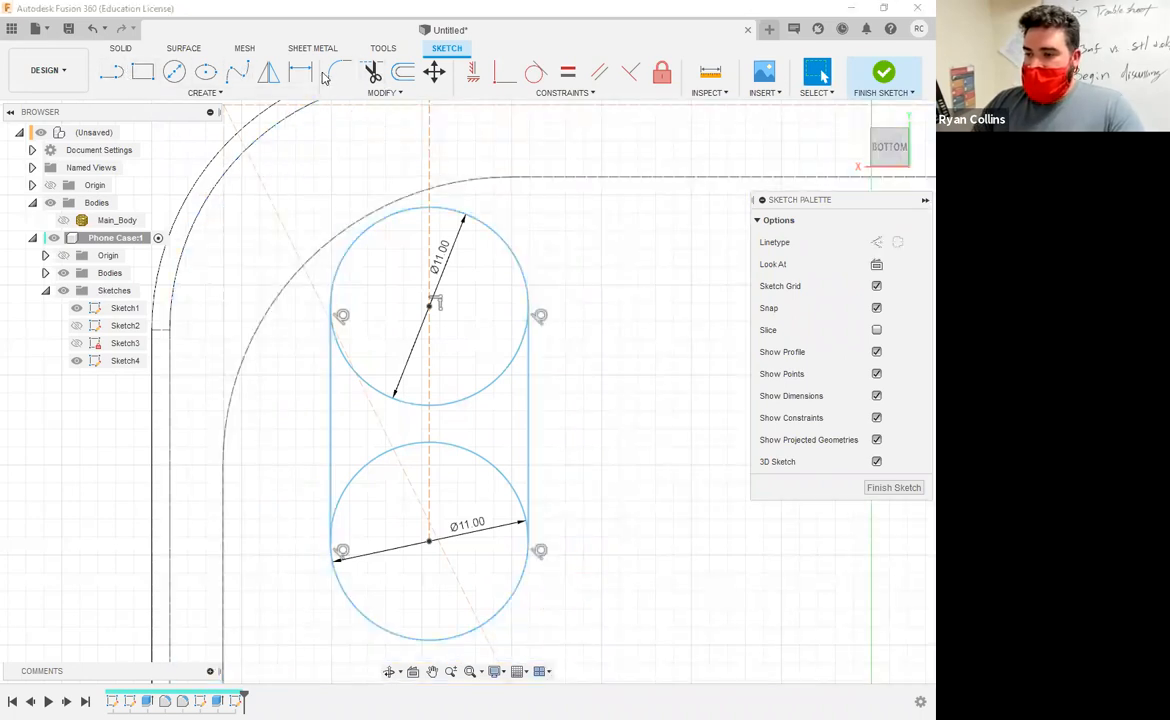
click(402, 74)
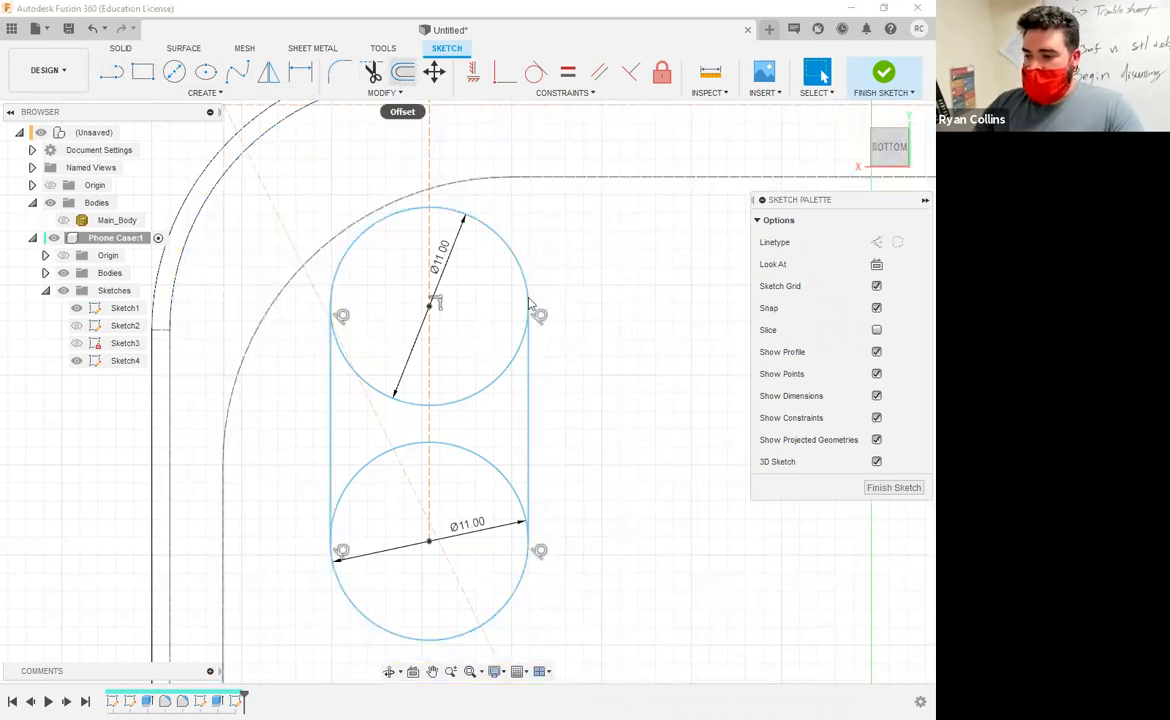
click(529, 305)
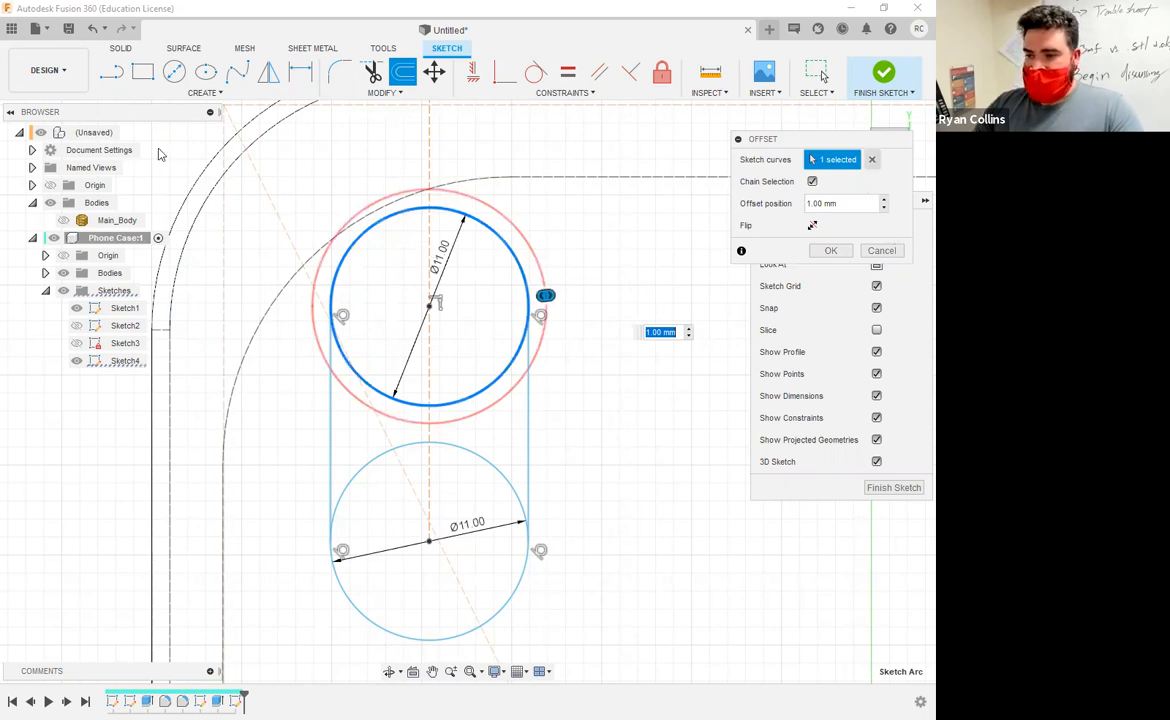
key(Escape)
Trim away the lower circle's inner arc and the right half of the upper circle's inner arc between the side lines
click(370, 78)
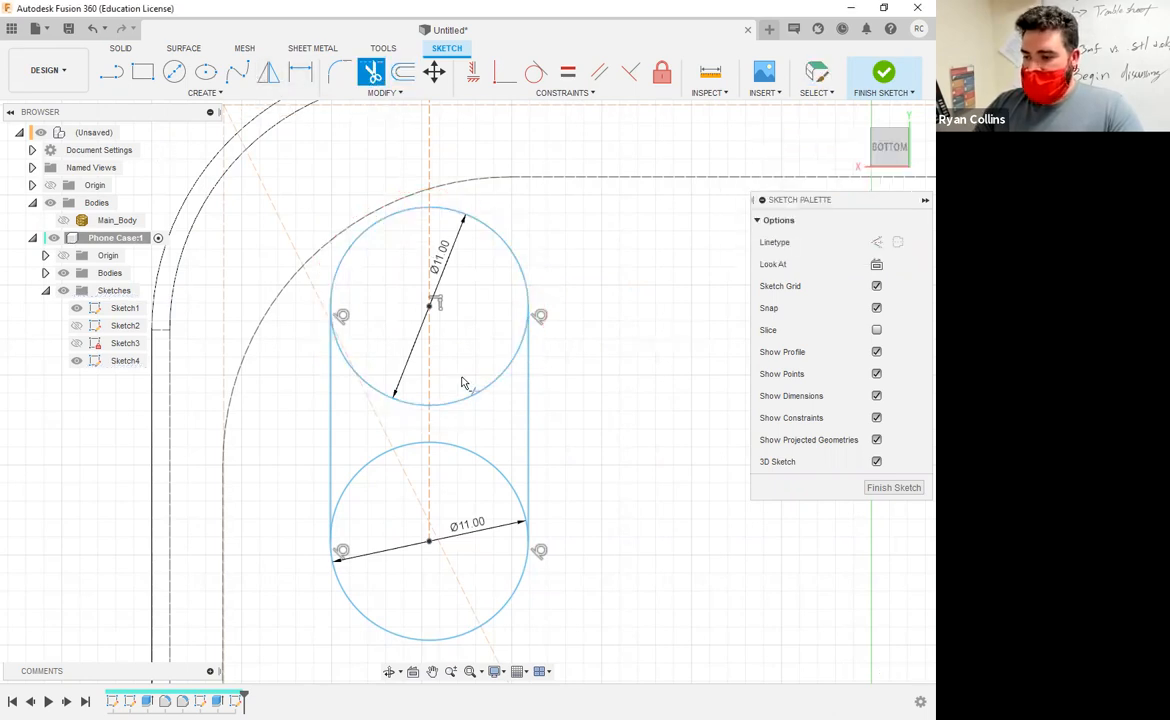
click(455, 405)
click(355, 478)
click(471, 453)
key(Escape)
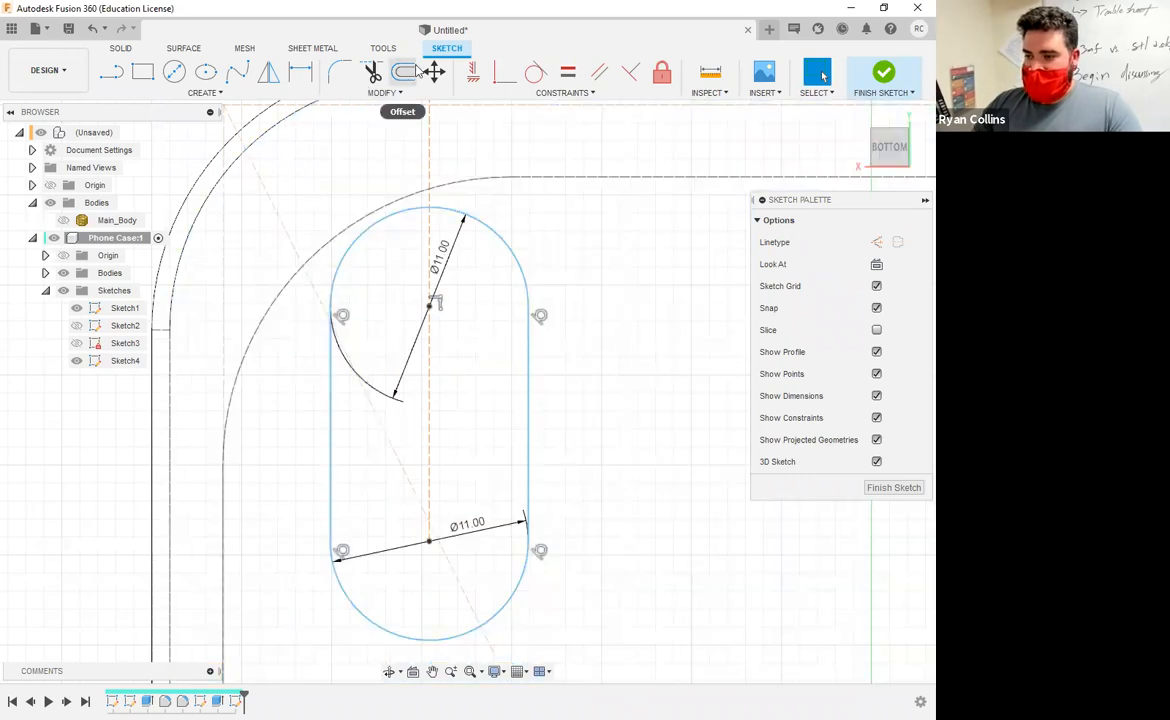
Offset the chained slot outline outward by 1 mm and finish the sketch
click(403, 72)
click(520, 268)
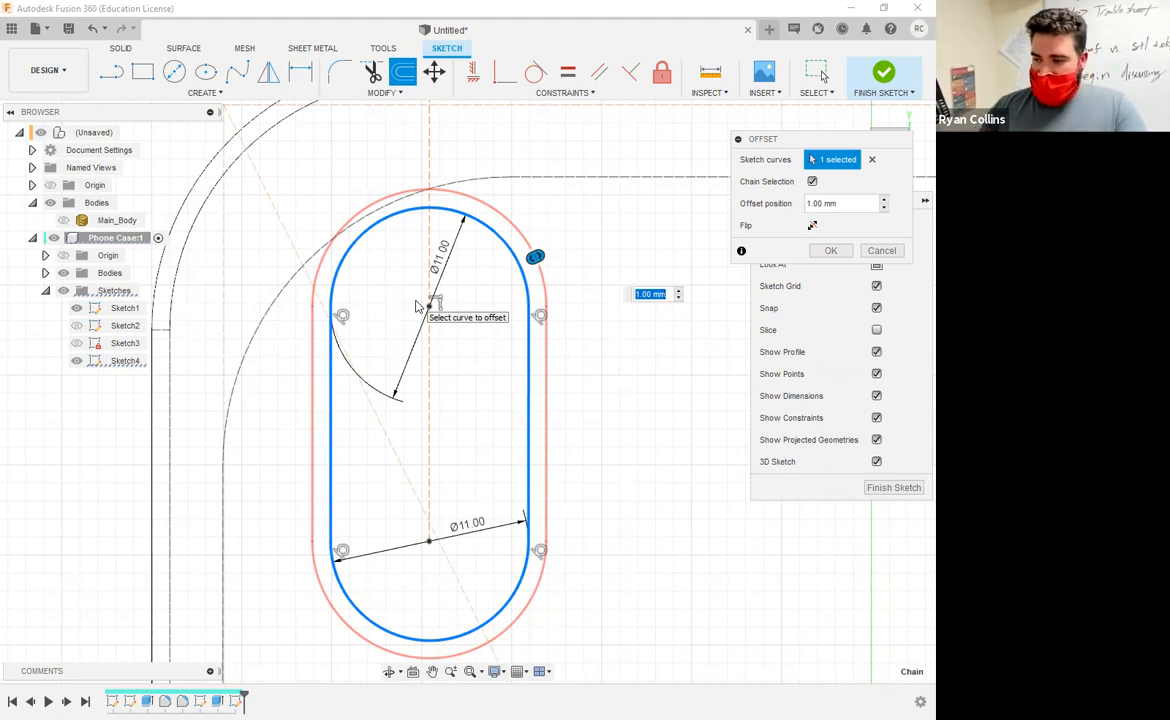
key(Return)
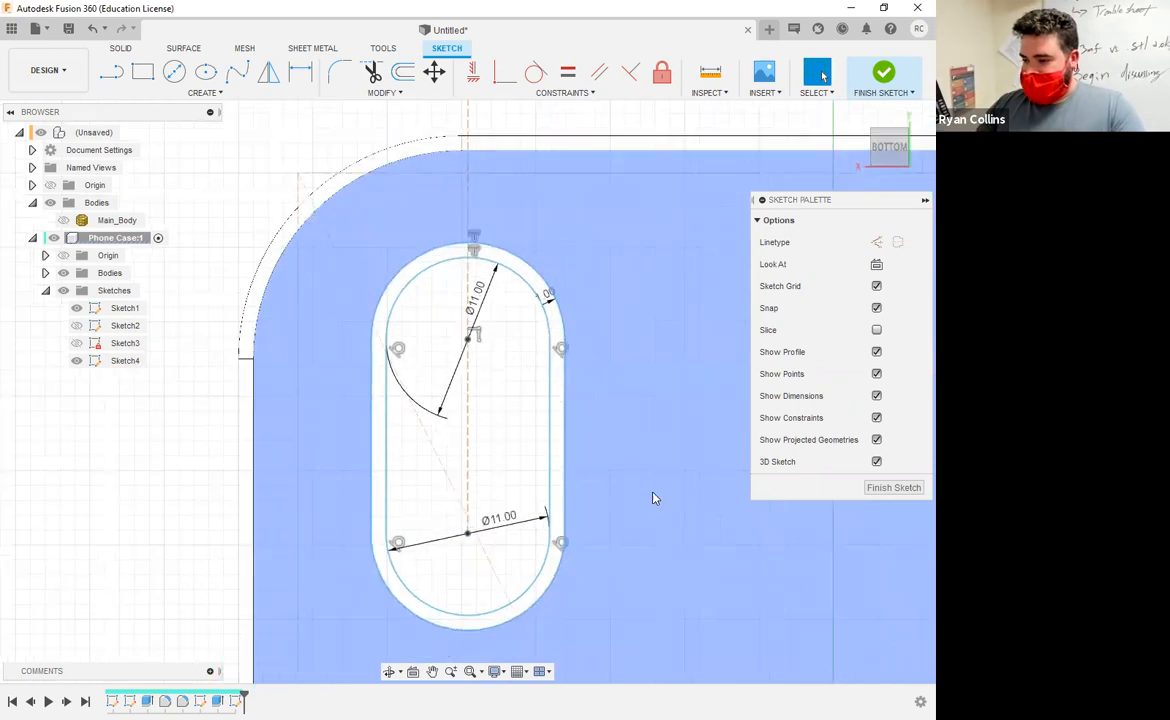
scroll(596, 449, down, 3)
click(873, 93)
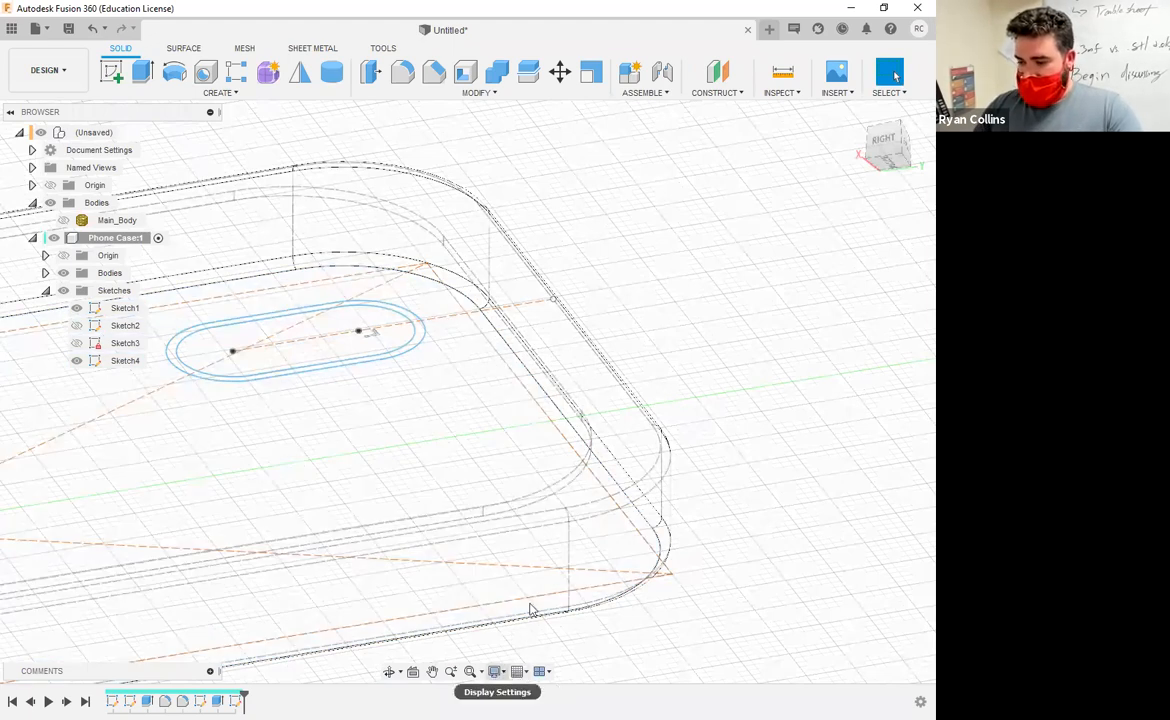
Change the visual style to Shaded with Hidden Edges
click(497, 672)
mouse_move(551, 546)
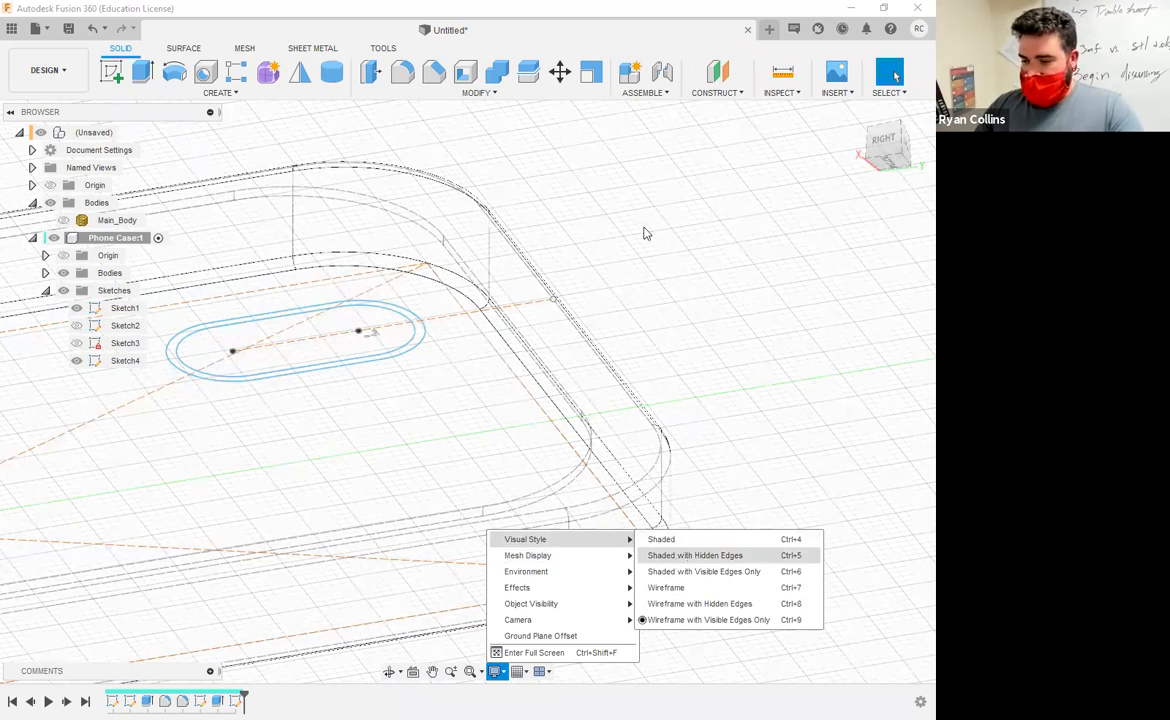
key(ctrl+5)
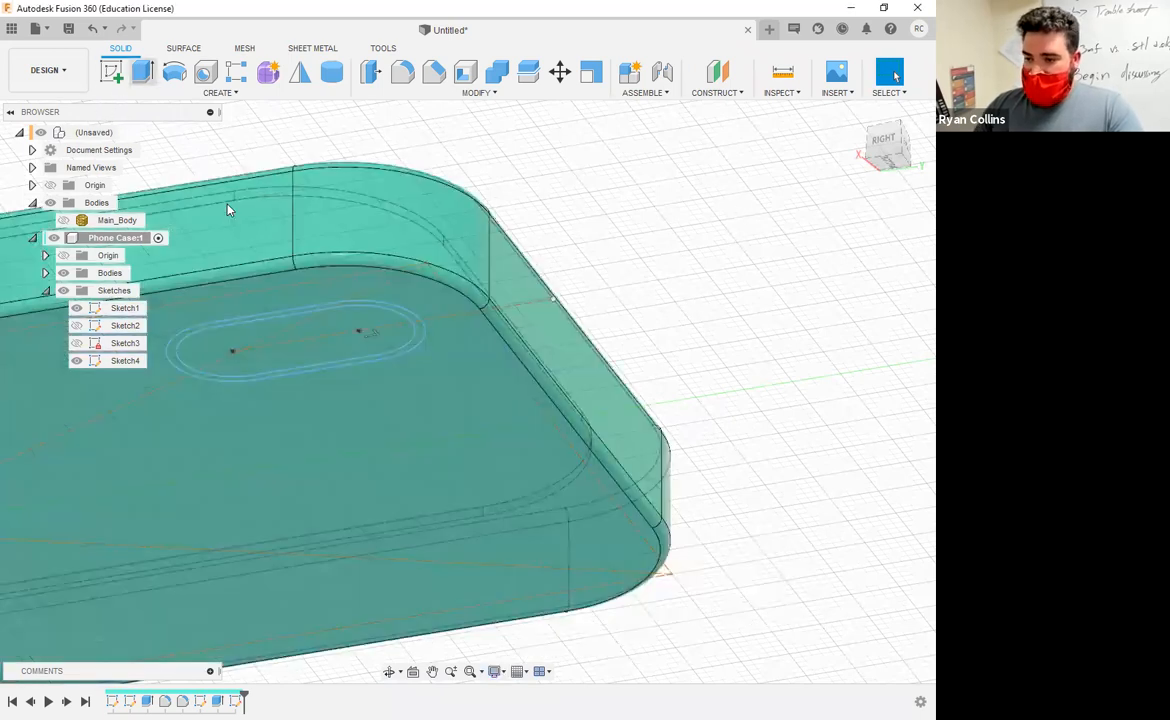
Extrude the two slot profiles 2 mm outward from the case's bottom face using the Join operation
key(e)
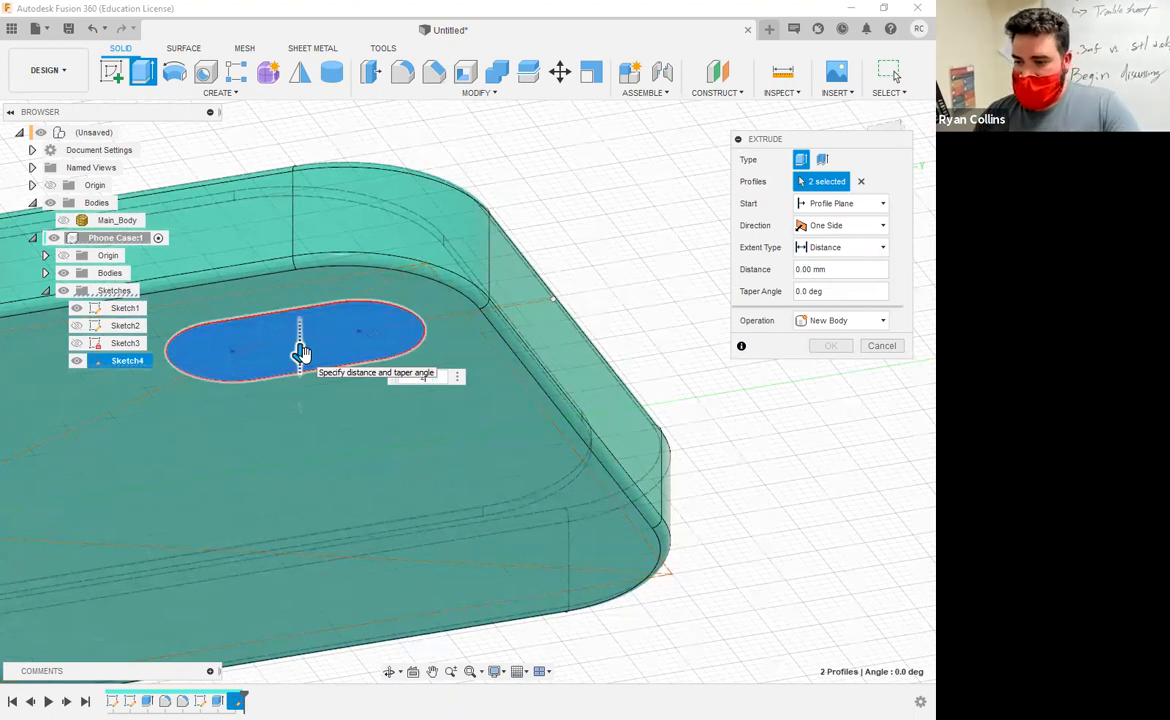
text(2)
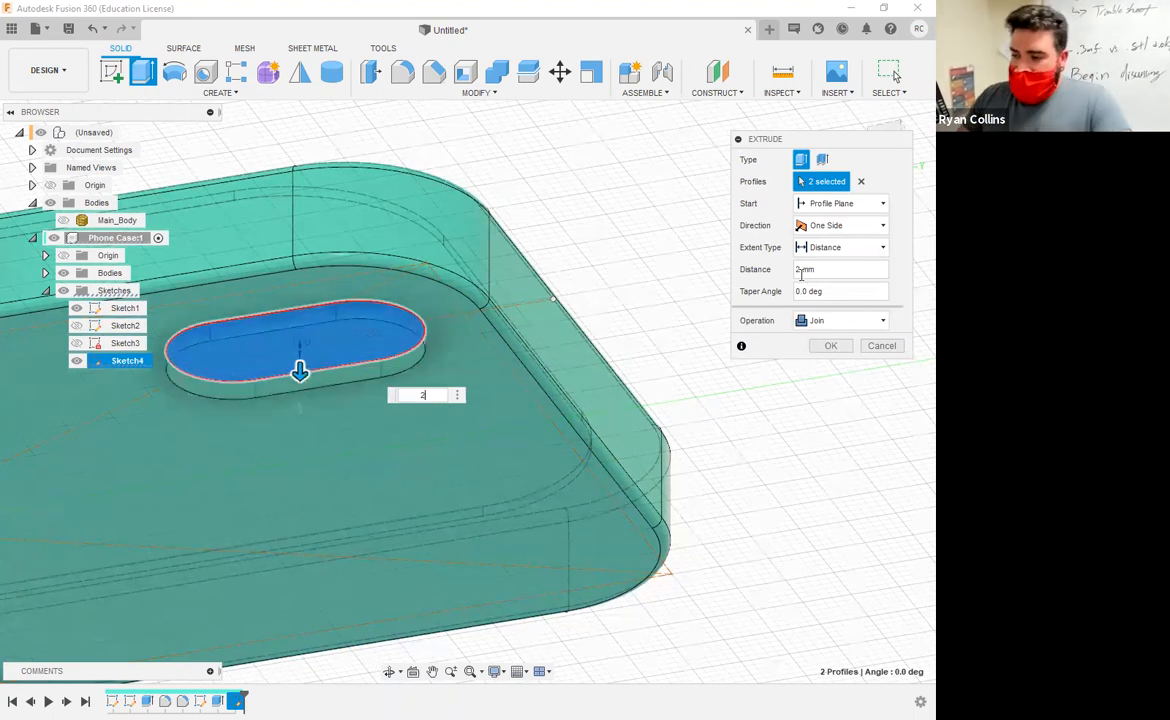
click(830, 346)
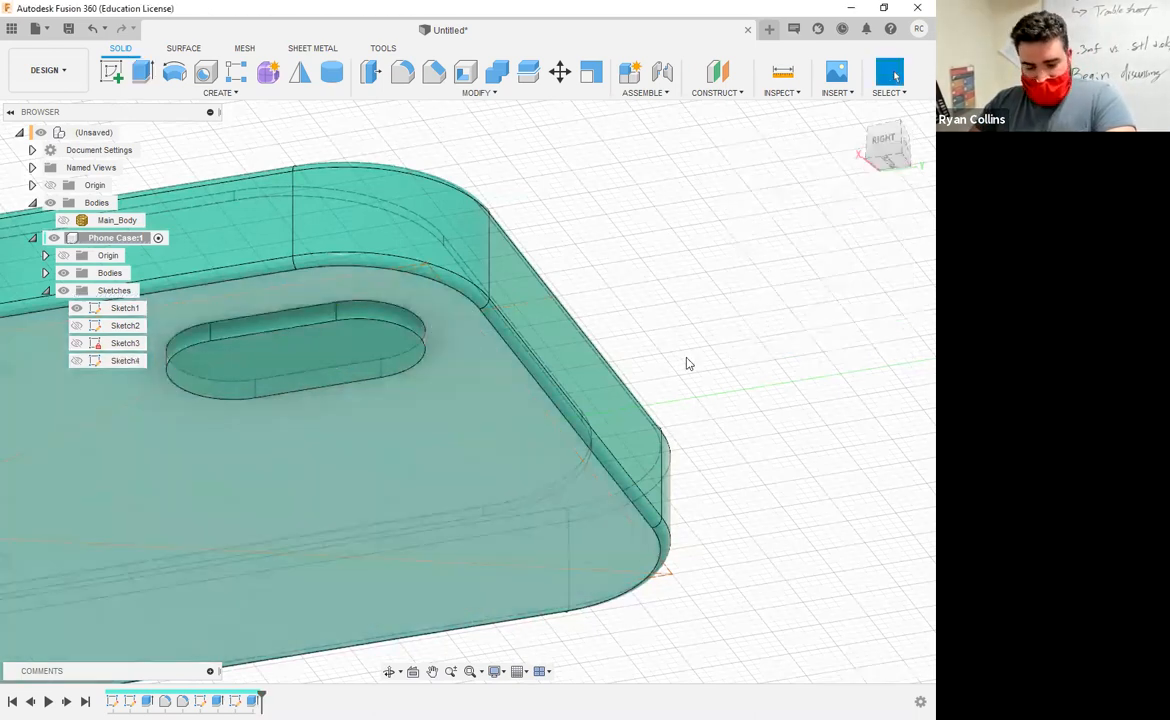
Show Sketch4 again and create a new sketch on the flat face of the raised camera slot
shift+middle_drag(757, 337, 663, 319)
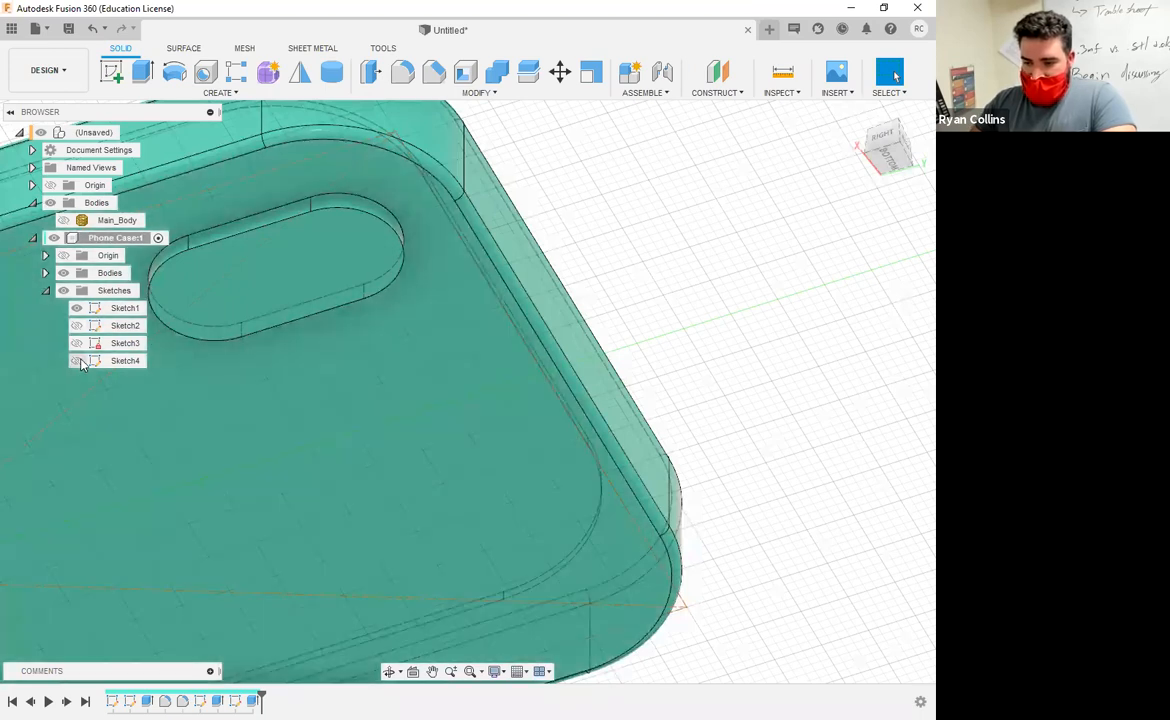
click(81, 363)
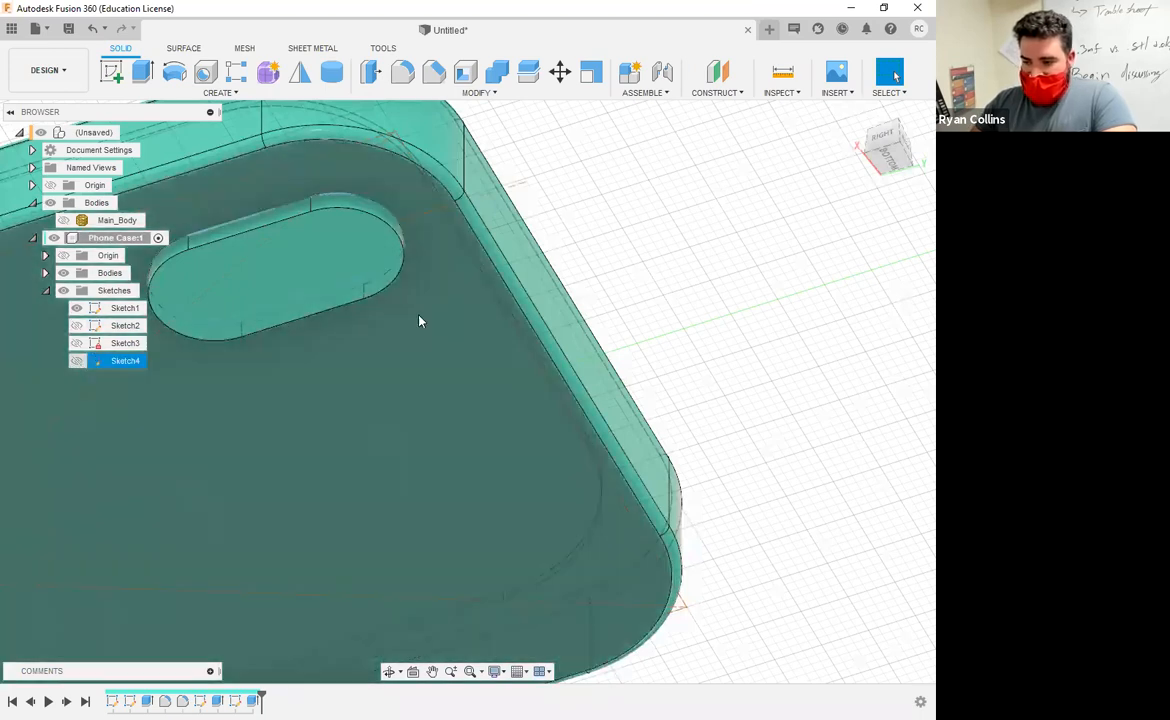
shift+middle_drag(705, 300, 420, 258)
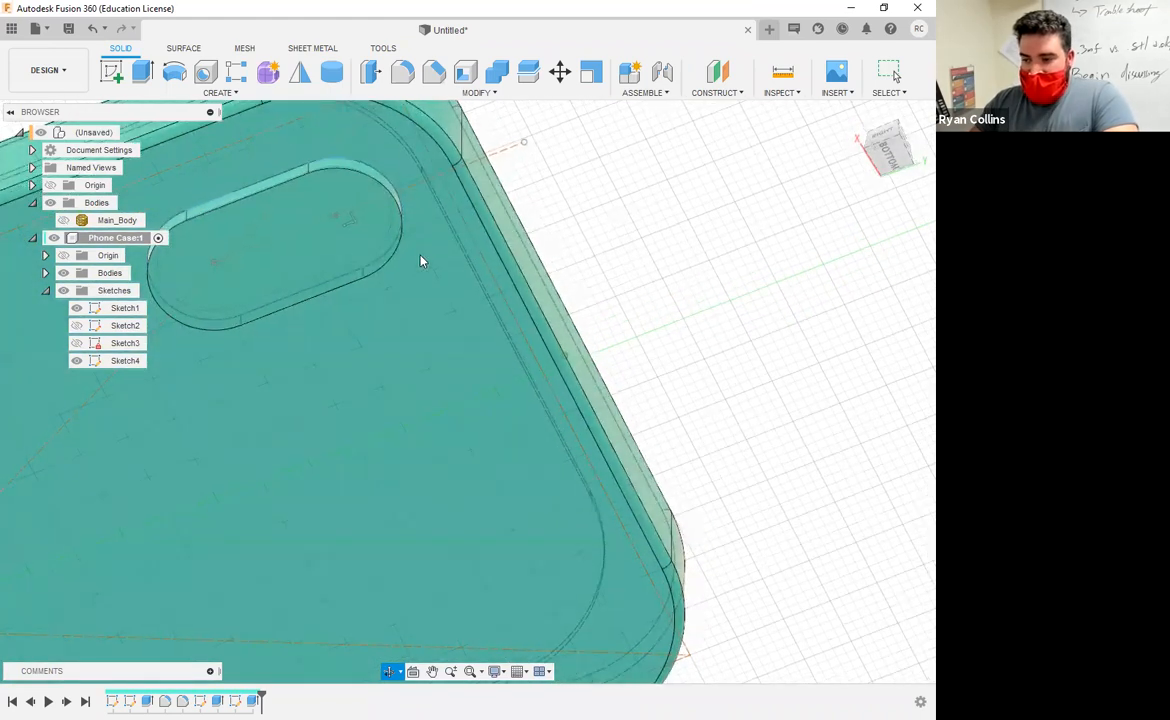
click(111, 72)
click(304, 205)
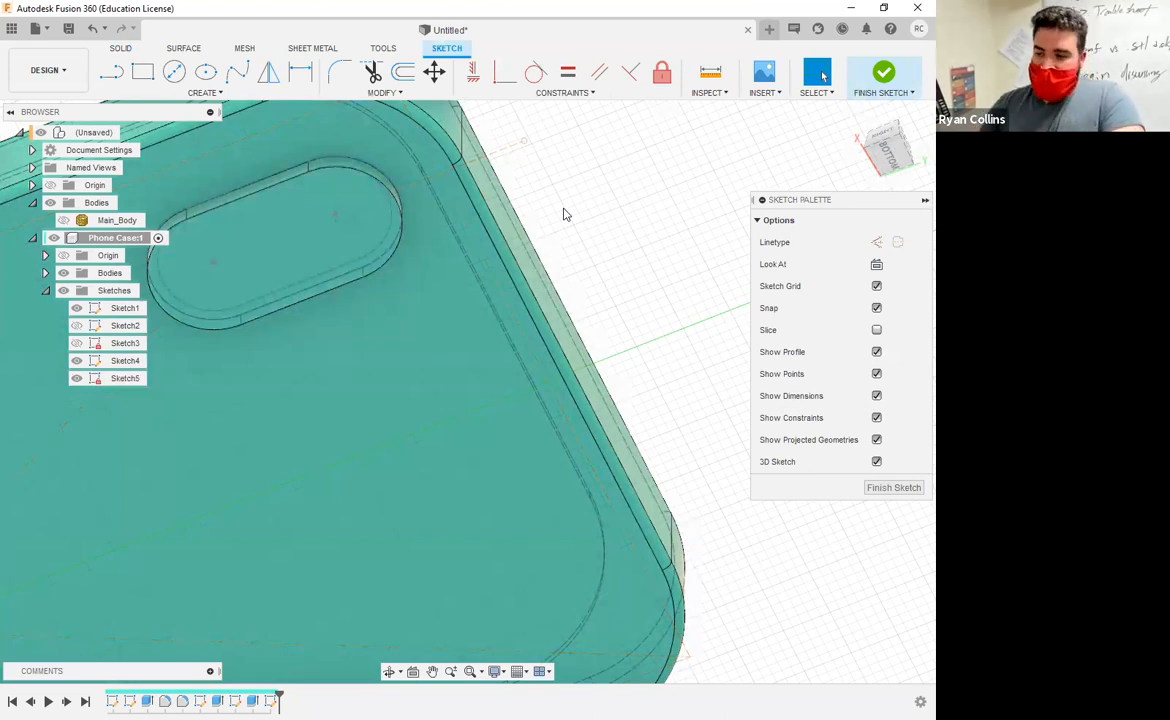
Project the four inner slot edges onto the raised camera area's sketch plane and finish the sketch
key(p)
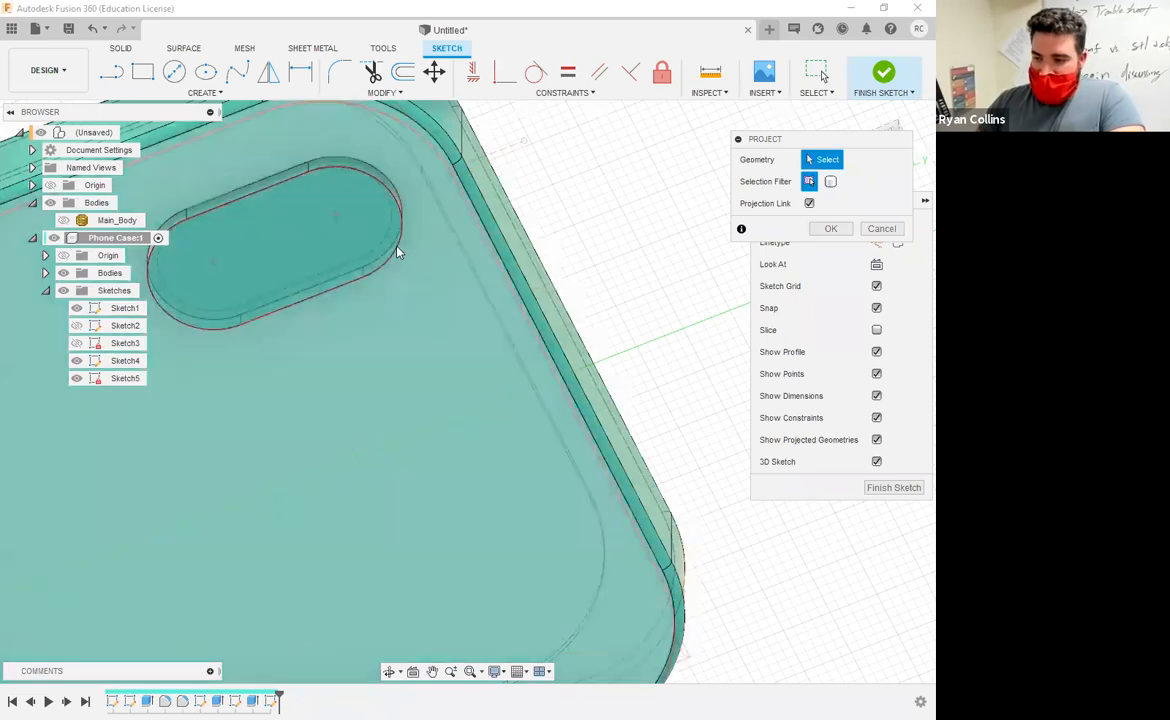
click(381, 246)
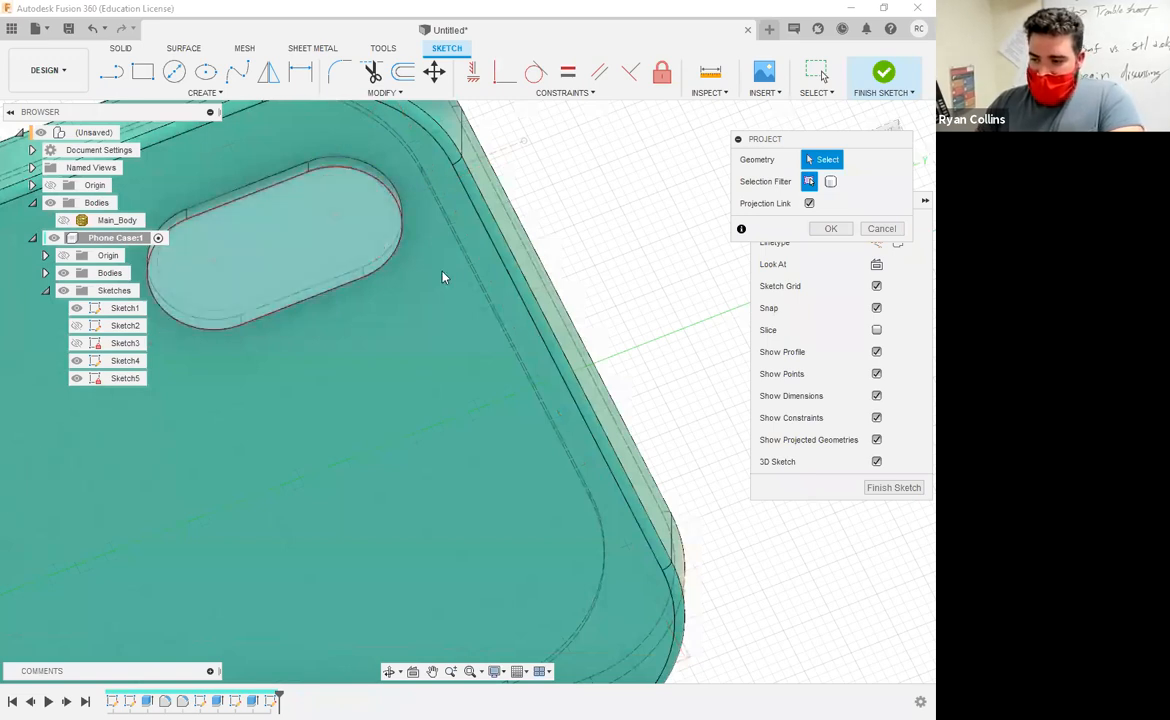
scroll(441, 260, up, 5)
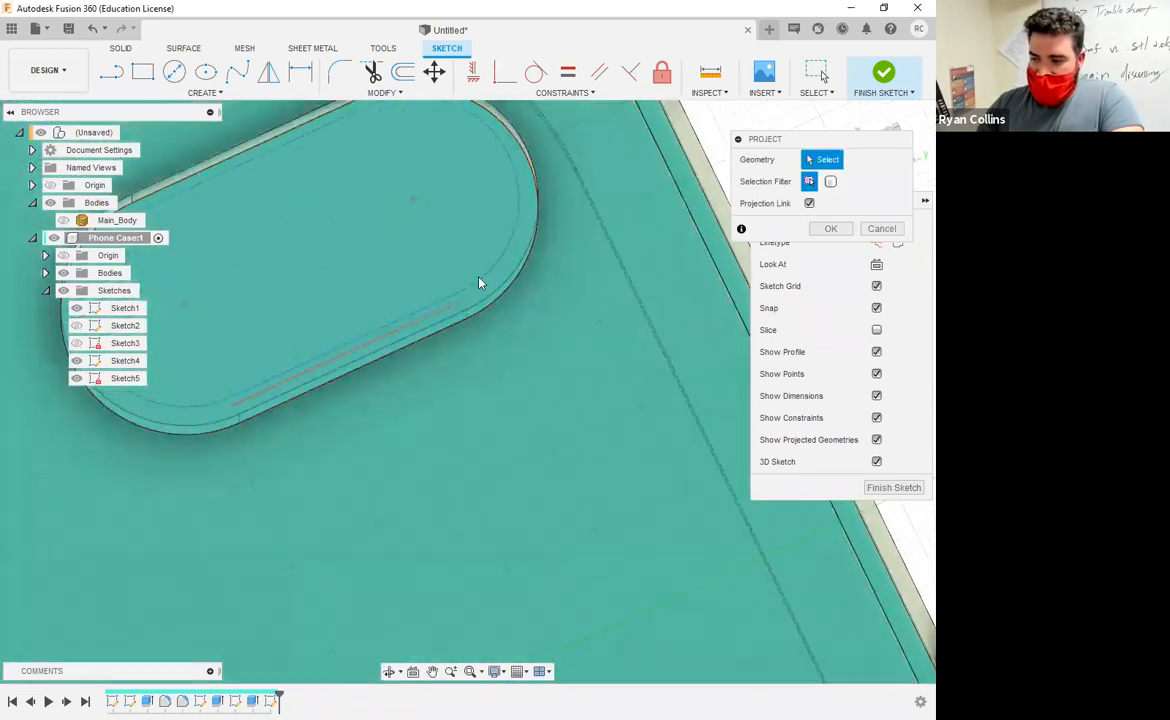
click(455, 298)
click(438, 299)
click(298, 226)
shift+middle_drag(539, 384, 593, 387)
middle_drag(589, 338, 566, 283)
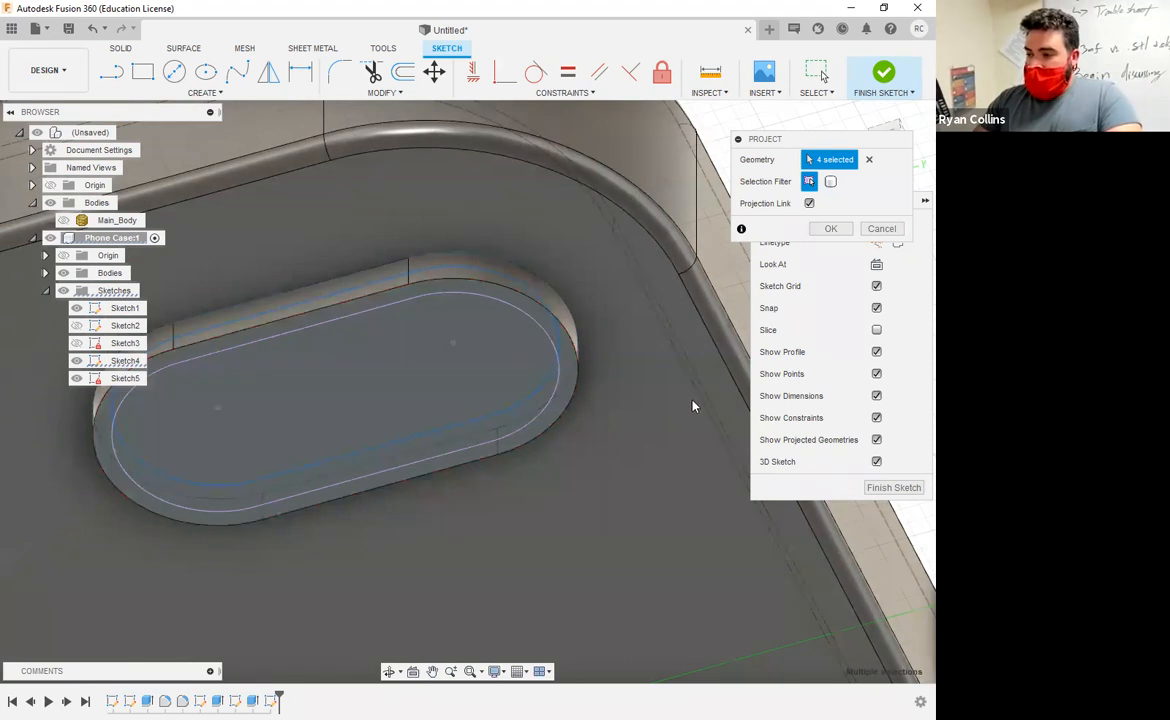
click(815, 230)
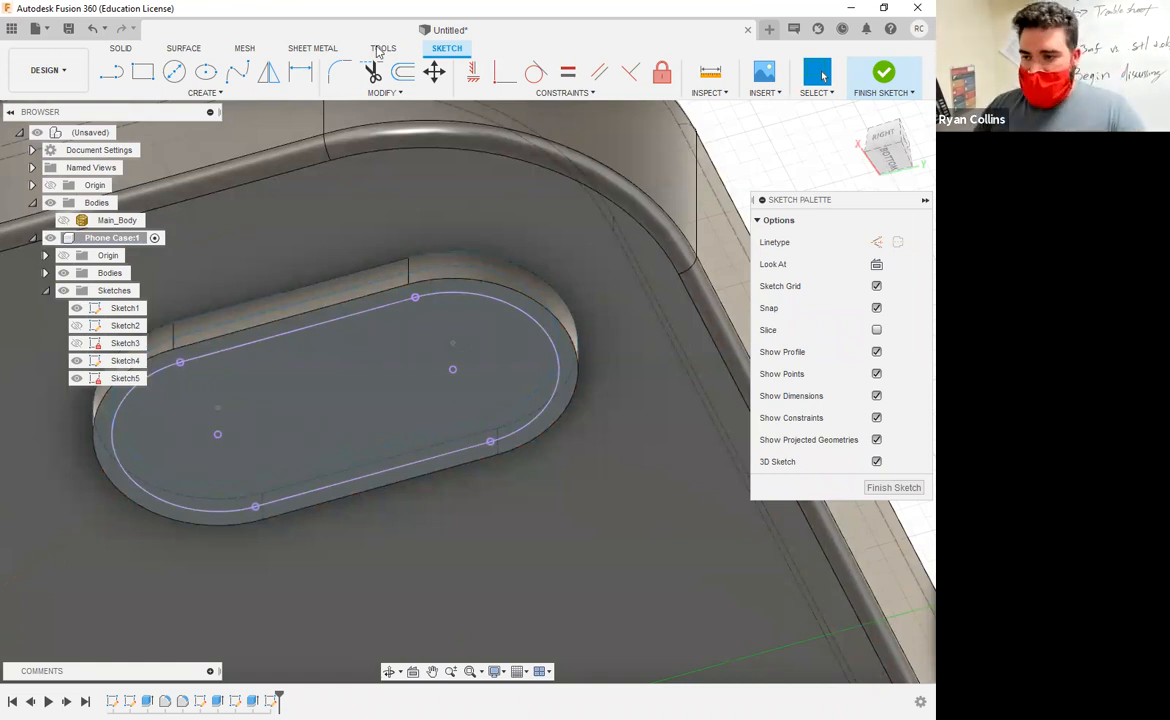
click(883, 72)
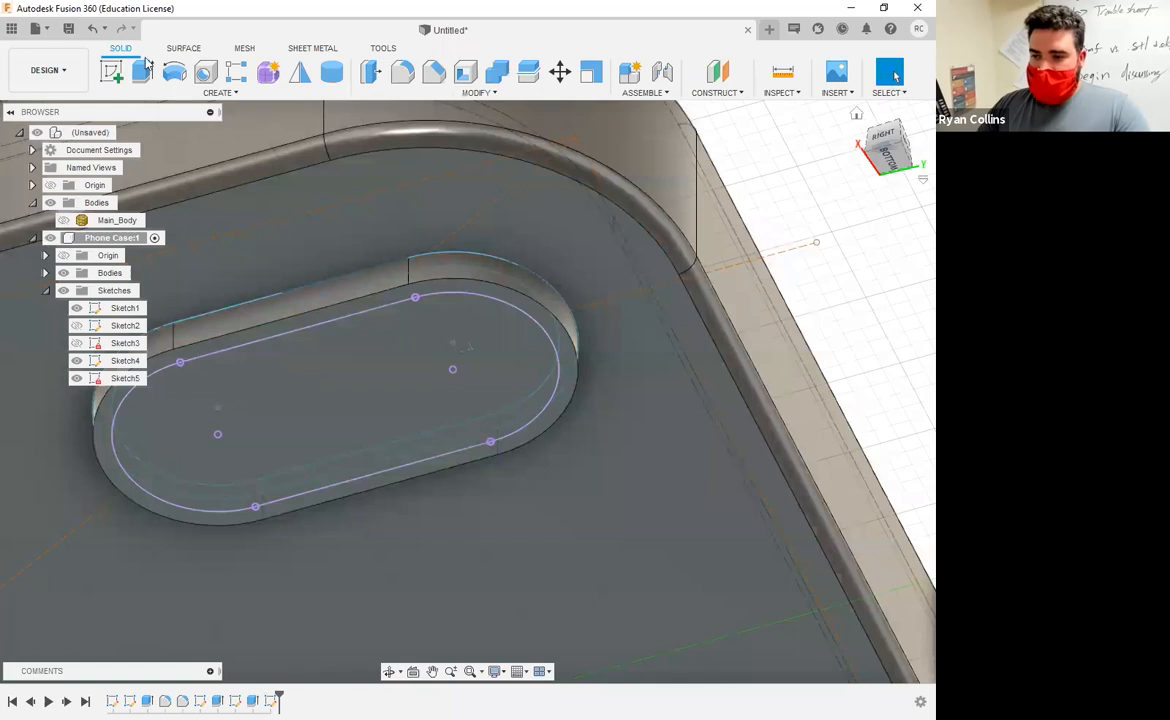
Extrude the projected slot profile by -0.5 mm as a cut into the raised camera area
click(146, 76)
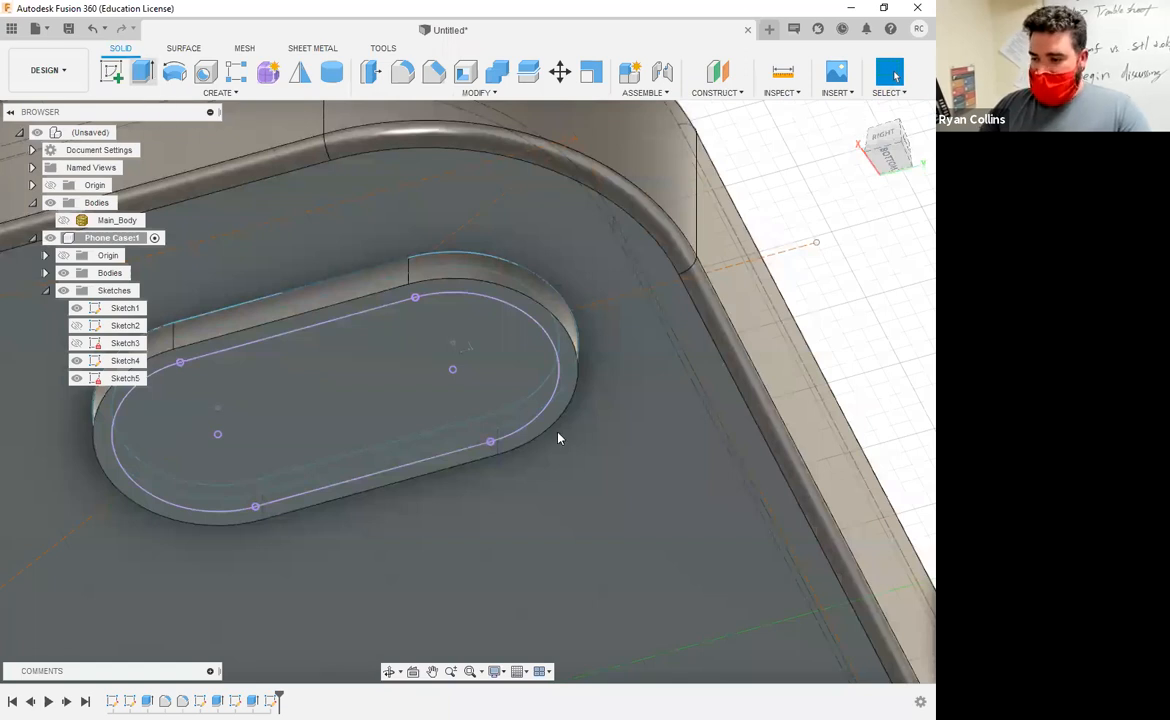
text(-.5)
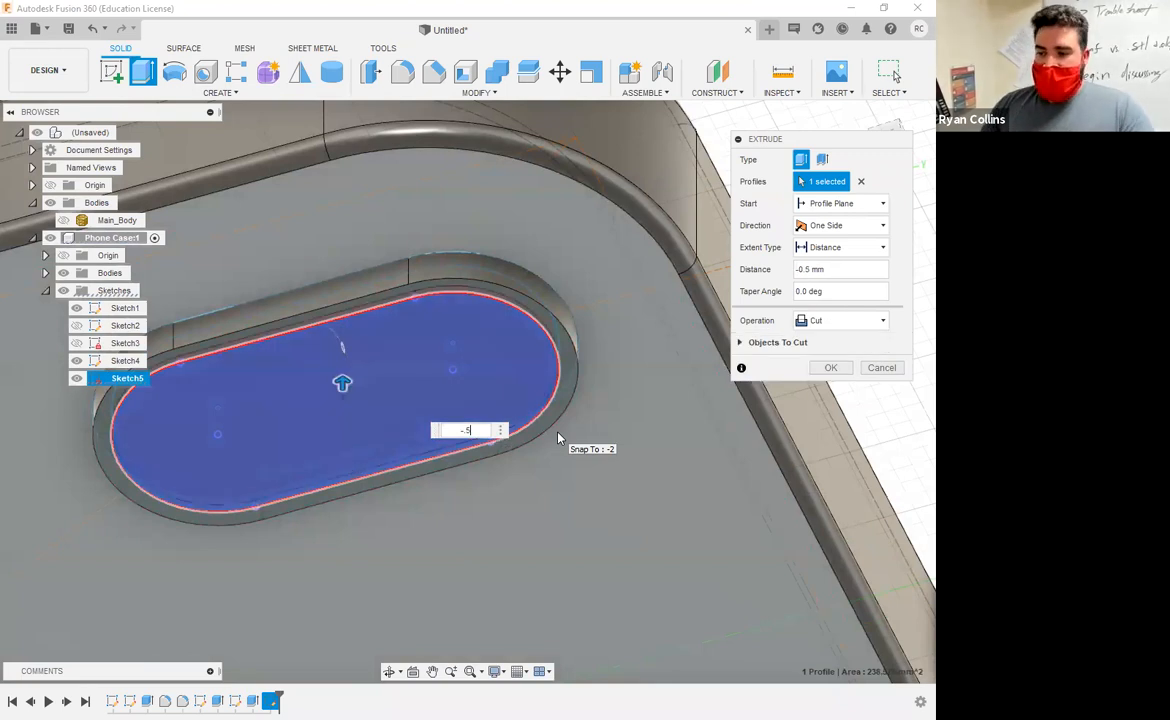
key(Return)
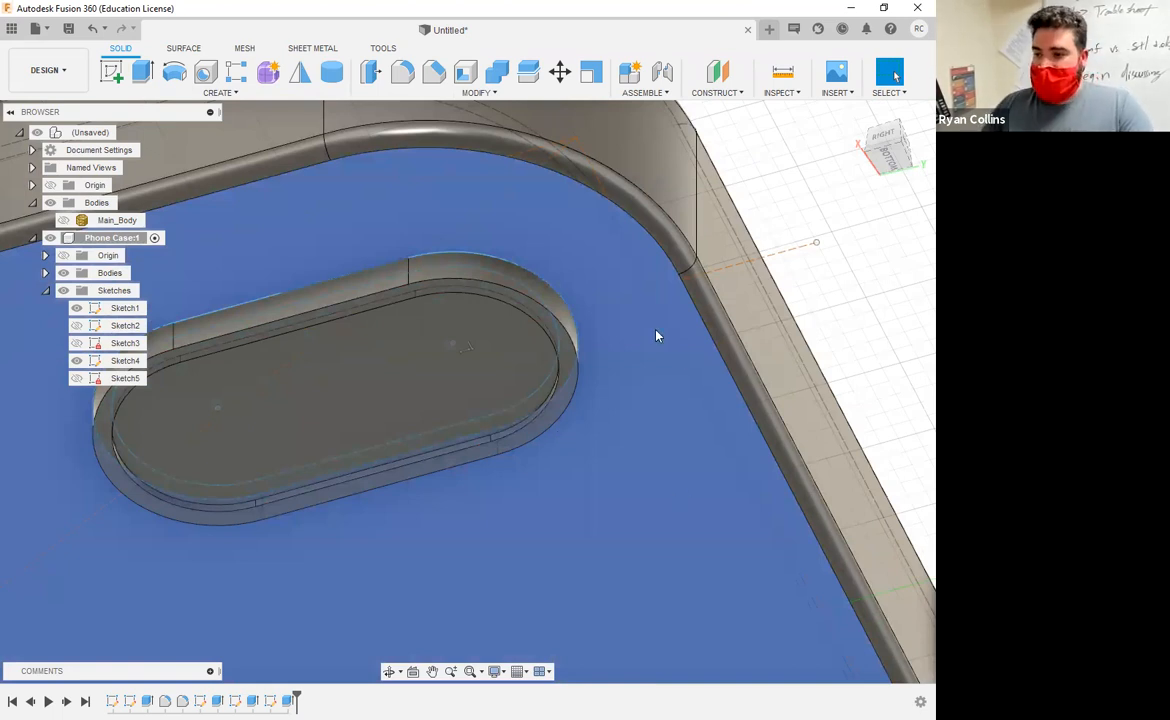
key(Escape)
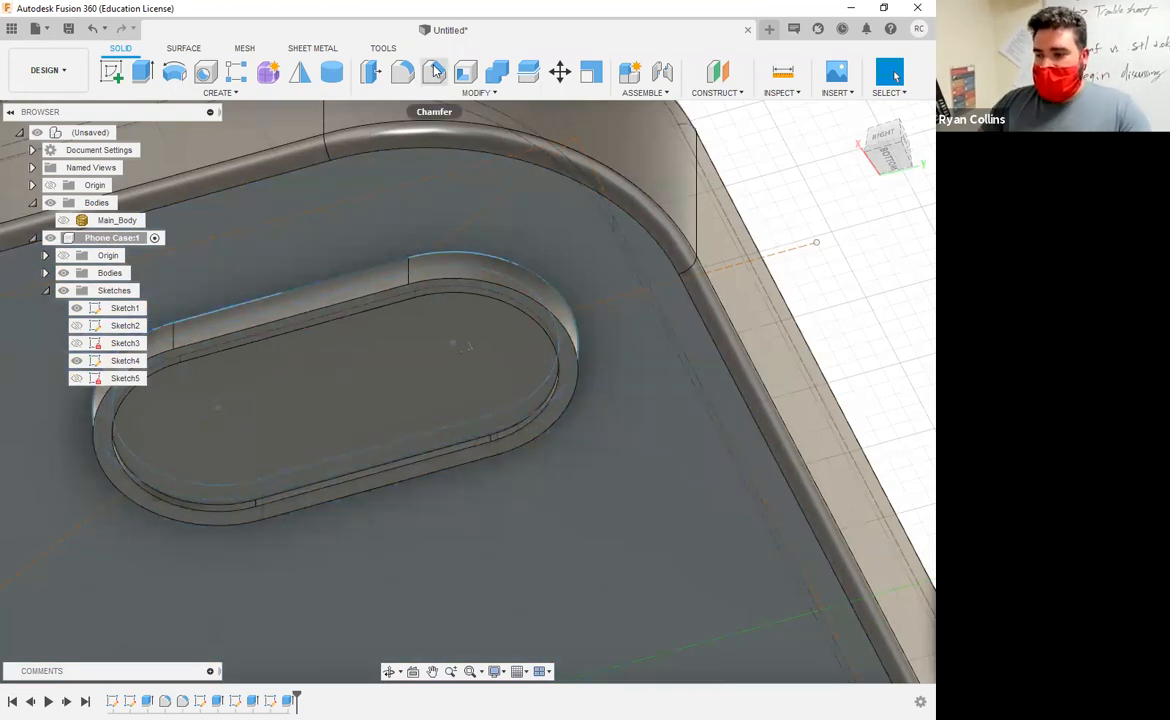
Chamfer the four side faces of the raised camera slot with an equal distance of 1 mm
click(435, 70)
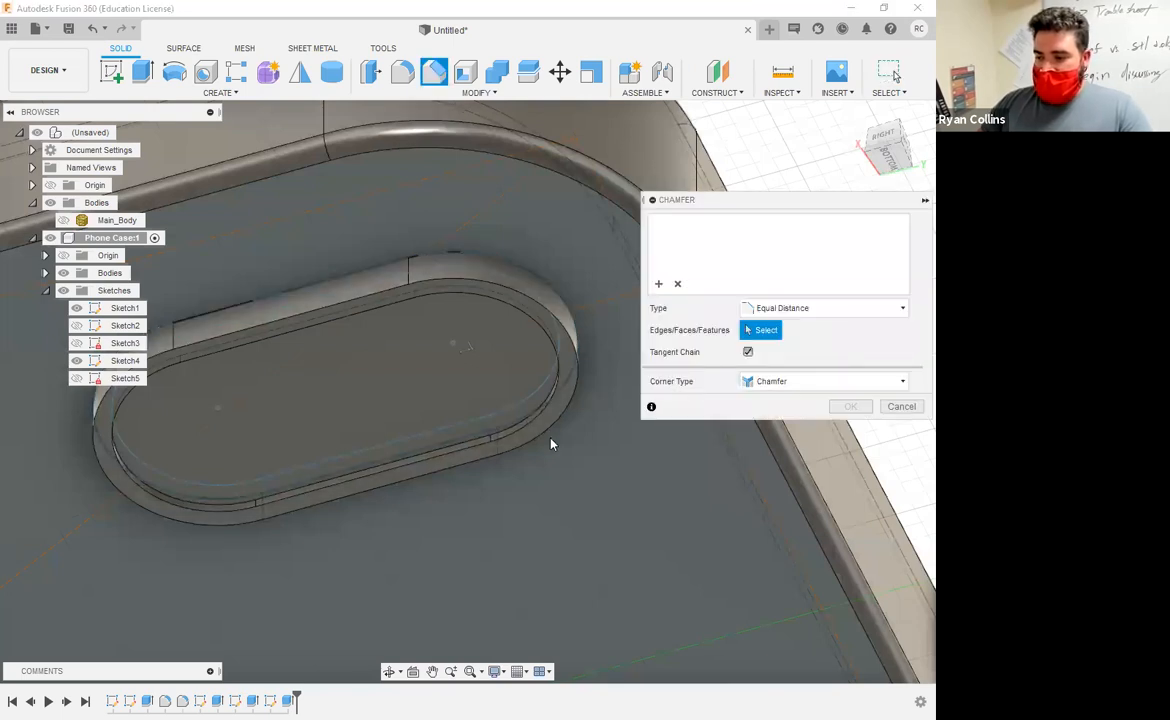
click(384, 472)
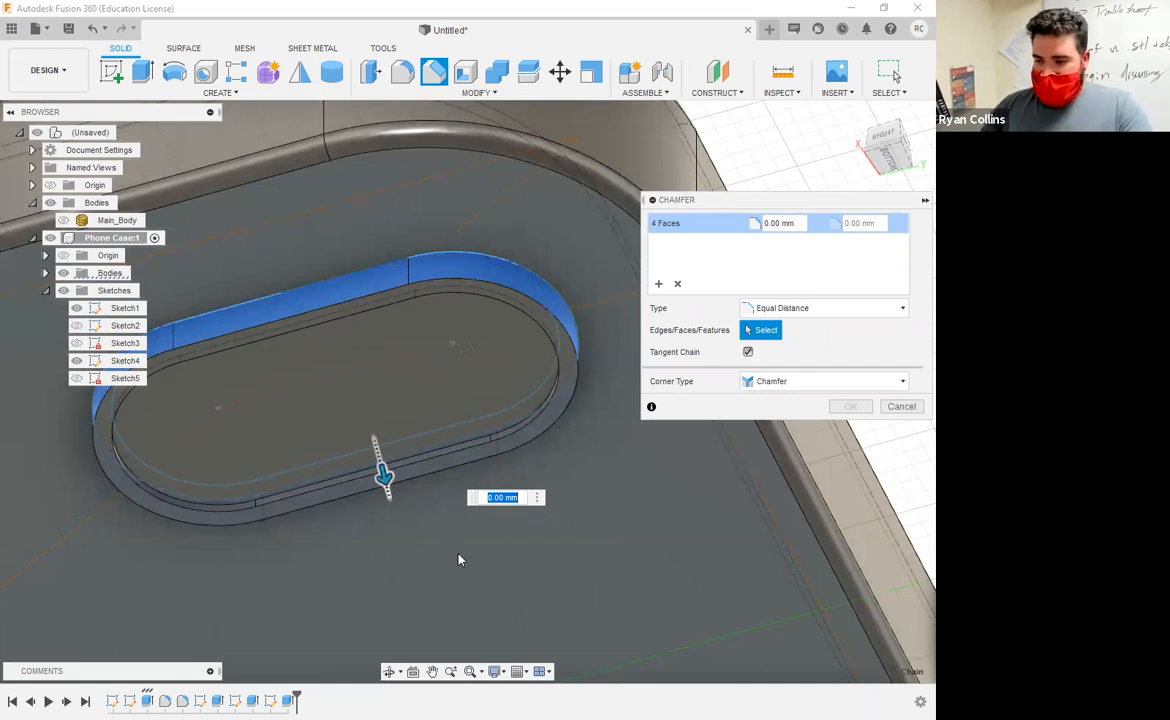
text(1)
mouse_move(457, 528)
shift+middle_down()
mouse_move(476, 511)
mouse_move(437, 527)
shift+middle_up()
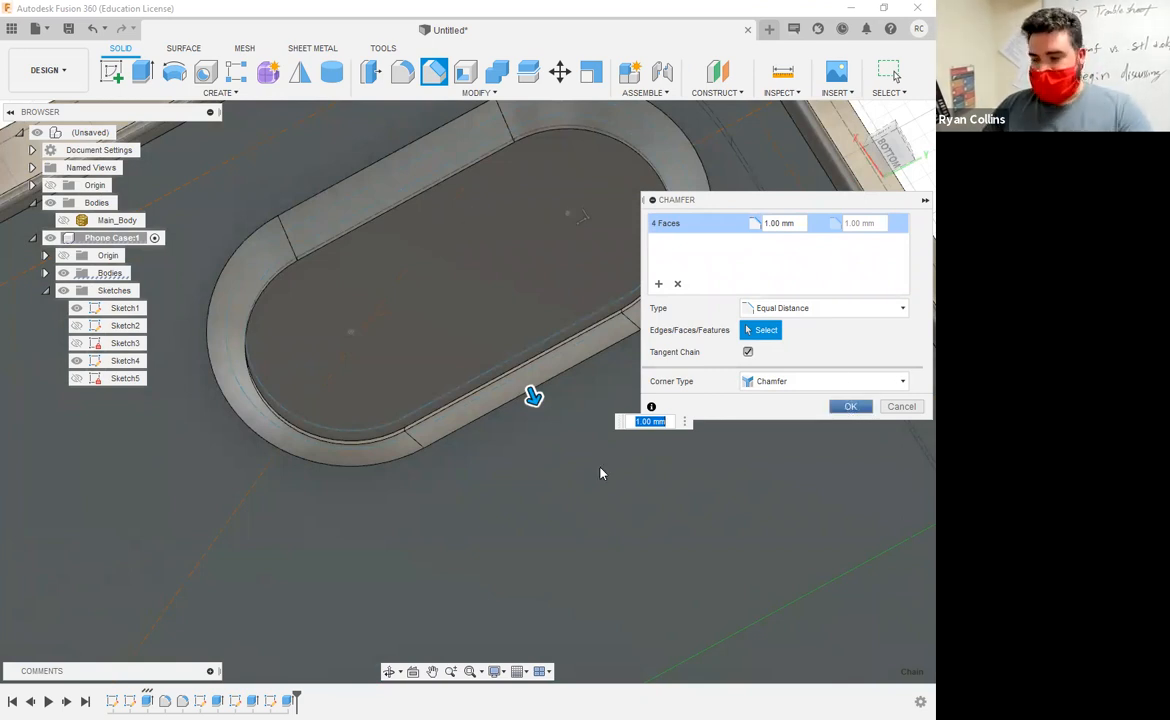
key(Return)
Show Main_Body and examine how the phone mesh fits the case and camera bump from the right side and at an angle
scroll(602, 472, down, 3)
shift+middle_drag(610, 472, 505, 435)
click(63, 221)
shift+middle_drag(475, 272, 551, 256)
click(881, 150)
scroll(530, 436, up, 4)
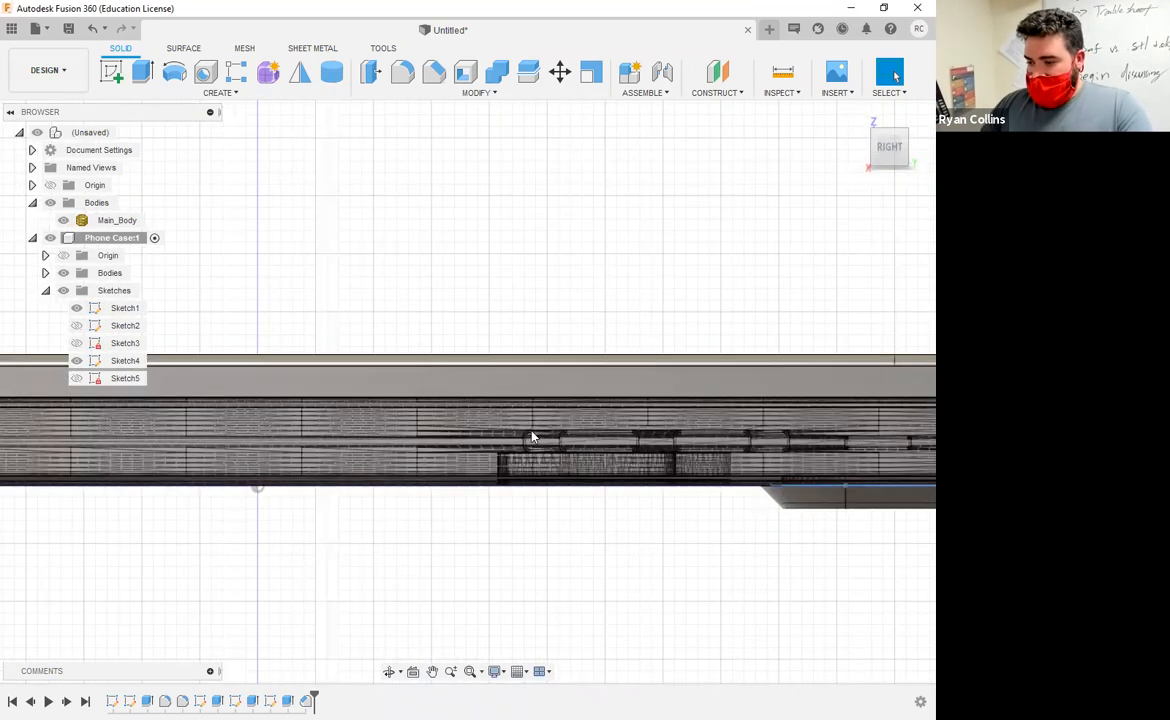
shift+middle_drag(613, 447, 602, 296)
shift+middle_drag(444, 369, 603, 371)
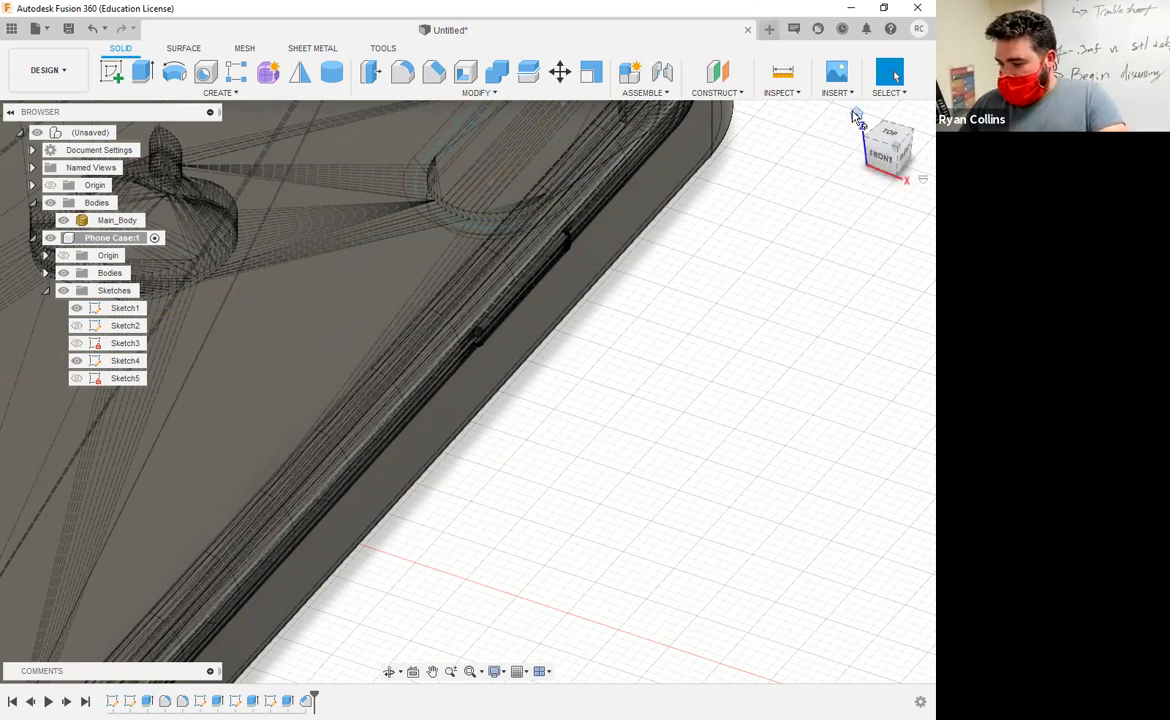
click(856, 115)
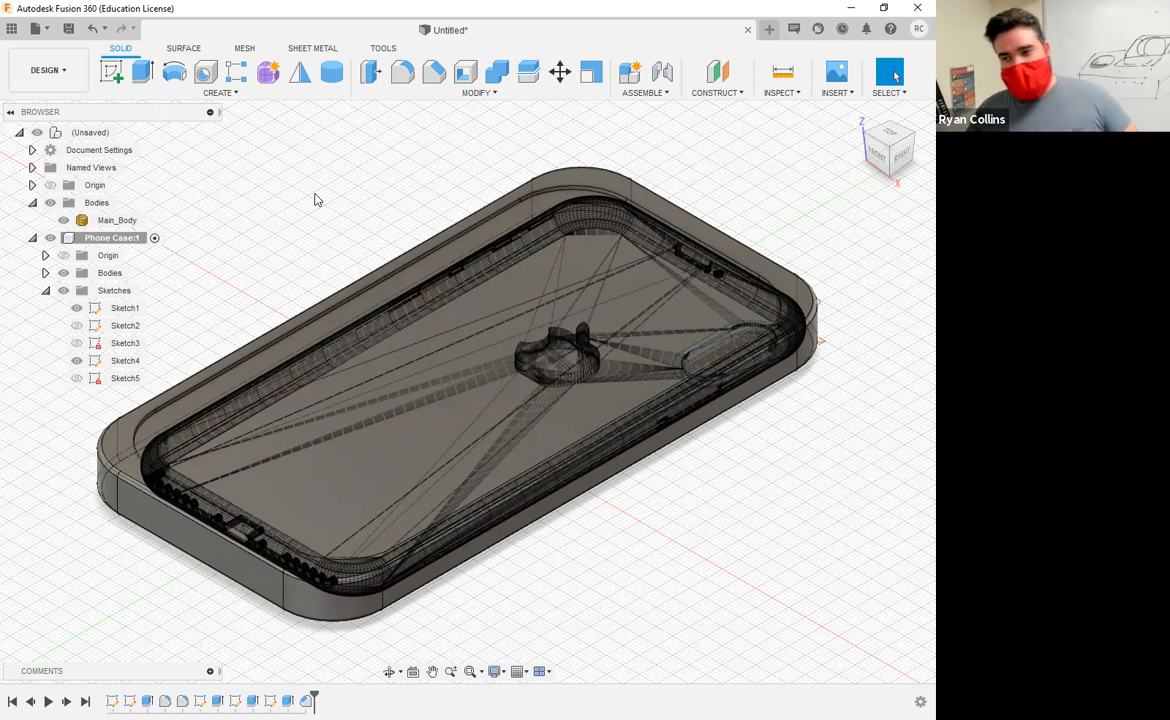
Save the design as "Example - Phone Stand" in the 03 Phone Stand project folder
click(69, 28)
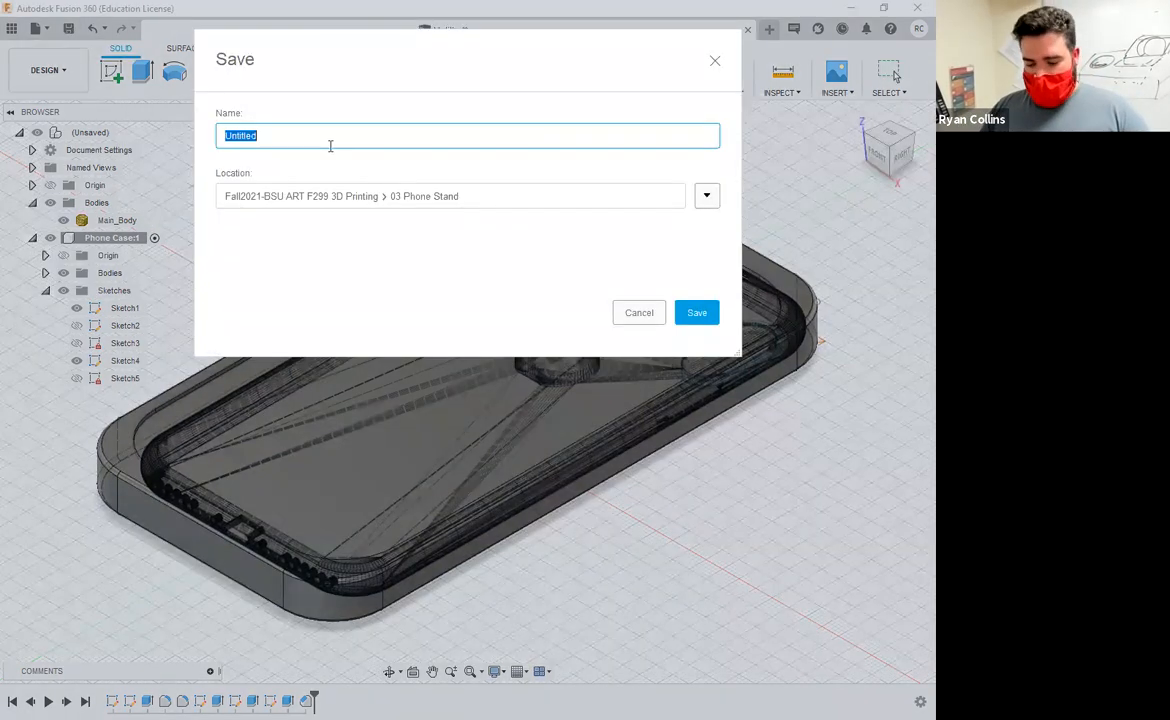
text(Example - Phone Stand)
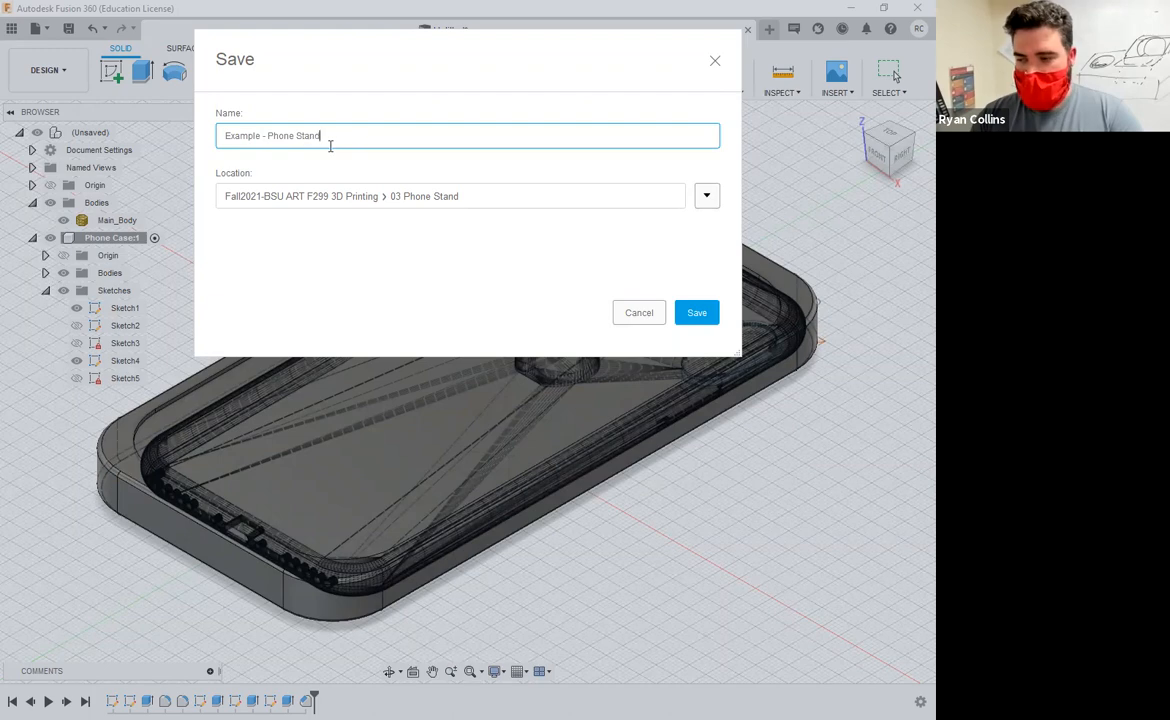
key(Return)
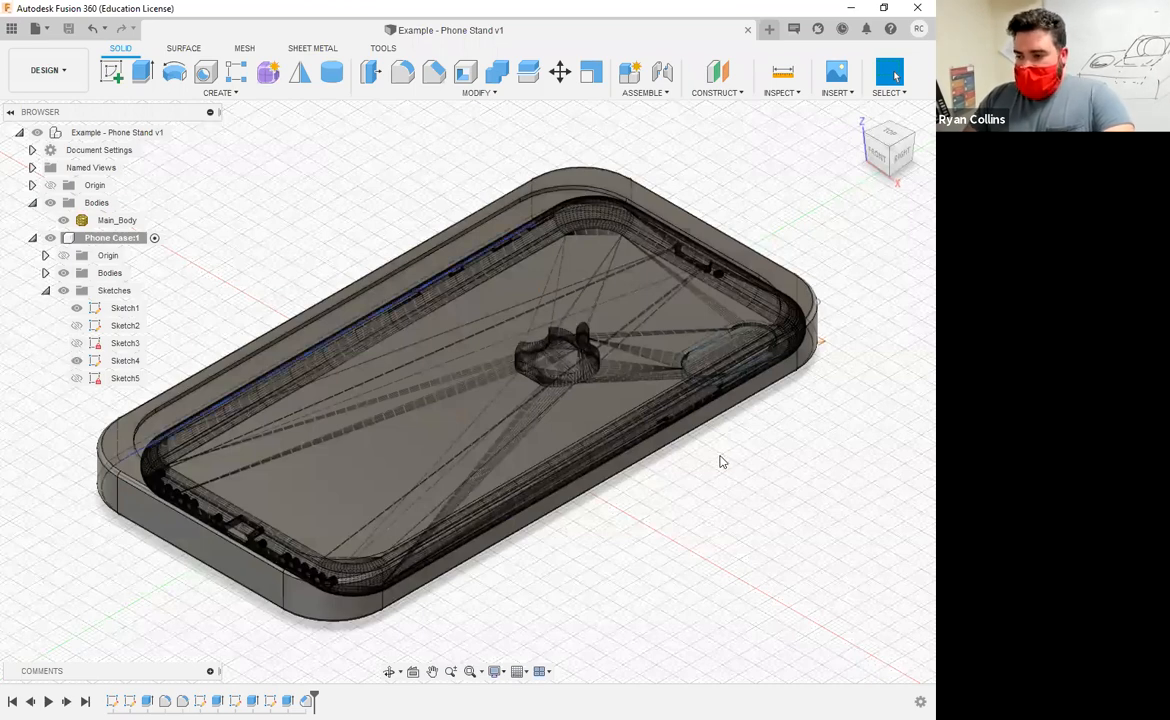
Turn on component color cycling and view the whole case from above
scroll(719, 458, down, 1)
scroll(386, 340, down, 2)
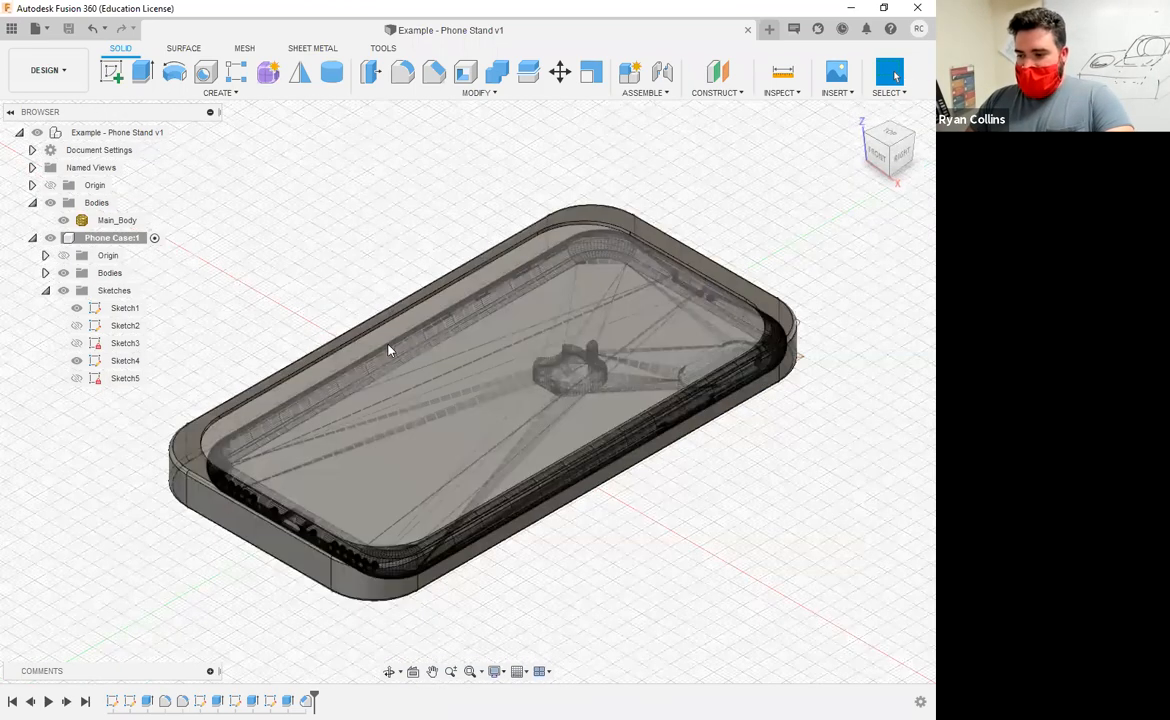
scroll(333, 248, down, 3)
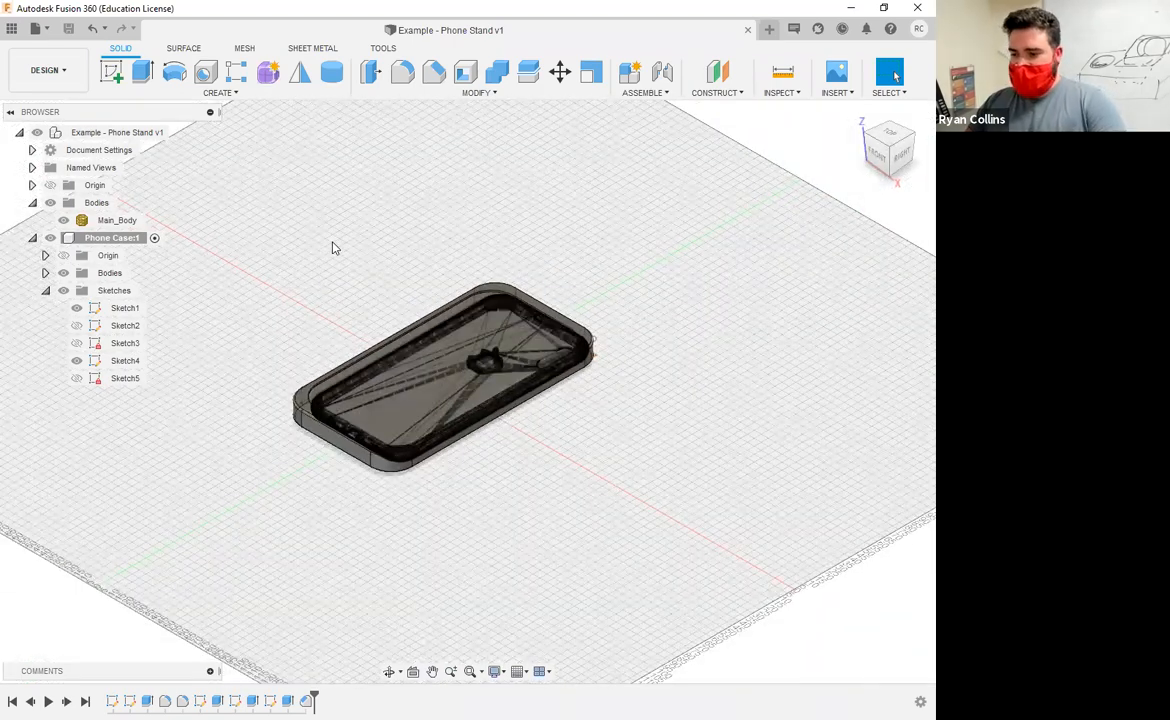
key(shift+n)
shift+middle_drag(278, 243, 322, 268)
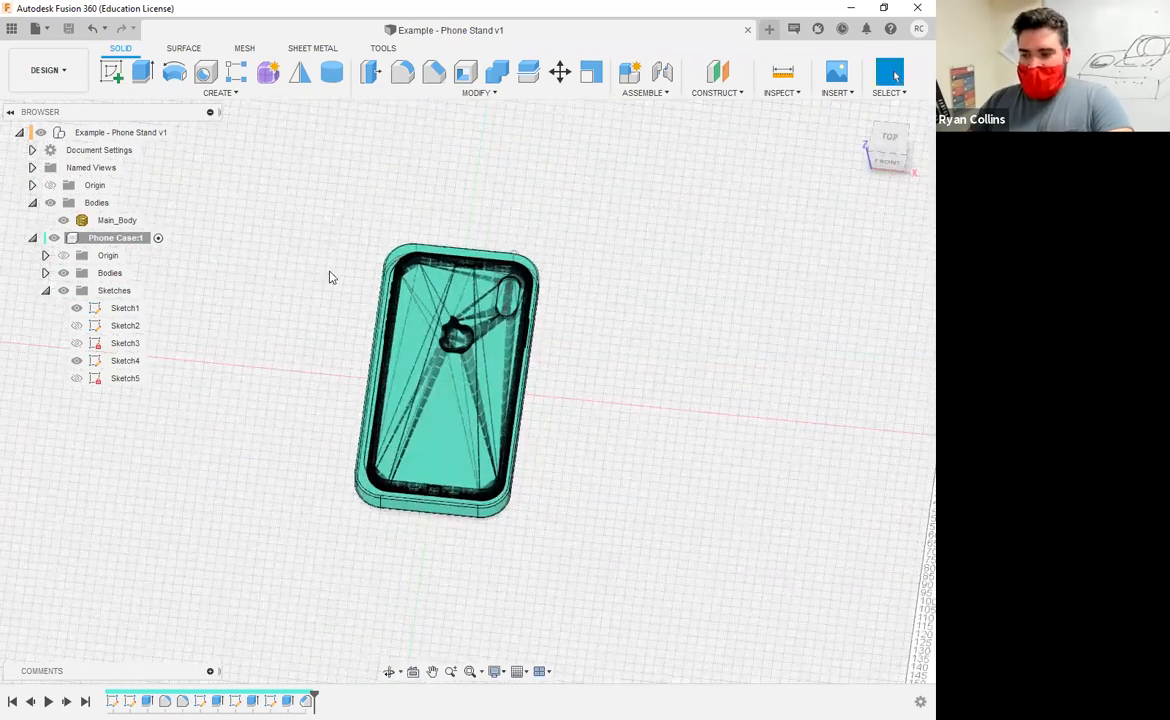
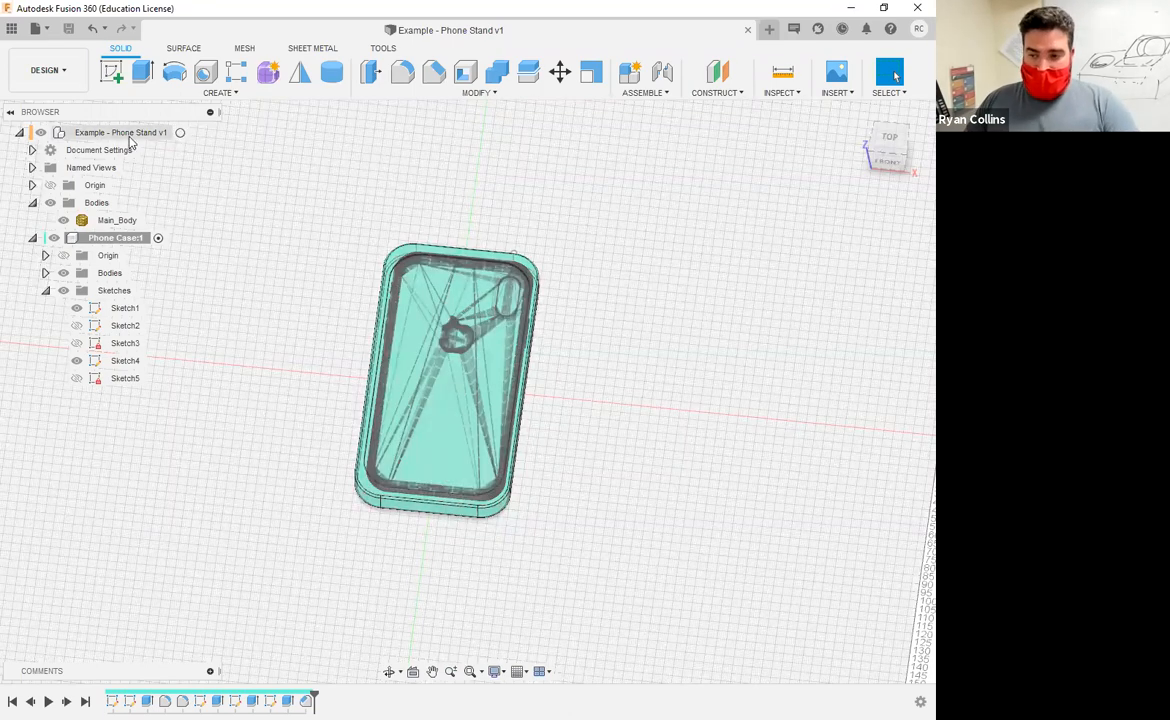
Activate the top-level component and create an internal standard component in it named "Phone Stand"
click(181, 134)
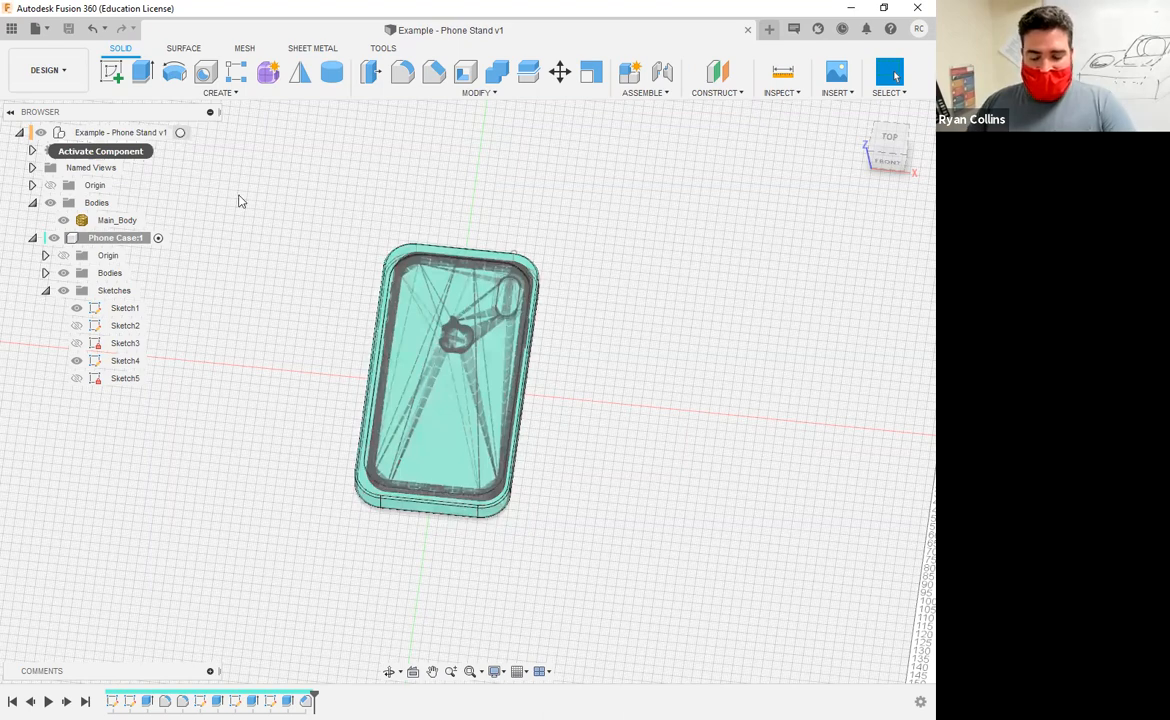
click(632, 73)
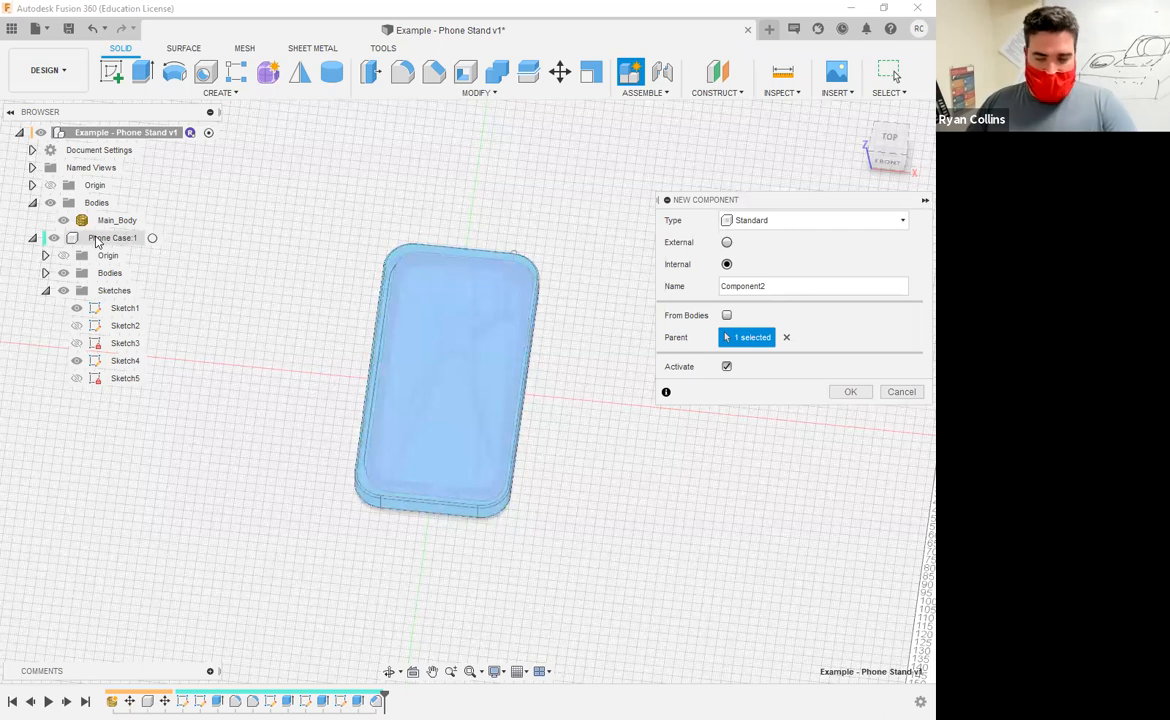
double_click(800, 288)
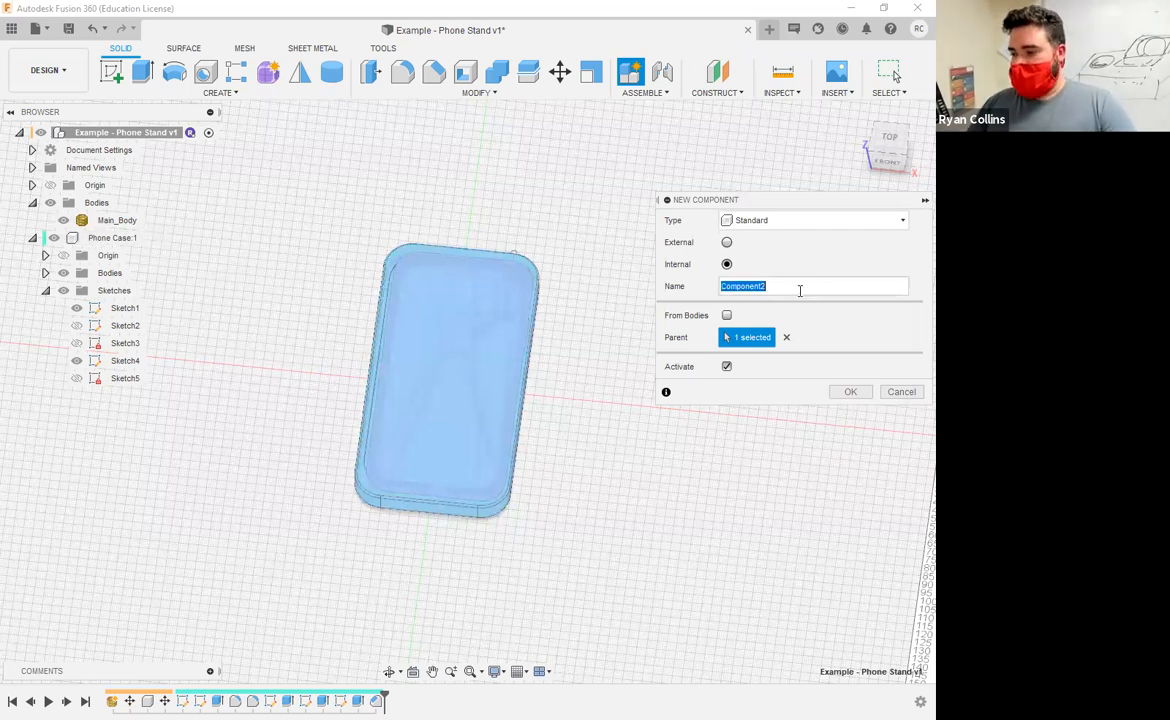
text(Phone )
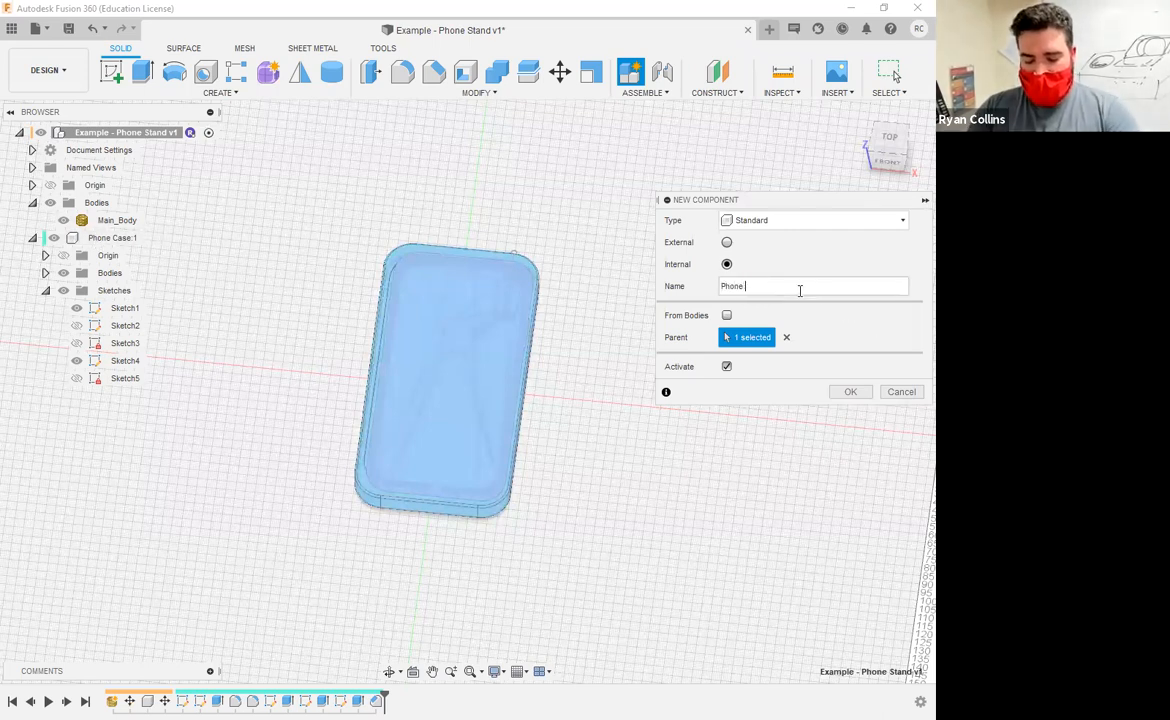
text(Stand)
key(Return)
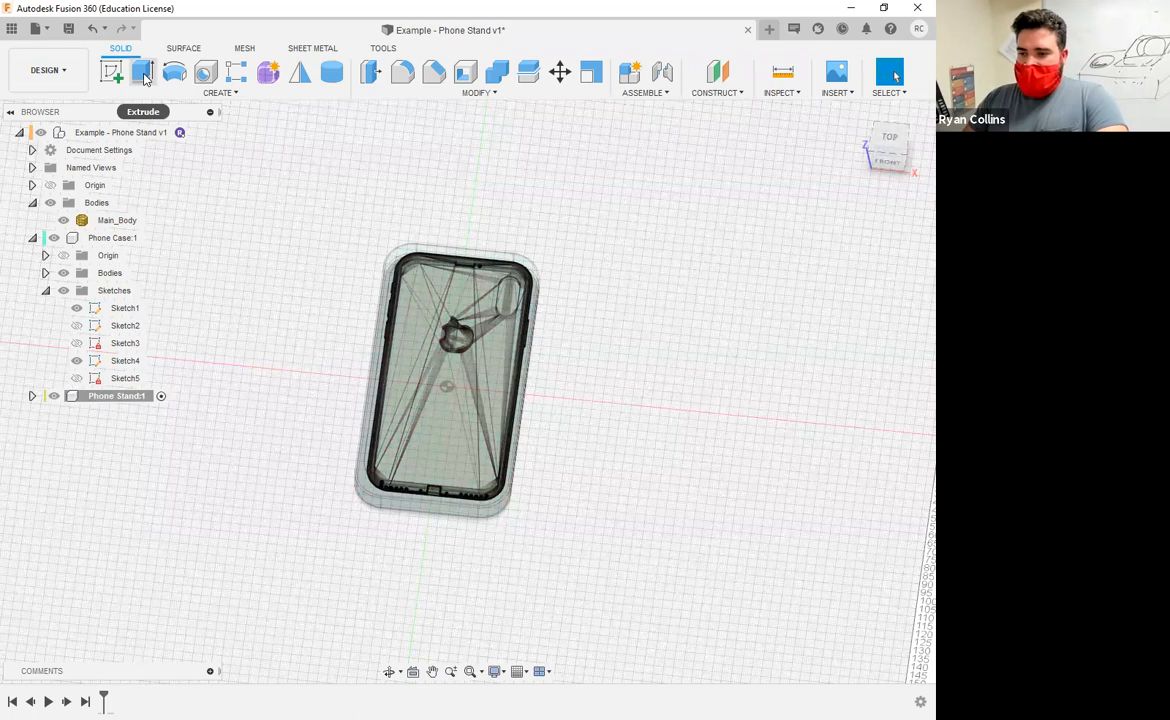
Start a Box primitive in the Phone Stand component and hide the top-level Bodies folder and the Phone Case component
click(216, 93)
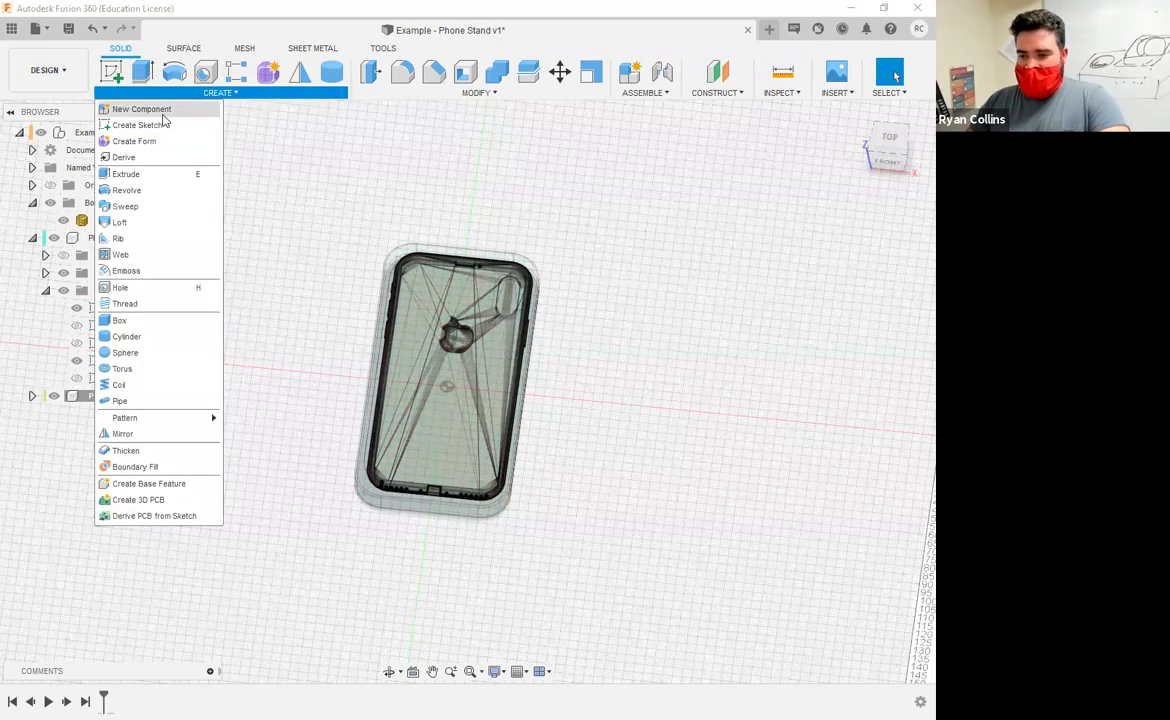
click(154, 319)
shift+middle_drag(582, 350, 500, 395)
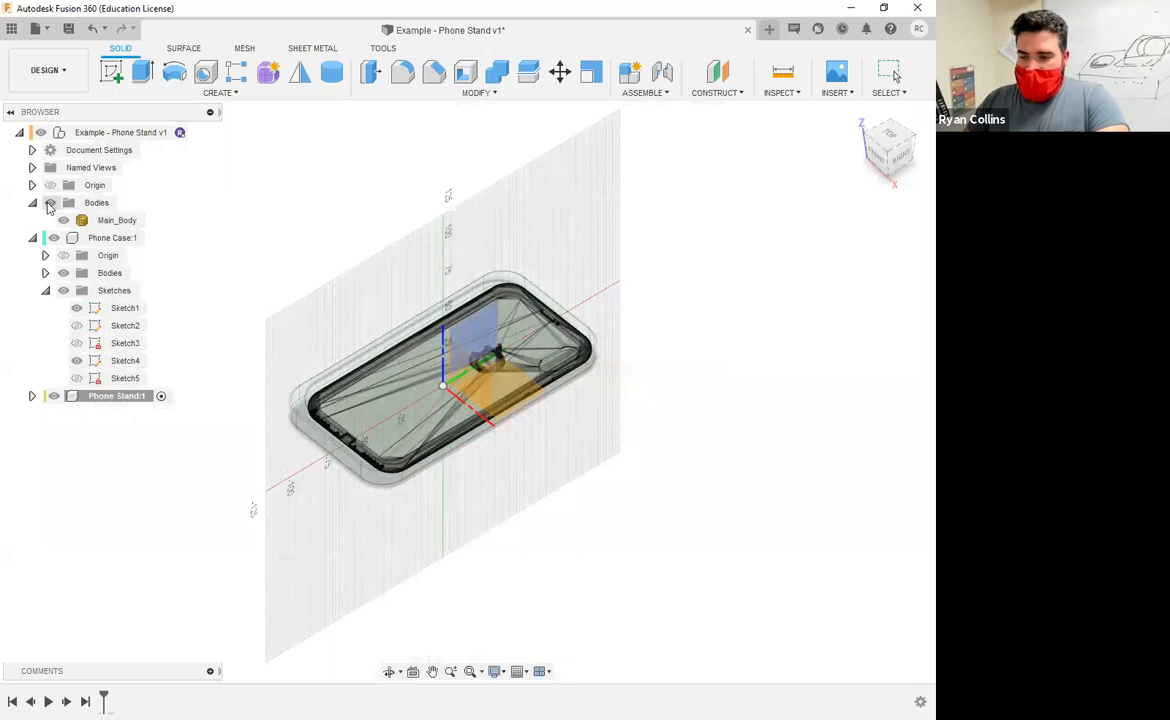
click(47, 206)
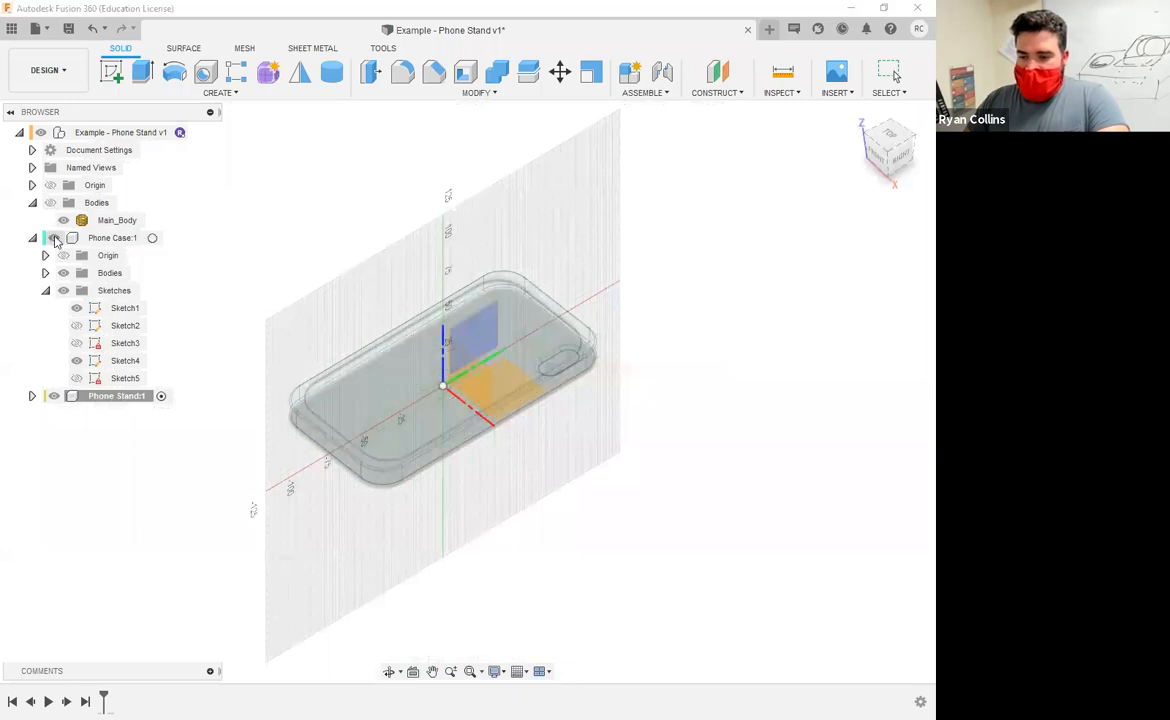
click(53, 237)
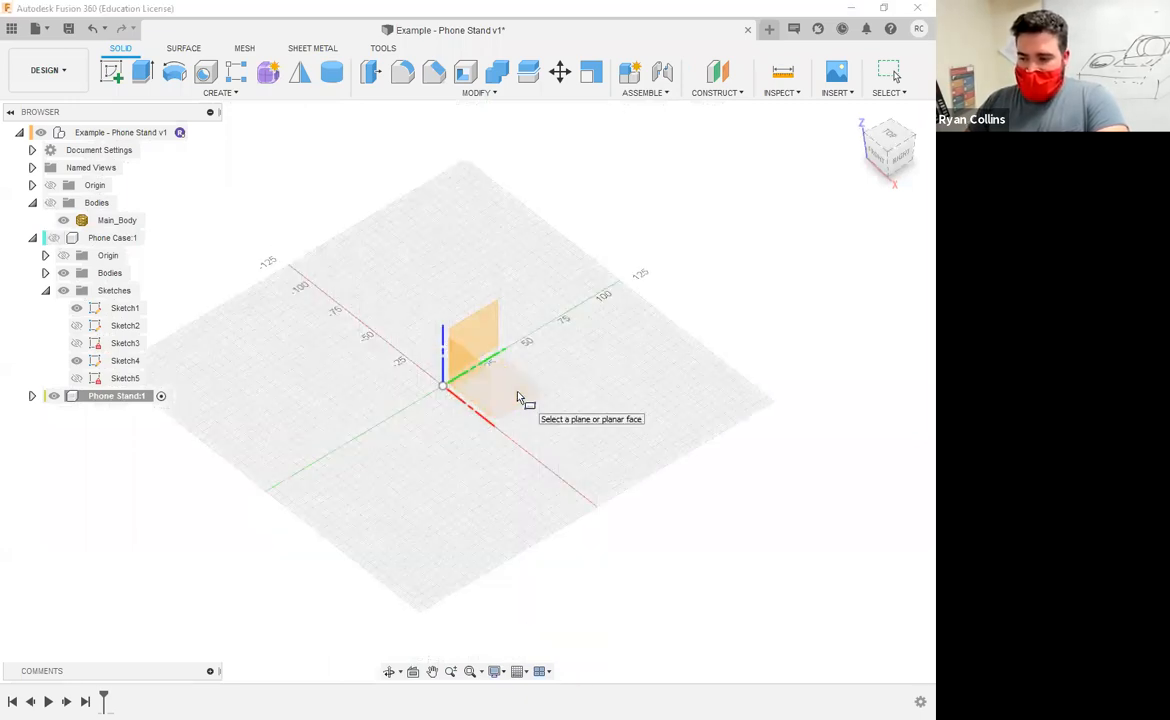
Show the Phone Case component and draw the box's 200 by 100 mm base on the ground plane, starting at the origin
click(54, 237)
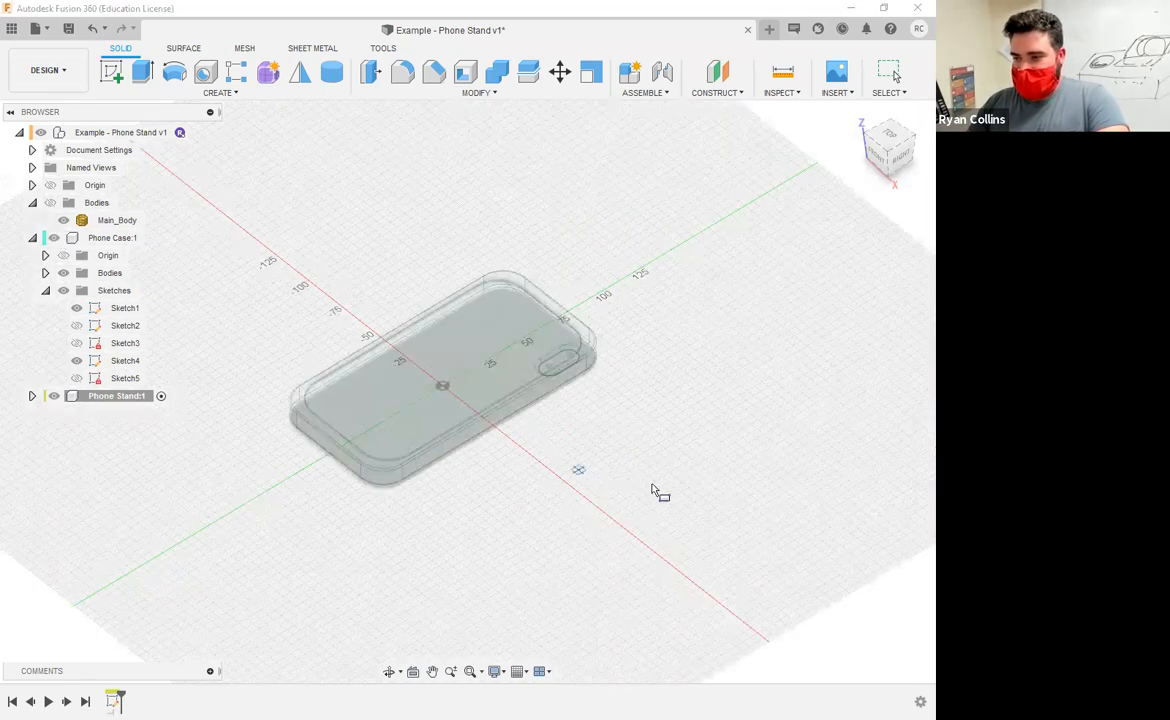
shift+middle_drag(653, 490, 444, 399)
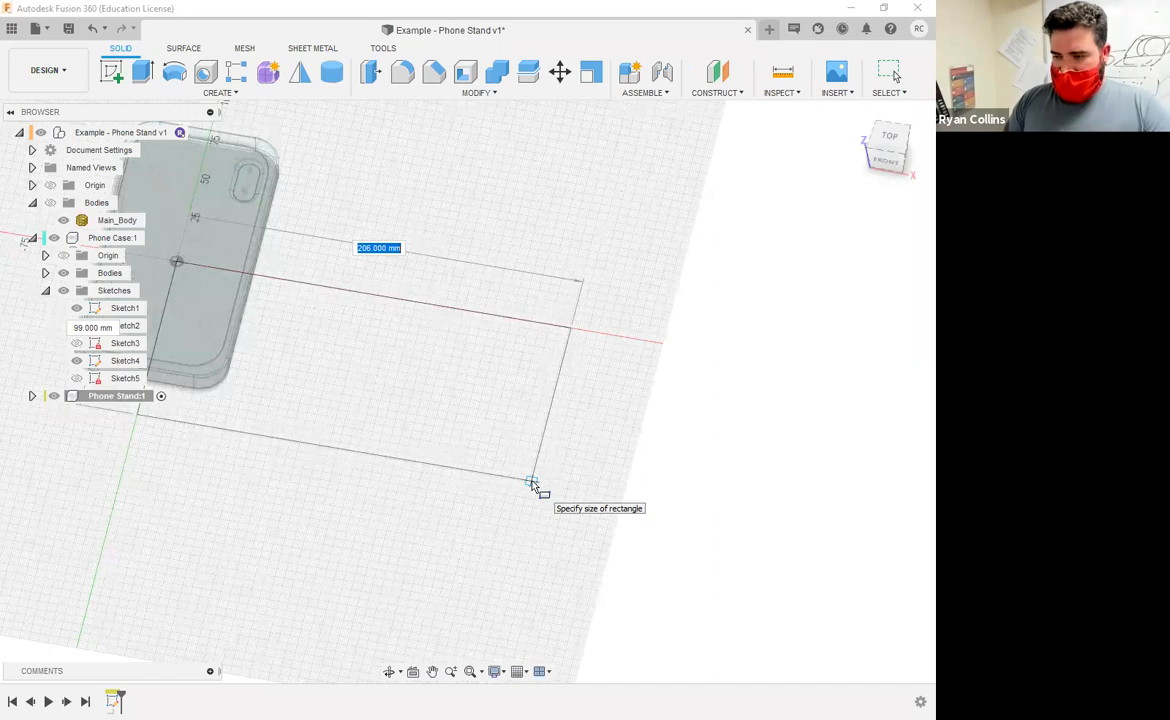
text(200)
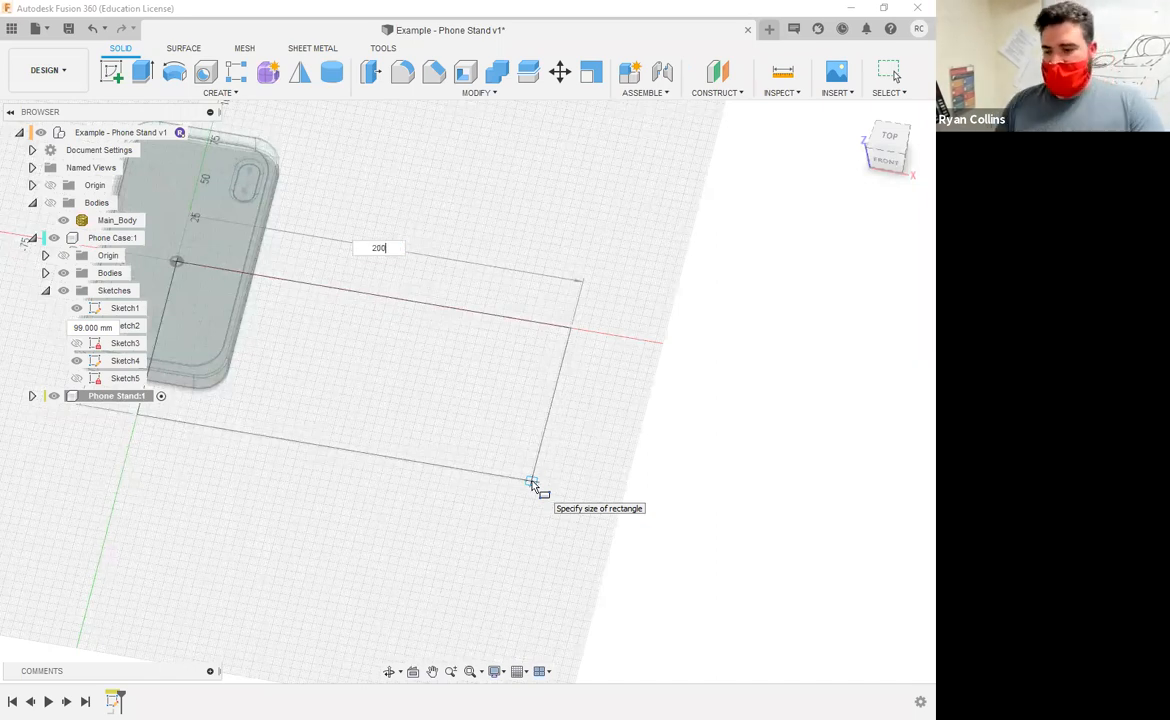
key(Tab)
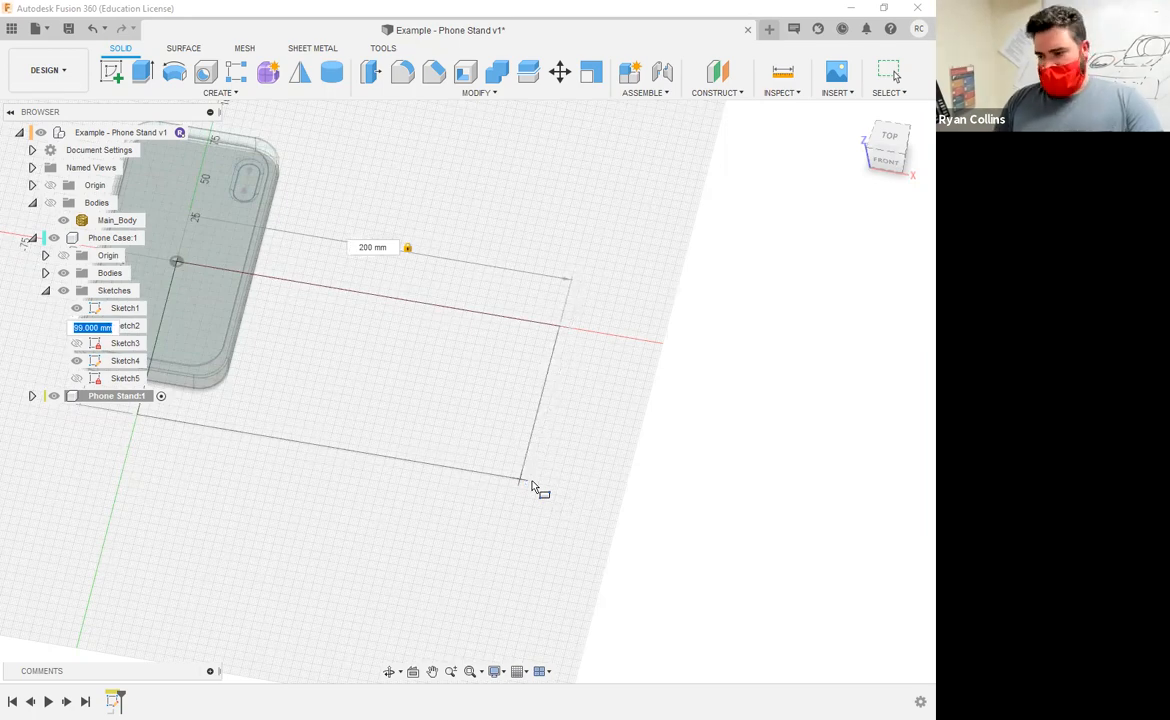
text(100)
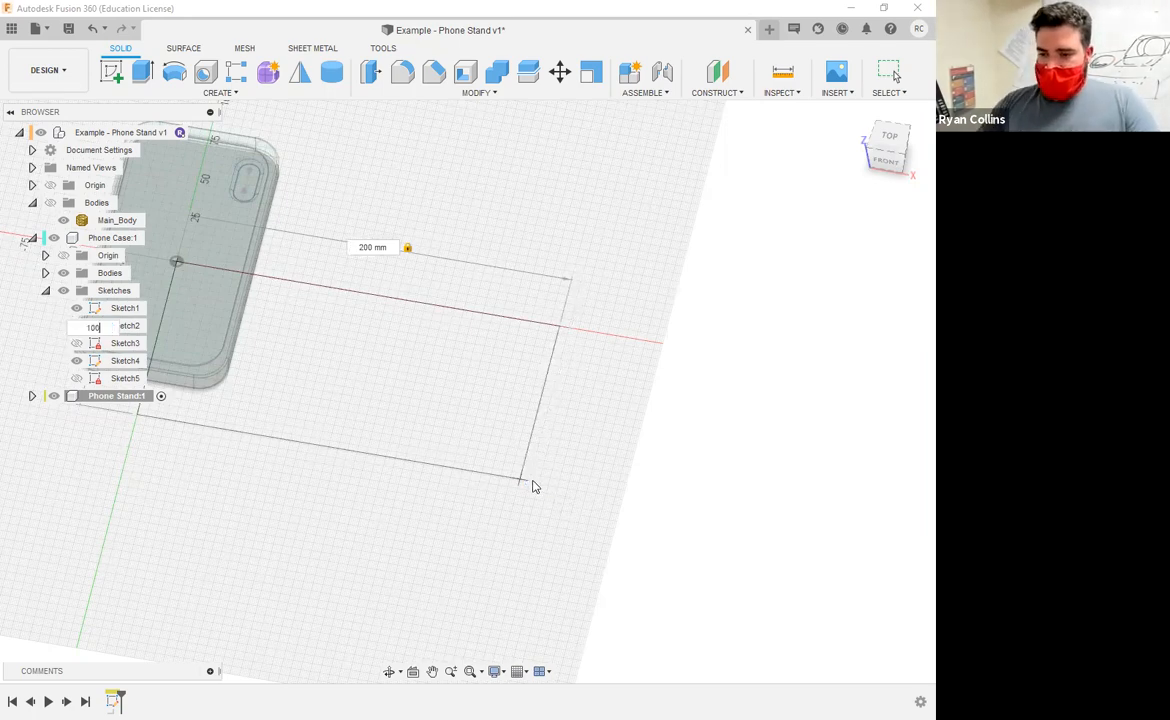
key(Return)
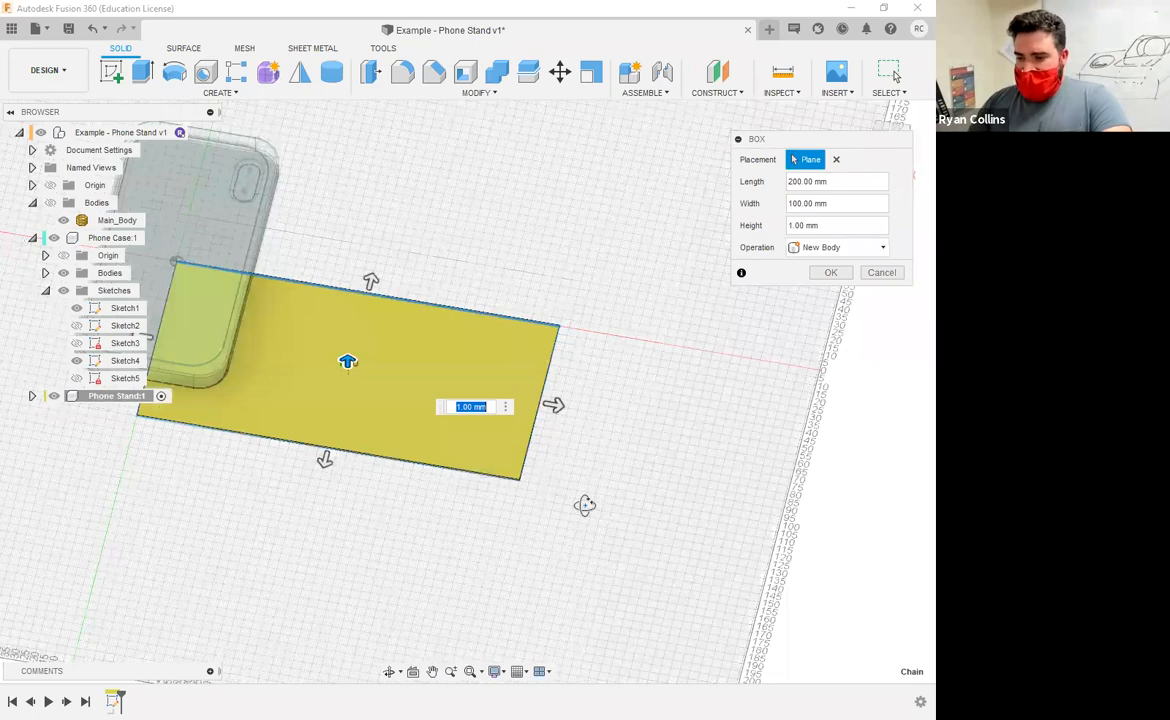
Set the box's height to 60 mm and create it as a new body
shift+middle_drag(585, 505, 590, 473)
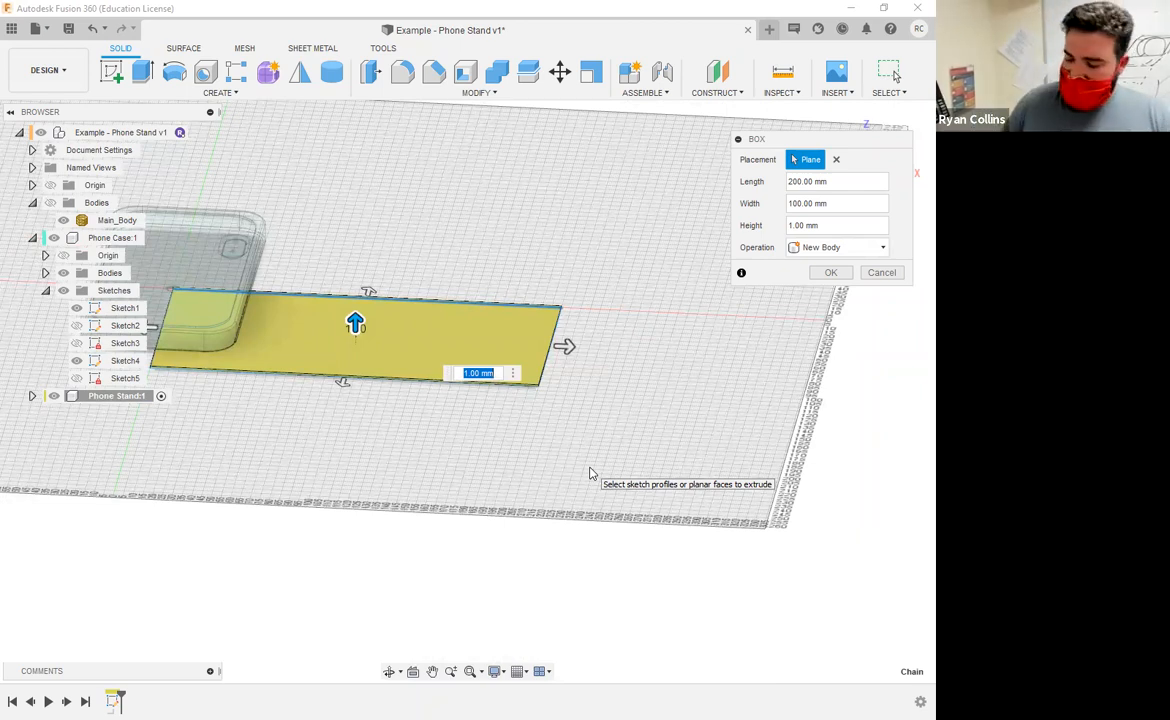
text(60)
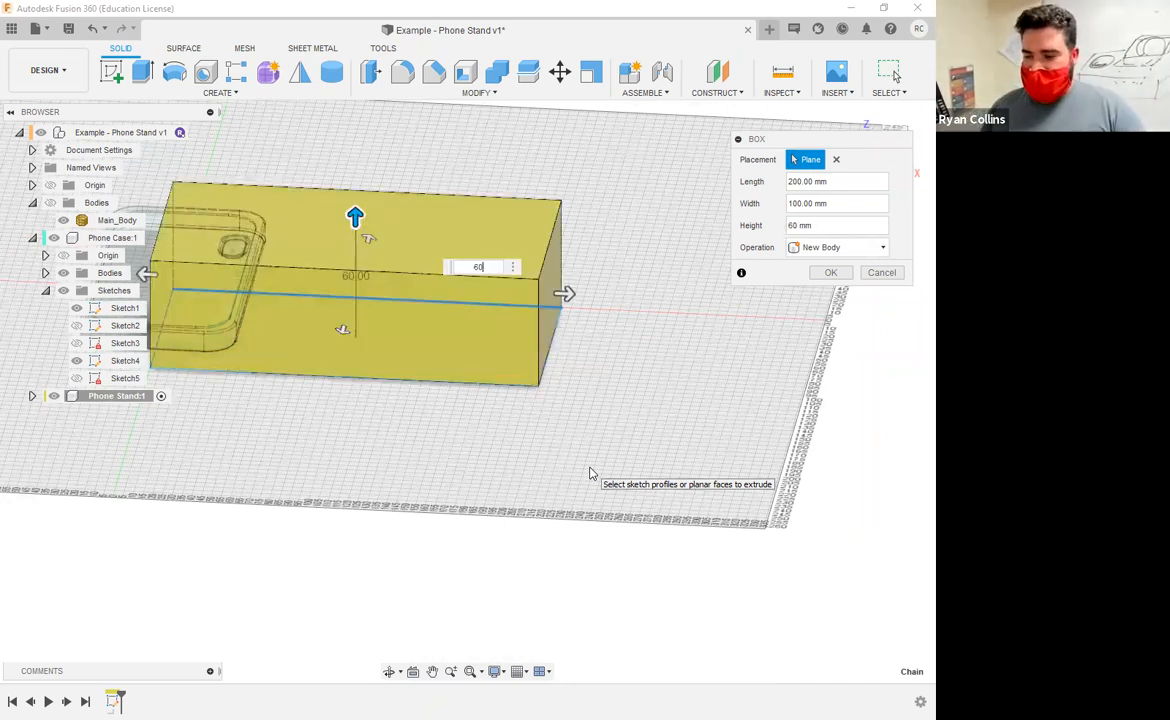
key(Return)
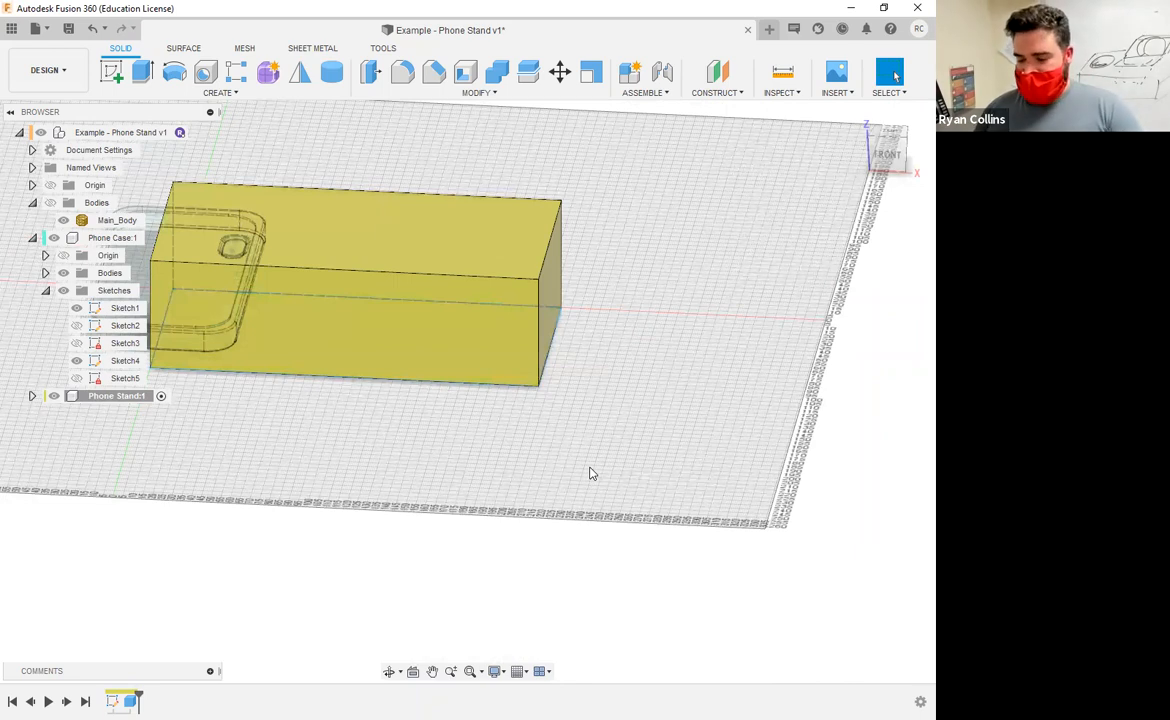
Activate the Phone Case component
middle_drag(346, 445, 581, 452)
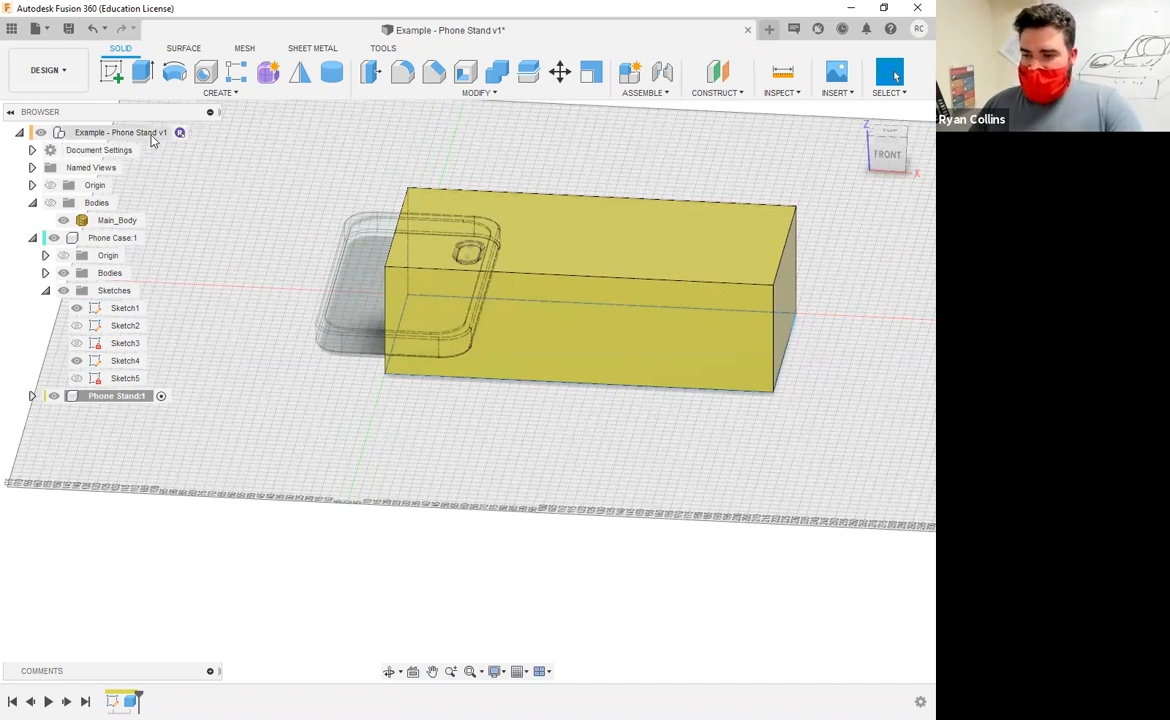
click(197, 134)
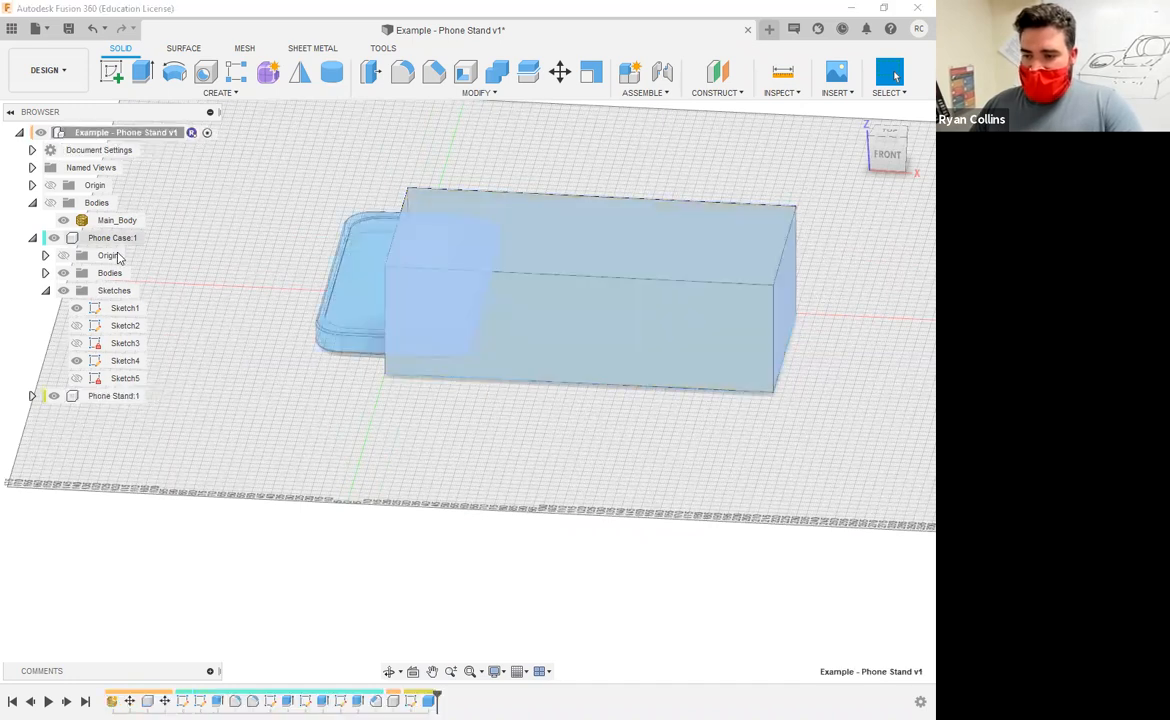
click(145, 238)
click(153, 239)
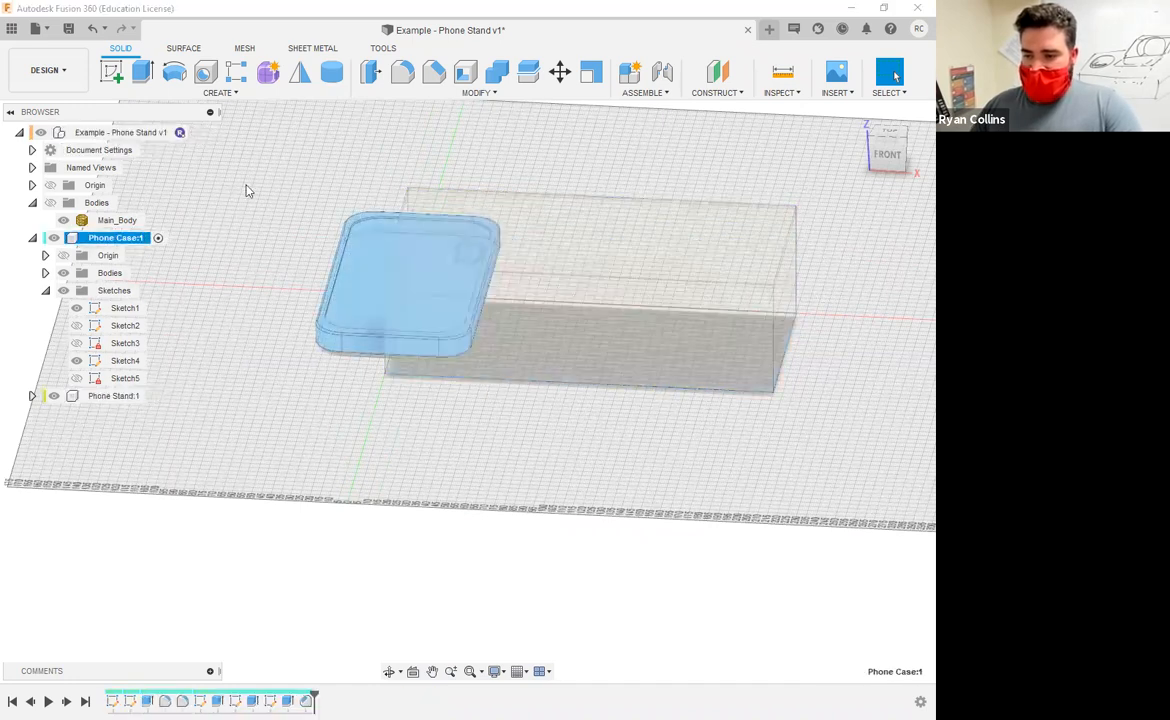
click(247, 190)
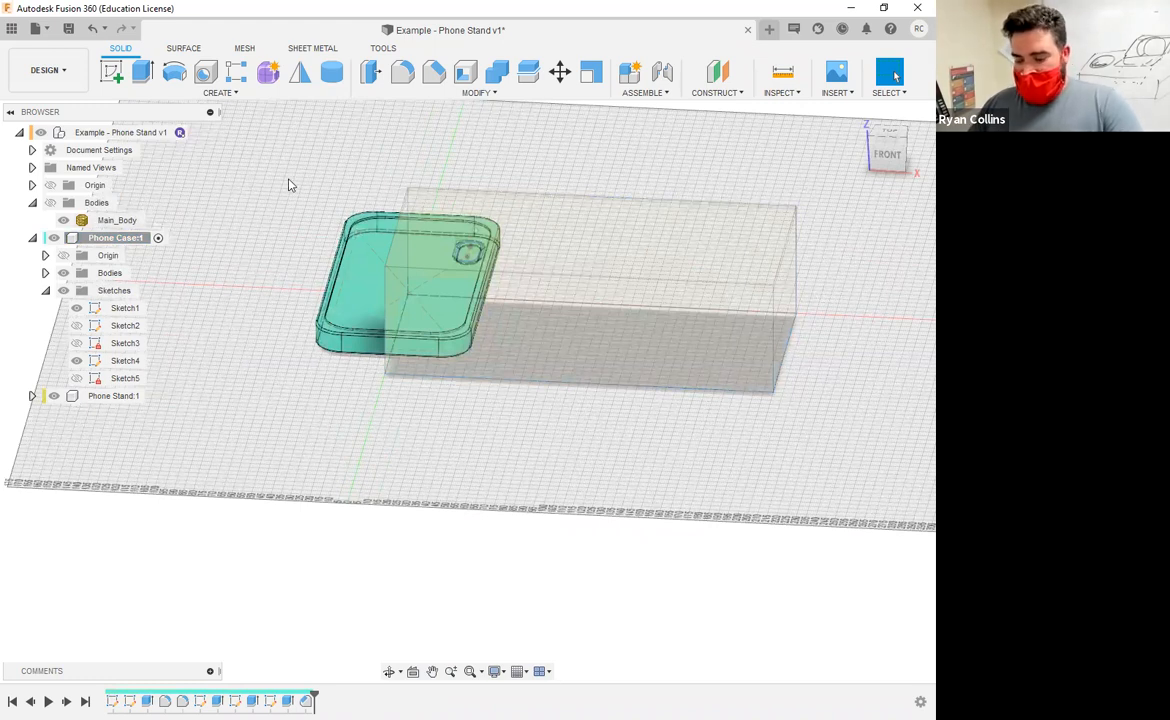
Rotate the phone case's body 75 degrees about the X axis with Move/Copy
key(m)
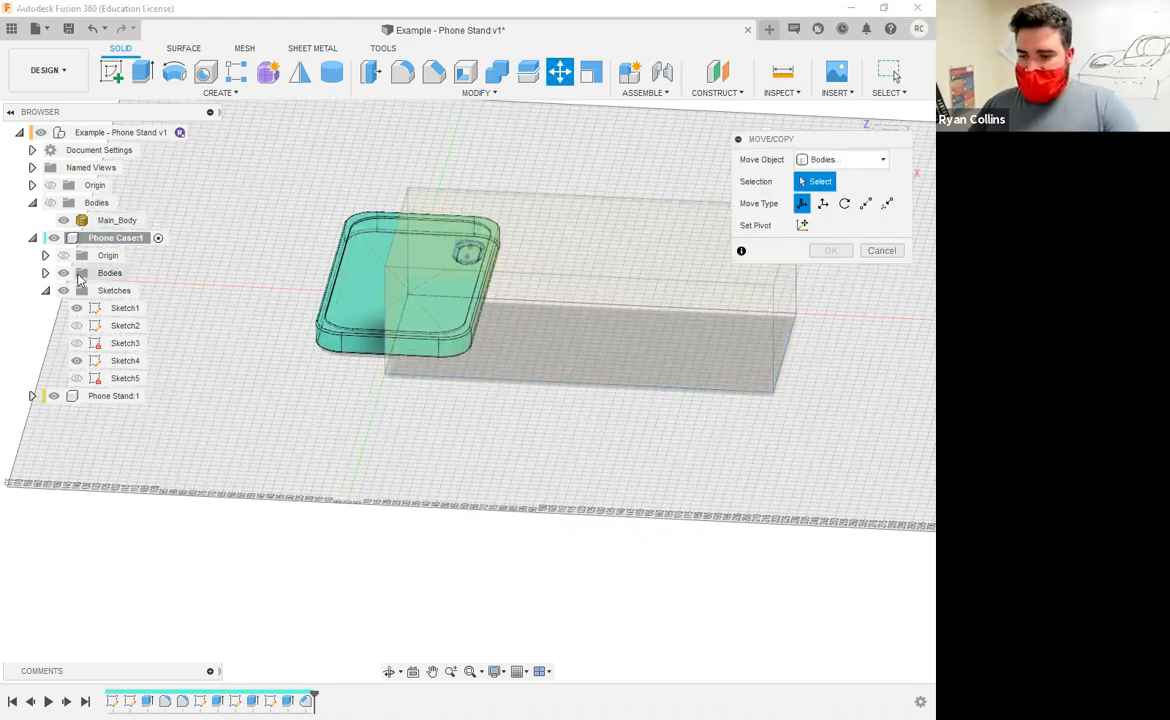
click(112, 291)
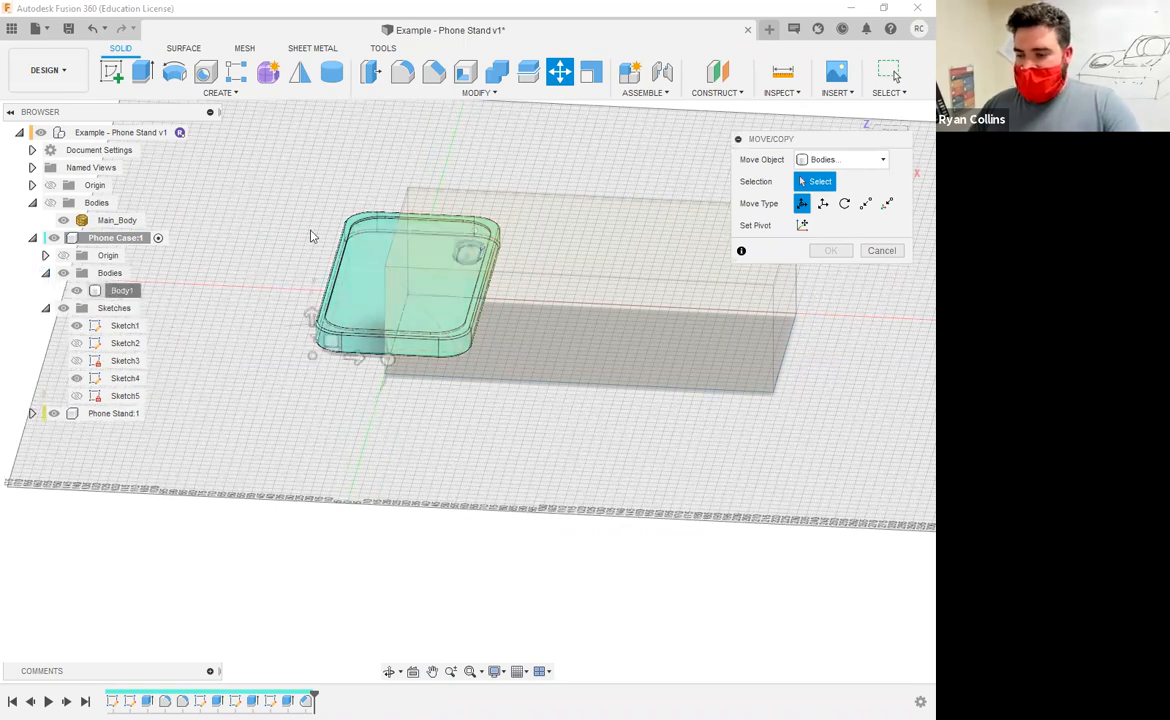
shift+middle_drag(410, 404, 540, 335)
drag(579, 374, 595, 386)
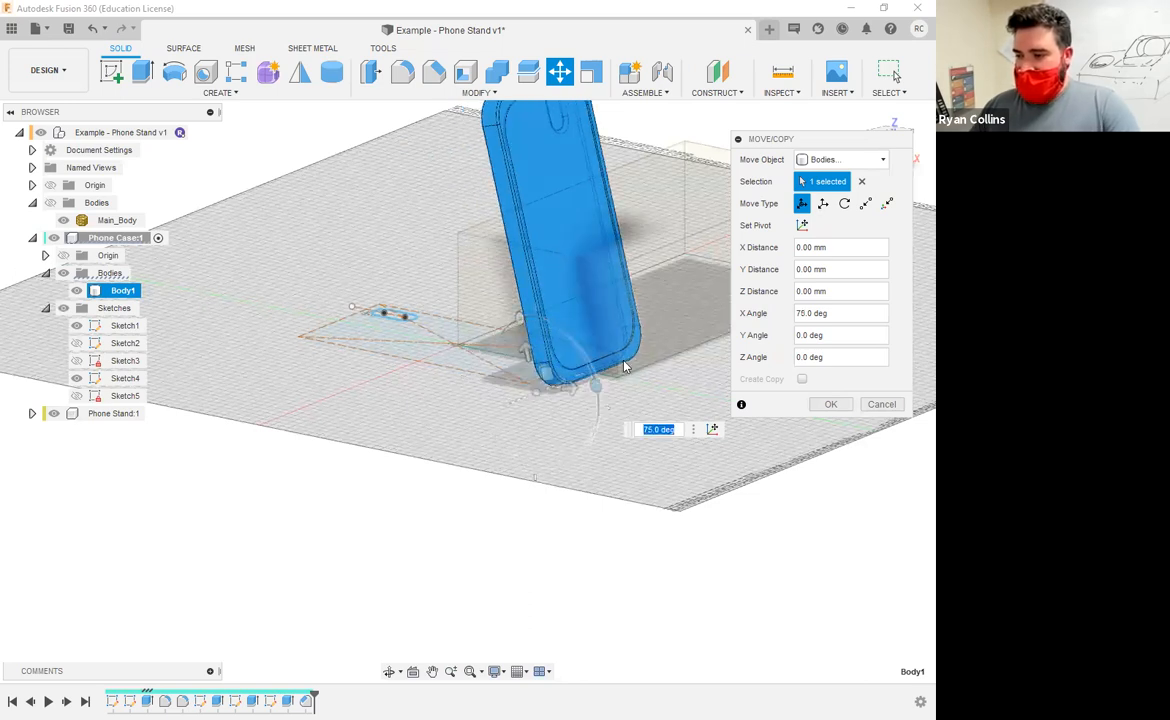
Move the tilted phone case 134 mm along X, over the stand block
shift+middle_drag(624, 367, 548, 345)
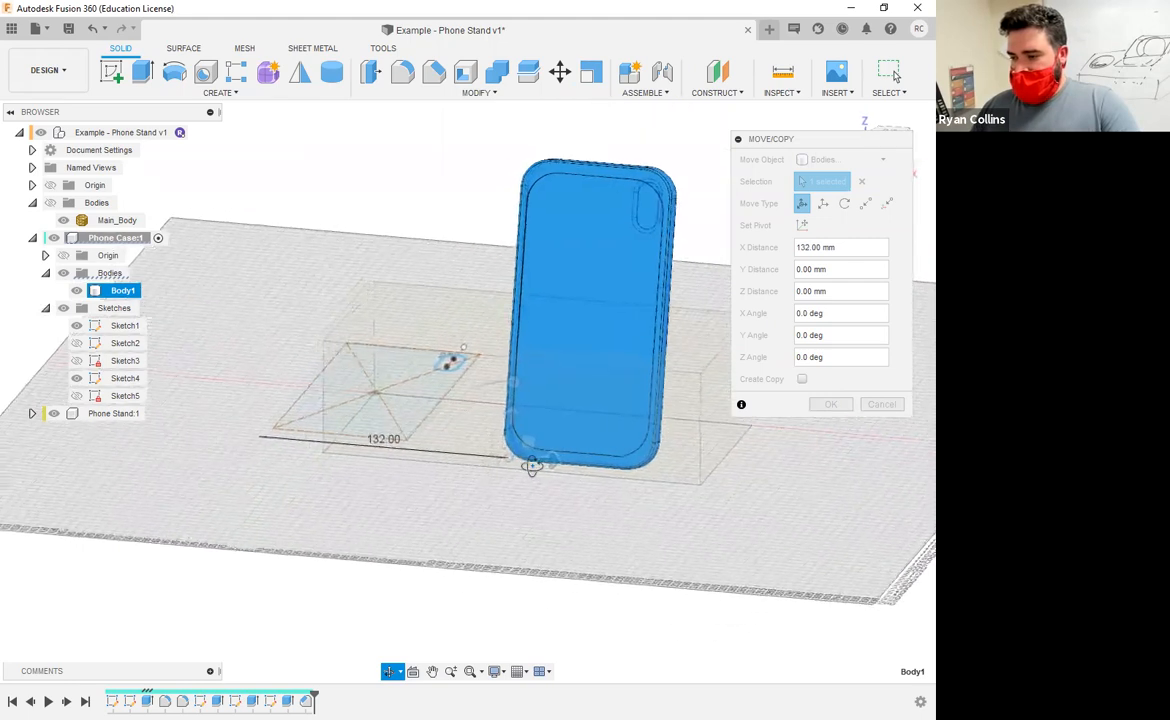
shift+middle_drag(532, 466, 539, 467)
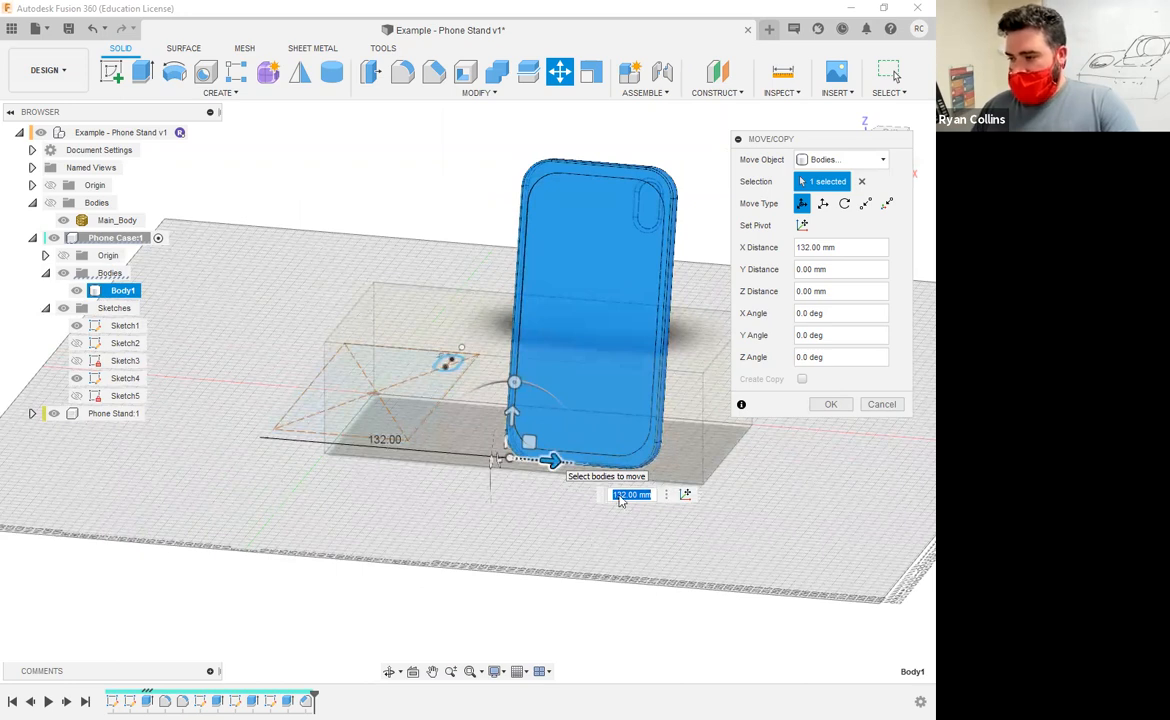
click(855, 119)
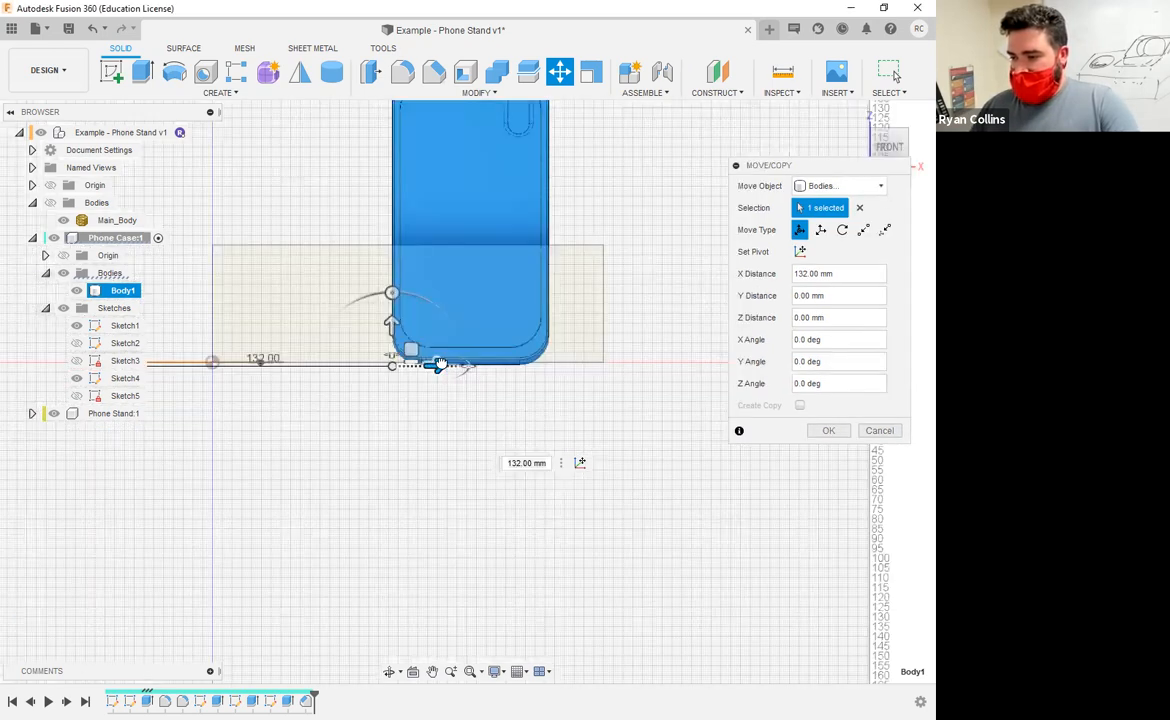
drag(440, 363, 445, 364)
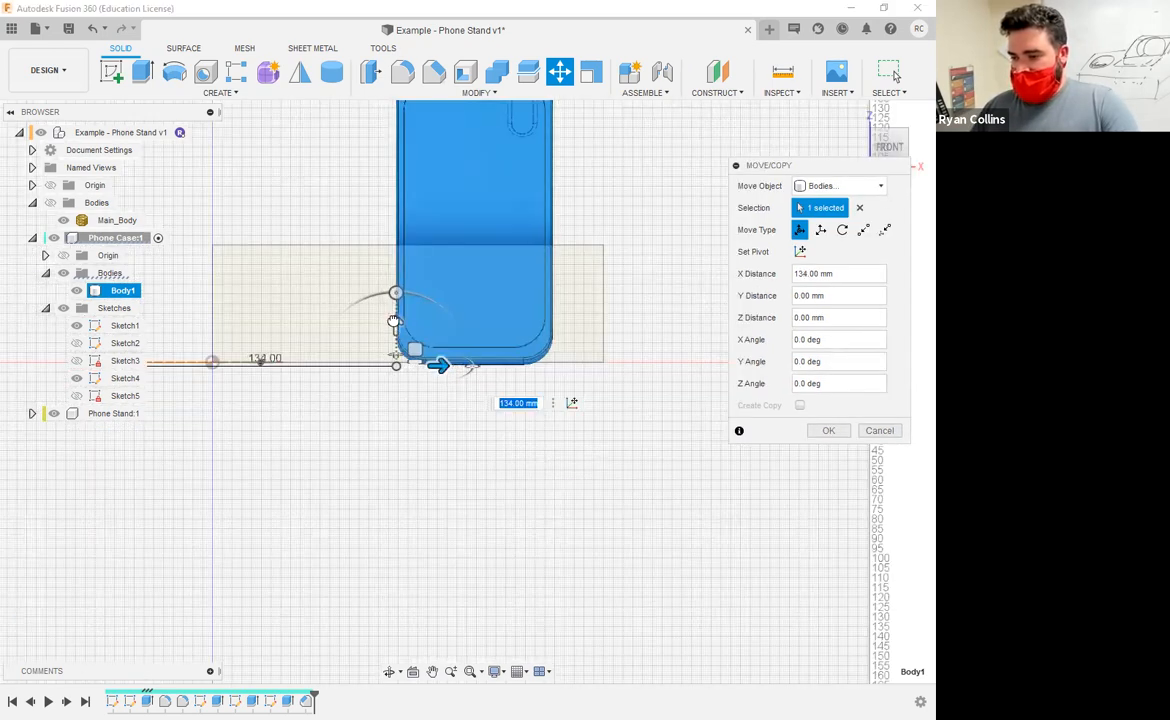
Raise the phone case 10 mm above the bottom of the stand block and complete the move
drag(394, 320, 394, 315)
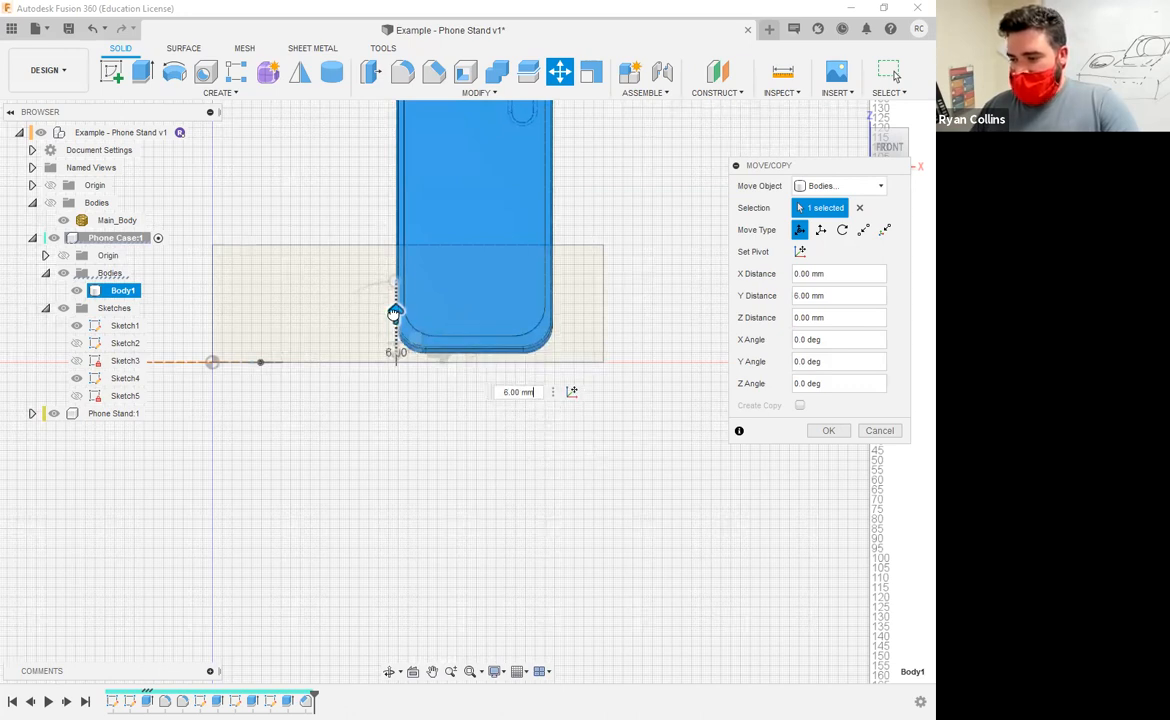
text(10)
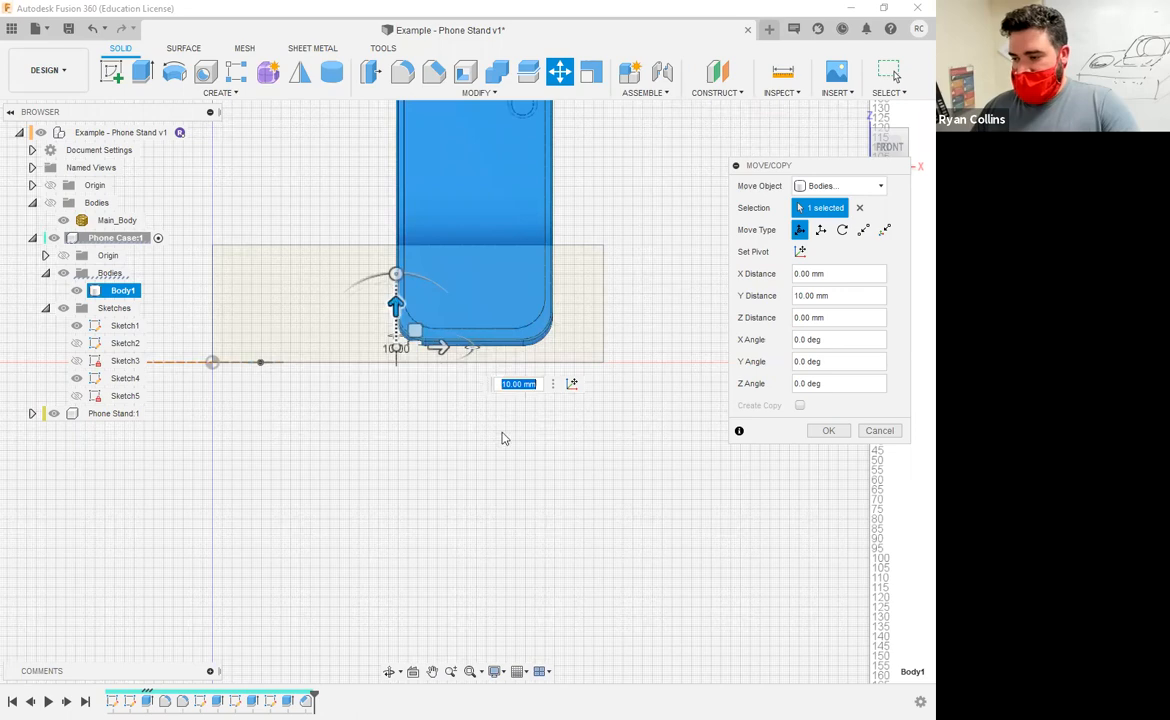
shift+middle_drag(603, 480, 546, 488)
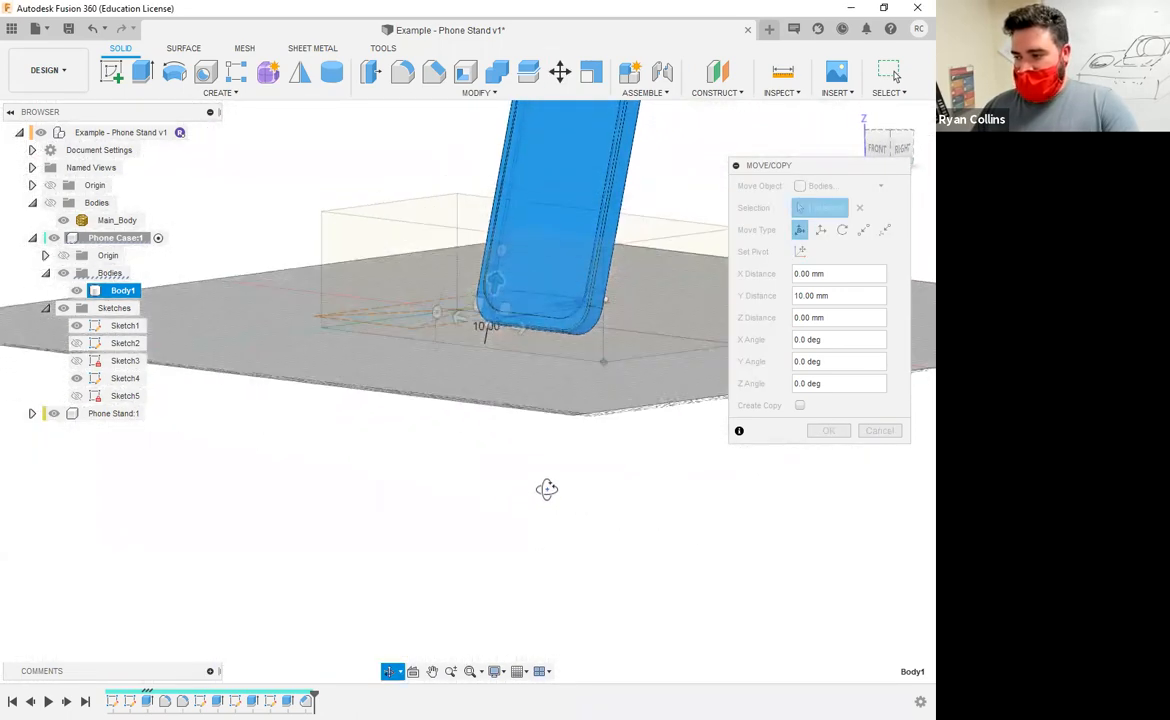
click(822, 436)
middle_drag(682, 445, 395, 555)
mouse_move(610, 478)
shift+middle_down()
mouse_move(629, 480)
mouse_move(561, 488)
mouse_move(614, 485)
shift+middle_up()
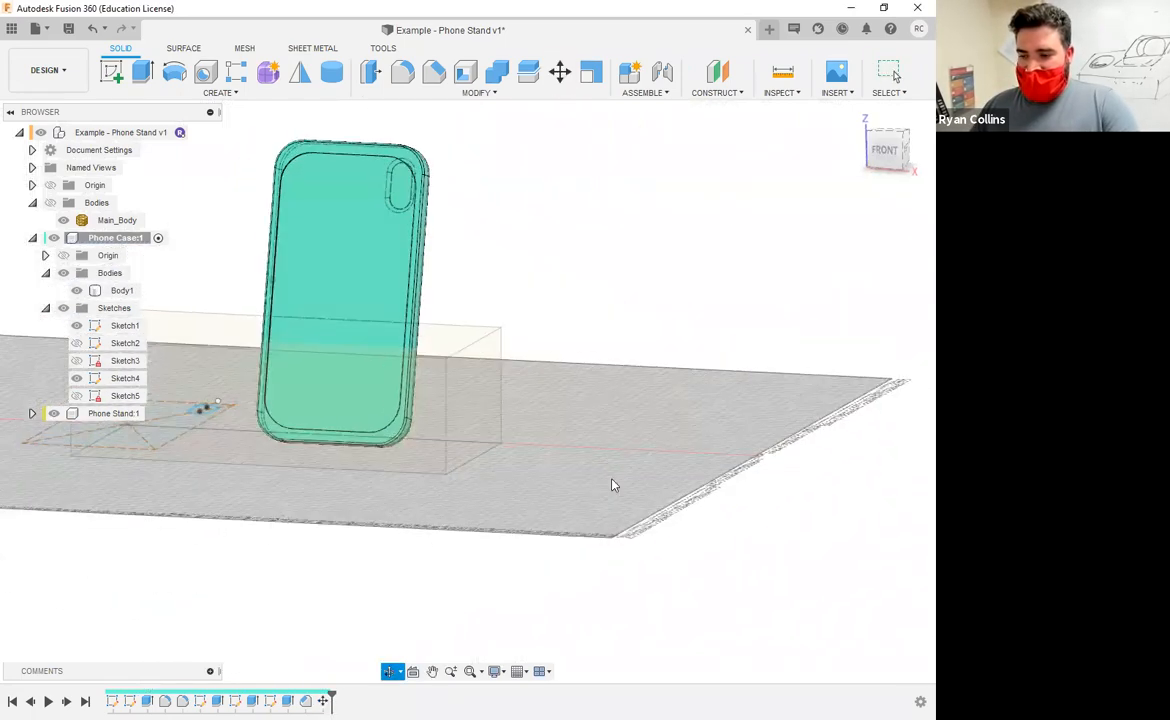
Activate the Phone Stand component
click(125, 421)
click(152, 416)
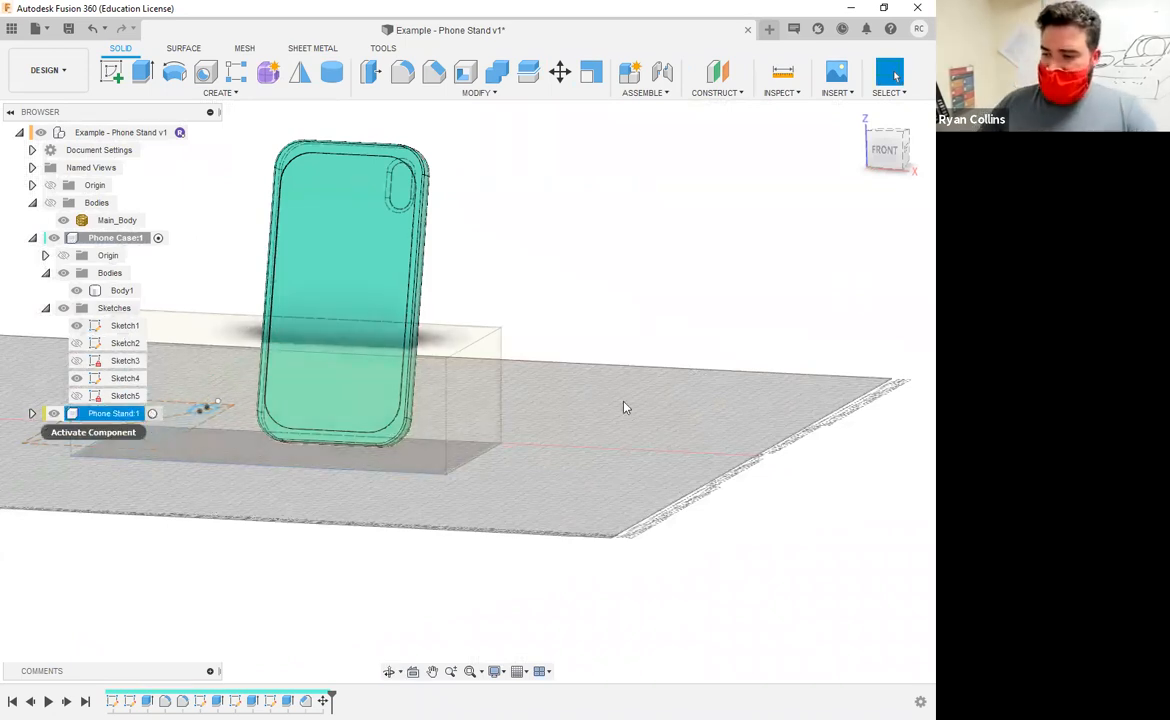
middle_drag(621, 400, 628, 320)
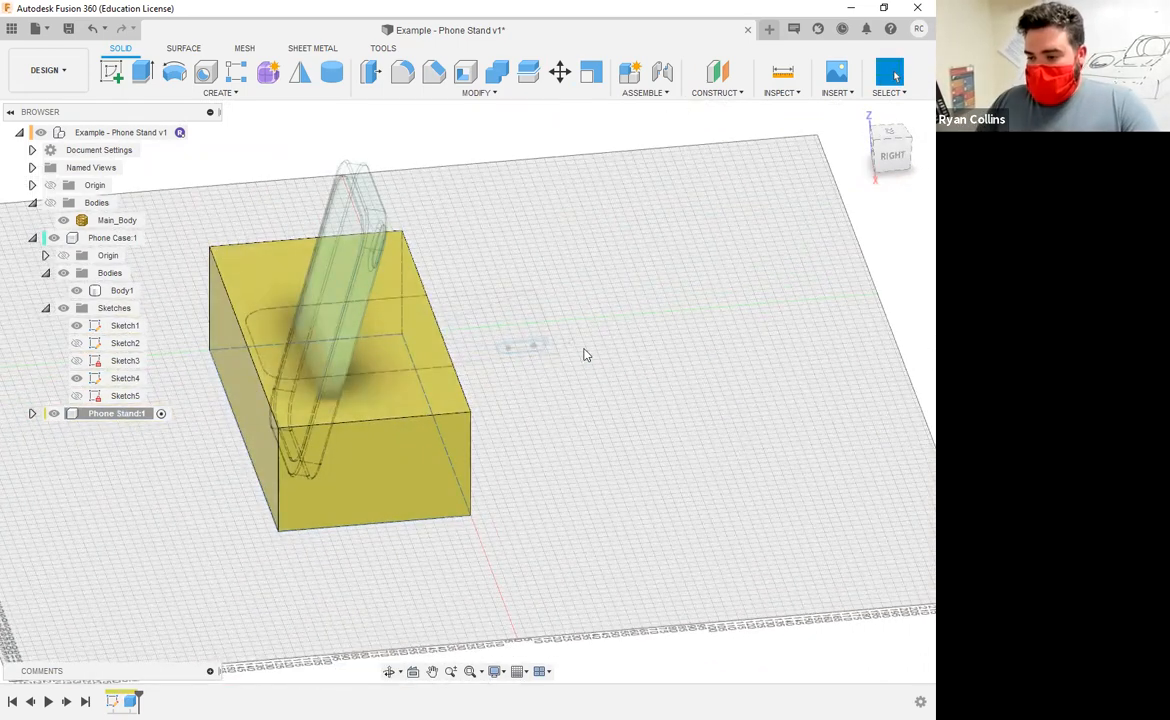
Start a sketch on the top face of the stand block and view it from above
shift+middle_drag(567, 361, 480, 347)
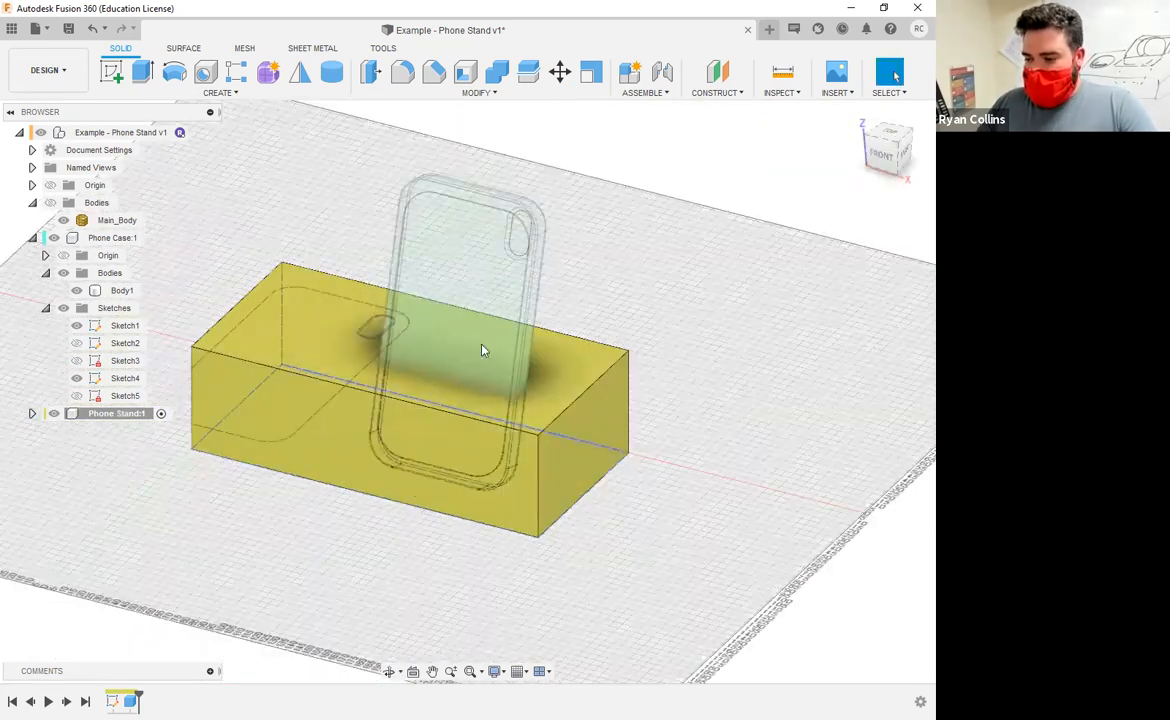
click(111, 72)
click(572, 373)
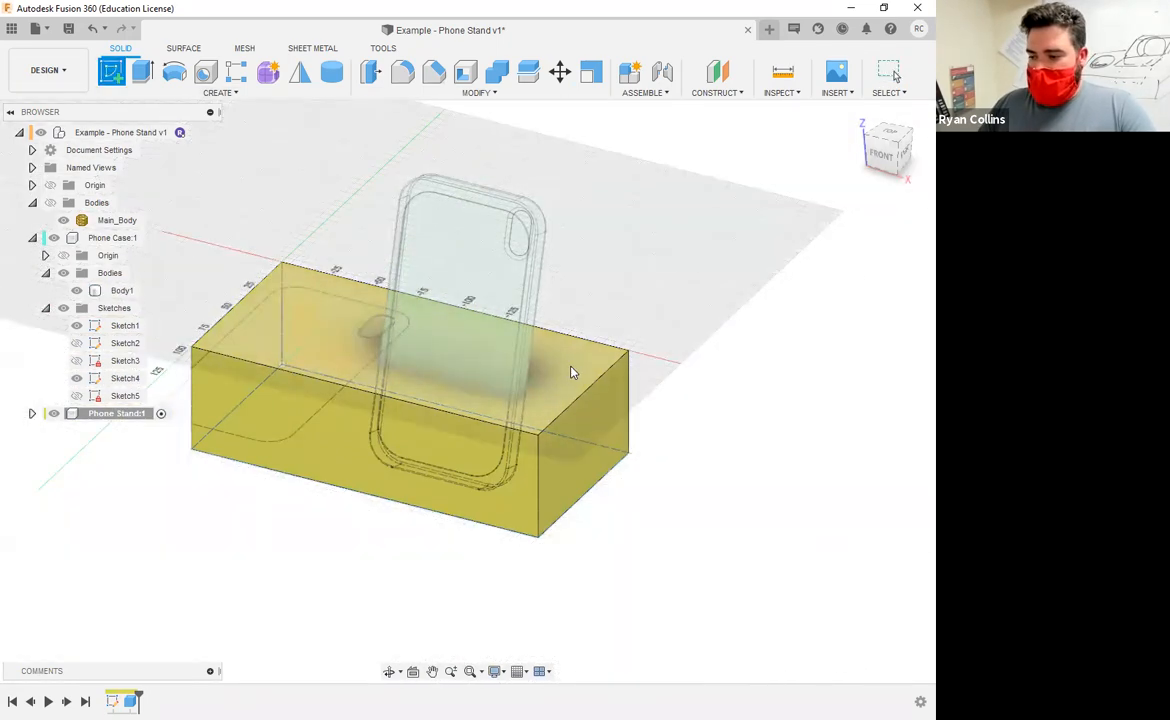
click(891, 136)
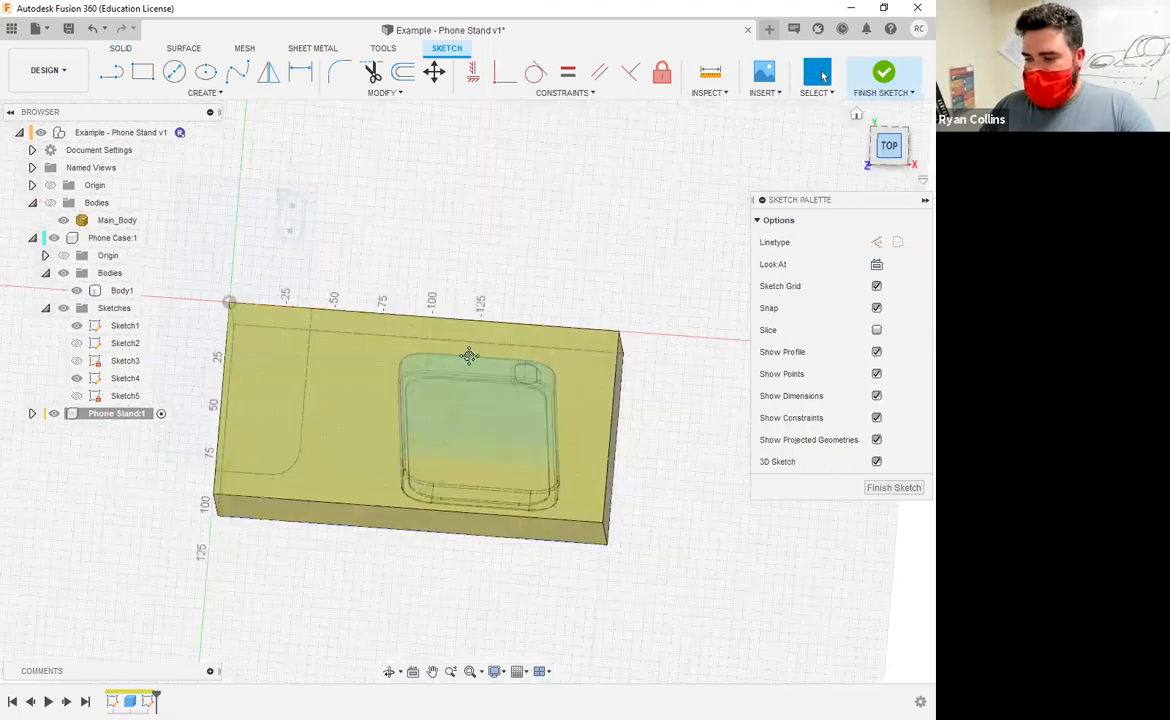
Sketch a 15 mm line on the block's top face, running from the phone case's front side straight toward the block's rear
middle_drag(684, 491, 380, 513)
scroll(564, 417, up, 3)
scroll(516, 400, down, 6)
scroll(496, 460, up, 5)
shift+middle_drag(504, 494, 528, 444)
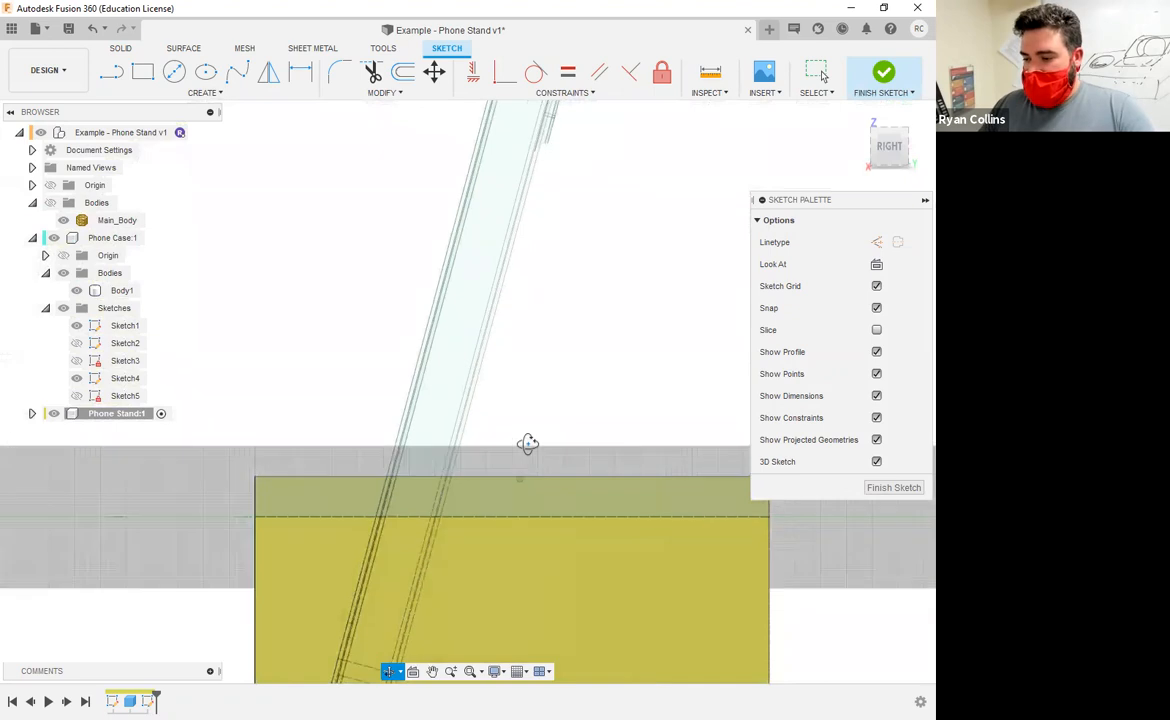
click(884, 152)
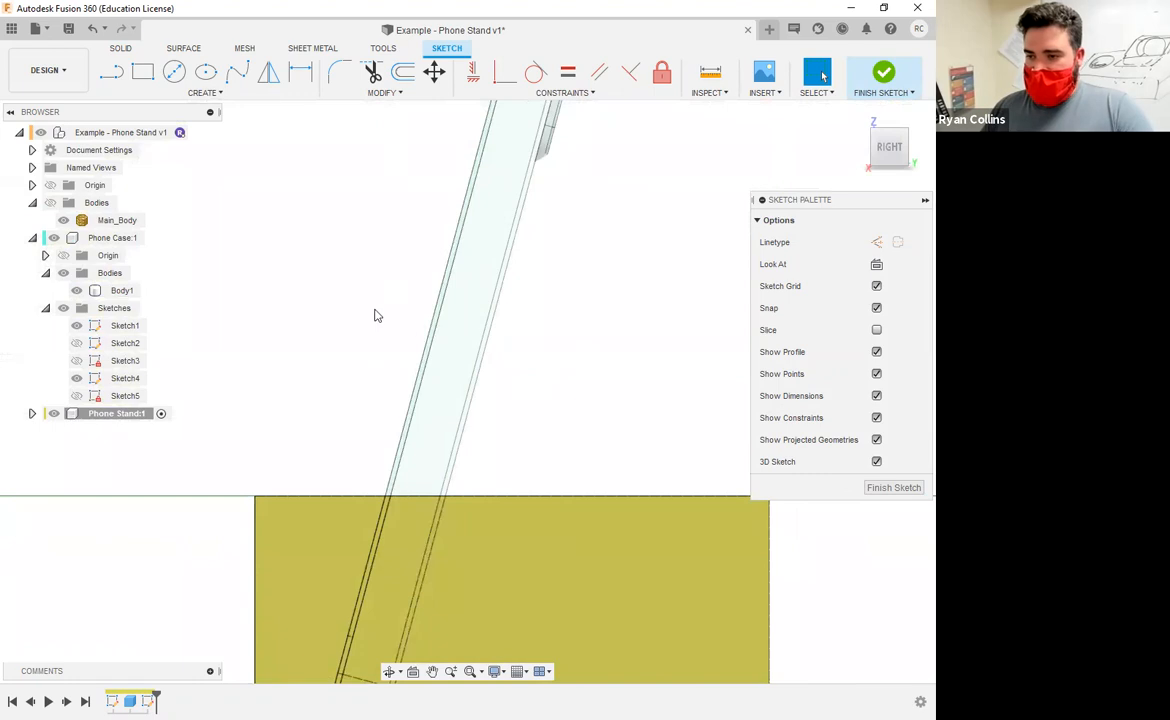
click(110, 84)
shift+middle_drag(360, 347, 375, 517)
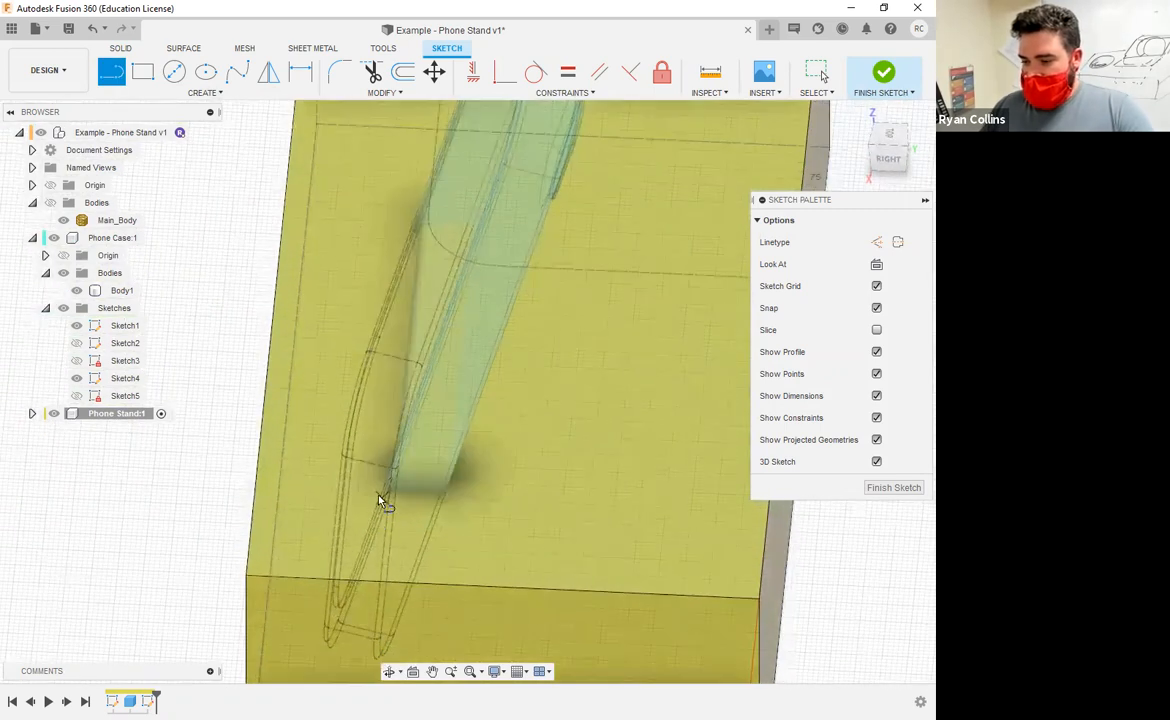
click(461, 503)
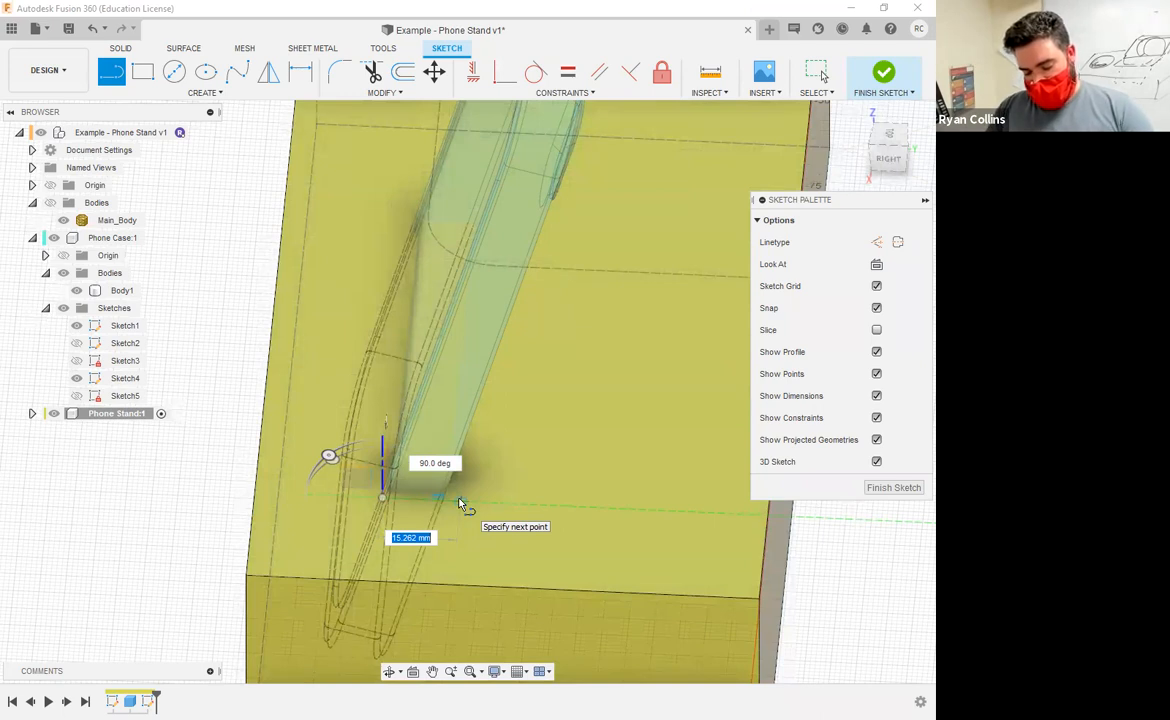
text(15)
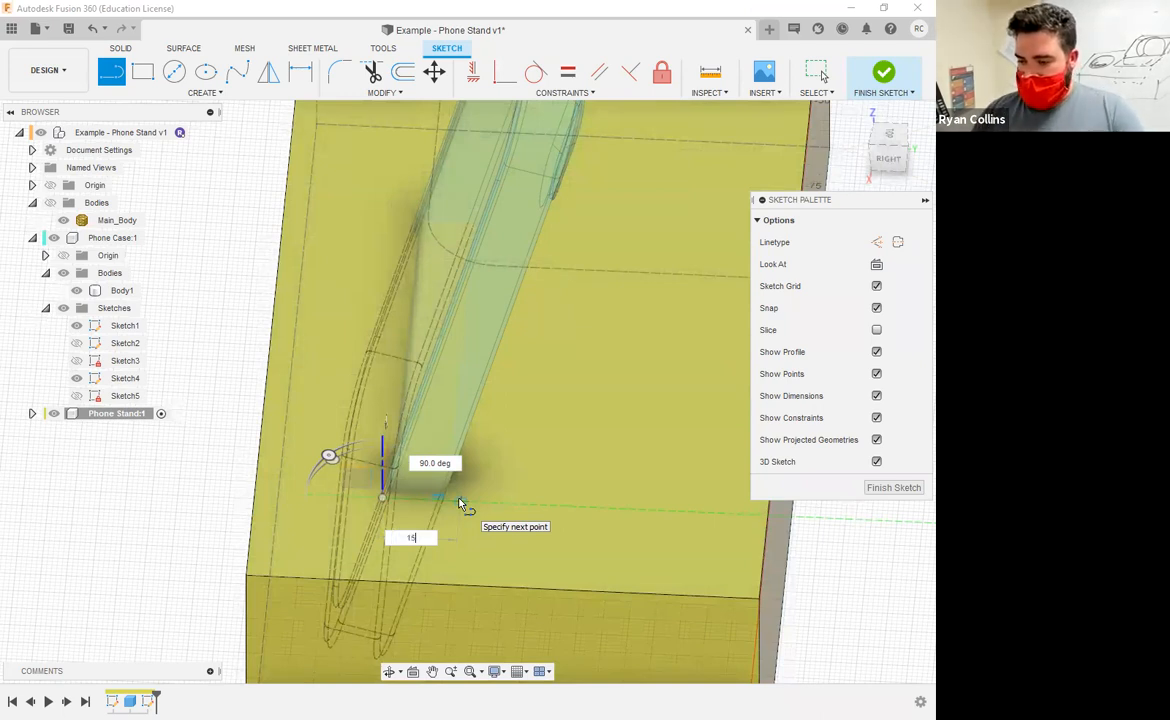
key(Return)
key(Escape)
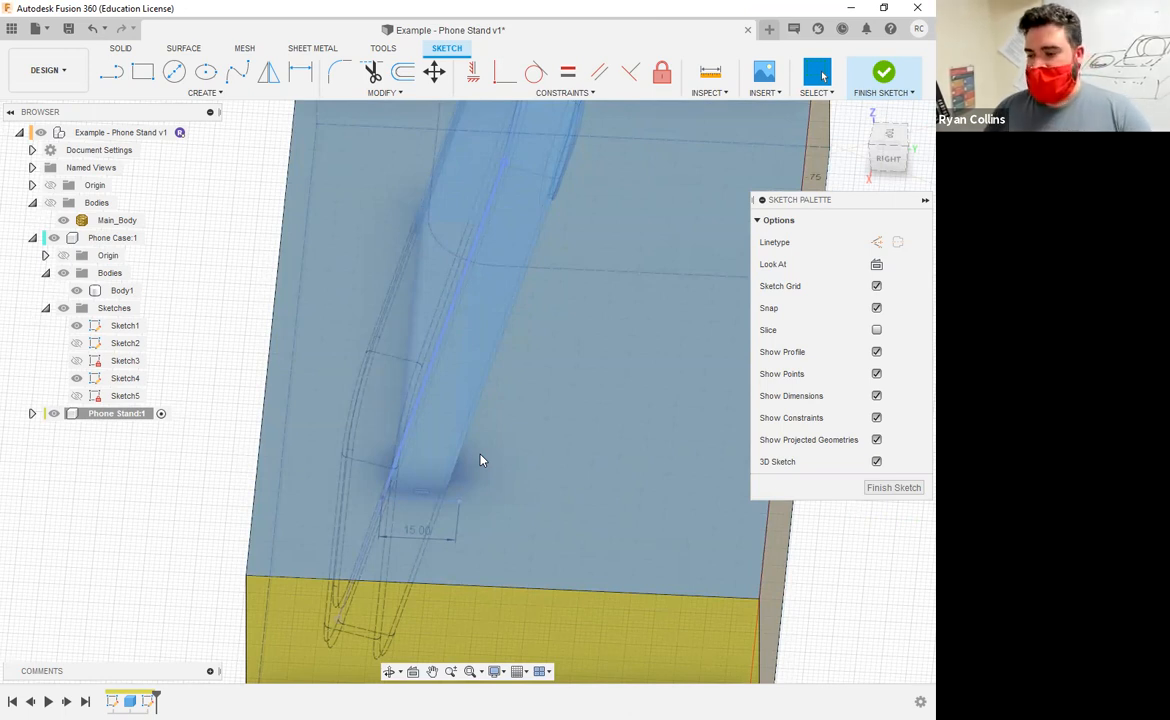
Sketch an 85 mm line at 0 degrees from the rear end of the 15 mm line, parallel to the block's long edge
key(l)
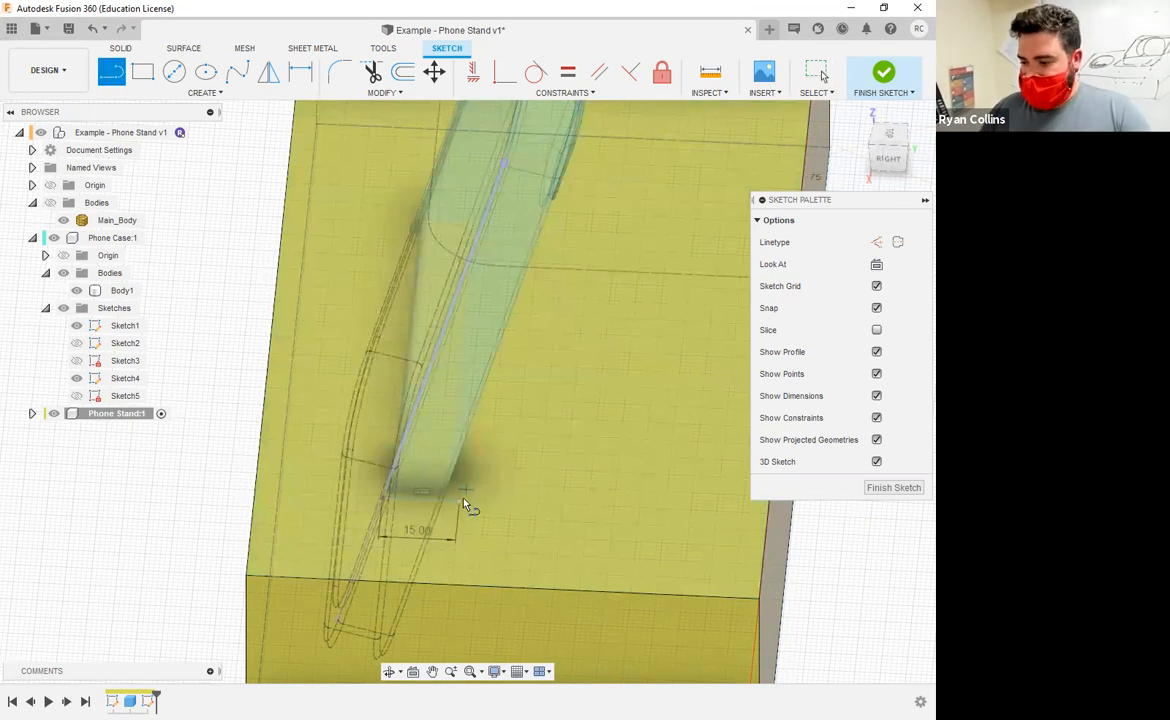
click(459, 501)
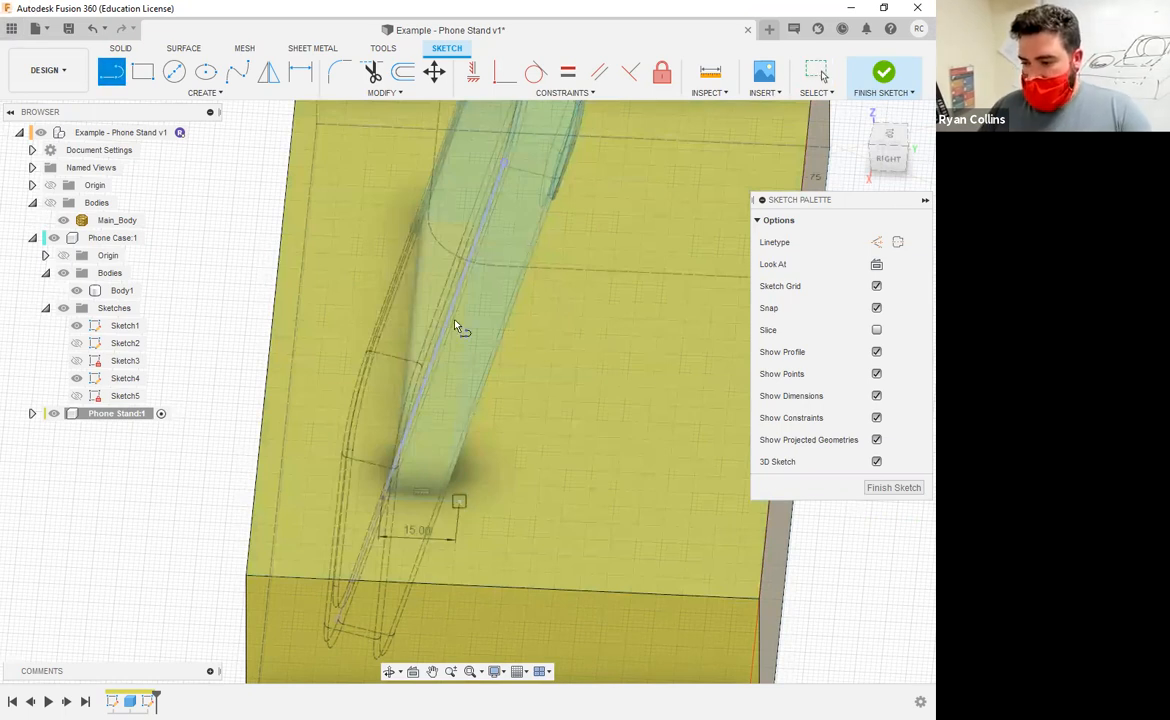
shift+middle_drag(456, 356, 548, 326)
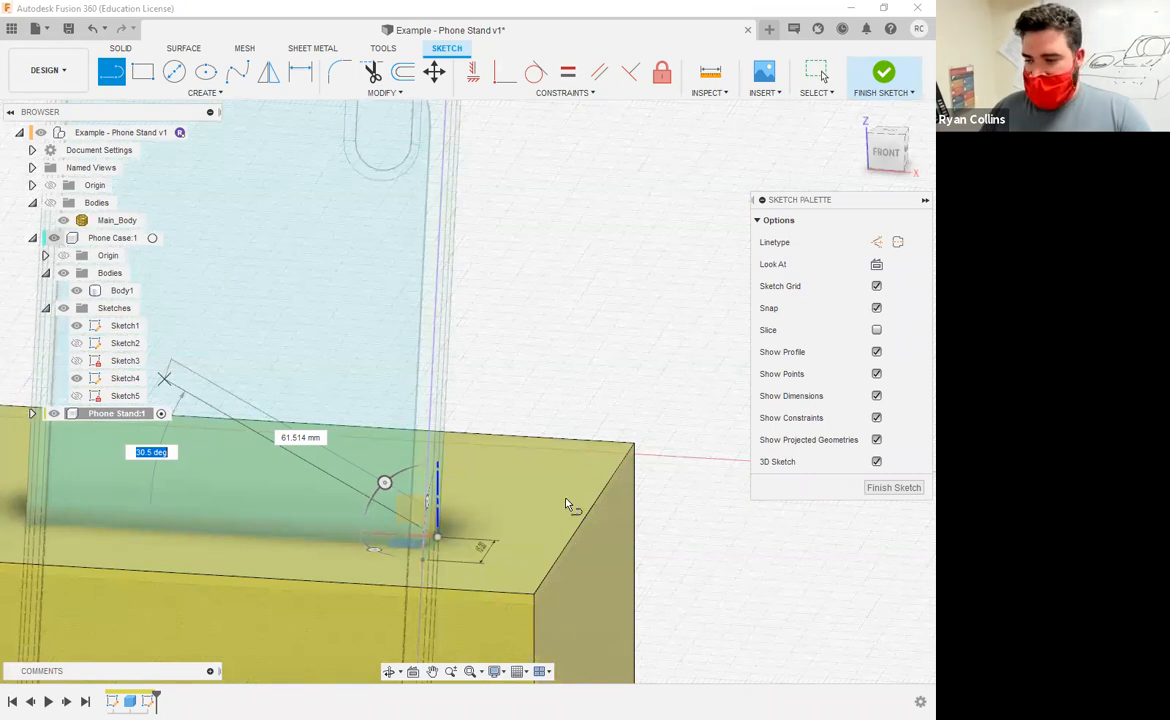
shift+middle_drag(492, 513, 514, 501)
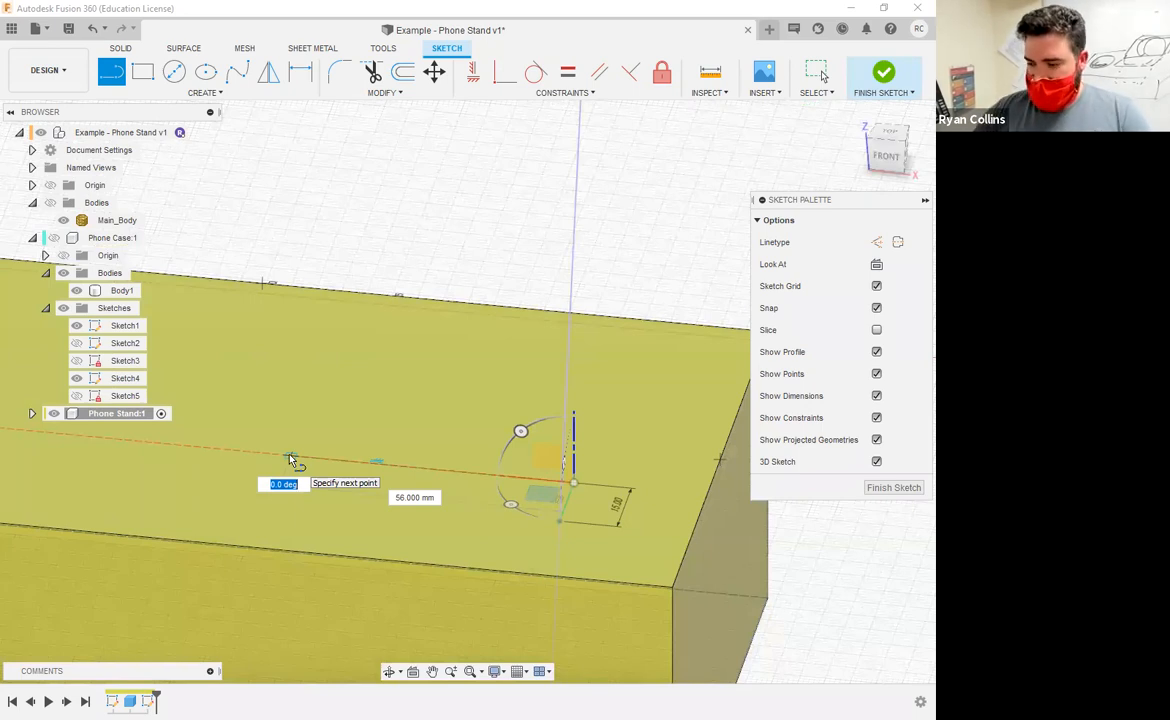
key(Tab)
text(85)
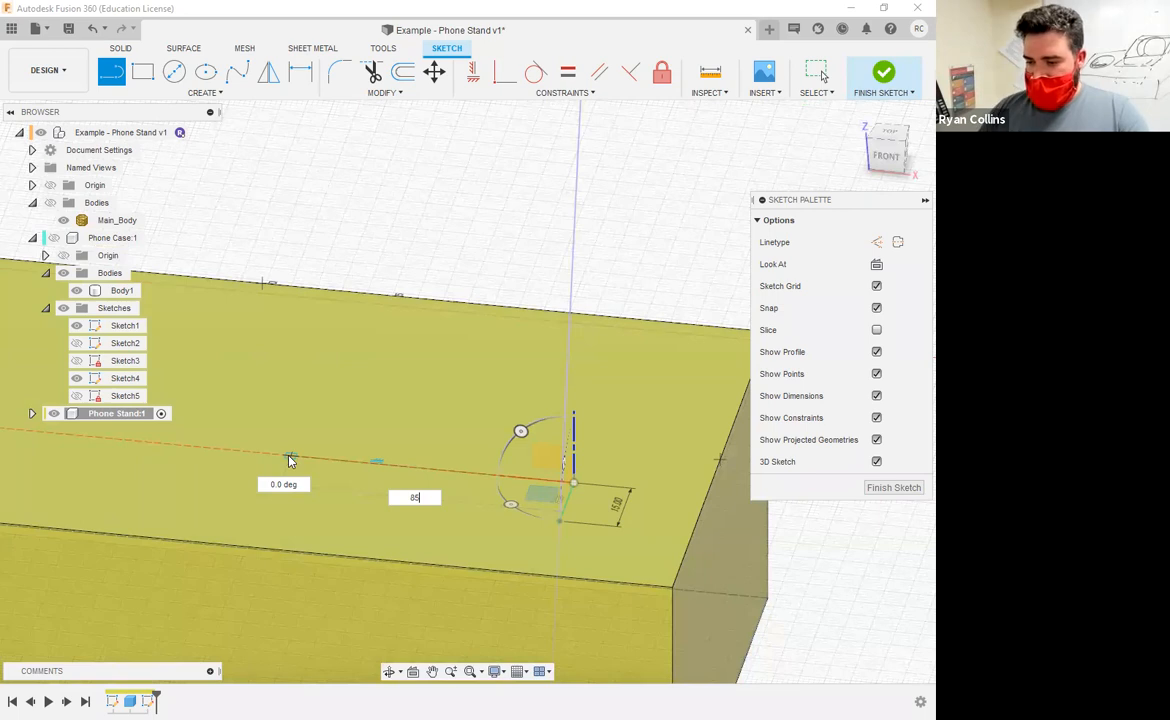
key(Return)
key(Escape)
key(l)
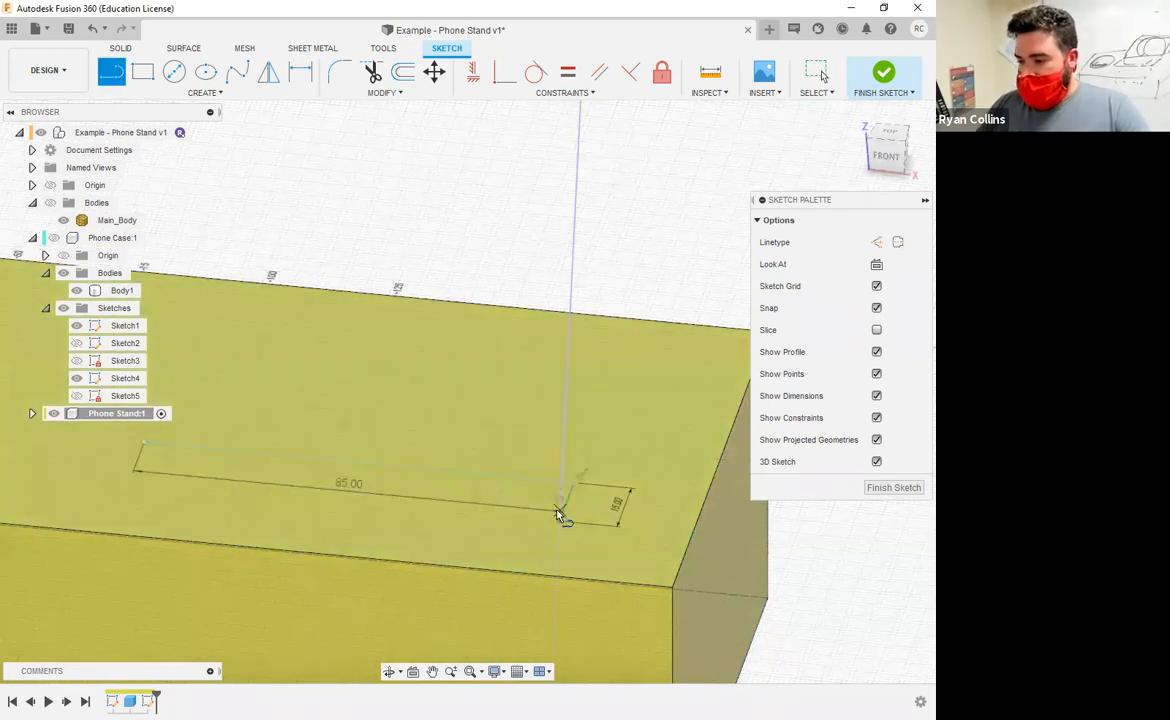
key(Escape)
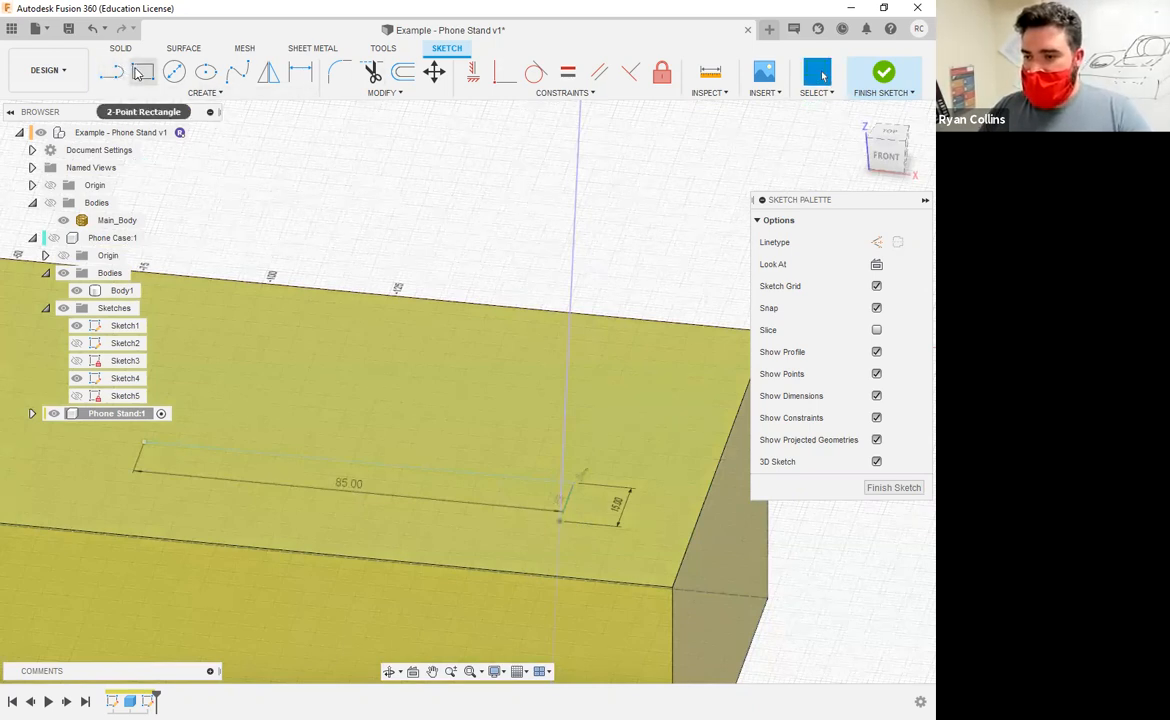
Sketch an 85 by 15 mm two-point rectangle from the corner where the two lines meet, and finish the sketch
click(573, 484)
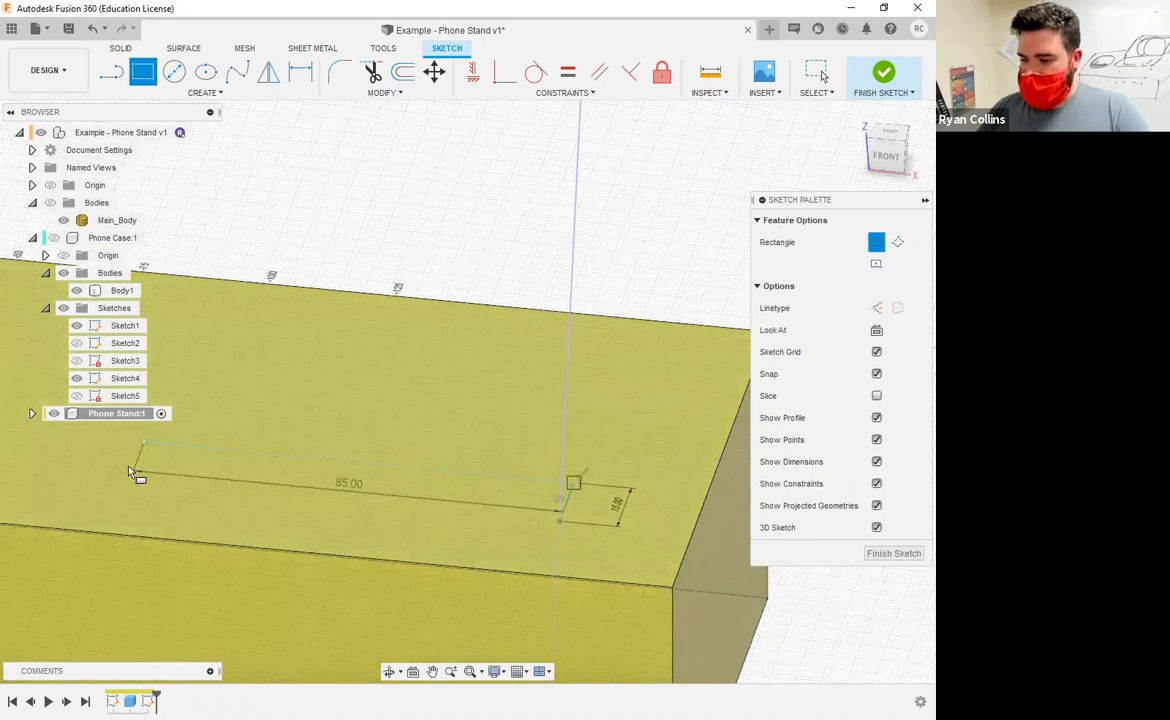
text(85)
key(Tab)
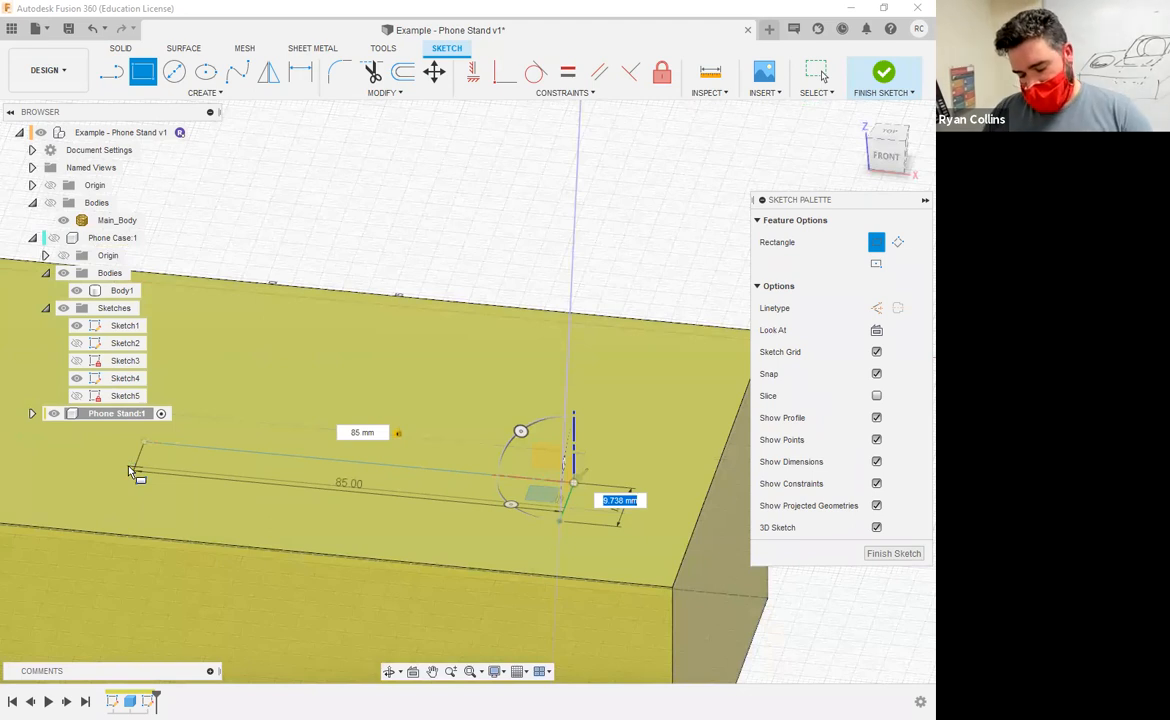
text(15)
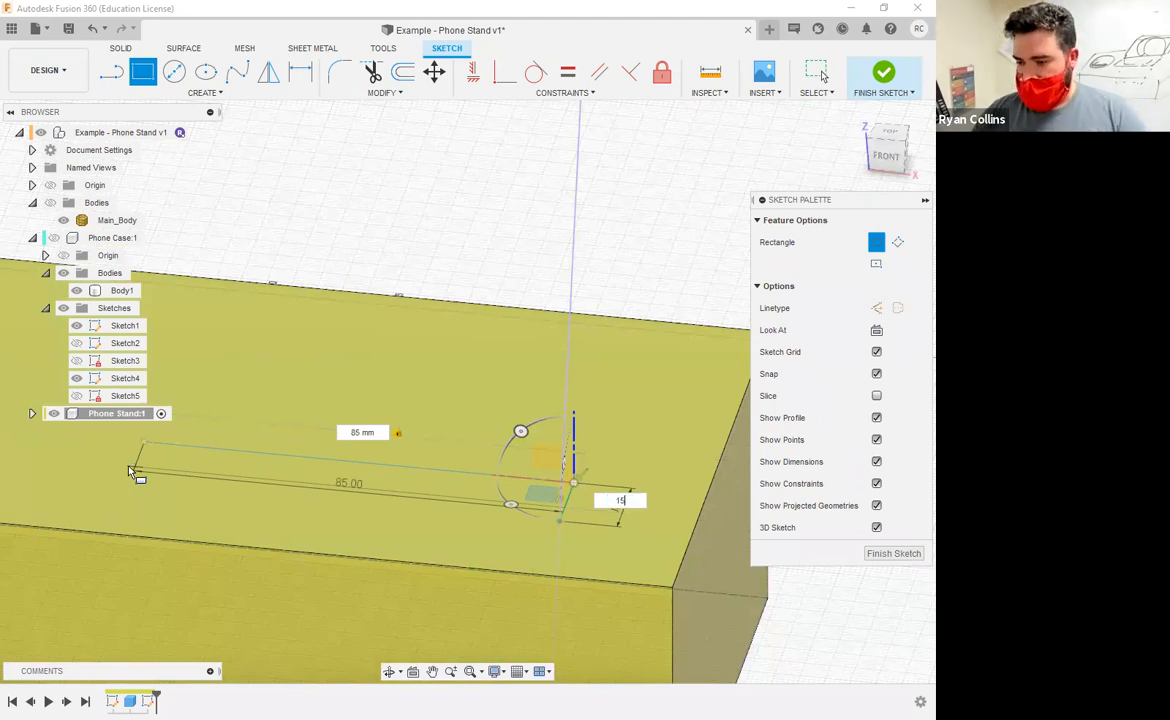
key(Return)
mouse_move(130, 472)
shift+middle_down()
mouse_move(326, 460)
mouse_move(253, 491)
mouse_move(282, 496)
shift+middle_up()
middle_drag(547, 466, 635, 355)
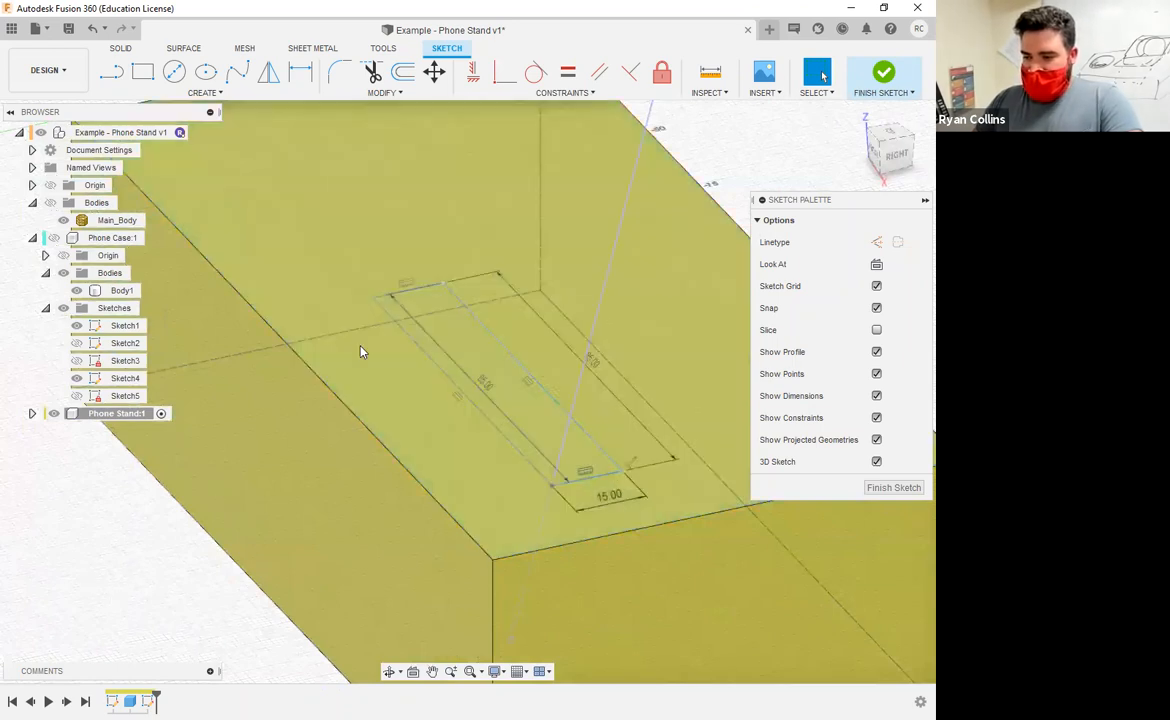
click(885, 82)
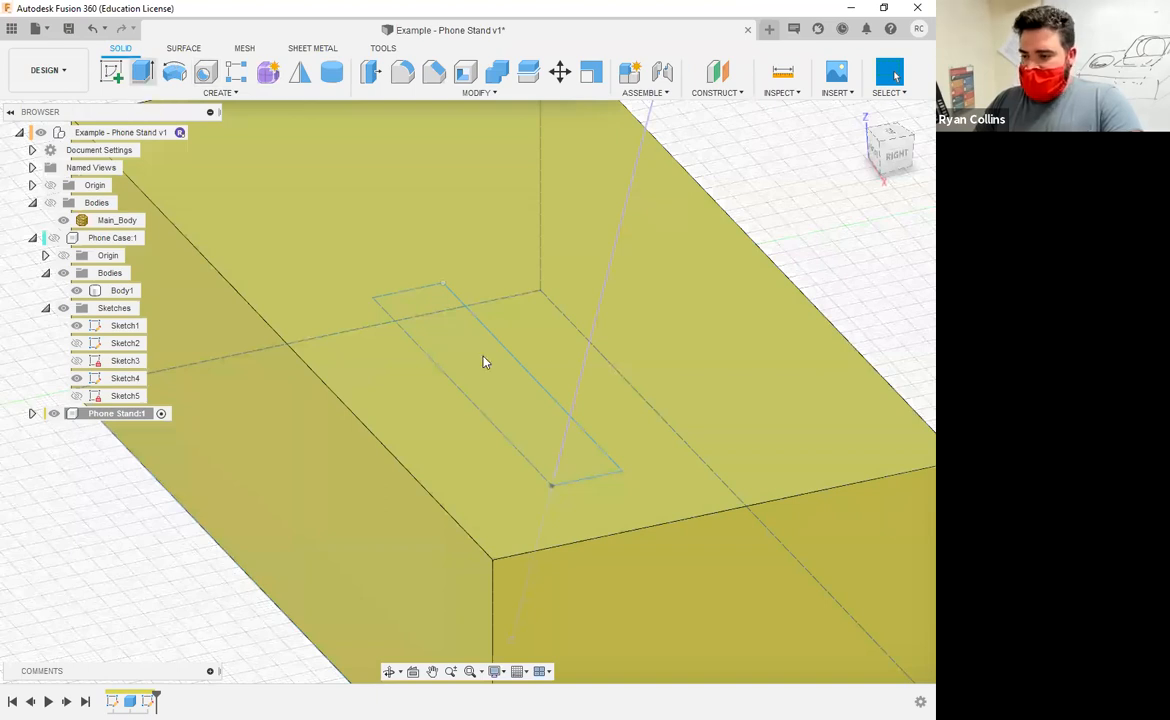
key(e)
scroll(612, 403, down, 4)
scroll(612, 403, up, 5)
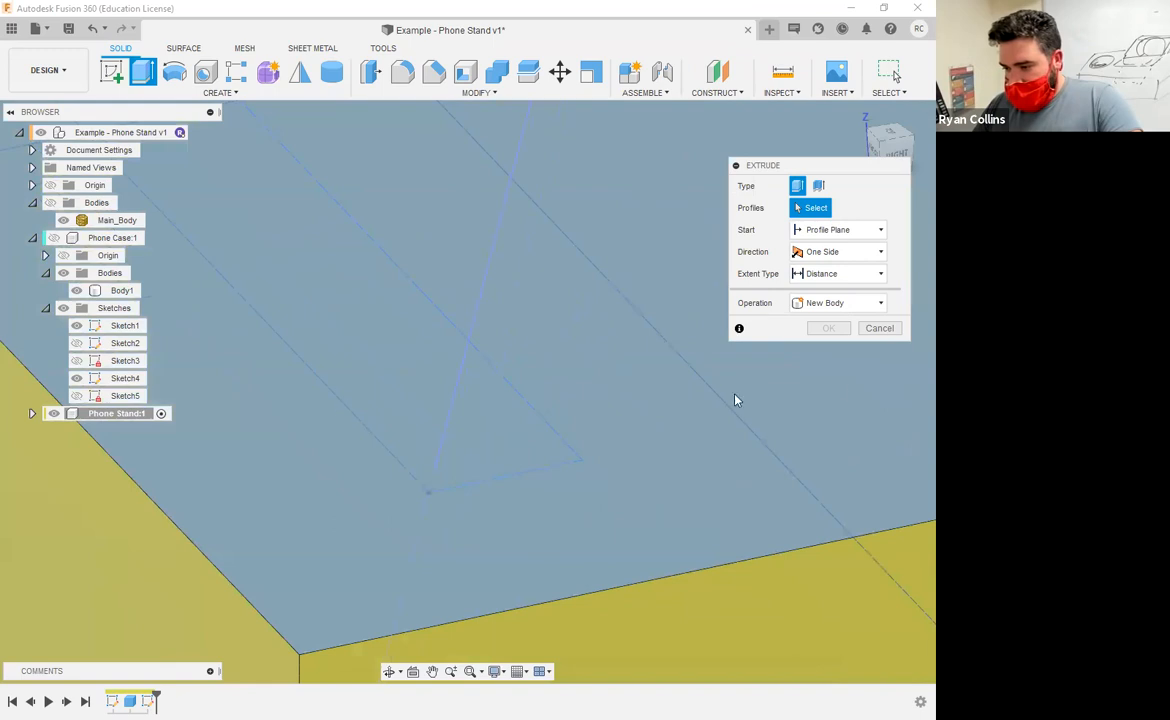
key(Escape)
scroll(472, 444, down, 3)
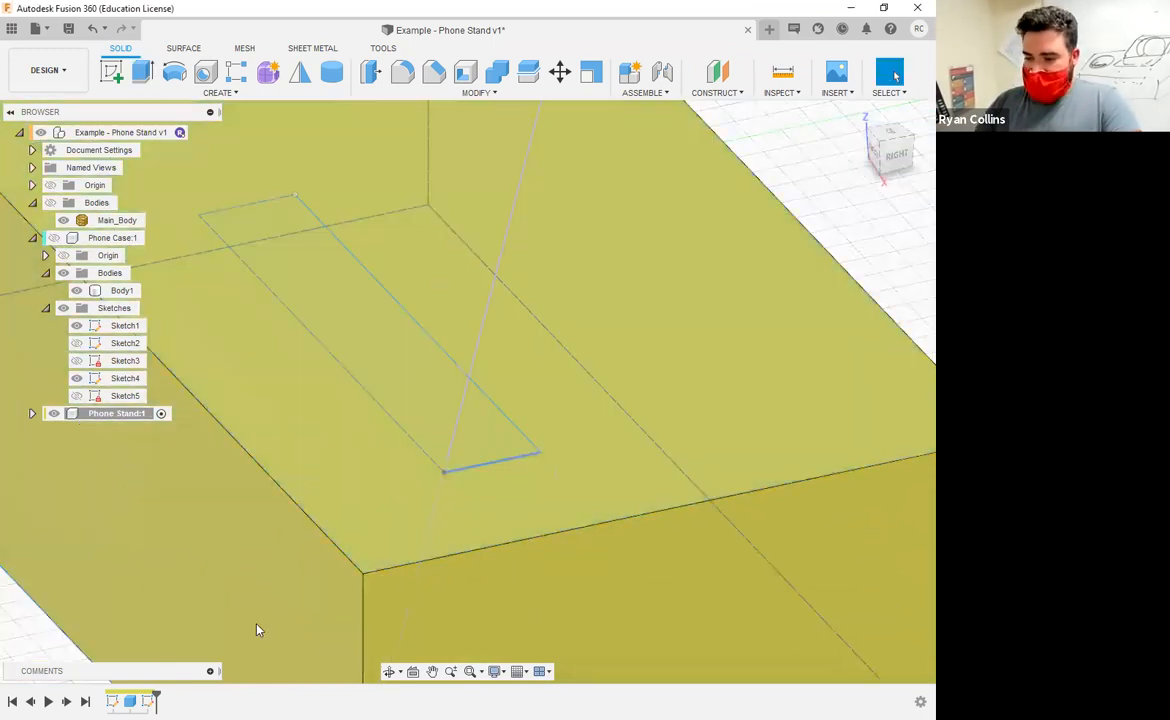
Reopen the slot sketch to check the rectangle's lines, finish it unchanged, and inspect the rectangle's front corner
right_click(147, 699)
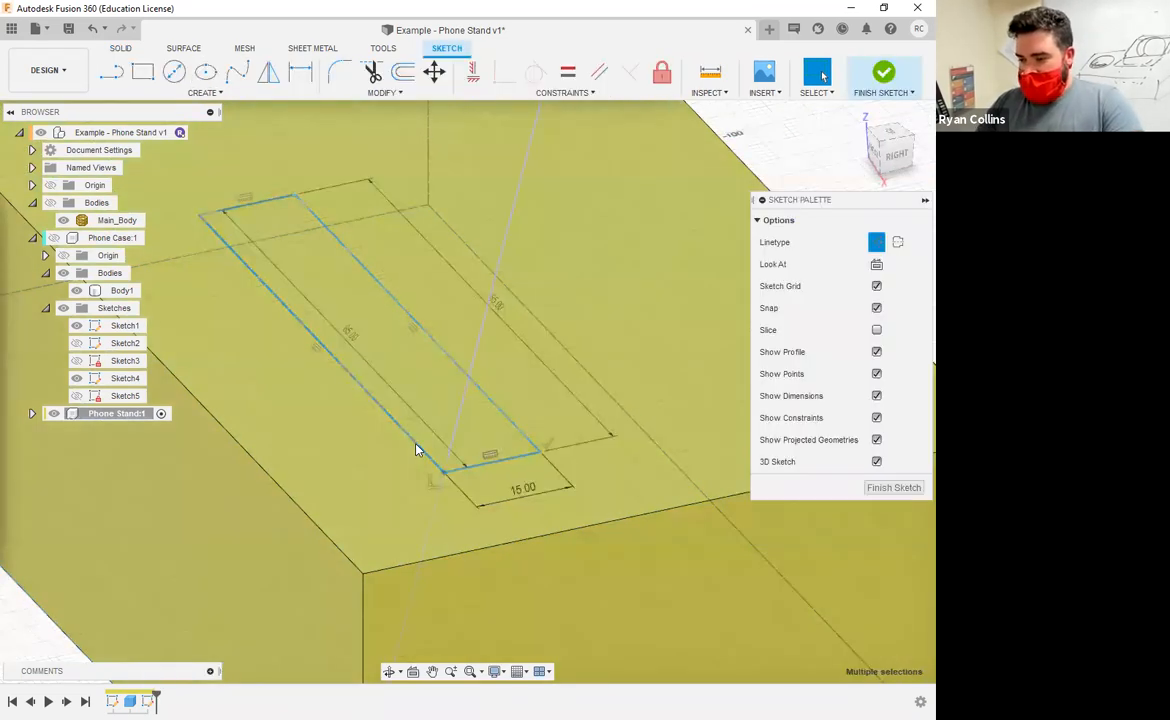
click(888, 85)
click(29, 635)
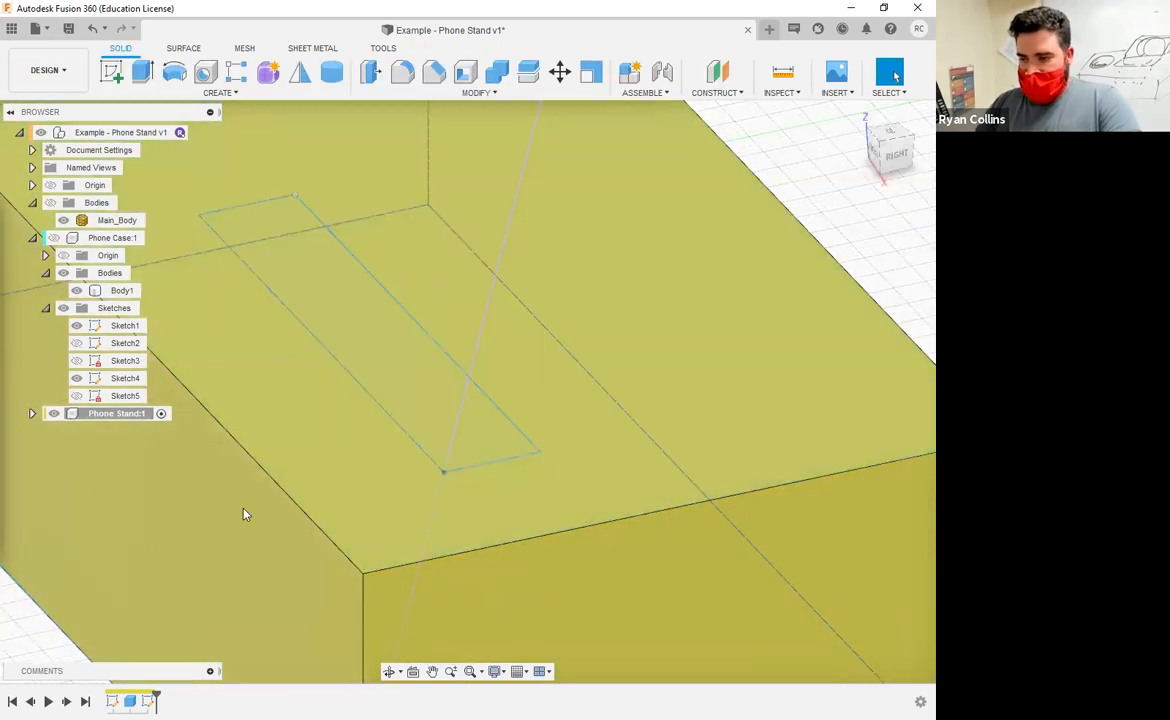
scroll(397, 410, down, 2)
scroll(394, 412, up, 5)
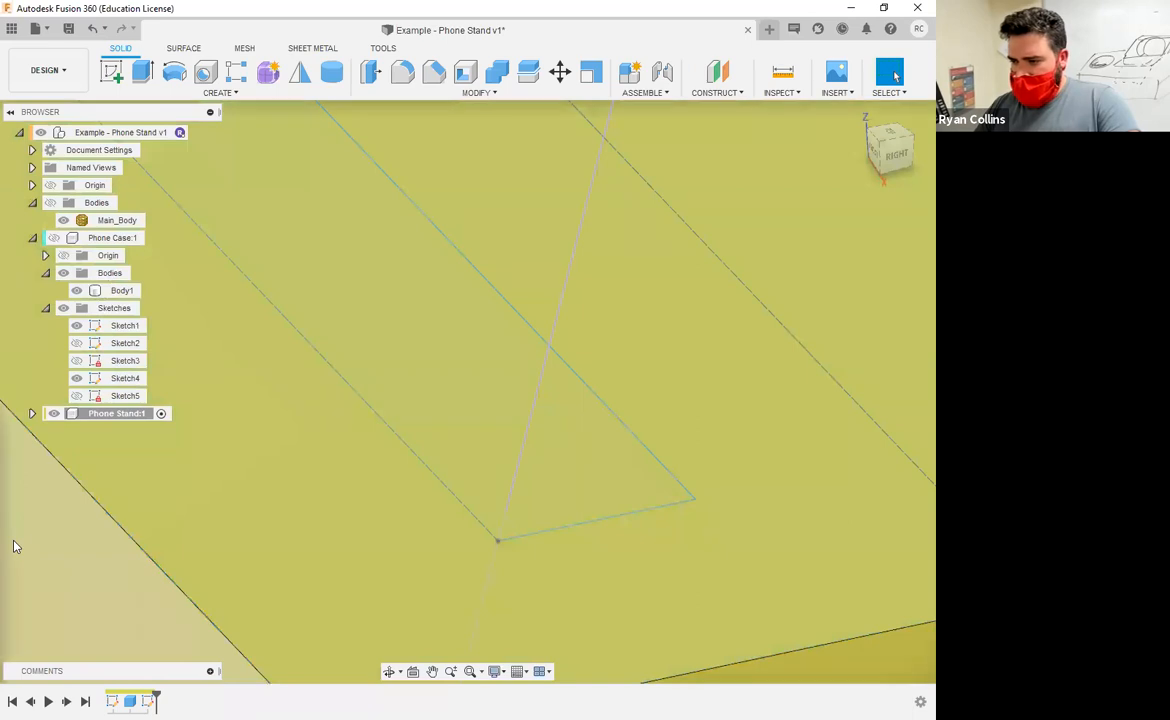
scroll(316, 472, up, 3)
scroll(520, 460, down, 6)
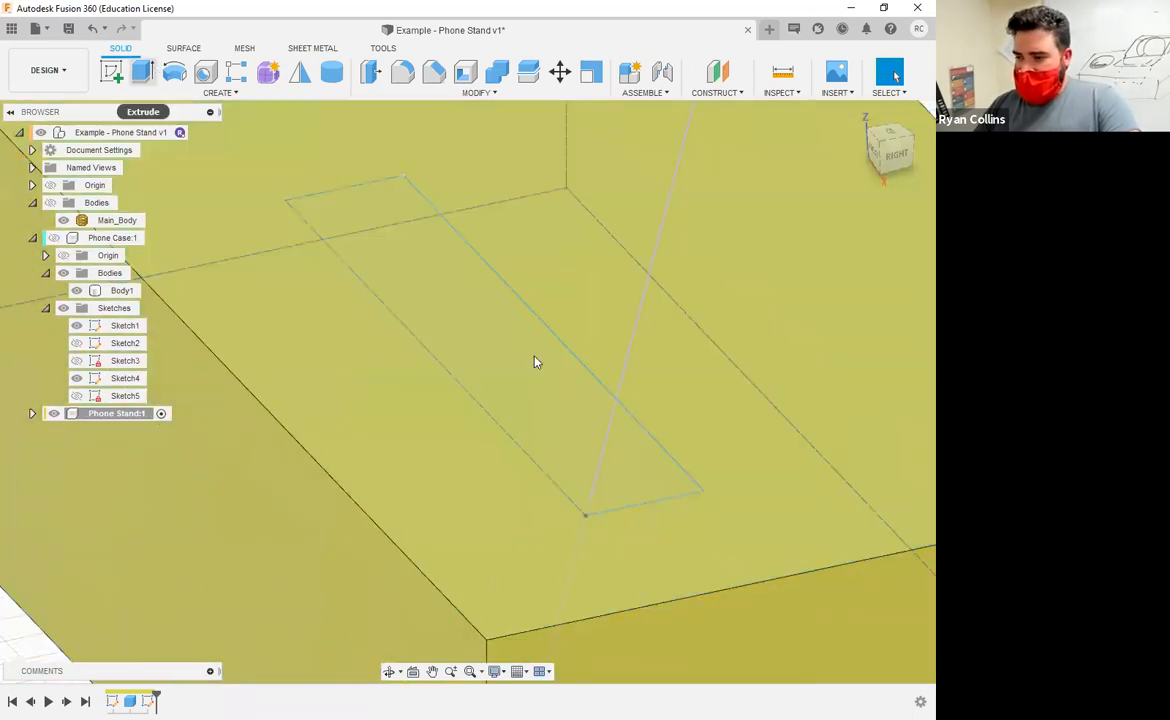
Try to extrude the slot rectangle from the block's top face, and cancel the extrusion
key(e)
click(460, 391)
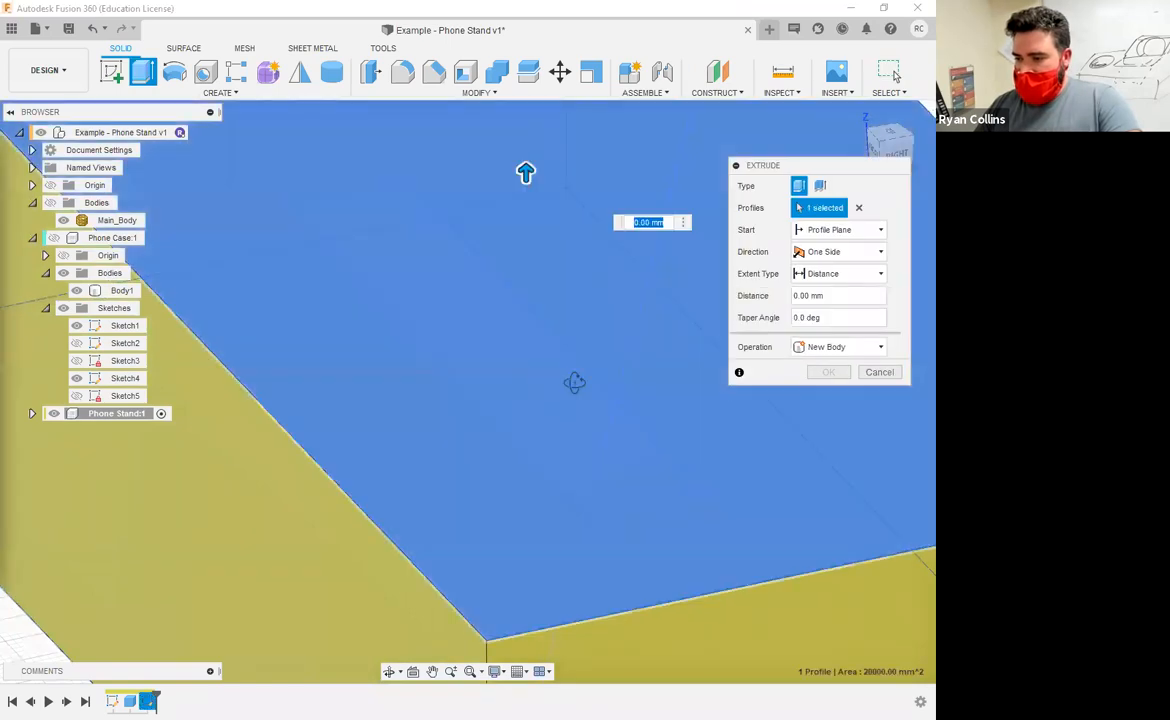
shift+middle_drag(575, 383, 679, 379)
click(884, 377)
scroll(433, 471, down, 3)
shift+middle_drag(703, 465, 224, 406)
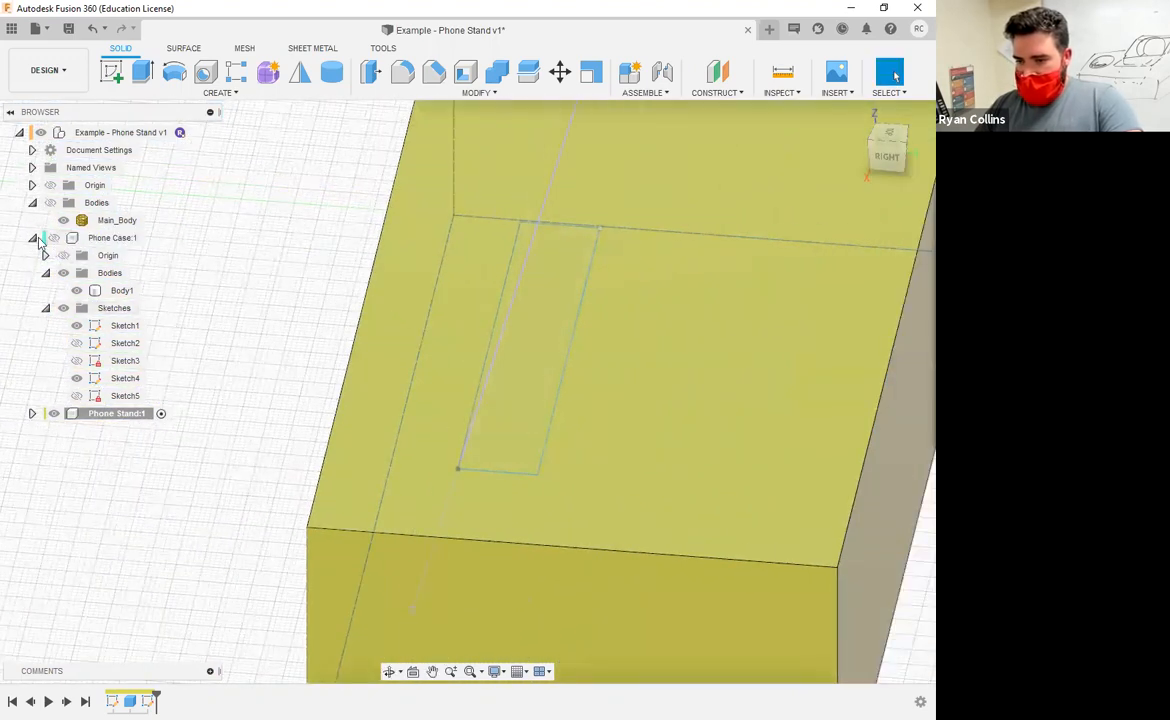
Select all four sides of the slot rectangle and examine its corners up close for gaps in the outline
click(33, 238)
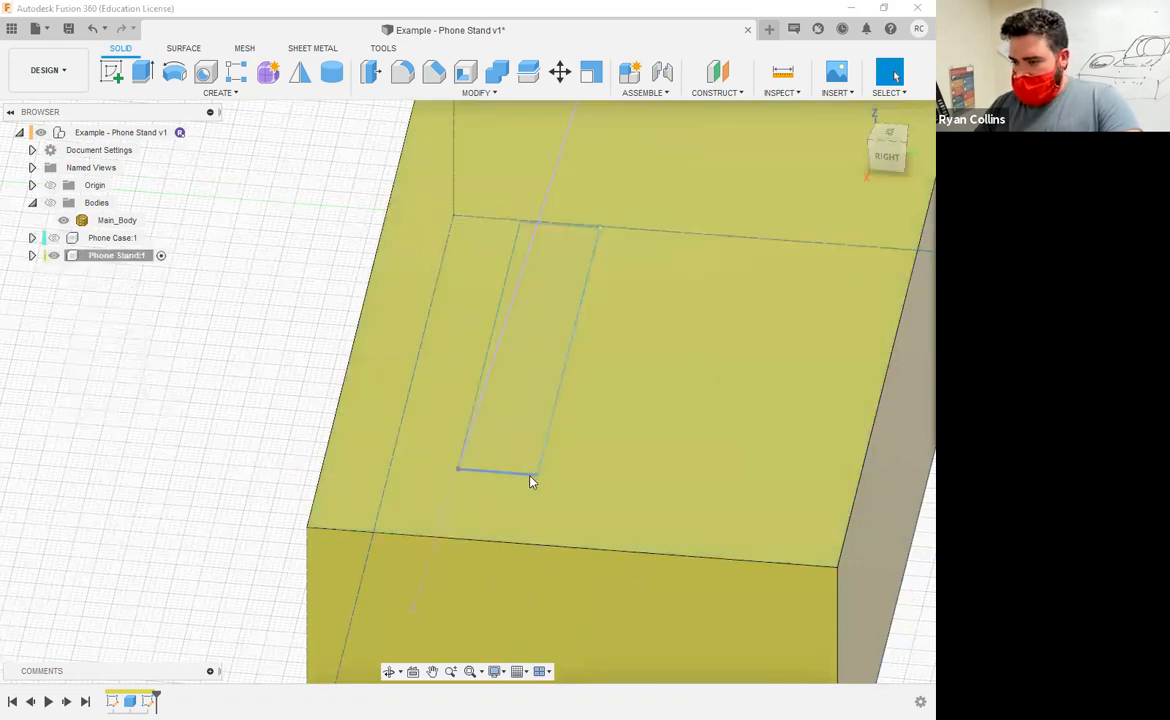
ctrl+click(546, 434)
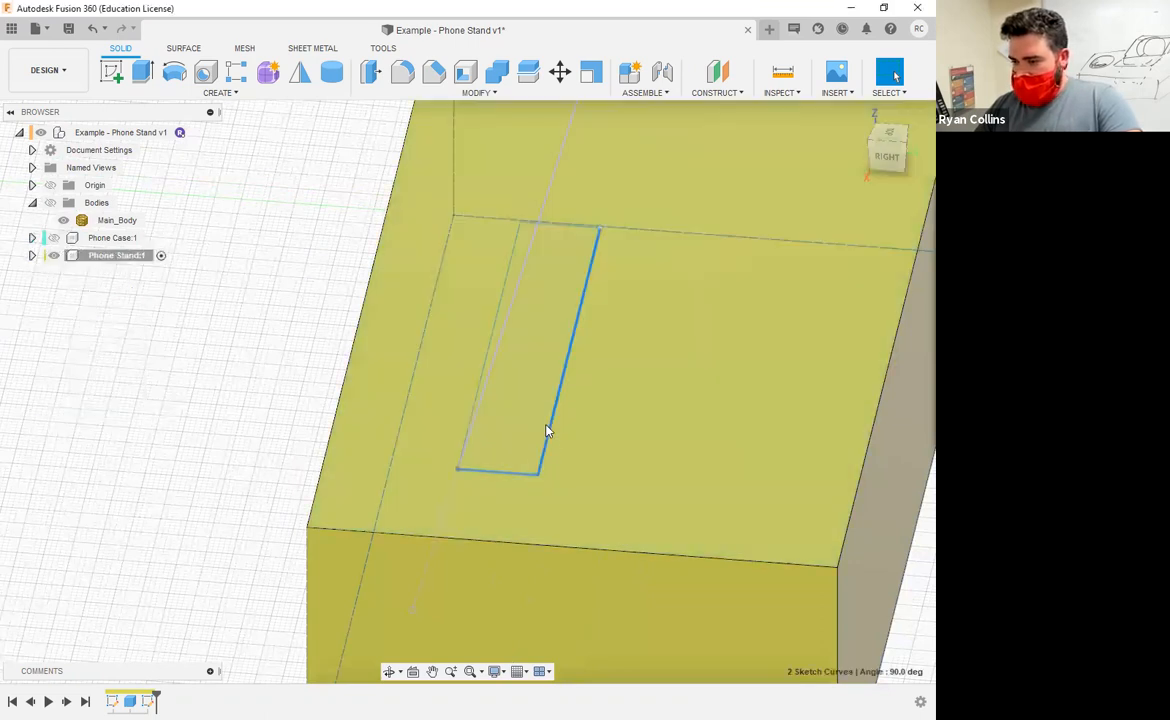
ctrl+click(496, 331)
ctrl+click(572, 228)
mouse_move(744, 486)
shift+middle_down()
mouse_move(489, 507)
mouse_move(690, 451)
shift+middle_up()
click(147, 562)
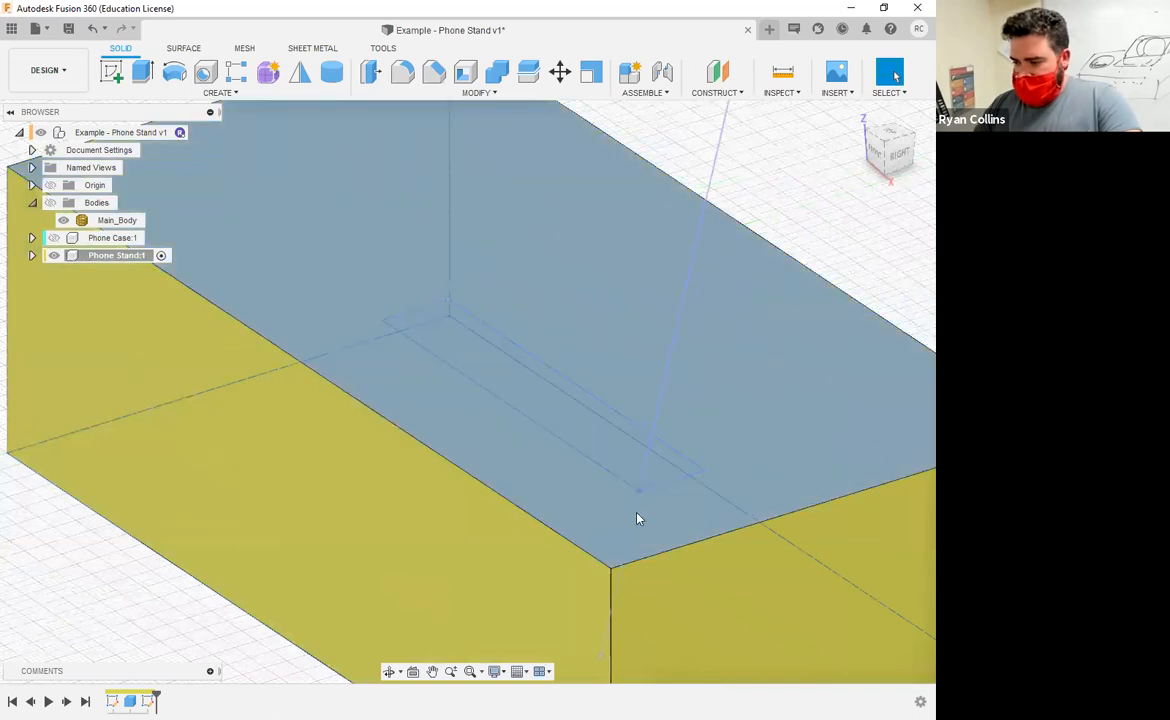
scroll(681, 525, up, 5)
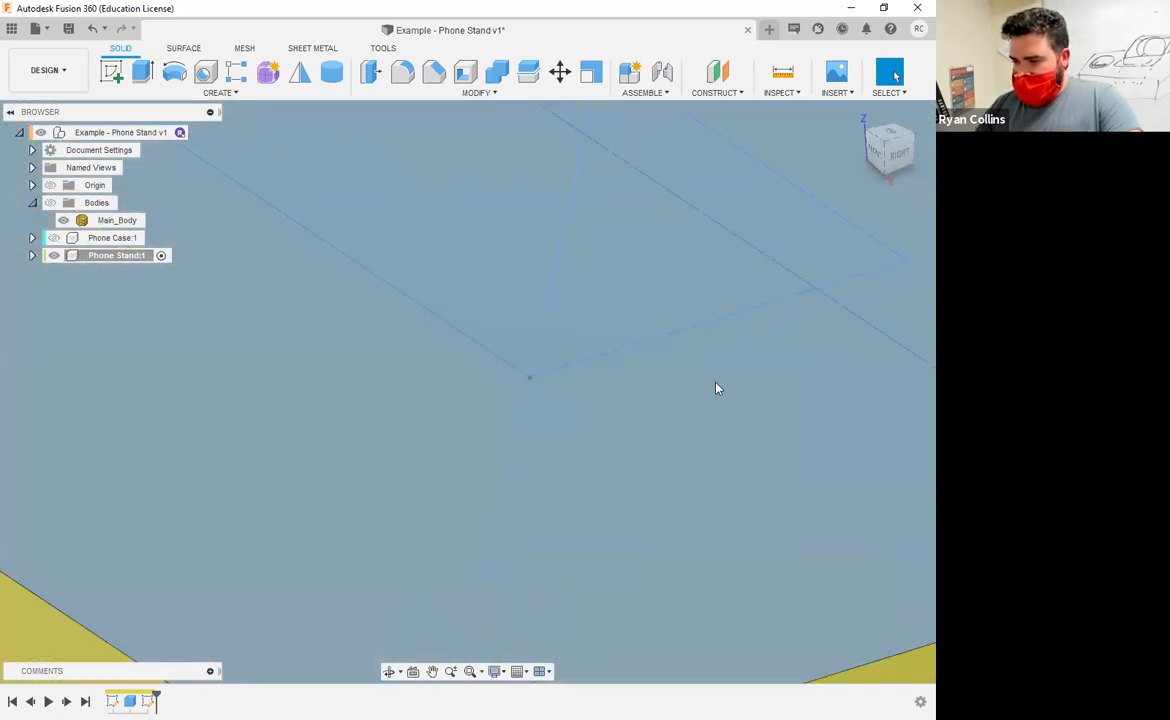
scroll(700, 381, up, 4)
scroll(350, 439, down, 5)
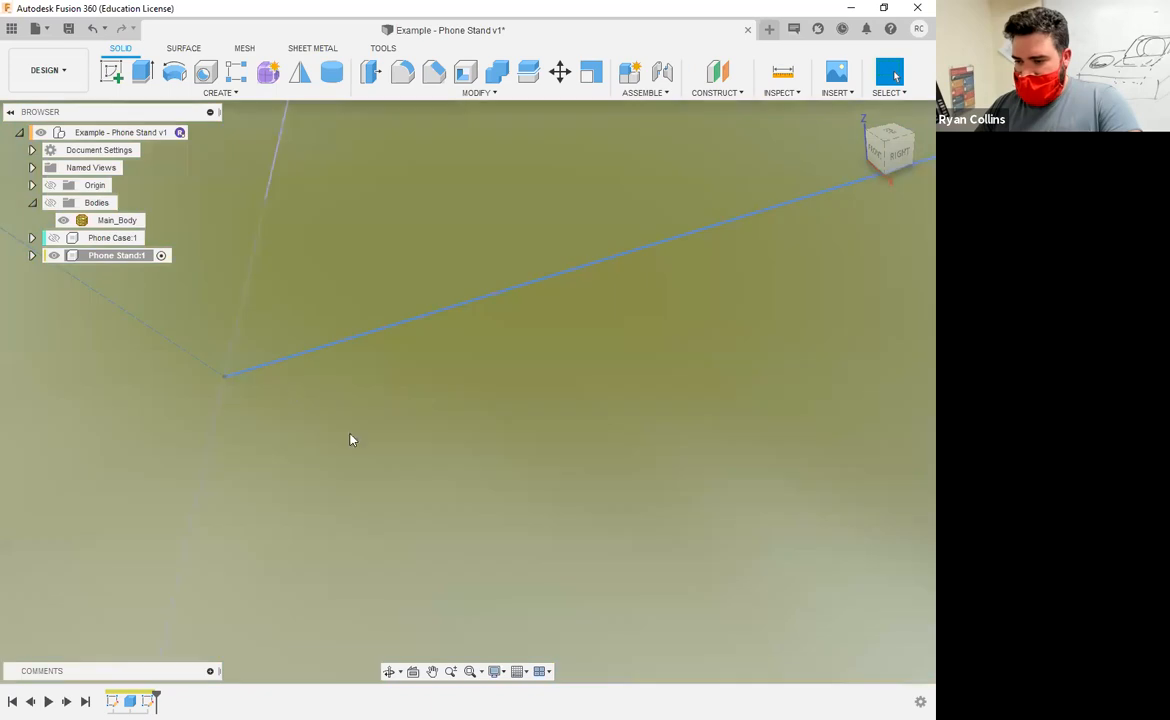
scroll(536, 481, down, 3)
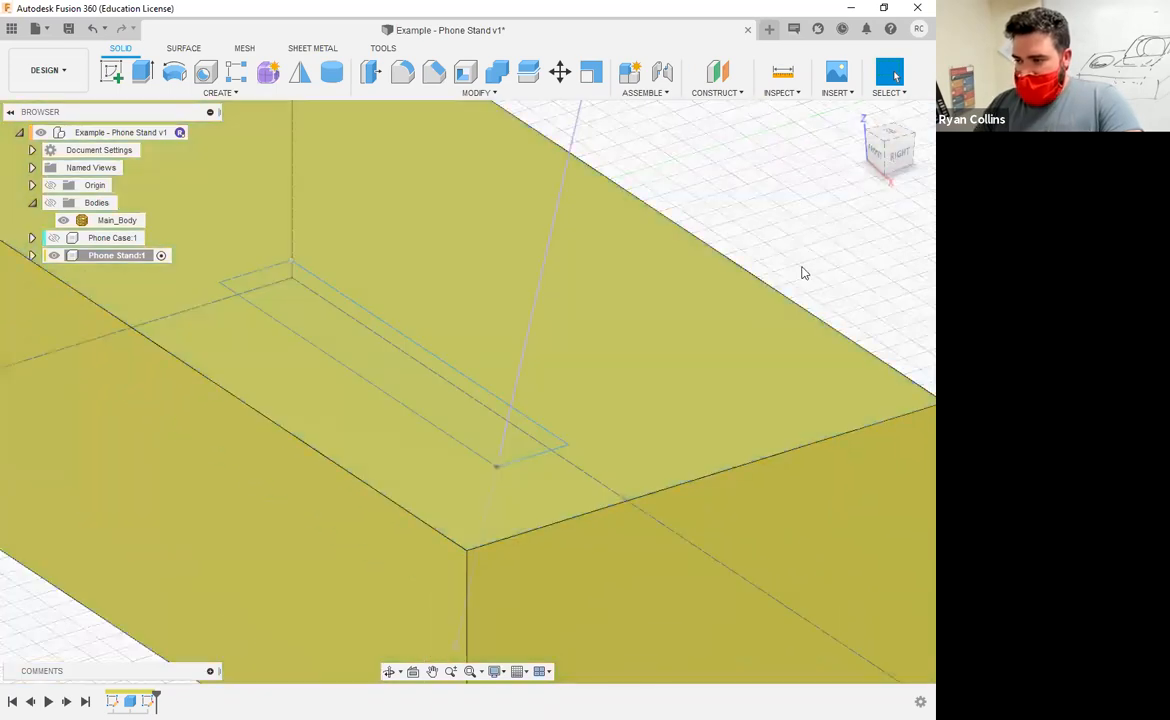
shift+middle_drag(781, 243, 788, 241)
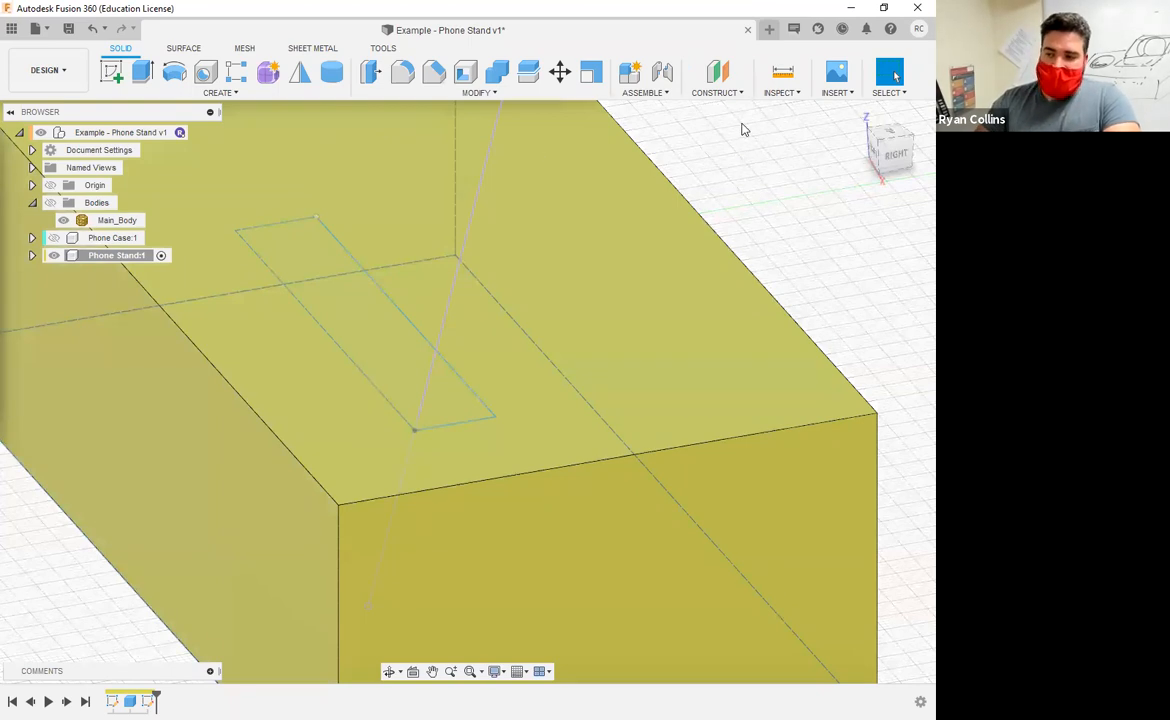
Show the origin and hide the Phone Stand component to view the origin planes on their own
scroll(131, 381, down, 3)
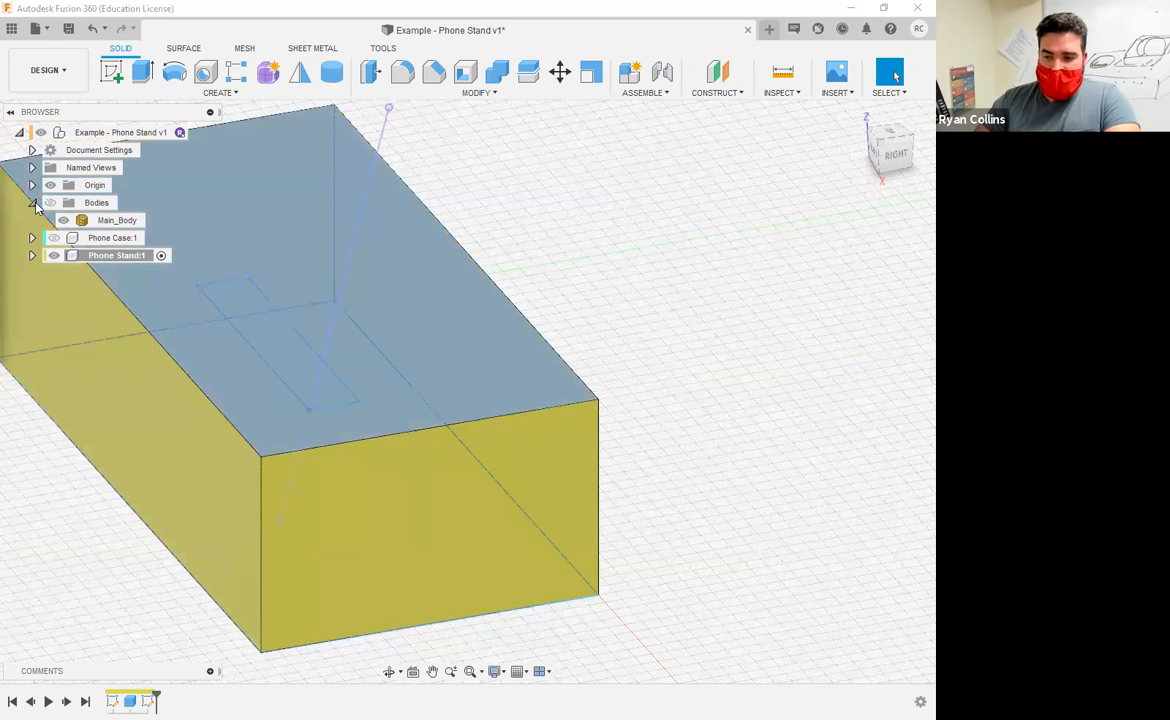
click(54, 255)
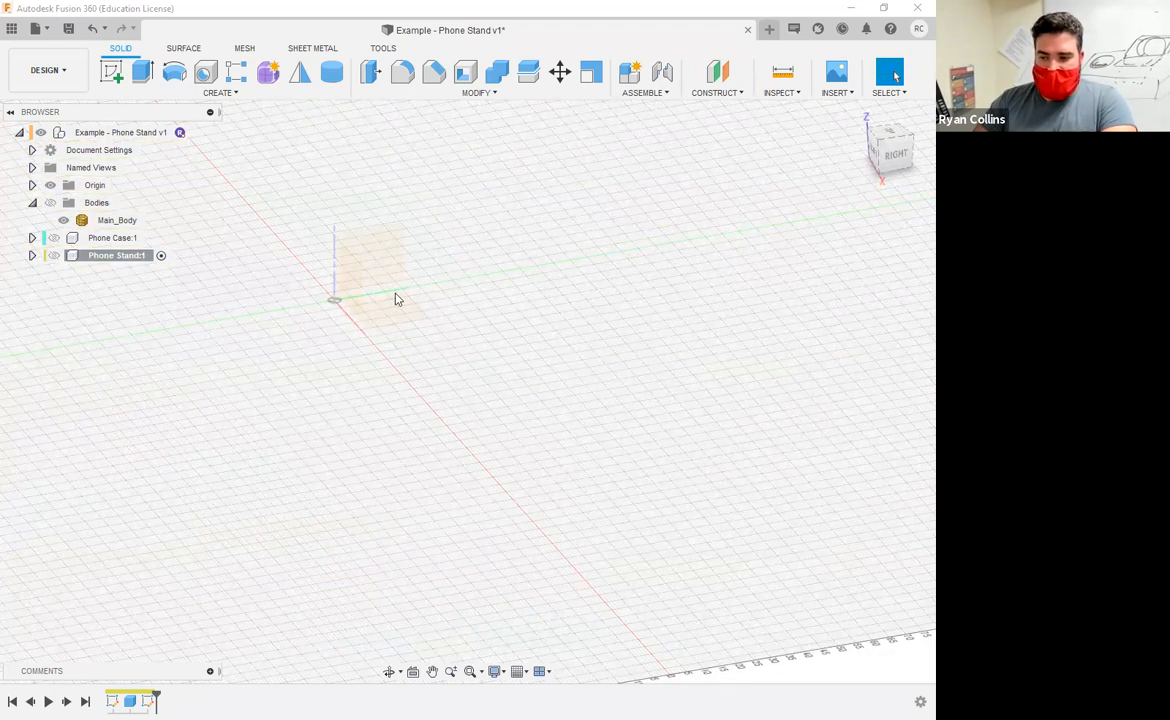
shift+middle_drag(456, 380, 316, 314)
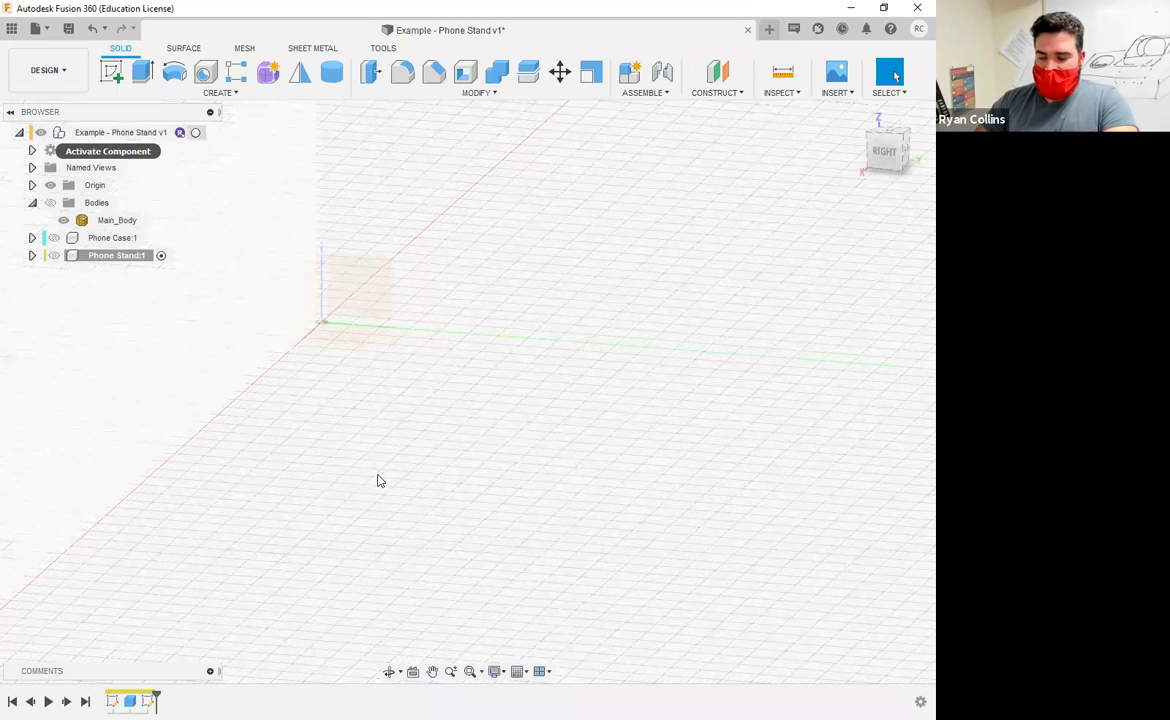
shift+middle_drag(358, 428, 358, 290)
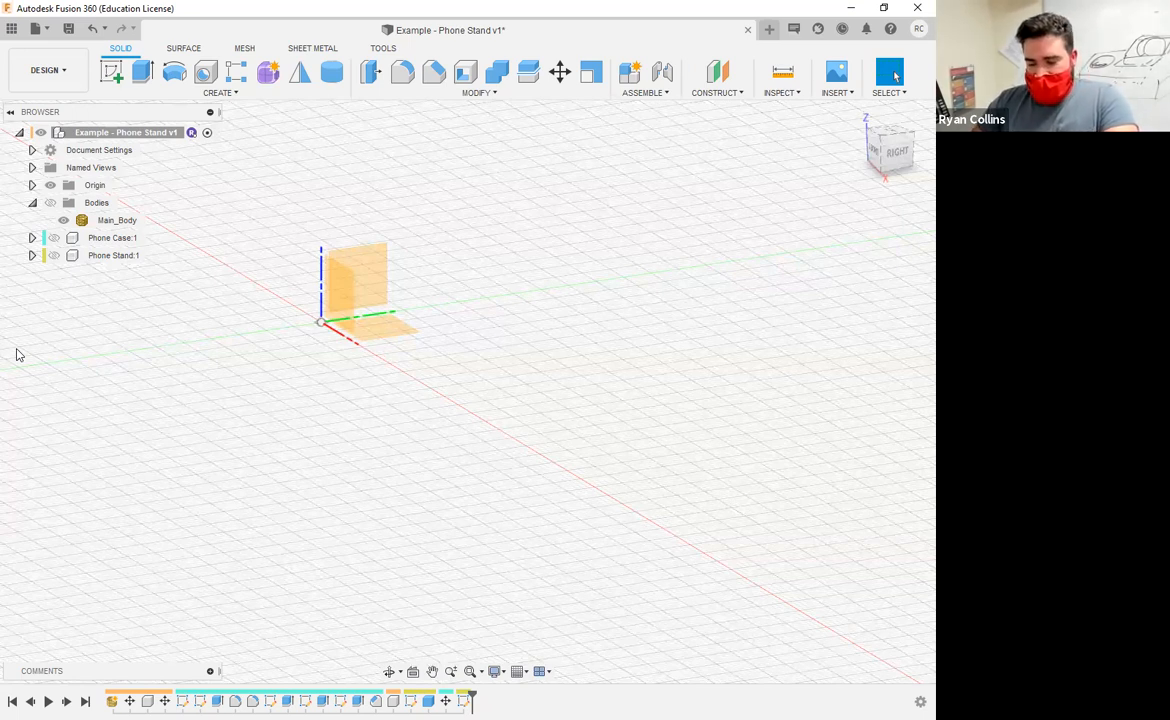
Show the Phone Stand component again, activate it, and clear the selection
click(55, 256)
click(120, 256)
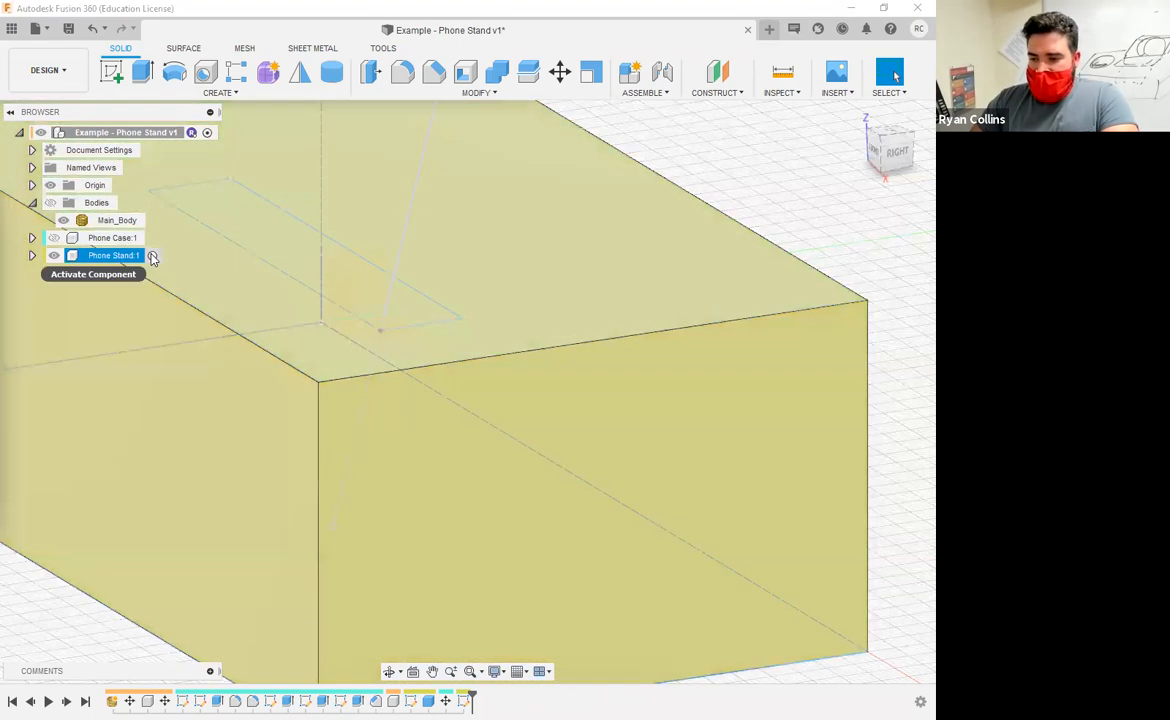
scroll(504, 378, down, 4)
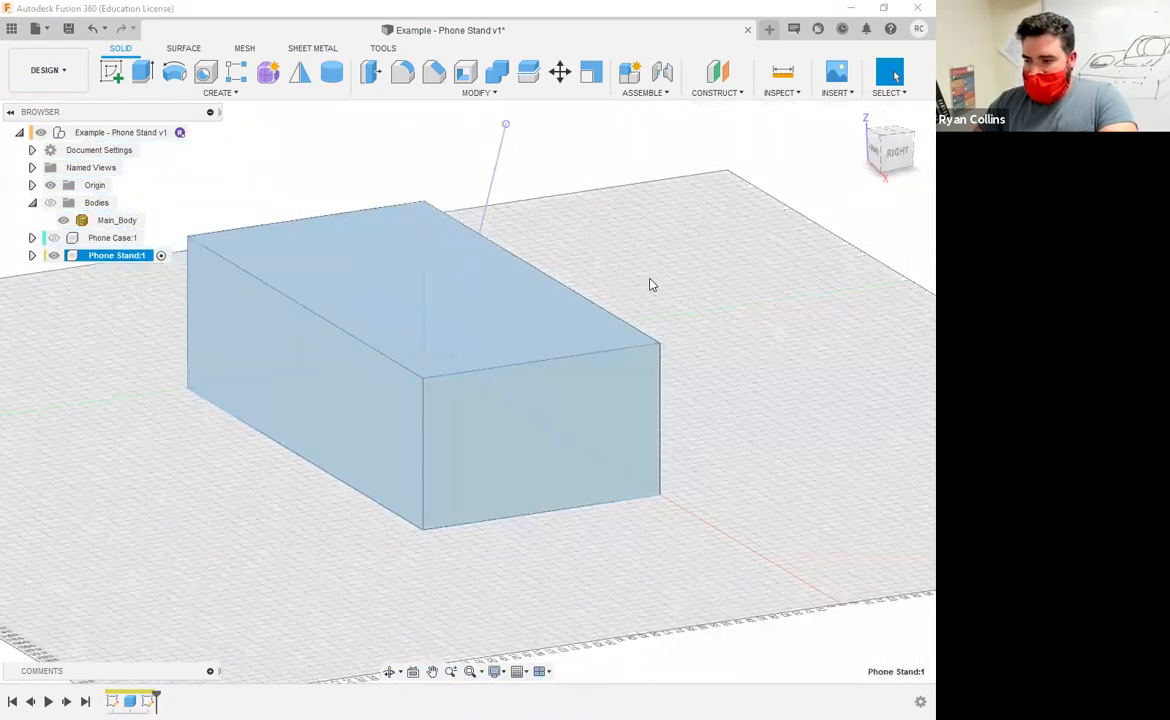
click(652, 285)
Construct an offset plane 60 mm above the XY plane
shift+middle_drag(674, 201, 622, 203)
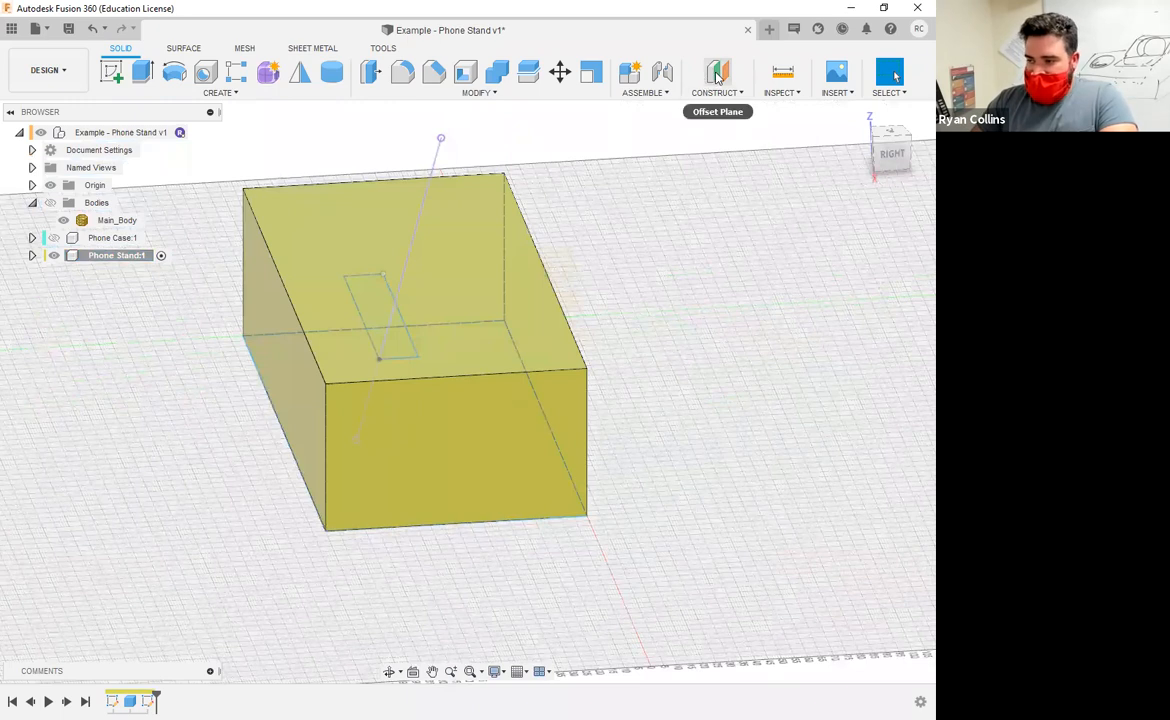
click(714, 94)
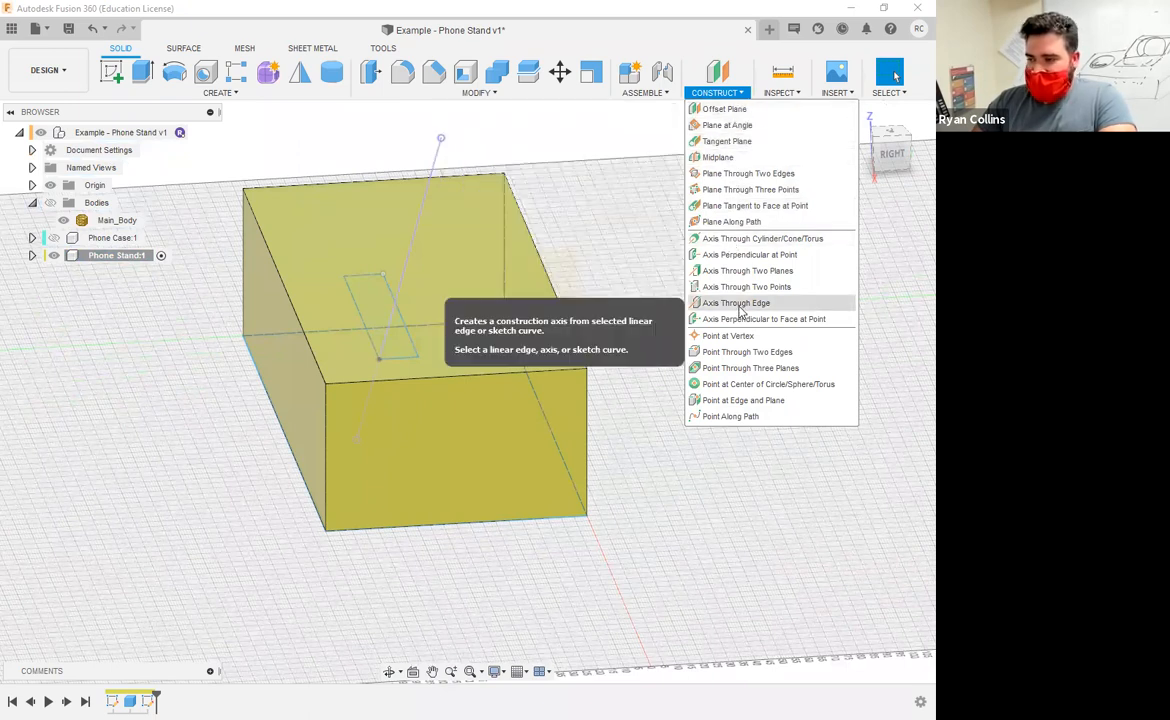
click(722, 110)
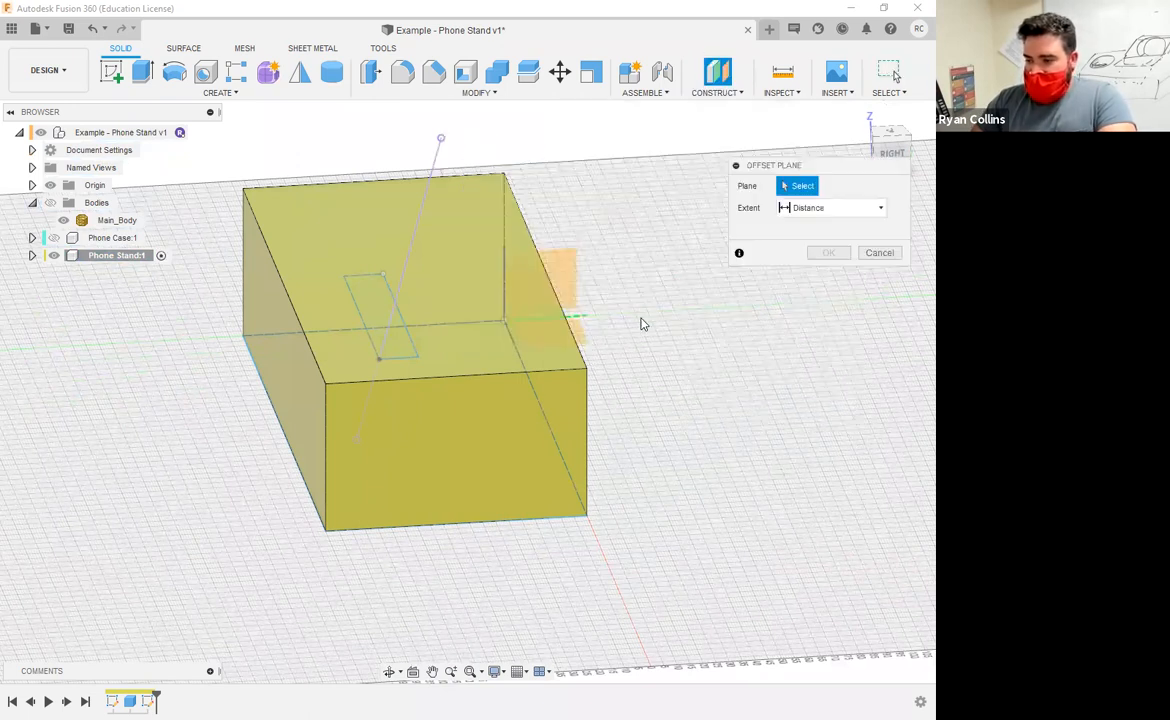
shift+middle_drag(628, 328, 787, 400)
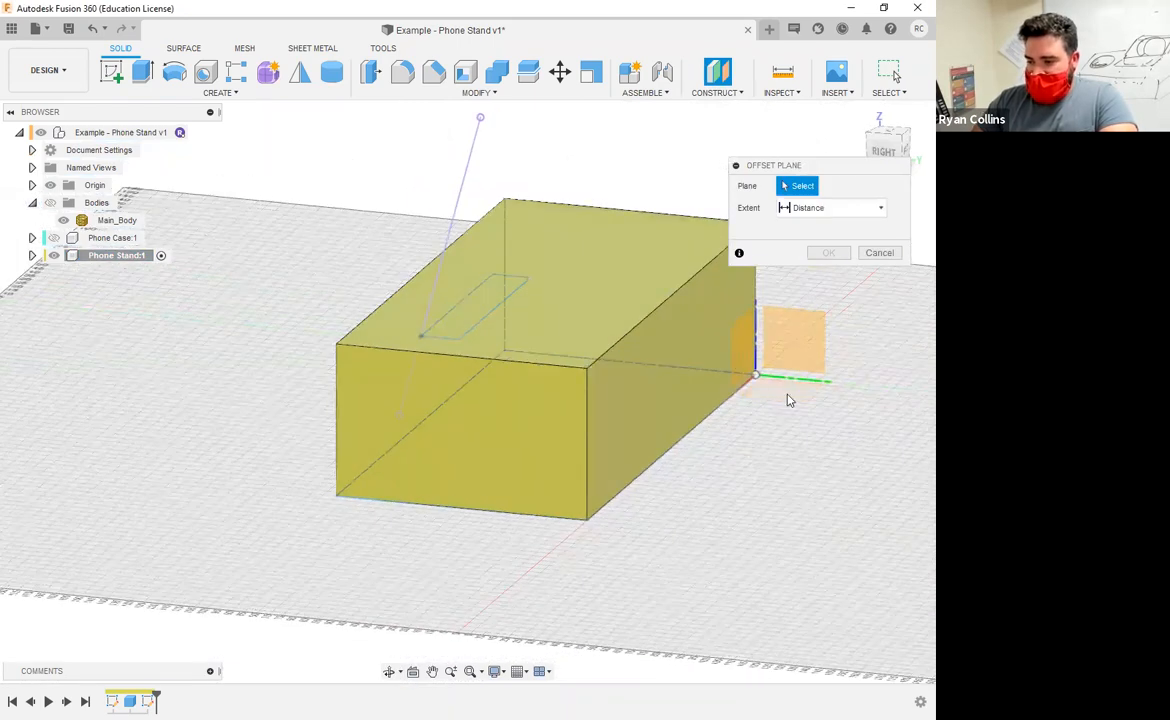
click(786, 394)
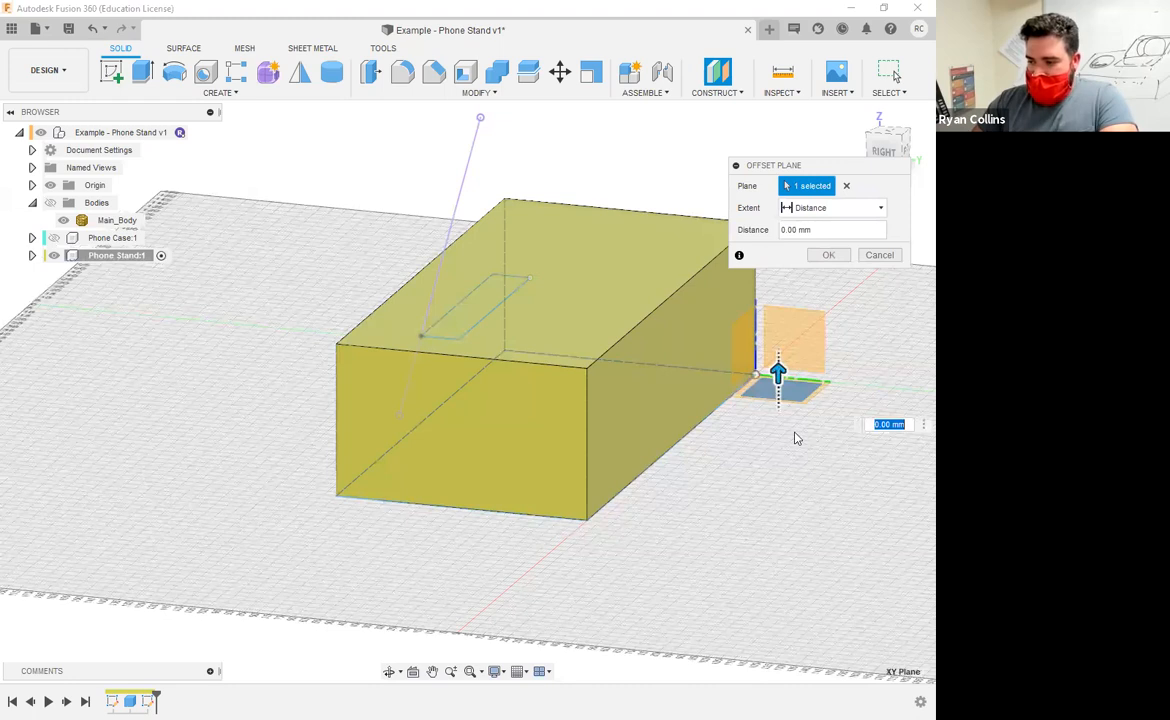
shift+middle_drag(508, 455, 520, 294)
drag(456, 249, 456, 224)
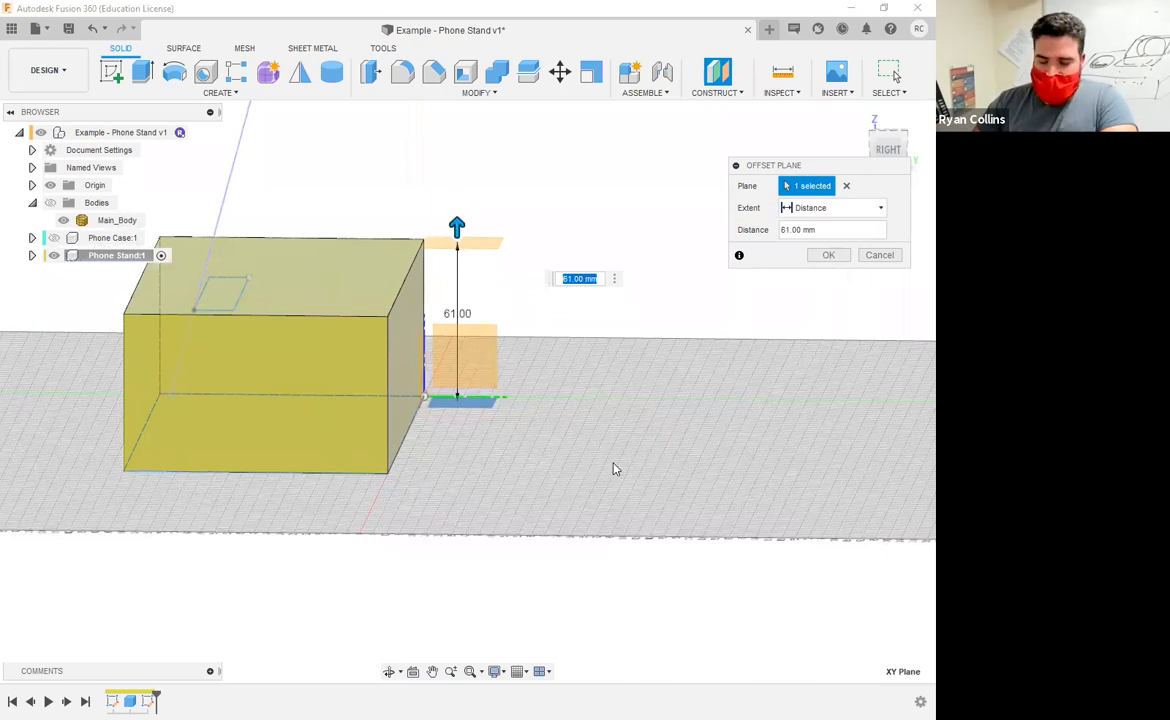
mouse_move(619, 467)
shift+middle_down()
mouse_move(608, 433)
mouse_move(606, 452)
shift+middle_up()
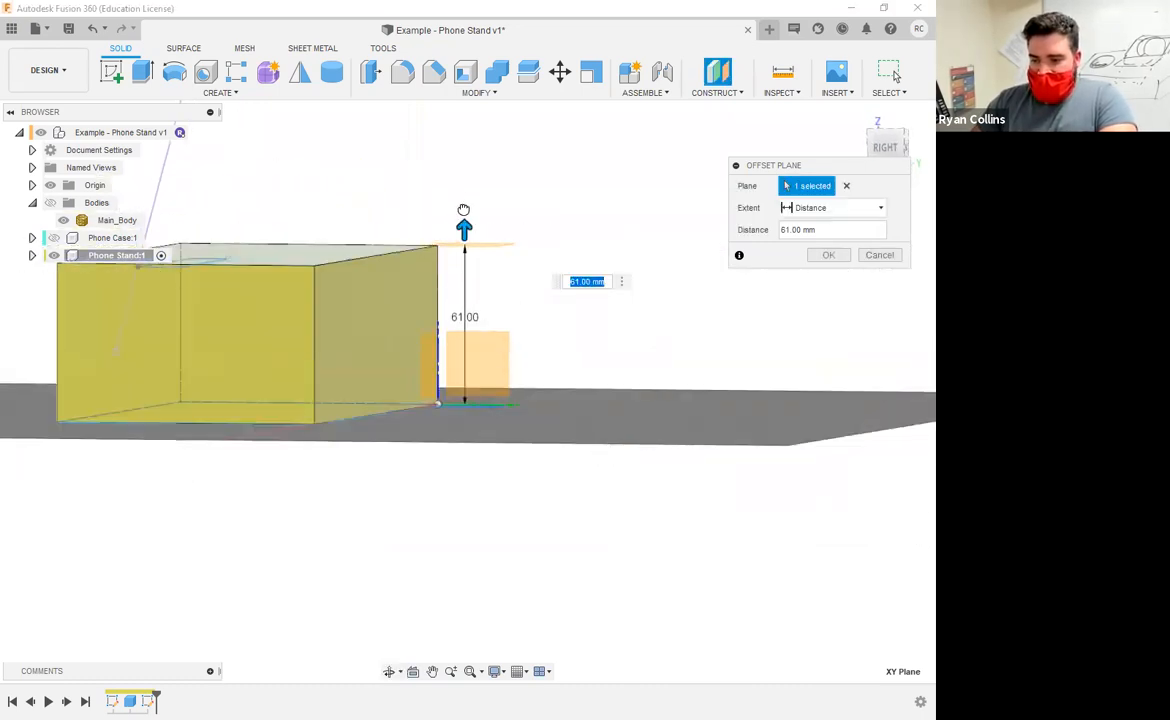
drag(464, 229, 464, 197)
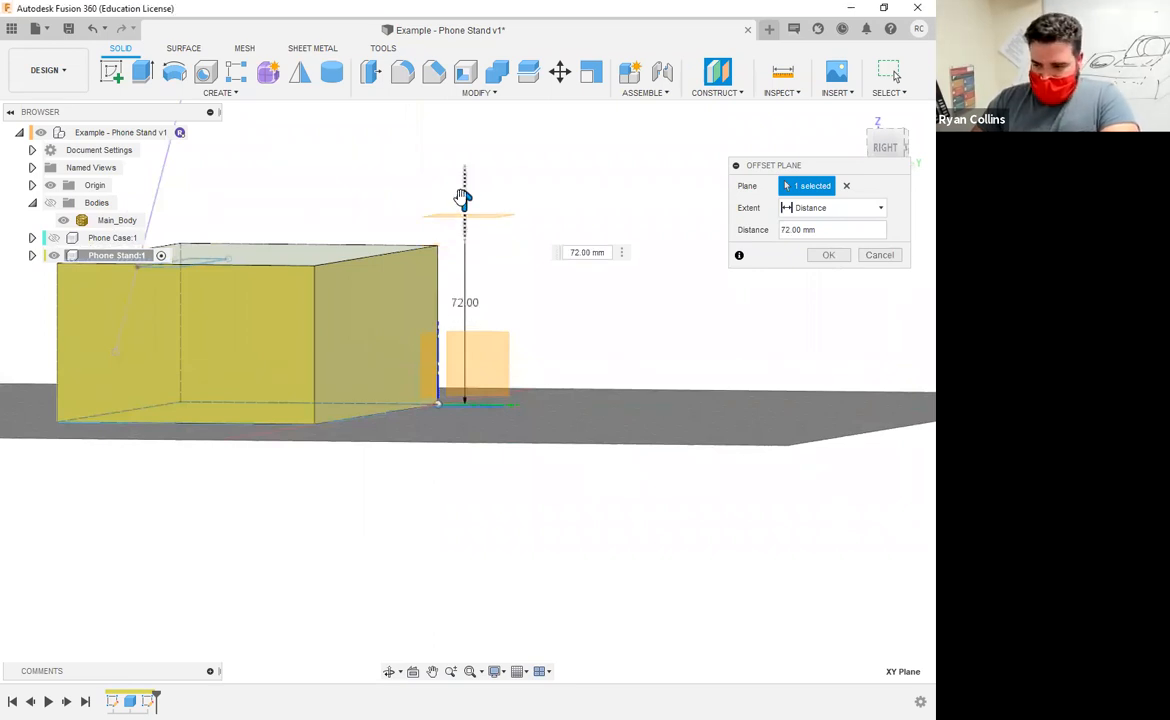
text(60)
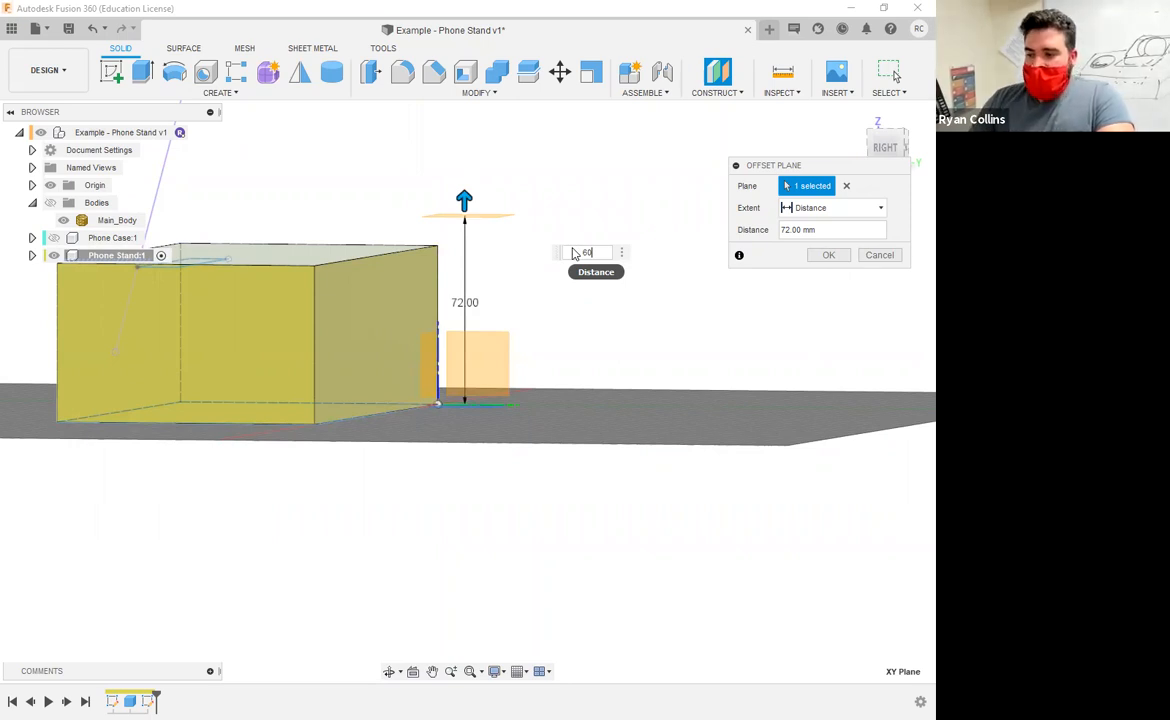
key(Return)
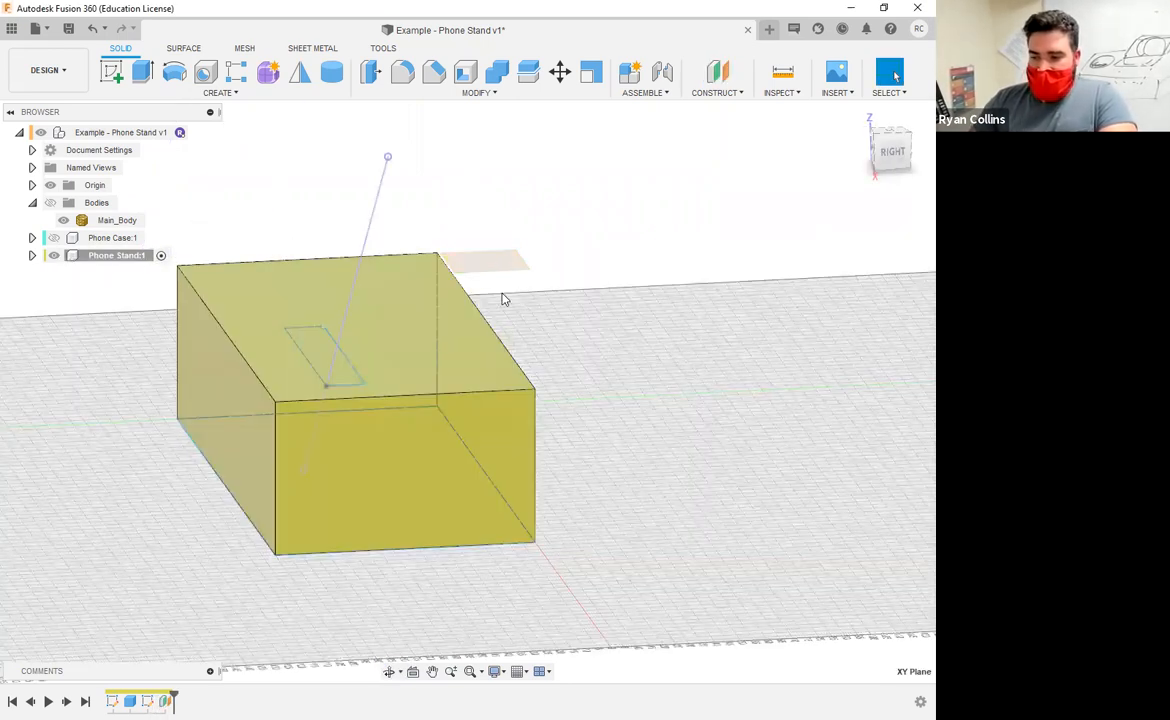
Construct a plane at an angle of 0 degrees through the slanted sketch line that crosses the block's top face
click(484, 256)
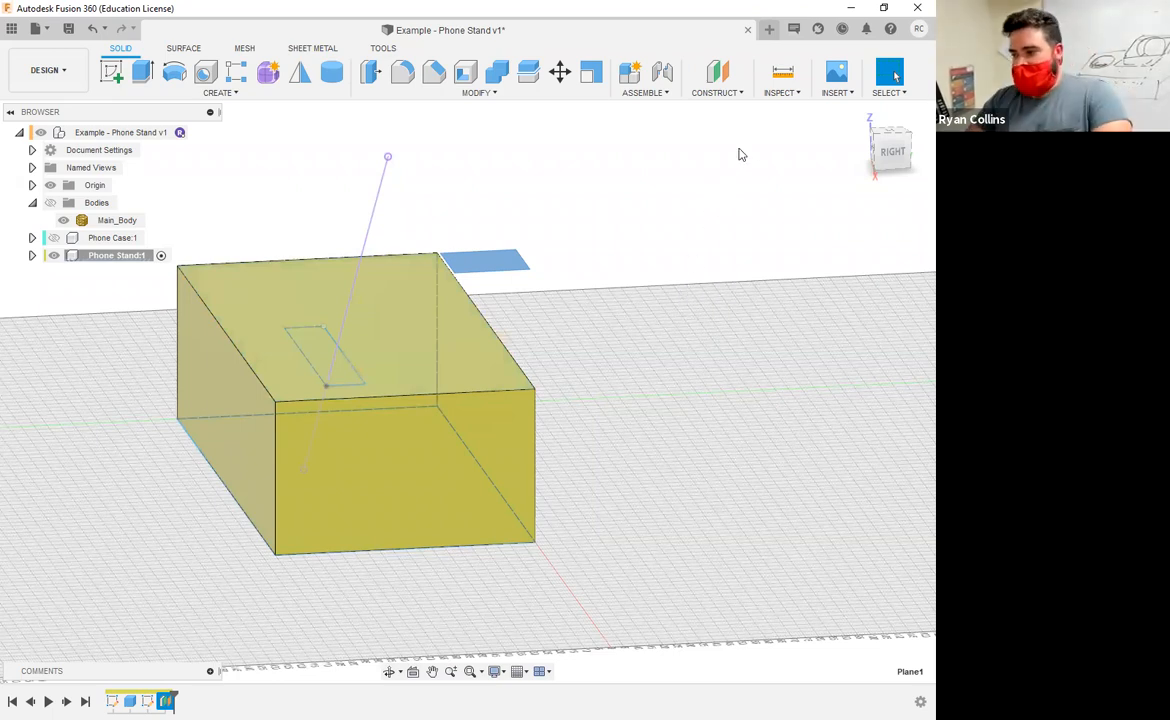
click(716, 94)
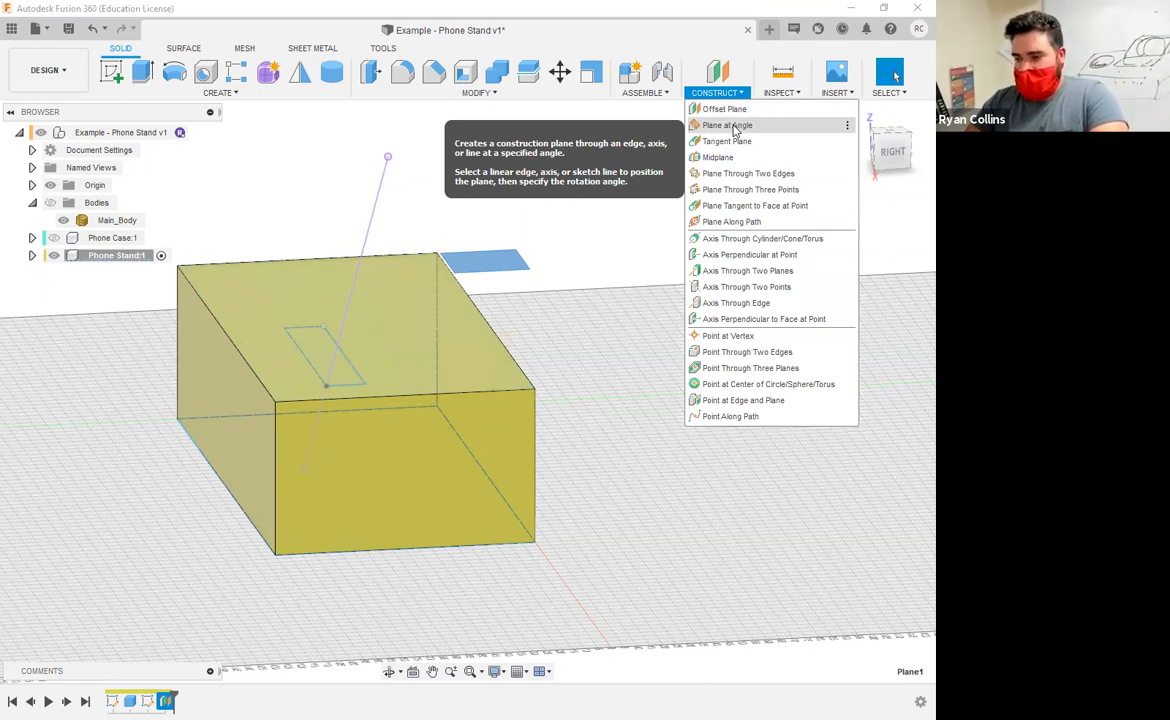
click(735, 128)
shift+middle_drag(650, 426, 684, 424)
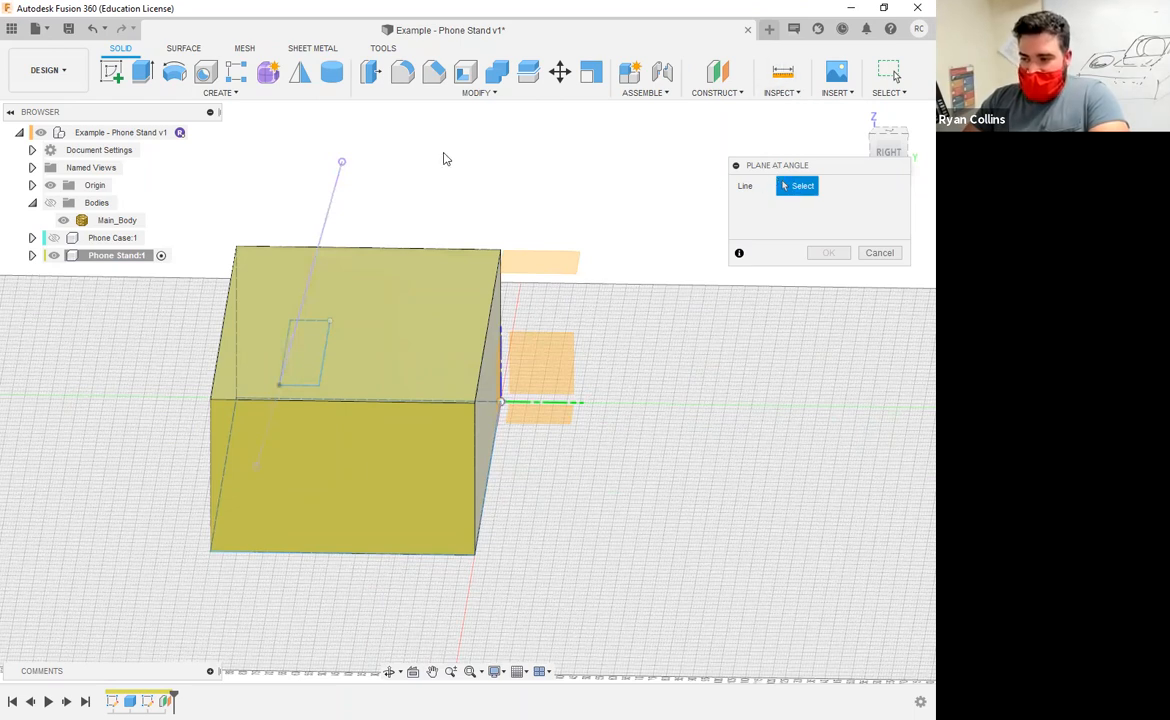
click(334, 201)
mouse_move(444, 428)
shift+middle_down()
mouse_move(497, 418)
mouse_move(453, 424)
shift+middle_up()
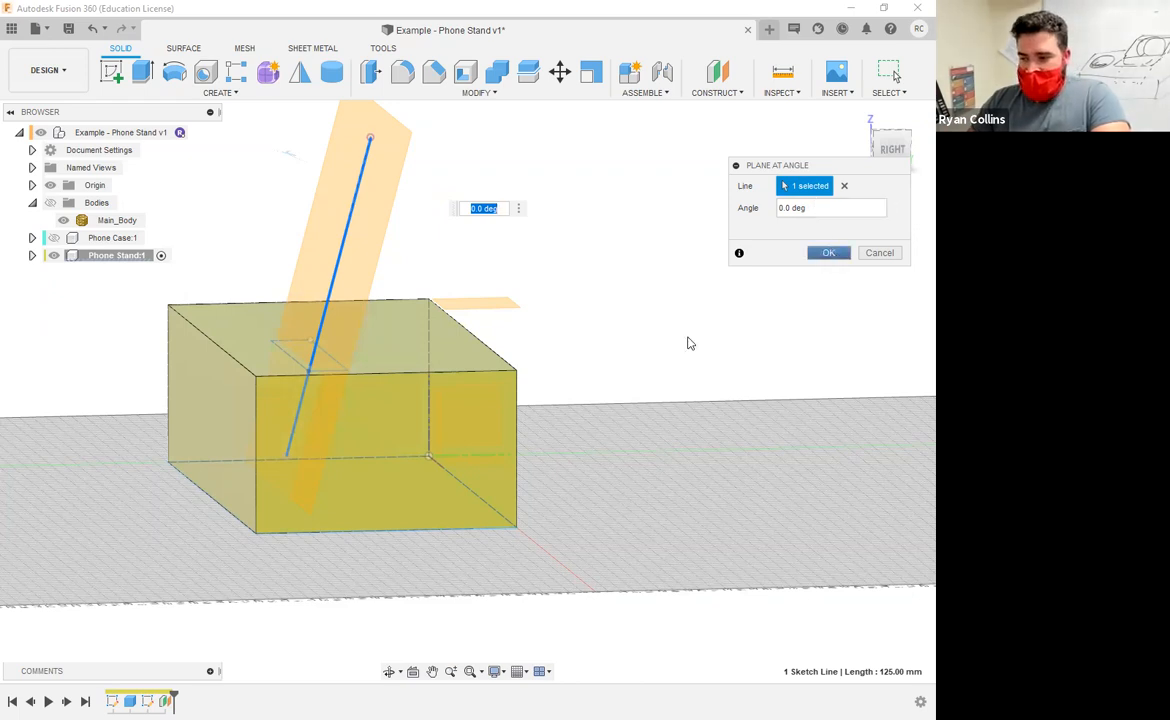
mouse_move(705, 352)
shift+middle_down()
mouse_move(723, 358)
mouse_move(692, 360)
shift+middle_up()
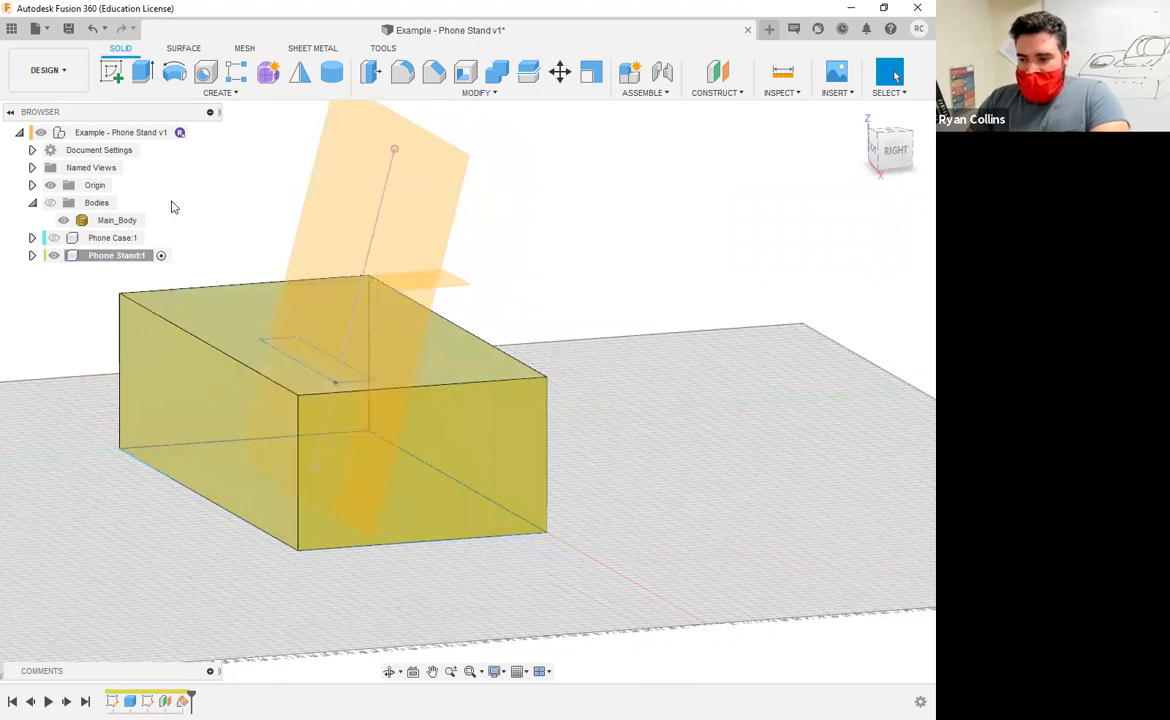
Start a sketch on the tilted plane and draw an 85 by 50 mm rectangle rising from near the slot outline
click(111, 71)
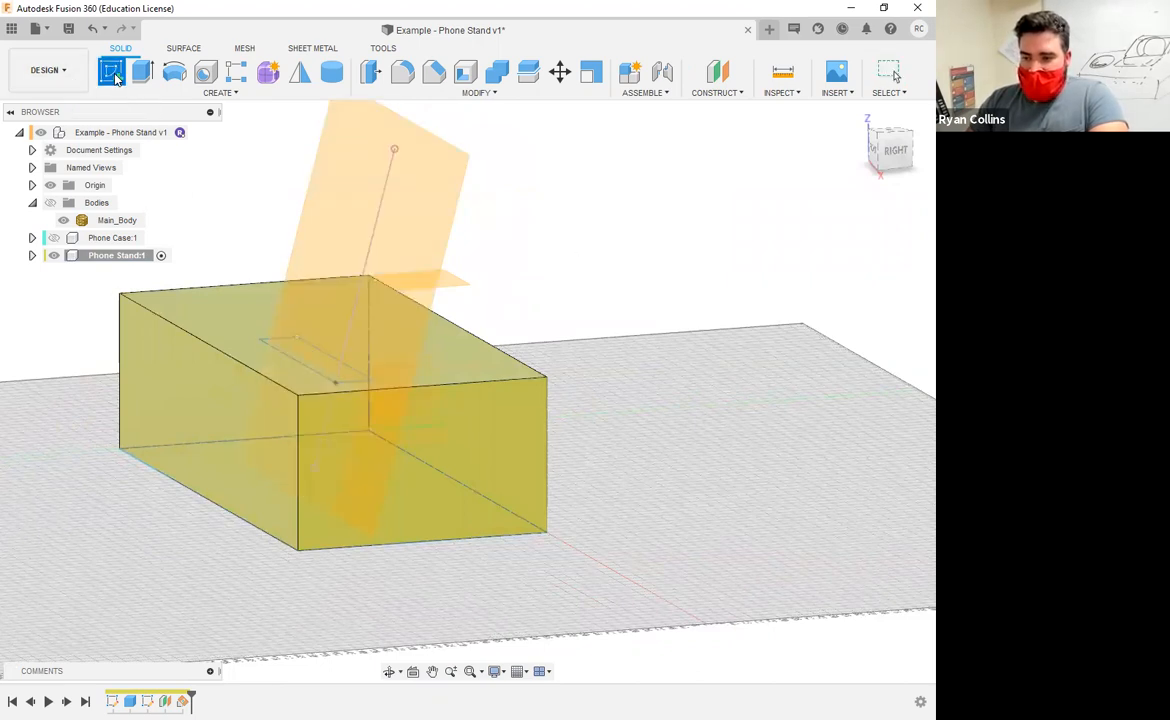
click(347, 185)
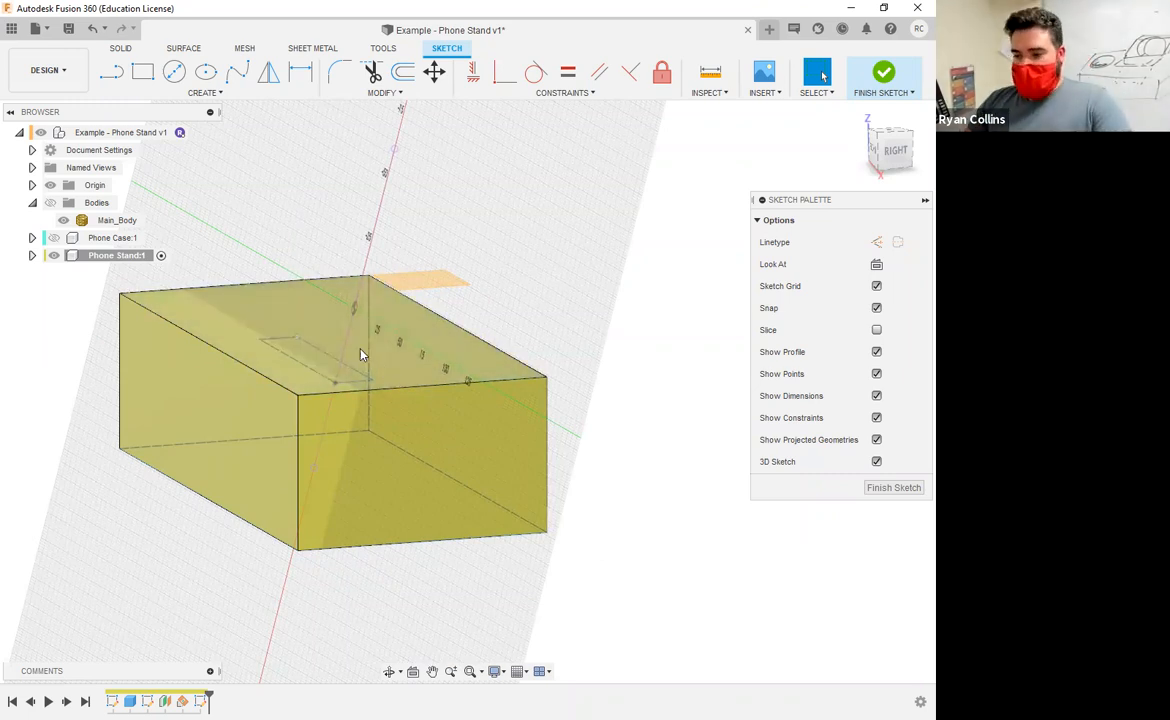
mouse_move(599, 413)
shift+middle_down()
mouse_move(658, 423)
mouse_move(682, 412)
mouse_move(566, 426)
shift+middle_up()
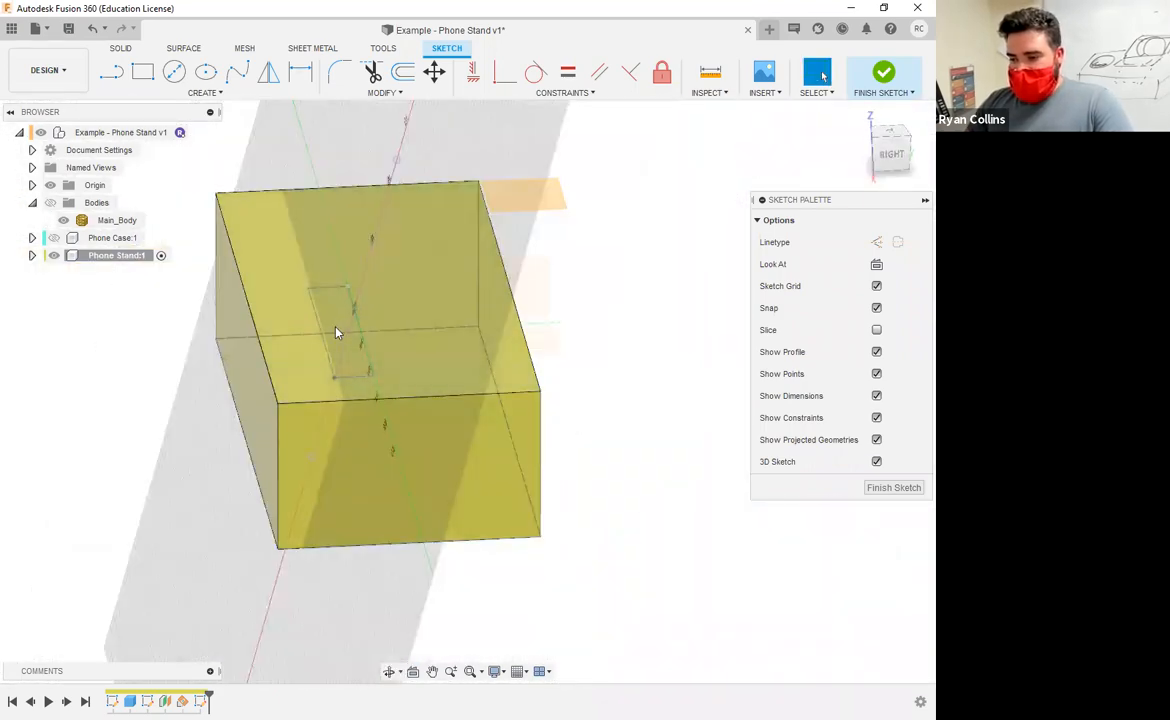
scroll(321, 347, up, 5)
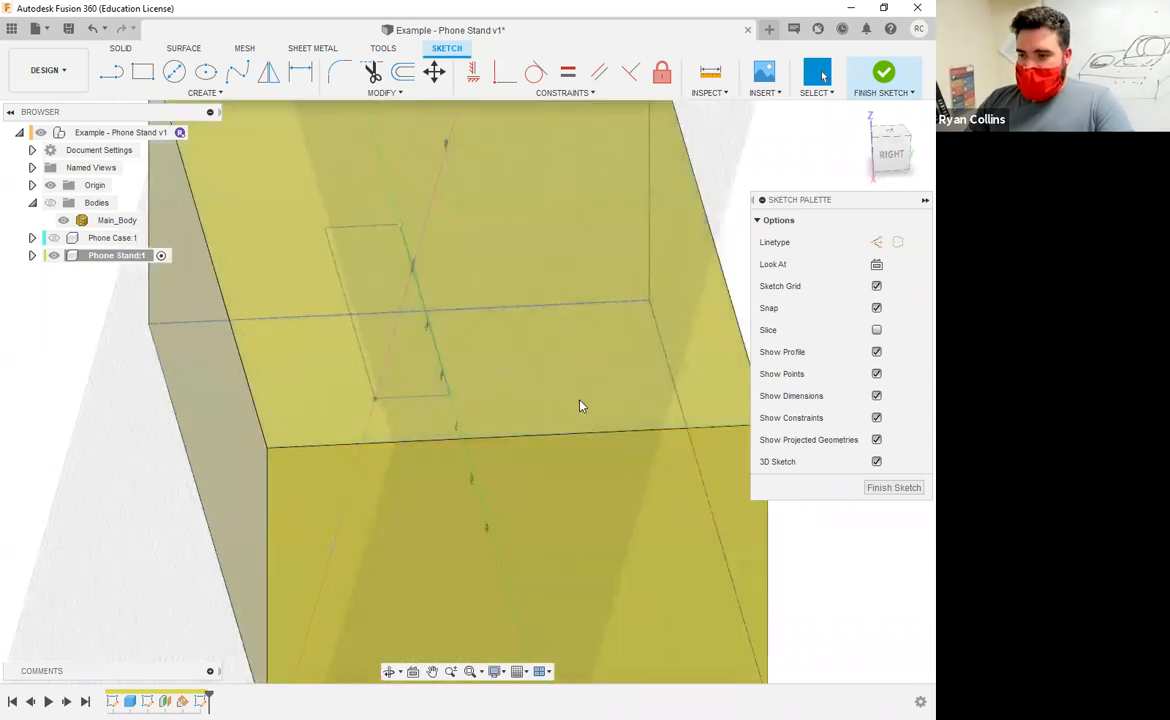
click(142, 72)
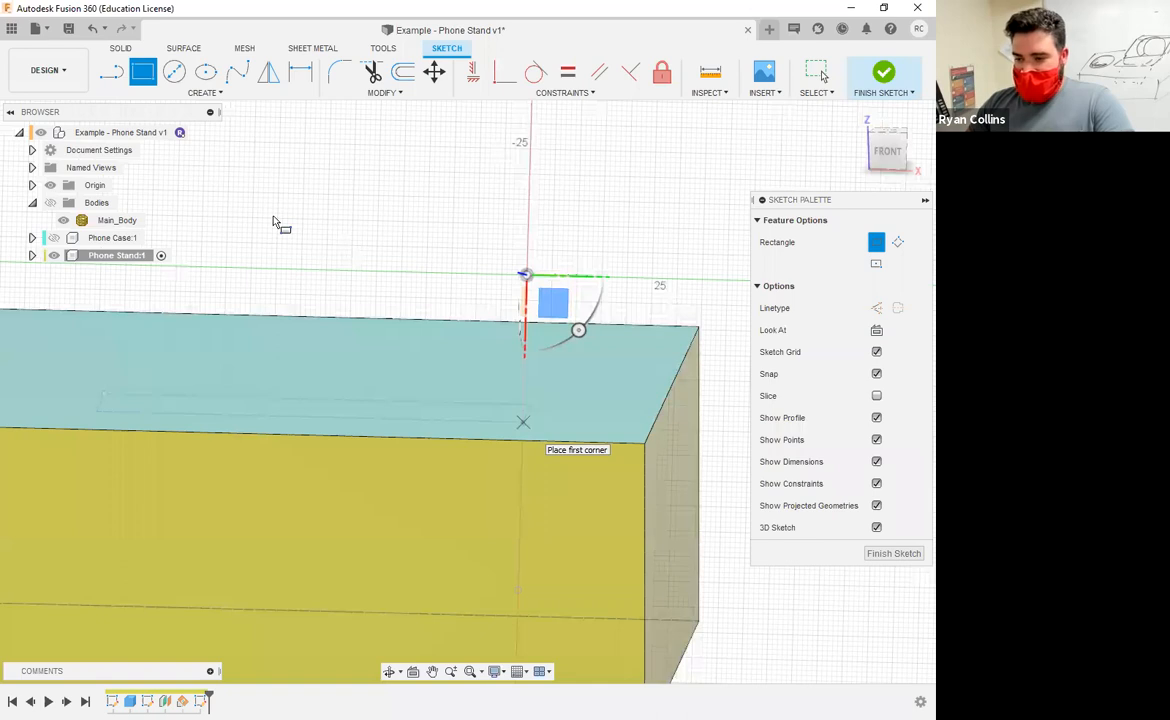
click(357, 183)
key(Tab)
text(85)
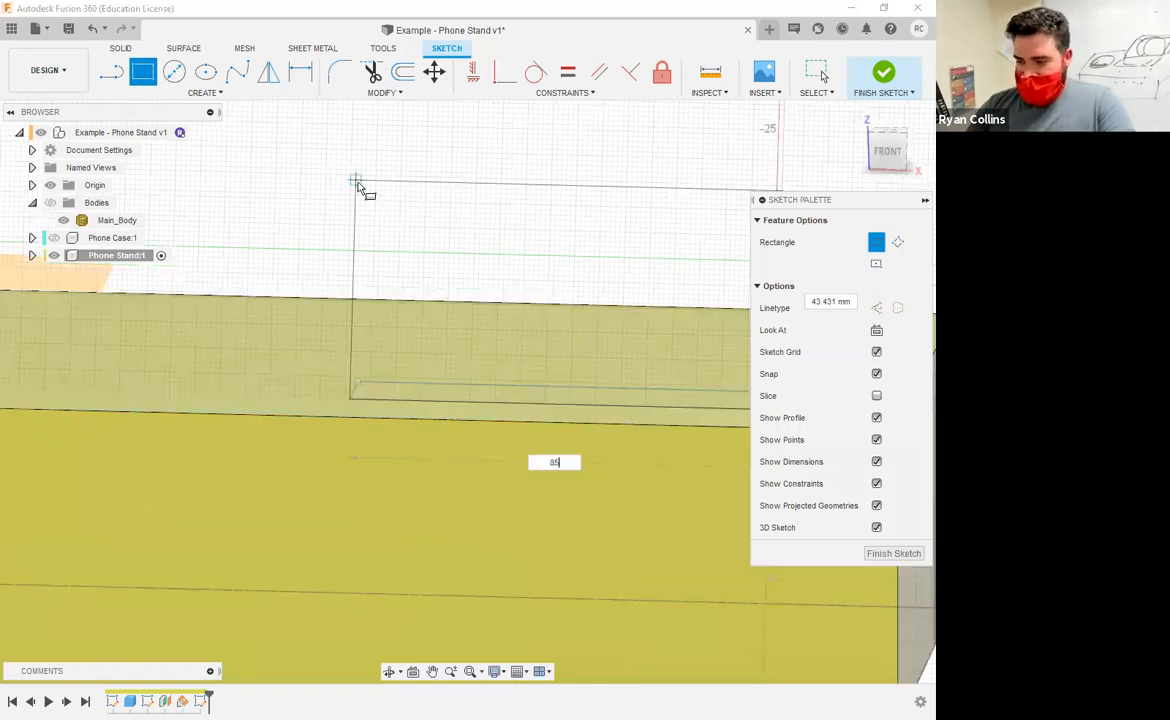
mouse_move(398, 240)
middle_down()
mouse_move(272, 212)
mouse_move(231, 244)
middle_up()
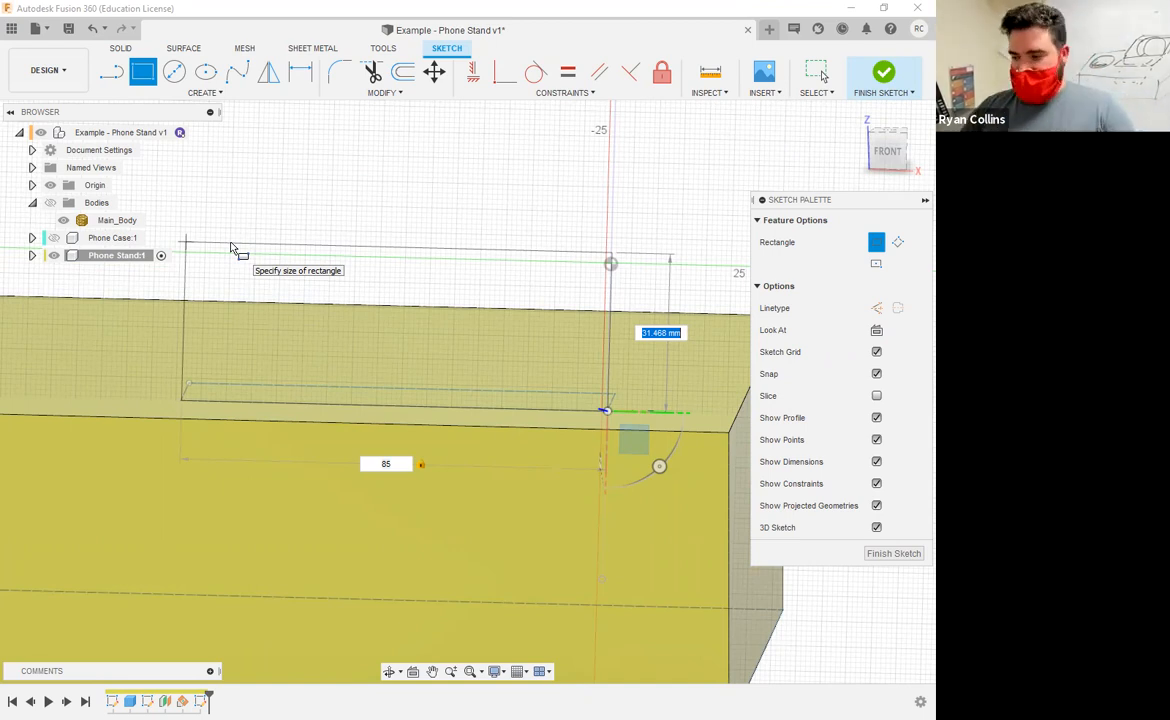
text(50)
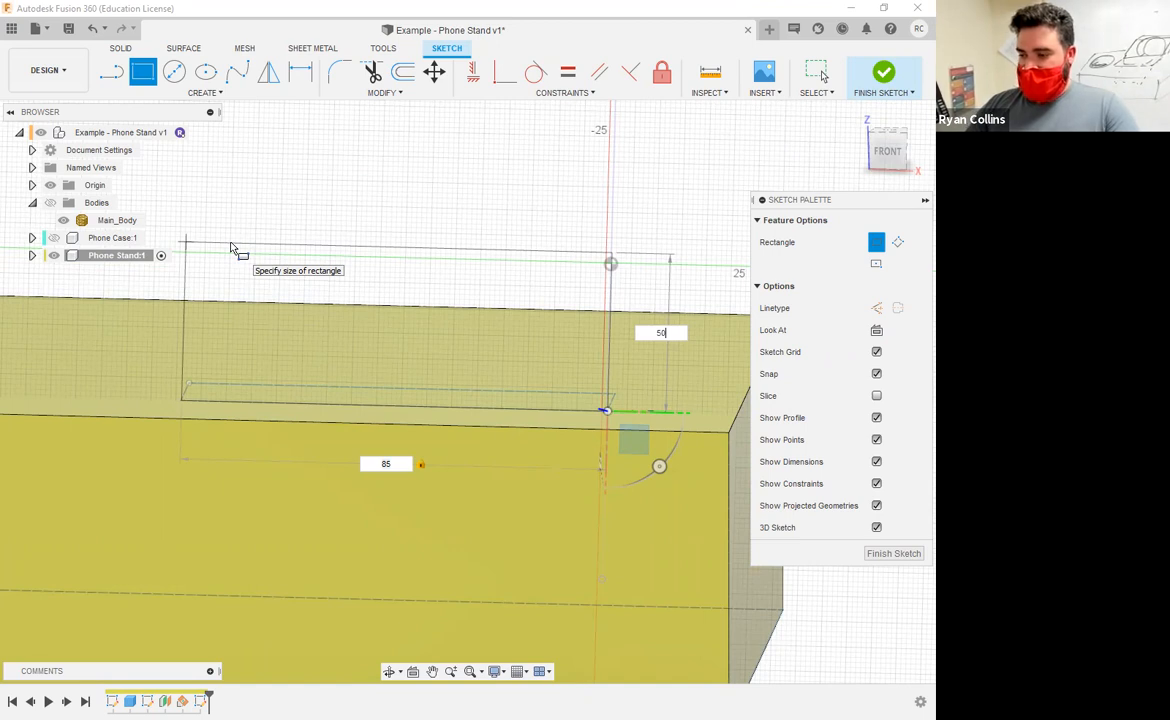
key(Return)
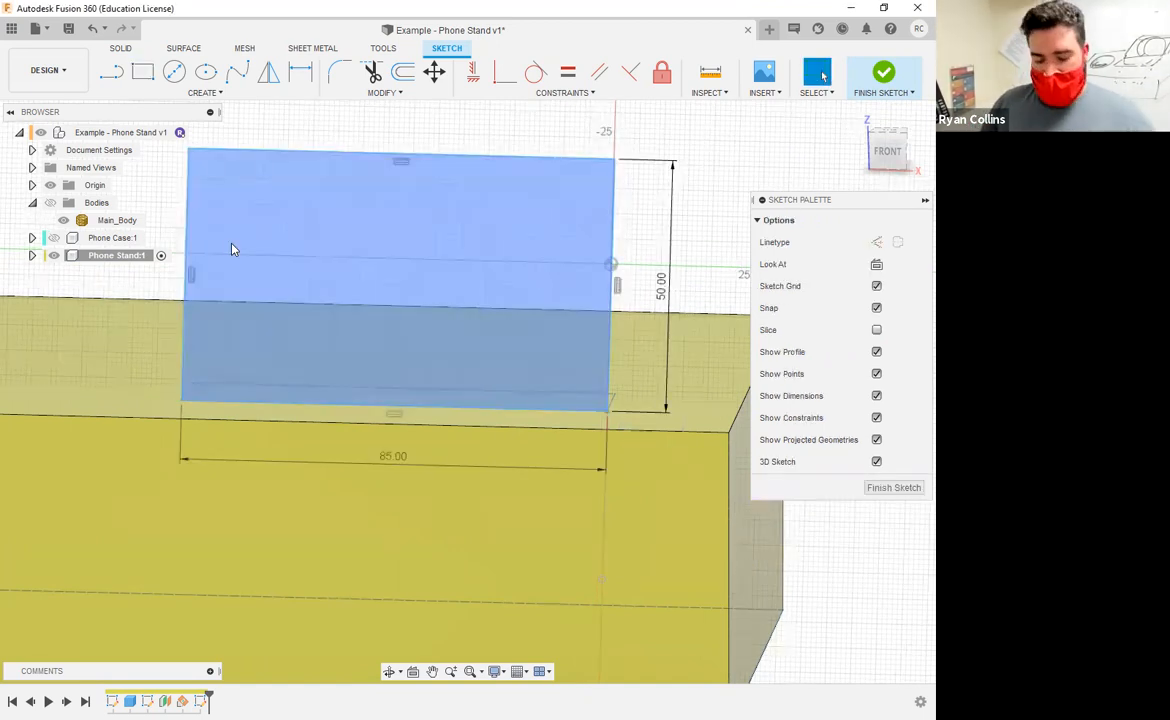
Check the tilted rectangle's position against the block from the right side, and finish the sketch
mouse_move(698, 217)
shift+middle_down()
mouse_move(559, 217)
mouse_move(606, 217)
mouse_move(594, 208)
shift+middle_up()
click(889, 147)
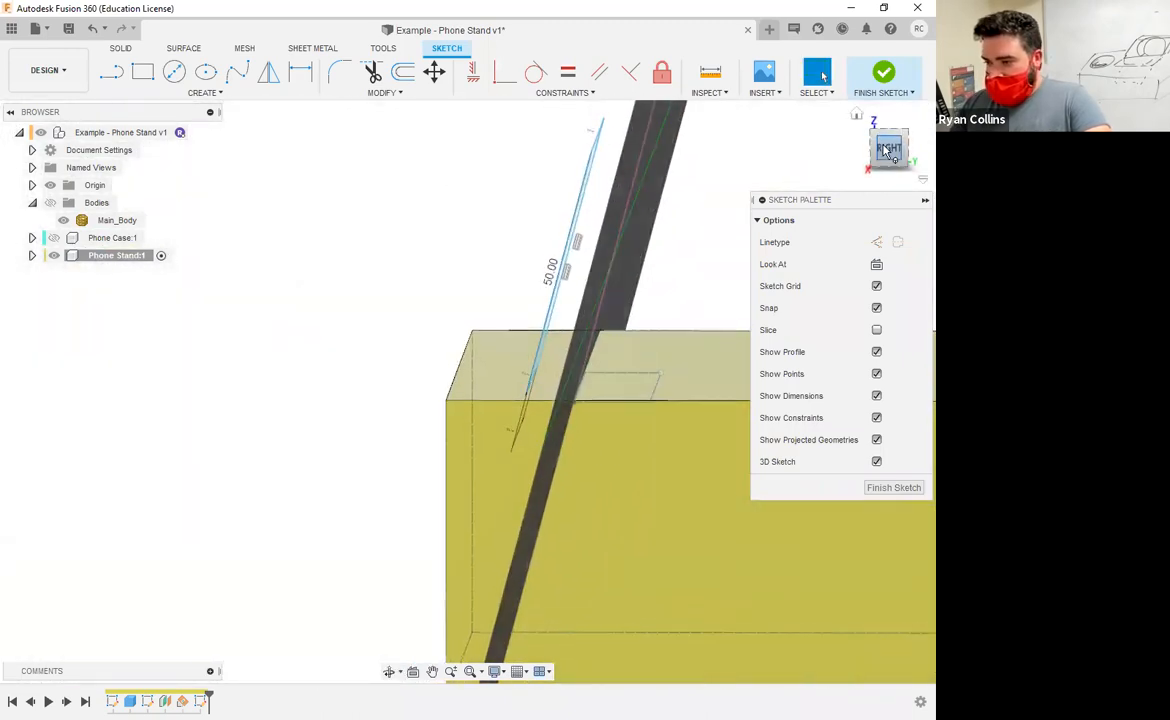
mouse_move(653, 295)
shift+middle_down()
mouse_move(668, 311)
mouse_move(558, 370)
shift+middle_up()
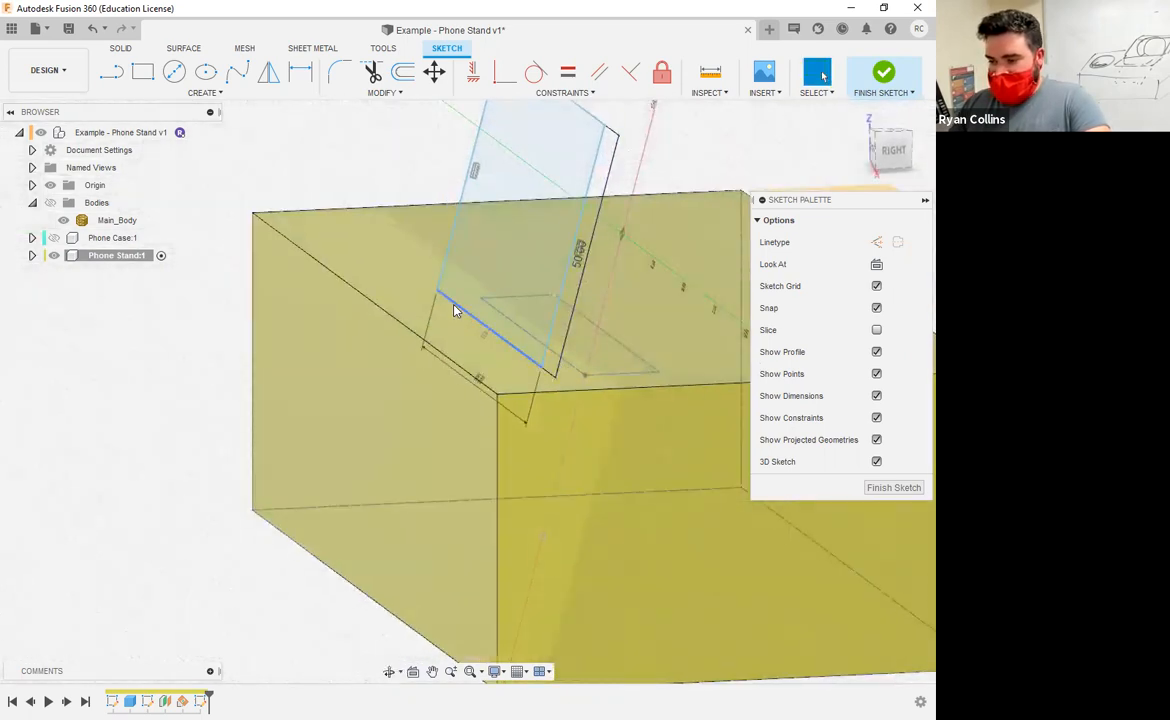
middle_drag(655, 288, 549, 285)
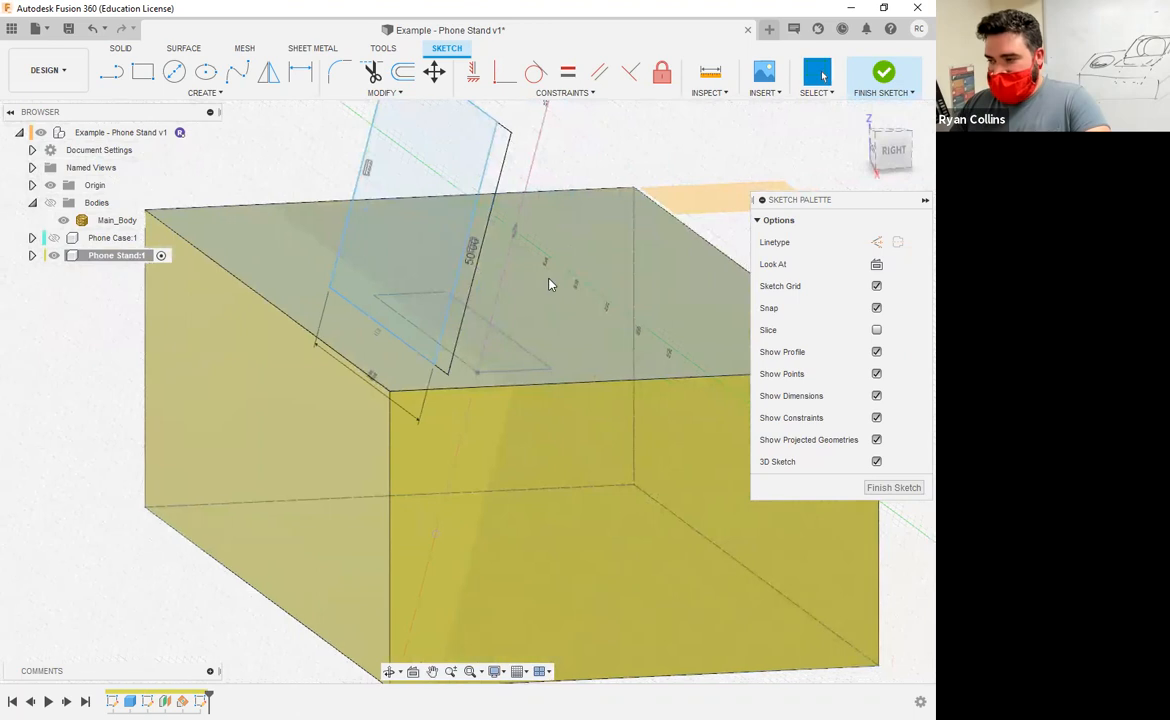
click(881, 72)
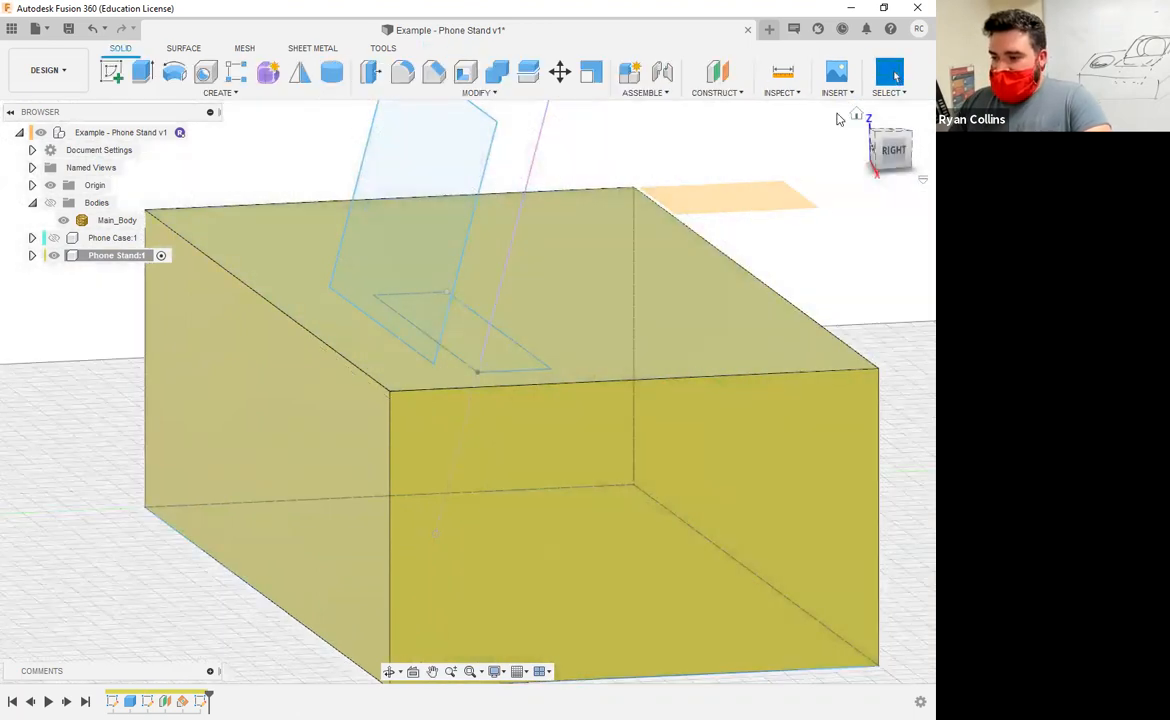
Extrude the tilted rectangle about 19 mm toward the slot outline, using the Join operation
shift+middle_drag(665, 236, 660, 238)
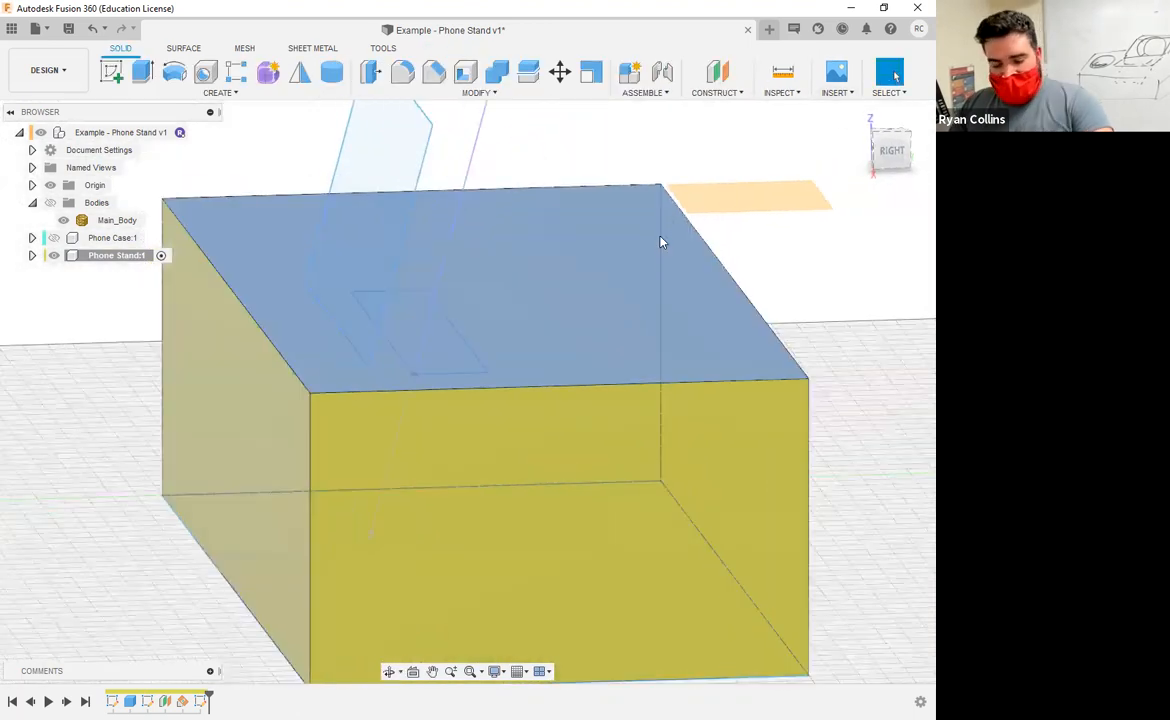
key(e)
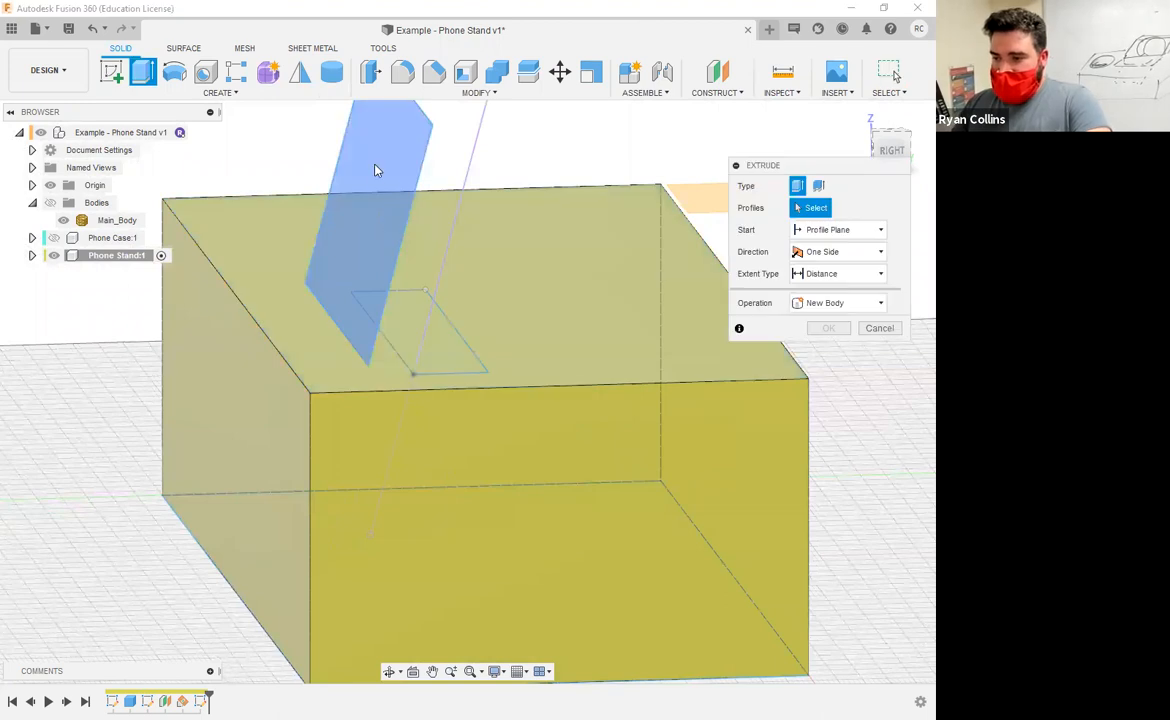
click(388, 183)
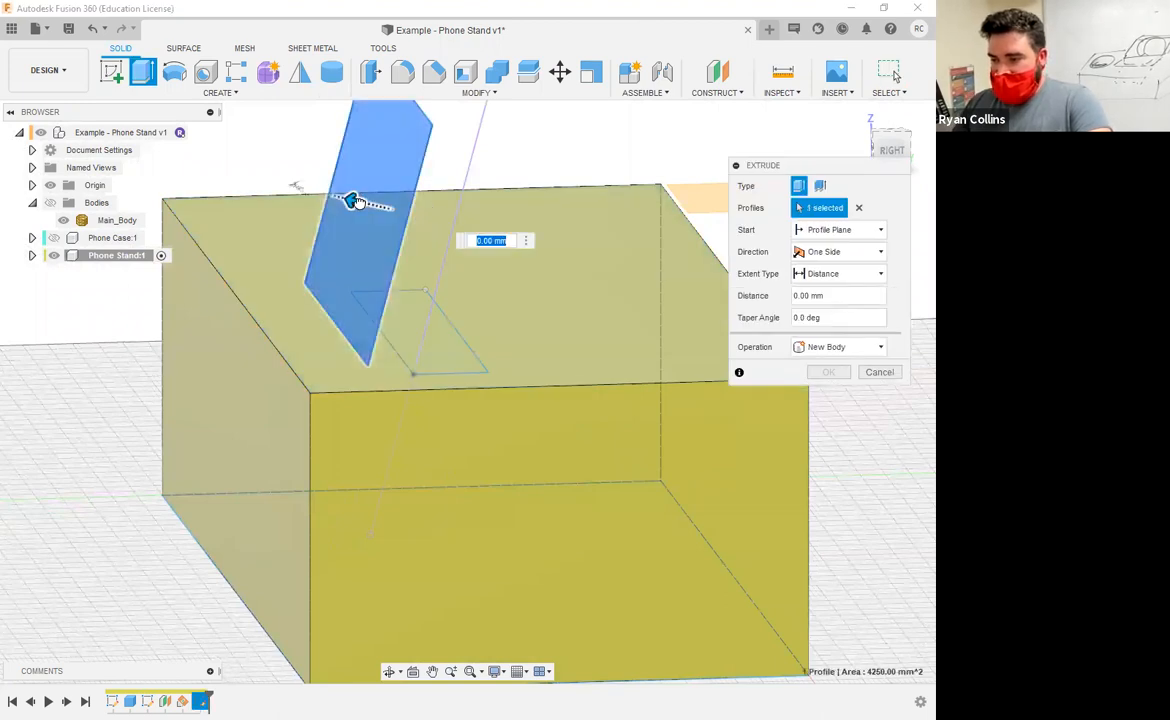
drag(444, 215, 456, 217)
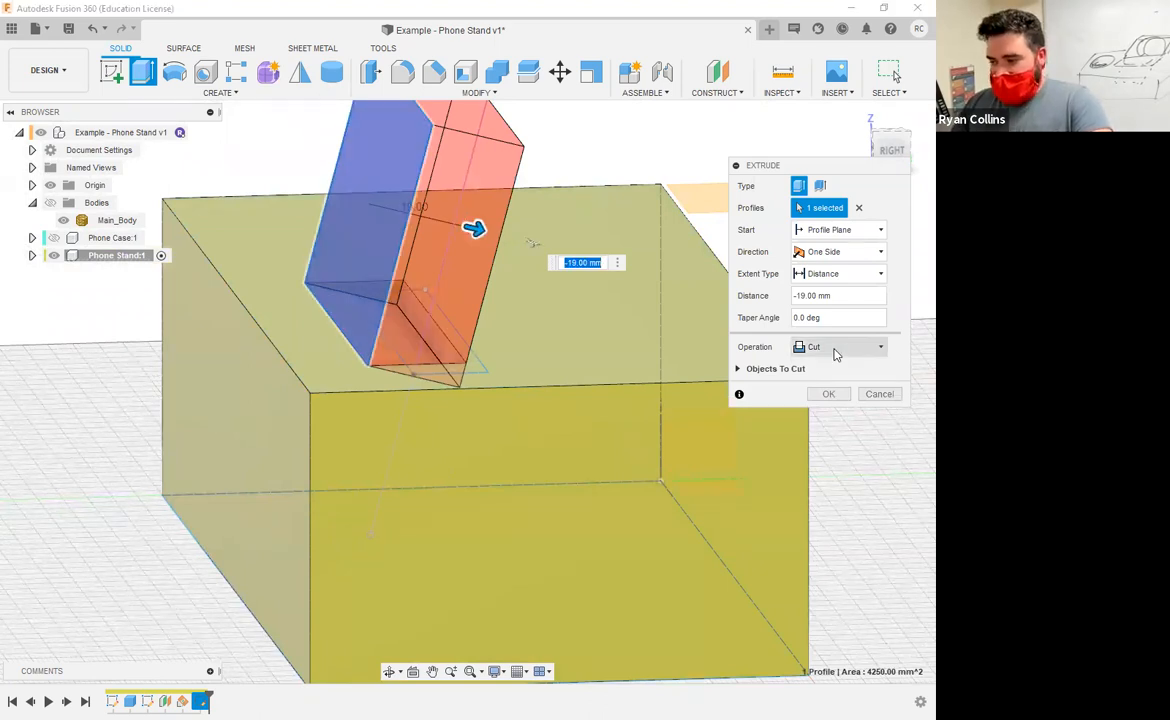
click(836, 347)
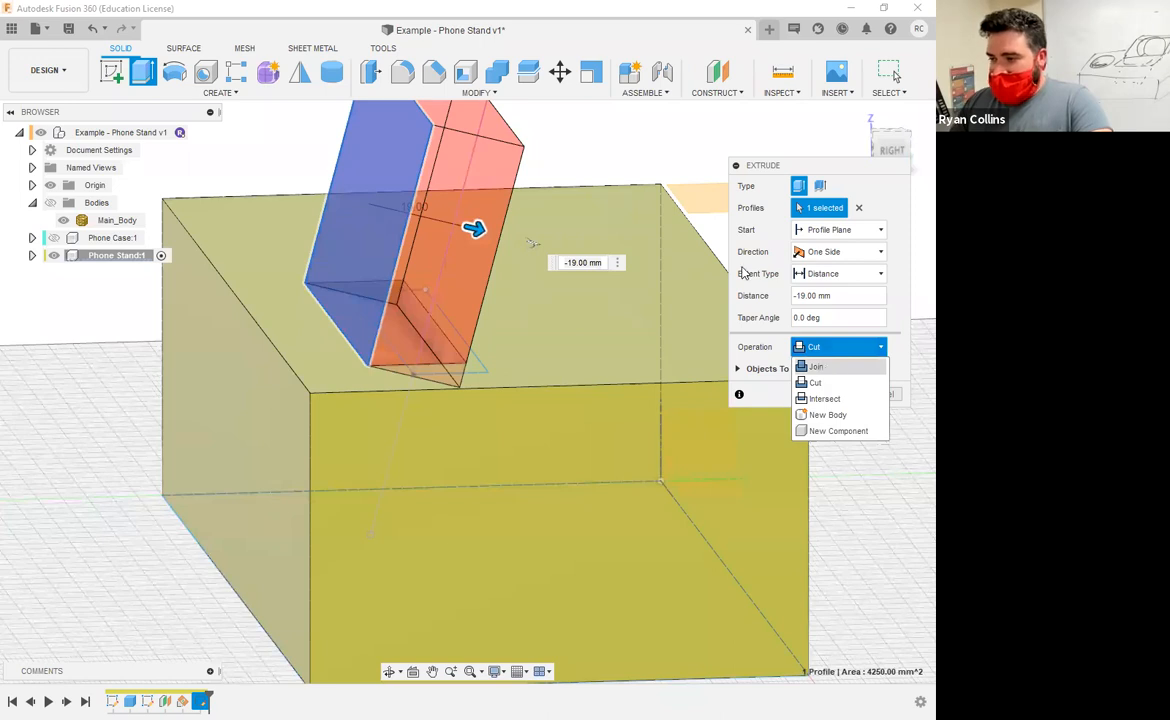
click(825, 368)
shift+middle_drag(593, 314, 574, 294)
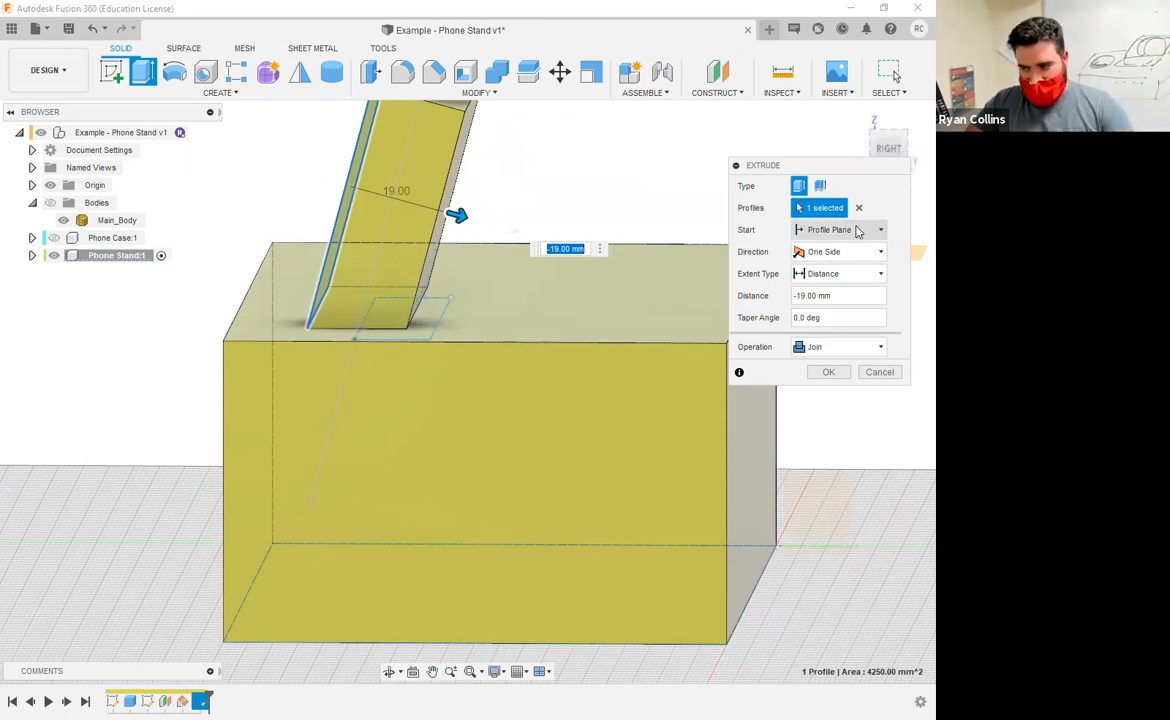
Make the extrusion start at an offset from the profile plane and set its distance to -15 mm
click(857, 231)
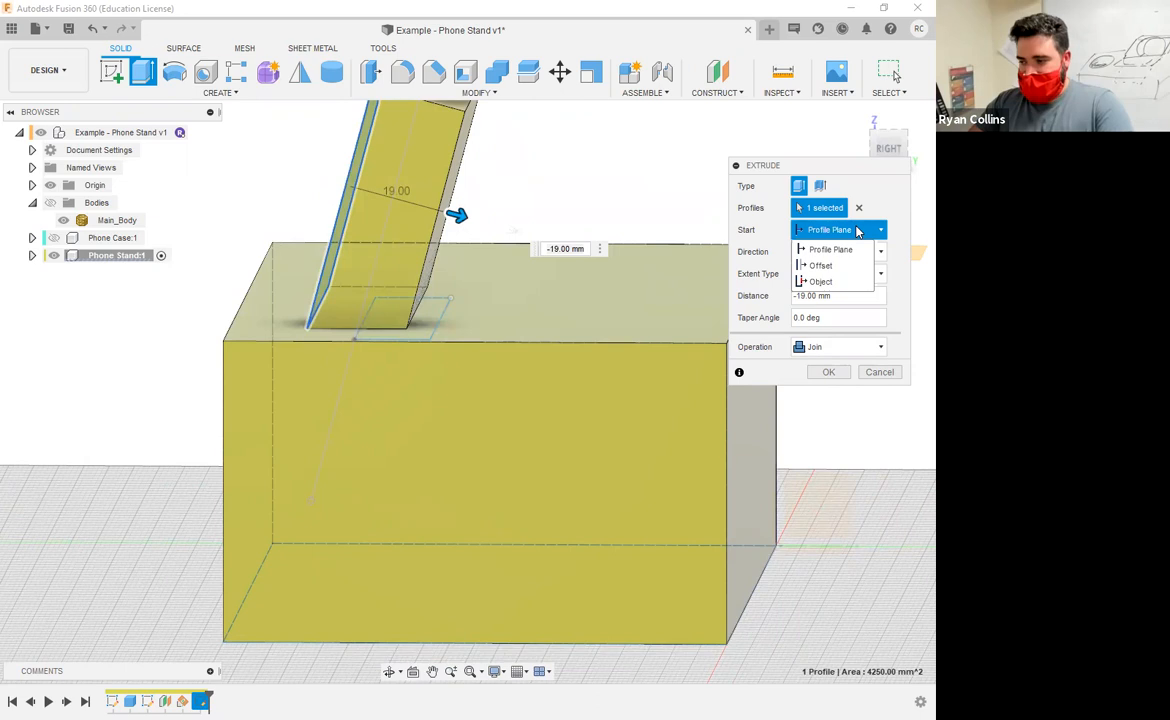
click(828, 281)
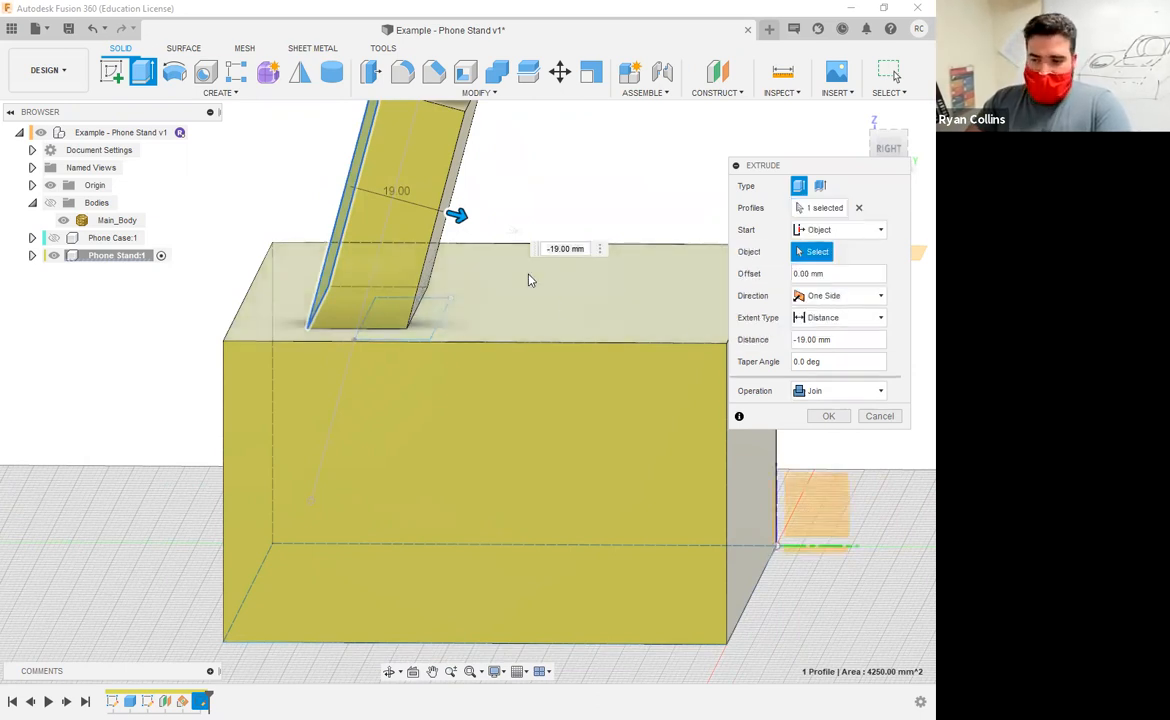
click(858, 230)
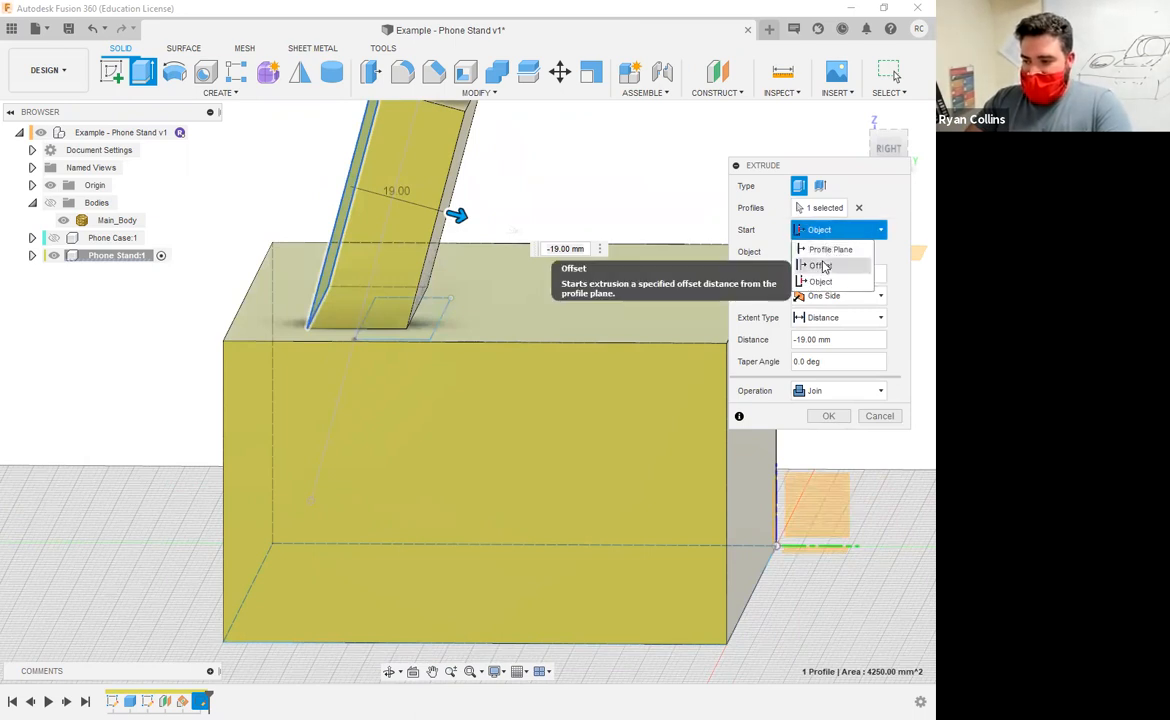
click(822, 265)
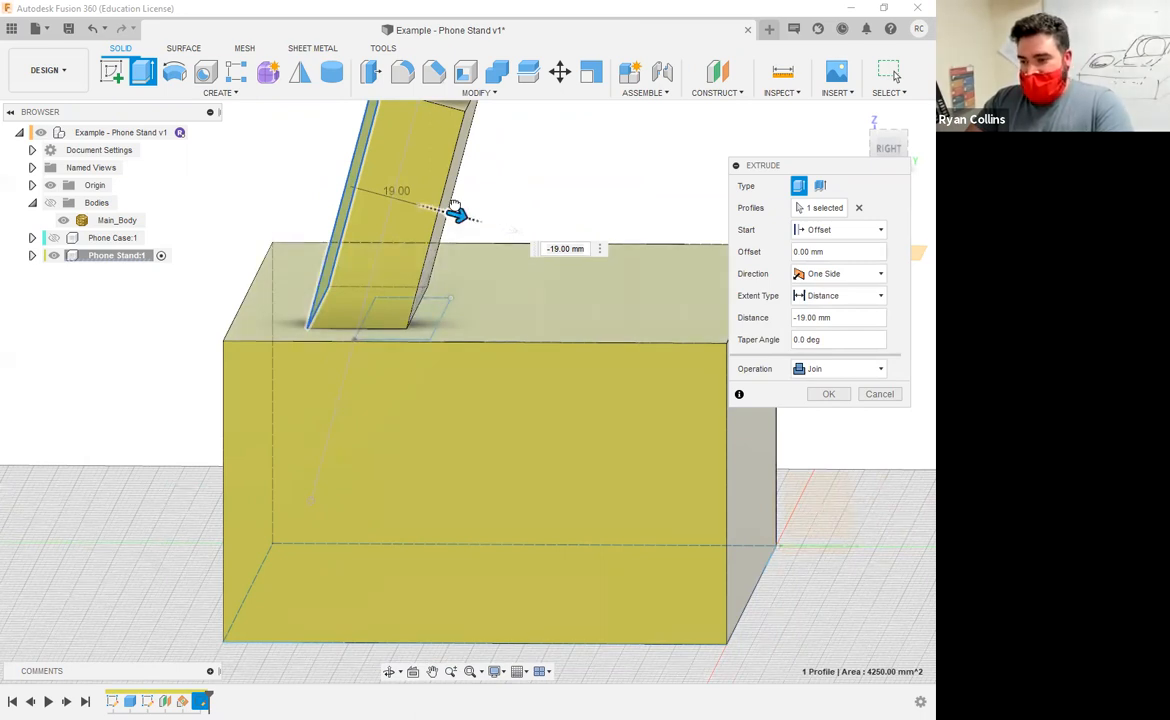
drag(427, 198, 436, 200)
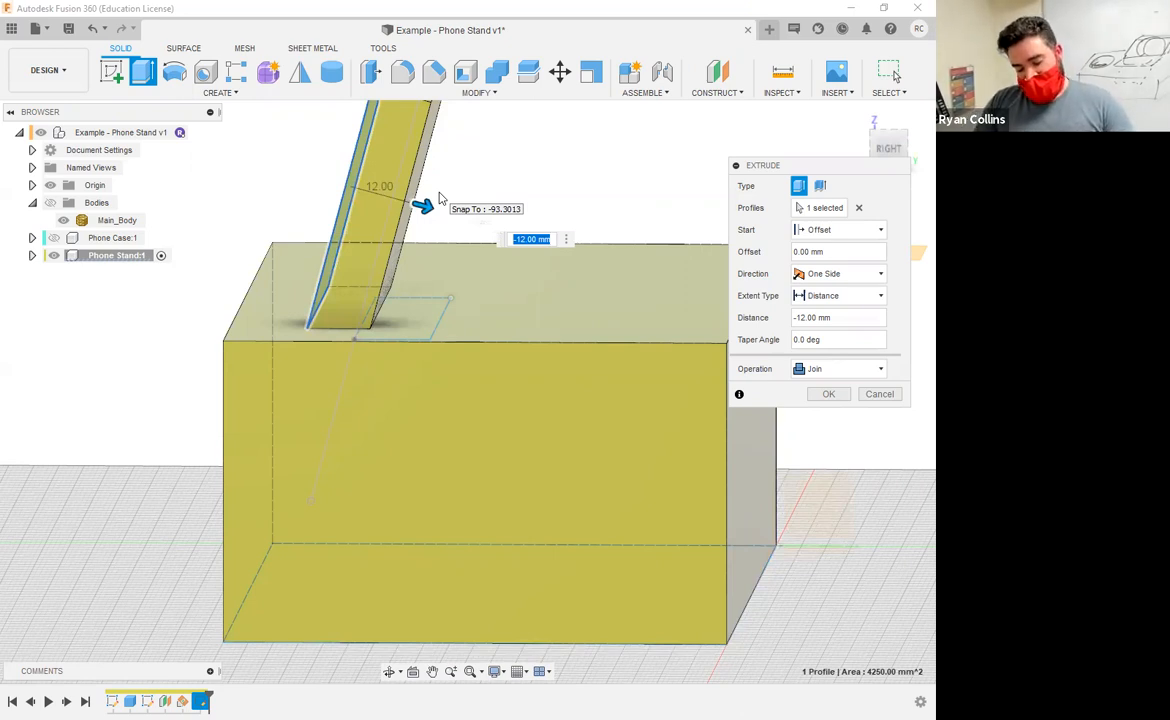
text(15)
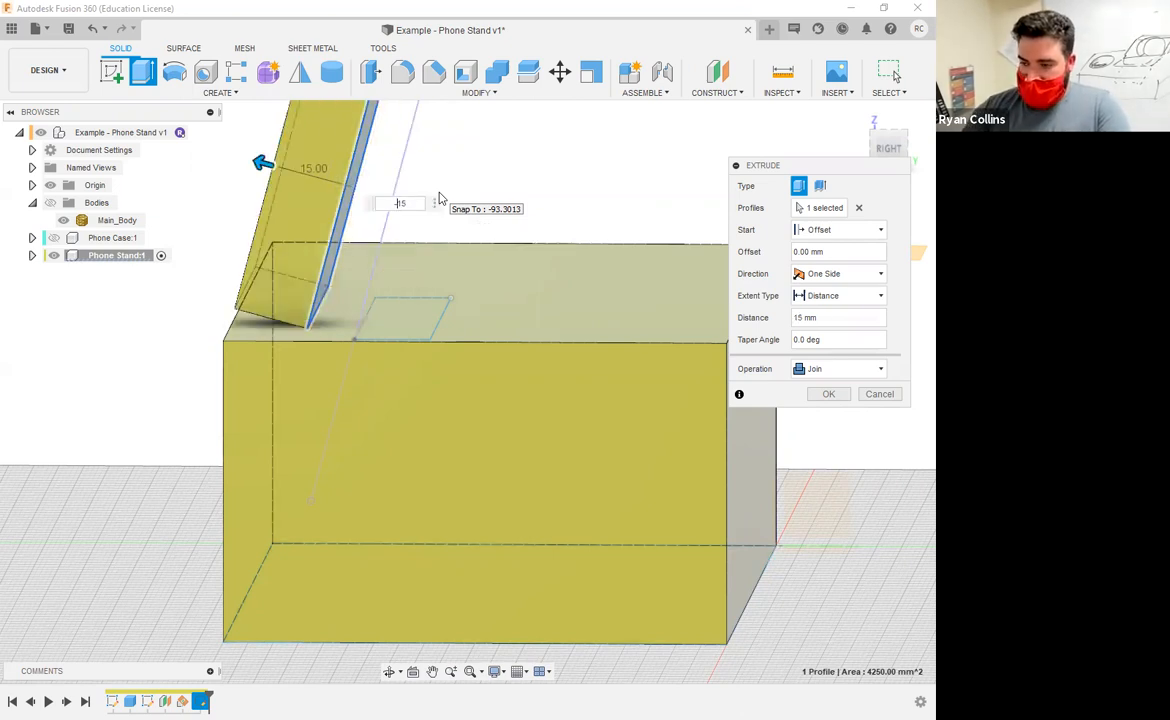
Set the extrusion's start offset to -10 mm
drag(841, 256, 788, 257)
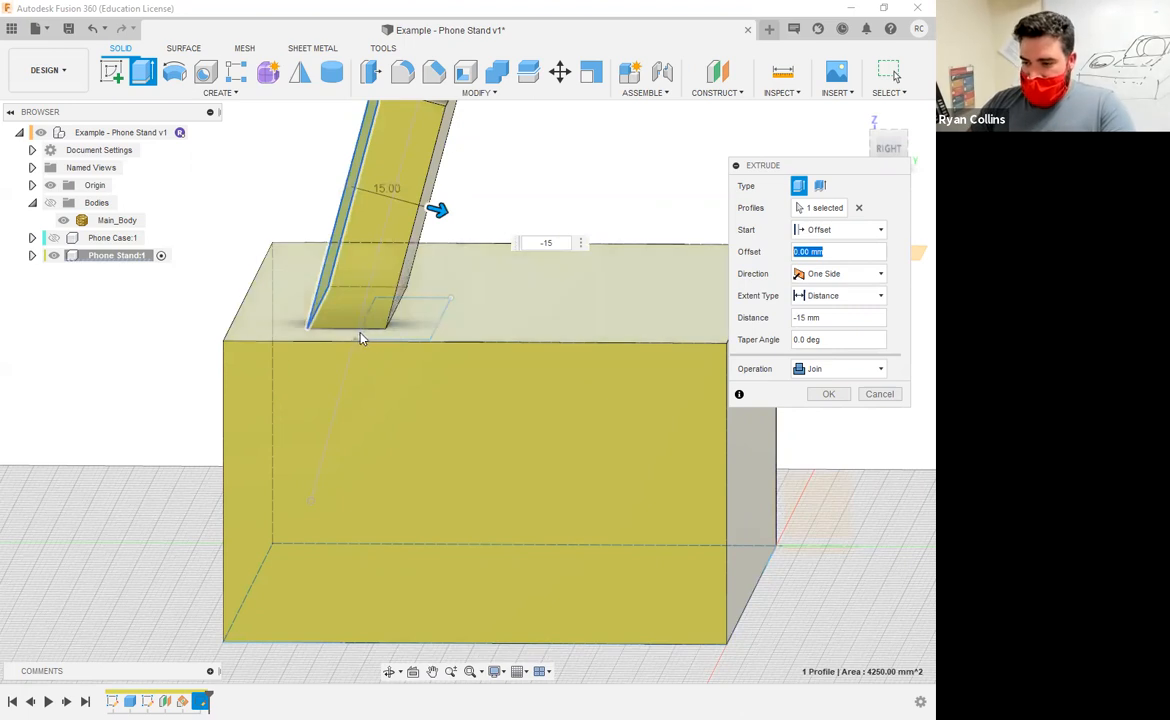
text(-85)
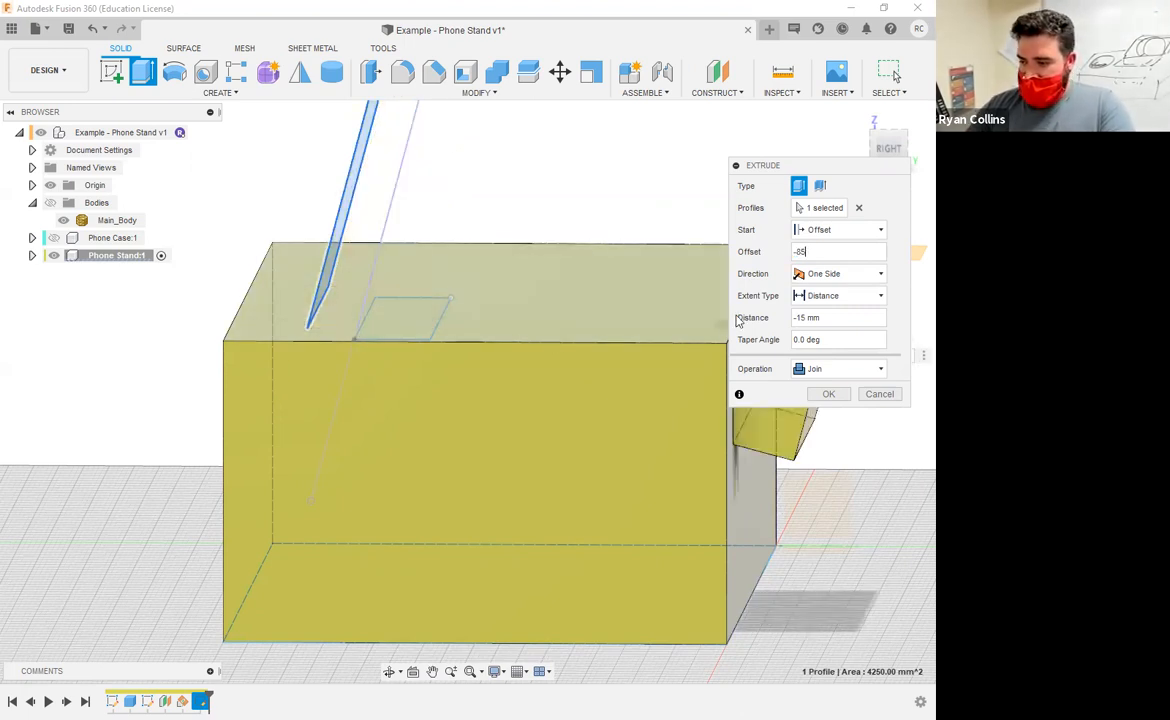
key(BackSpace)
key(BackSpace)
key(BackSpace)
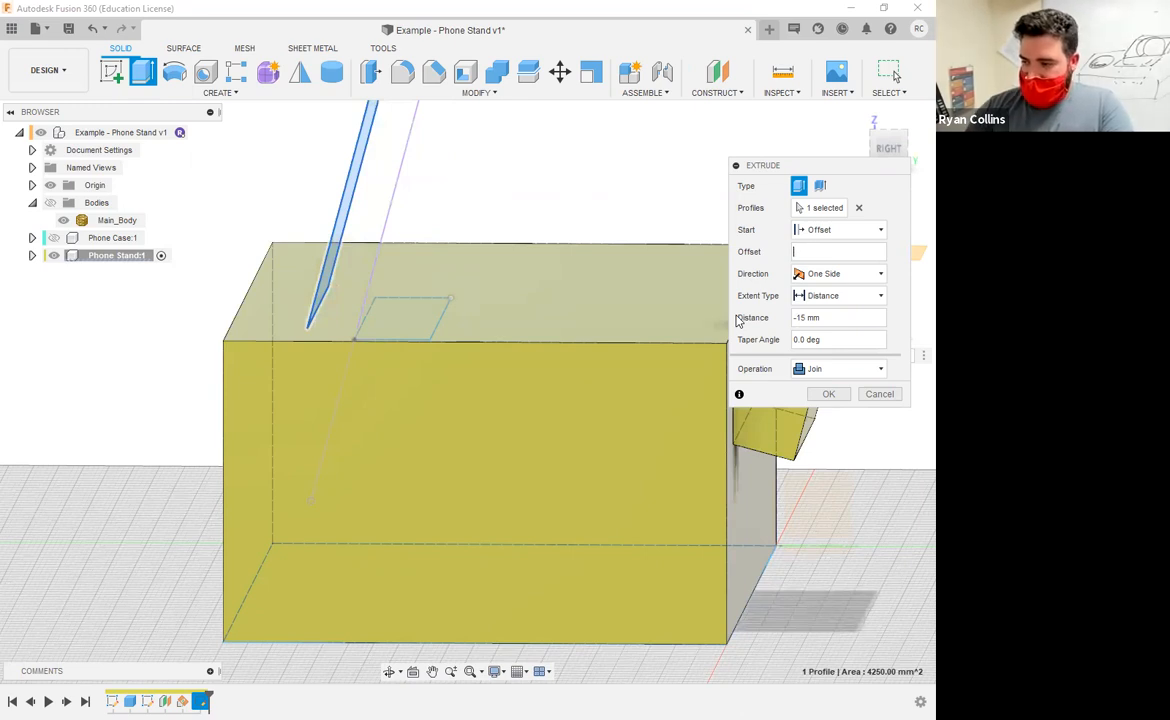
text(10)
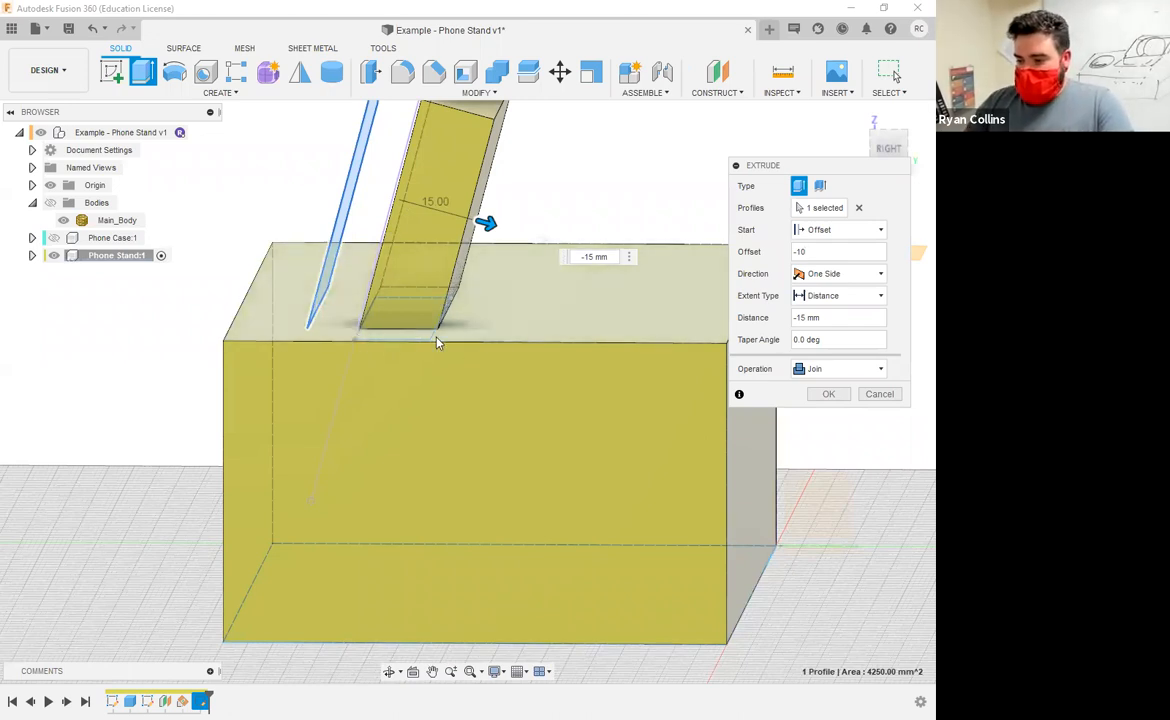
Set the start offset to -25 mm, check the tilted support from the right side, and complete the extrusion
click(810, 252)
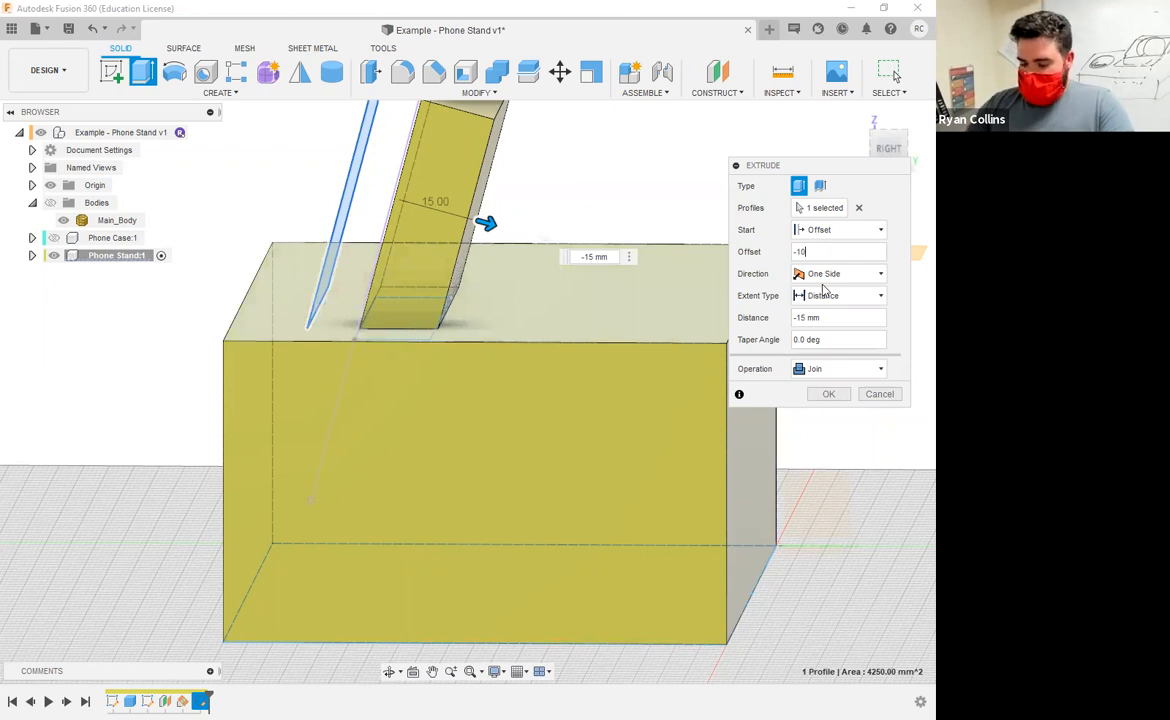
key(BackSpace)
key(BackSpace)
text(25)
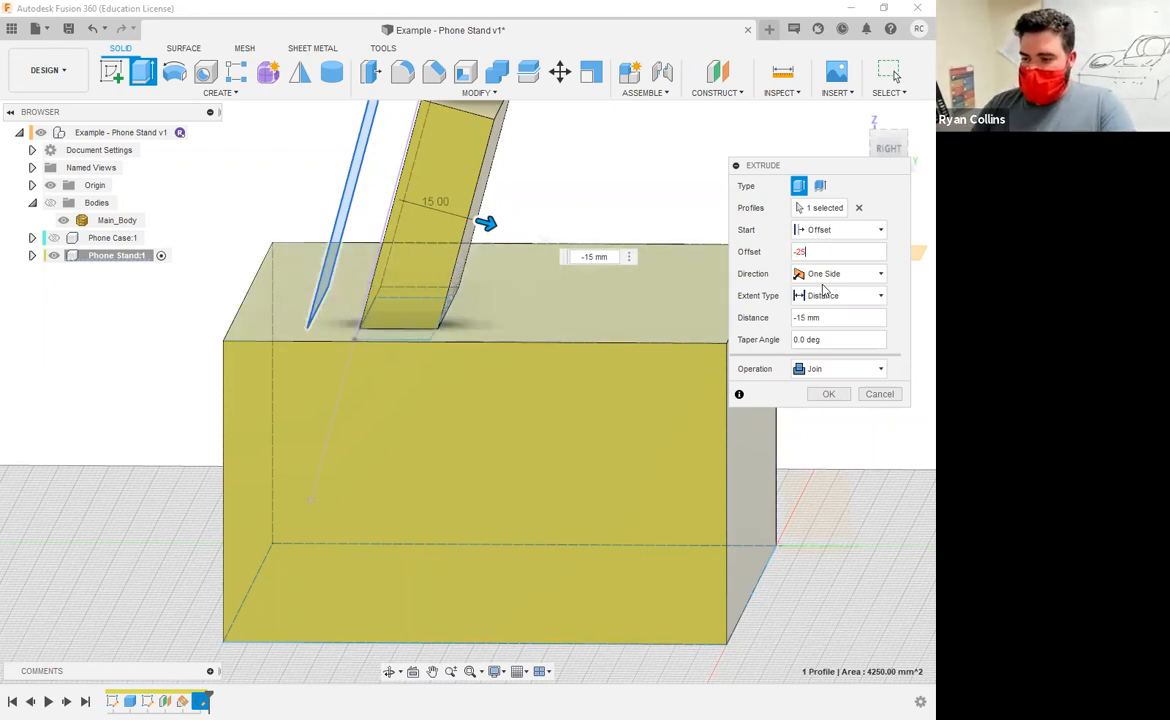
shift+middle_drag(491, 400, 462, 392)
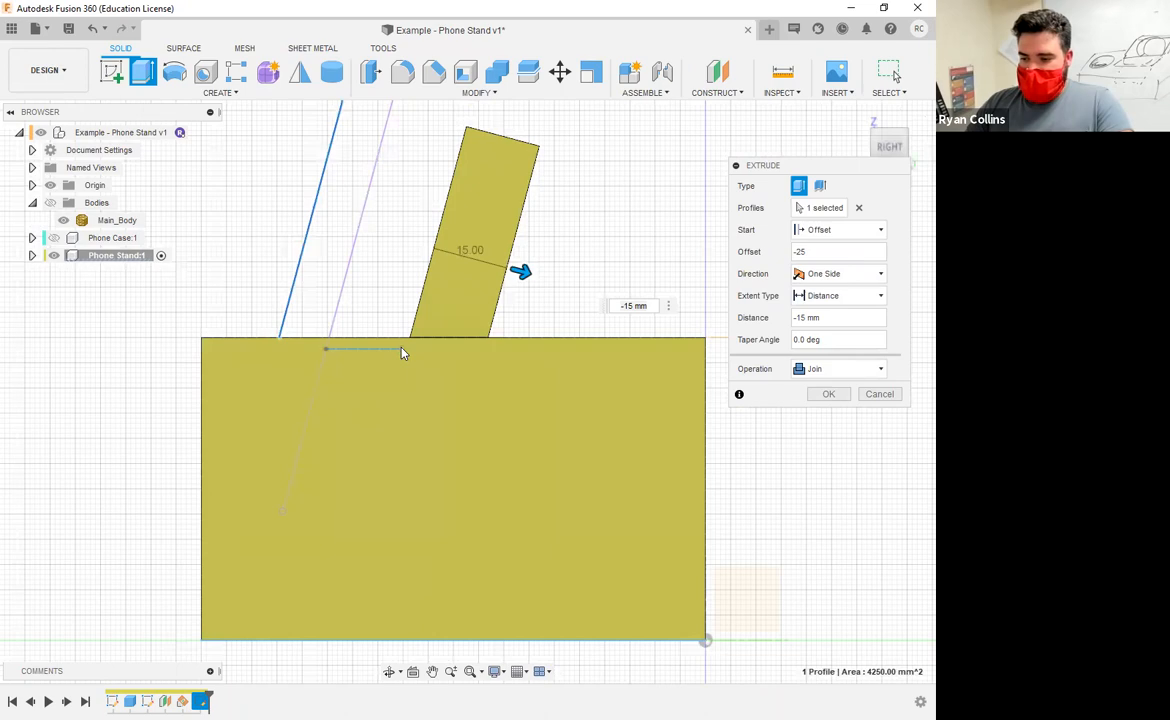
mouse_move(394, 368)
shift+middle_down()
mouse_move(397, 391)
mouse_move(398, 374)
shift+middle_up()
click(892, 153)
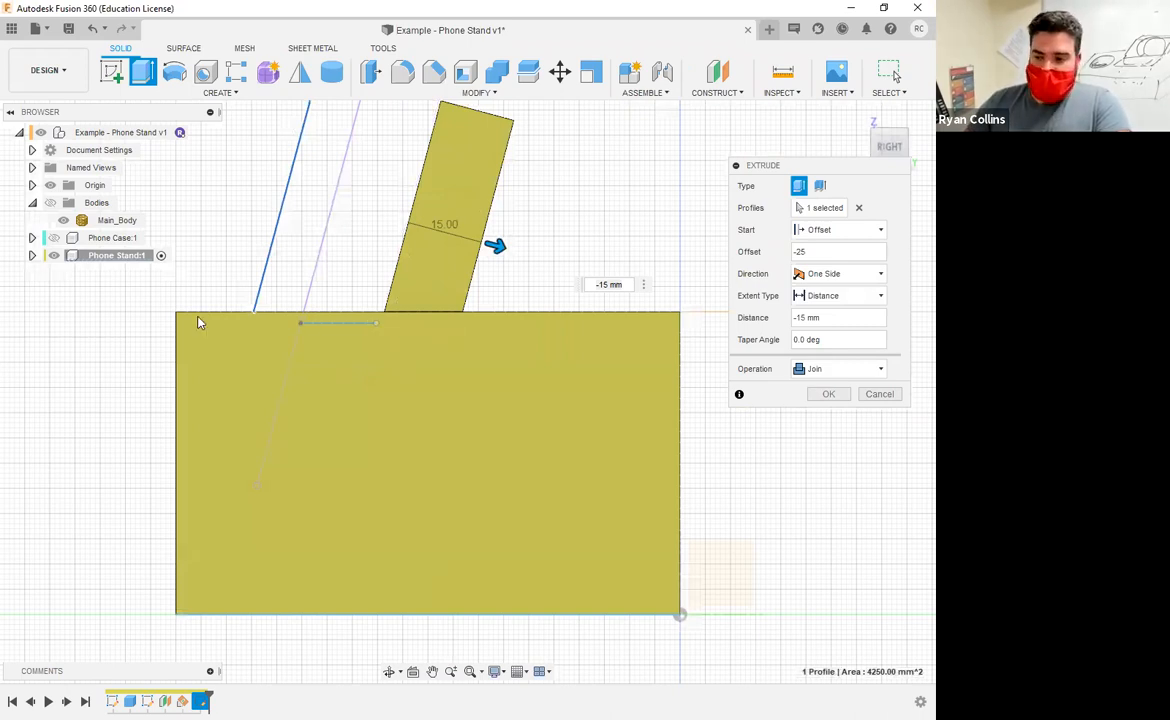
shift+middle_drag(331, 331, 334, 324)
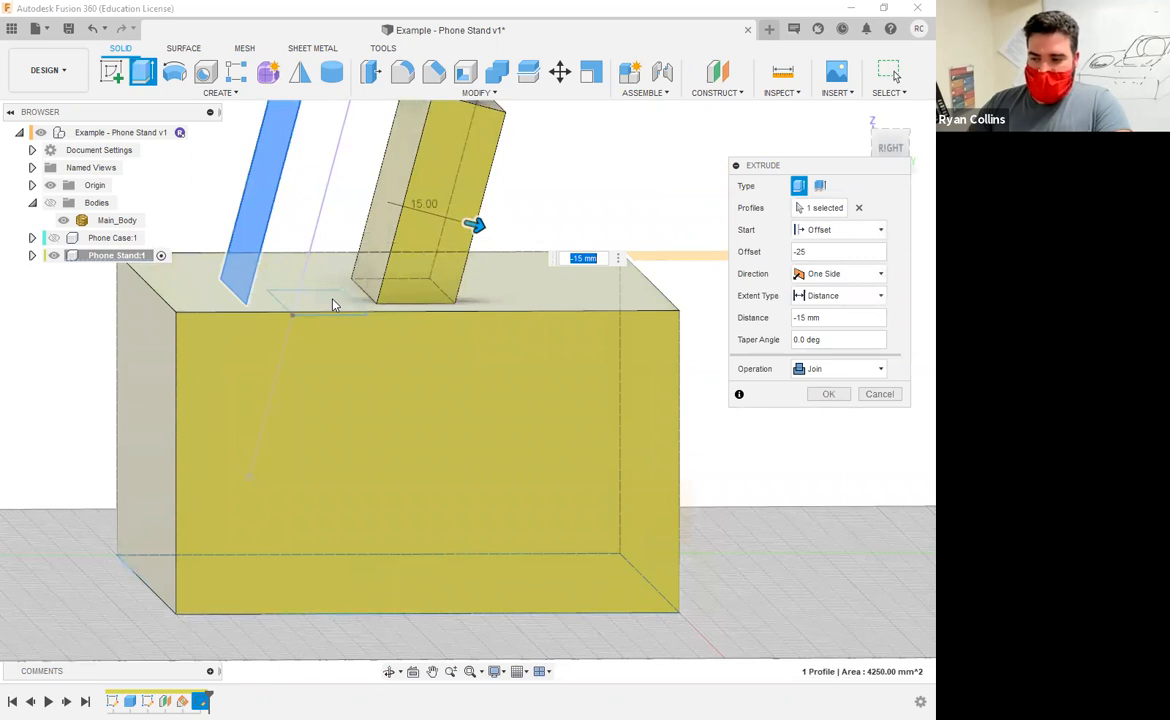
shift+middle_drag(362, 283, 446, 292)
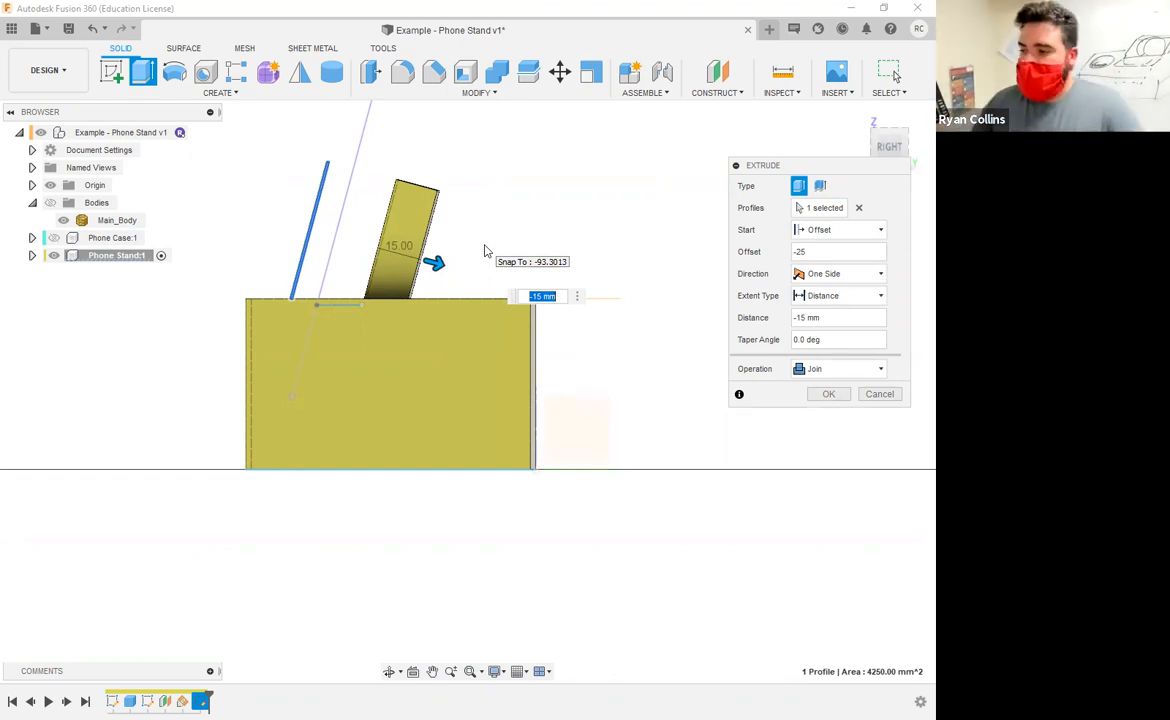
click(826, 395)
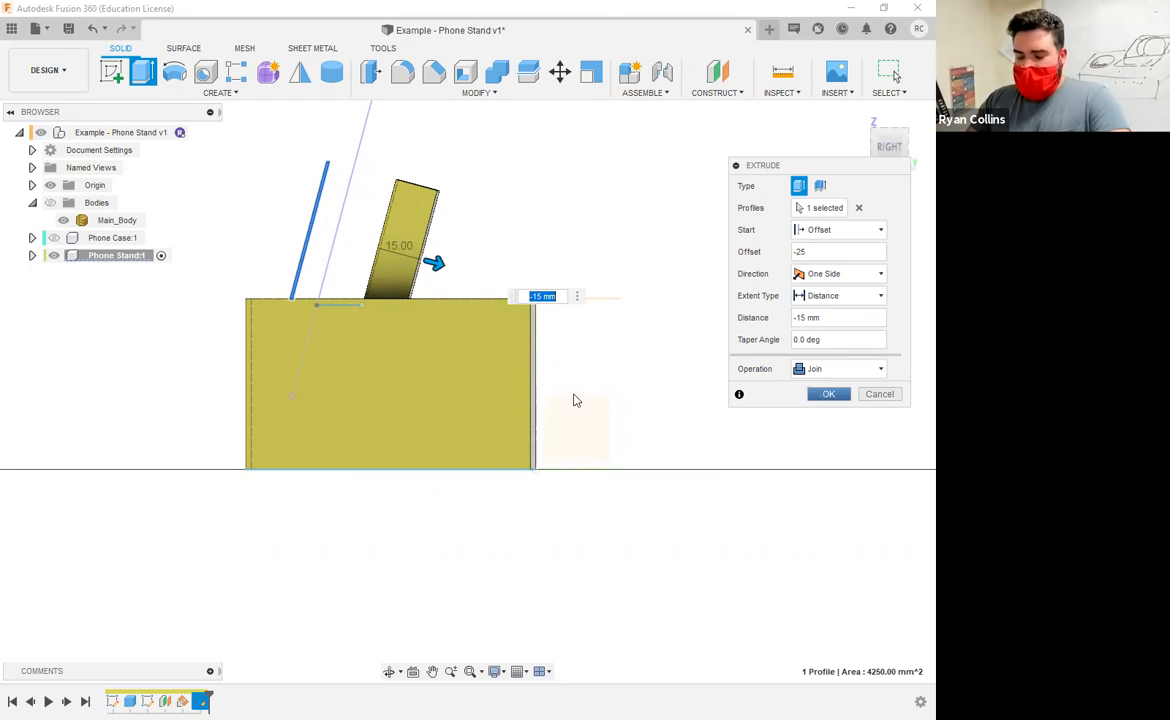
Hide Sketch2, which holds the slot outline and the slanted line
shift+middle_drag(590, 347, 744, 363)
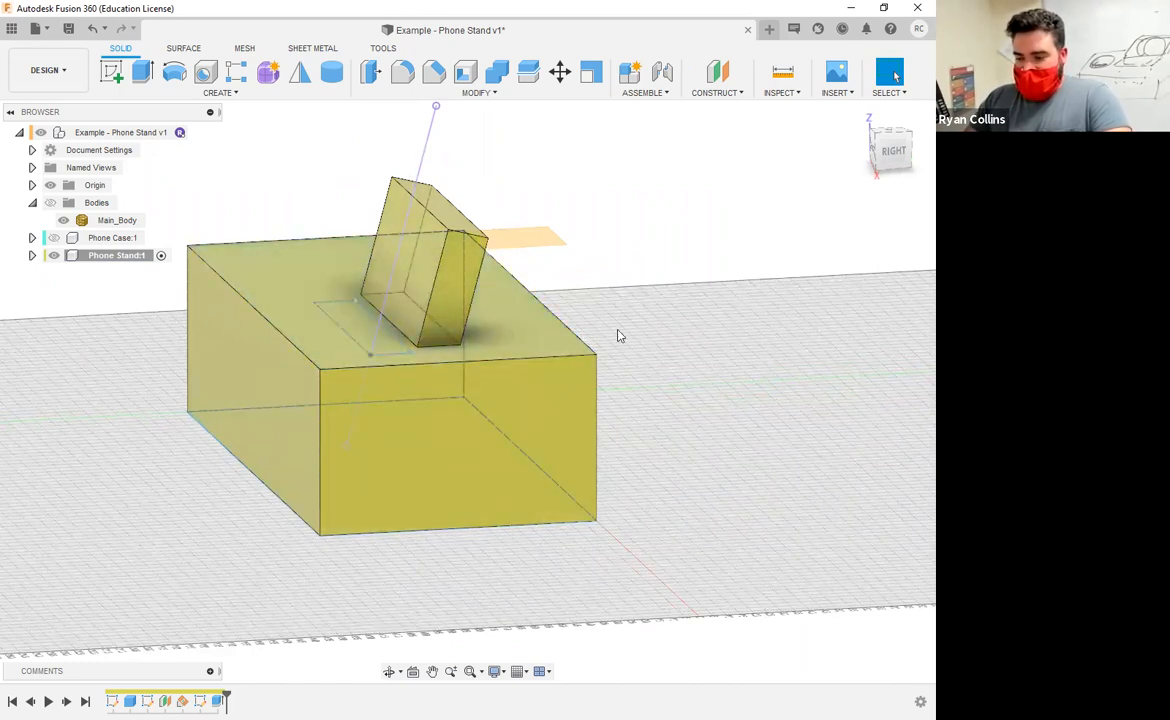
click(201, 702)
click(148, 702)
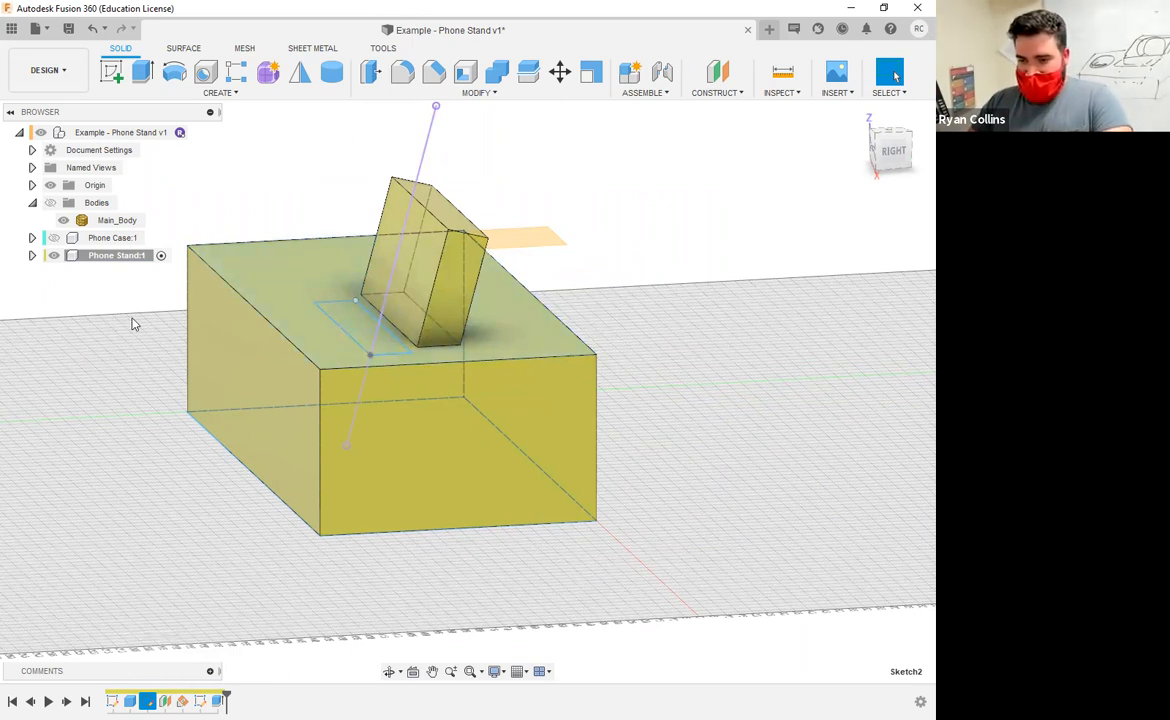
click(32, 256)
click(45, 308)
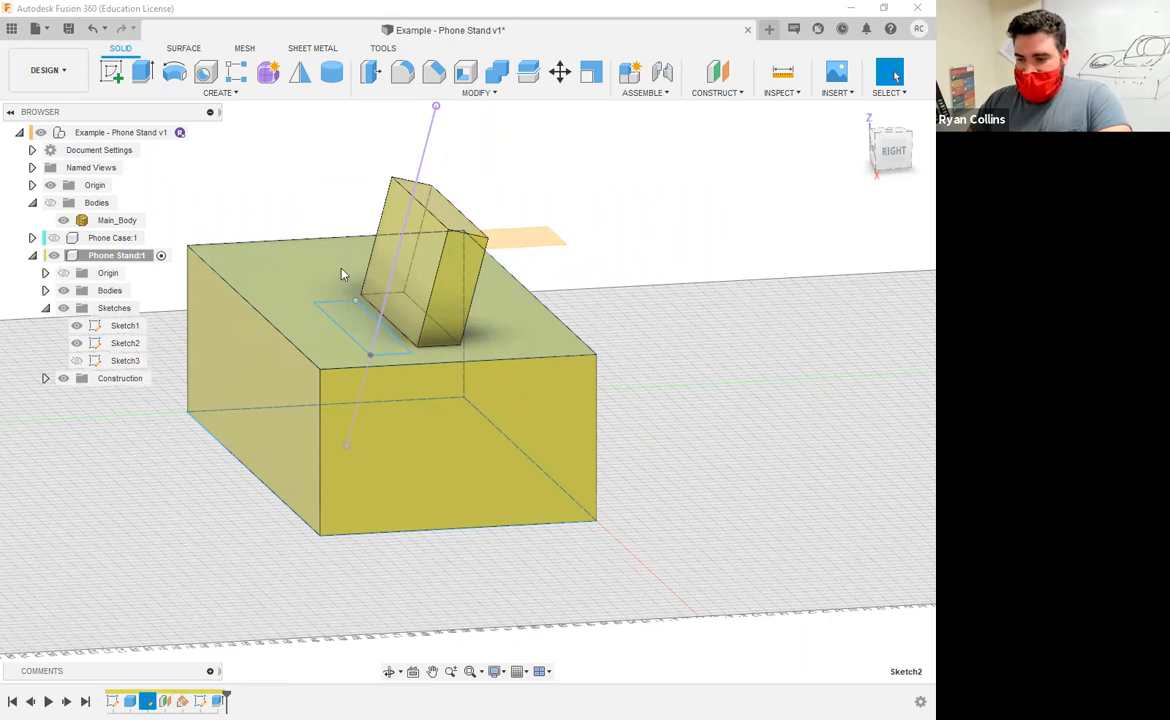
click(427, 149)
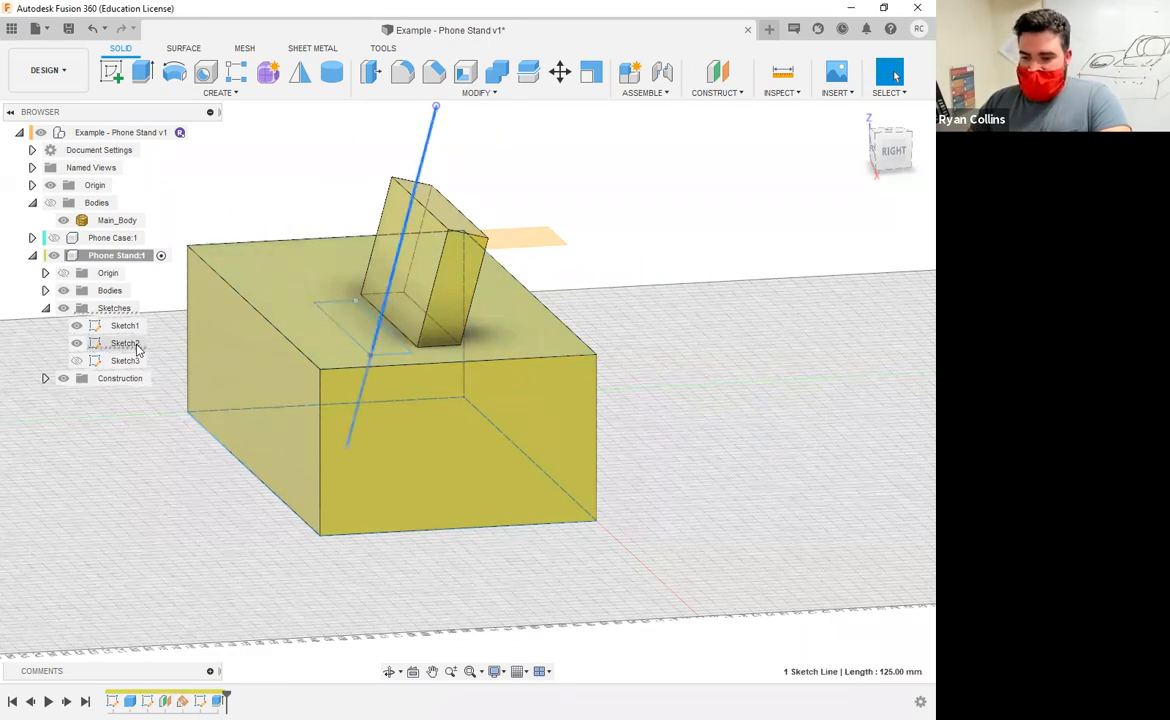
click(727, 320)
shift+middle_drag(715, 319, 893, 298)
Sketch an 85 by 15 mm rectangle on the block's top face from the lower corner of the tilted support, and finish the sketch
click(98, 72)
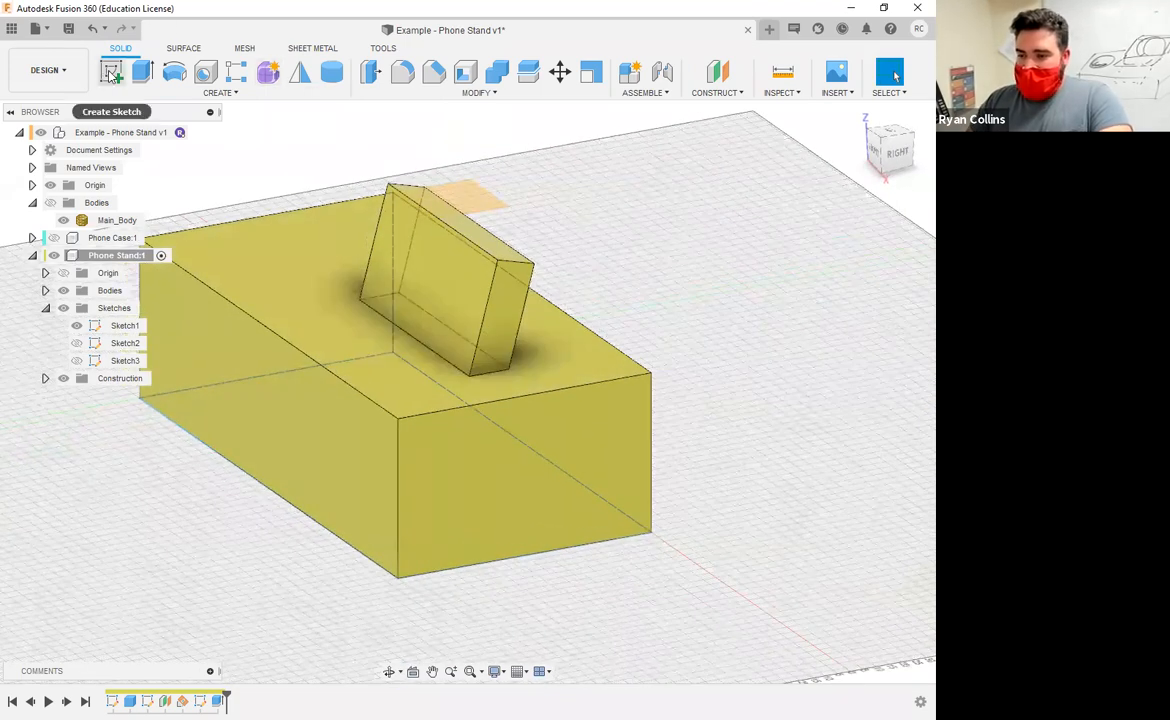
click(267, 243)
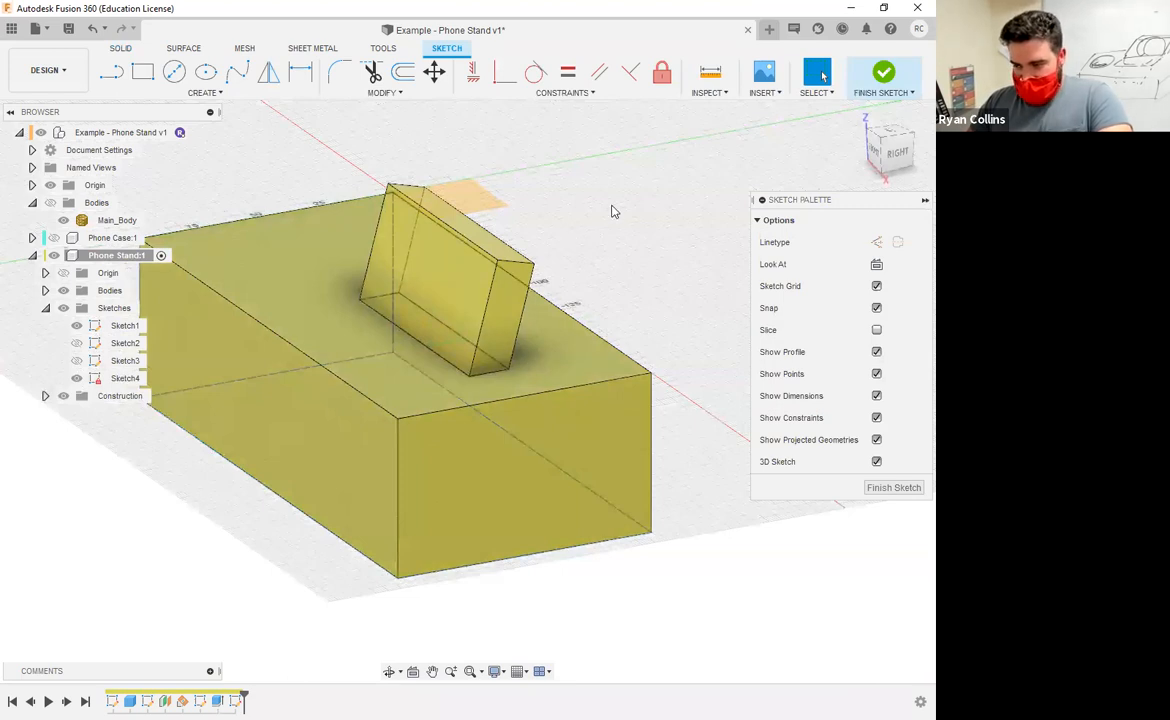
click(145, 73)
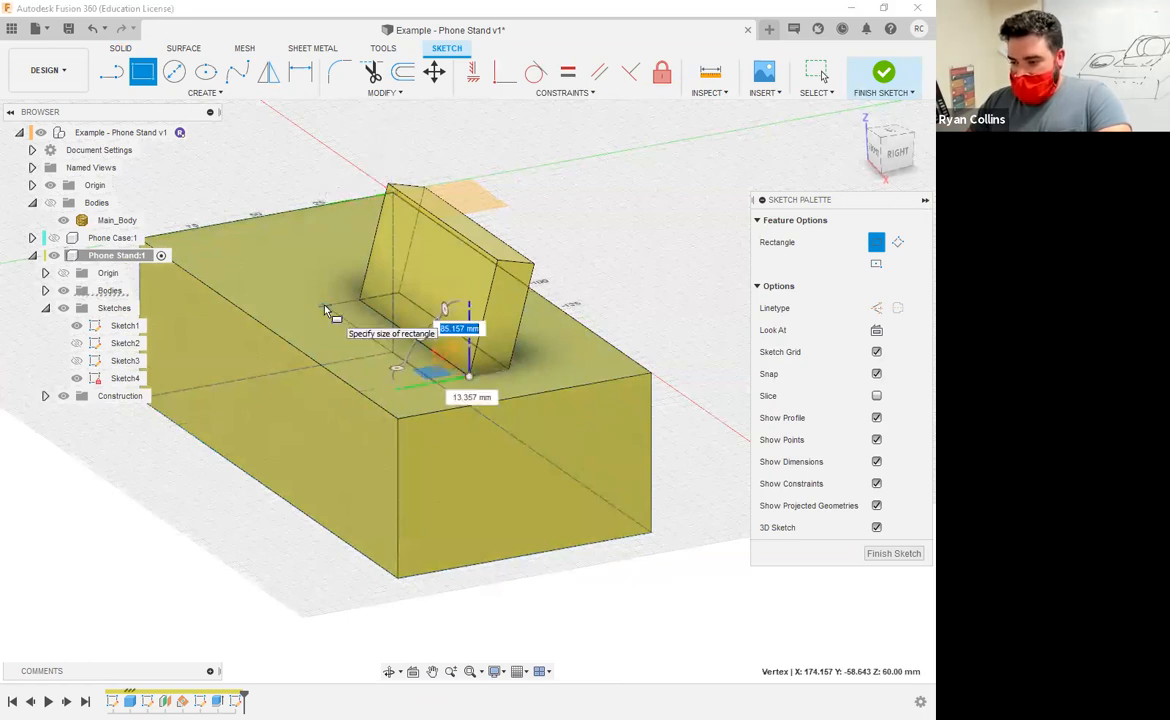
text(85)
key(Tab)
text(16)
key(BackSpace)
text(5)
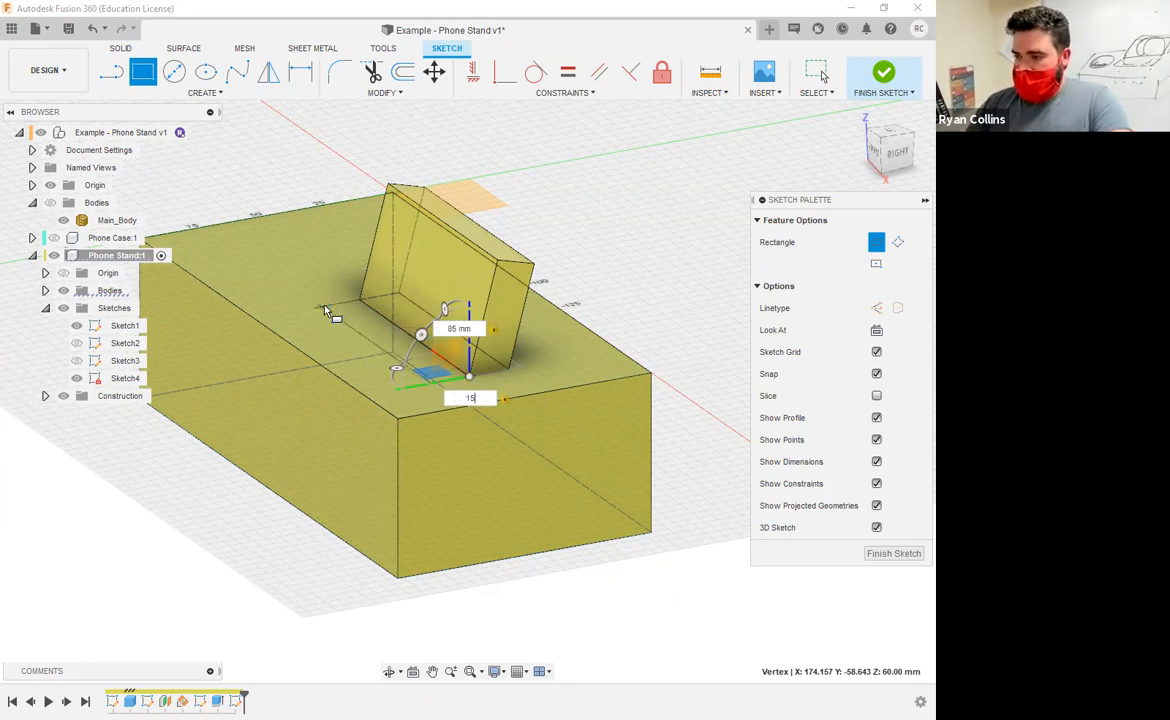
key(Return)
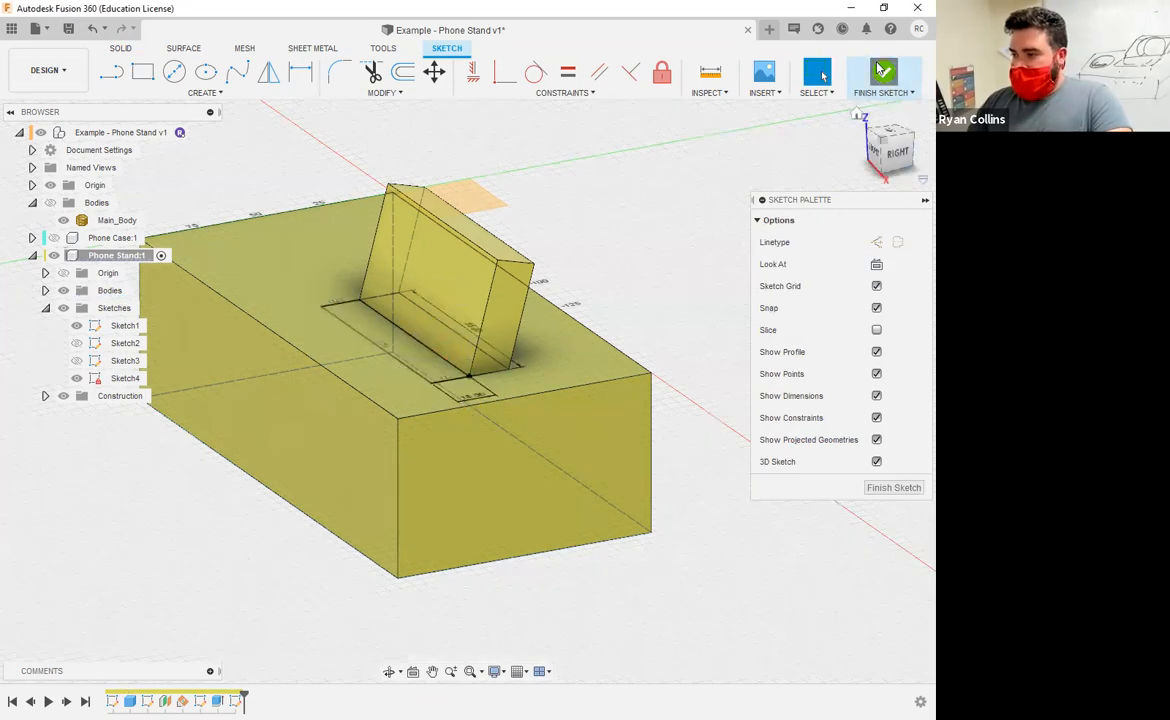
click(883, 74)
shift+middle_drag(764, 341, 688, 318)
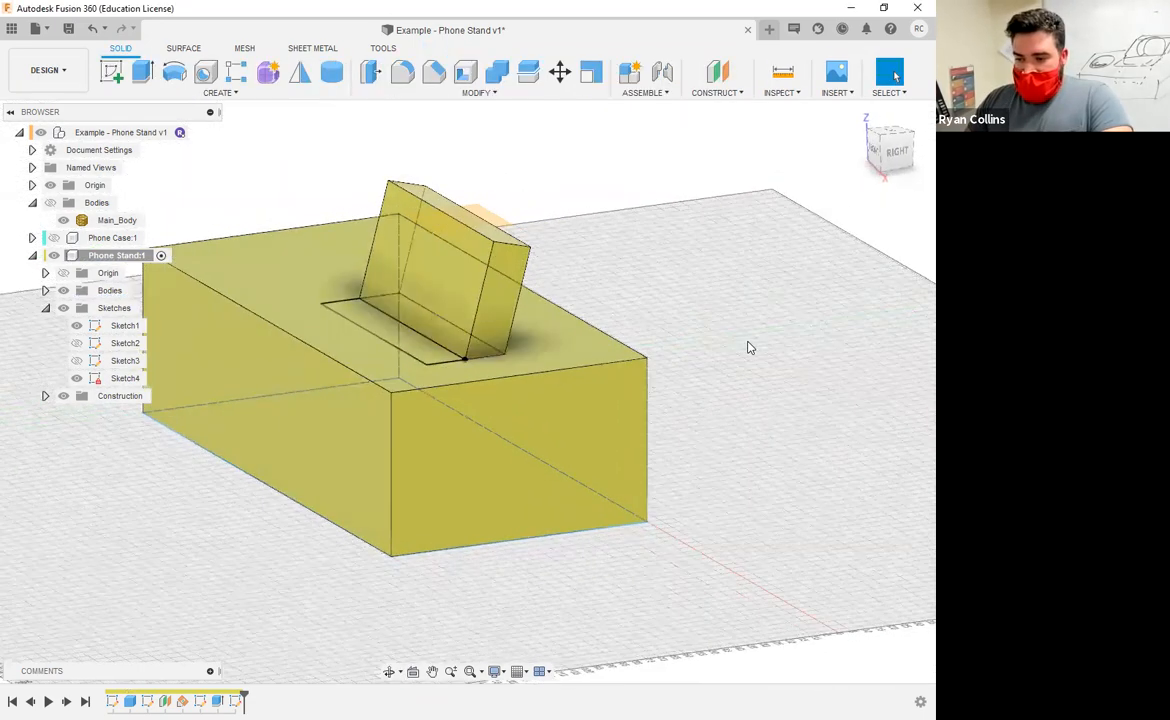
key(e)
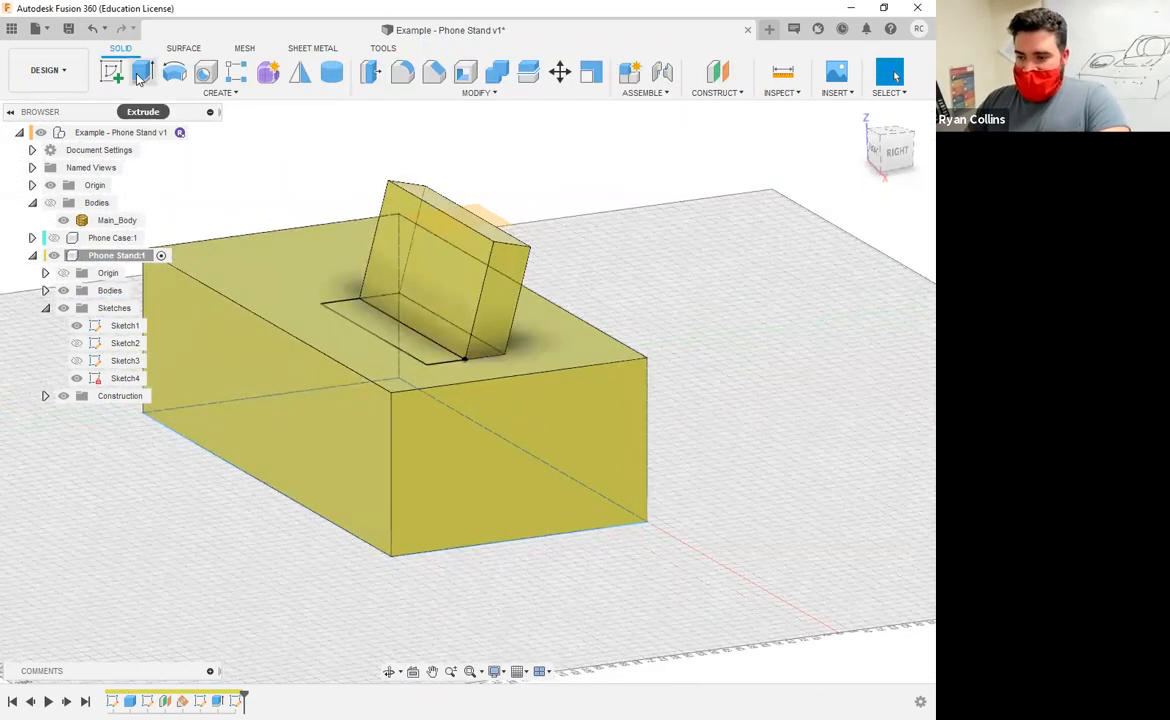
click(392, 319)
drag(393, 317, 396, 419)
shift+middle_drag(542, 403, 561, 388)
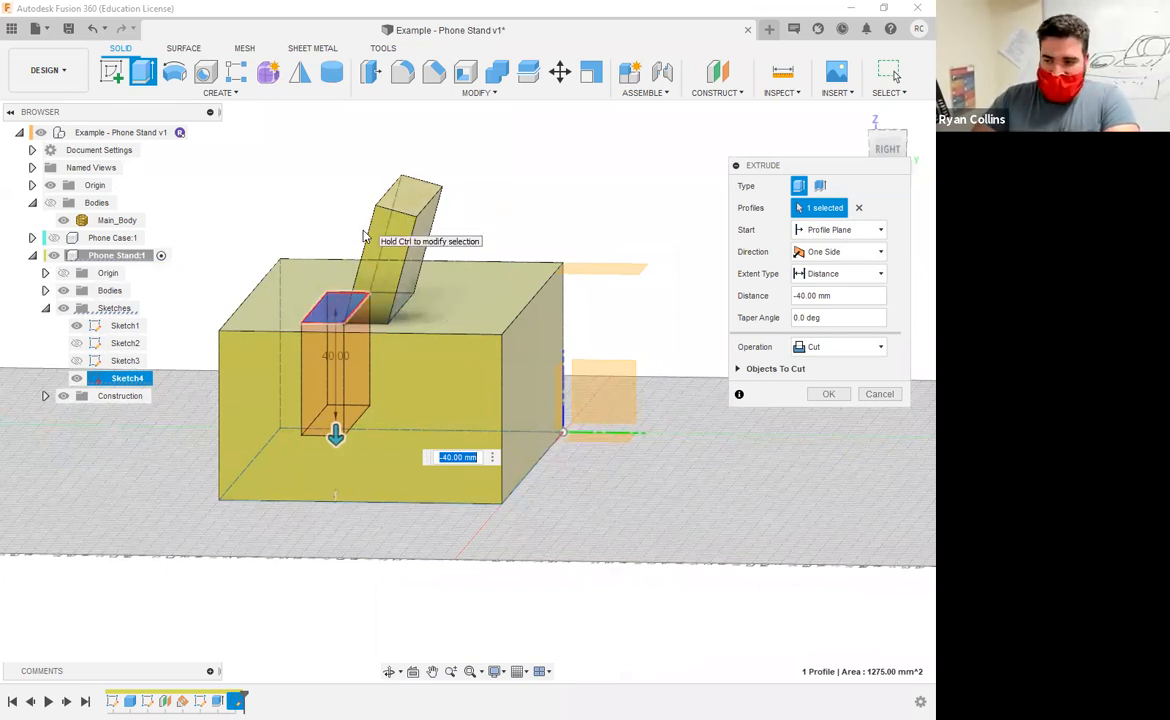
click(888, 398)
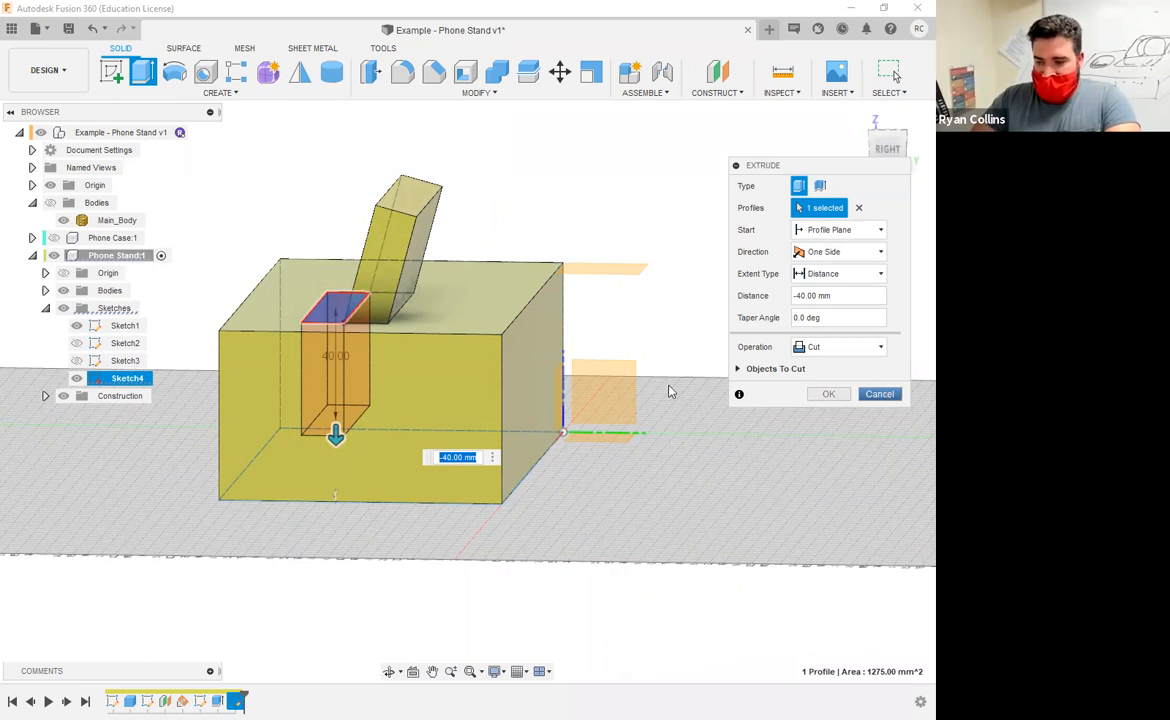
shift+middle_drag(711, 316, 722, 327)
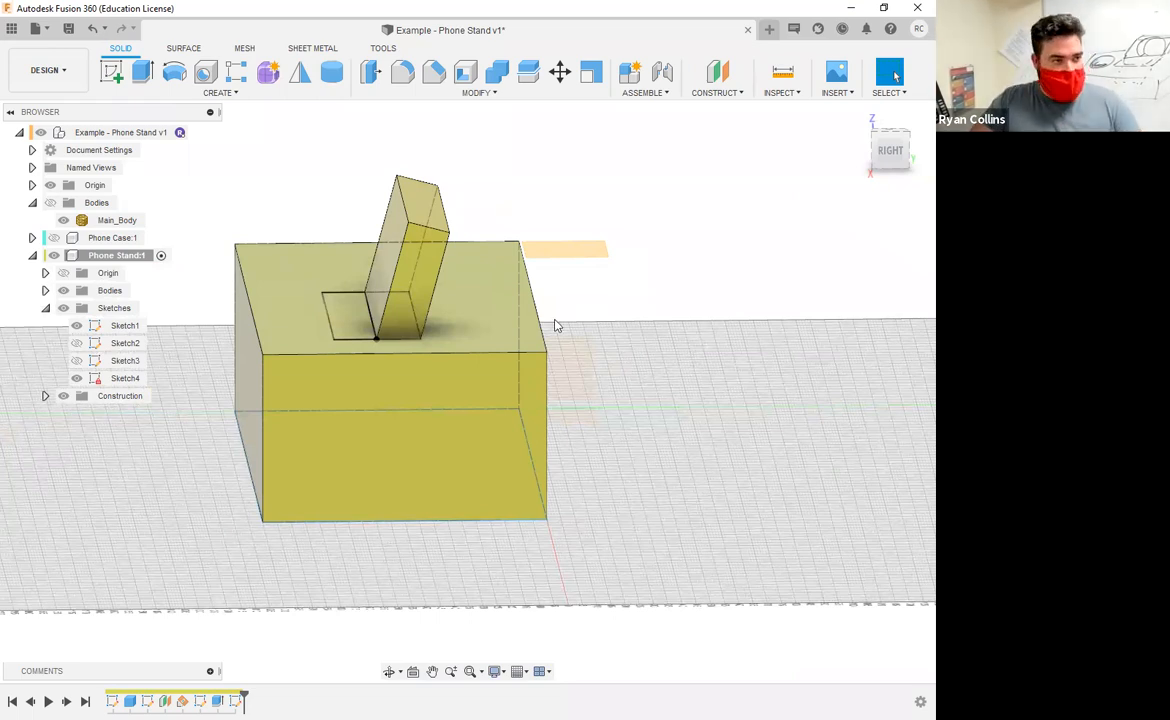
mouse_move(648, 356)
shift+middle_down()
mouse_move(671, 363)
mouse_move(648, 353)
shift+middle_up()
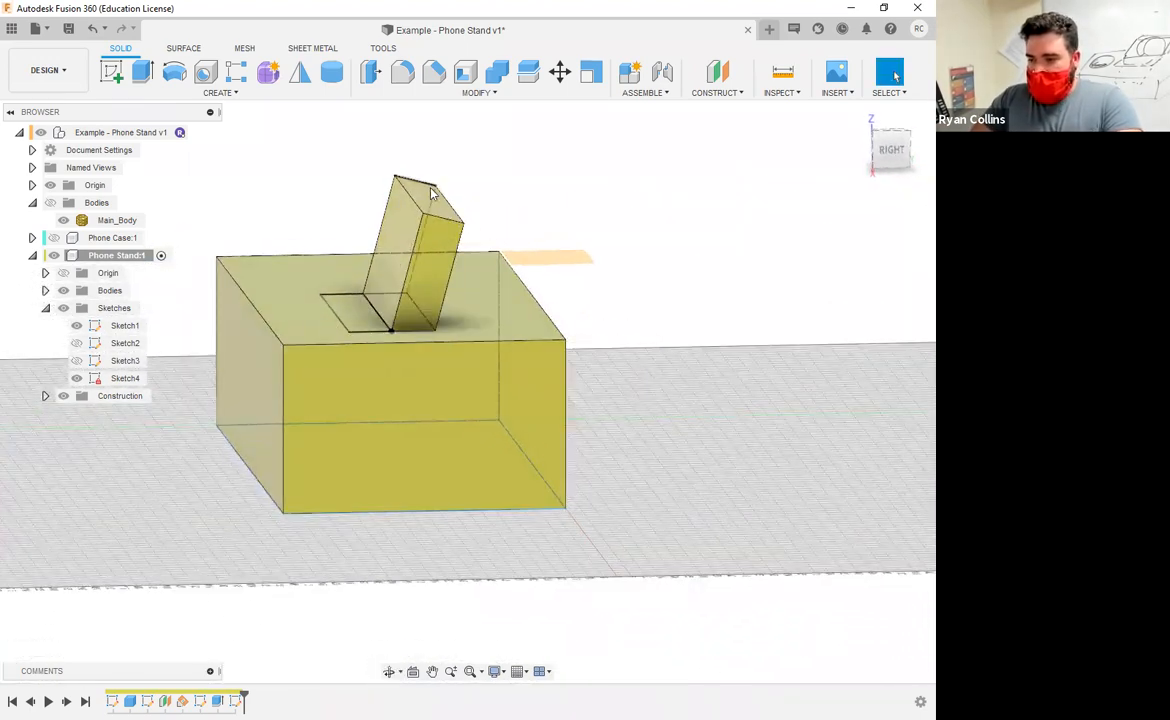
shift+middle_drag(608, 312, 431, 321)
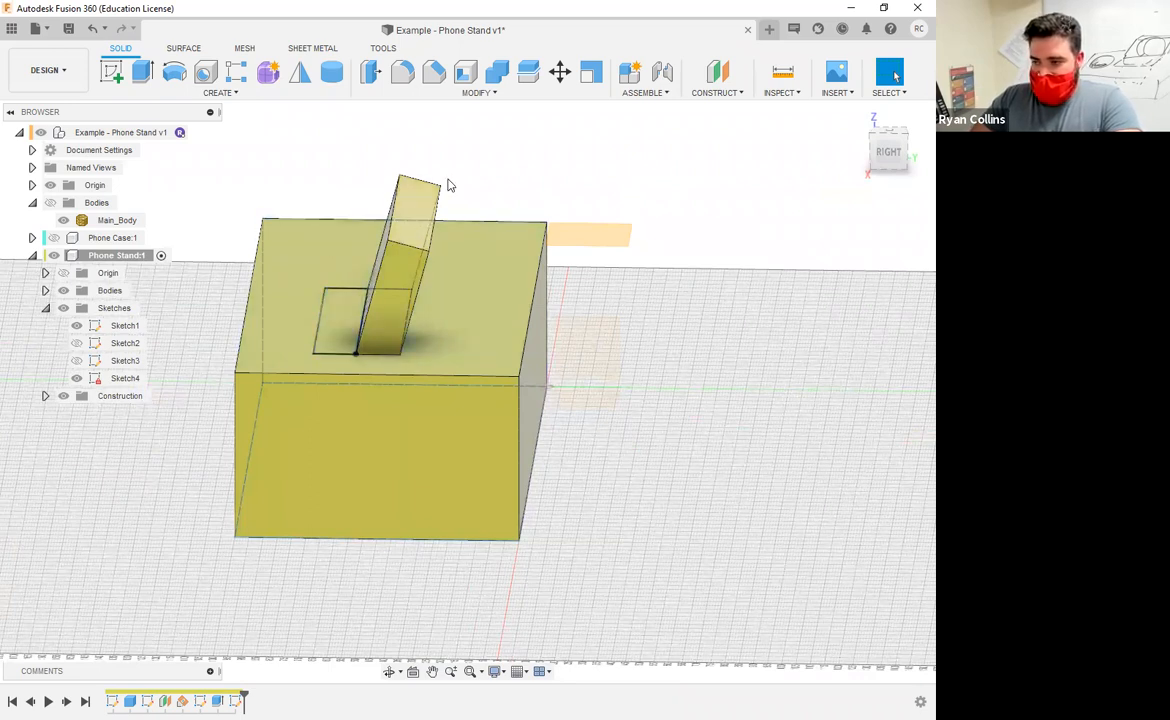
click(717, 72)
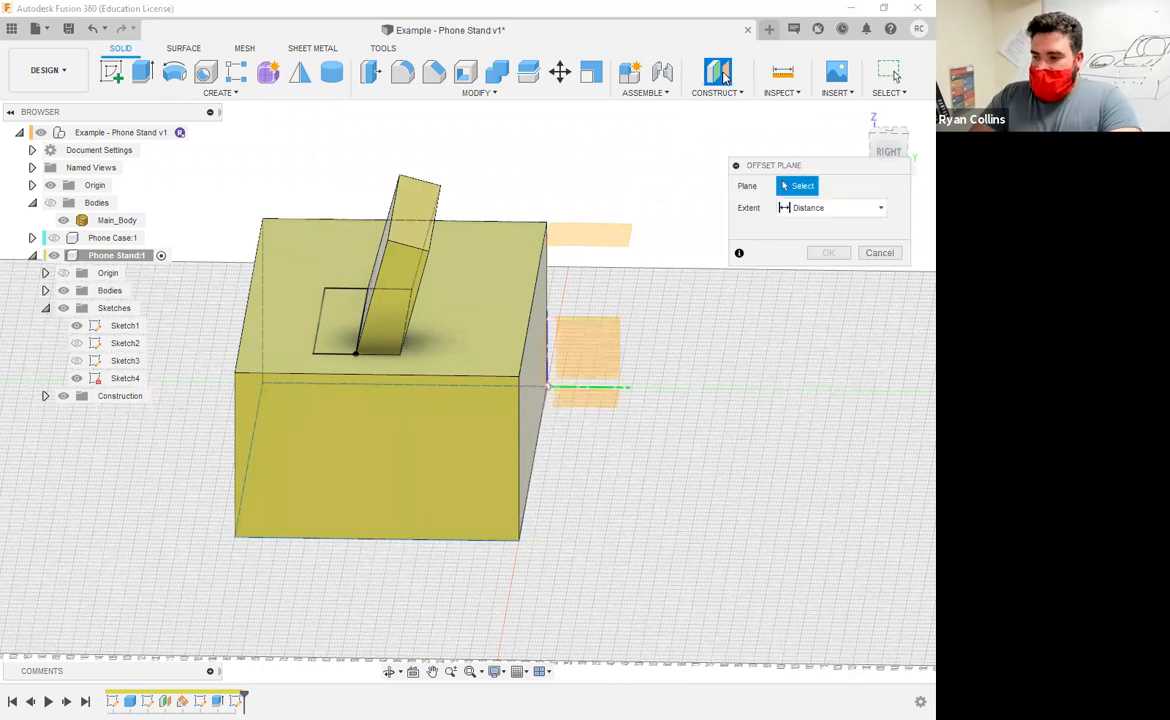
click(873, 255)
click(729, 74)
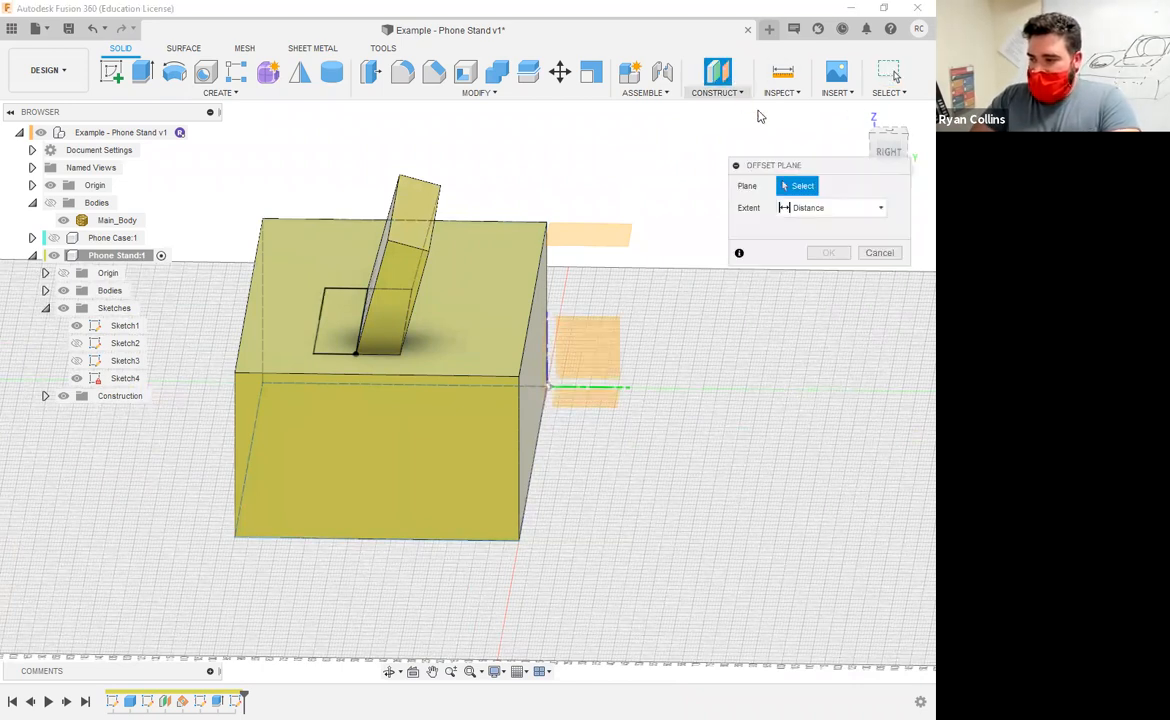
click(884, 253)
click(725, 92)
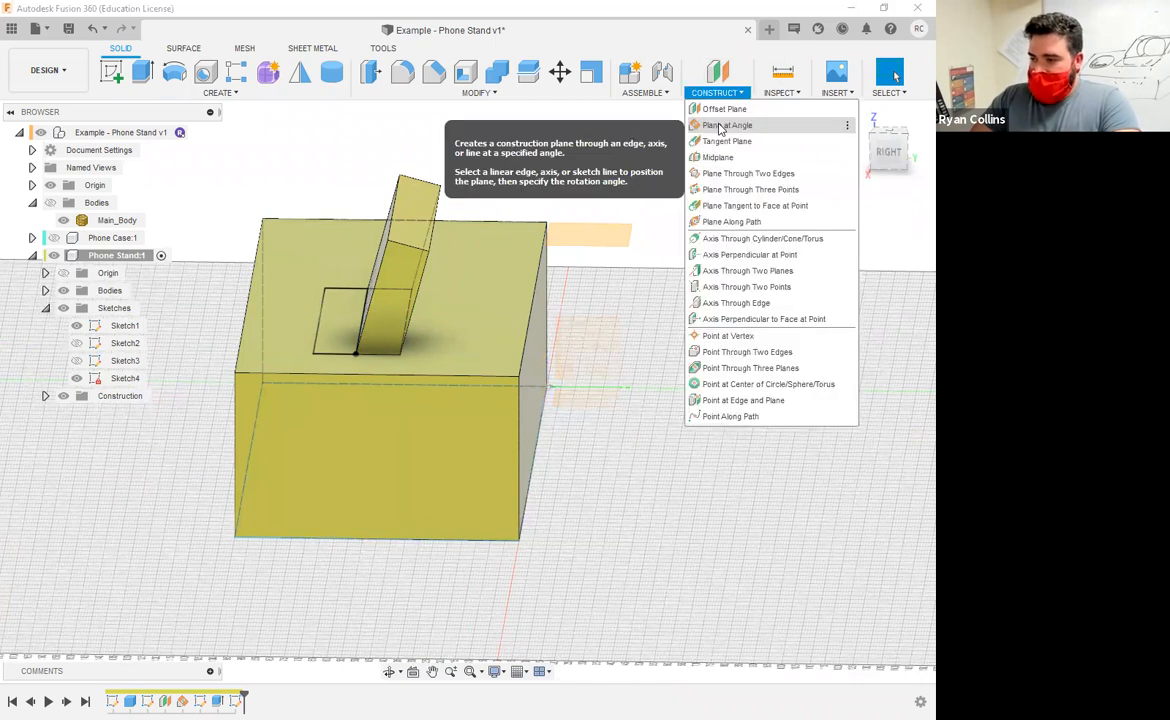
click(722, 125)
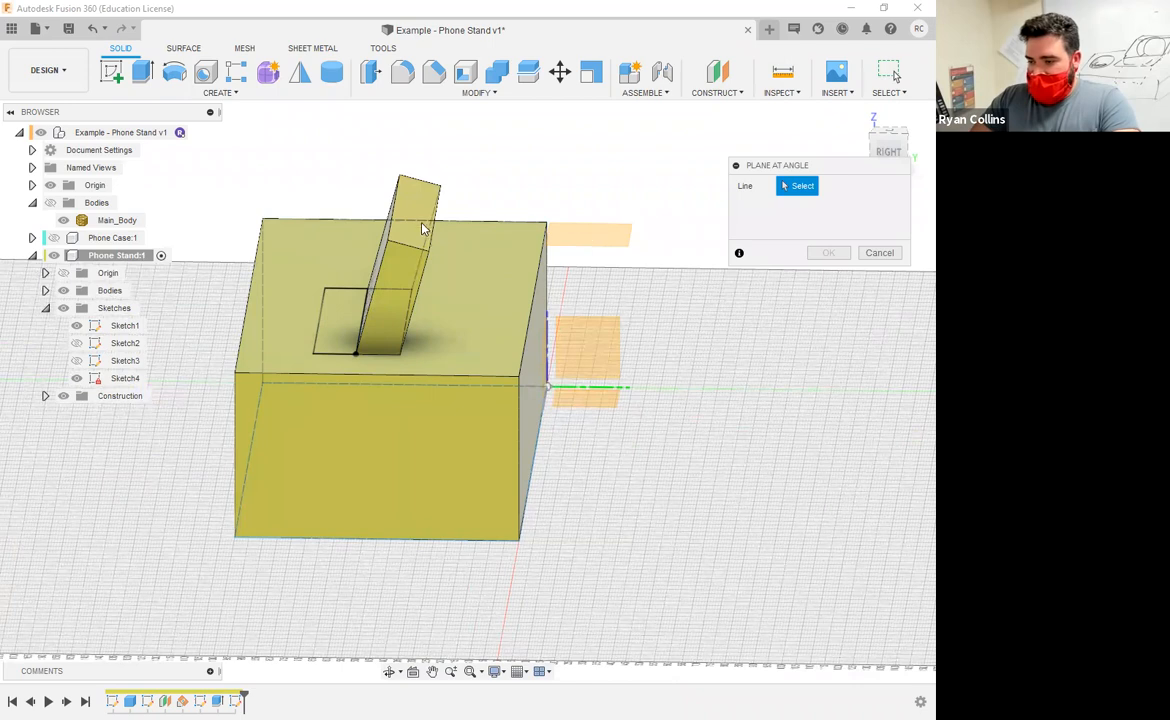
shift+middle_drag(413, 221, 388, 182)
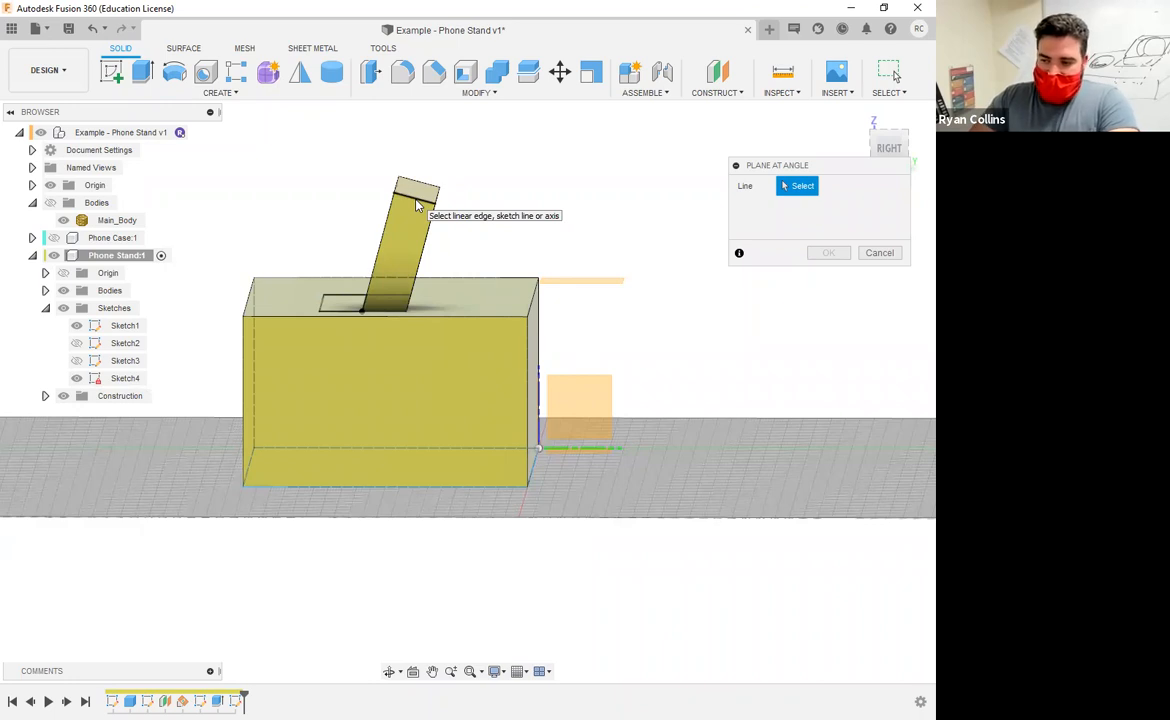
click(417, 205)
shift+middle_drag(392, 261, 317, 285)
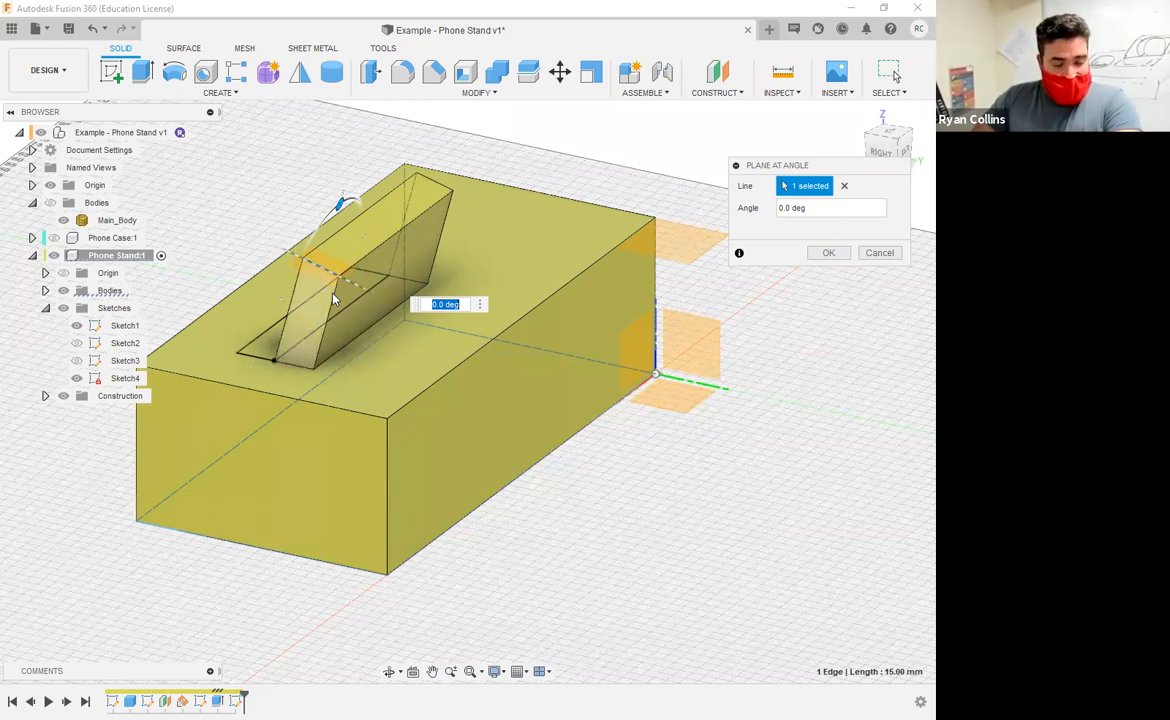
click(878, 253)
shift+middle_drag(700, 417, 345, 302)
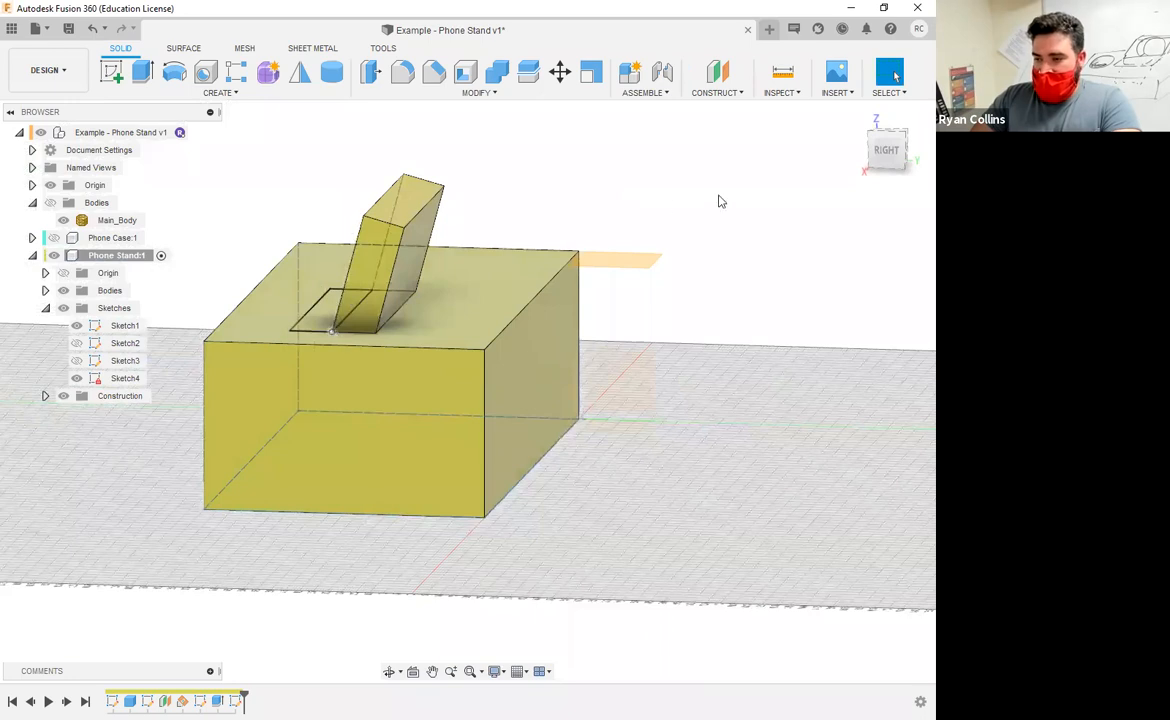
Start a sketch on the block's right side face and begin a construction line at the tilted support's front lower corner
click(106, 70)
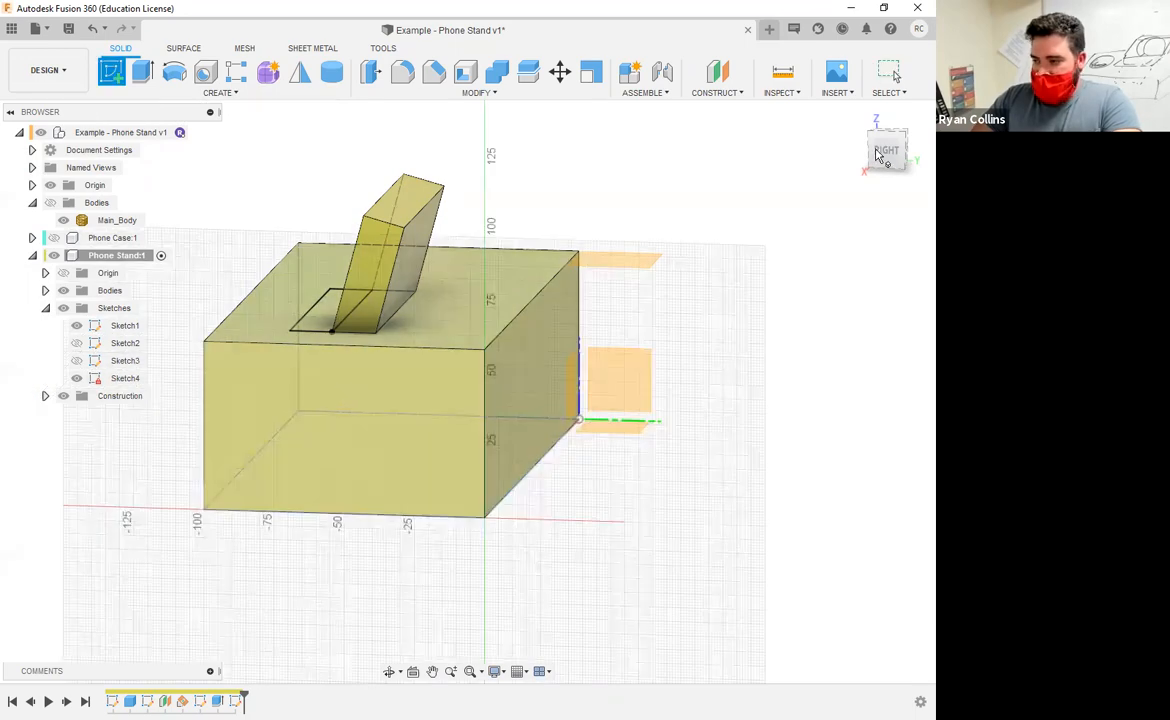
click(338, 393)
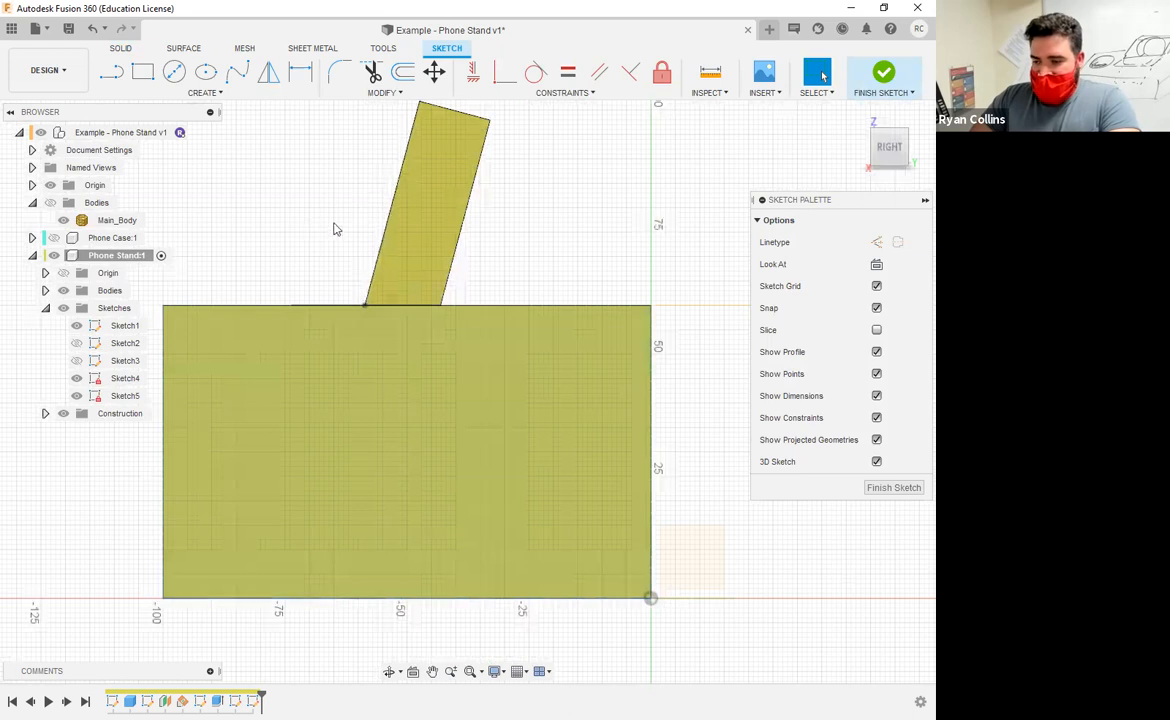
click(114, 77)
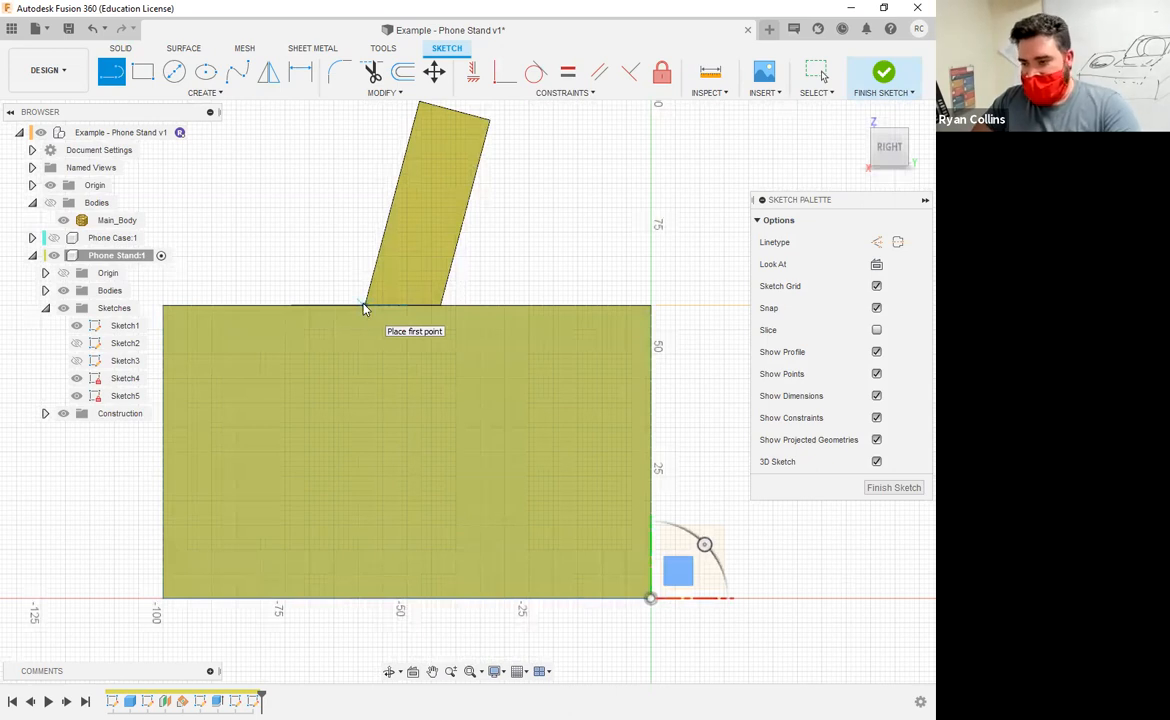
click(366, 306)
scroll(367, 304, up, 3)
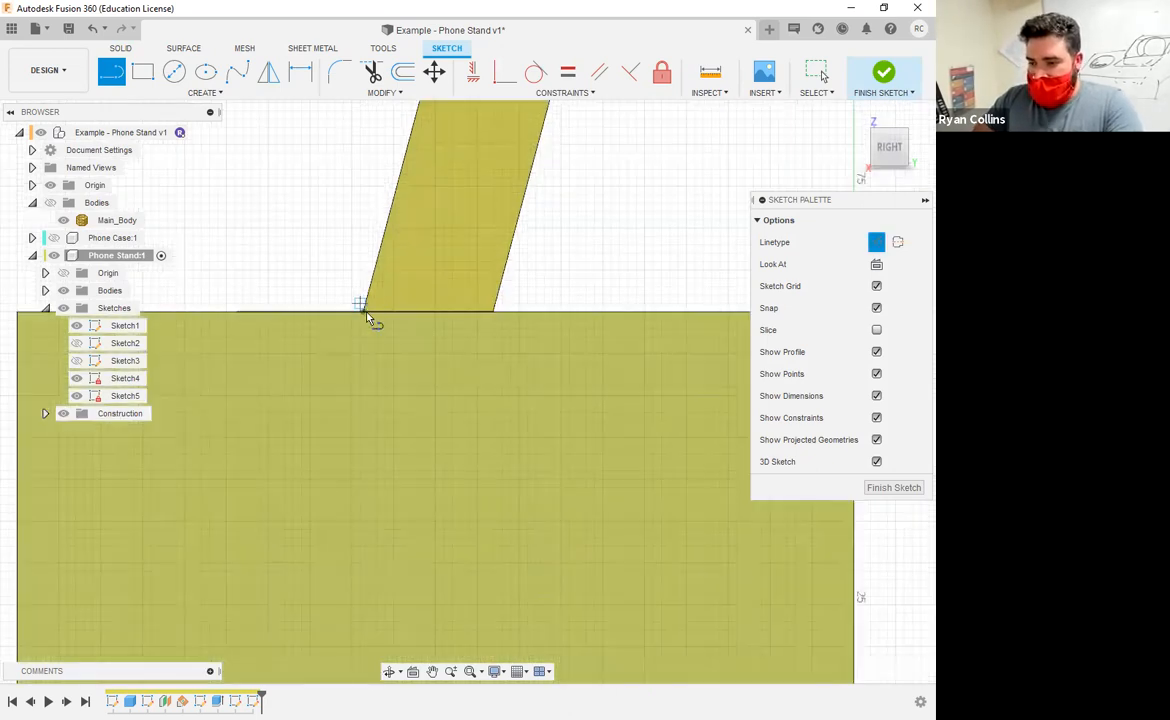
scroll(362, 312, up, 2)
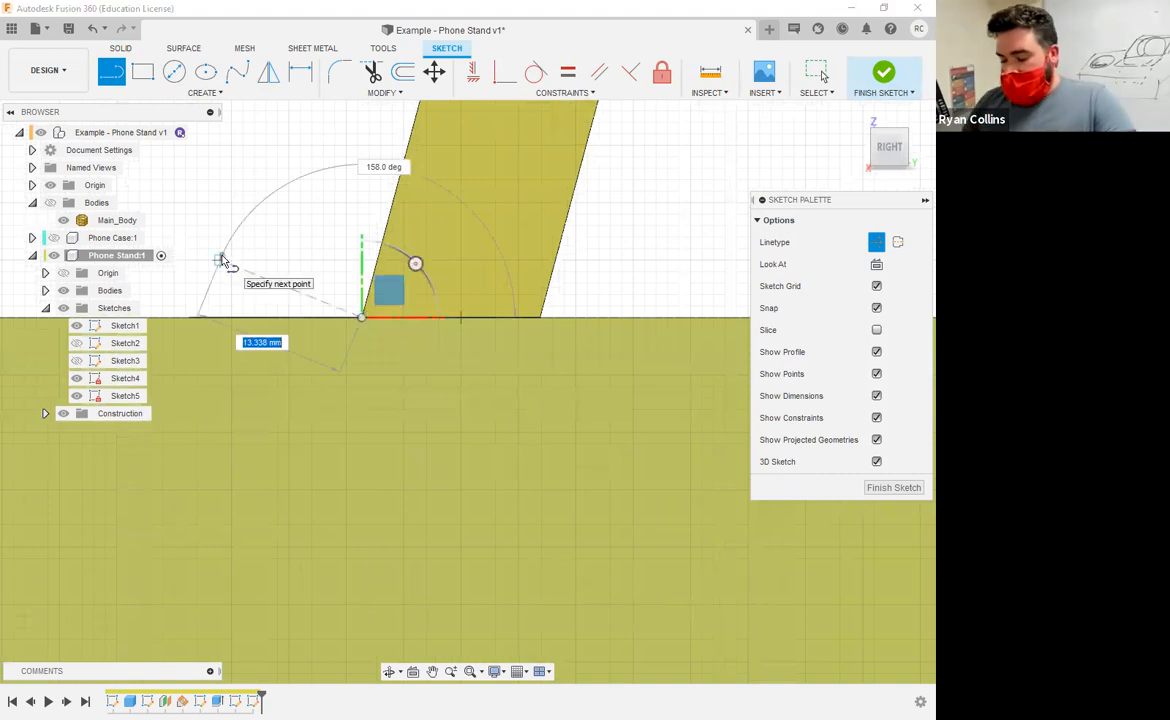
Set the construction line's length to 20 mm and its angle to 15 degrees above the block's top edge, and finish the sketch
key(Tab)
key(Tab)
text(15)
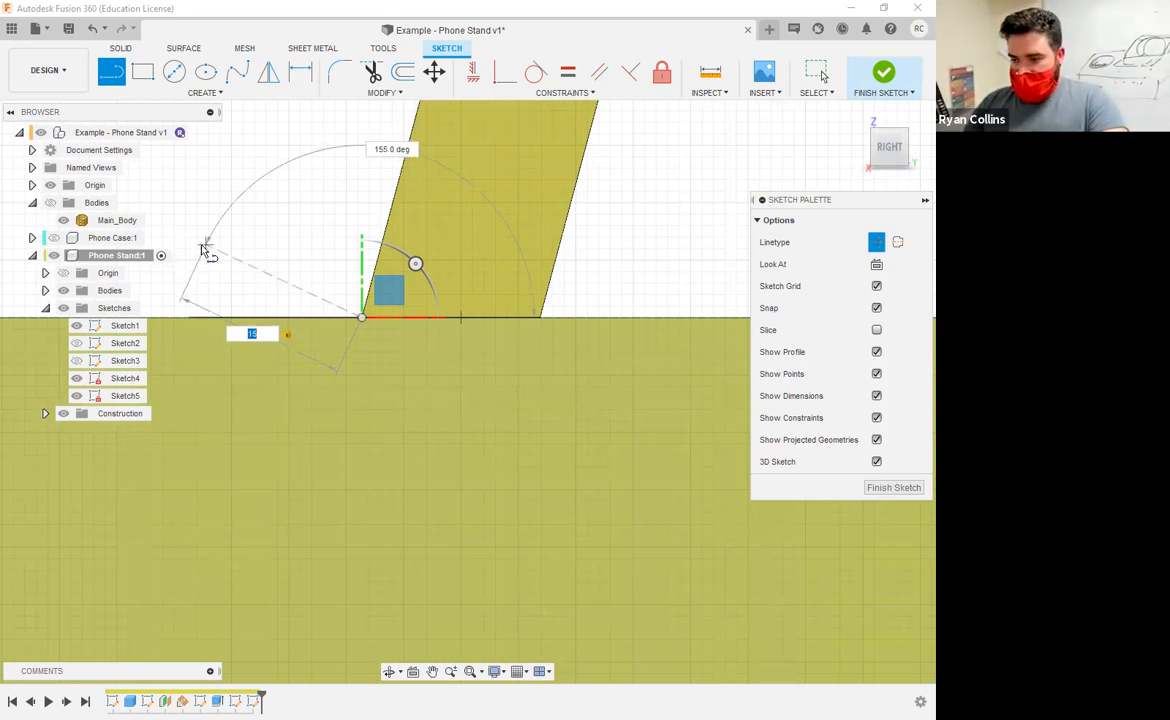
key(Tab)
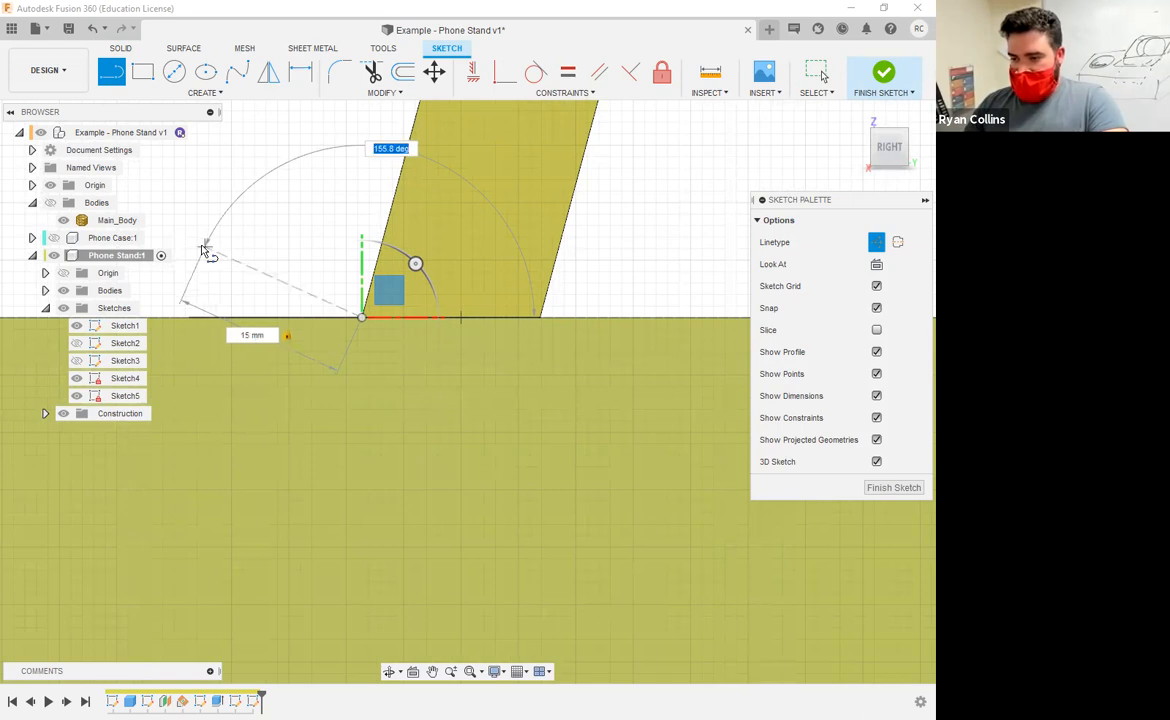
key(Tab)
text(20)
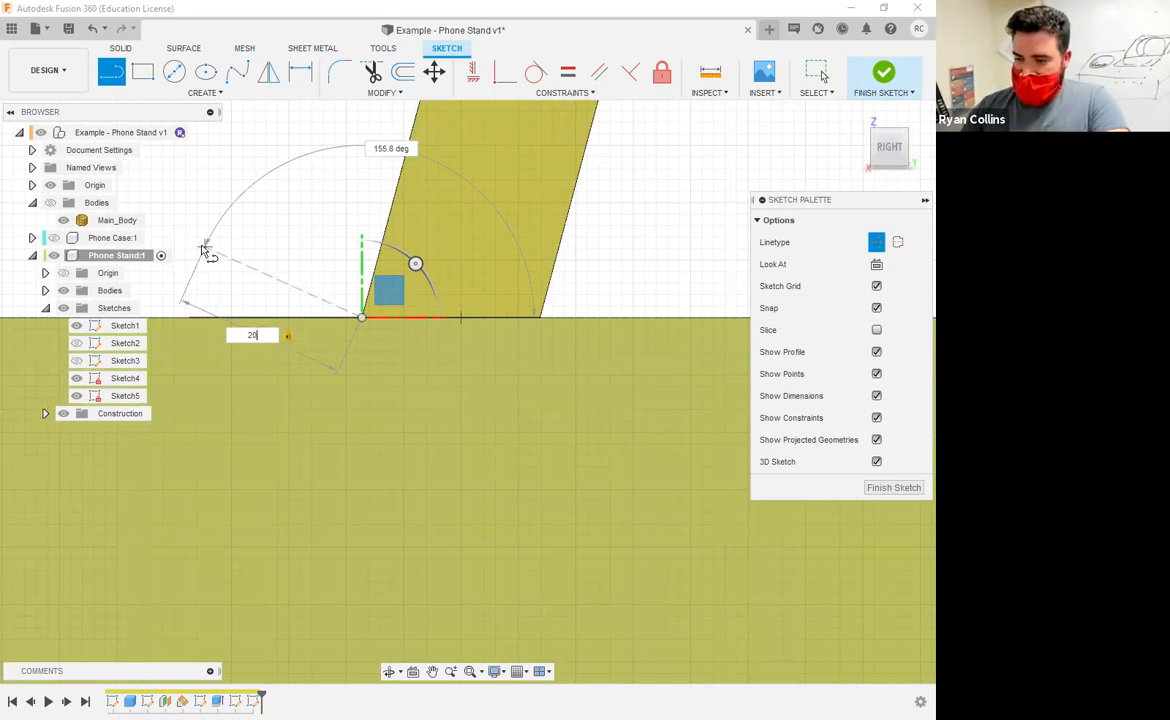
key(Tab)
text(15)
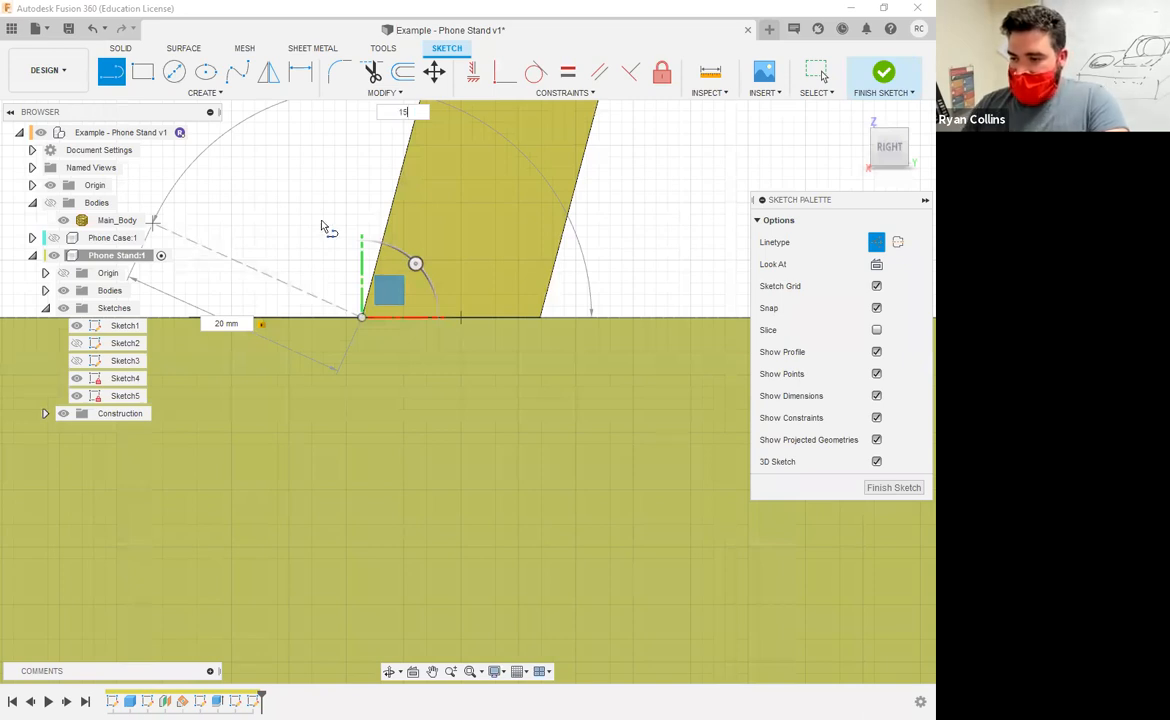
key(Tab)
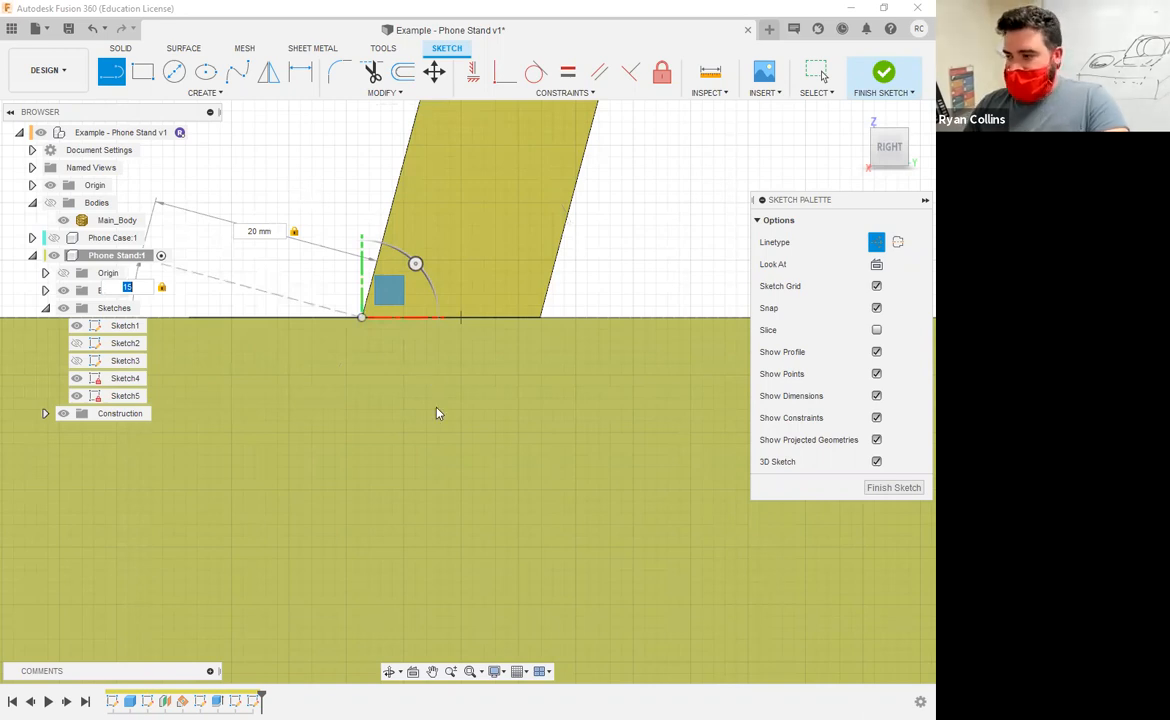
key(Return)
key(Escape)
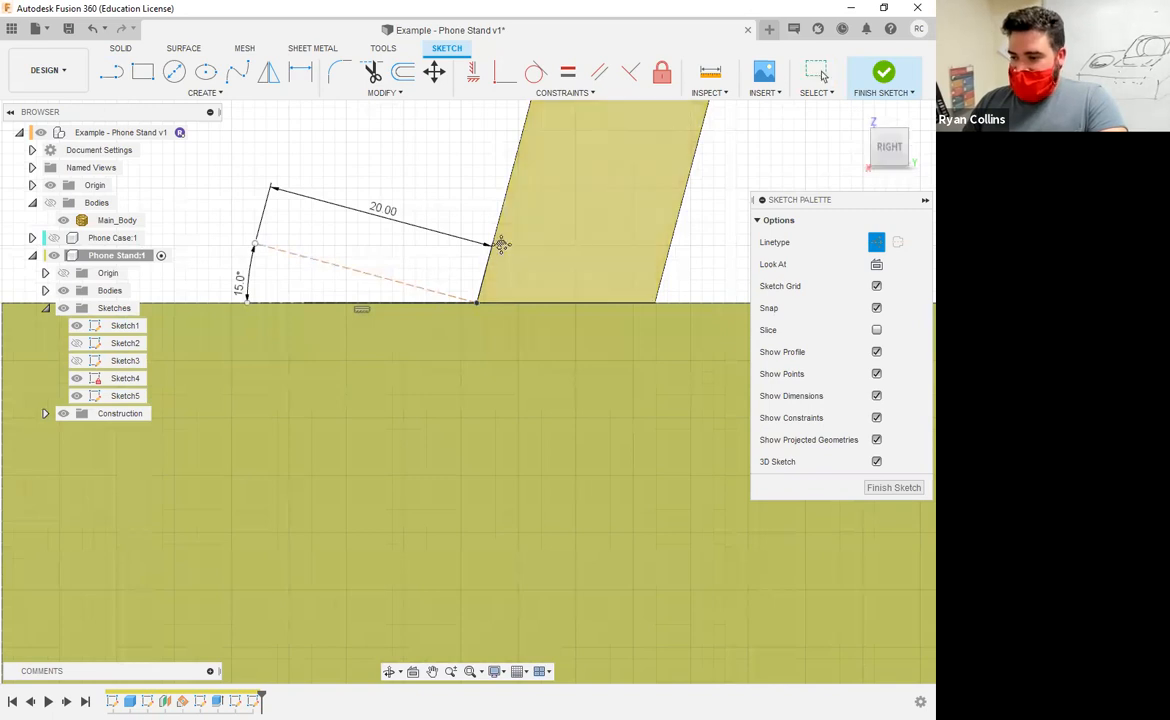
middle_drag(499, 243, 373, 308)
click(885, 88)
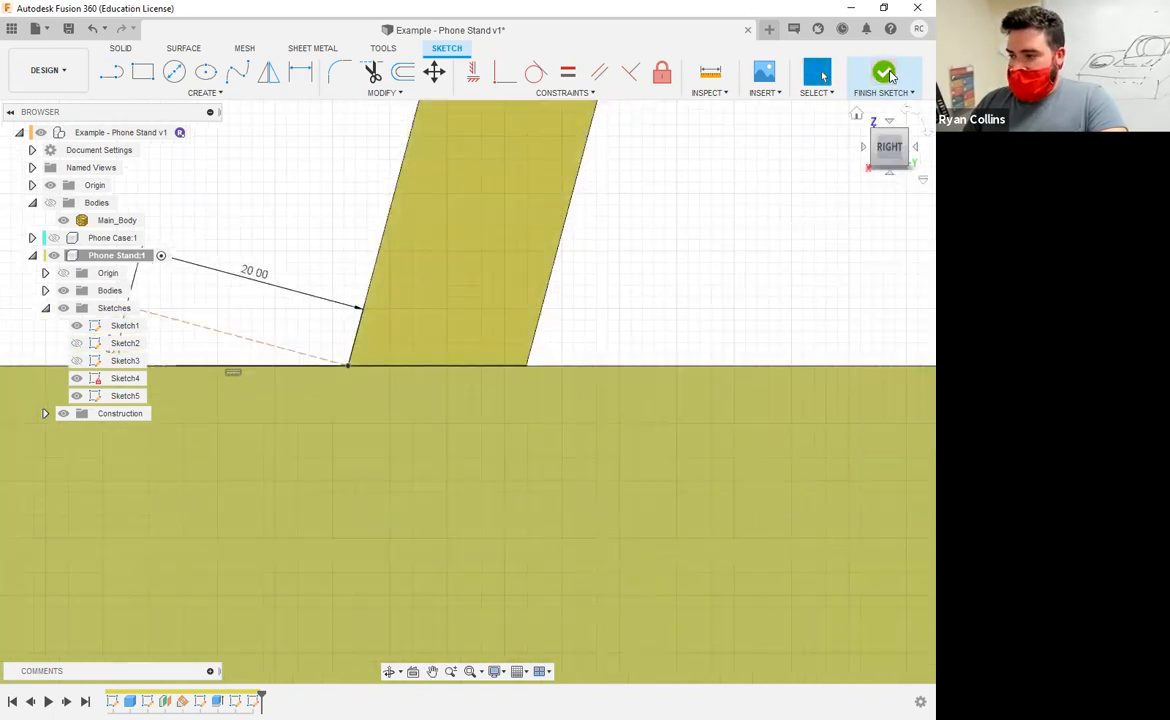
Create a construction plane at 0 degrees through the slanted 20 mm sketch line at the block's edge
shift+middle_drag(656, 305, 619, 332)
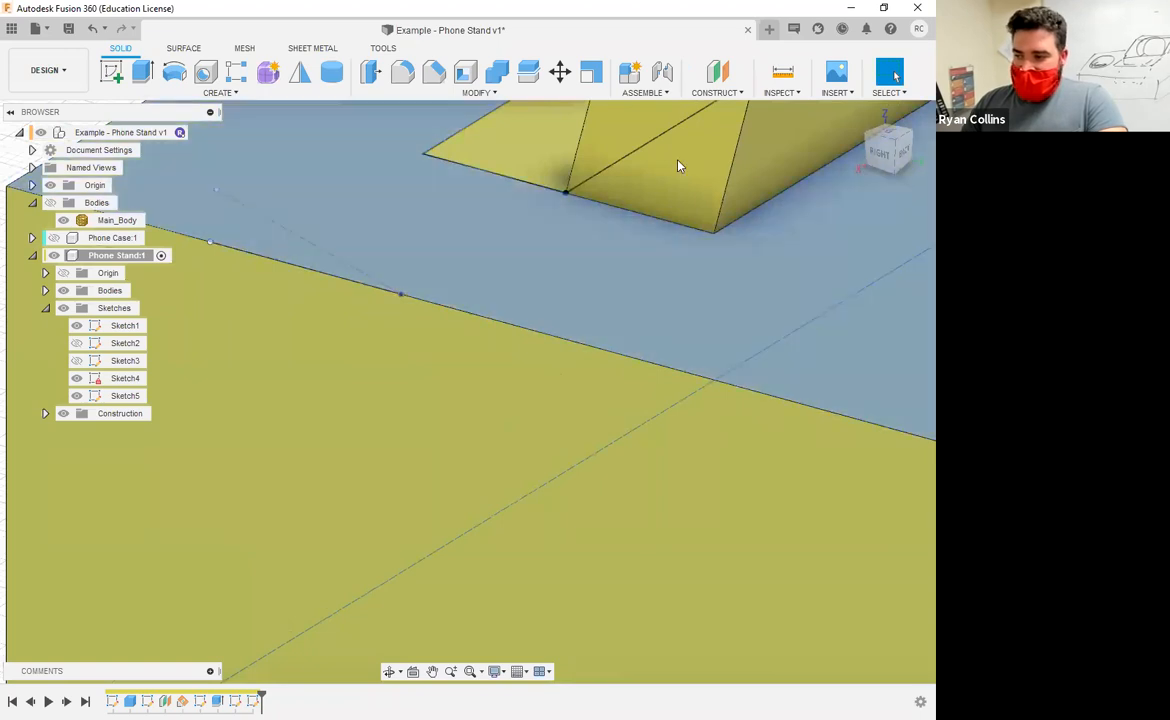
click(733, 95)
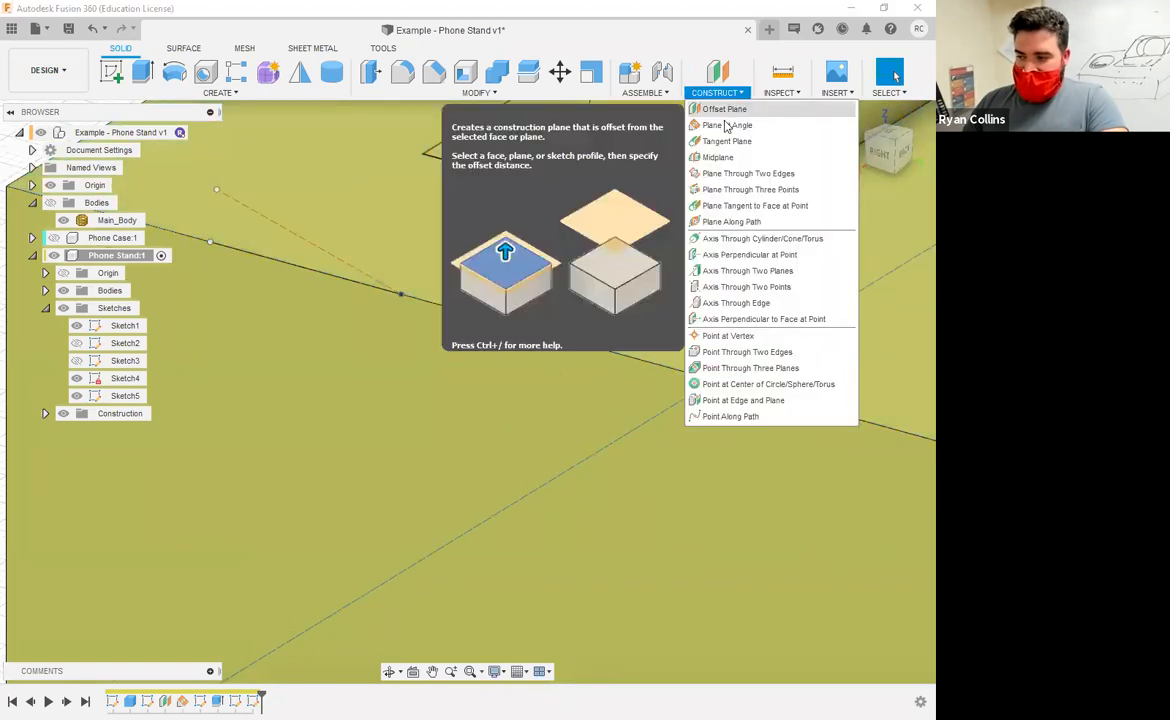
click(726, 125)
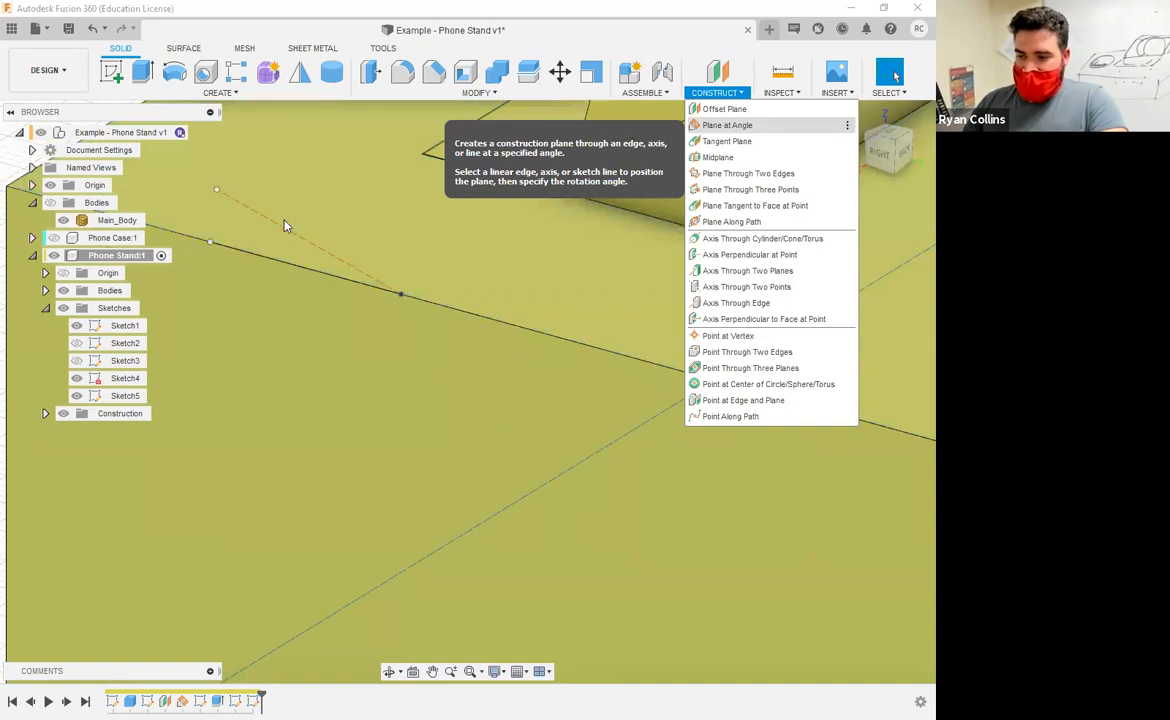
middle_drag(481, 259, 628, 391)
click(452, 372)
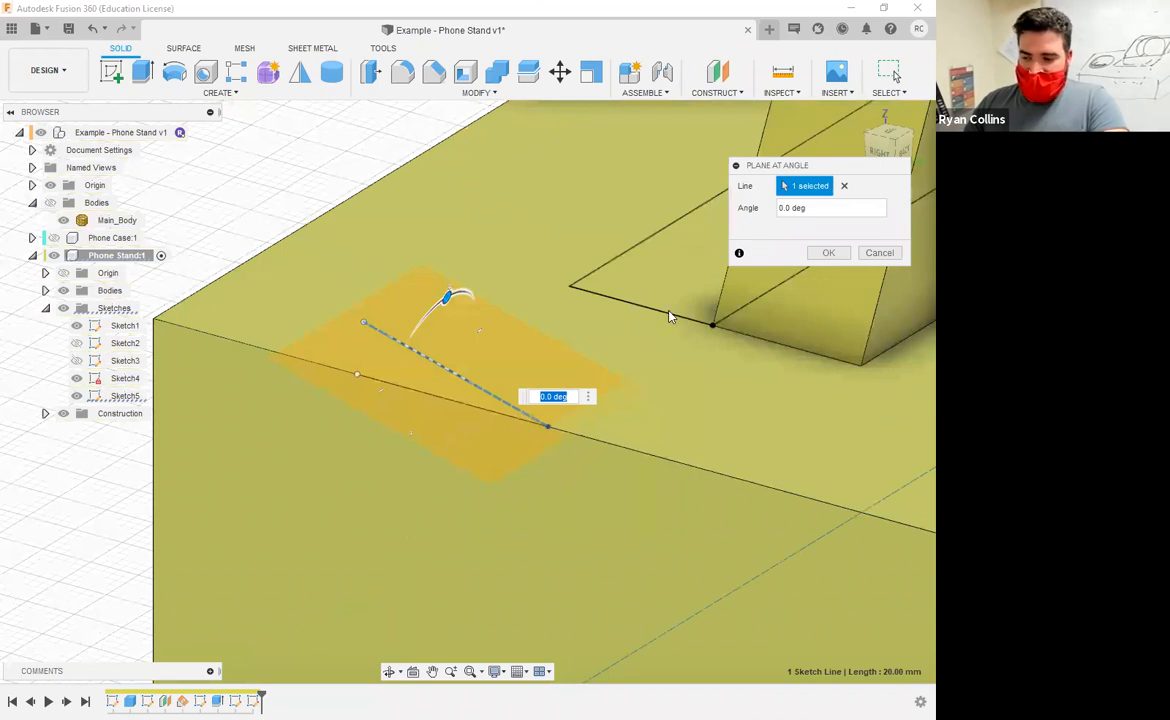
middle_drag(670, 317, 424, 361)
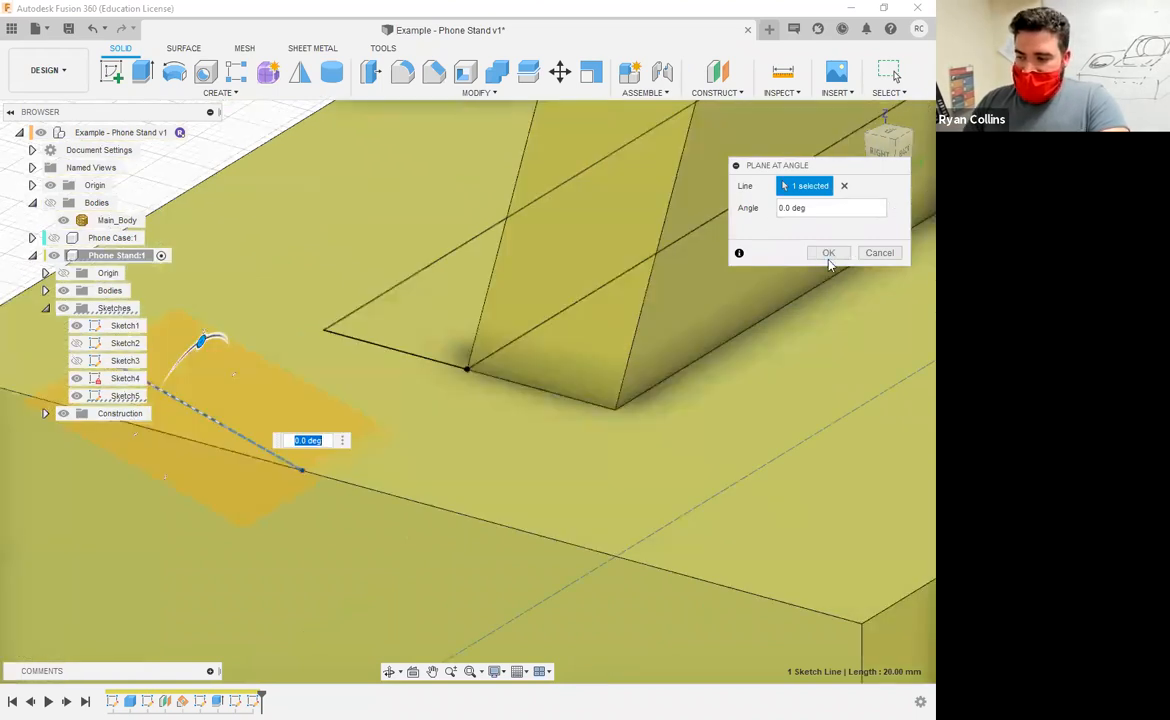
click(829, 254)
scroll(318, 440, down, 3)
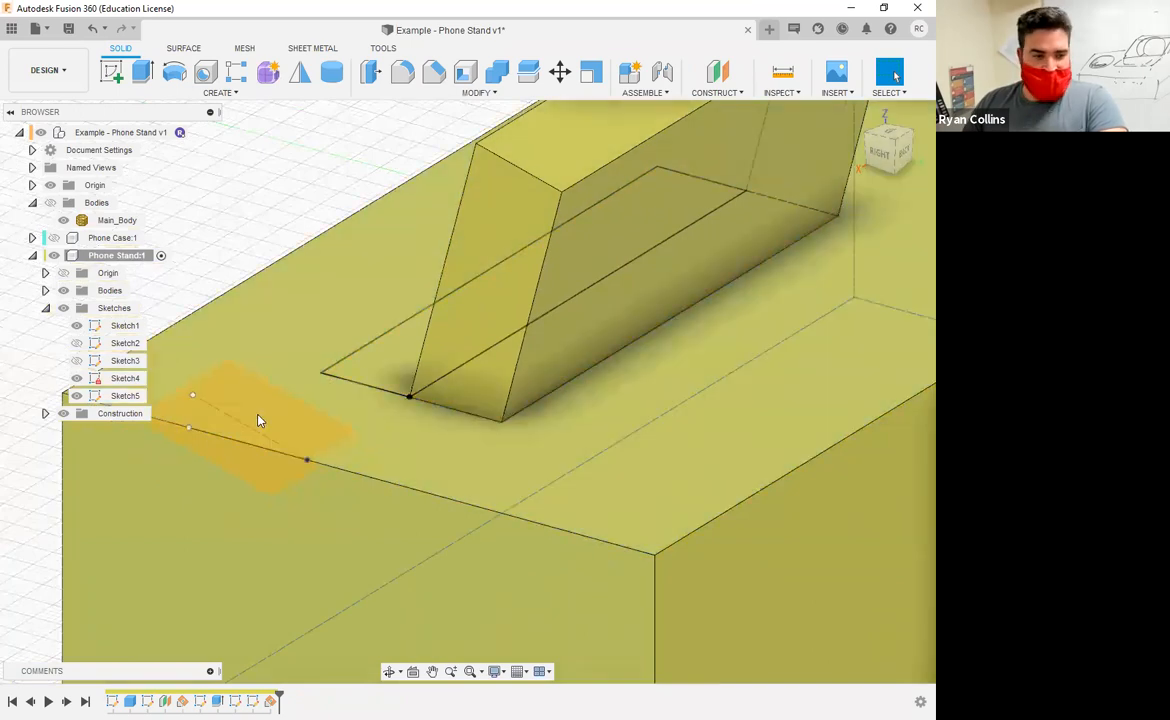
middle_drag(552, 352, 760, 359)
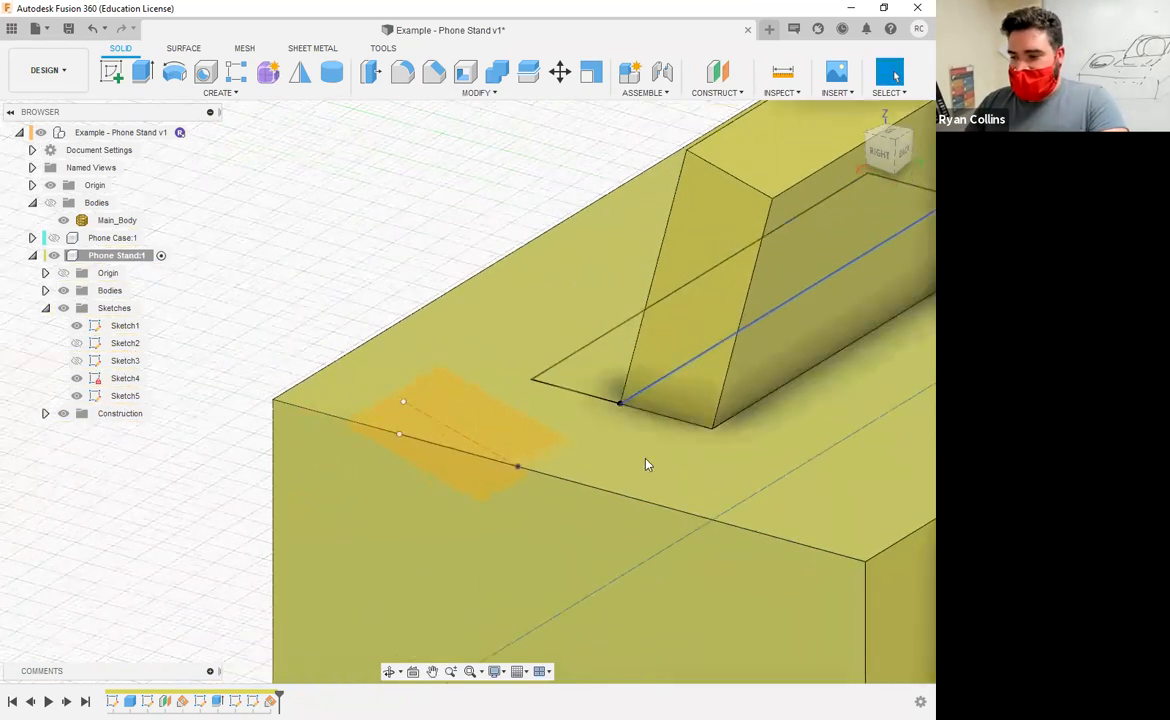
Start a sketch on the slanted construction plane at the block's edge, with the tilted support's lower corner in view
click(113, 76)
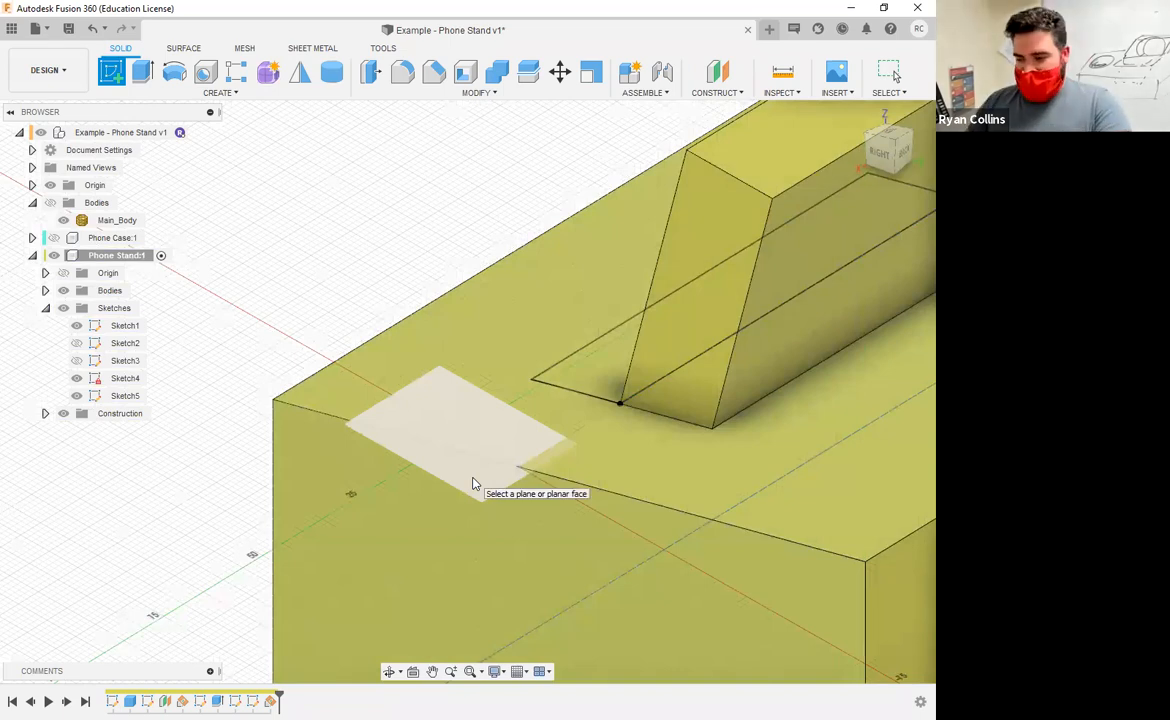
click(468, 326)
shift+middle_drag(289, 439, 914, 150)
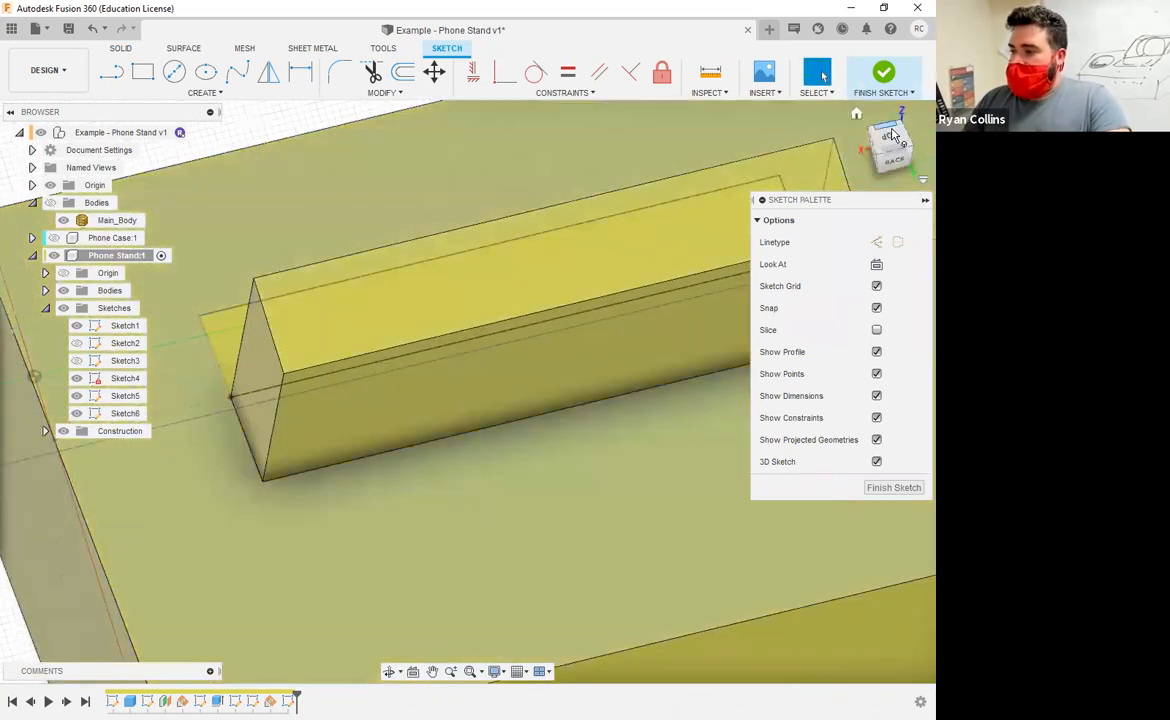
click(890, 138)
middle_drag(329, 415, 285, 421)
middle_drag(415, 415, 564, 557)
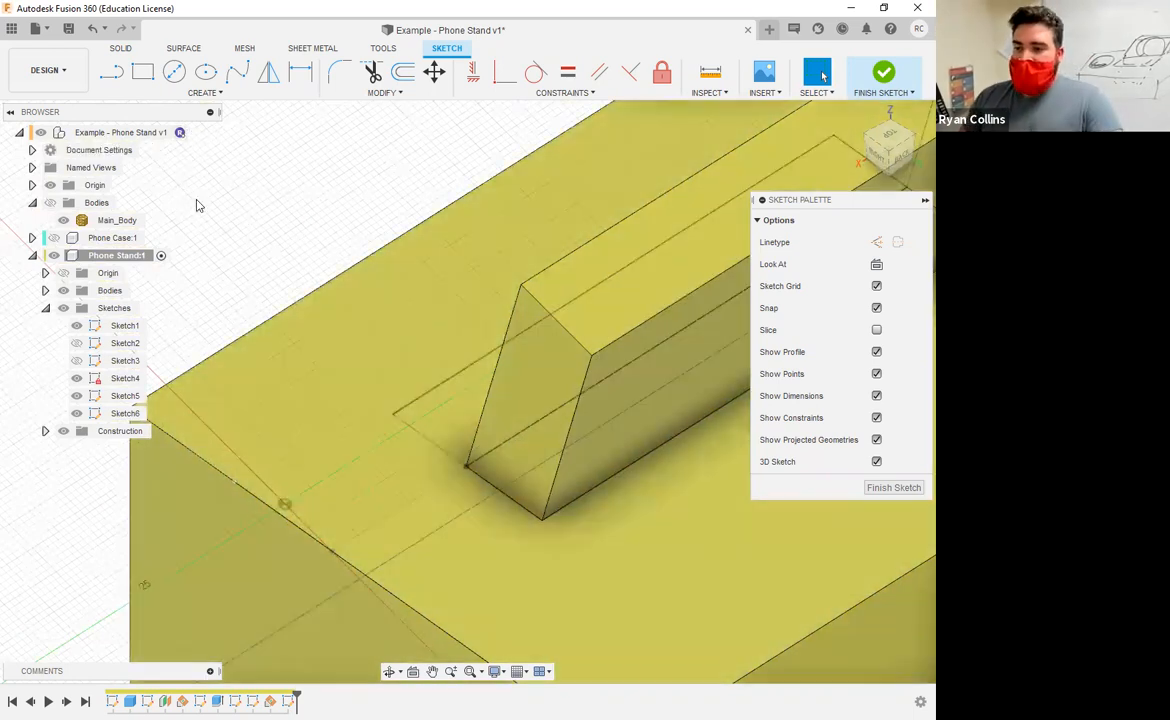
Sketch a 15 by 85 mm rectangle on the slanted plane from the support's front lower corner, and finish the sketch
key(r)
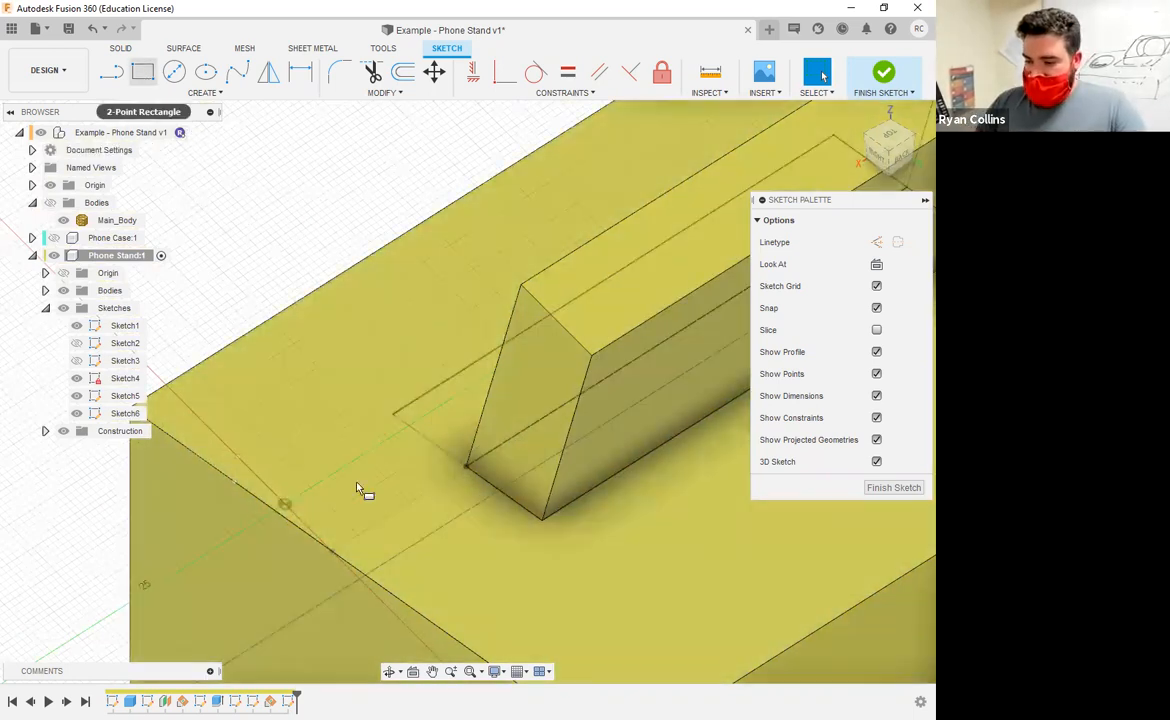
click(285, 503)
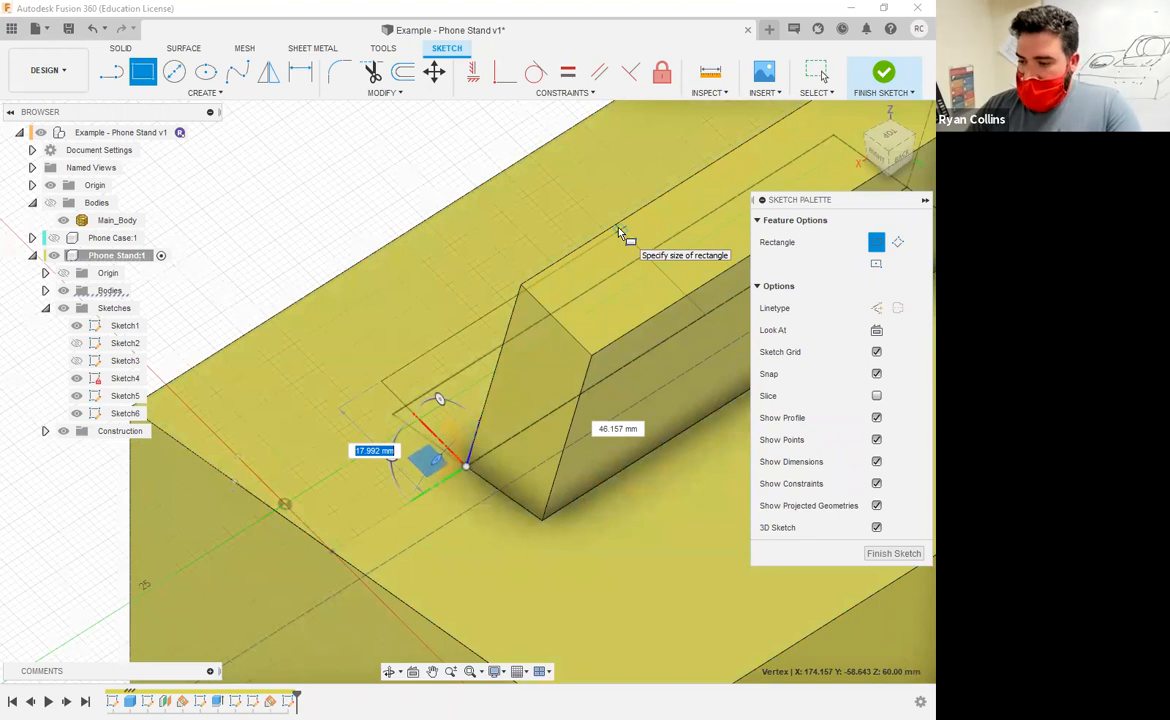
text(1)
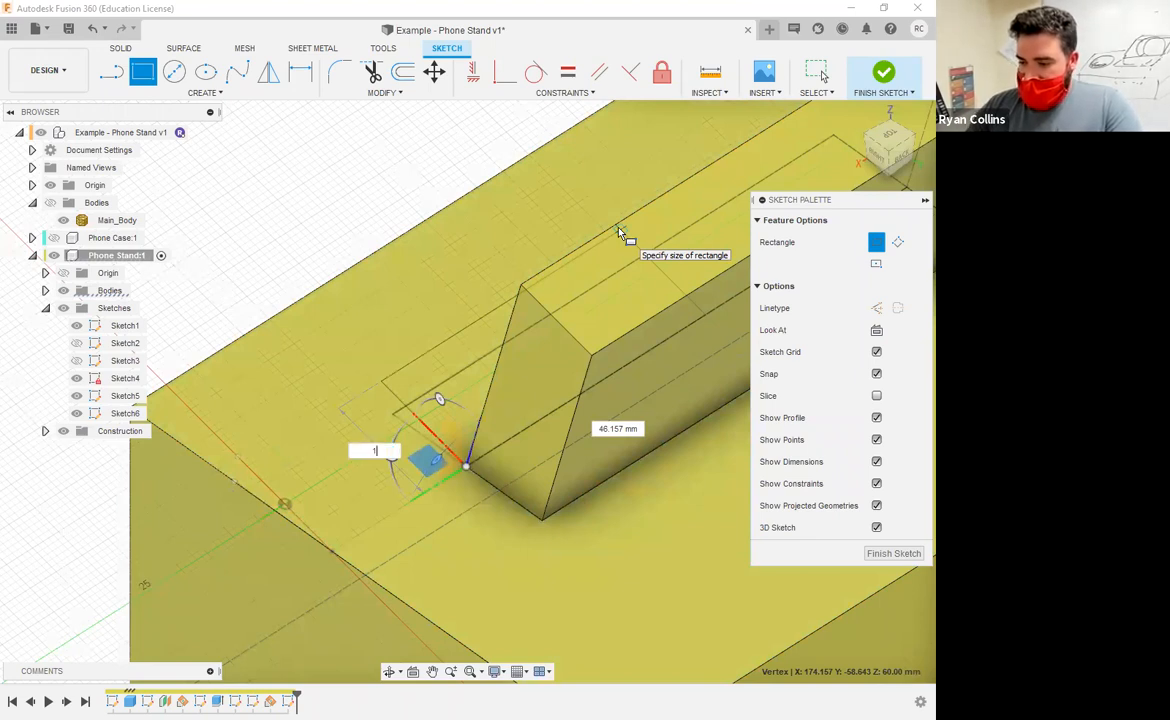
text(5)
key(Tab)
text(85)
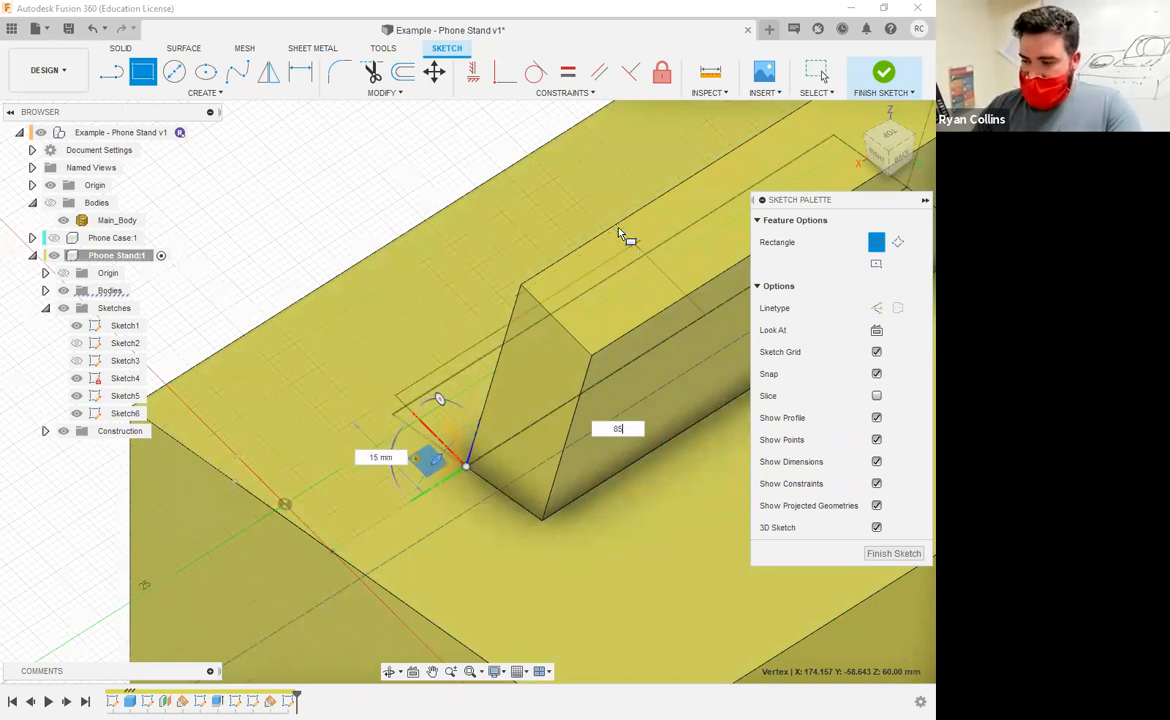
key(Return)
shift+middle_drag(465, 240, 461, 196)
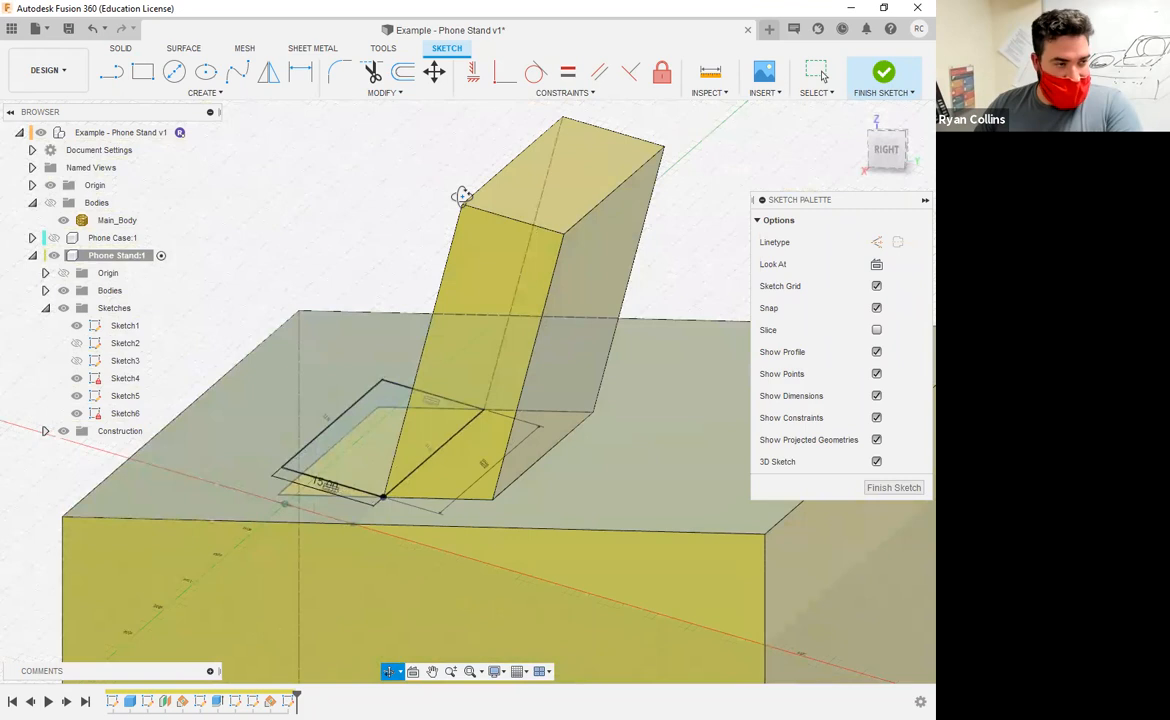
click(880, 78)
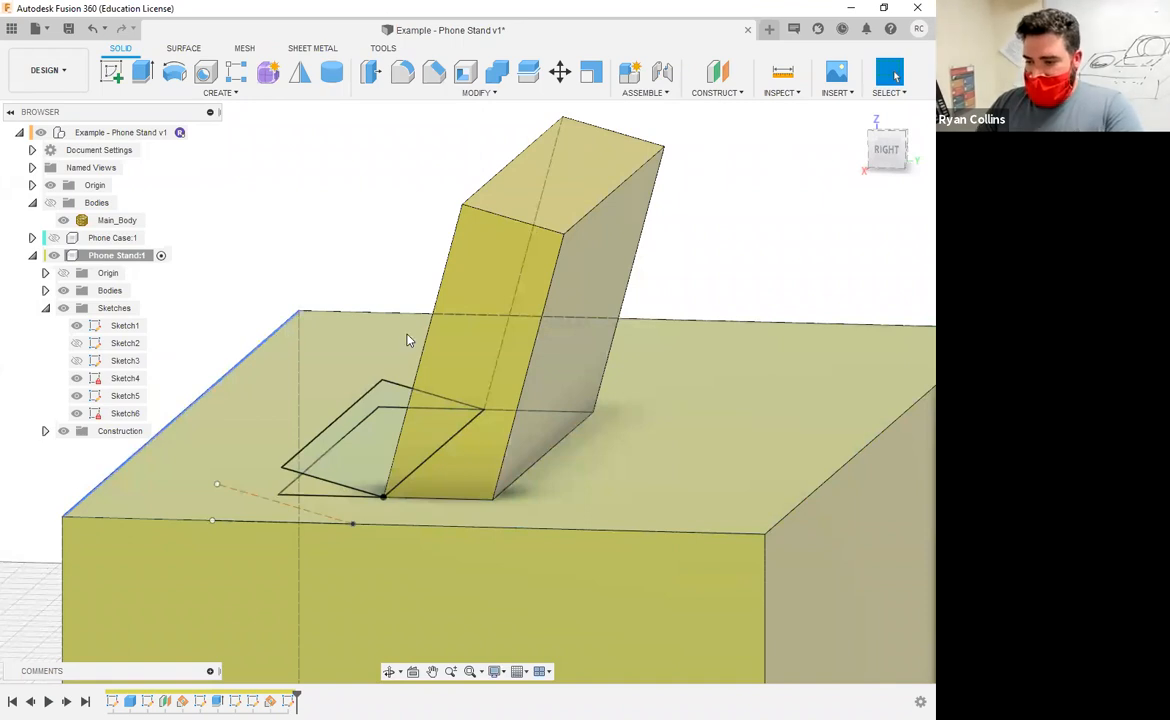
Begin an Extrude cut of the slanted 85 by 15 mm rectangle down into the block with a distance of -55 mm
key(e)
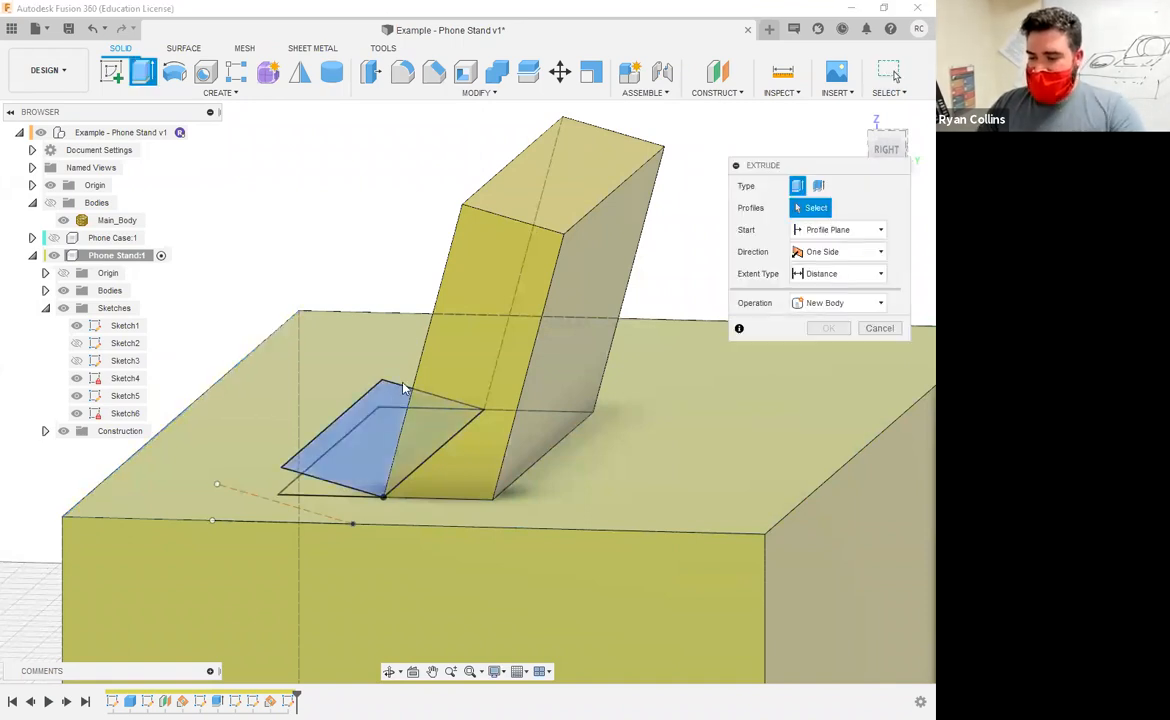
click(387, 408)
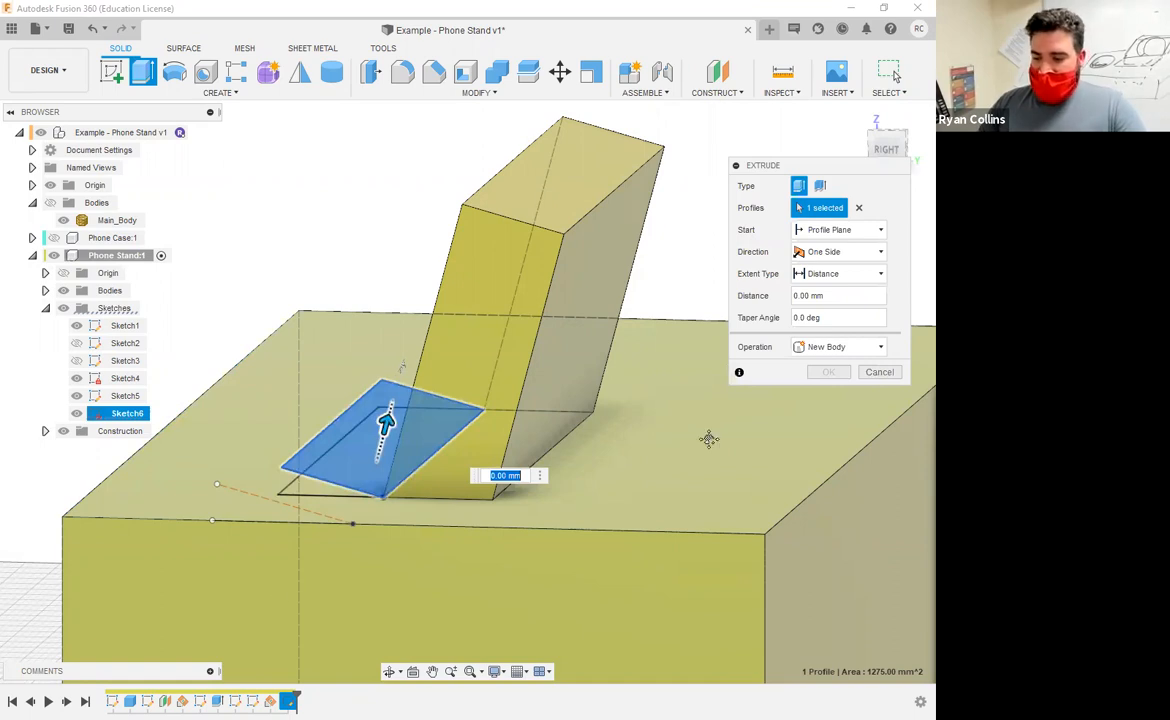
middle_drag(681, 418, 706, 316)
drag(411, 322, 351, 545)
shift+middle_drag(537, 514, 646, 320)
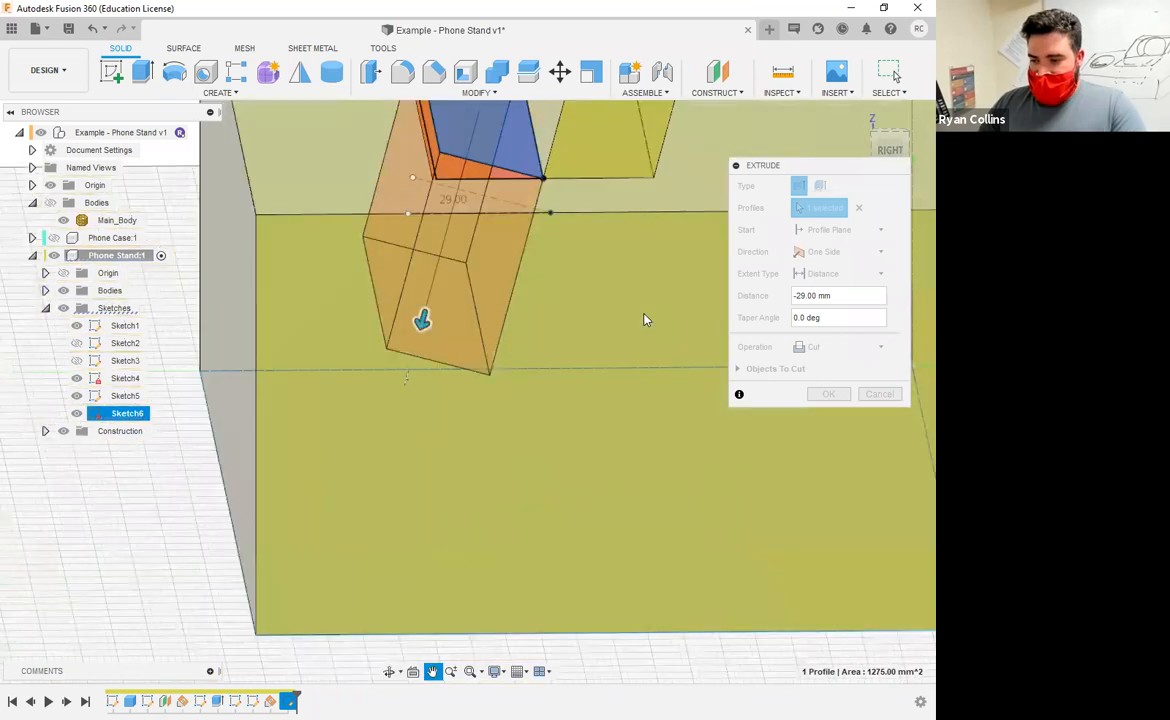
shift+middle_drag(459, 456, 546, 505)
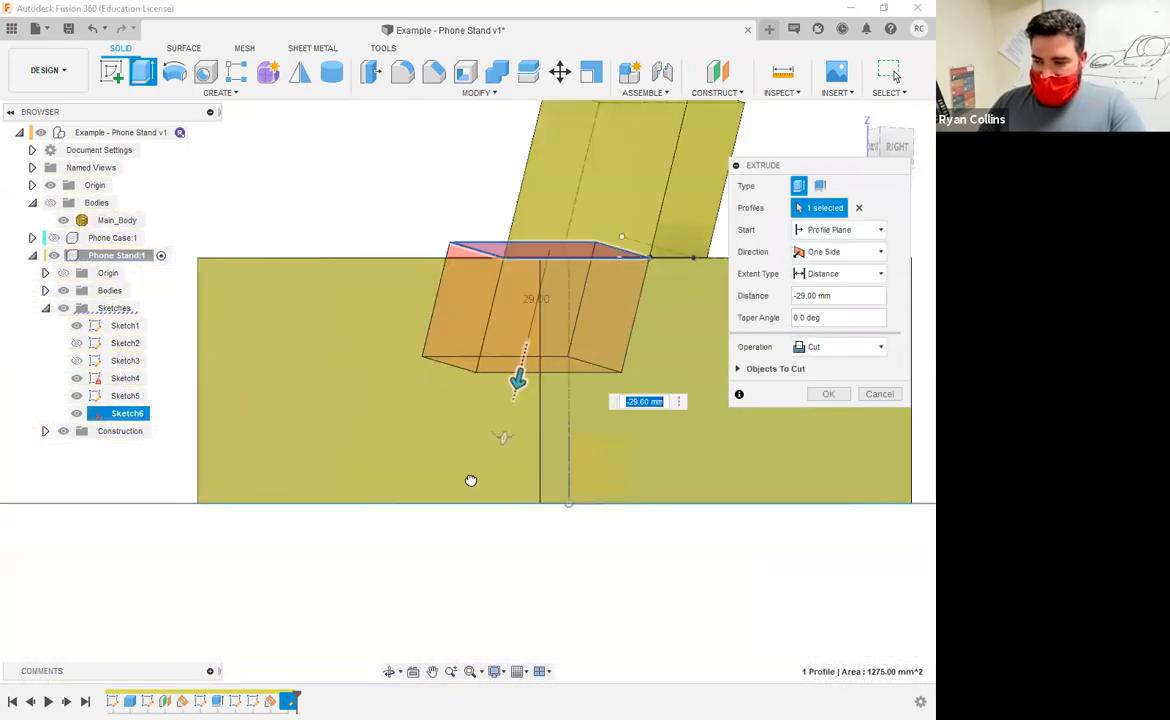
drag(472, 485, 555, 388)
text(-55)
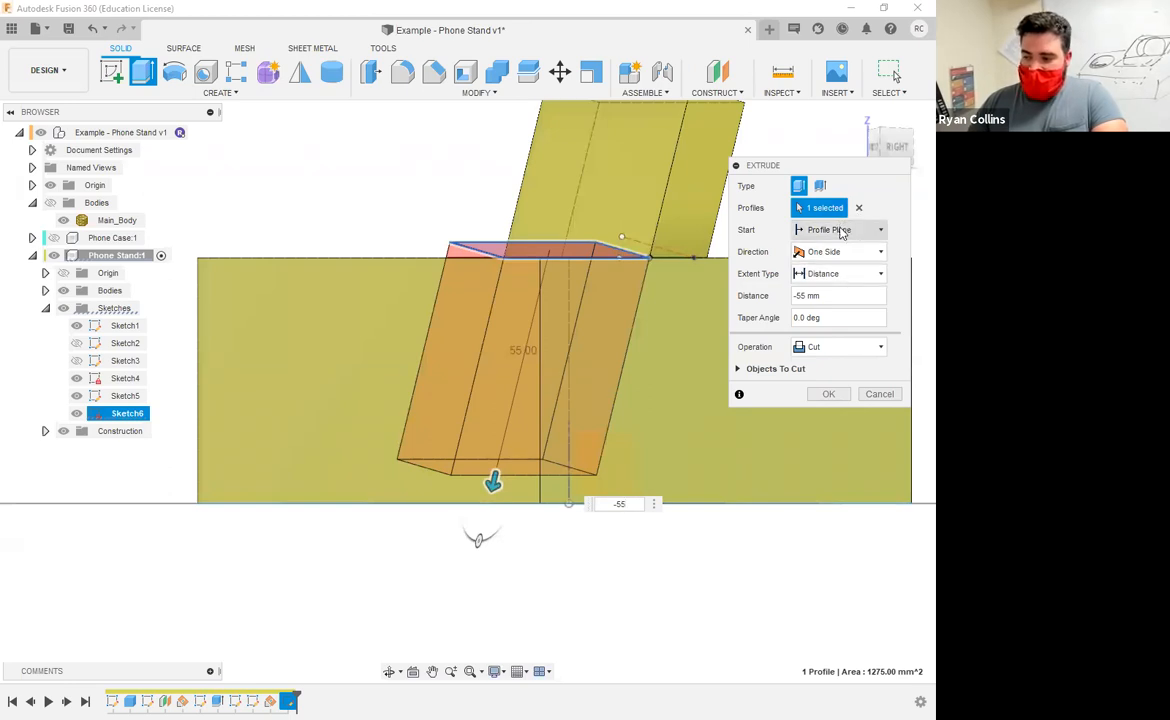
Set the cut's extent to To Object at the block's bottom face with a -5 mm offset, and complete the extrusion
click(826, 278)
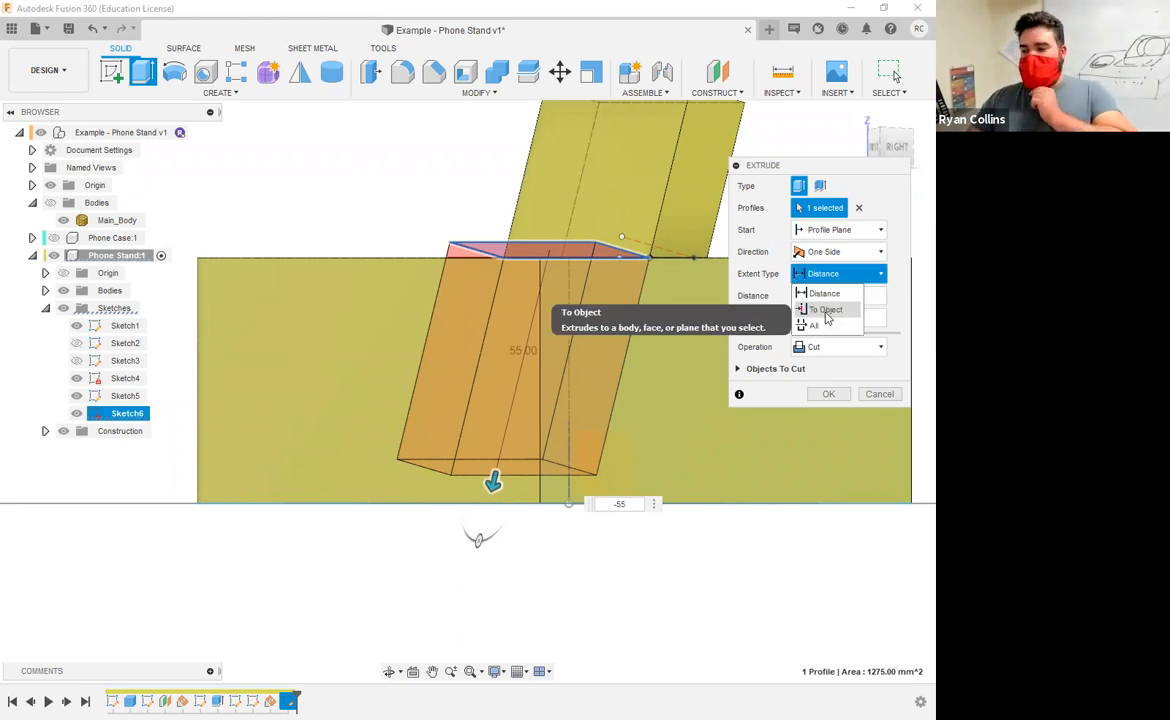
click(826, 311)
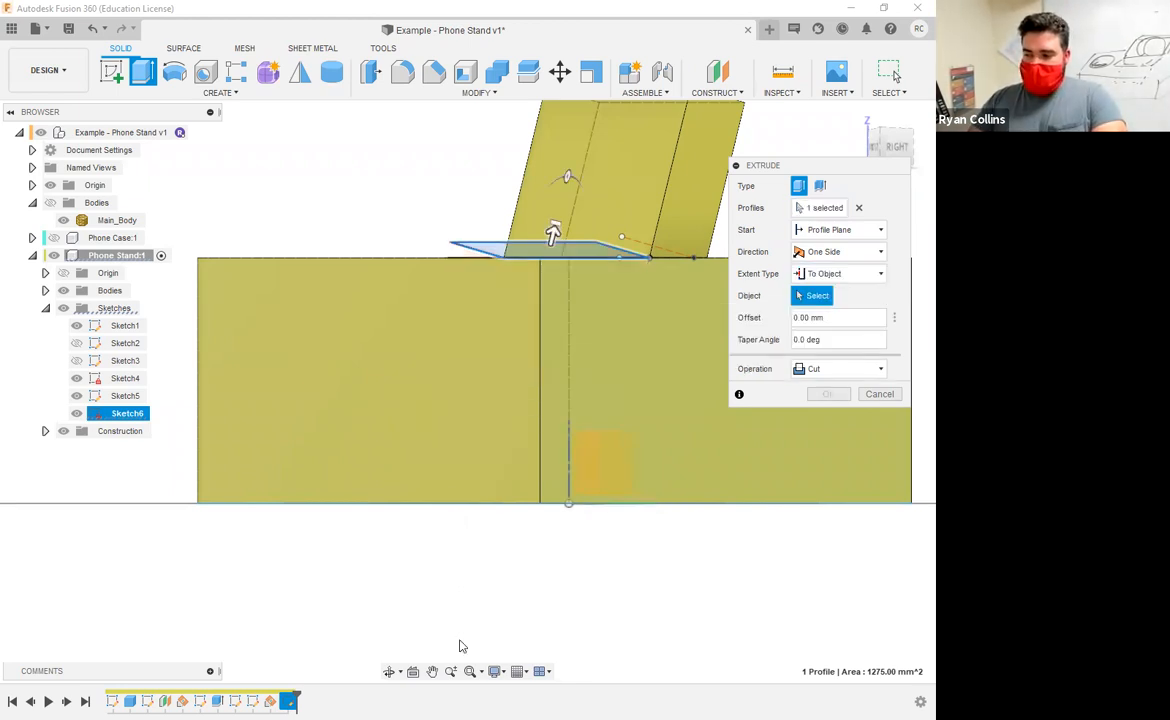
mouse_move(531, 591)
shift+middle_down()
mouse_move(556, 584)
mouse_move(512, 470)
shift+middle_up()
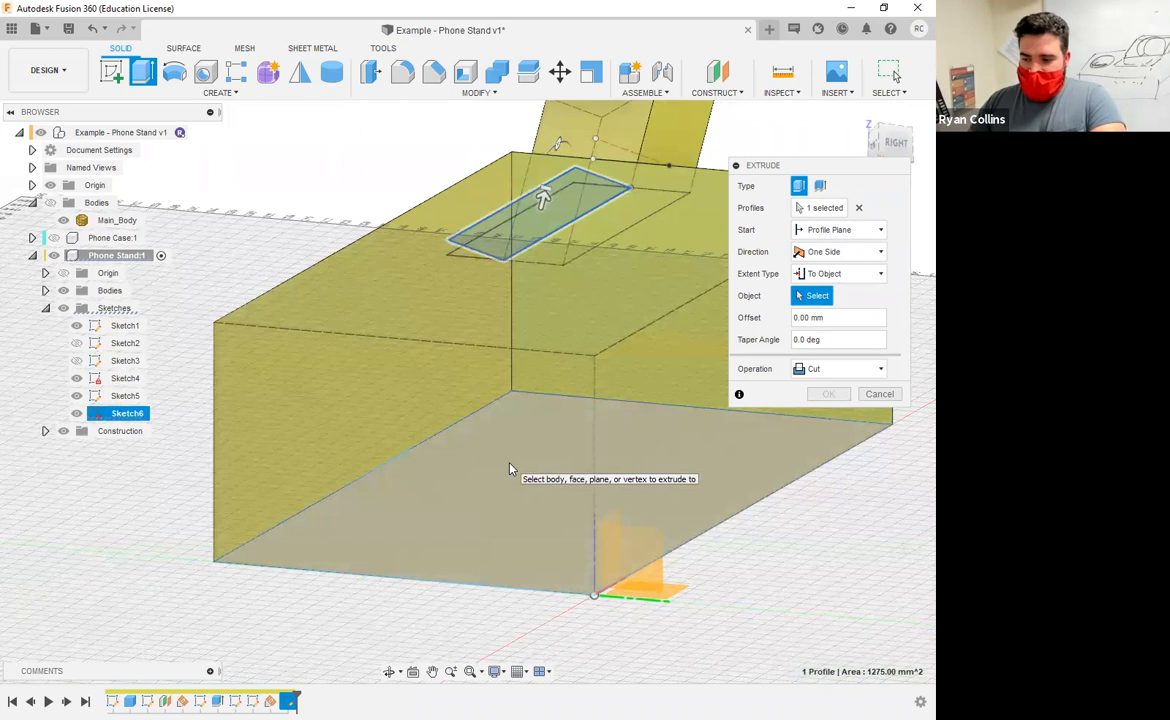
click(410, 553)
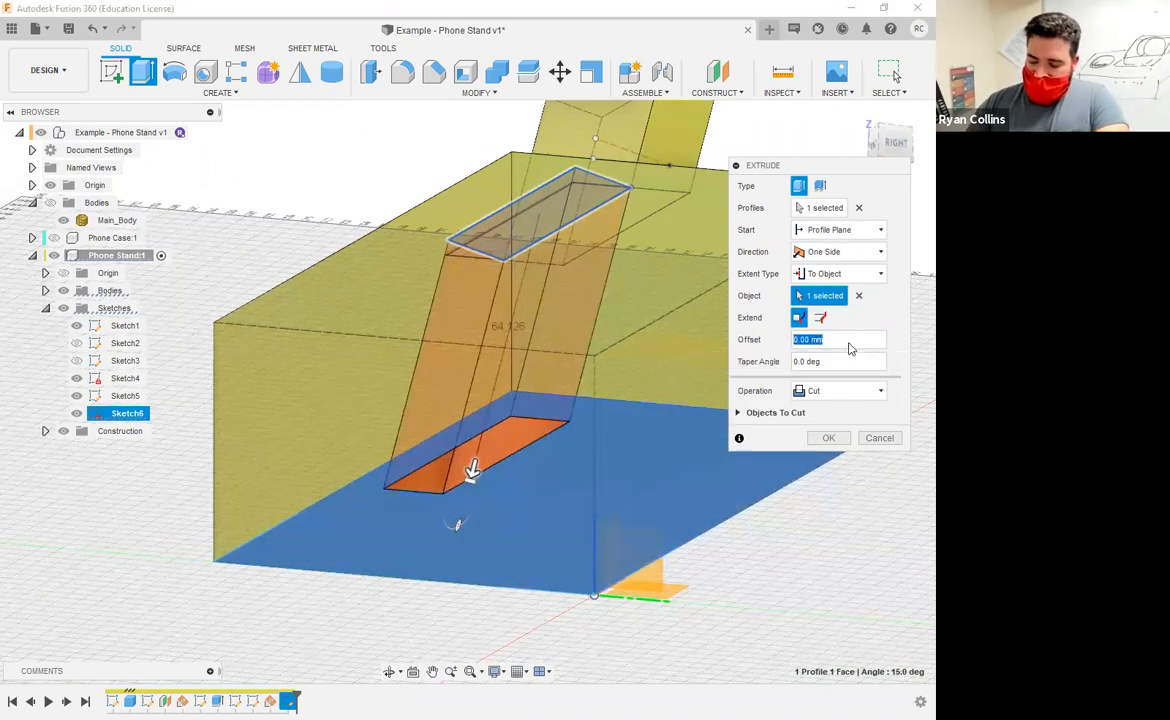
text(5)
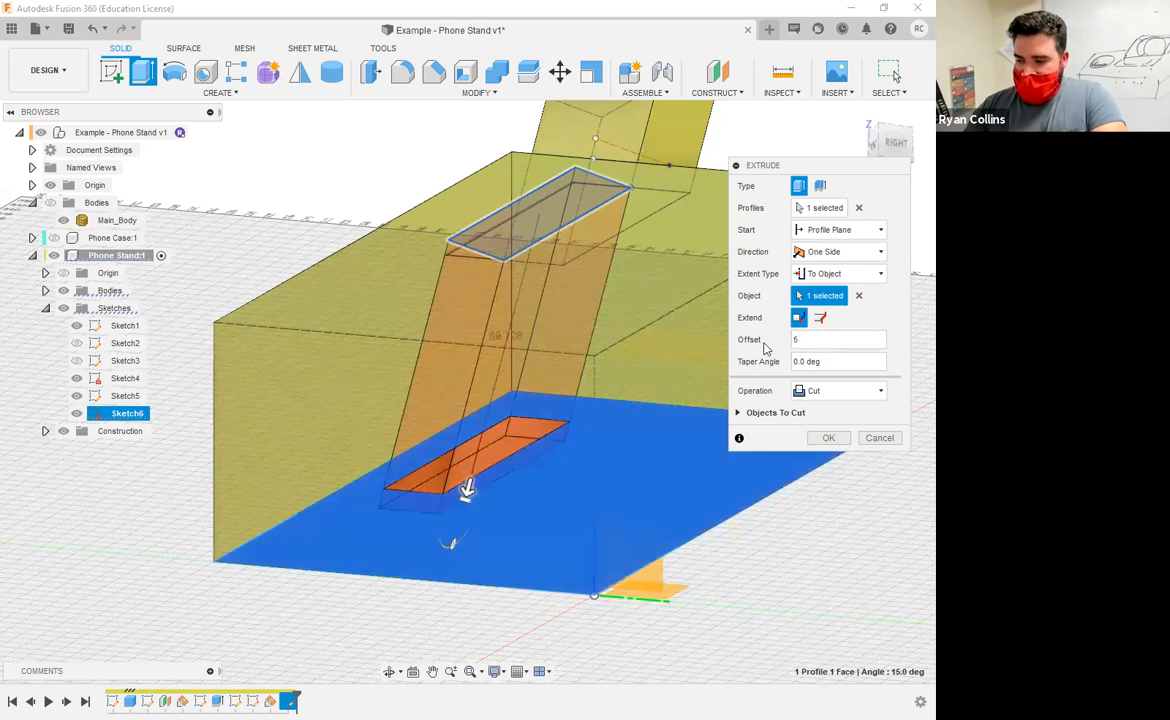
key(Left)
text(-)
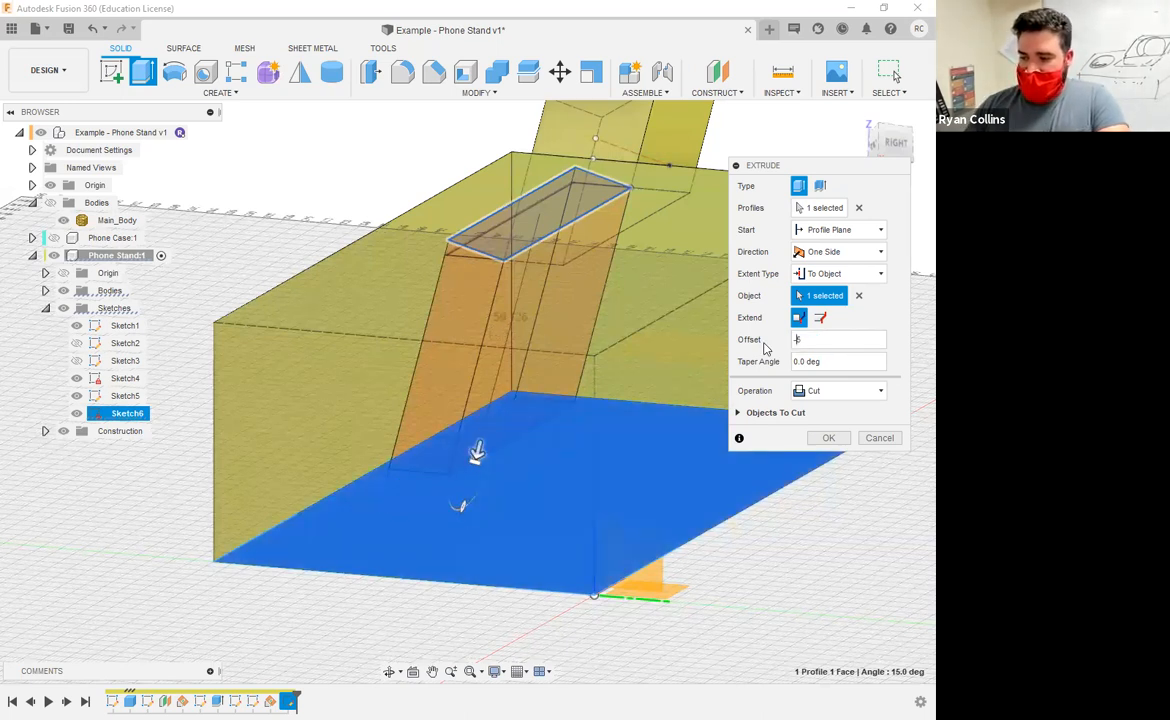
shift+middle_drag(477, 452, 477, 452)
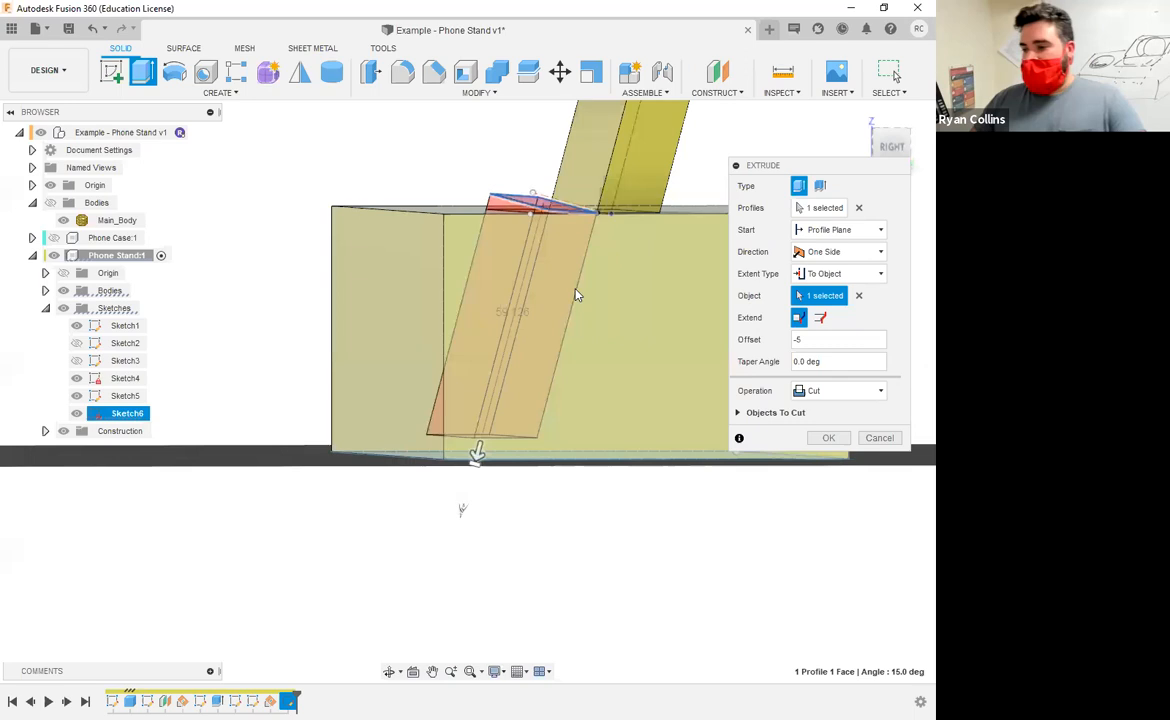
click(829, 439)
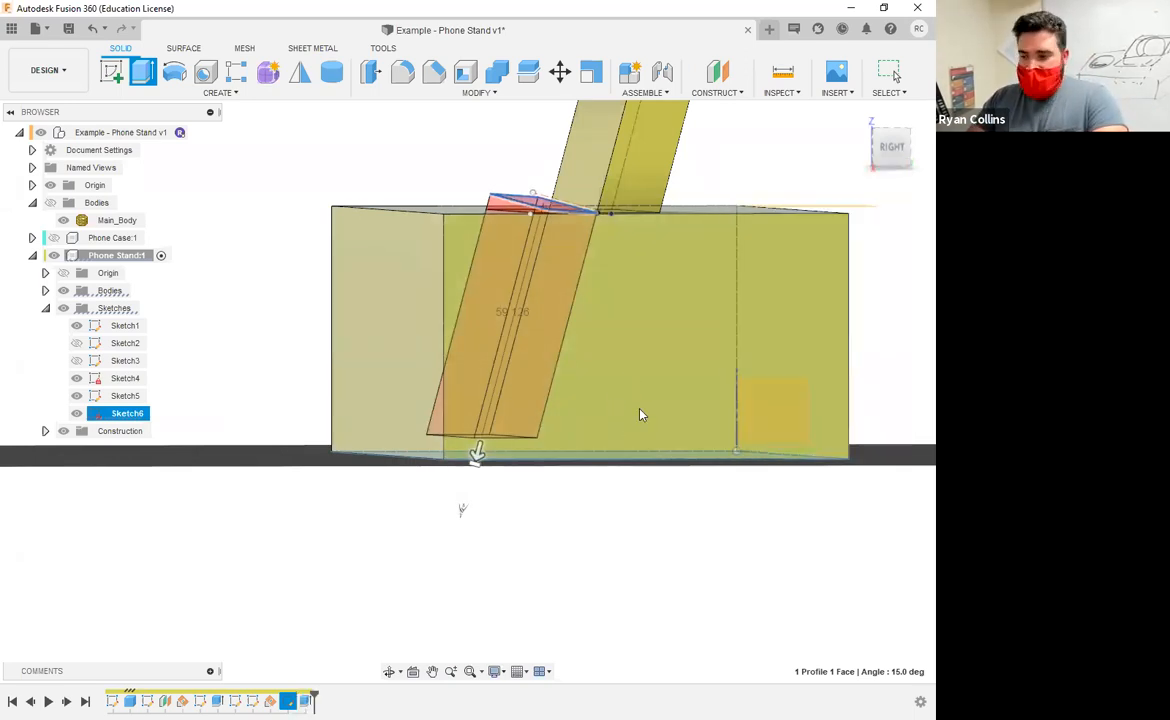
Examine the tilted slot inside the block and measure the slot's opening profile on the top face
click(650, 360)
mouse_move(650, 360)
shift+middle_down()
mouse_move(629, 365)
mouse_move(603, 405)
mouse_move(666, 376)
mouse_move(669, 347)
mouse_move(513, 404)
mouse_move(503, 393)
shift+middle_up()
click(348, 548)
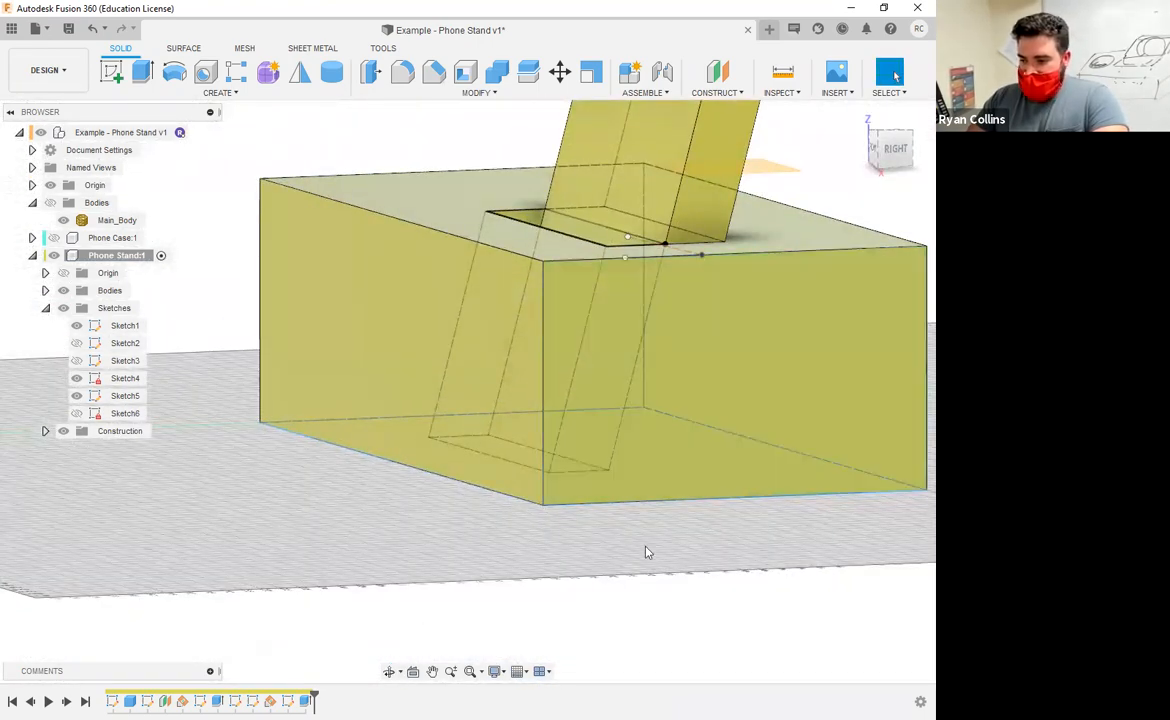
mouse_move(669, 496)
shift+middle_down()
mouse_move(666, 478)
mouse_move(663, 488)
shift+middle_up()
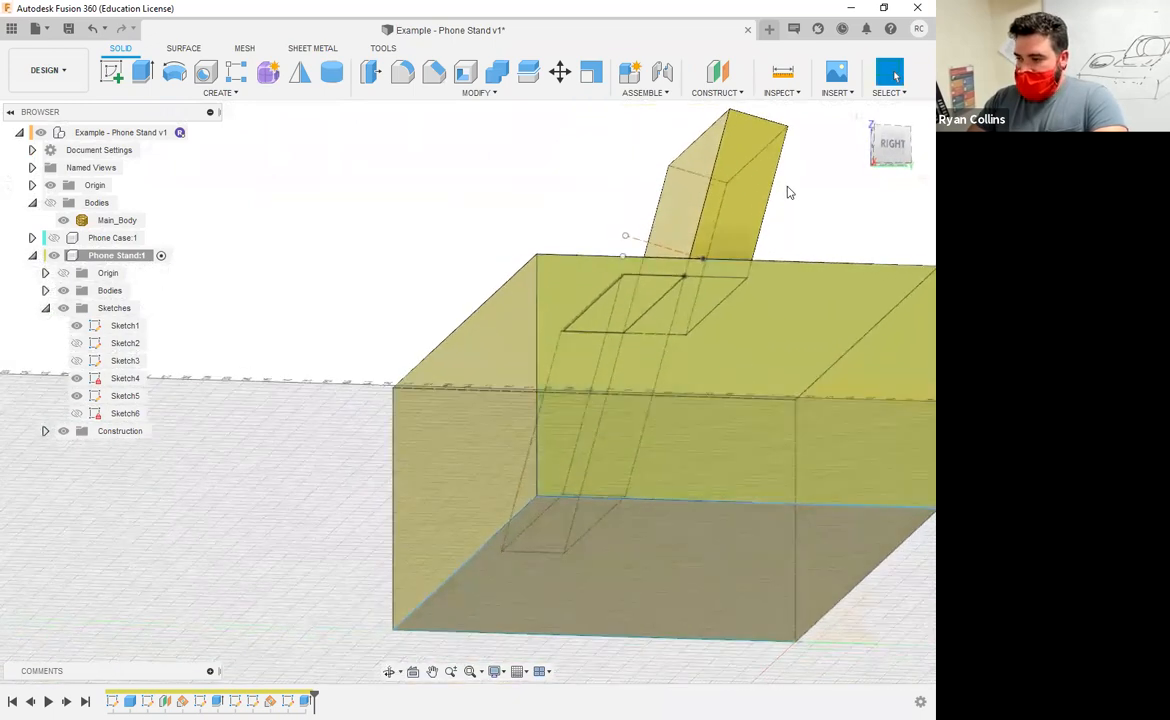
key(i)
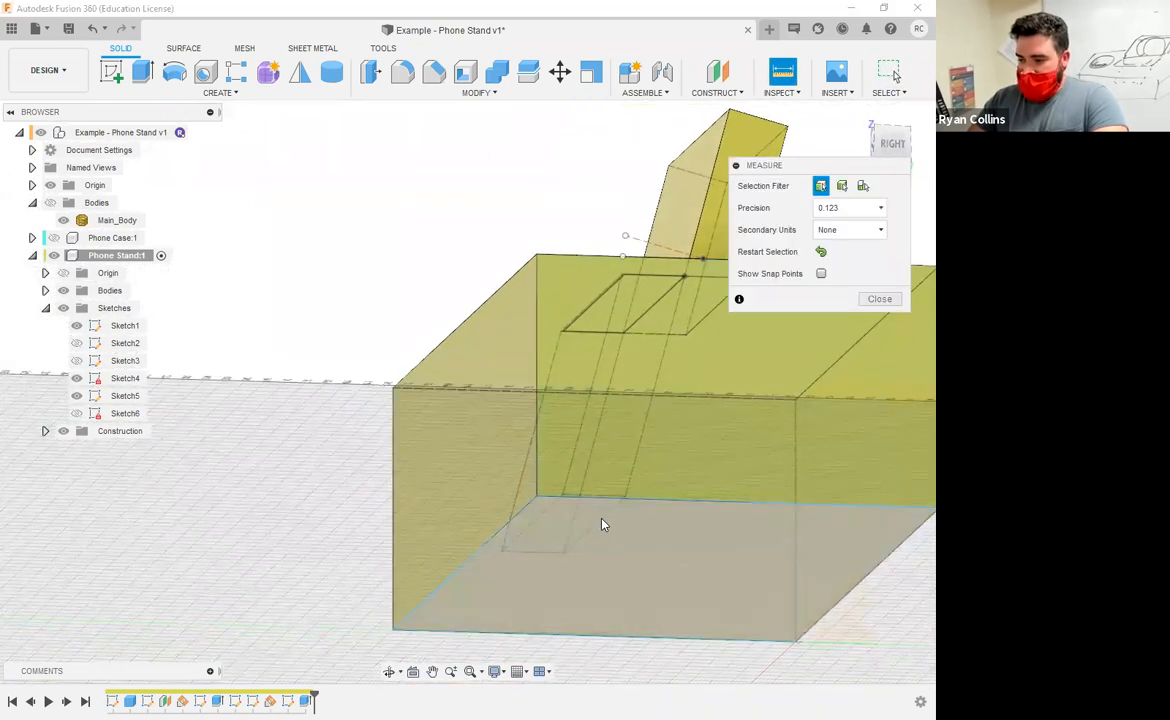
scroll(603, 521, up, 5)
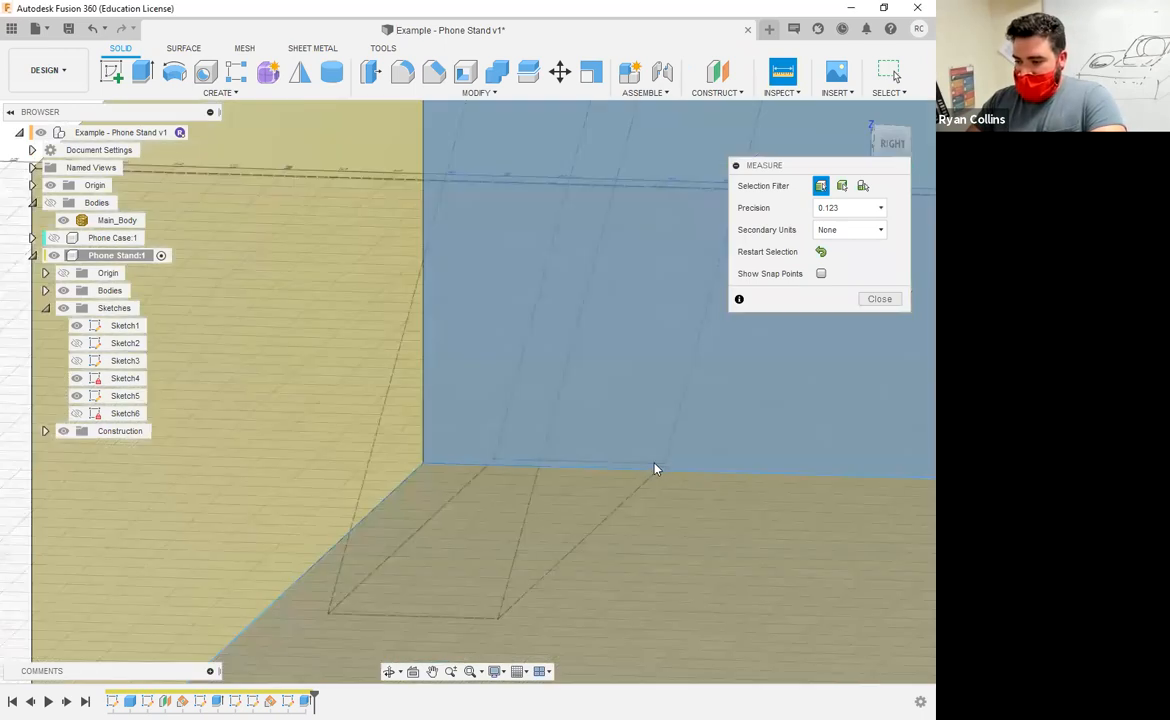
click(607, 424)
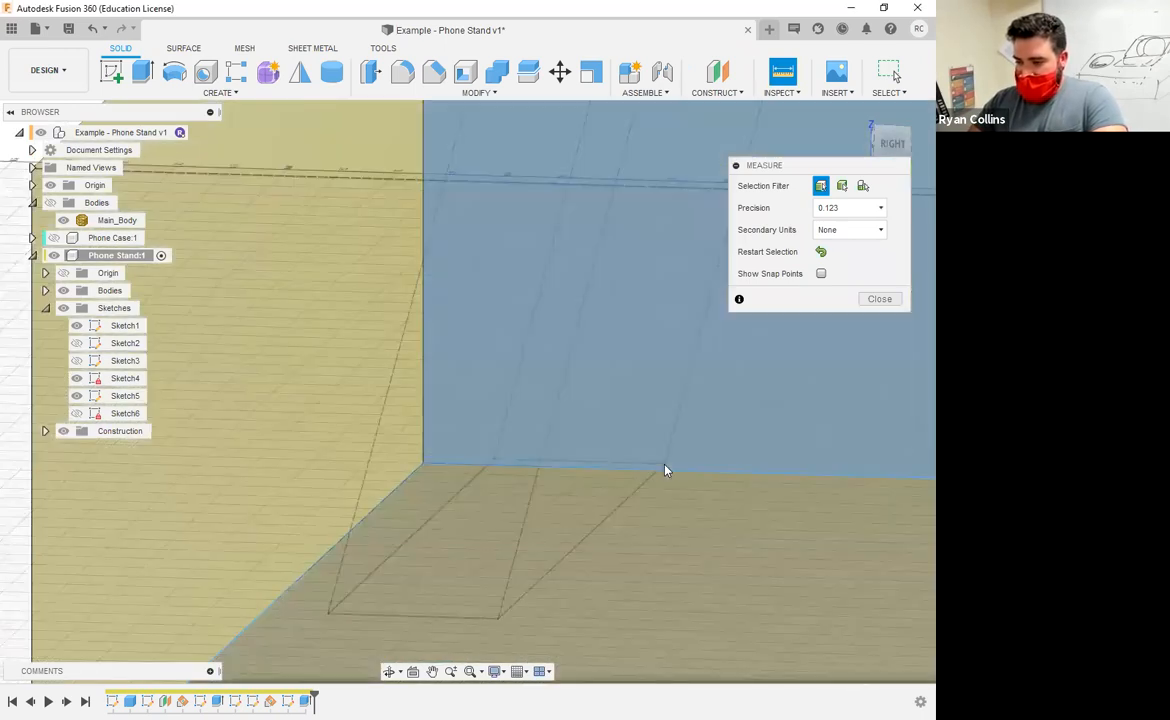
shift+middle_drag(604, 562, 628, 129)
shift+middle_drag(592, 294, 645, 105)
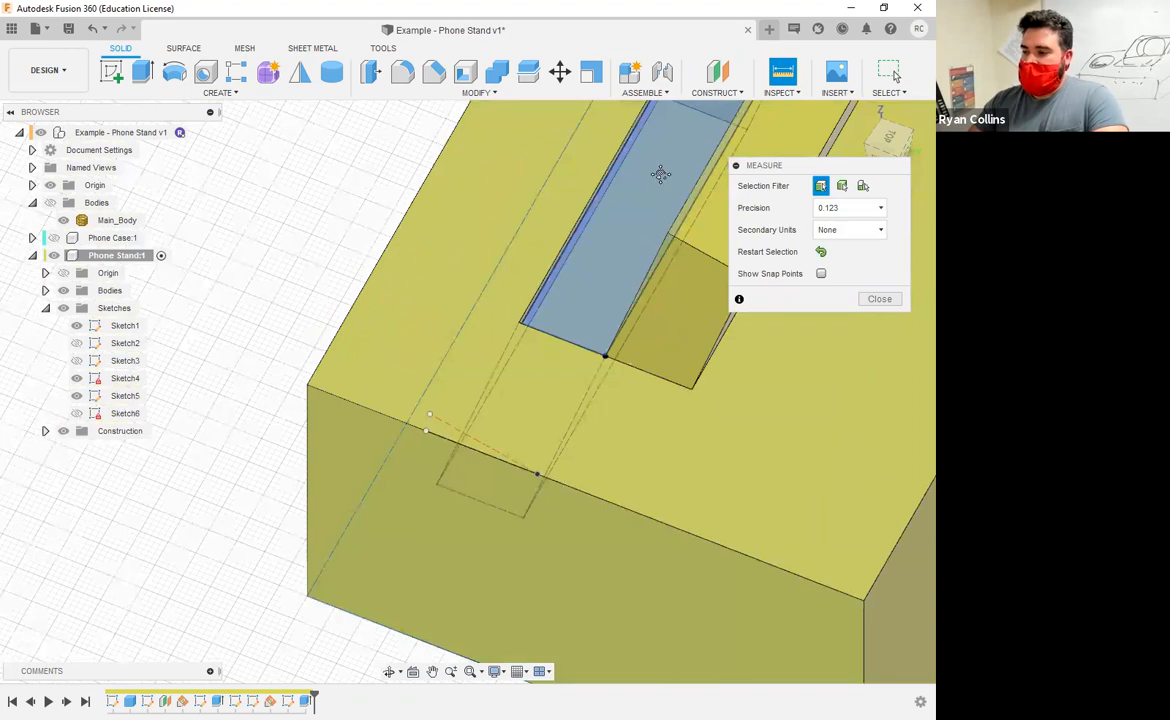
shift+middle_drag(660, 174, 720, 182)
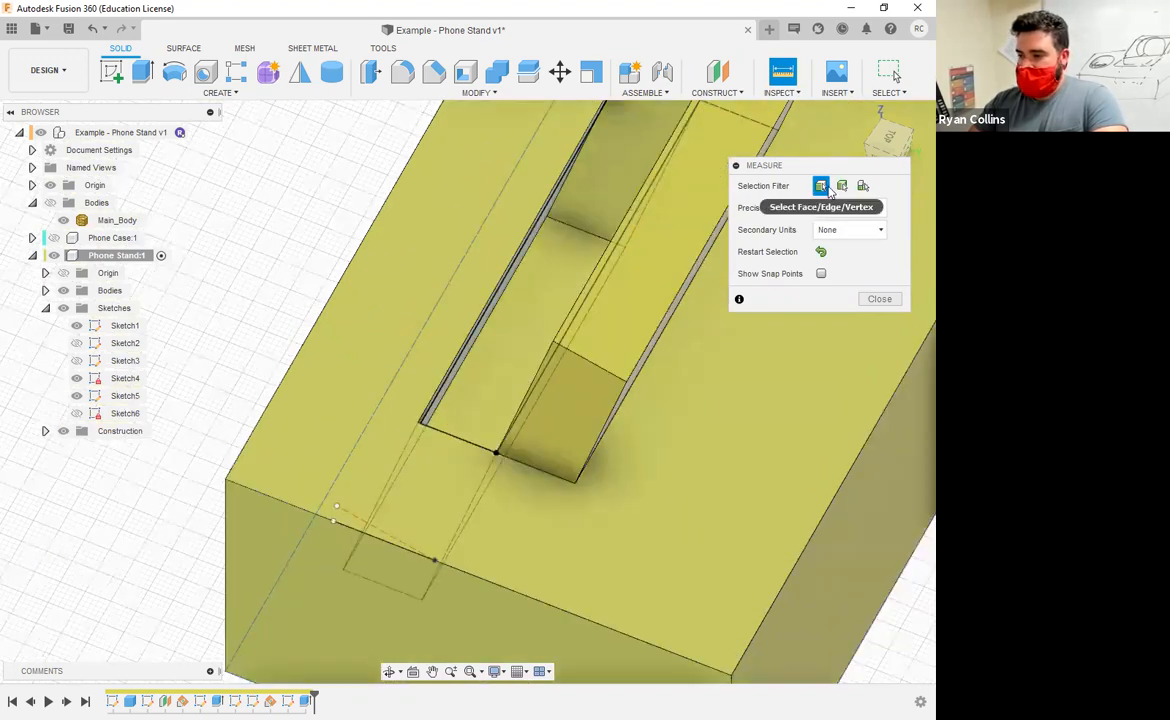
mouse_move(605, 242)
shift+middle_down()
mouse_move(598, 227)
mouse_move(608, 224)
mouse_move(574, 308)
shift+middle_up()
click(569, 290)
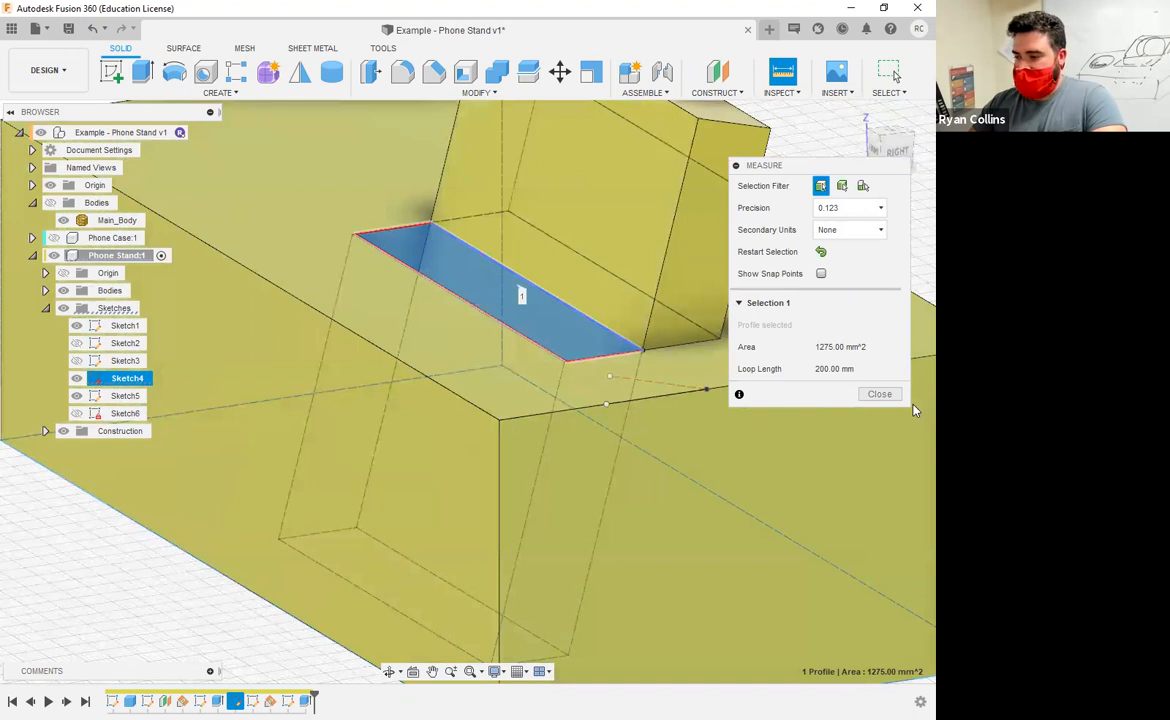
click(880, 394)
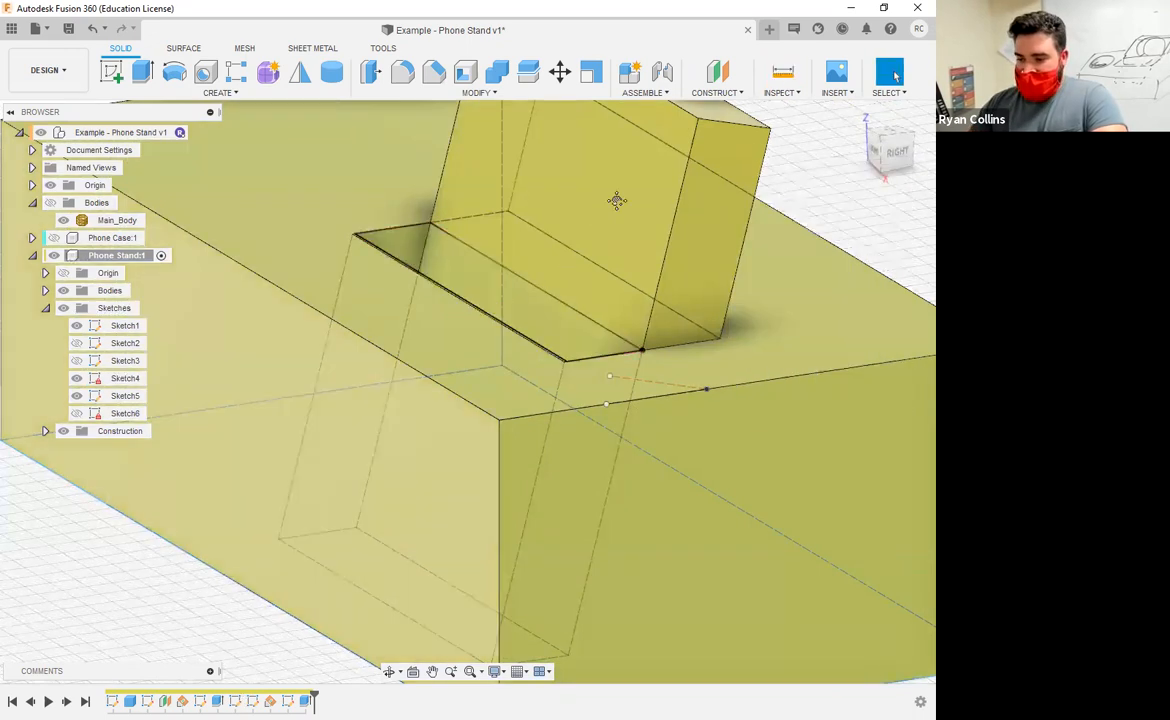
Edit the base box feature from the start of the model history and set its height to 50 mm
shift+middle_drag(616, 200, 580, 491)
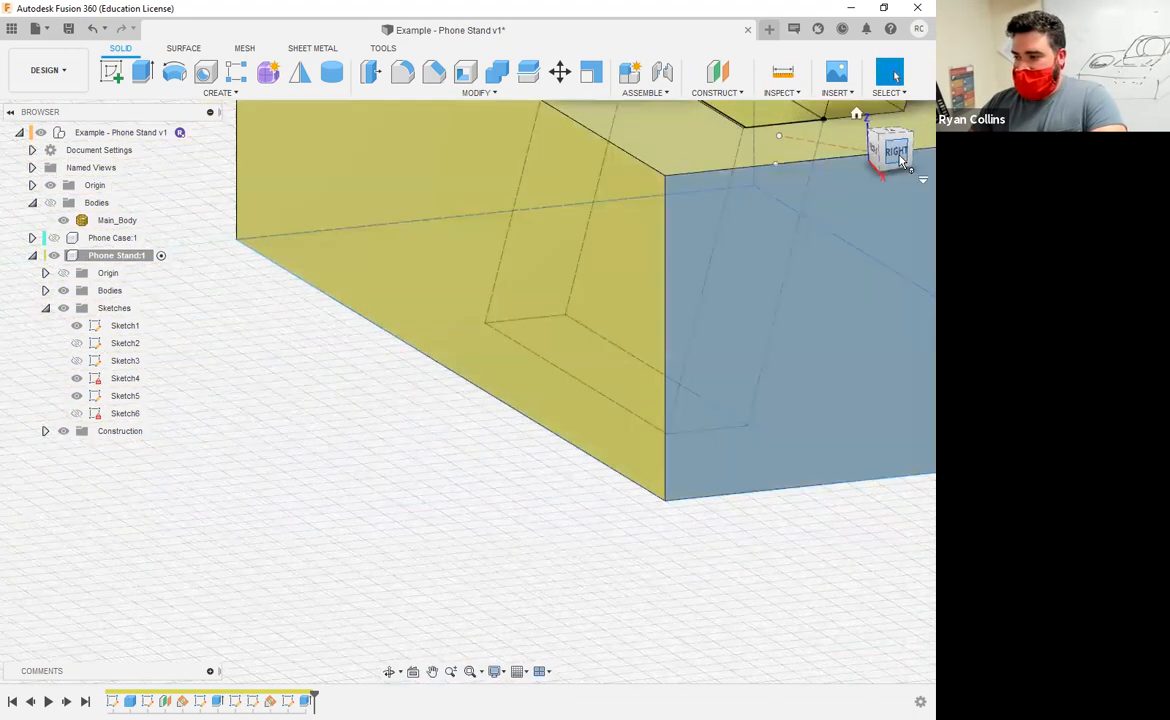
click(897, 152)
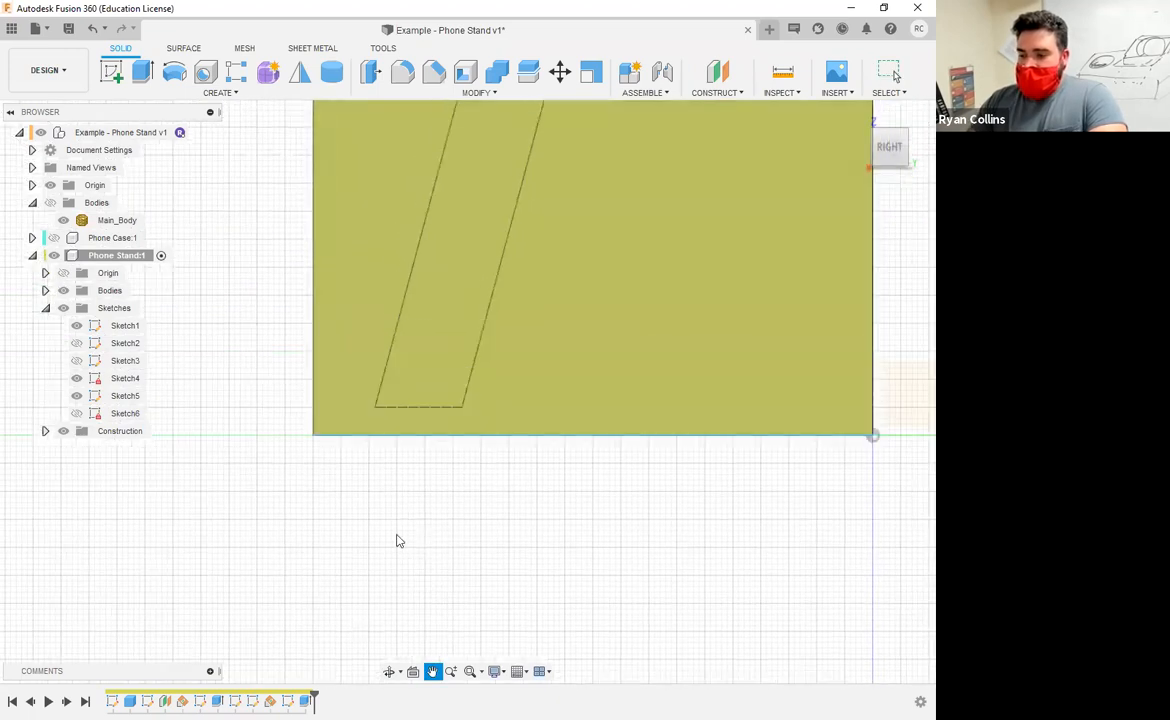
middle_drag(397, 535, 373, 571)
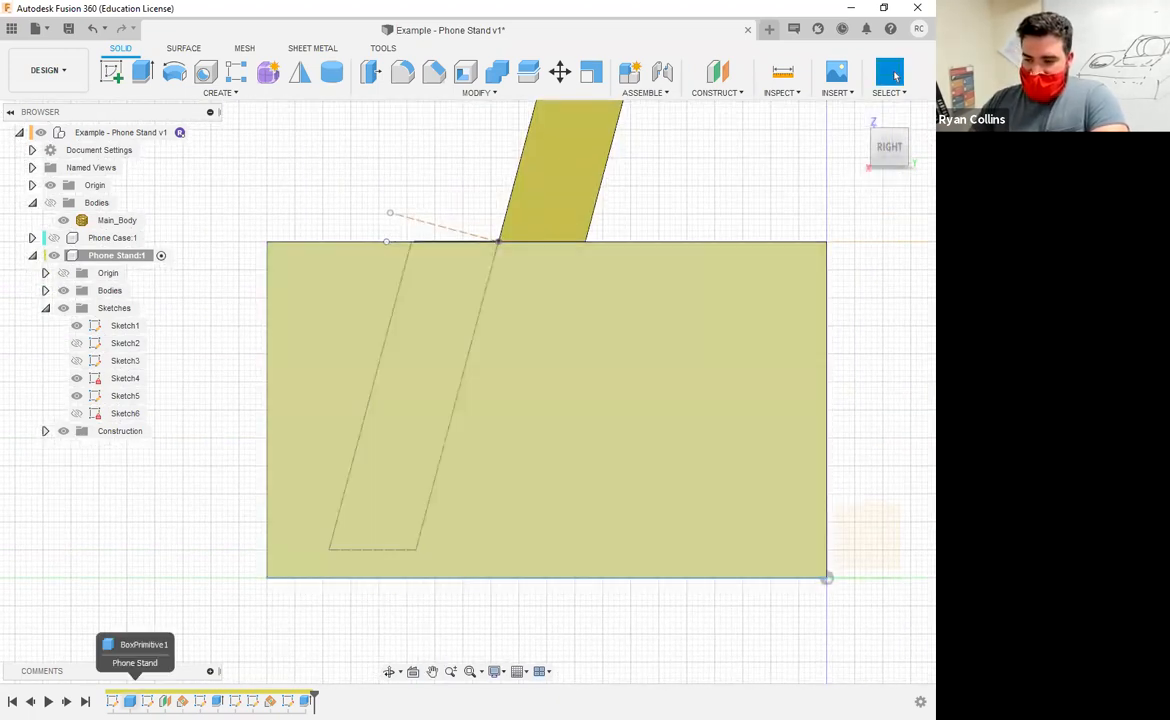
right_click(130, 701)
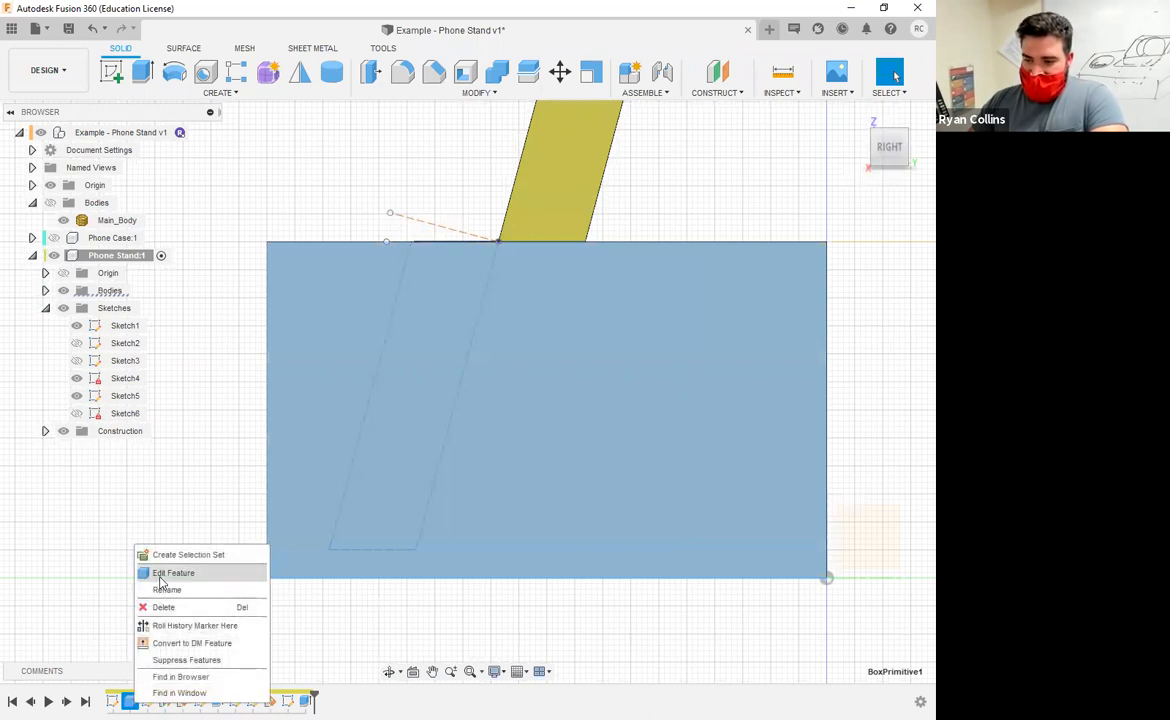
click(160, 580)
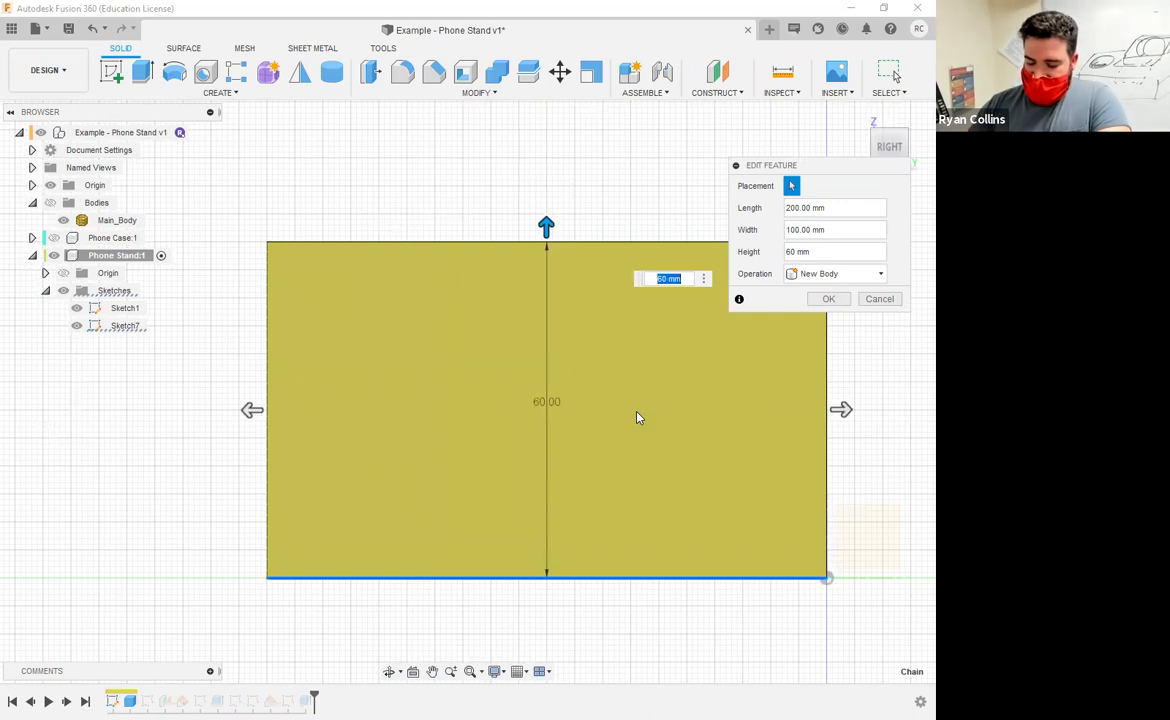
text(50)
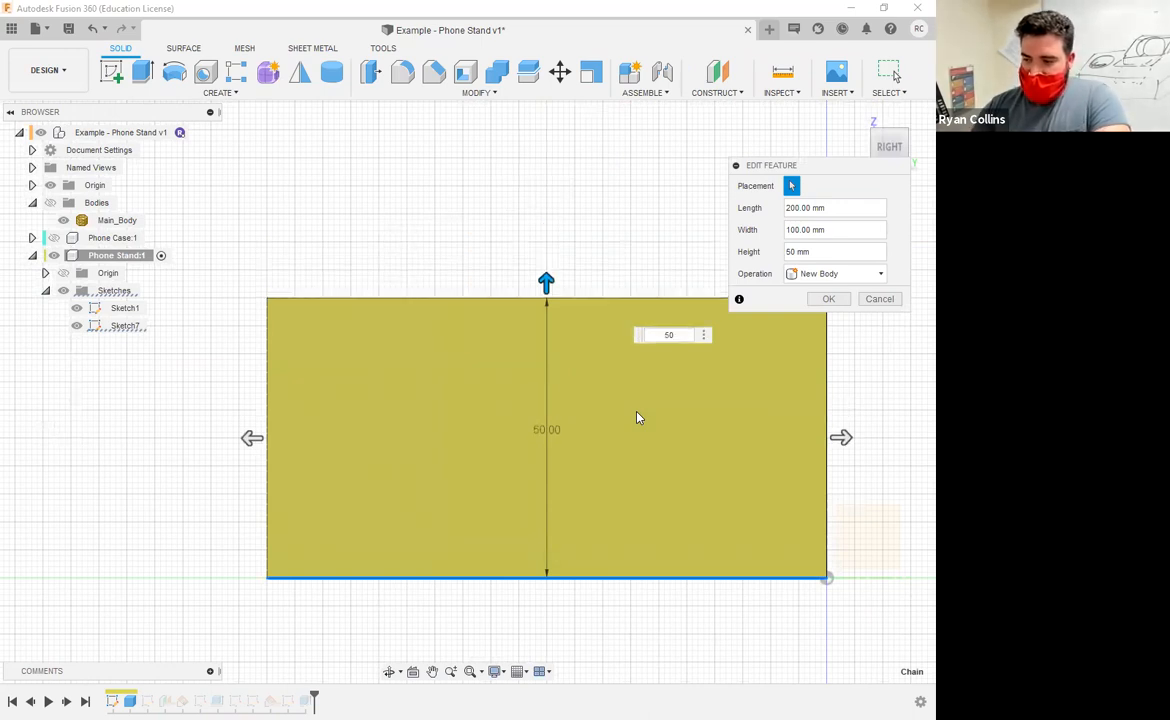
key(Return)
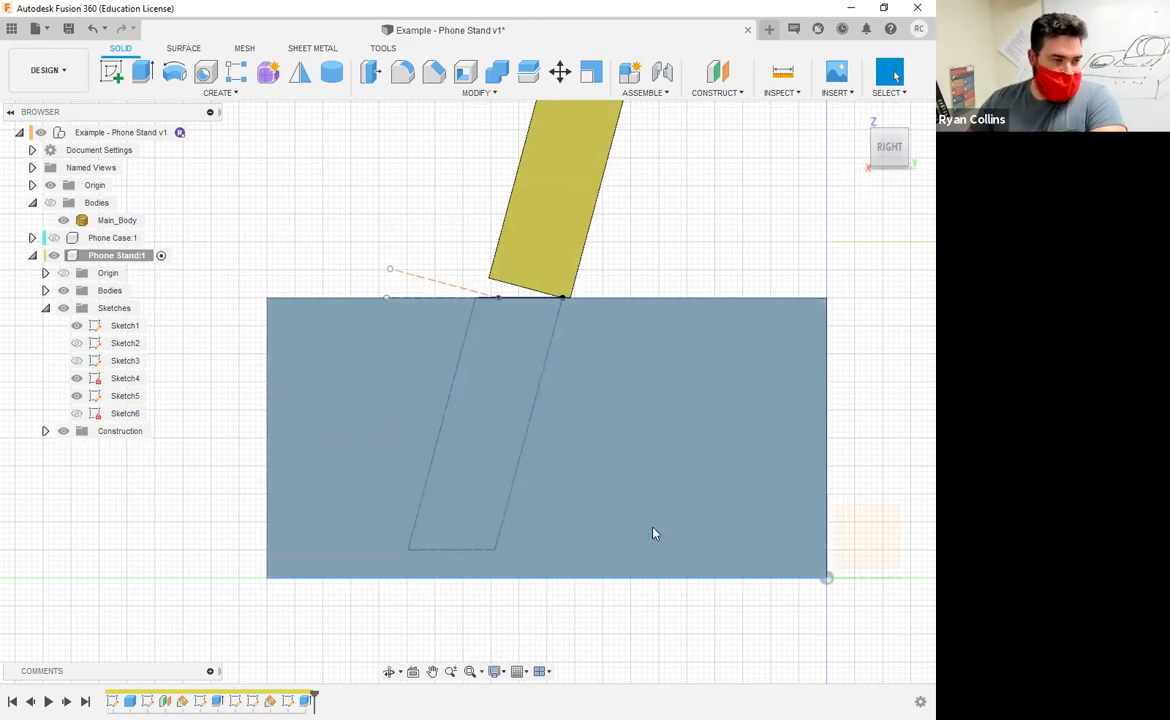
Check how the slot and back support follow the new block height, and undo the height change
shift+middle_drag(206, 489, 227, 501)
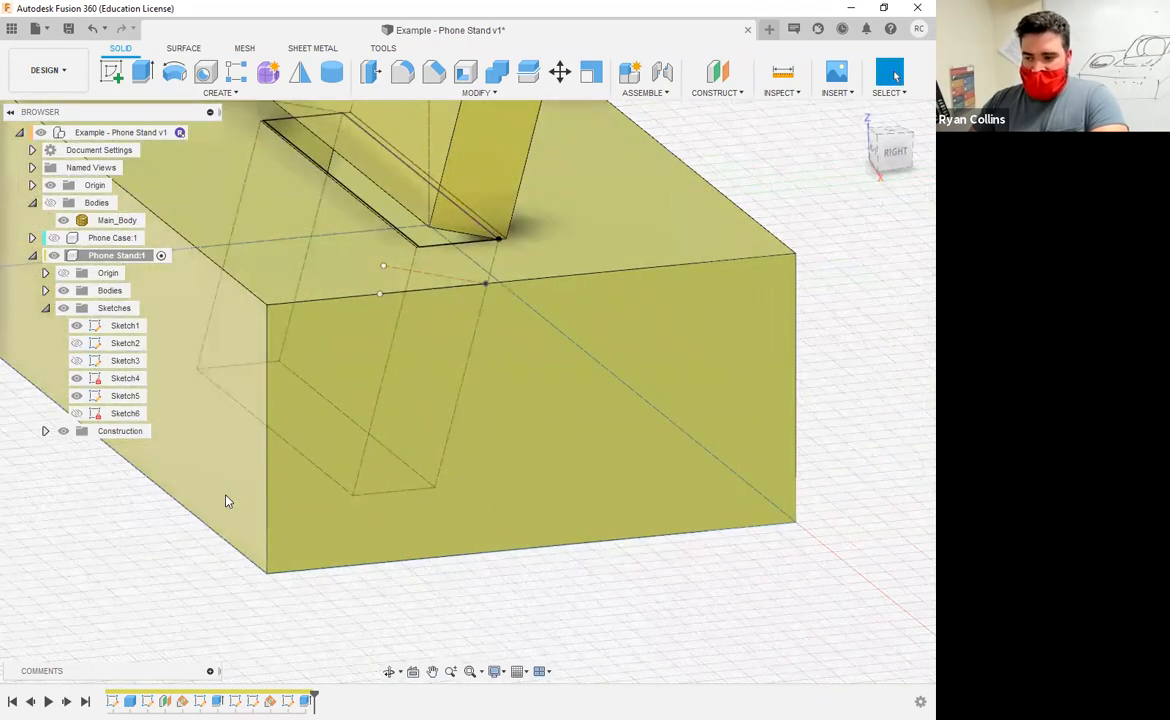
shift+middle_drag(567, 442, 512, 449)
shift+middle_drag(603, 470, 548, 446)
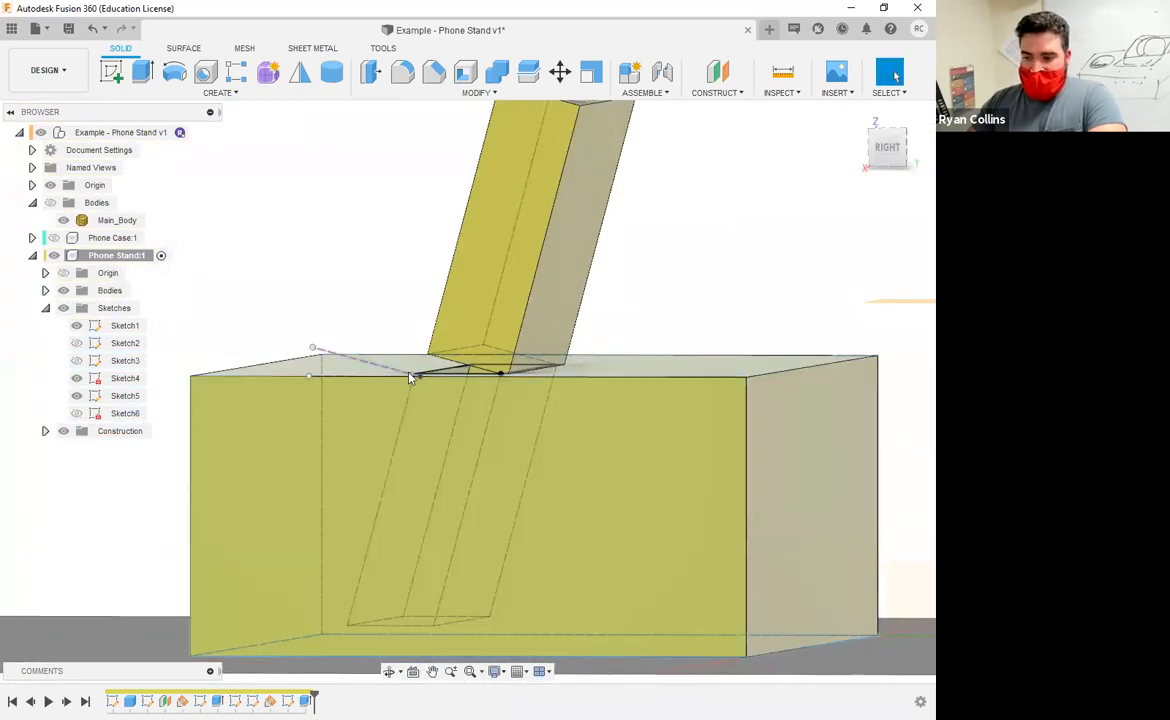
click(334, 378)
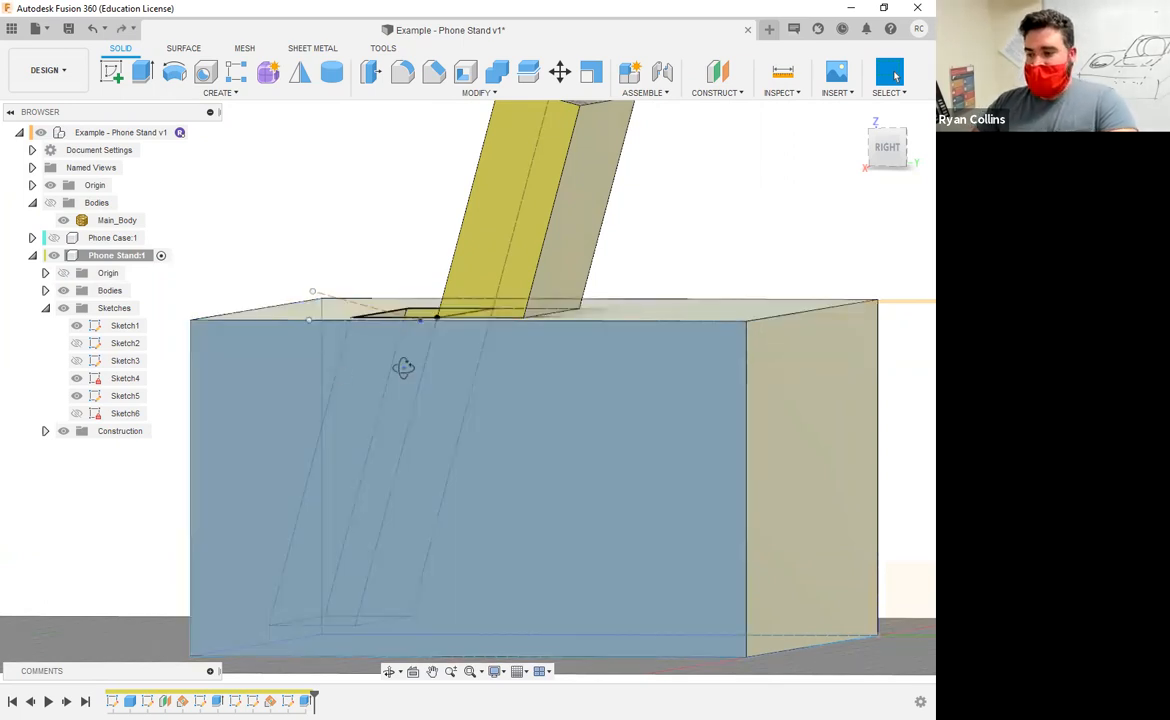
shift+middle_drag(405, 366, 436, 382)
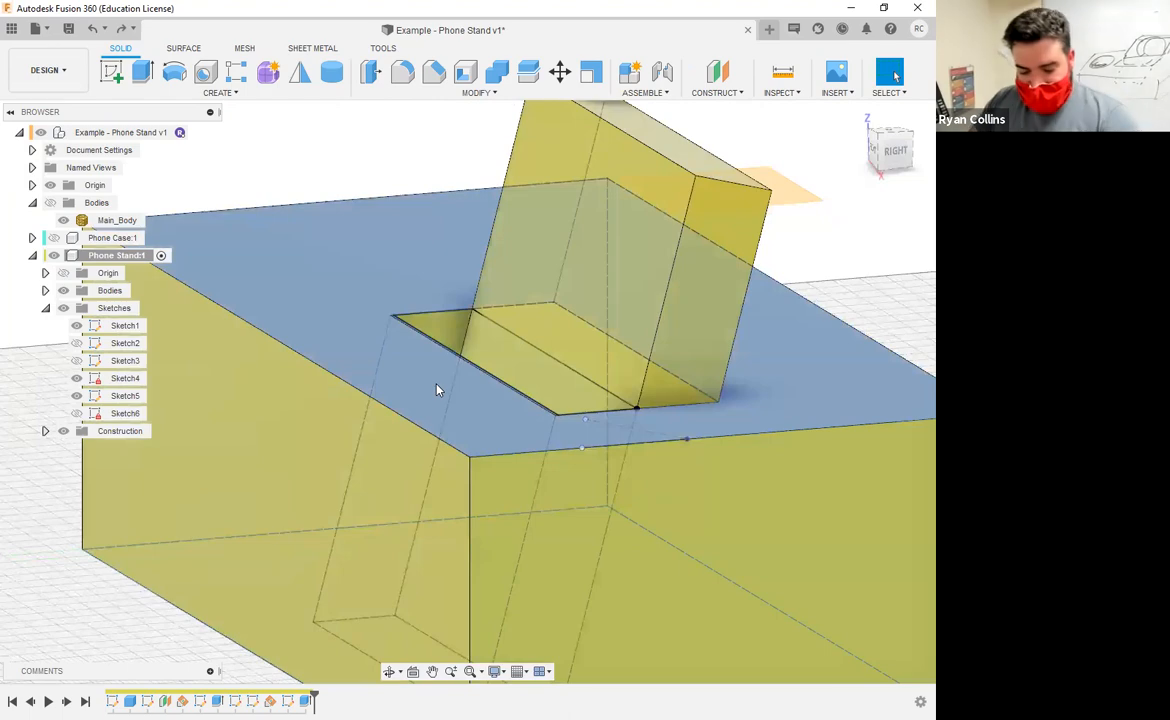
scroll(439, 389, down, 4)
shift+middle_drag(435, 437, 486, 459)
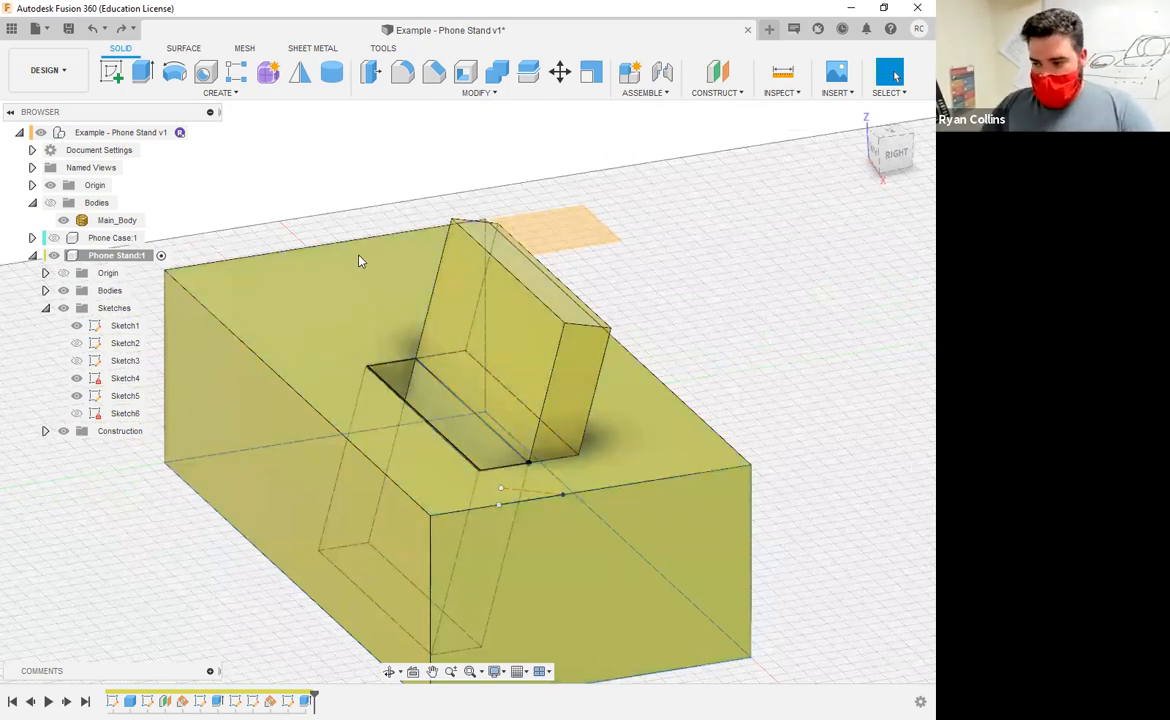
Sketch a 100 mm diameter circle on the support's slanted front face, centred on its lower edge's midpoint, and finish the sketch
click(418, 301)
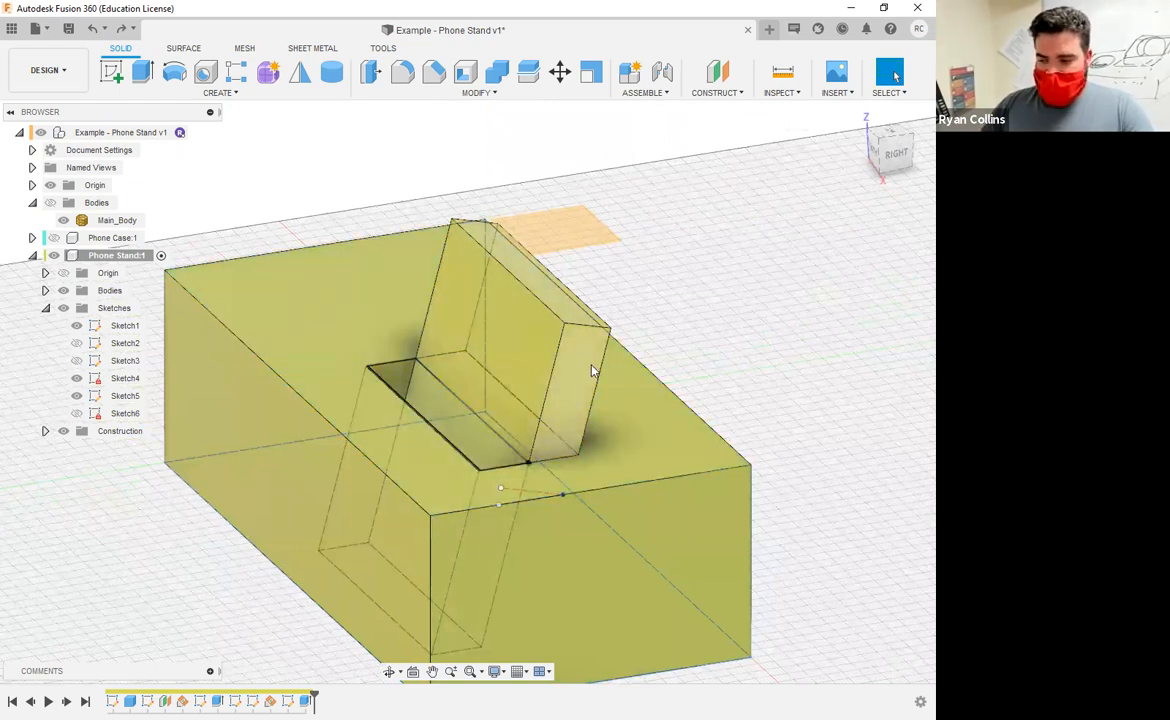
click(113, 75)
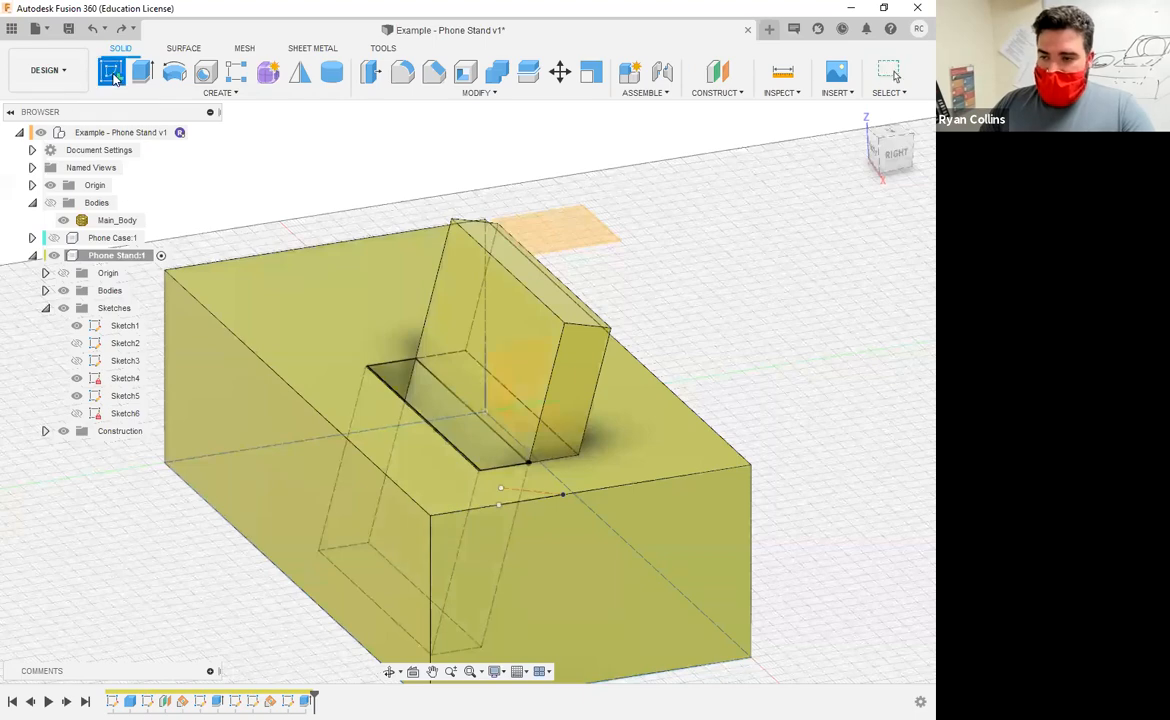
mouse_move(410, 294)
shift+middle_down()
mouse_move(470, 321)
mouse_move(446, 326)
mouse_move(437, 366)
shift+middle_up()
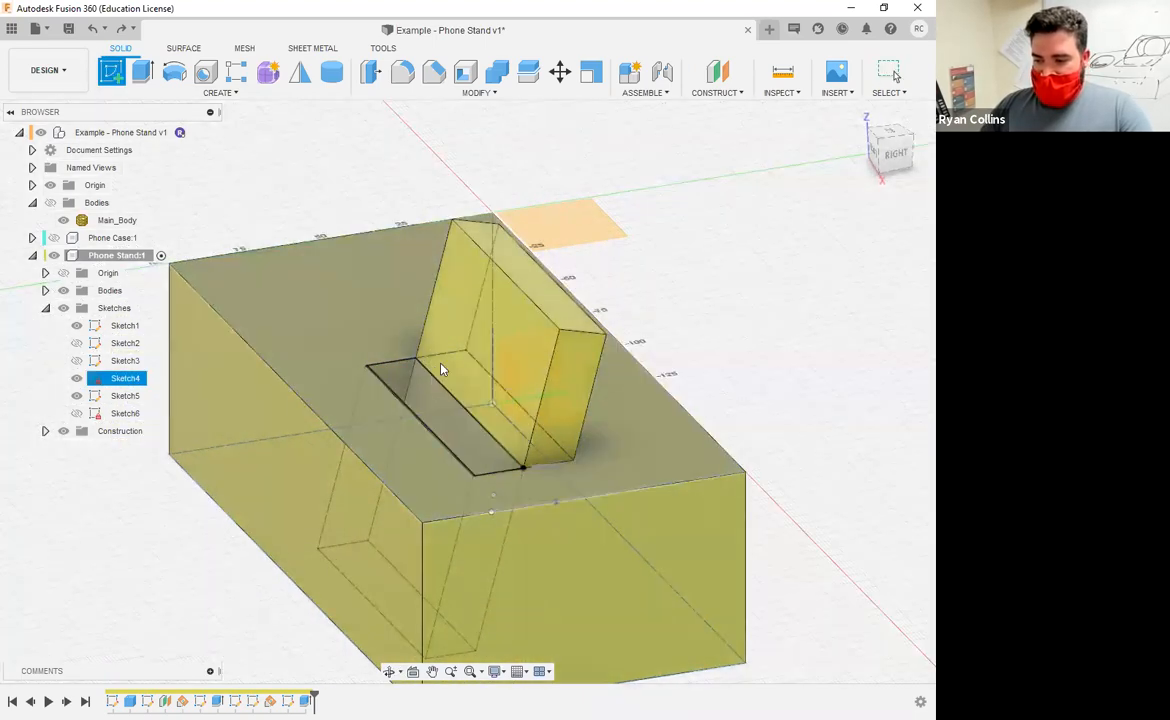
click(442, 369)
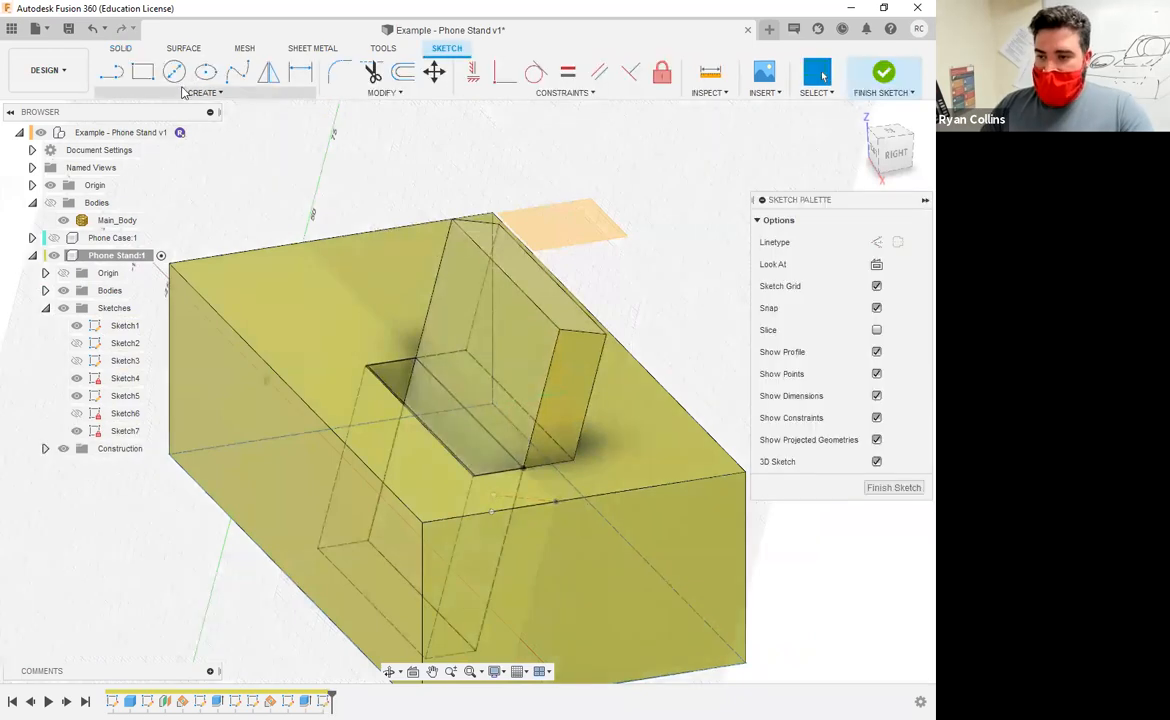
click(174, 73)
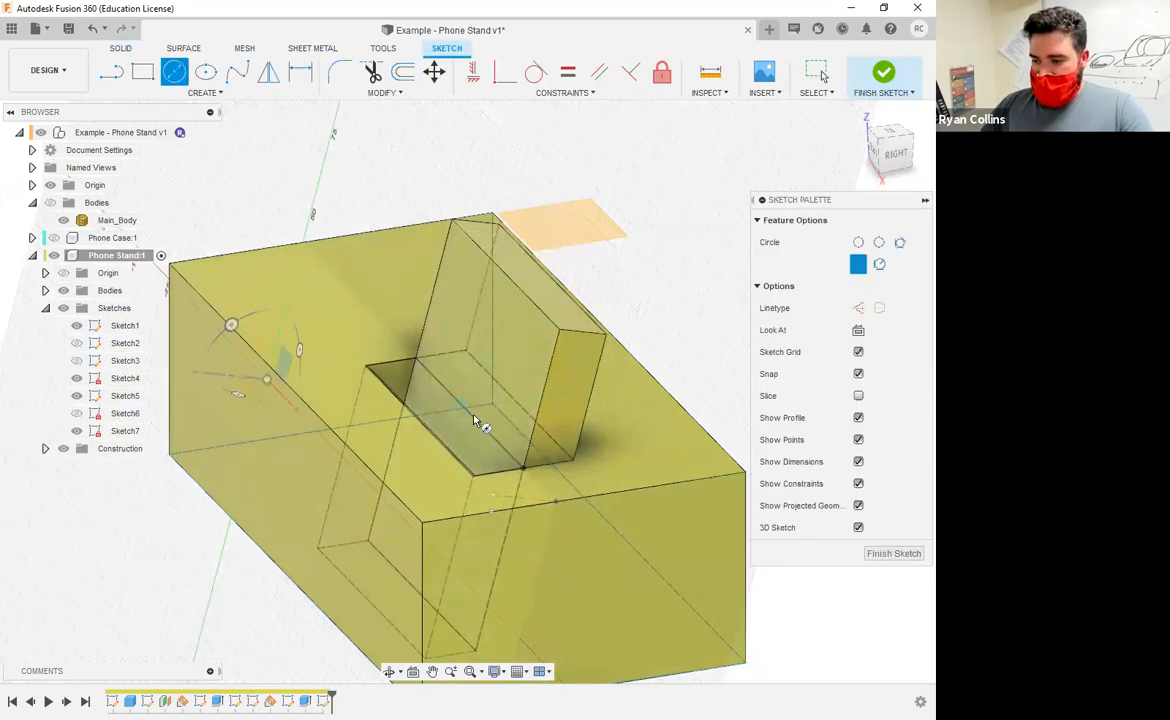
scroll(487, 437, up, 5)
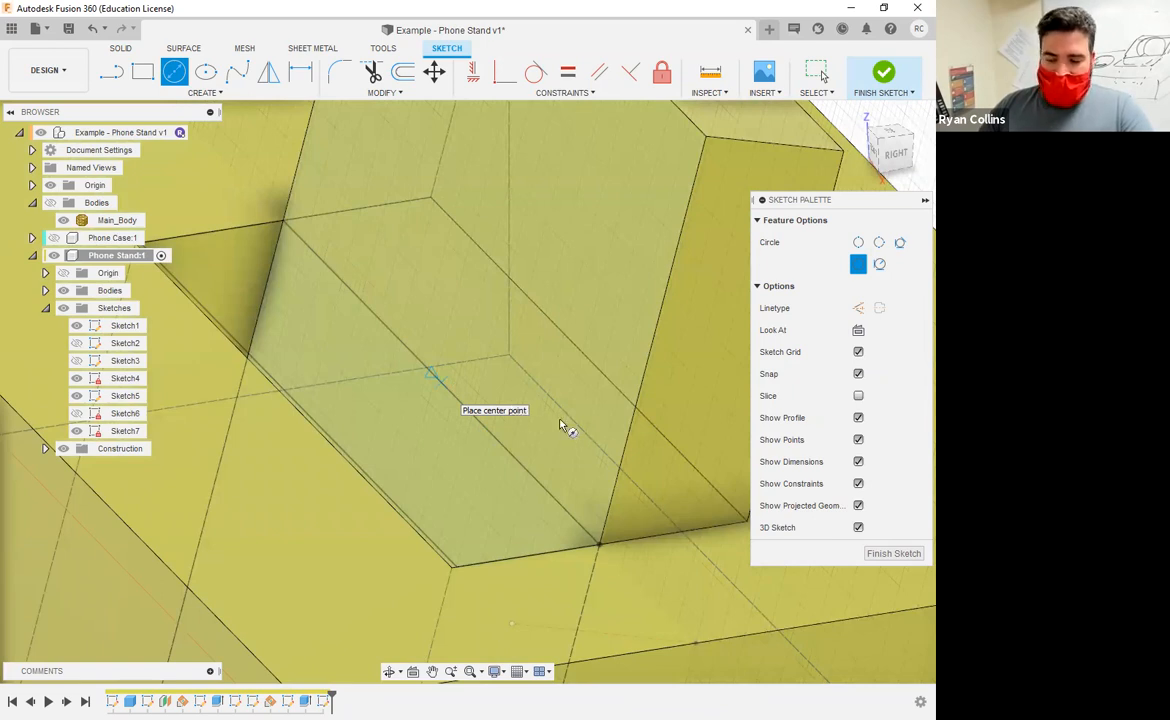
click(440, 382)
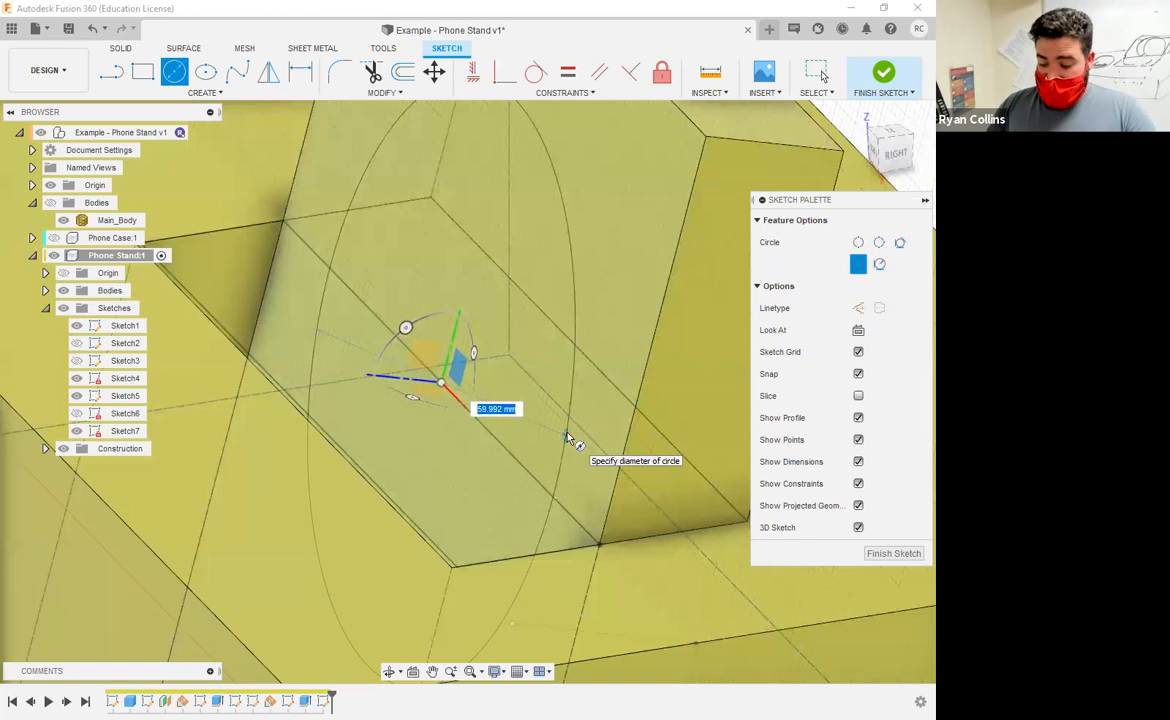
text(100)
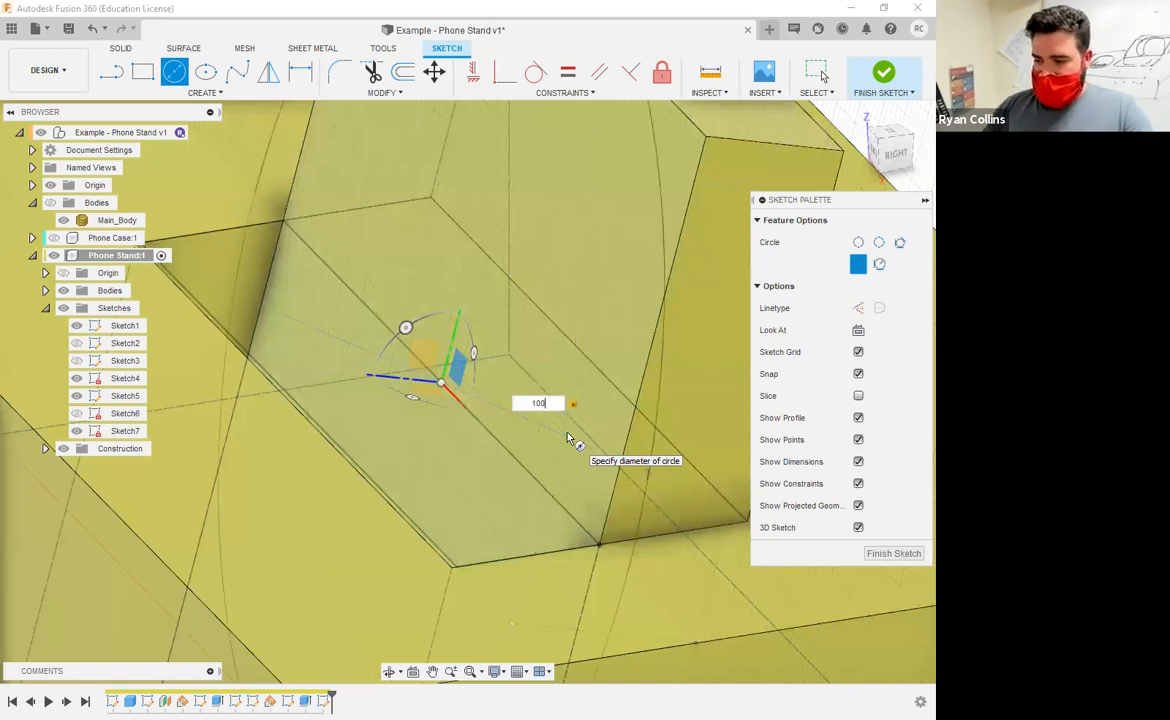
shift+middle_drag(568, 438, 590, 459)
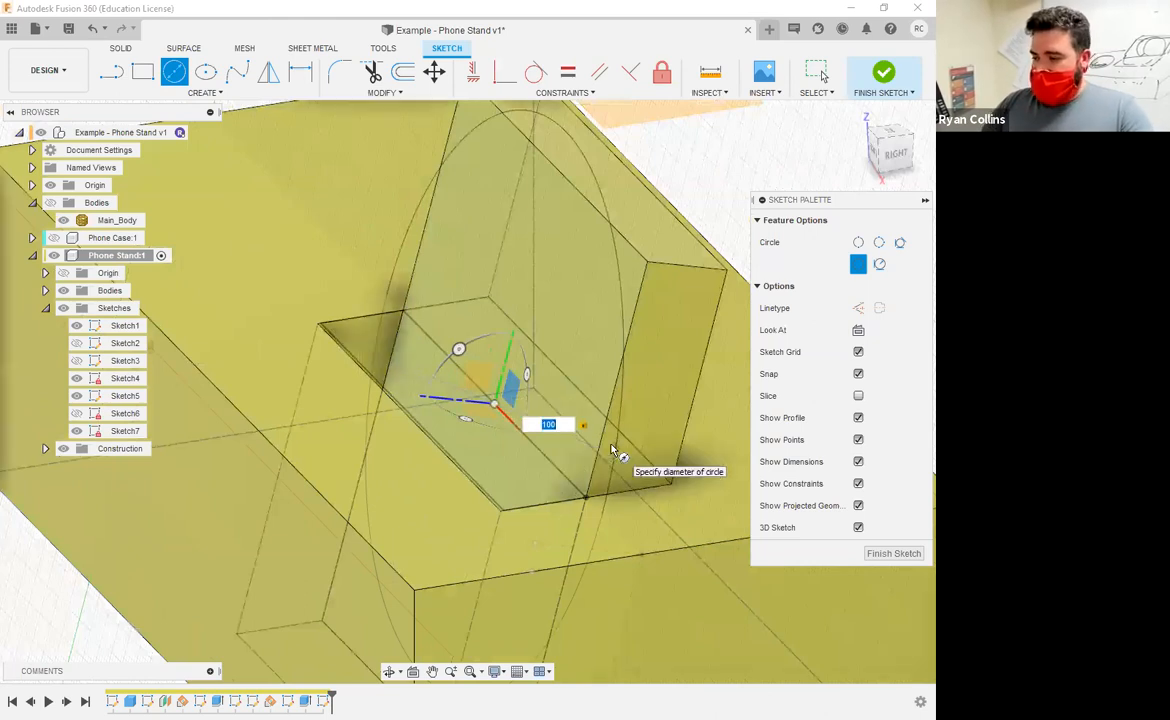
click(879, 558)
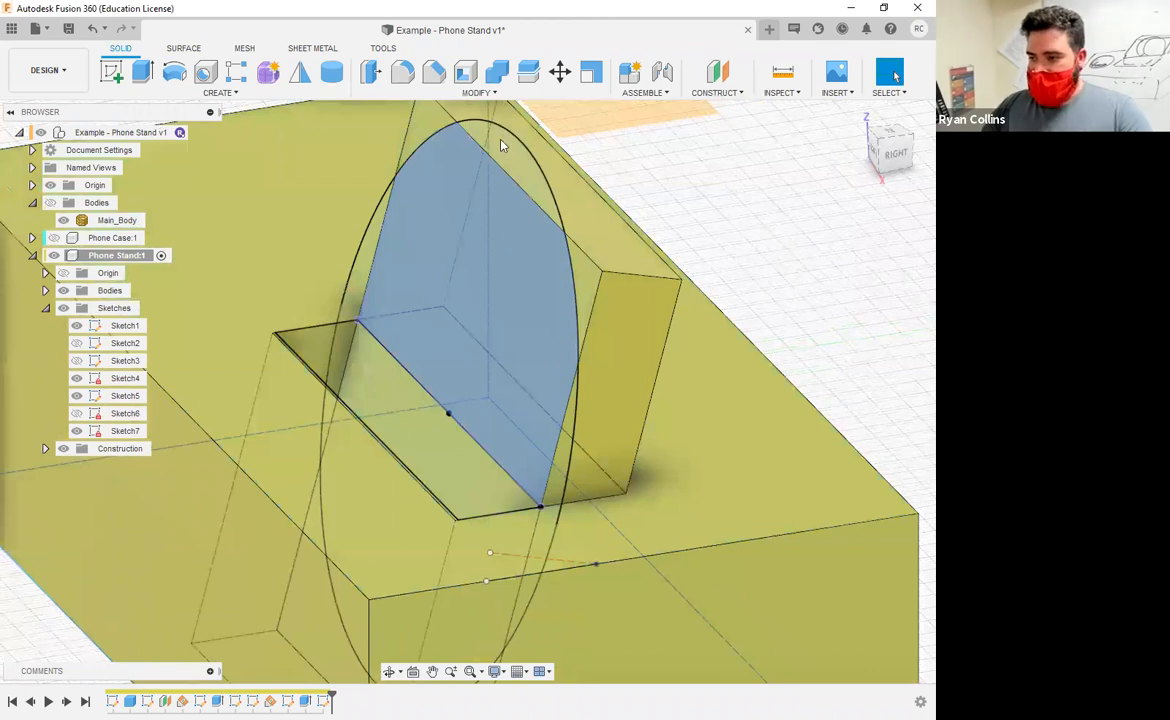
Extrude all five profiles of the circle by -10.5 mm to cut a round recess into the support and block
key(e)
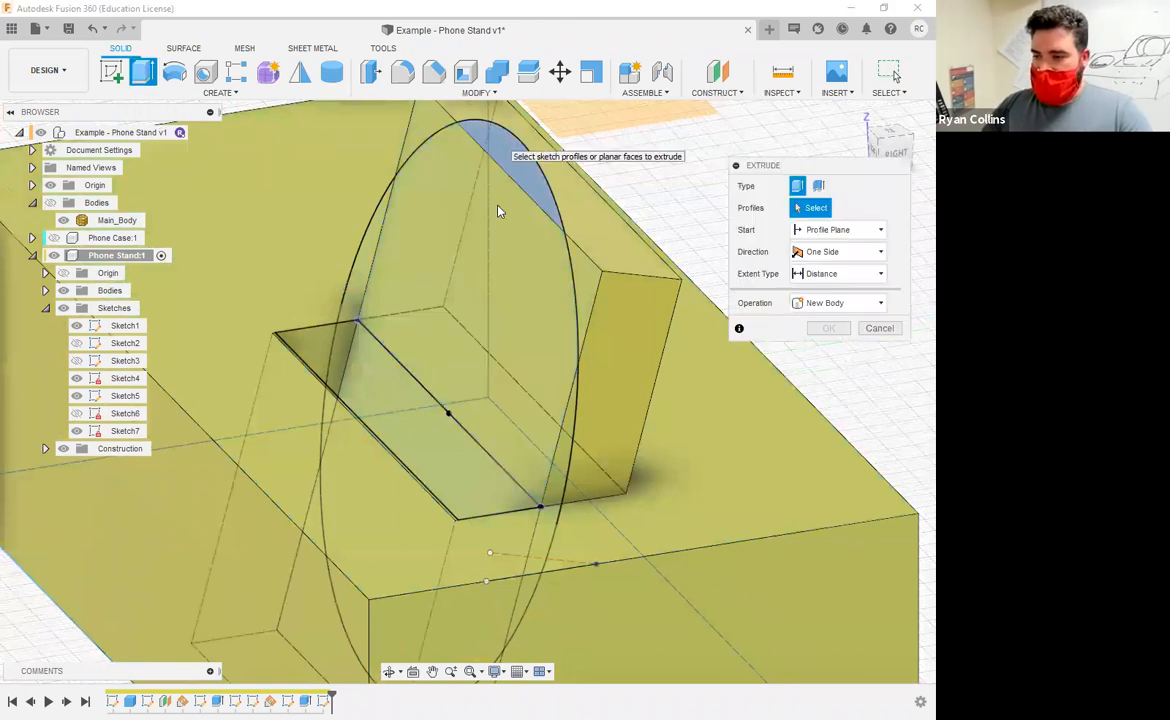
click(475, 218)
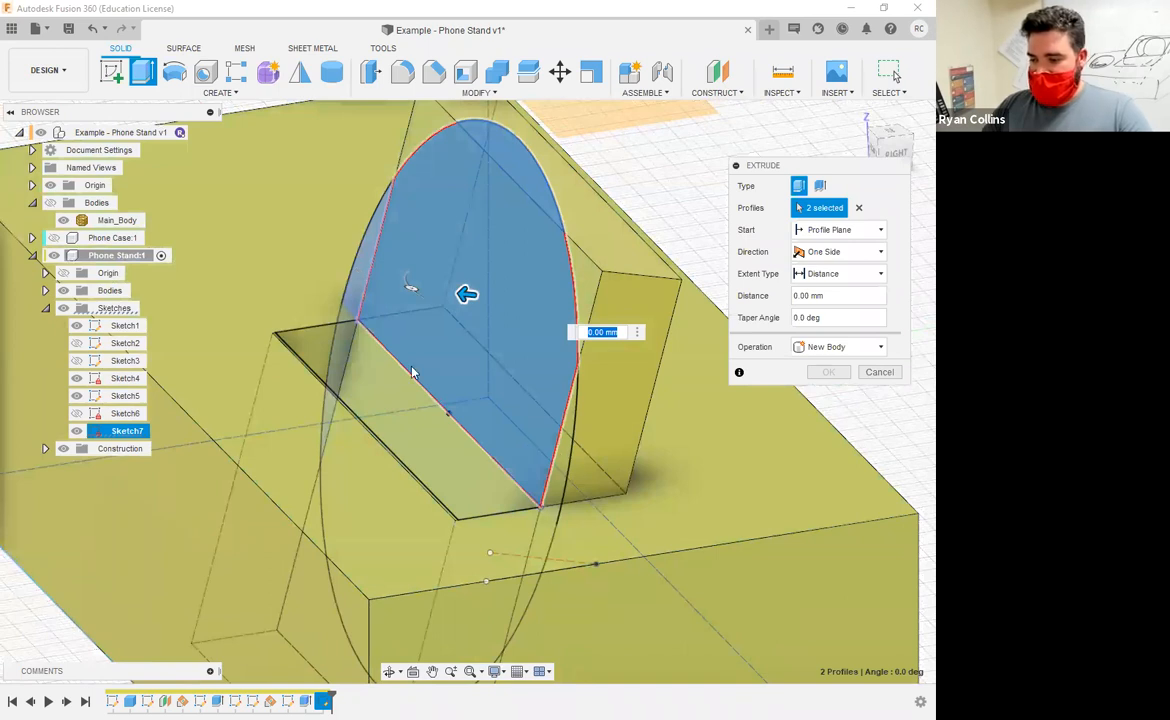
mouse_move(414, 343)
shift+middle_down()
mouse_move(418, 334)
mouse_move(400, 334)
mouse_move(434, 334)
shift+middle_up()
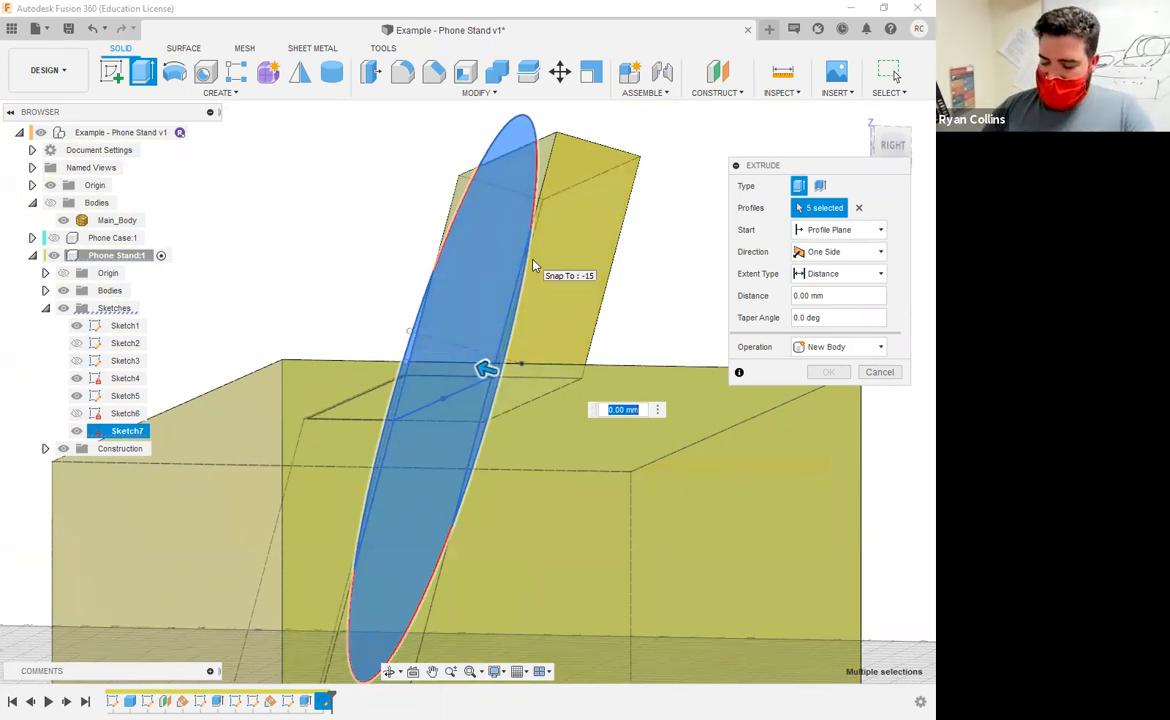
text(-10.5)
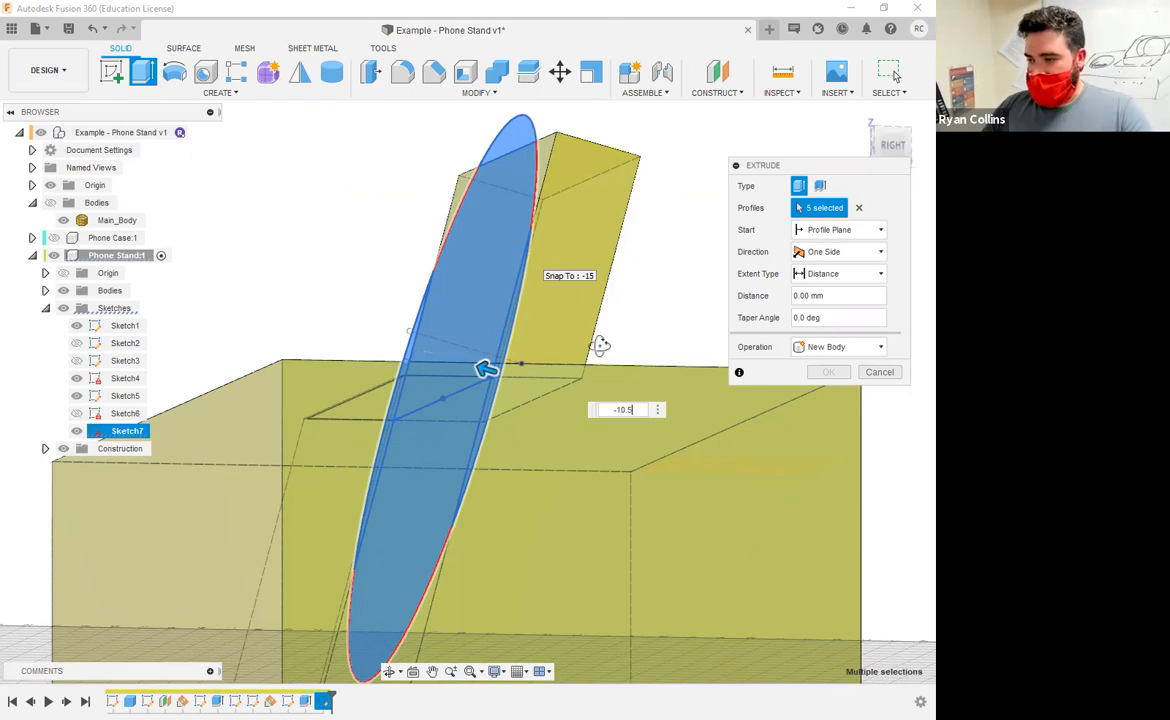
shift+middle_drag(600, 346, 682, 402)
click(829, 394)
mouse_move(530, 491)
shift+middle_down()
mouse_move(569, 501)
mouse_move(569, 540)
mouse_move(520, 547)
mouse_move(569, 500)
mouse_move(569, 481)
mouse_move(530, 460)
mouse_move(509, 483)
mouse_move(533, 472)
shift+middle_up()
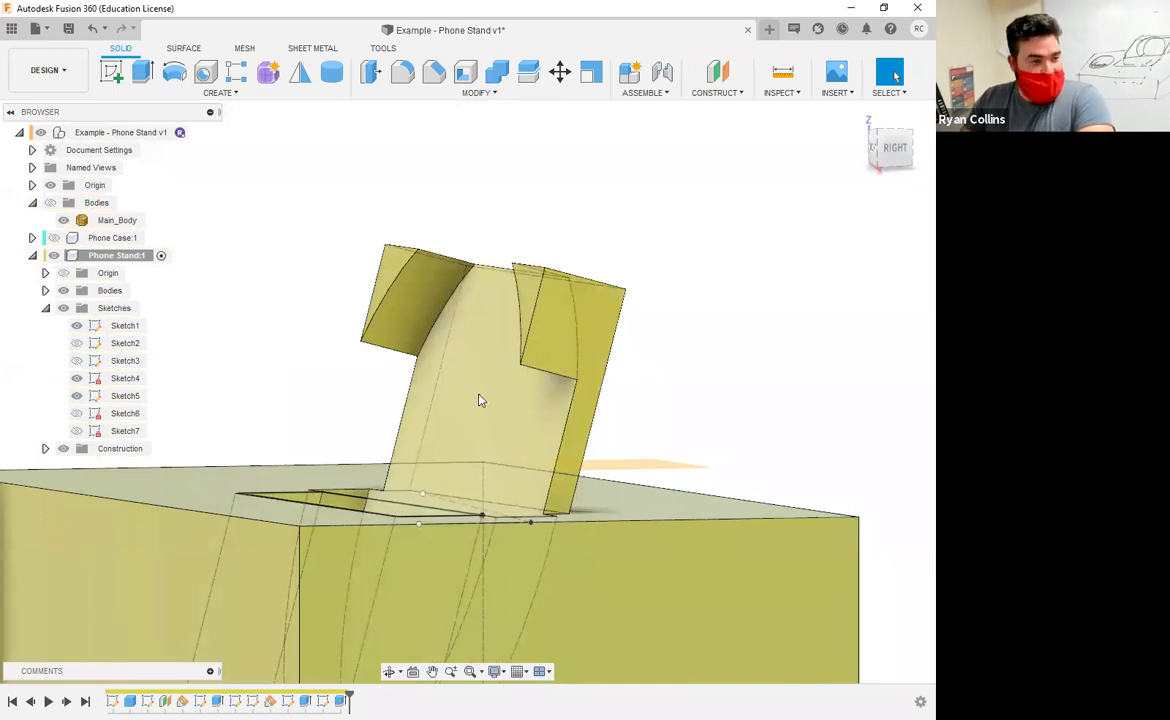
Fillet four edges of the two raised corners at the top of the back support with a 1 mm radius
shift+middle_drag(448, 449, 441, 475)
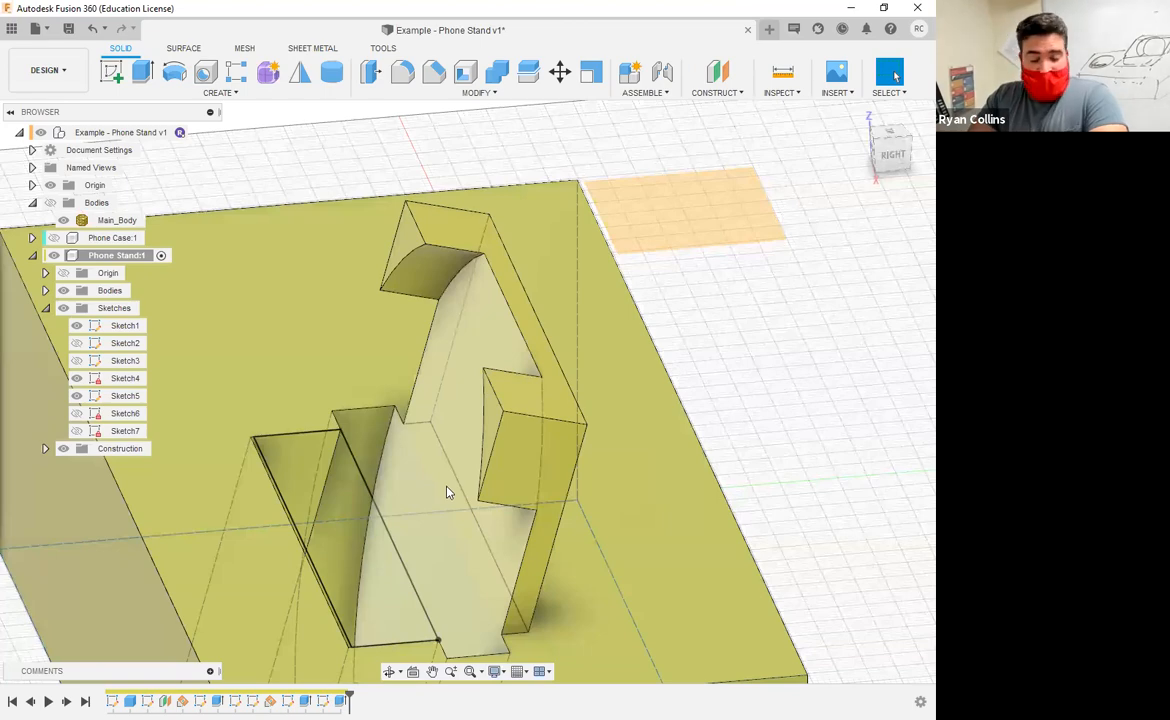
shift+middle_drag(445, 489, 426, 440)
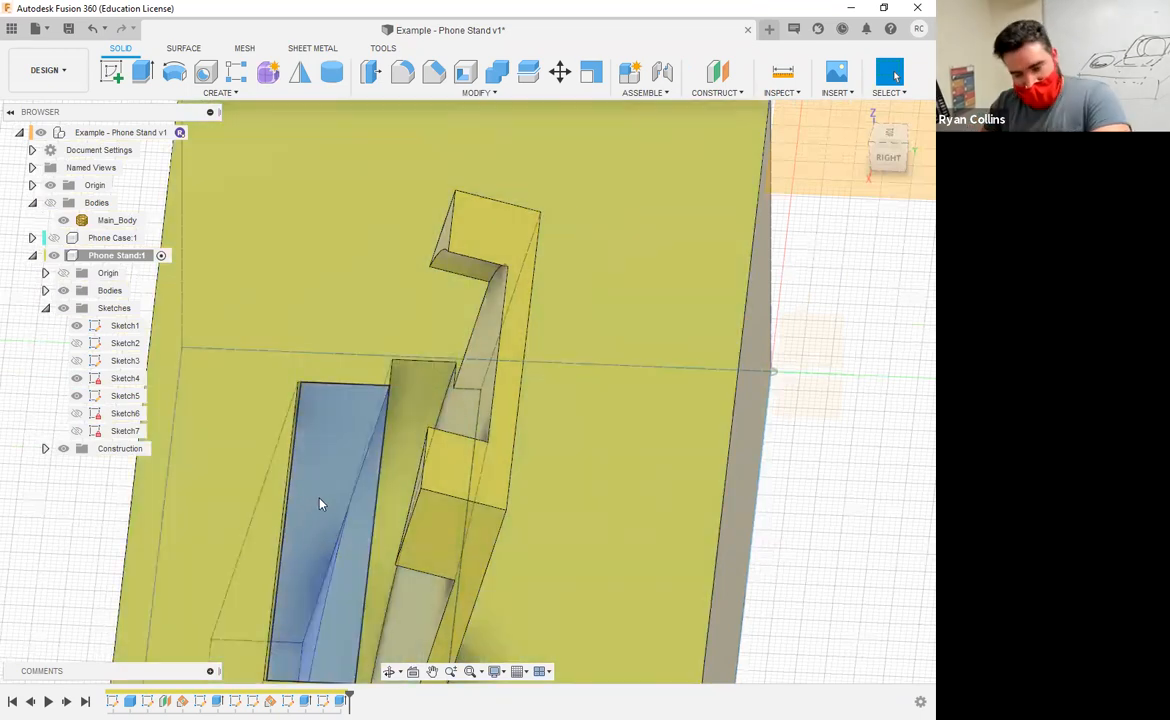
shift+middle_drag(452, 509, 533, 485)
scroll(538, 483, down, 6)
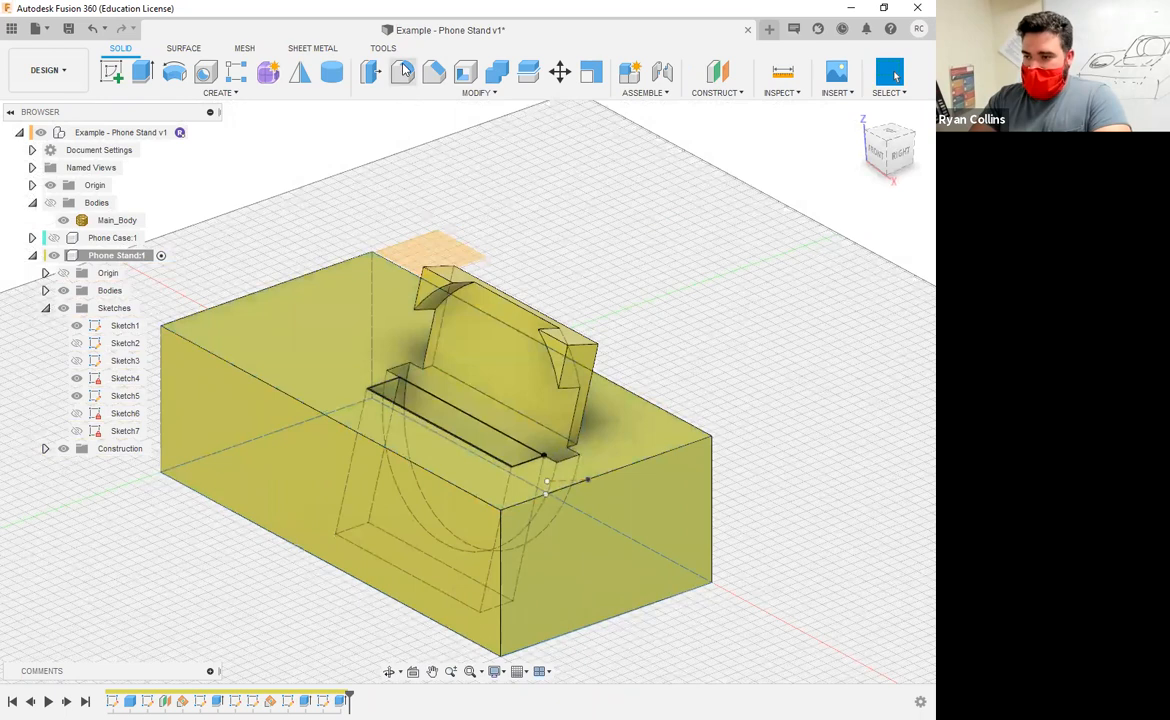
key(f)
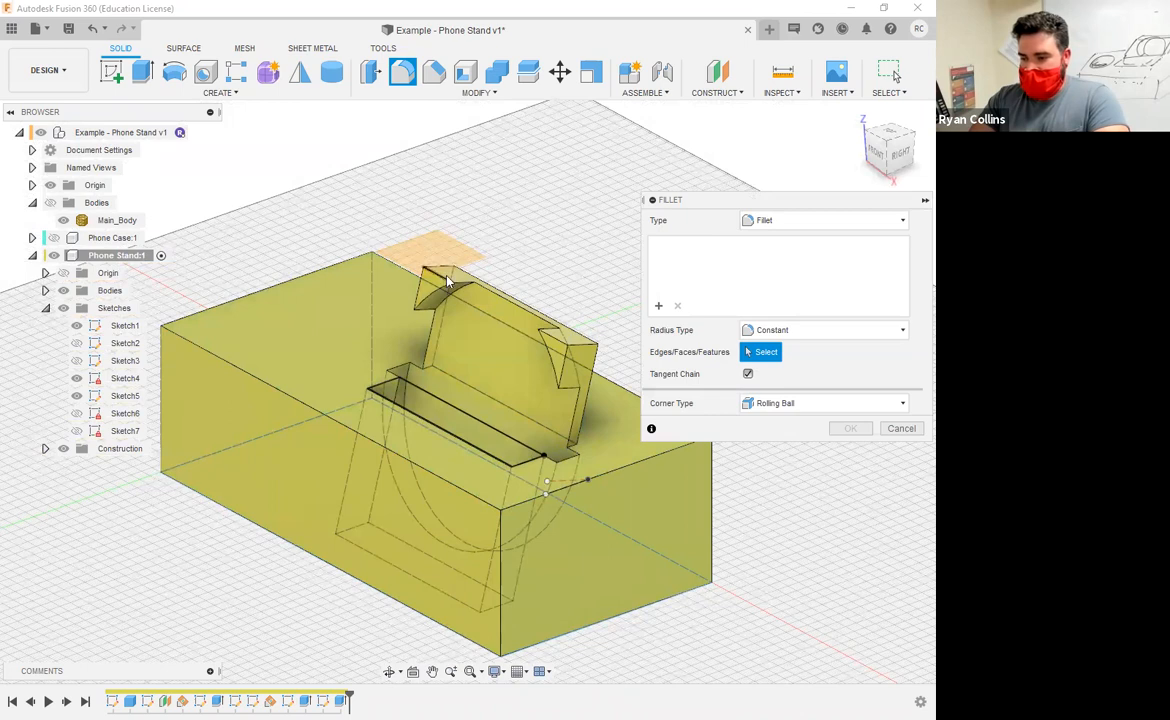
click(418, 292)
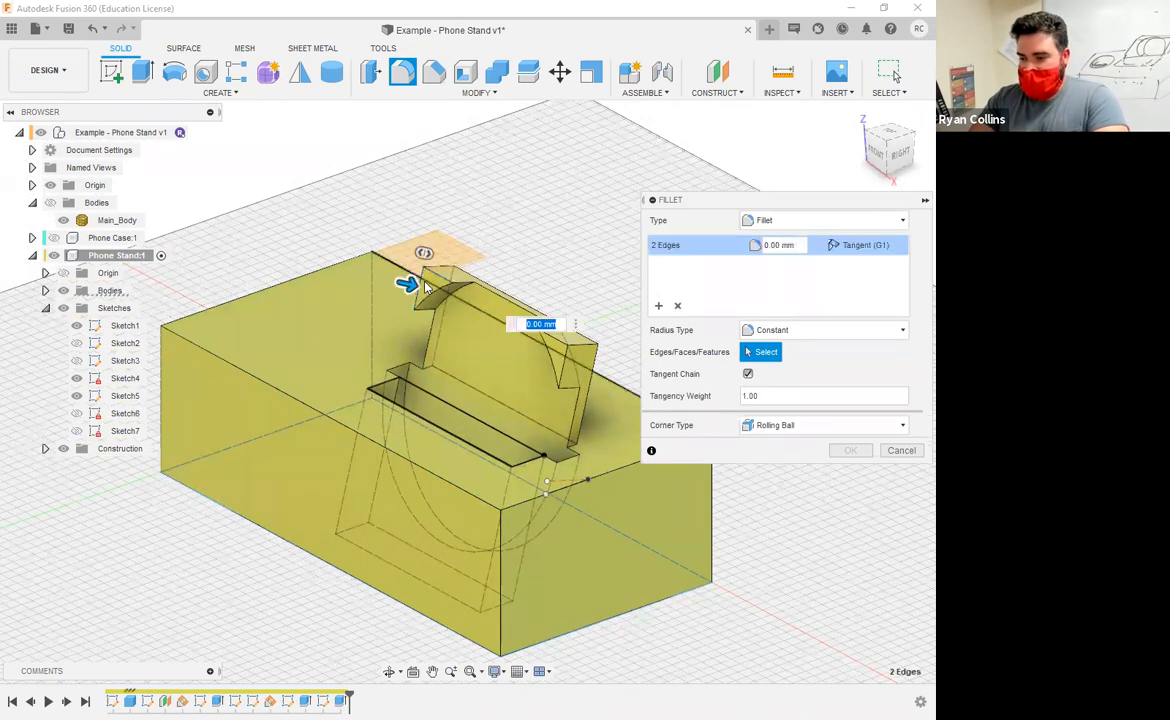
click(553, 331)
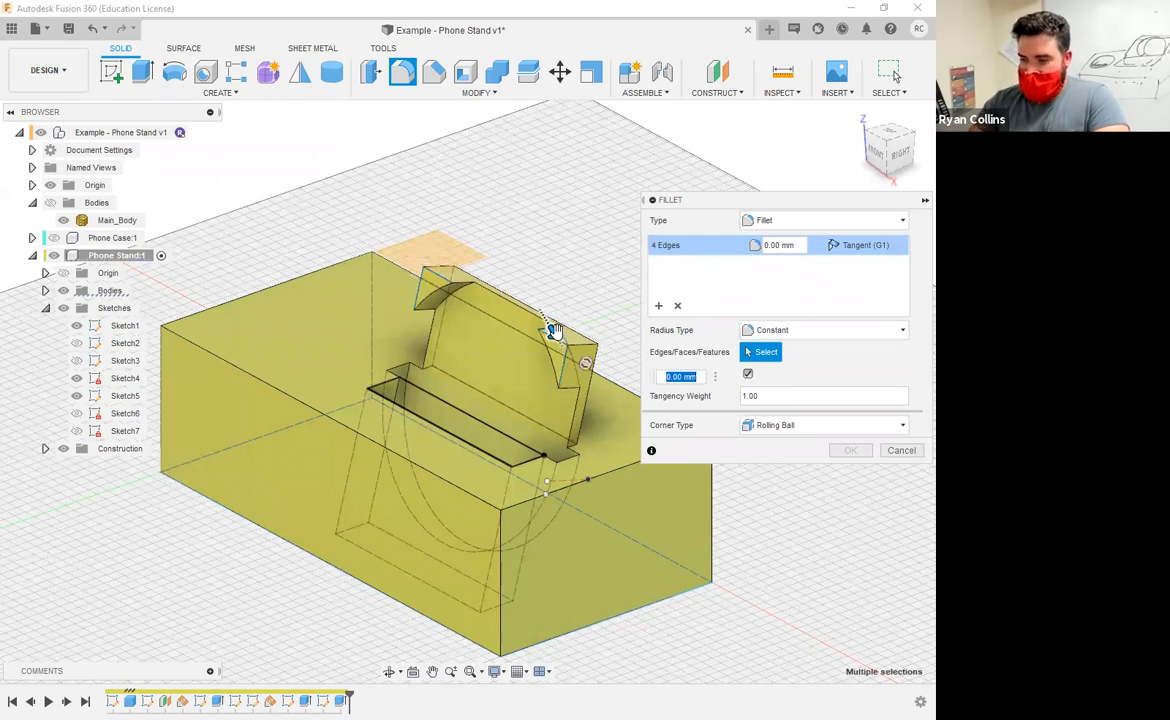
text(1)
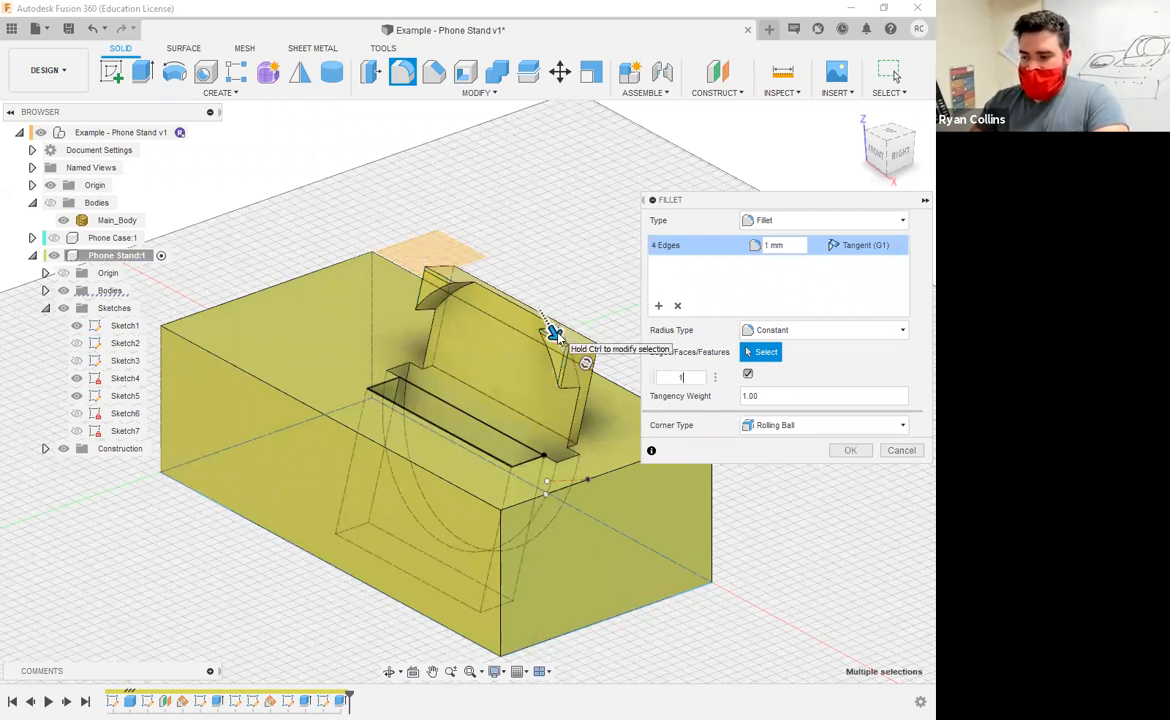
key(Return)
shift+middle_drag(601, 323, 608, 331)
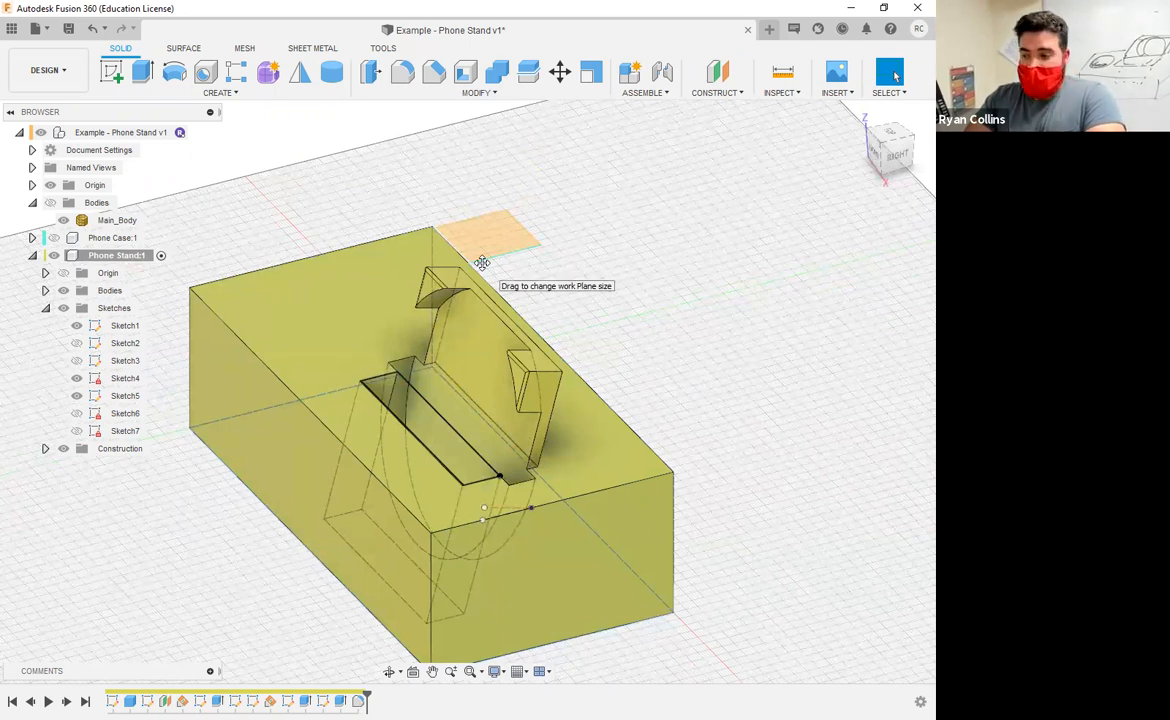
click(433, 71)
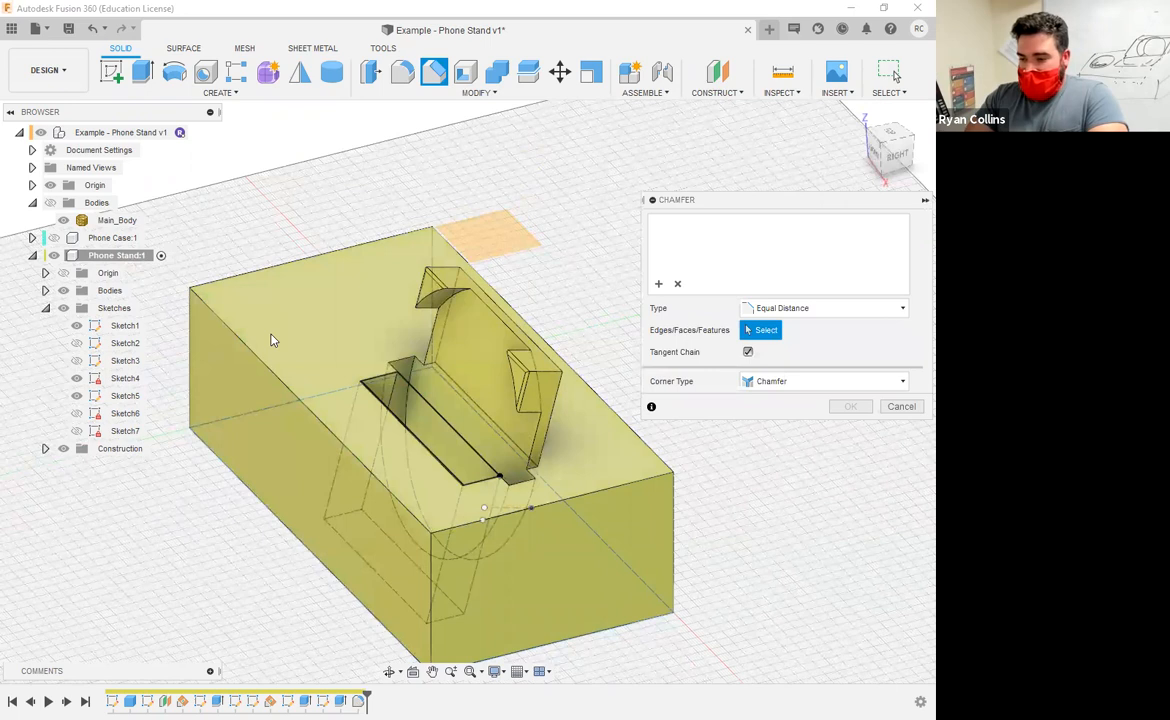
click(378, 362)
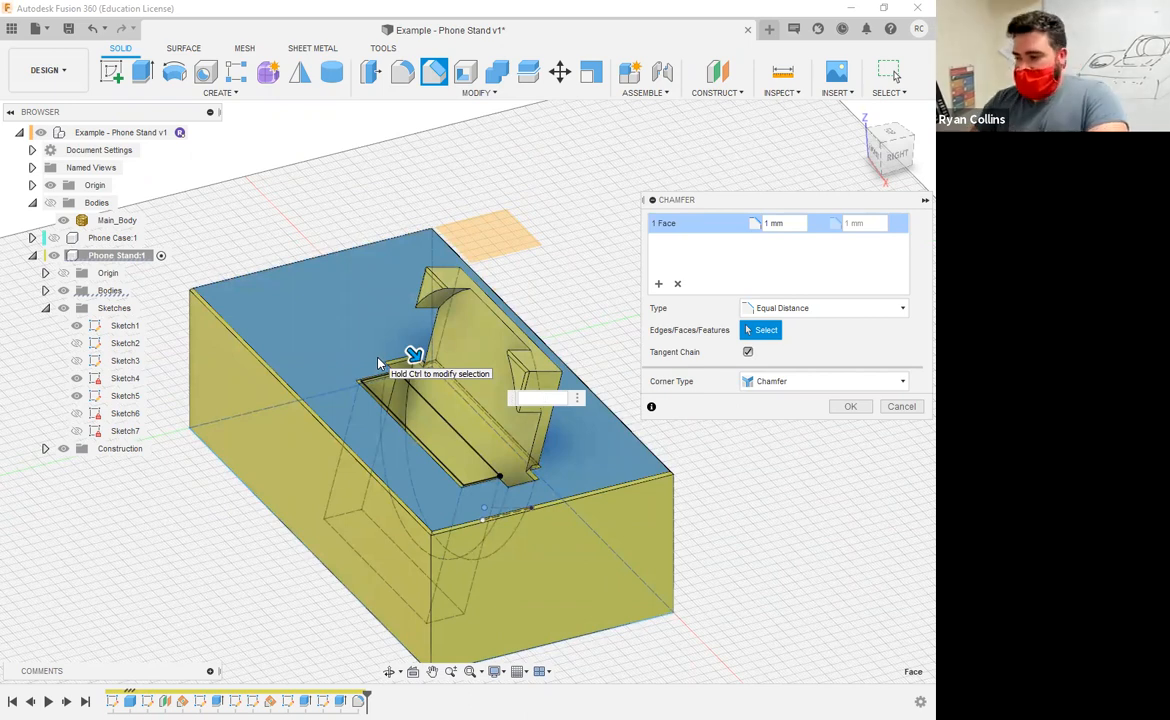
click(910, 411)
Chamfer the four outer edges of the block's top face with an equal distance of 10 mm
right_click(743, 357)
click(744, 315)
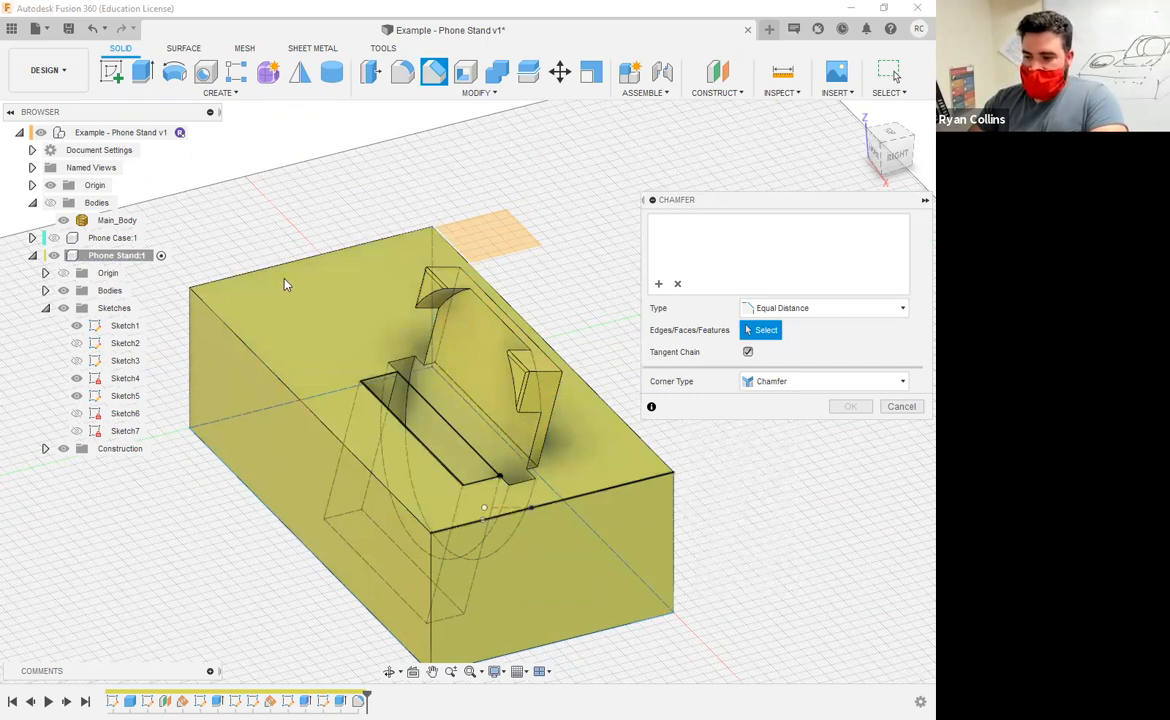
click(524, 418)
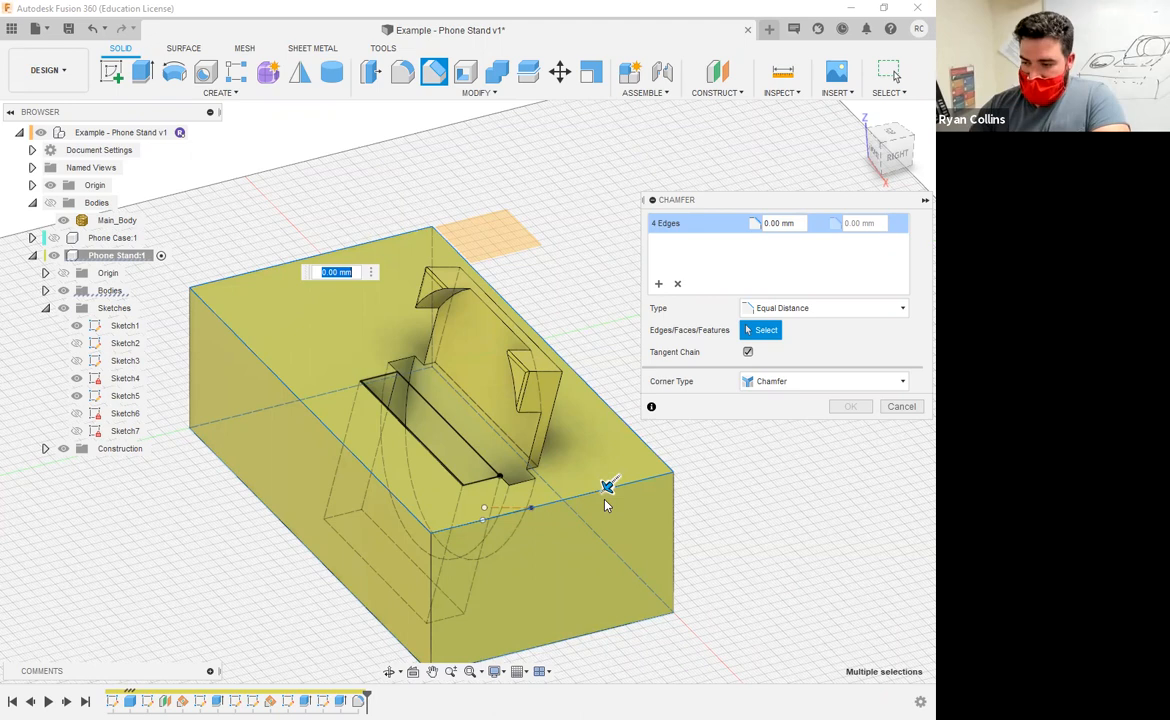
text(10)
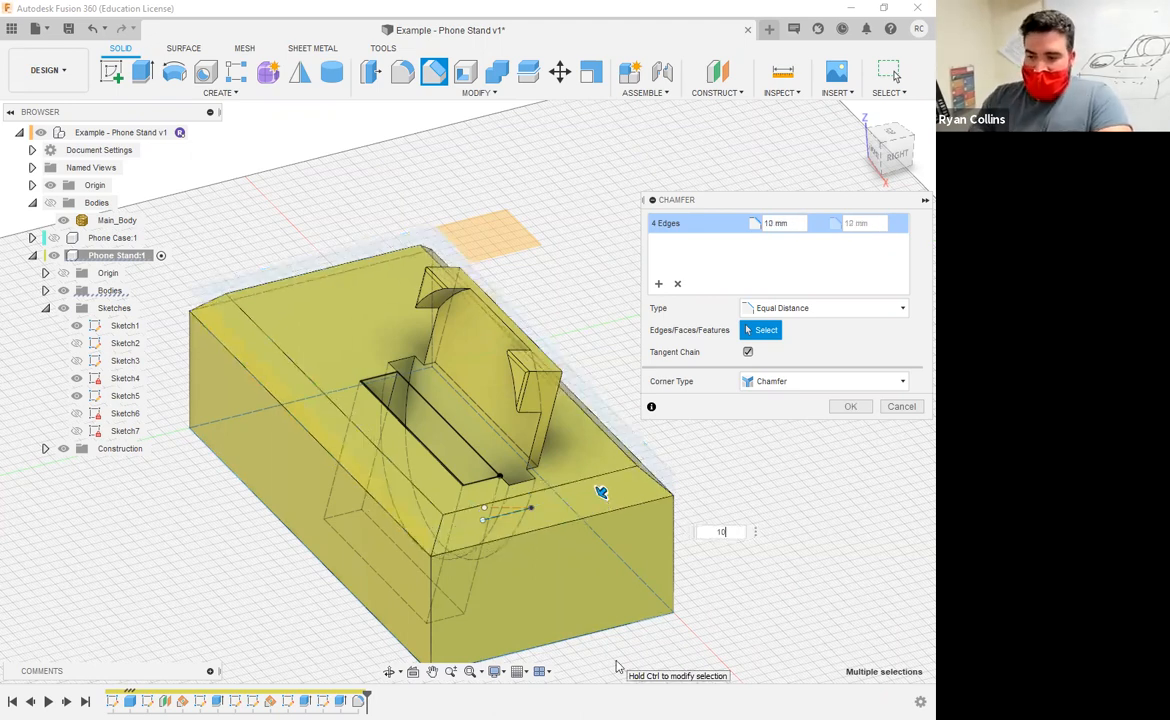
key(Return)
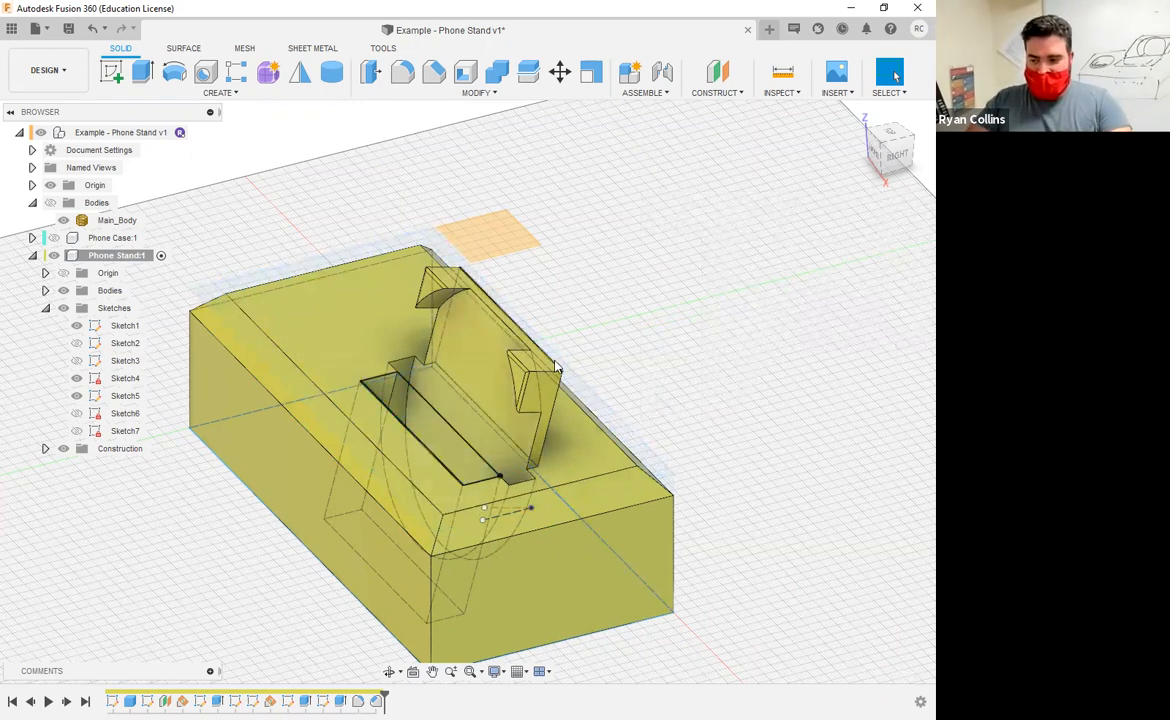
Roll the history back to before the fillet and chamfer, and sketch a 65 mm diameter circle on the block's top face beside the back support
shift+middle_drag(634, 347, 661, 340)
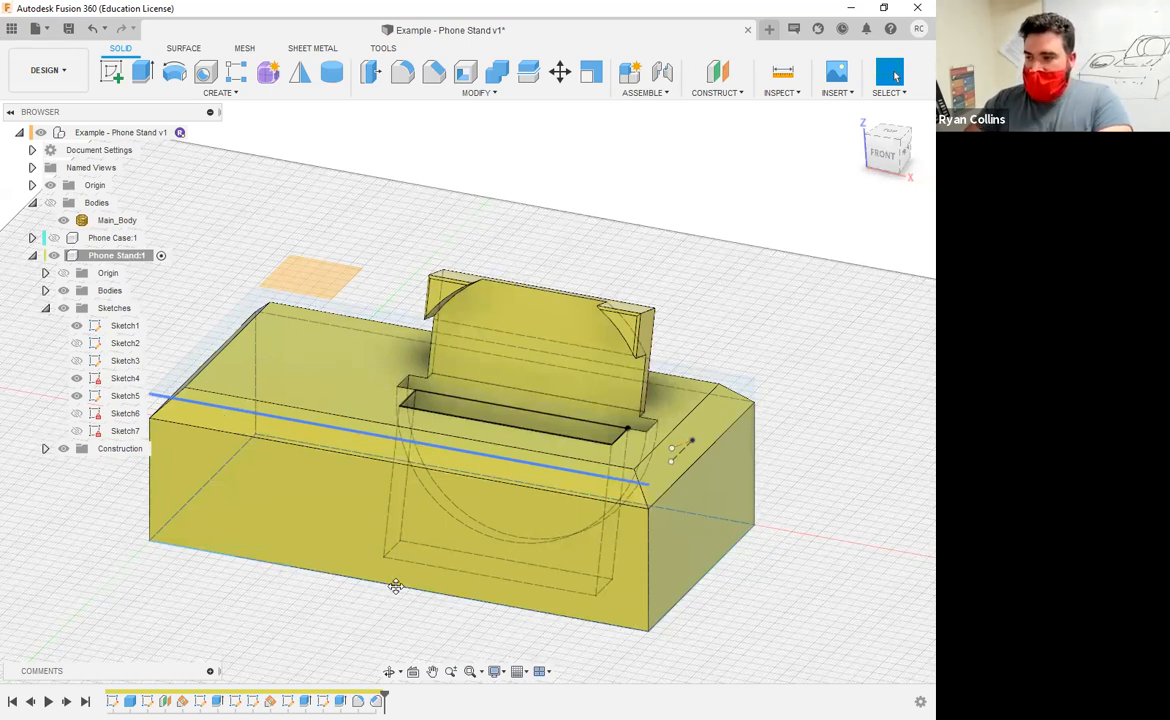
drag(381, 699, 348, 695)
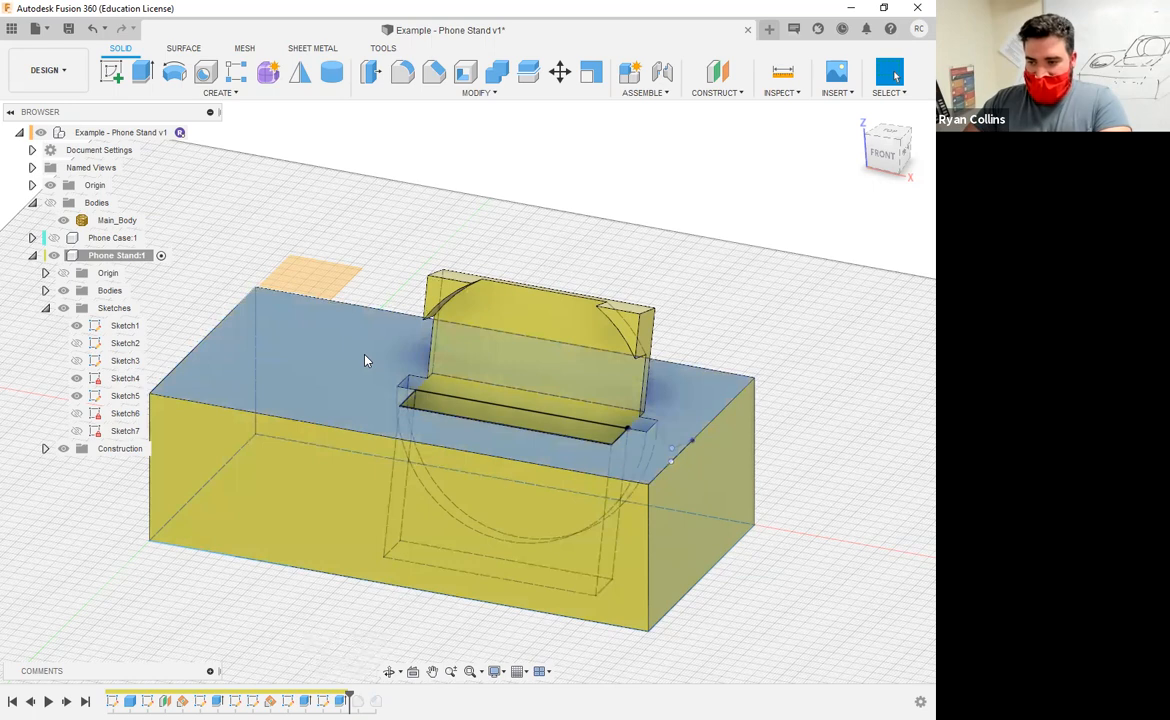
click(113, 73)
click(310, 320)
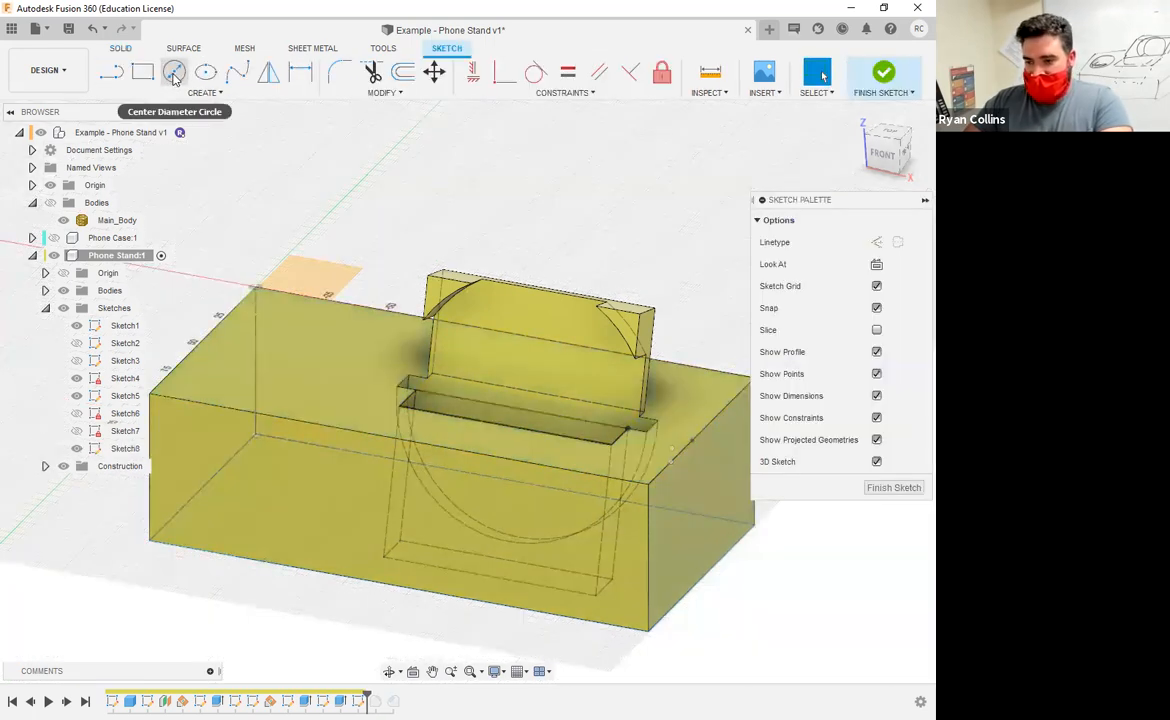
click(174, 75)
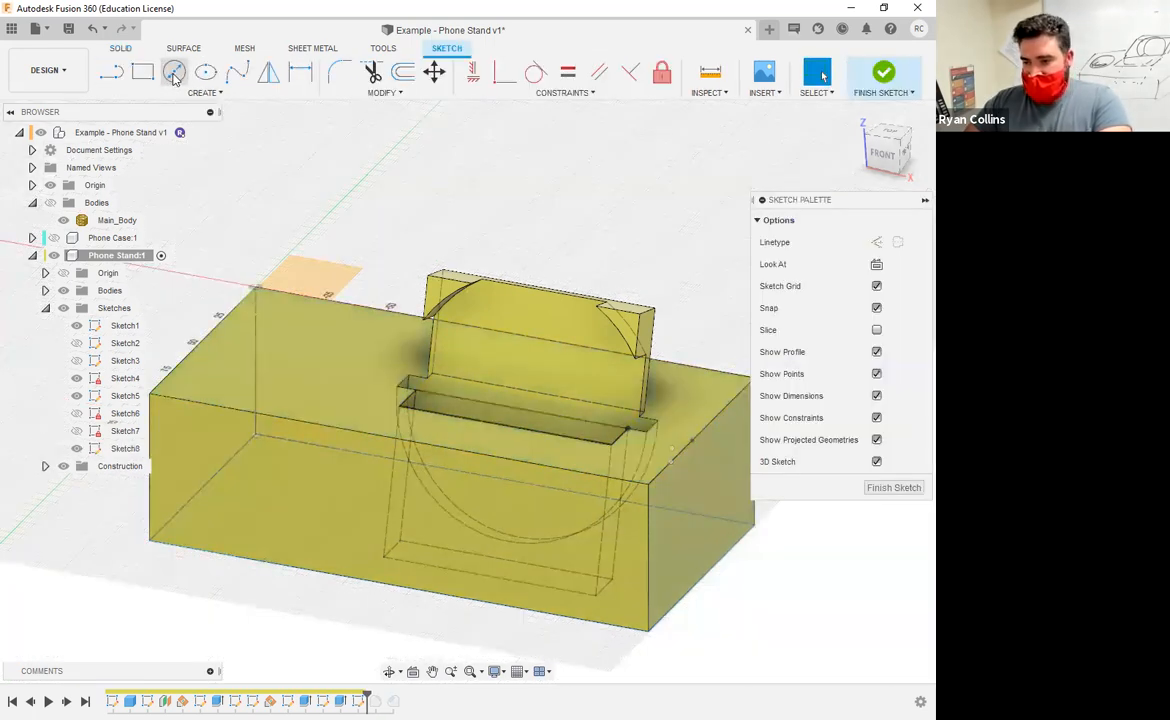
click(304, 354)
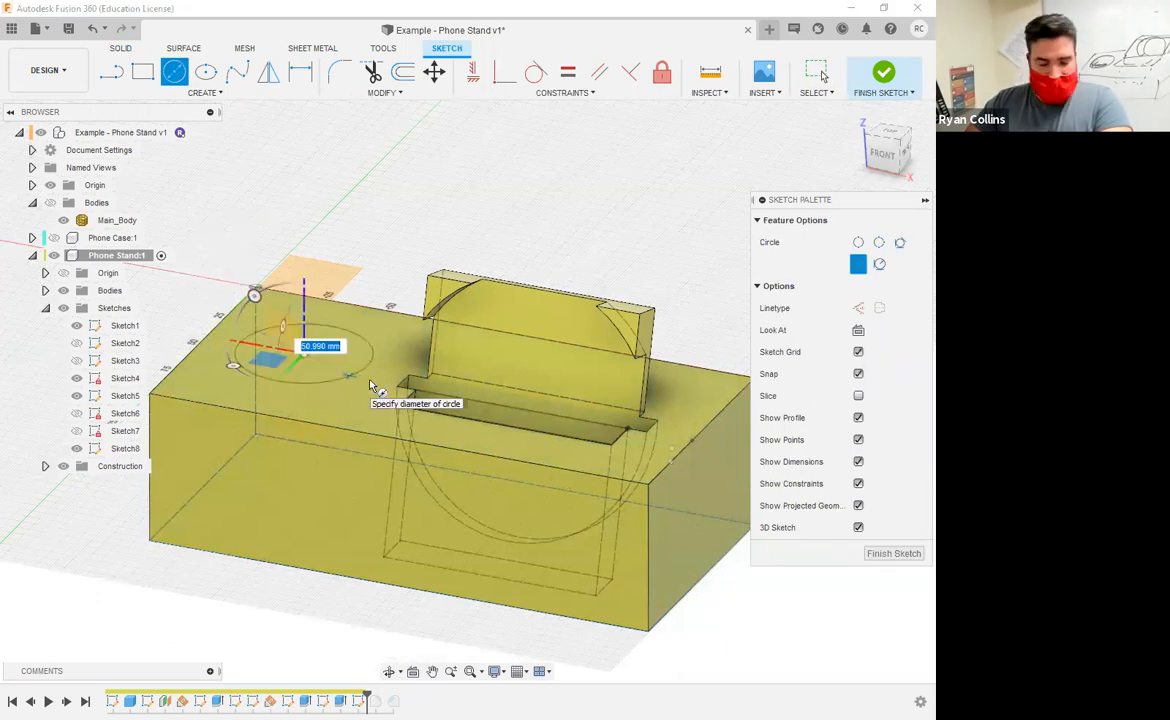
text(65)
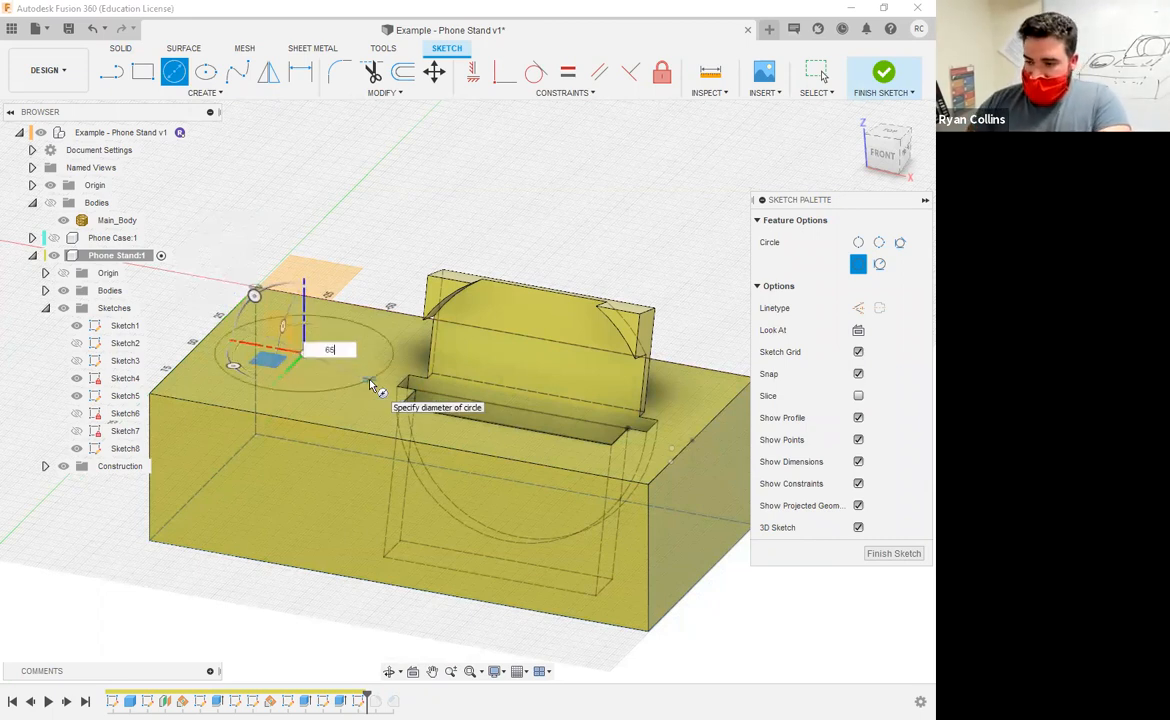
key(Return)
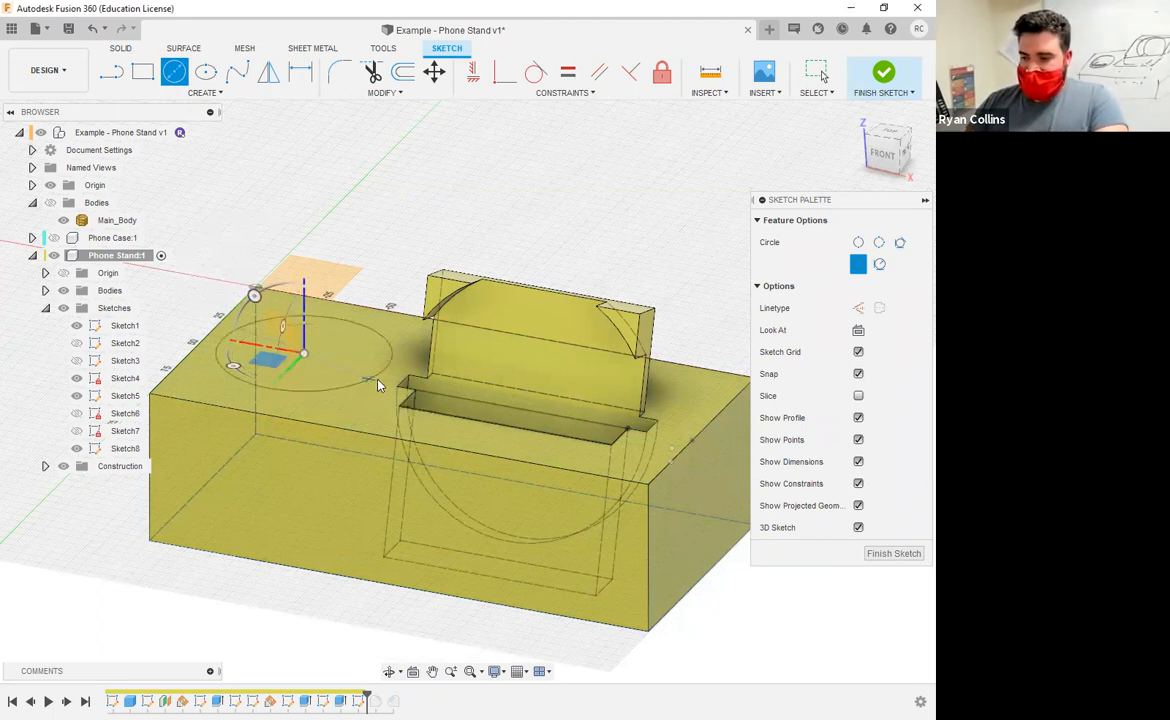
click(812, 72)
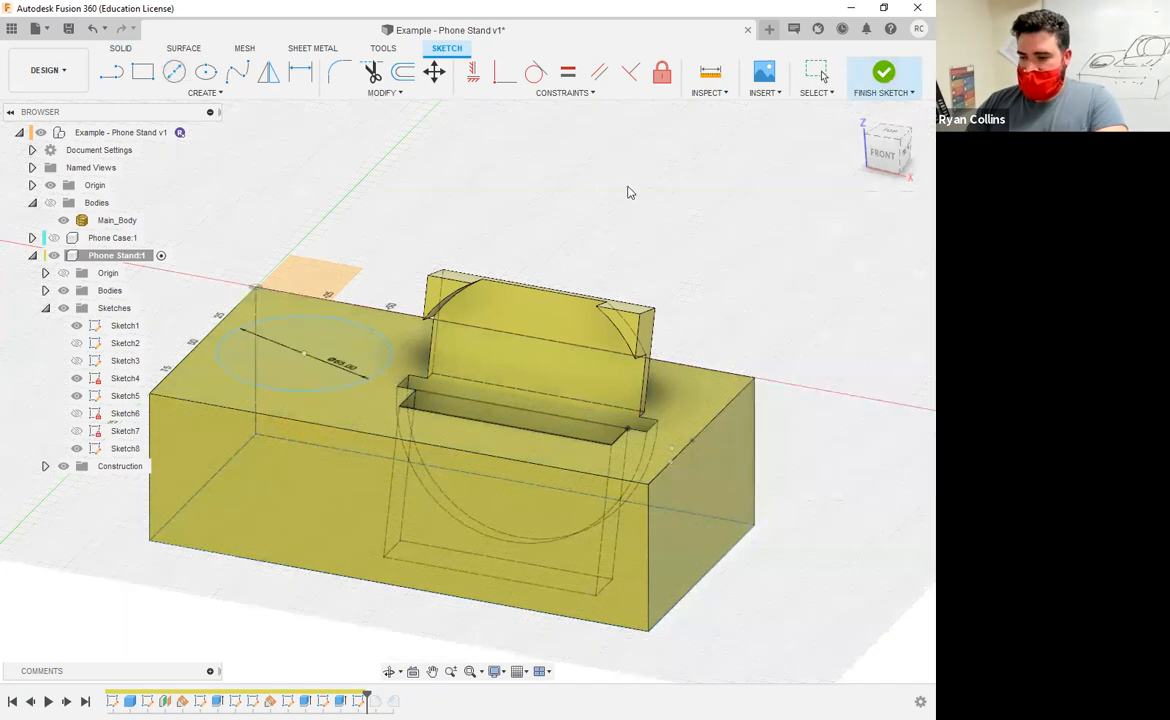
Extrude the 65 mm circle as a cut to the block's underside with an offset of -5 mm
click(148, 80)
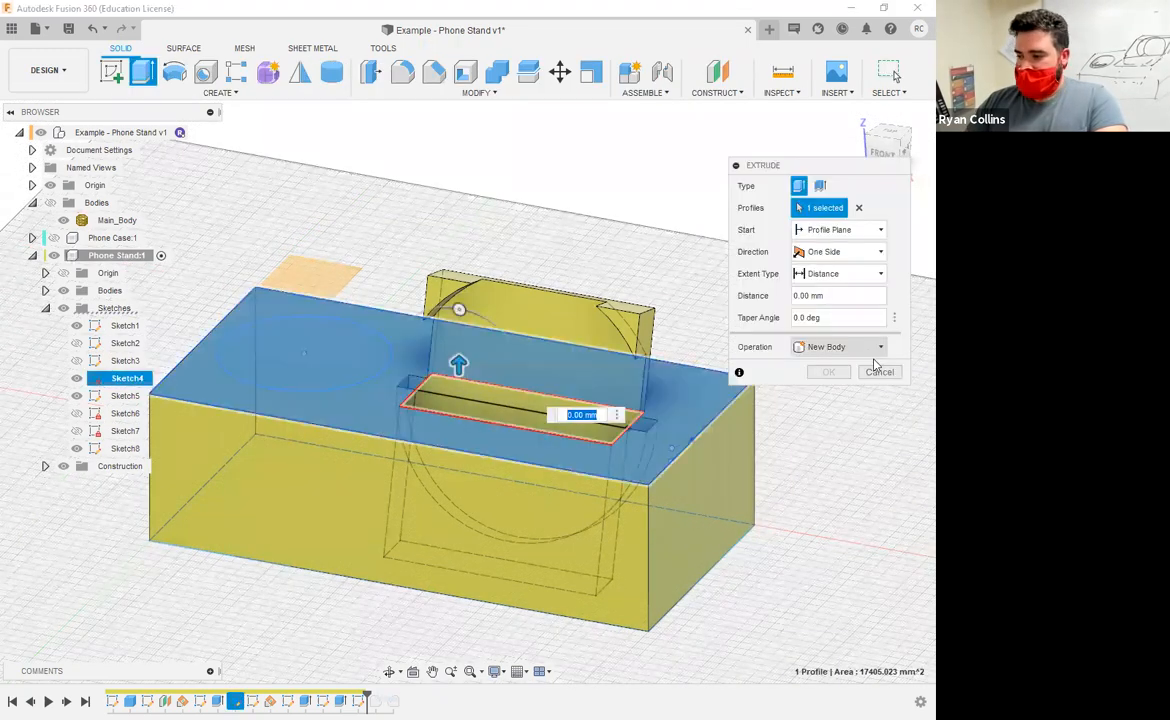
right_click(332, 166)
click(327, 125)
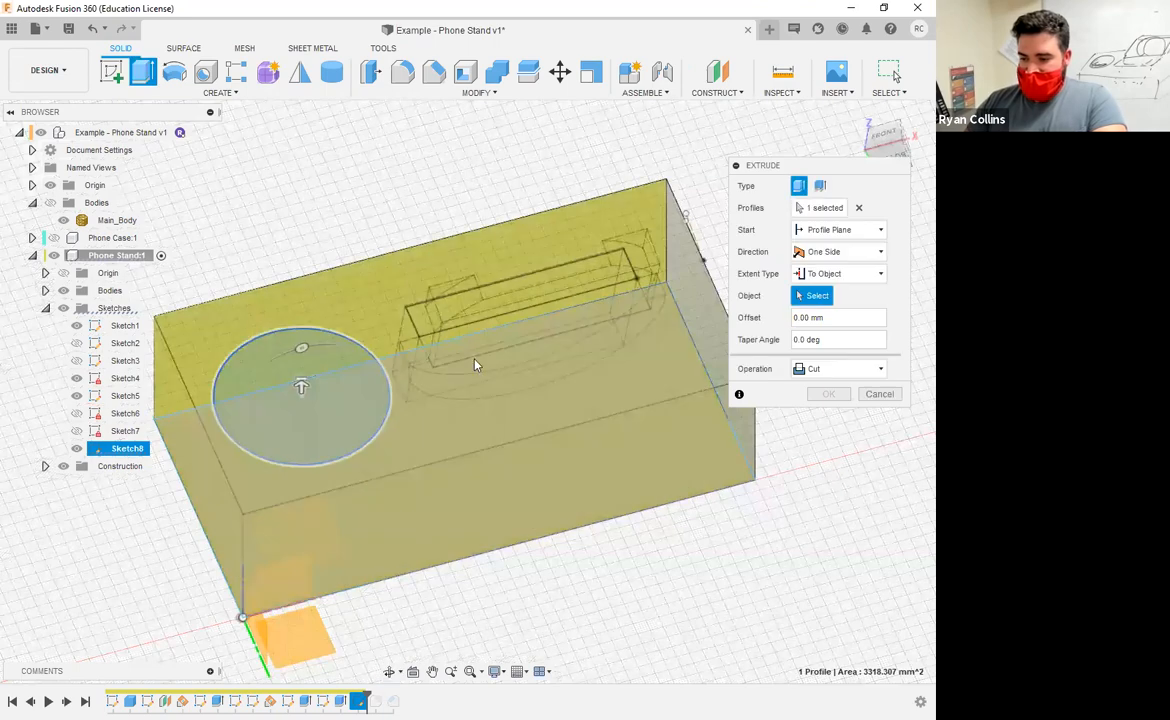
click(475, 365)
shift+middle_drag(475, 365, 474, 520)
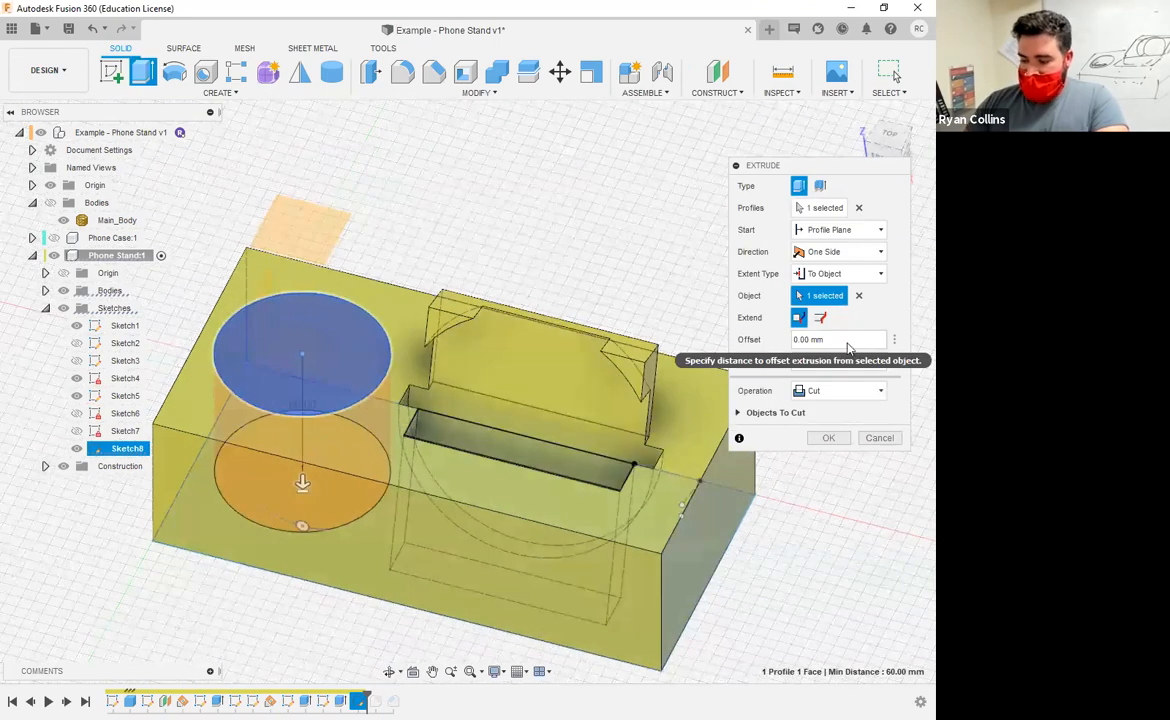
click(847, 343)
text(-5)
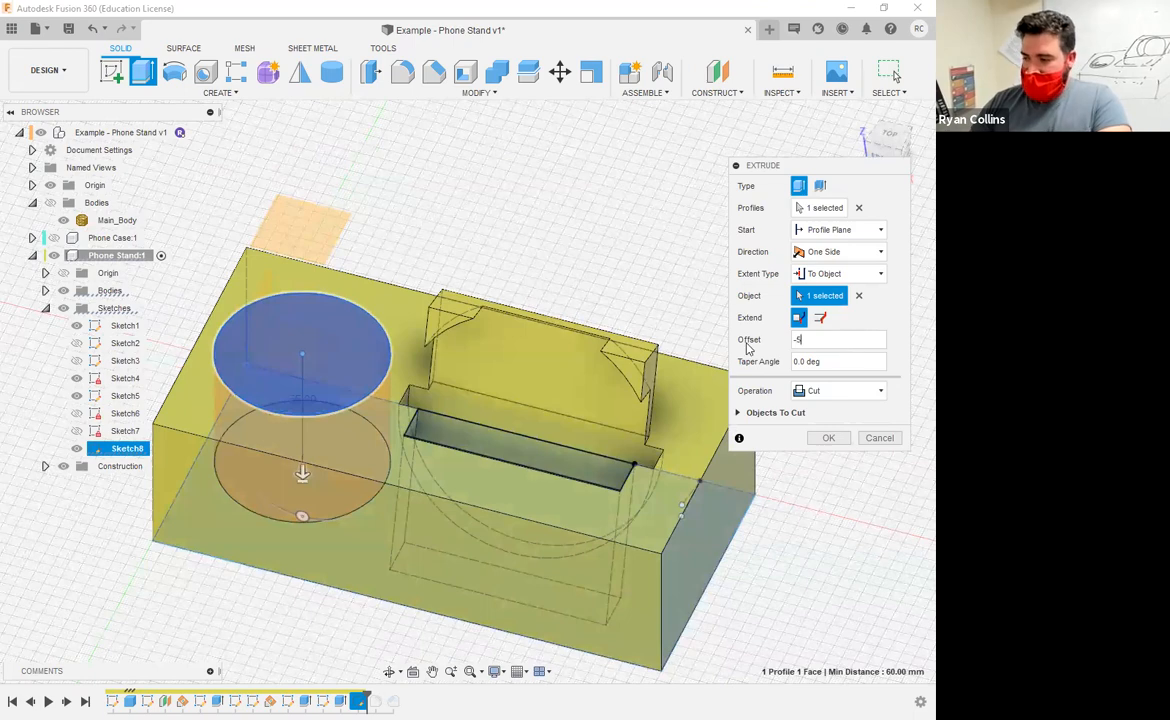
key(Return)
Roll the history forward to the end to reapply the fillet and chamfer, and inspect the round hole beside the chamfered edges
shift+middle_drag(371, 491, 345, 500)
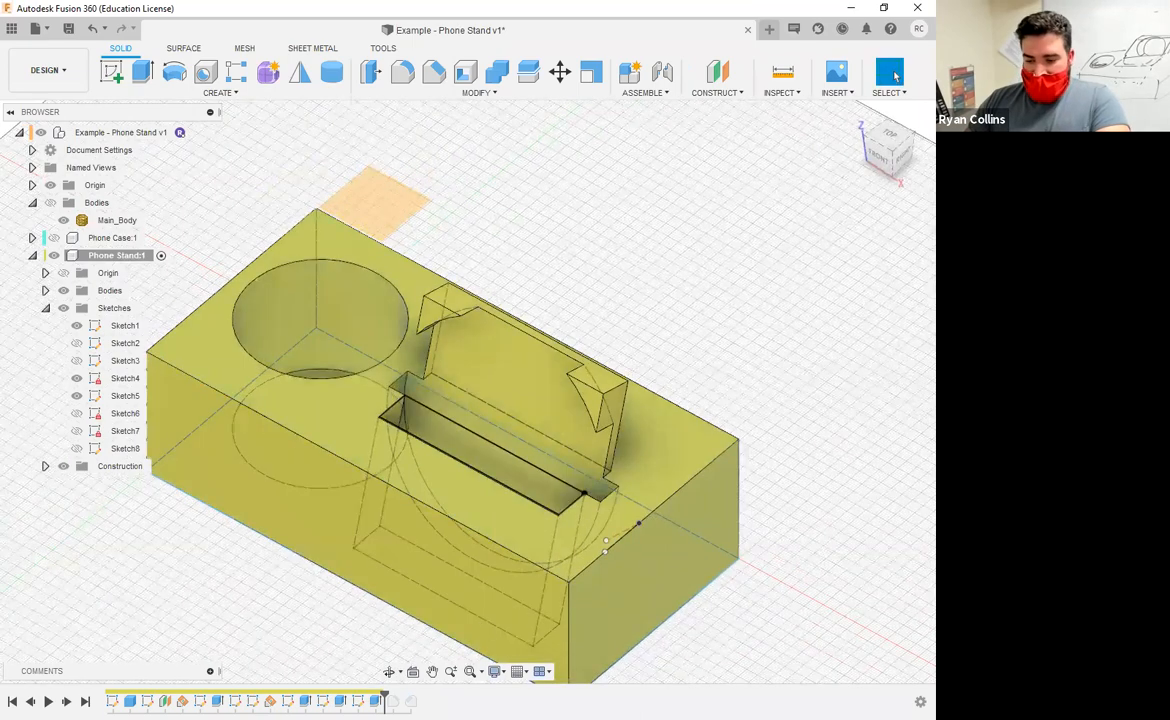
drag(85, 701, 85, 701)
shift+middle_drag(600, 375, 730, 375)
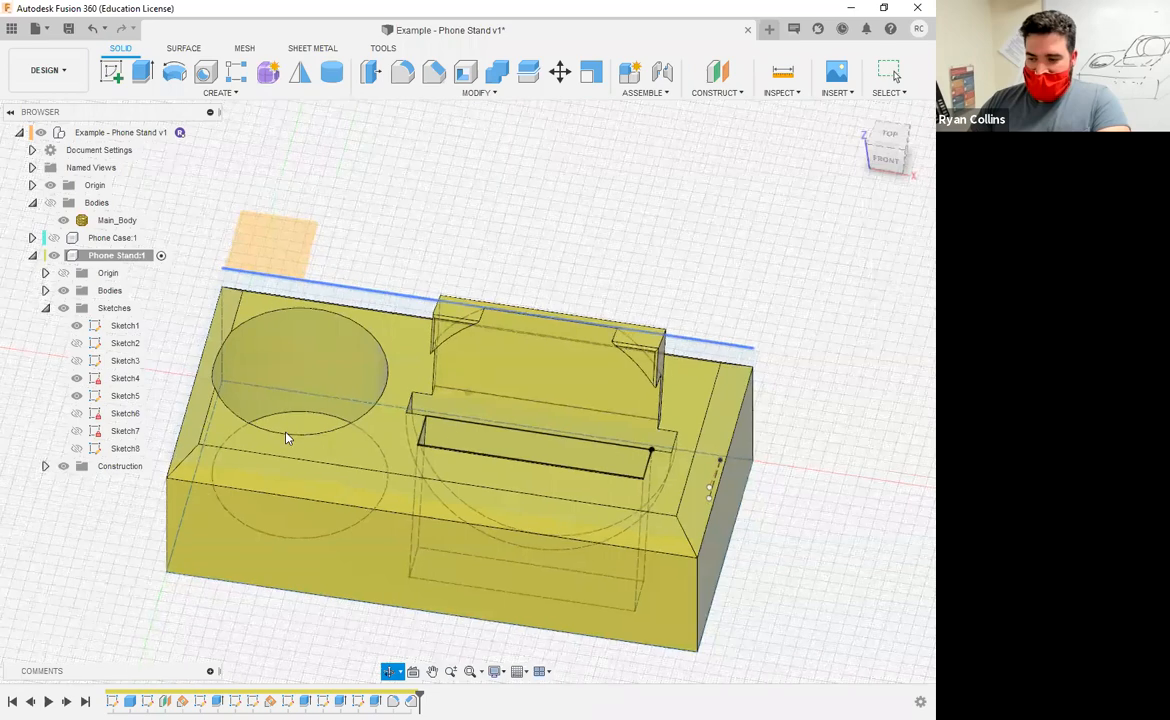
shift+middle_drag(286, 438, 239, 413)
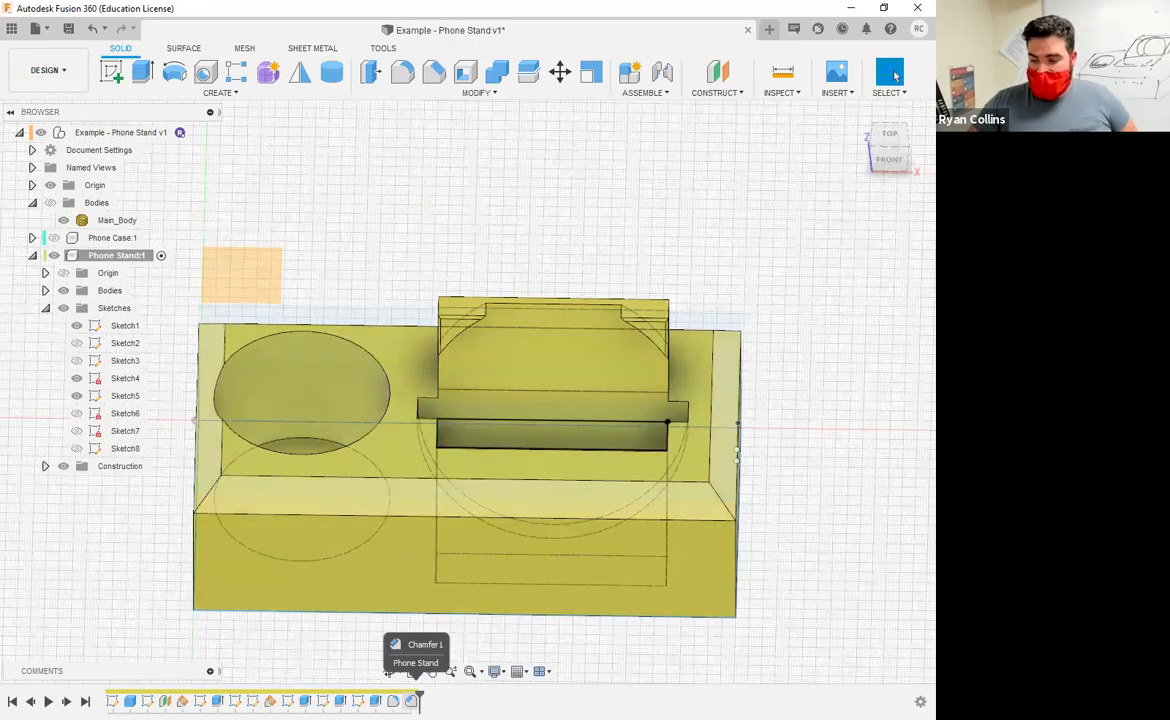
Set the chamfer distance of the block's top edges to 5 mm and save the design with the version description User Saved
right_click(411, 700)
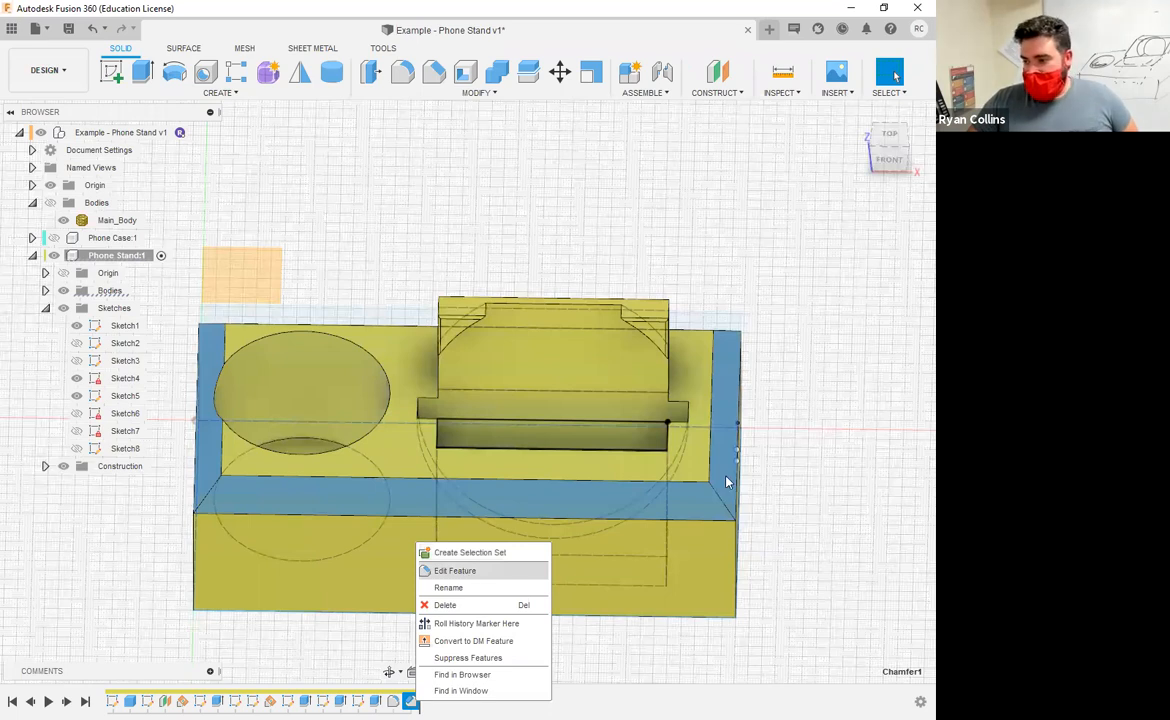
click(462, 572)
click(755, 223)
text(8)
key(BackSpace)
text(5)
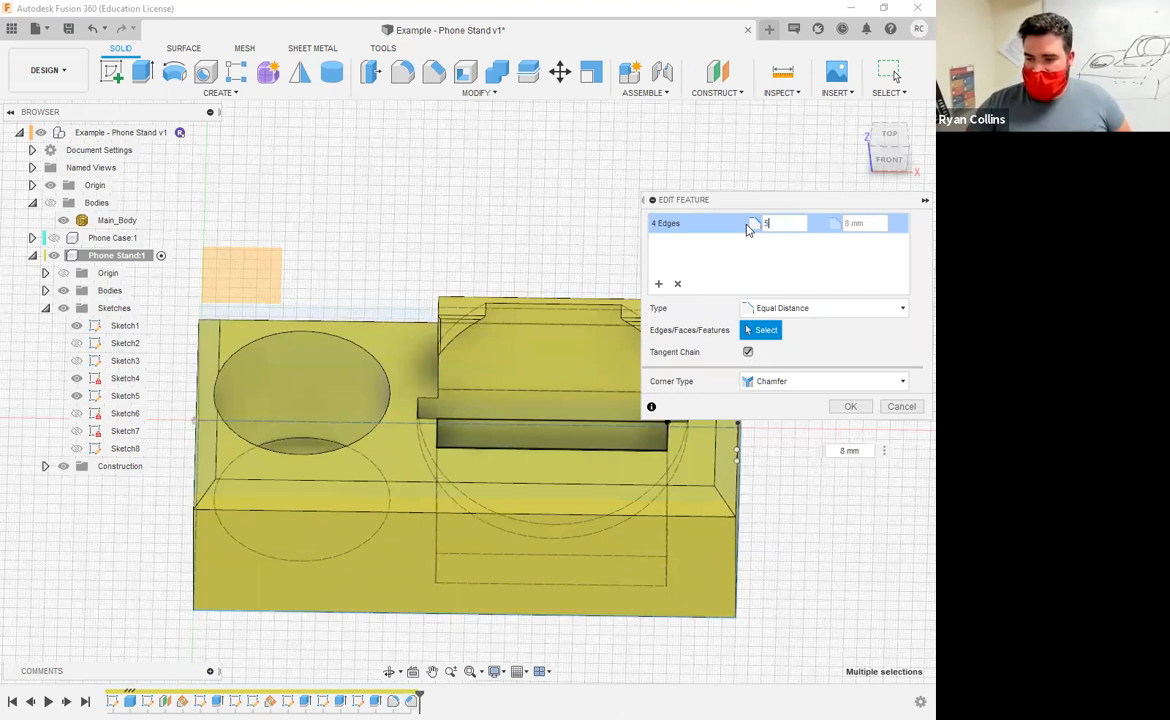
key(Return)
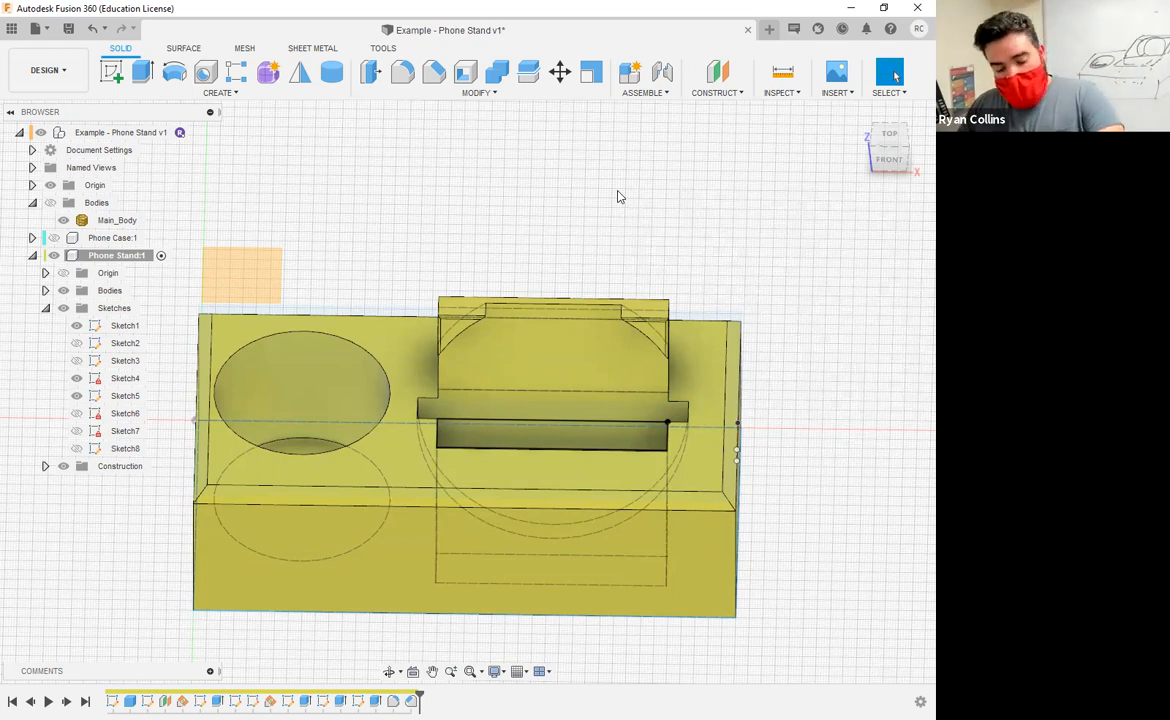
key(ctrl+s)
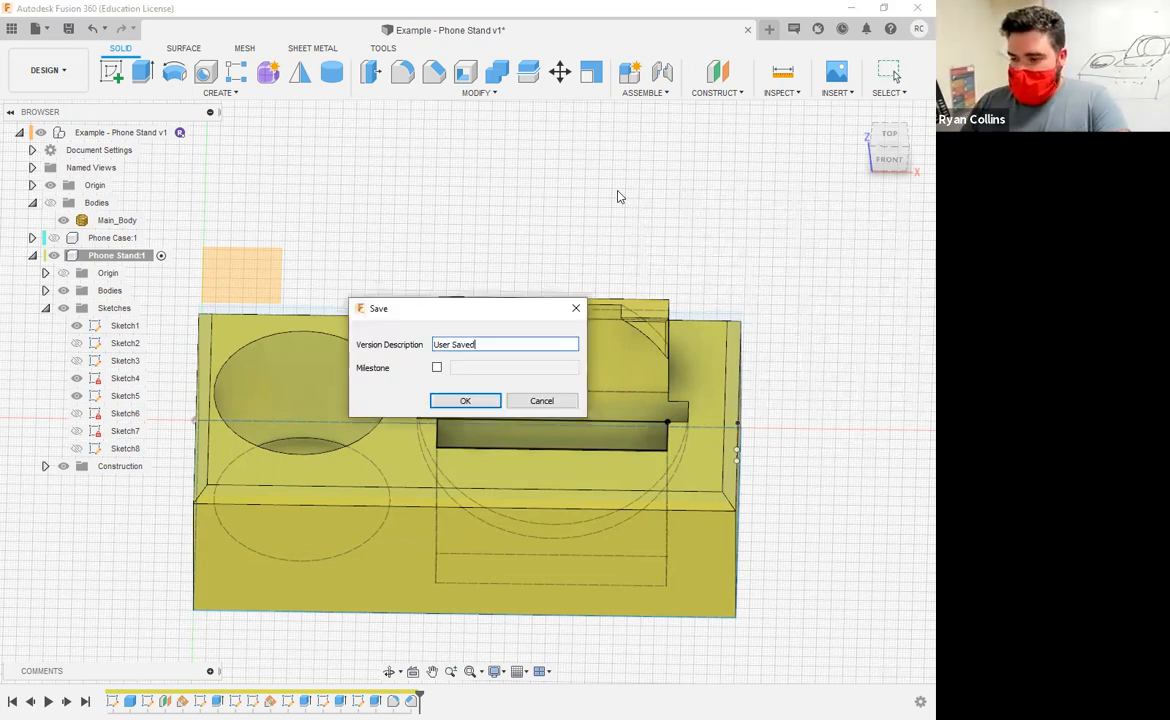
key(Return)
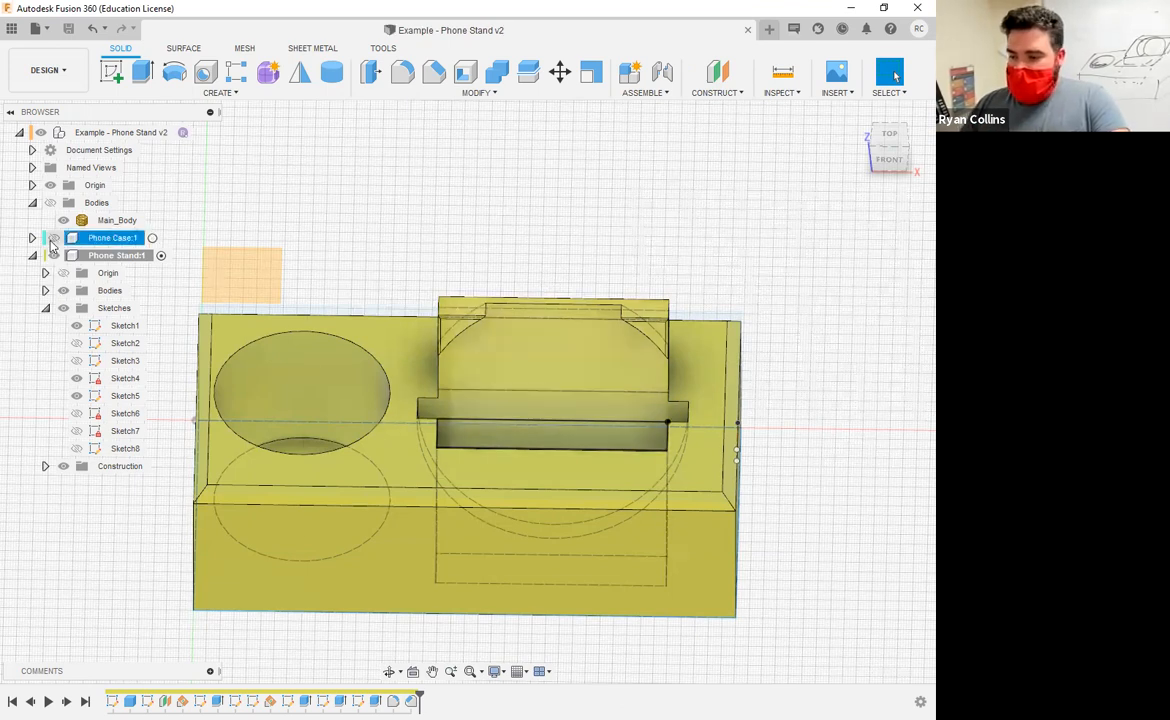
Show the phone case and activate the top-level component to view the case standing in the slot
click(54, 239)
click(32, 255)
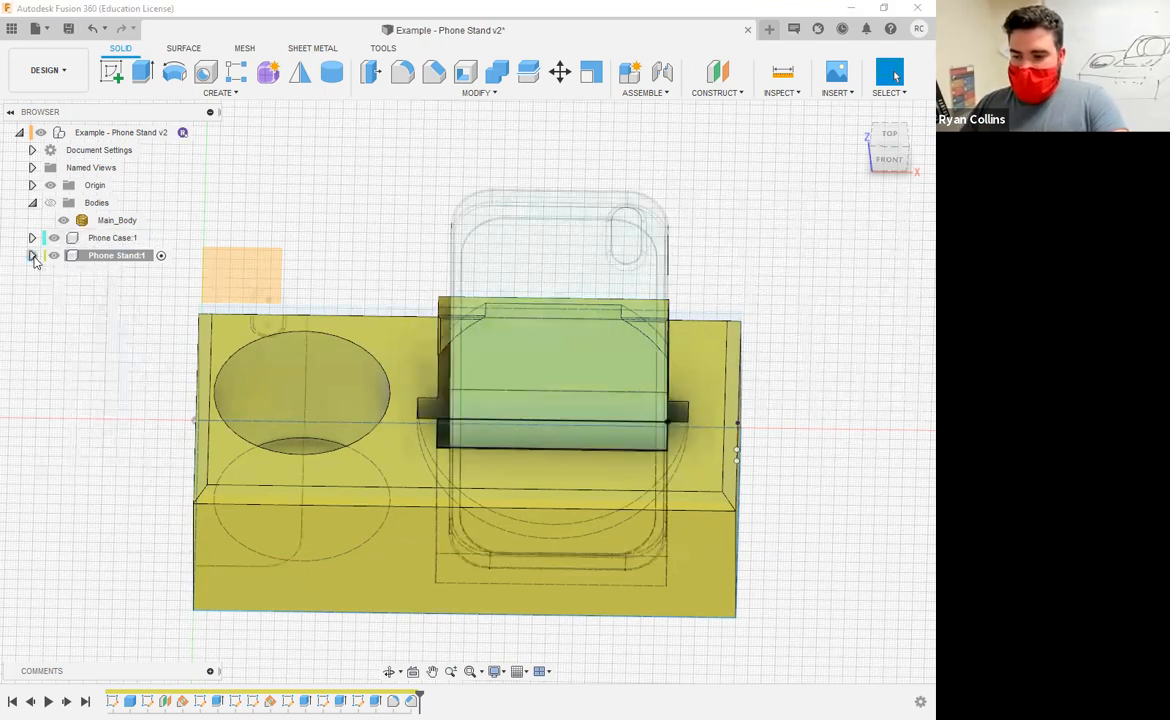
click(200, 134)
shift+middle_drag(863, 381, 694, 399)
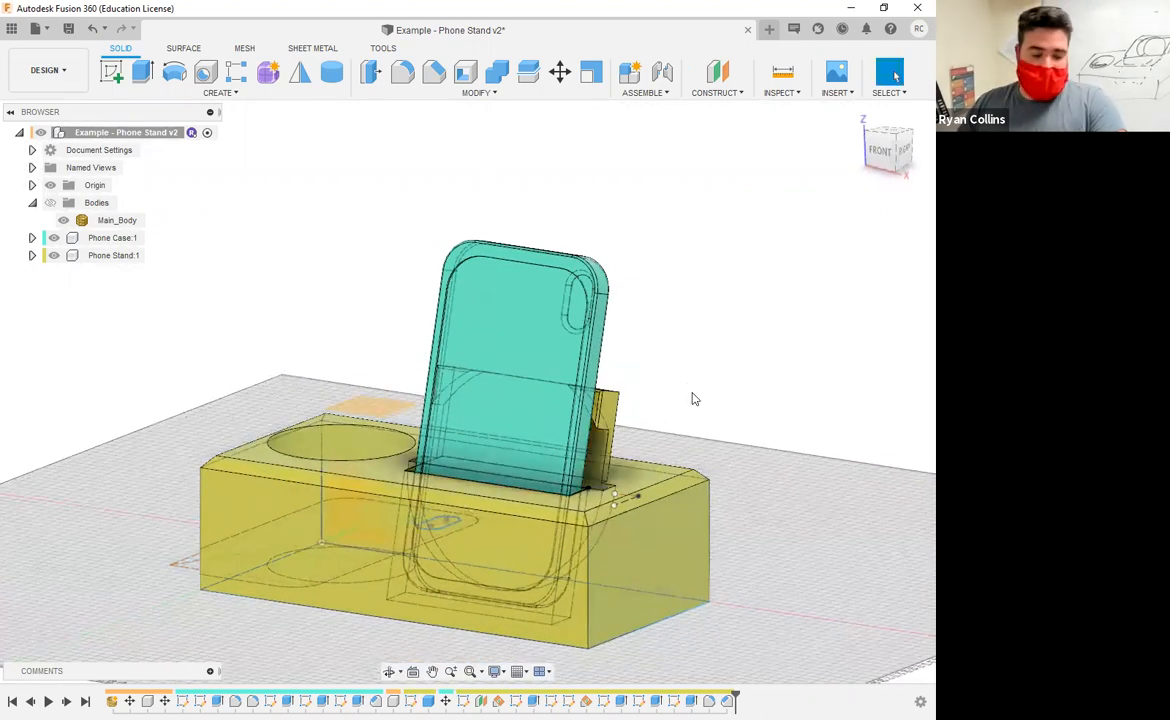